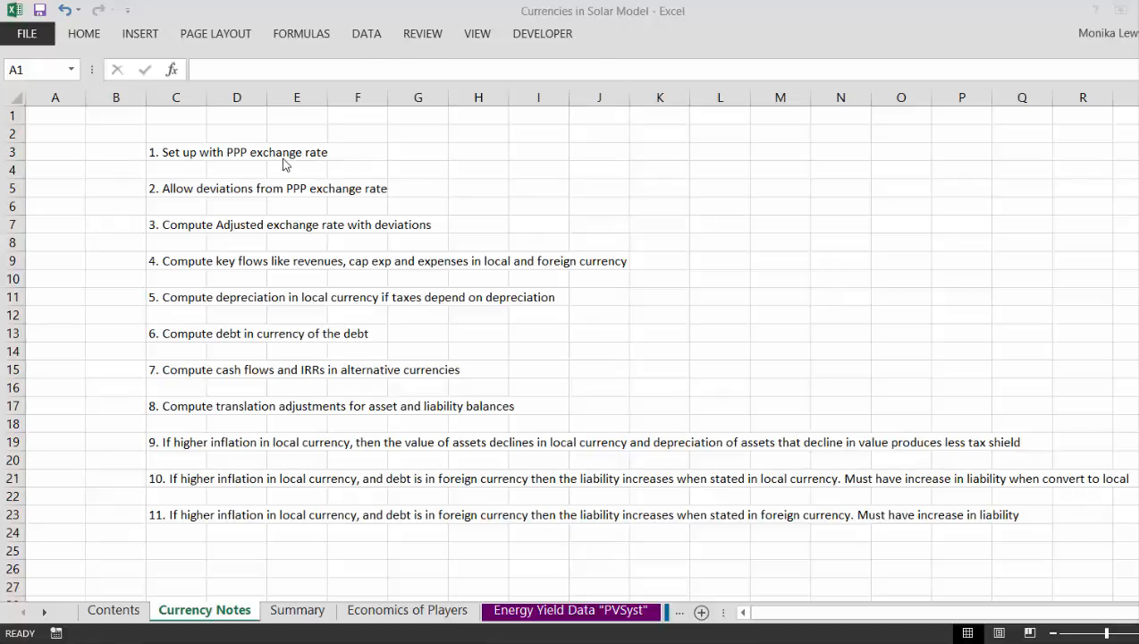
Step: Label cells I2 and I3 of the Currency Notes sheet with the currency codes USD and EGP
key(Down)
key(Down)
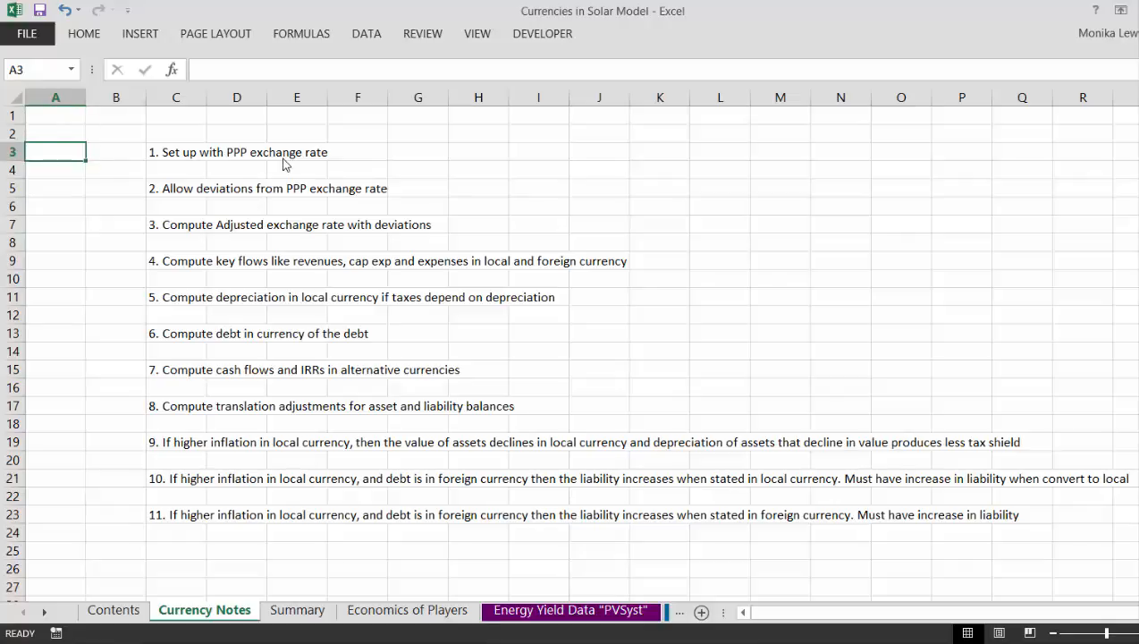
key(Right)
key(Right)
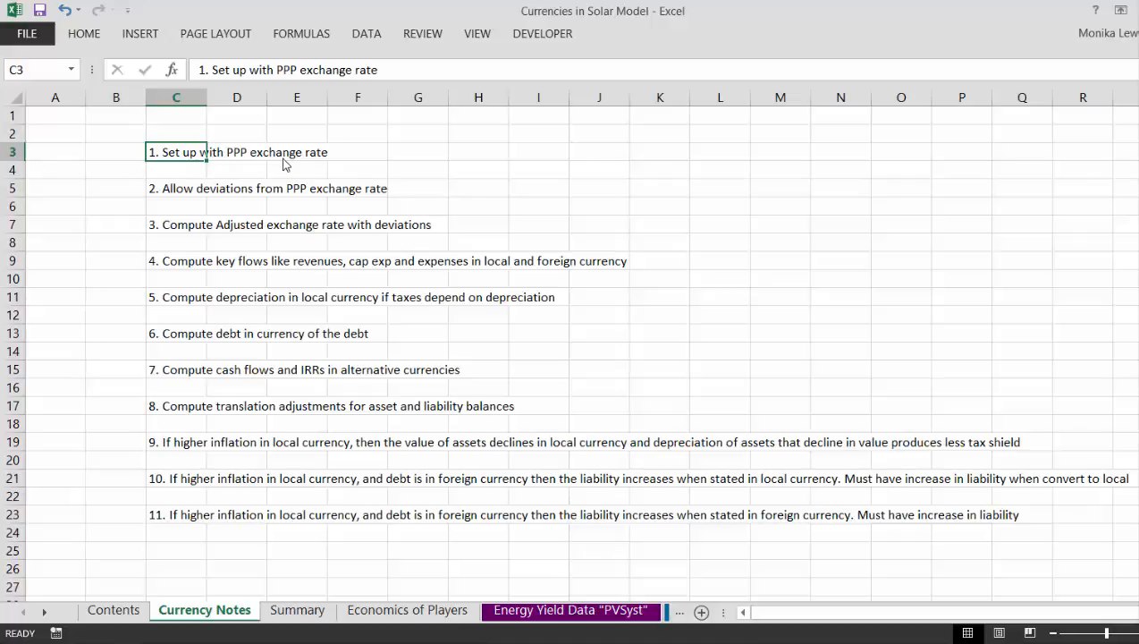
key(Right)
key(Right)
key(Right)
key(Right)
key(Right)
key(Right)
key(Up)
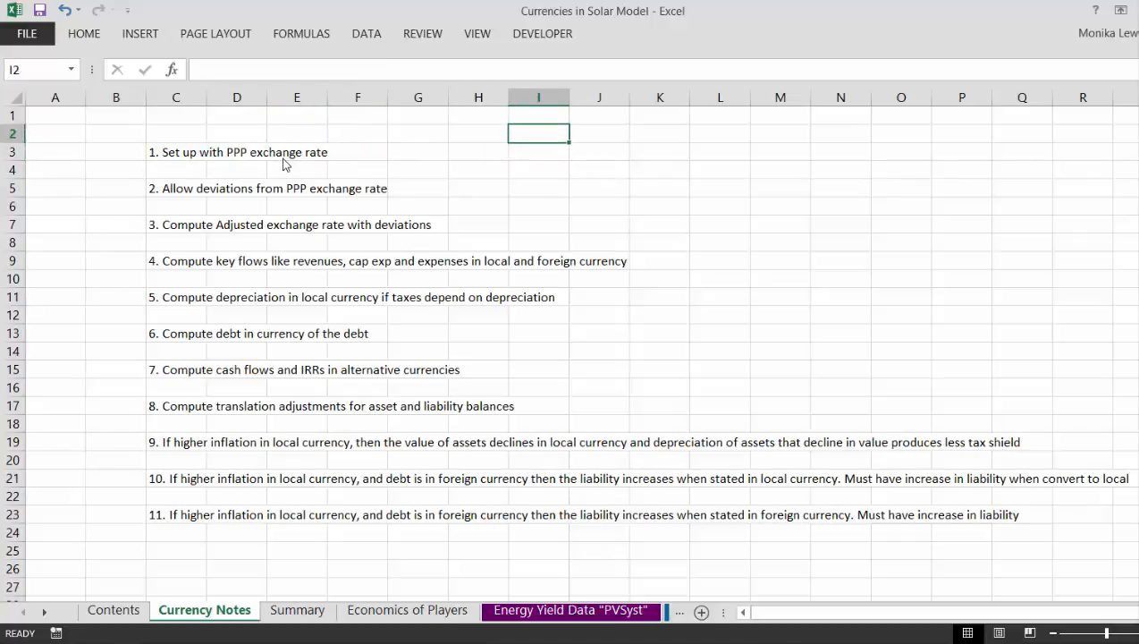
text(USD)
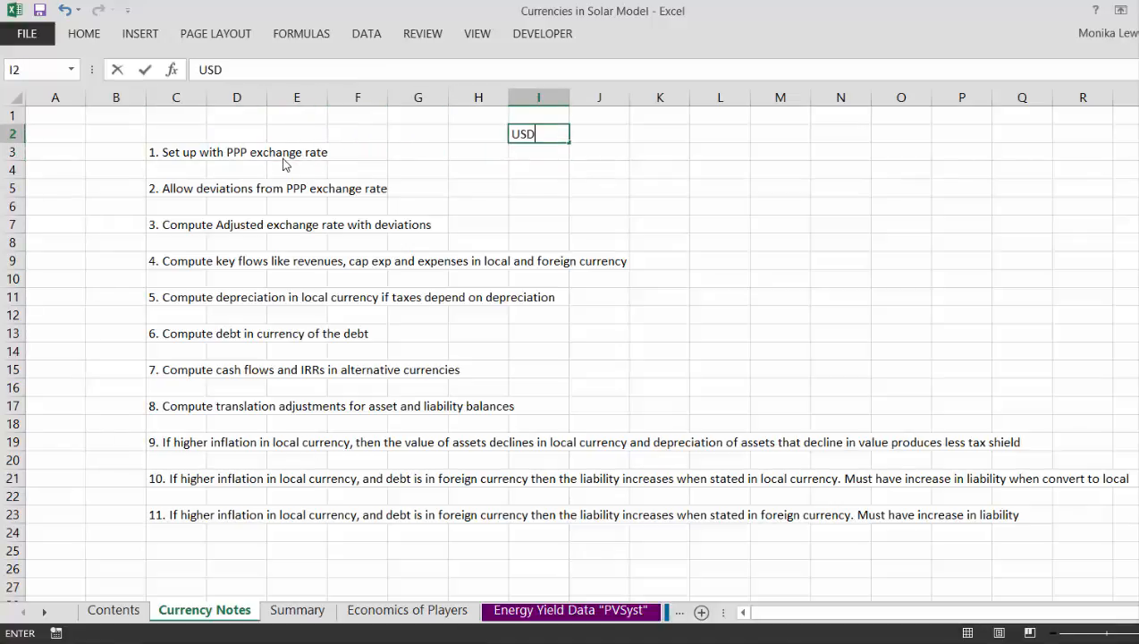
key(Return)
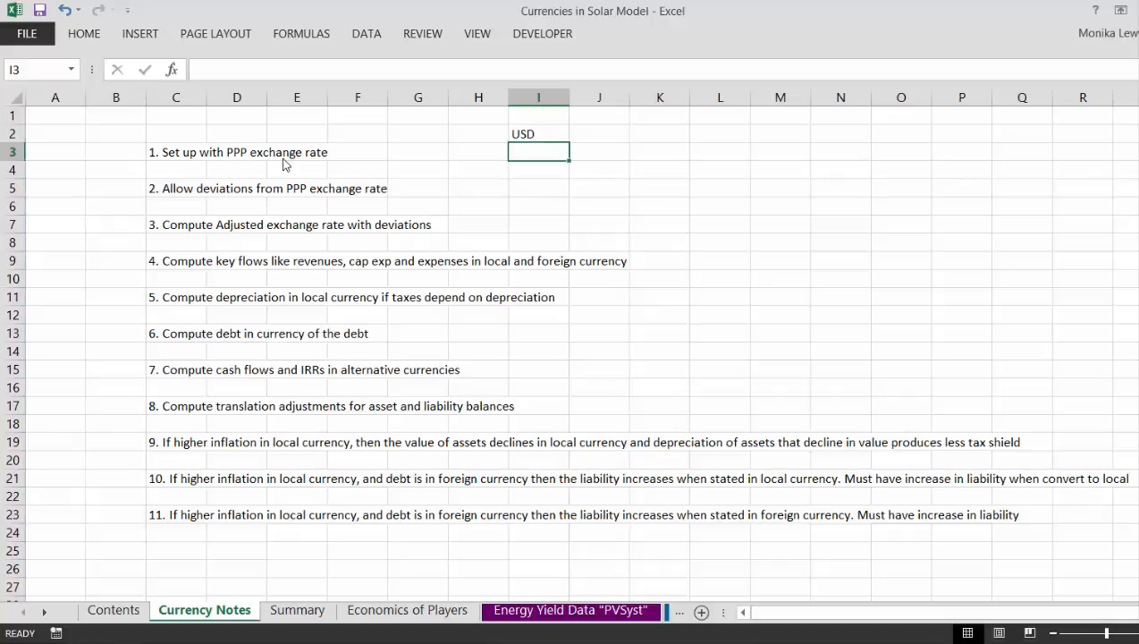
text(EG)
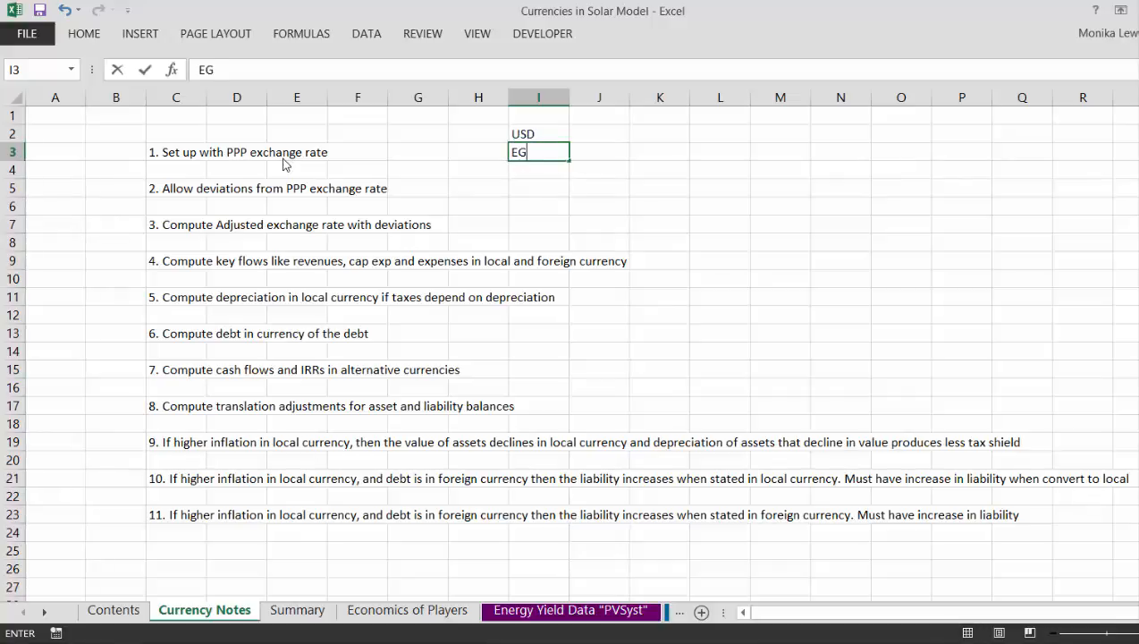
text(P)
key(ctrl+Return)
Step: Enter a 1.5% rate for USD in J2 and fill it across to M2
key(Up)
key(Right)
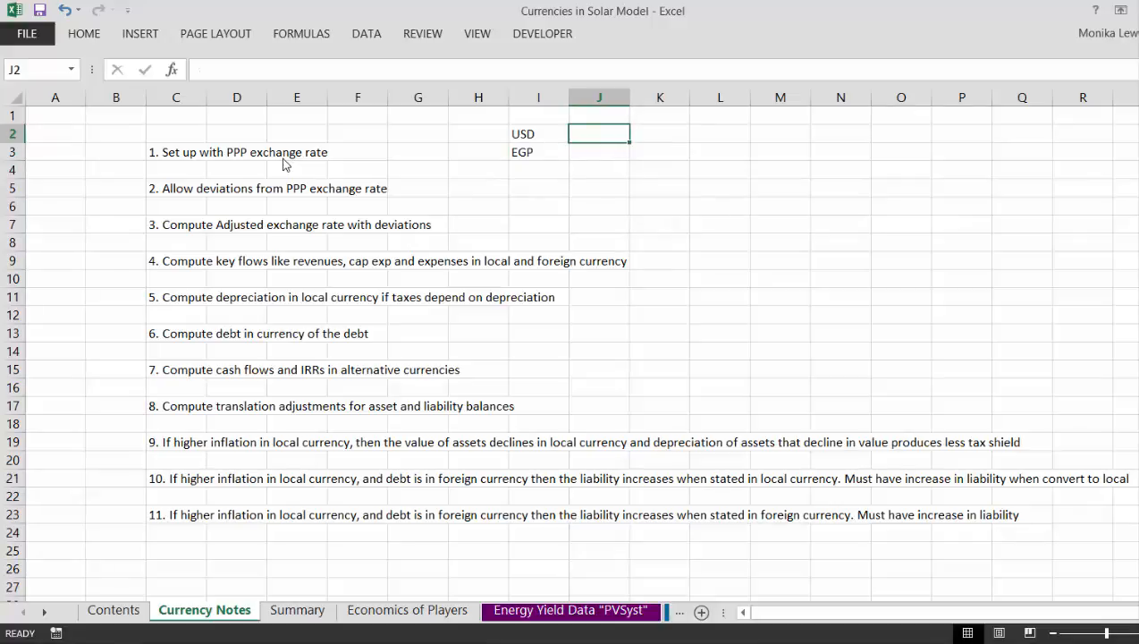
text(1.5%)
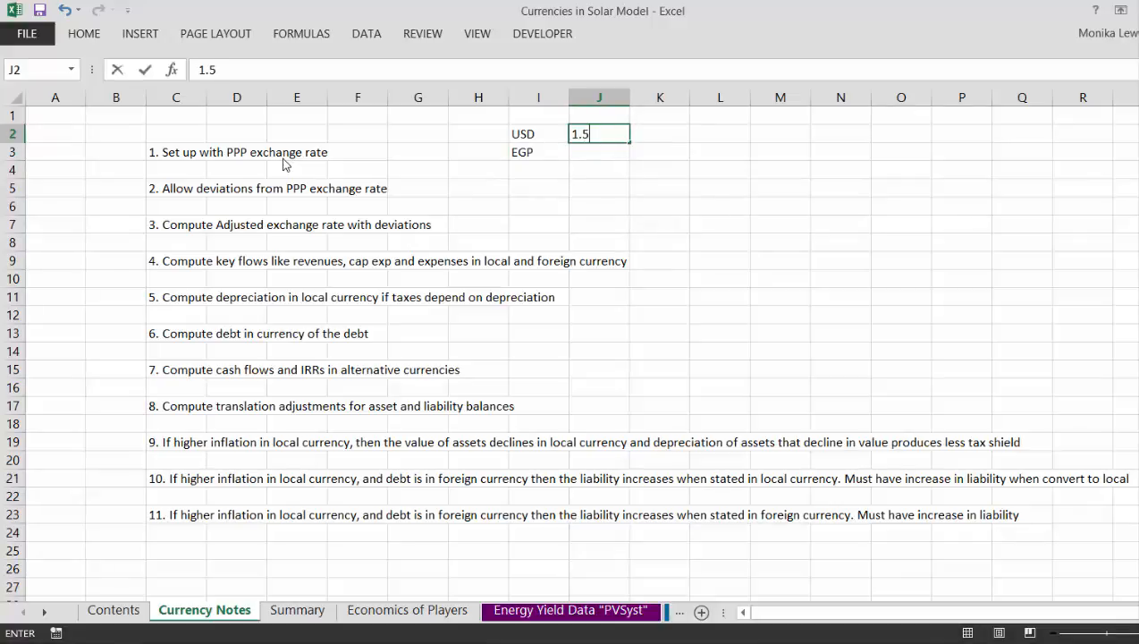
key(ctrl+Return)
key(Up)
key(shift+Right)
key(shift+Right)
key(shift+Right)
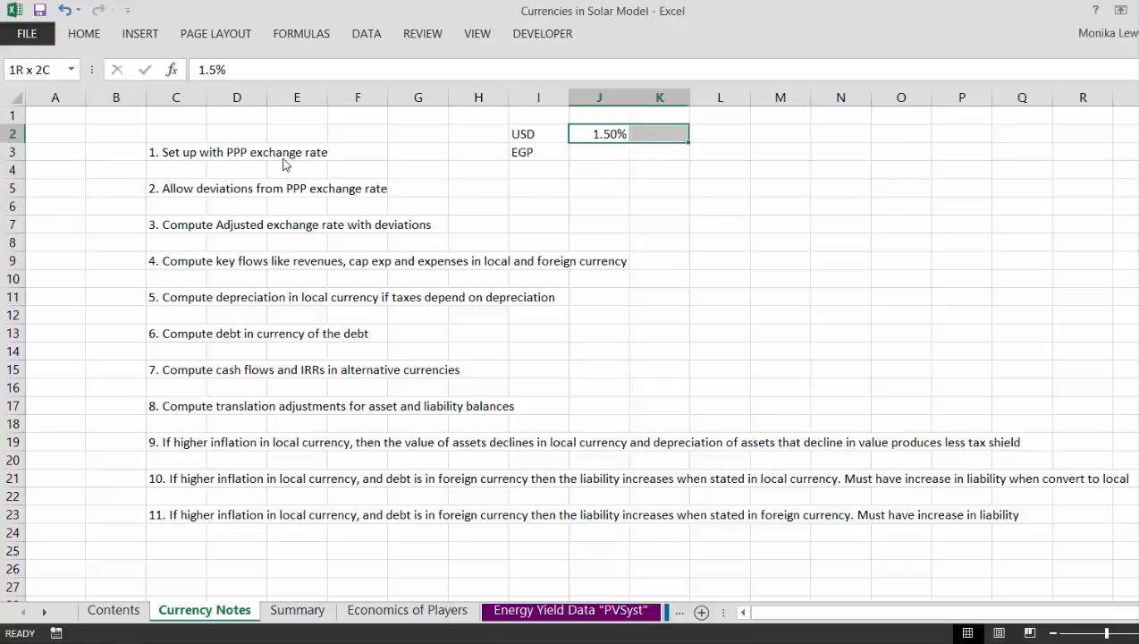
key(ctrl+r)
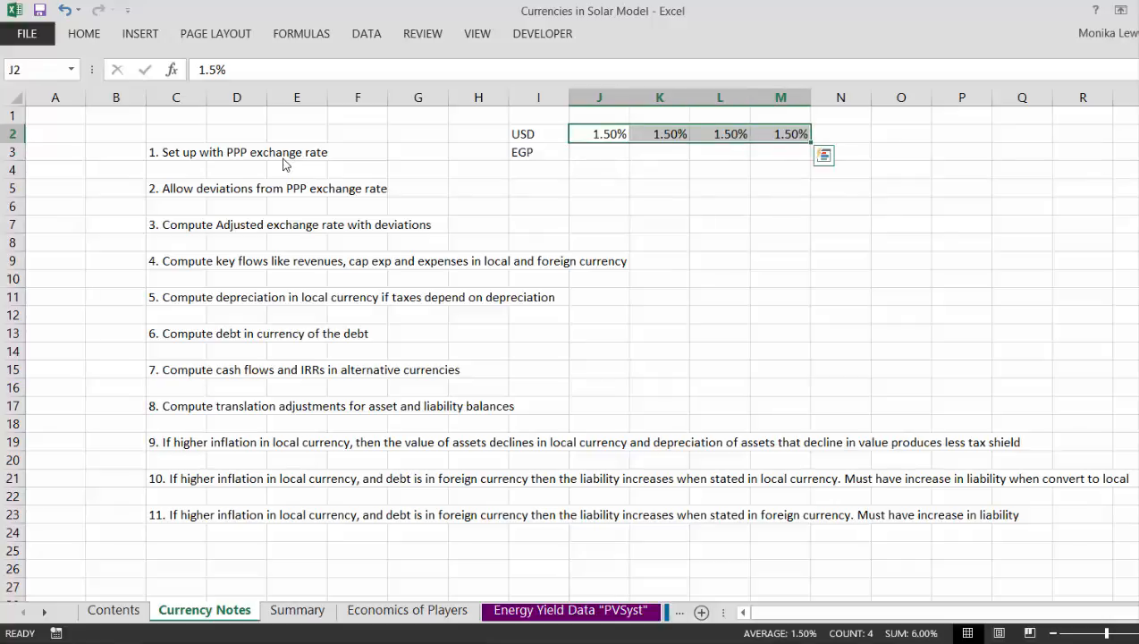
Step: Enter a 7% rate for EGP in J3 and fill it across to M3
key(Down)
text(7%)
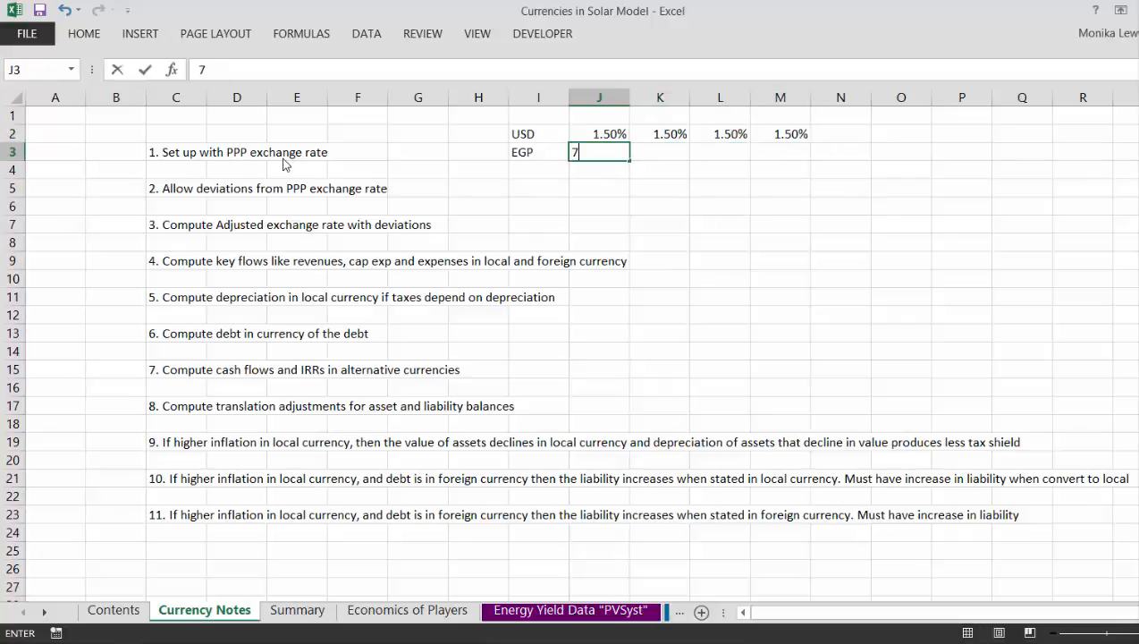
key(ctrl+Return)
key(shift+Right)
key(shift+Right)
key(shift+Right)
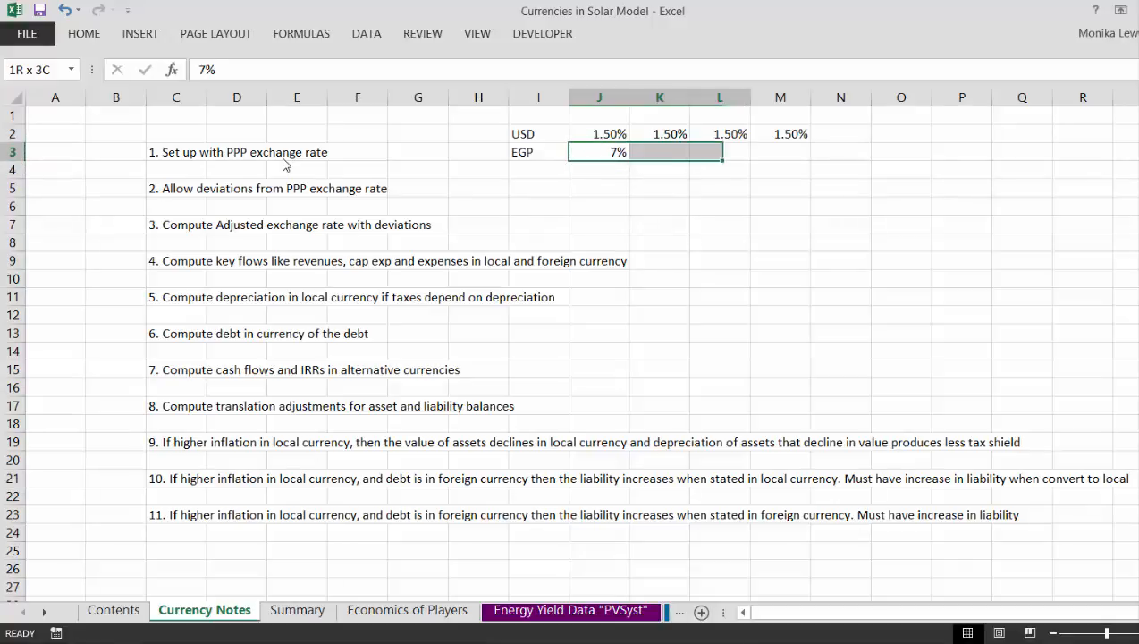
key(ctrl+r)
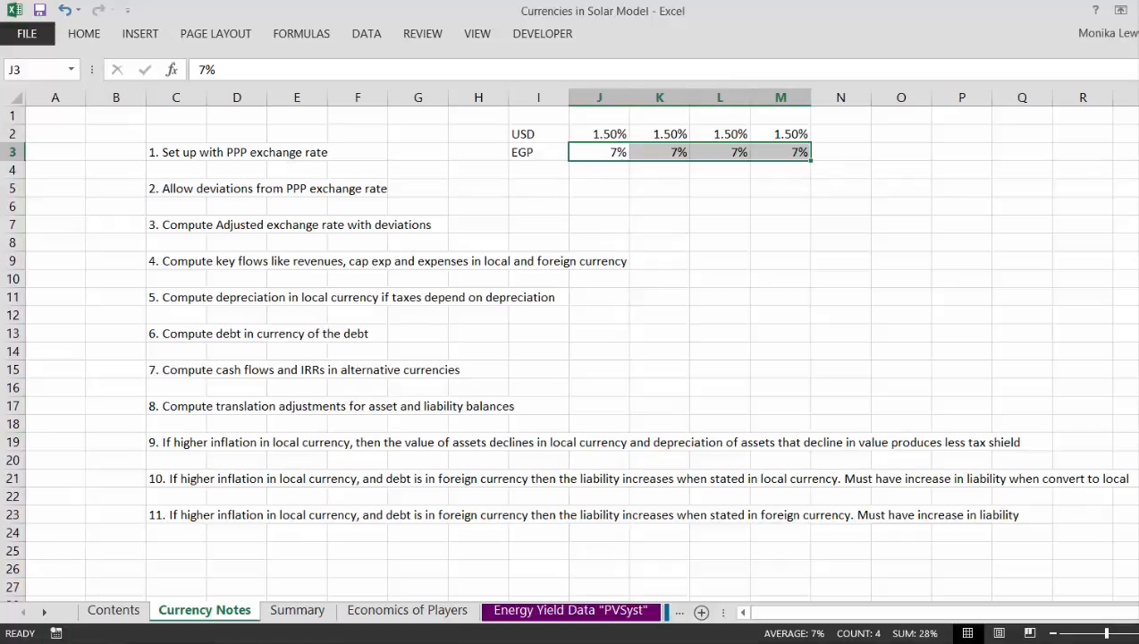
Step: In File Explorer, open the Get Currencies workbook from Courses, Chapter 1. Models and Analysis, 8. Data Retrivial
click(71, 643)
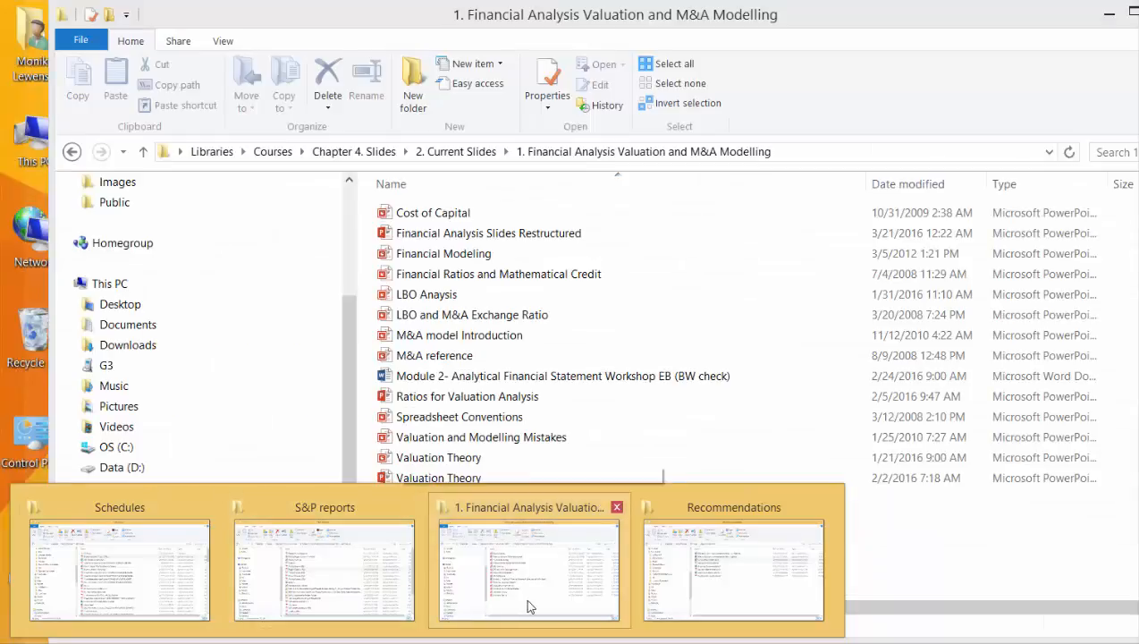
click(528, 606)
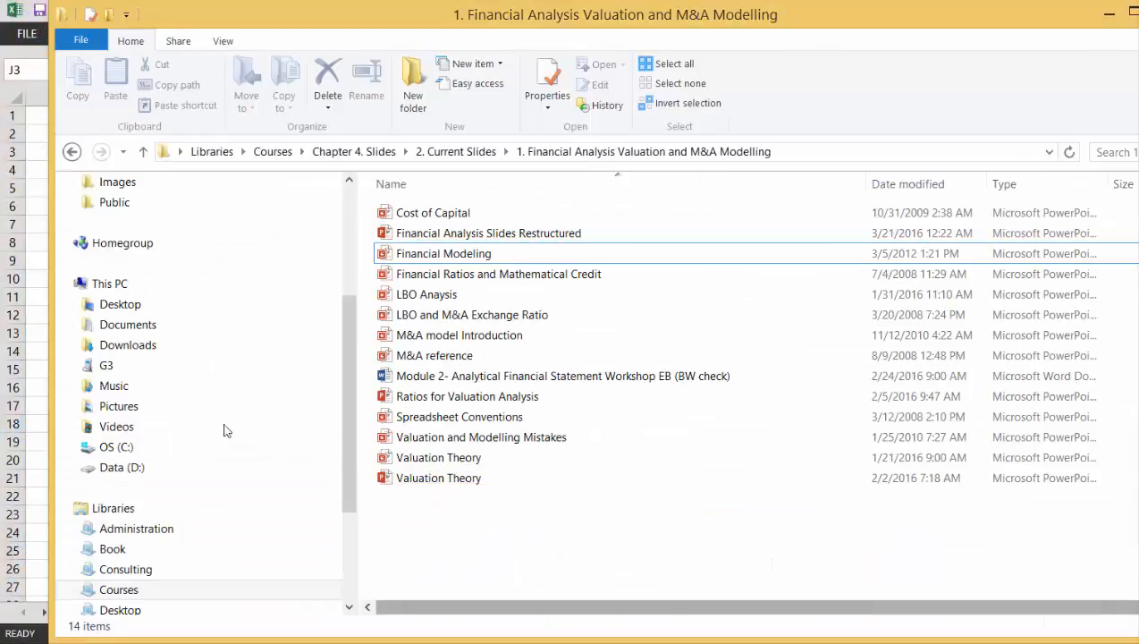
click(128, 588)
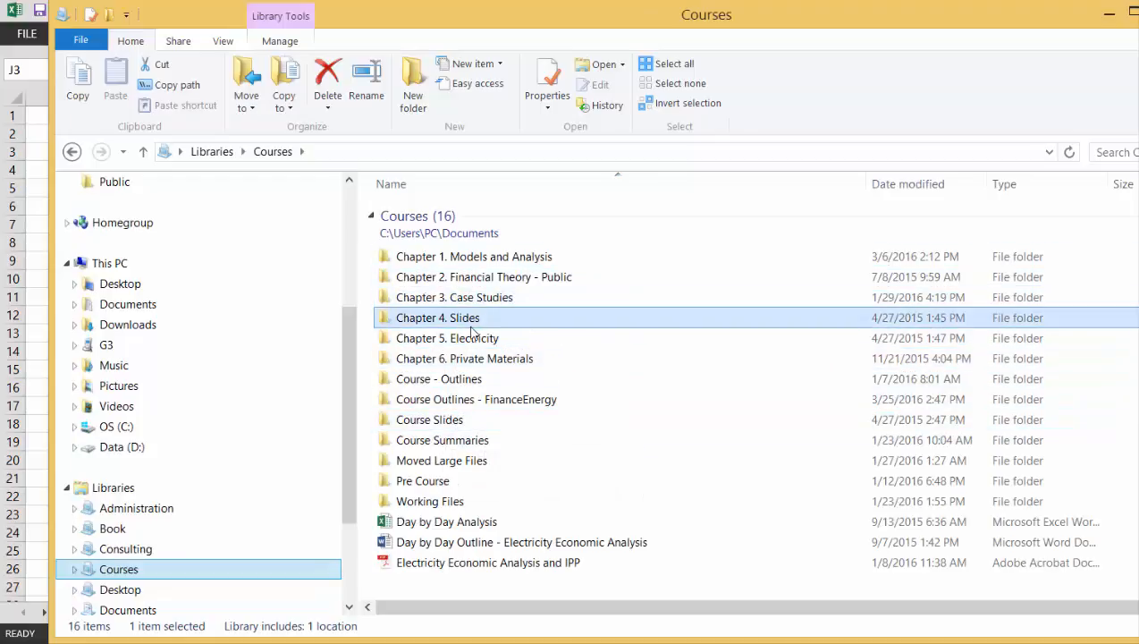
double_click(485, 258)
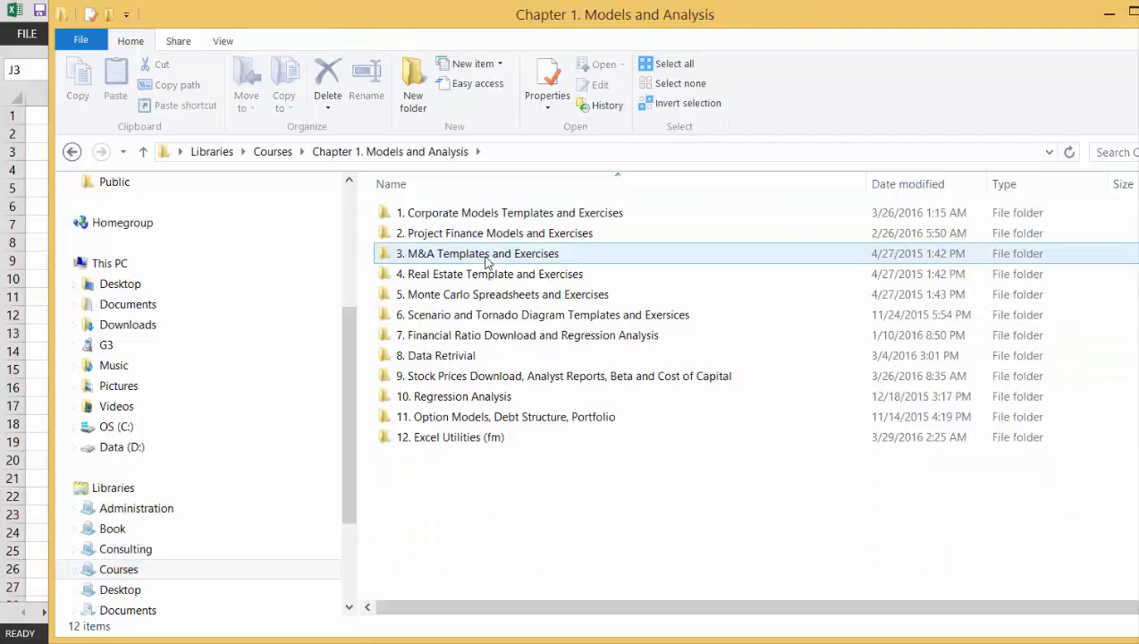
double_click(458, 355)
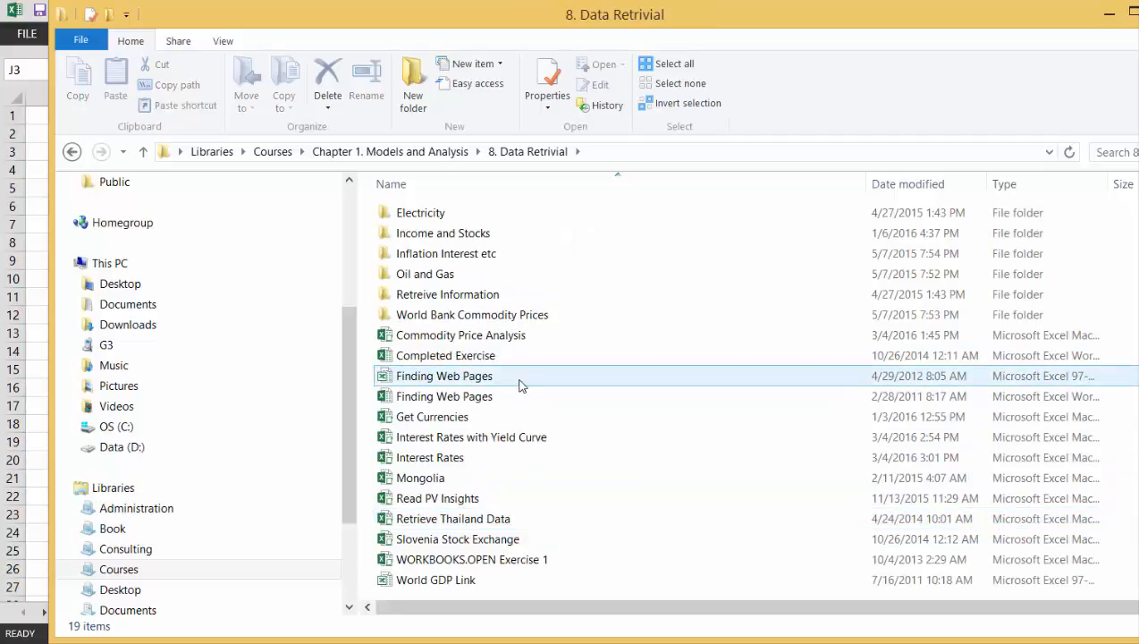
click(415, 420)
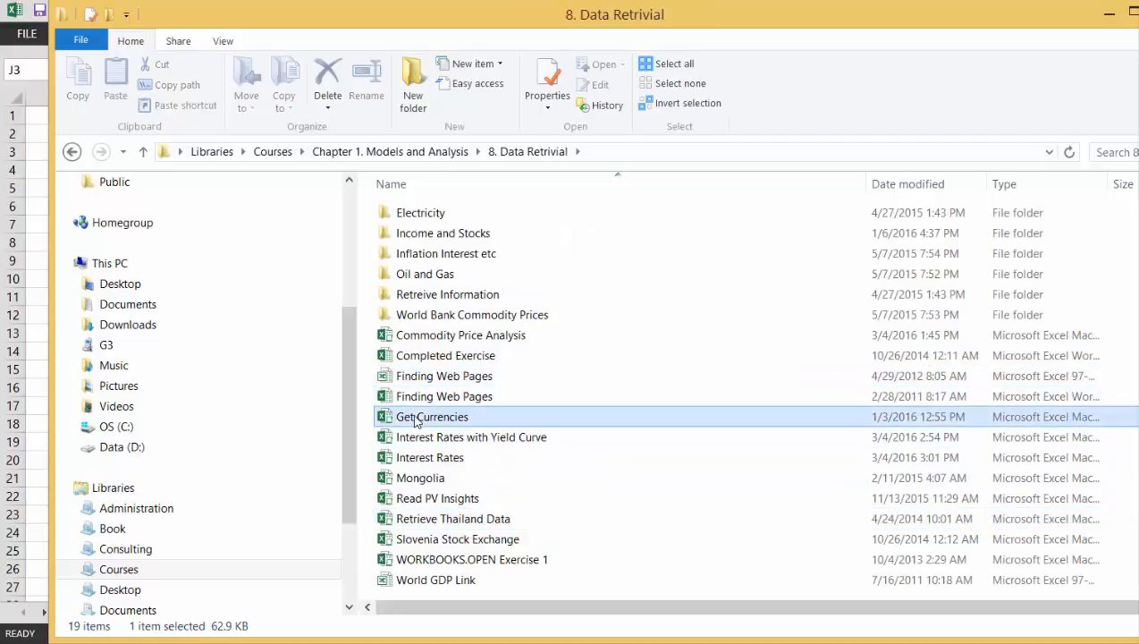
double_click(415, 420)
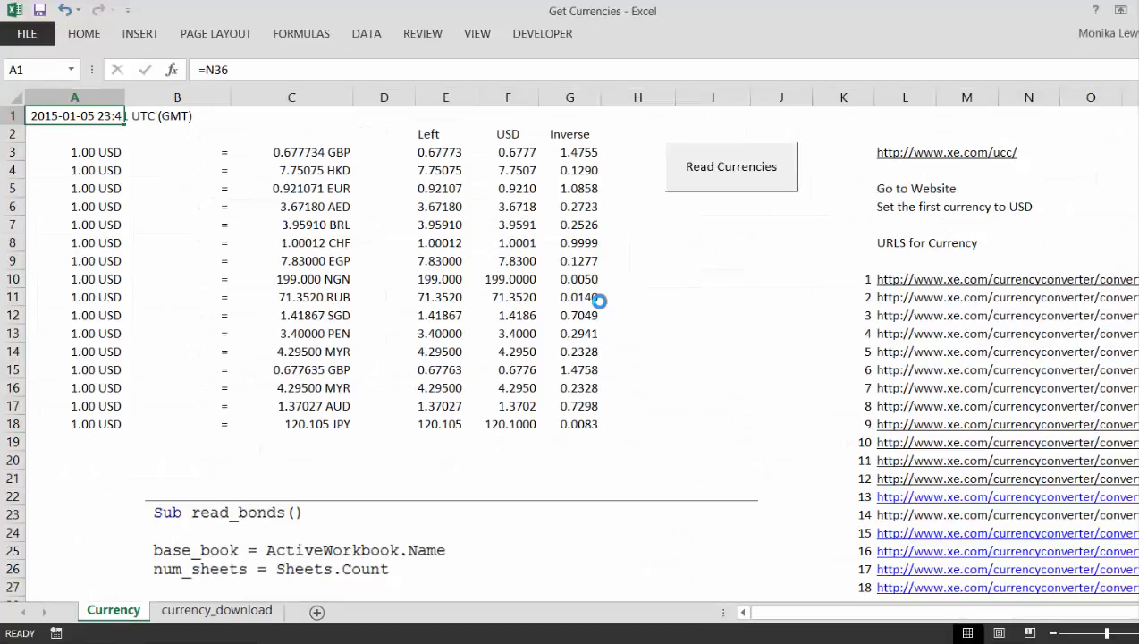
Step: Examine the USD exchange rates and their inverses in the table on the Currency sheet
key(Down)
key(Down)
key(Down)
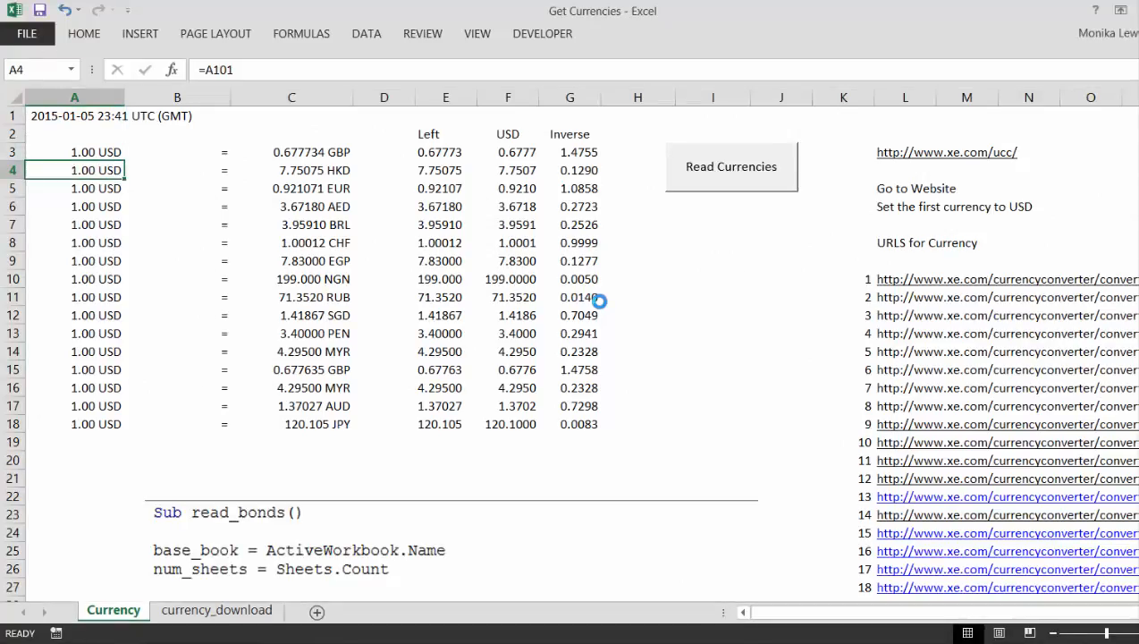
key(Right)
key(Right)
key(Right)
key(Right)
key(Right)
key(Right)
key(Down)
key(Down)
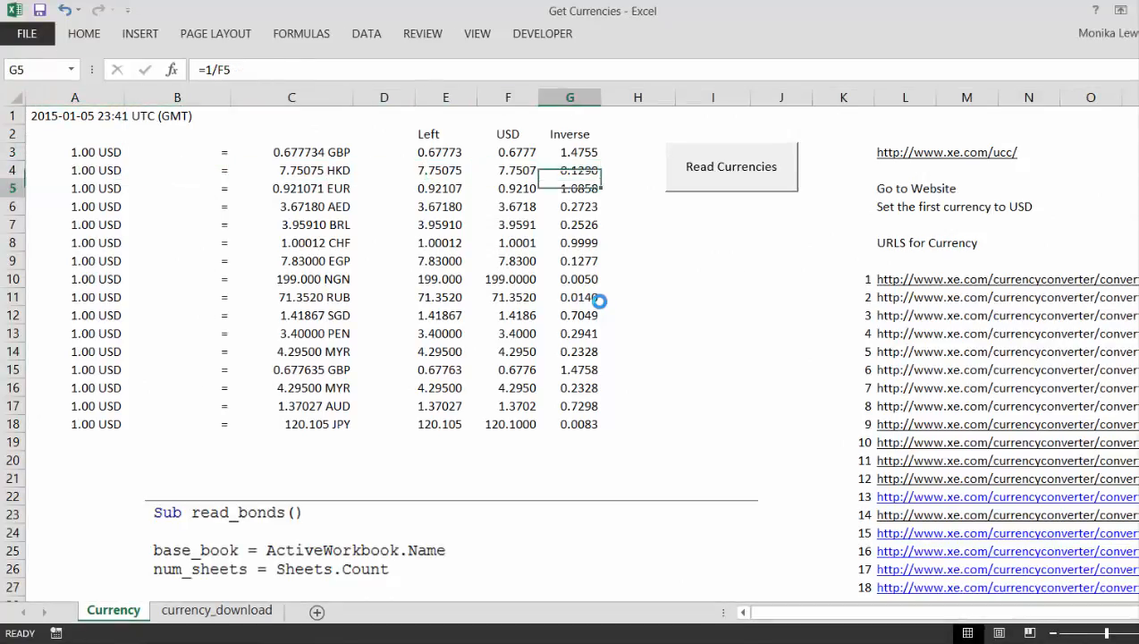
Step: Examine the list of currency converter URLs beside the exchange rate table
key(Right)
key(Right)
key(Right)
key(Right)
key(Right)
key(Right)
key(Right)
key(Right)
key(Right)
key(Right)
key(Right)
key(Right)
key(Right)
key(Right)
key(Right)
key(Right)
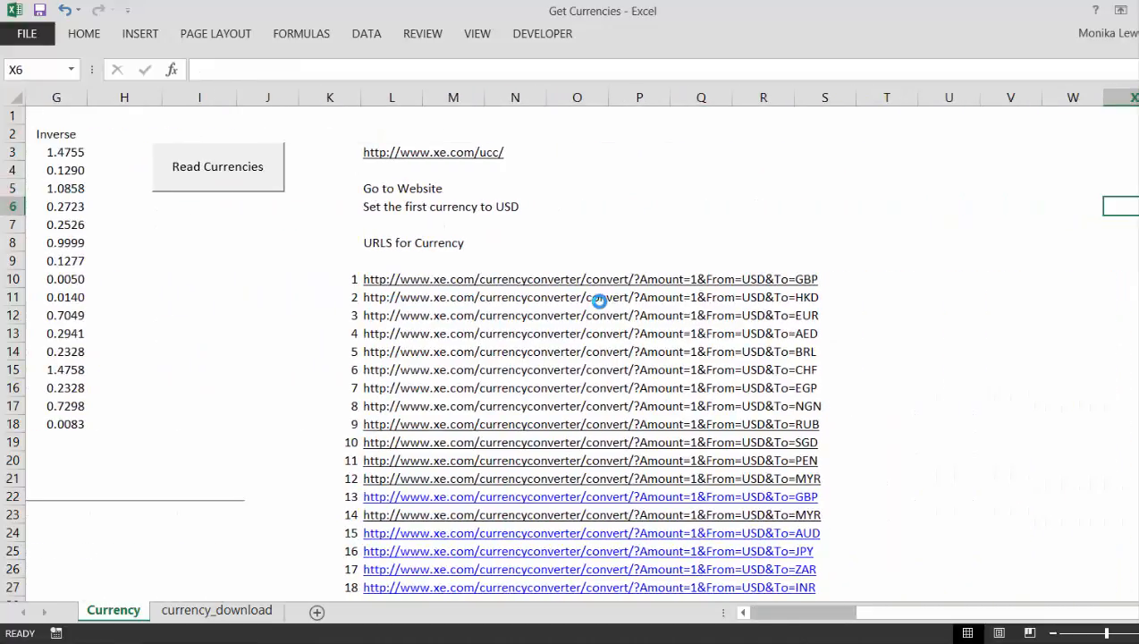
key(Left)
key(Left)
key(Left)
key(Left)
key(Left)
key(Left)
key(Left)
key(Left)
key(Left)
key(Left)
key(Left)
key(Left)
key(Left)
key(Left)
key(Left)
key(Left)
key(Left)
key(Left)
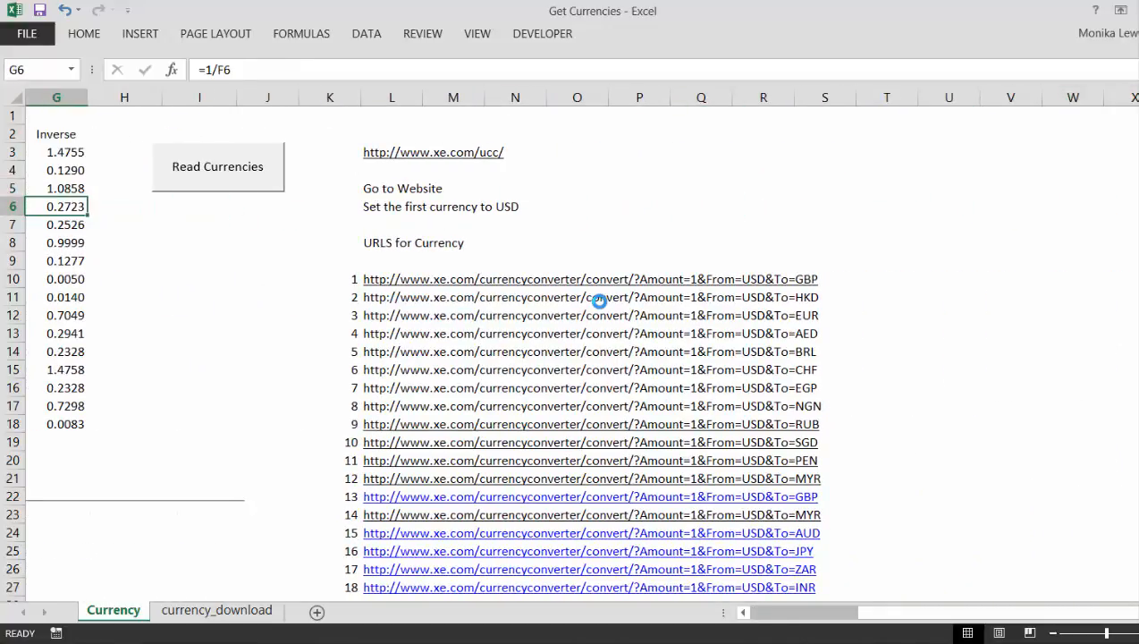
key(Left)
key(Left)
key(Left)
key(Left)
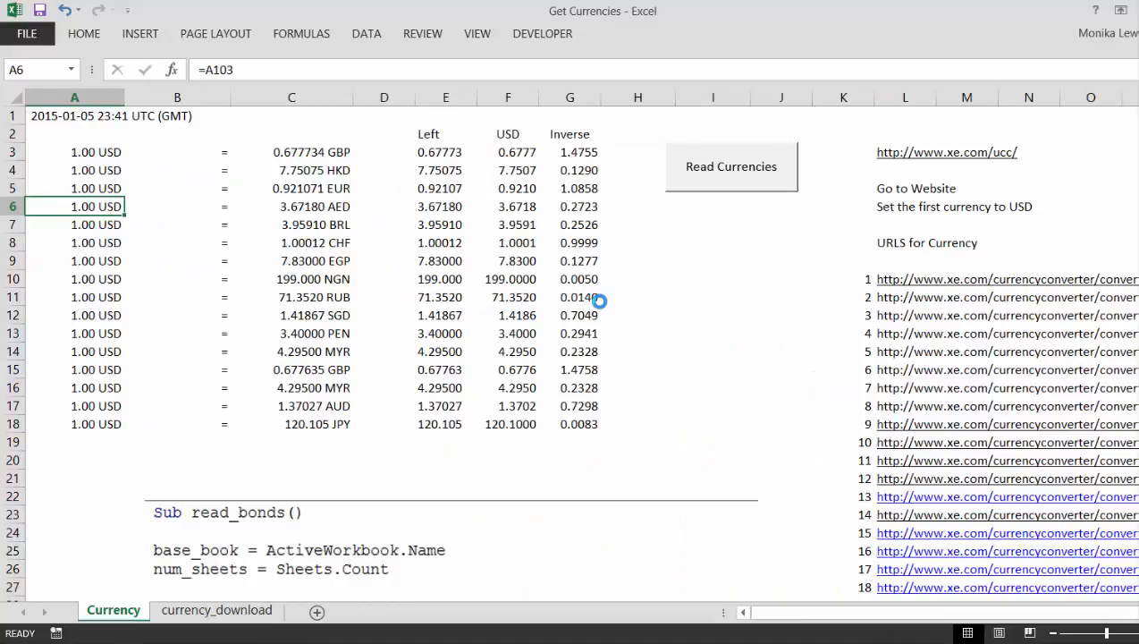
Step: Examine the rate extraction formulas and the EGP row in the exchange rate table
key(Right)
key(Right)
key(Right)
key(Right)
key(Right)
key(Down)
key(Down)
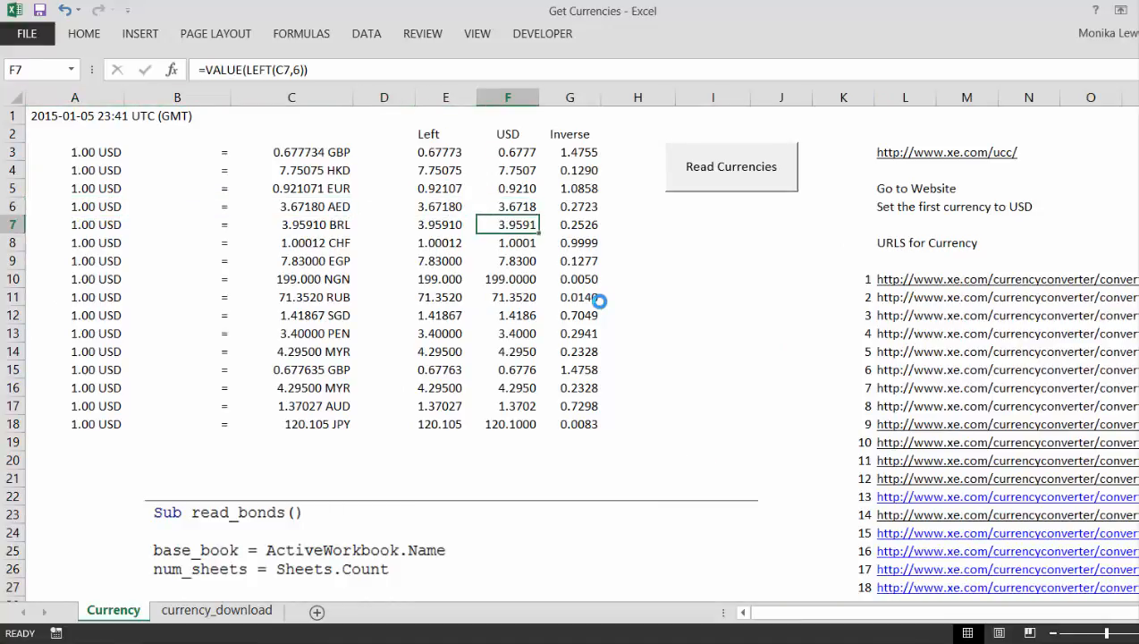
key(Left)
key(Left)
key(Left)
key(Down)
key(Right)
key(Right)
key(Right)
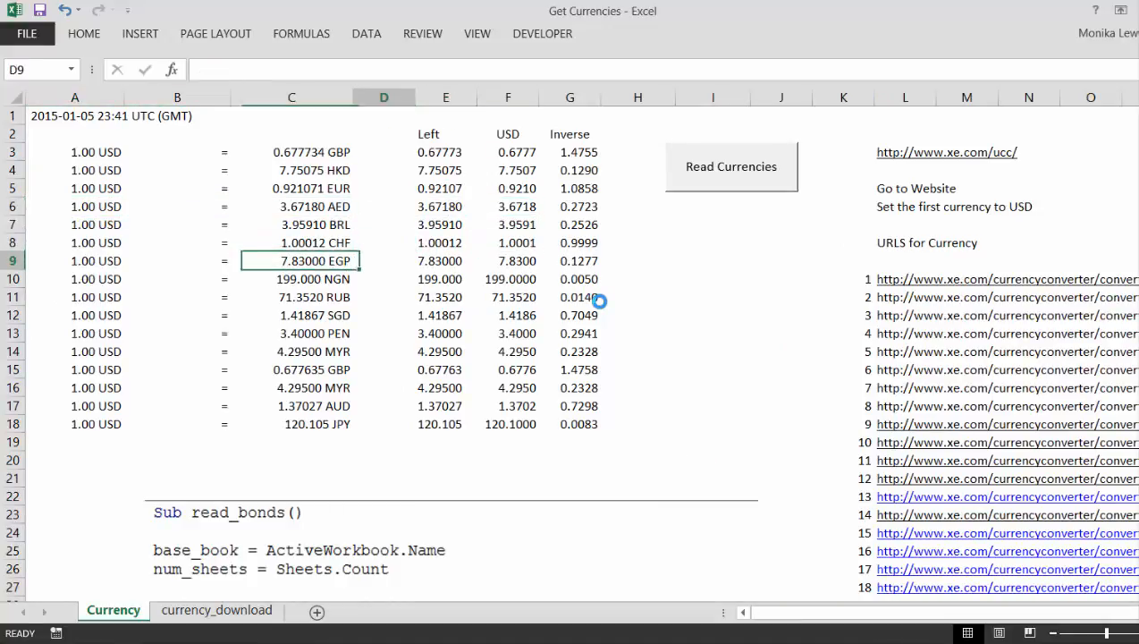
key(Right)
key(Left)
key(Left)
key(Left)
key(Left)
key(Left)
key(Left)
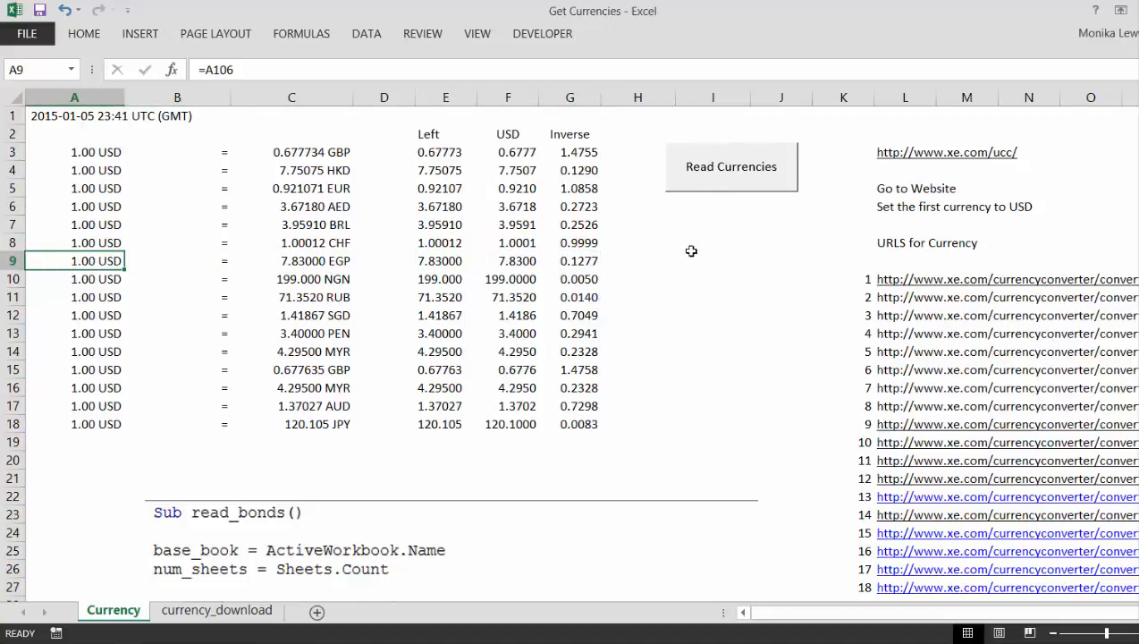
Step: Open the code of the read_currencies macro assigned to the Read Currencies button
right_click(713, 191)
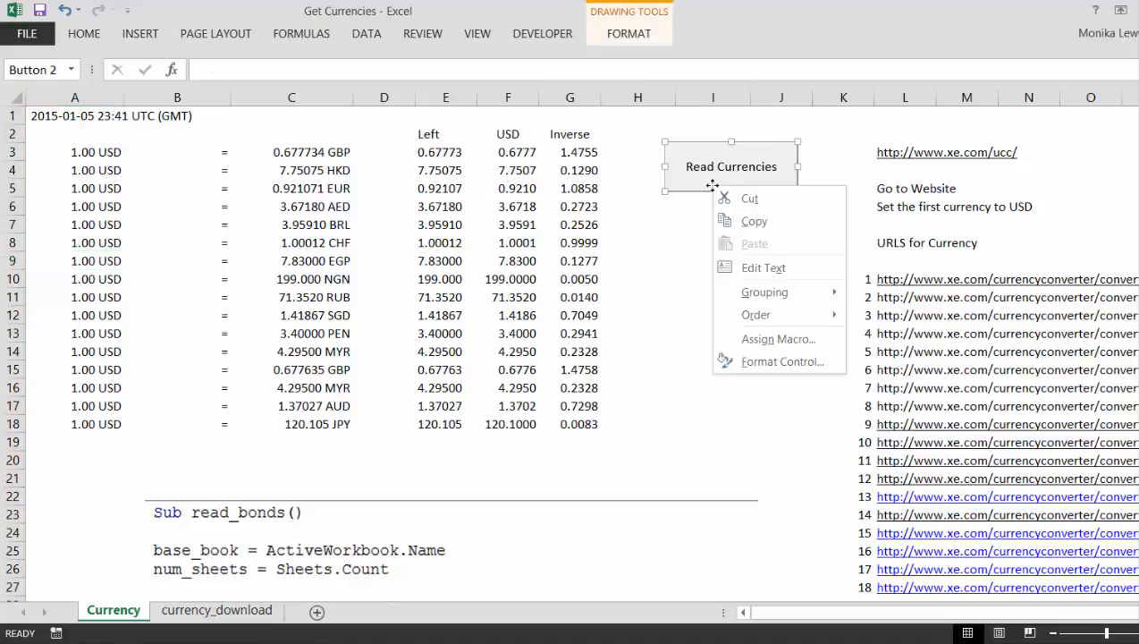
click(760, 343)
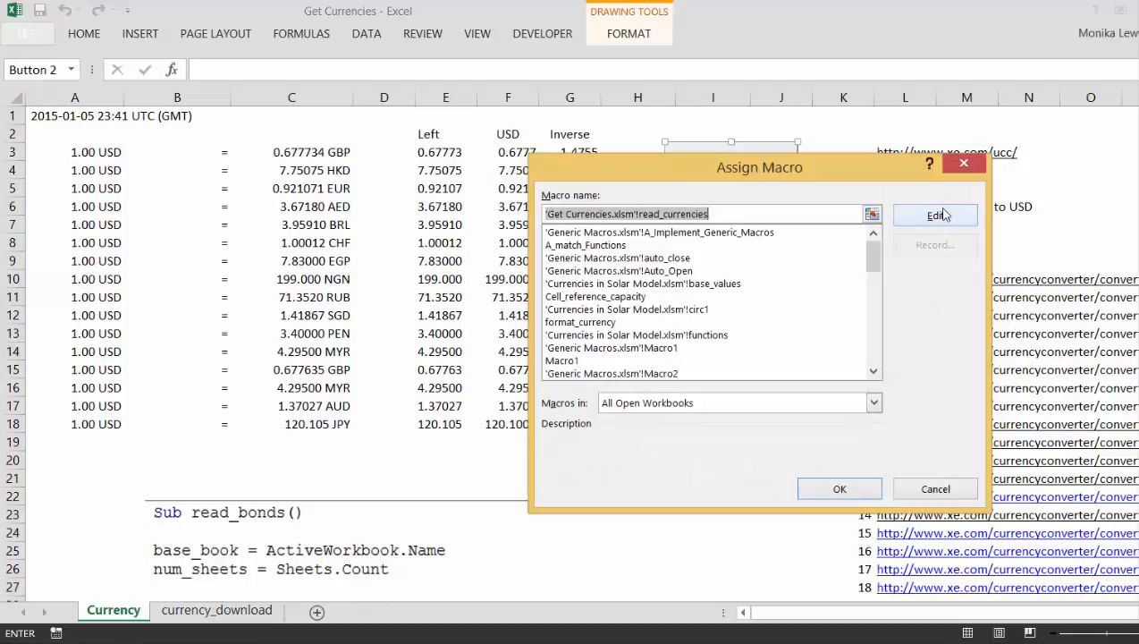
click(938, 221)
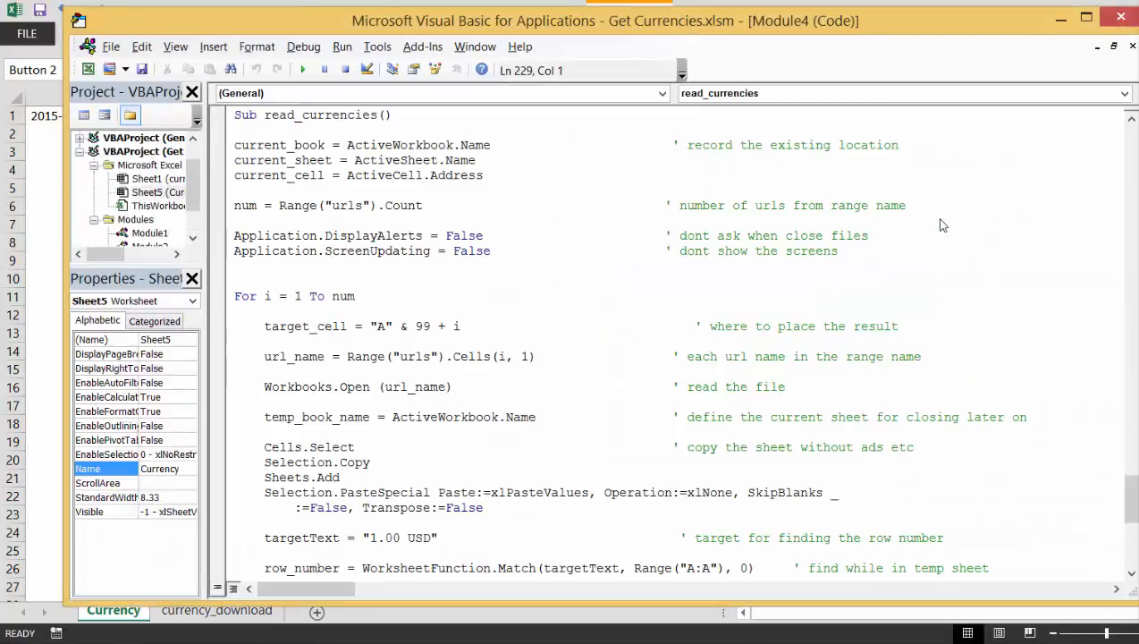
Step: Read through the read_currencies code, including the loop that opens each URL and copies the matching rate row
key(Down)
key(Down)
key(Down)
key(Down)
key(Down)
key(Down)
key(Down)
key(Down)
key(Down)
key(Down)
key(Down)
key(Down)
key(Down)
key(Down)
key(Down)
key(Down)
key(Down)
key(Down)
key(Down)
key(Down)
key(Down)
key(Down)
key(Down)
key(Down)
key(Down)
key(Down)
key(Down)
key(Down)
key(Down)
key(Down)
key(Down)
key(Down)
key(Down)
key(Down)
key(Down)
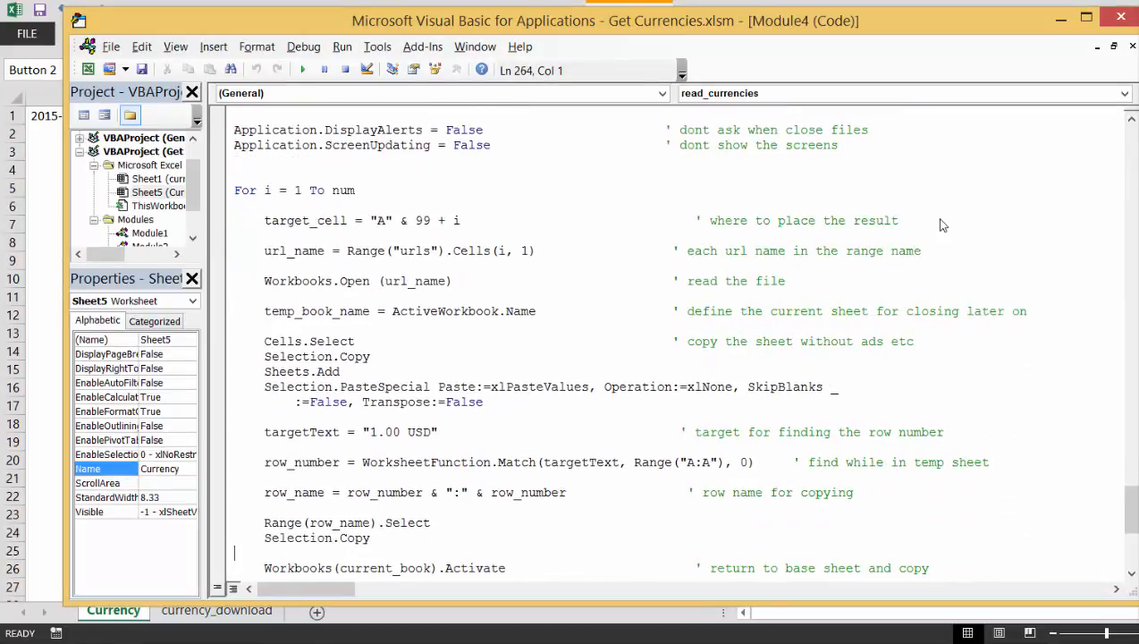
Step: Read the rest of the read_currencies loop, from matching the "1.00 USD" row to the status bar reset and End Sub
key(Down)
key(Down)
key(Down)
key(Down)
key(Up)
key(Up)
key(Up)
key(Up)
key(Up)
key(Up)
key(Up)
key(Up)
key(Up)
key(Up)
key(Up)
key(Up)
key(Up)
key(Up)
key(Up)
key(Up)
key(Up)
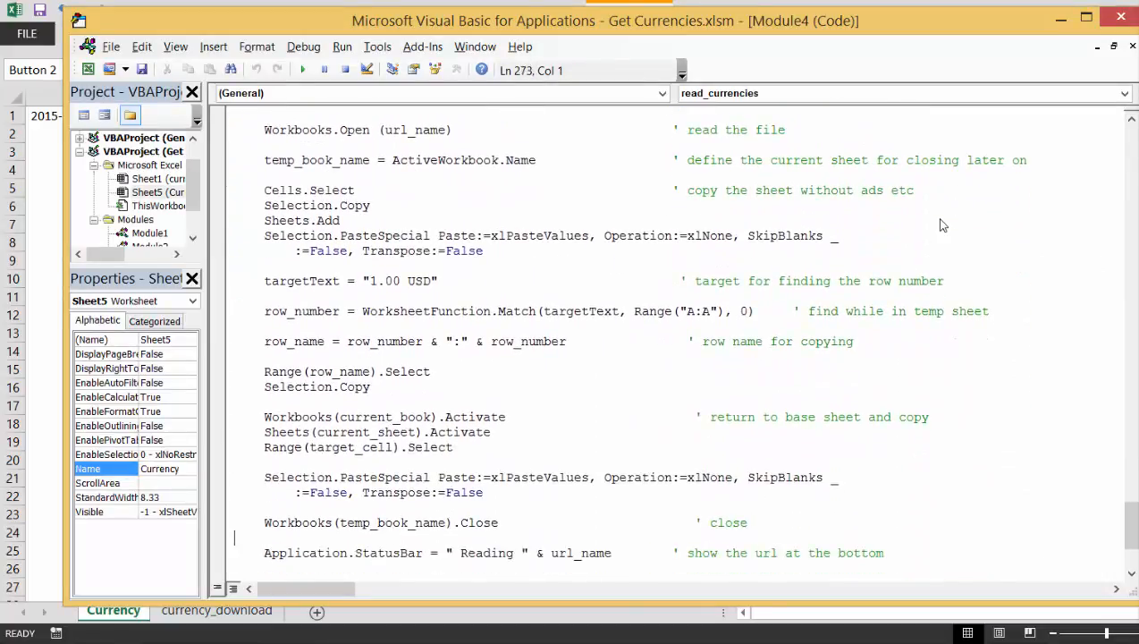
key(Down)
key(Down)
key(Down)
key(Down)
key(Down)
key(Down)
key(Down)
key(Down)
key(Down)
key(Down)
key(Down)
key(Down)
key(Down)
key(Down)
key(Down)
key(Down)
key(Down)
key(Down)
key(Down)
key(Down)
key(Up)
key(Up)
key(Up)
key(Up)
key(Up)
key(Up)
key(Up)
key(Up)
key(Up)
key(Up)
key(Up)
key(Up)
key(Up)
key(Up)
key(Up)
key(Up)
key(Up)
key(Up)
key(Up)
key(Up)
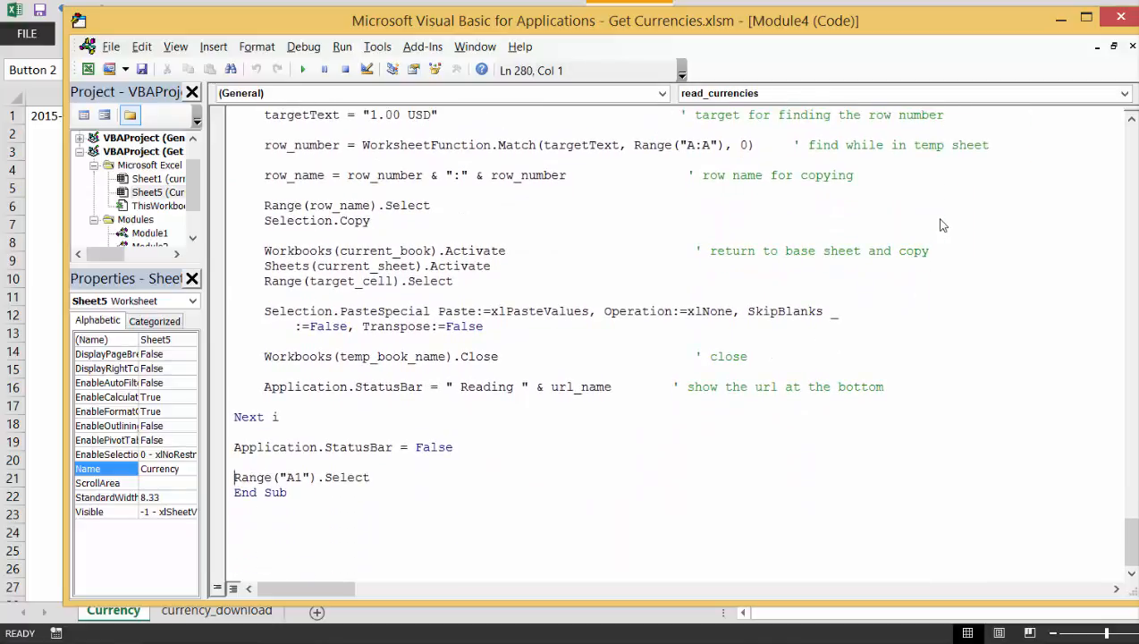
Step: Review the loop again from the Workbooks.Open line through copying the matched row, closing the temporary workbook and ending the macro
key(Up)
key(Up)
key(Up)
key(Up)
key(Up)
key(Up)
key(Up)
key(Up)
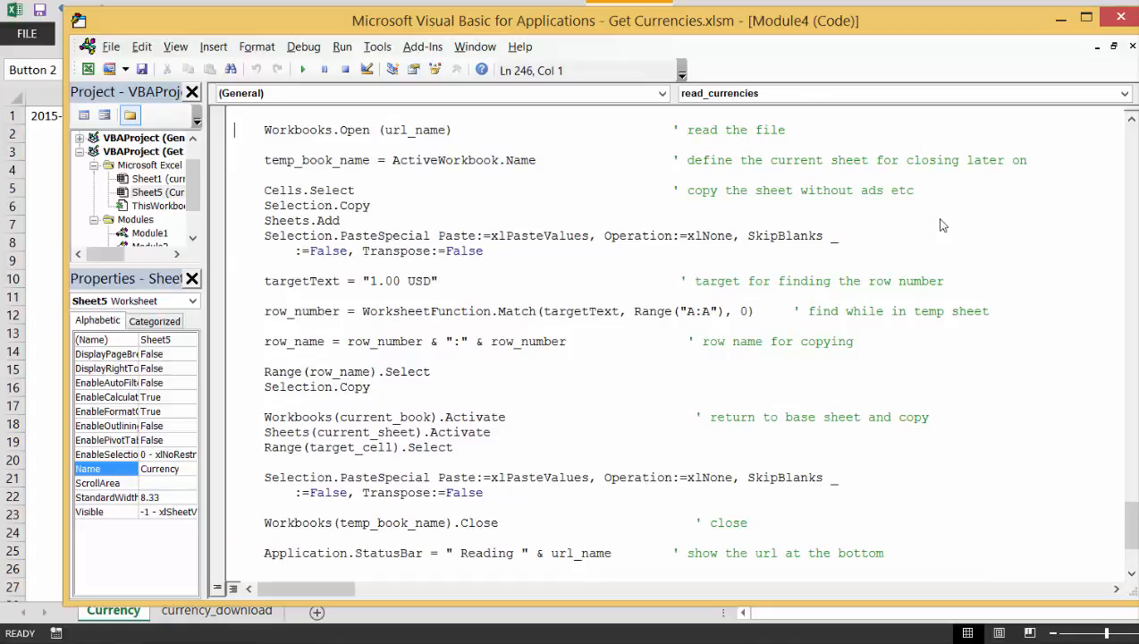
key(Down)
key(Down)
key(Down)
key(Down)
key(Down)
key(Down)
key(Down)
key(Down)
key(Down)
key(Down)
key(Down)
key(Down)
key(Down)
key(Down)
key(Down)
key(Down)
key(Down)
key(Down)
key(Down)
key(Down)
key(Down)
key(Down)
key(Down)
key(Down)
key(Down)
key(Down)
key(Down)
key(Down)
key(Down)
key(Down)
key(Down)
key(Down)
key(Down)
key(Down)
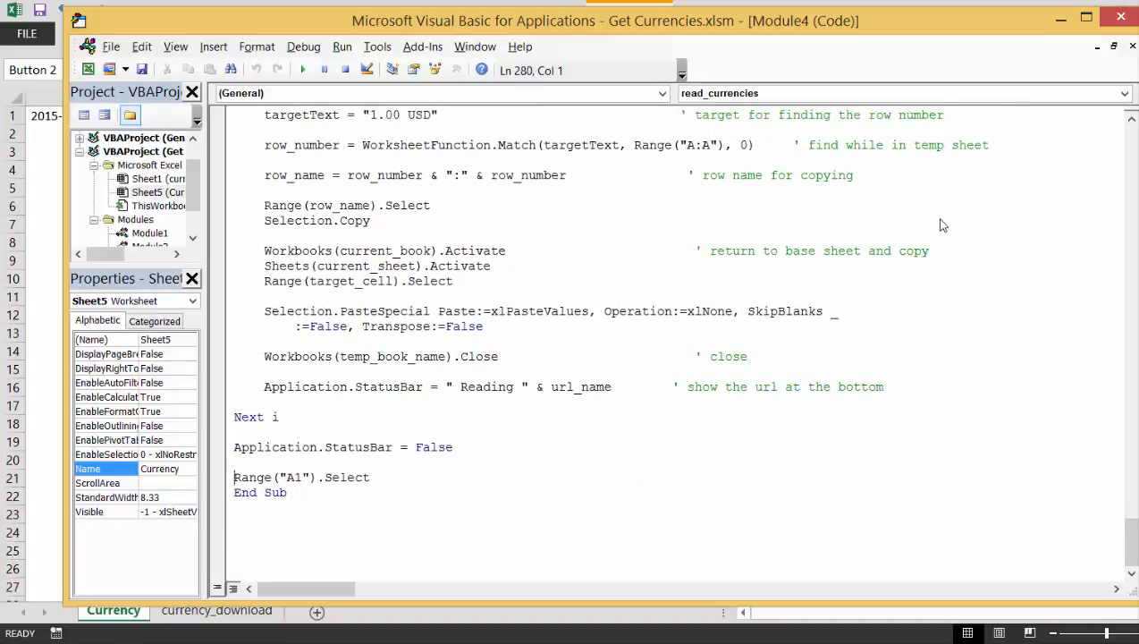
Step: Go back over the code to the start of read_currencies, where the current location and number of URLs are recorded
key(Up)
key(Up)
key(Up)
key(Up)
key(Up)
key(Up)
key(Up)
key(Up)
key(Up)
key(Up)
key(Up)
key(Up)
key(Up)
key(Up)
key(Up)
key(Up)
key(Up)
key(Up)
key(Up)
key(Up)
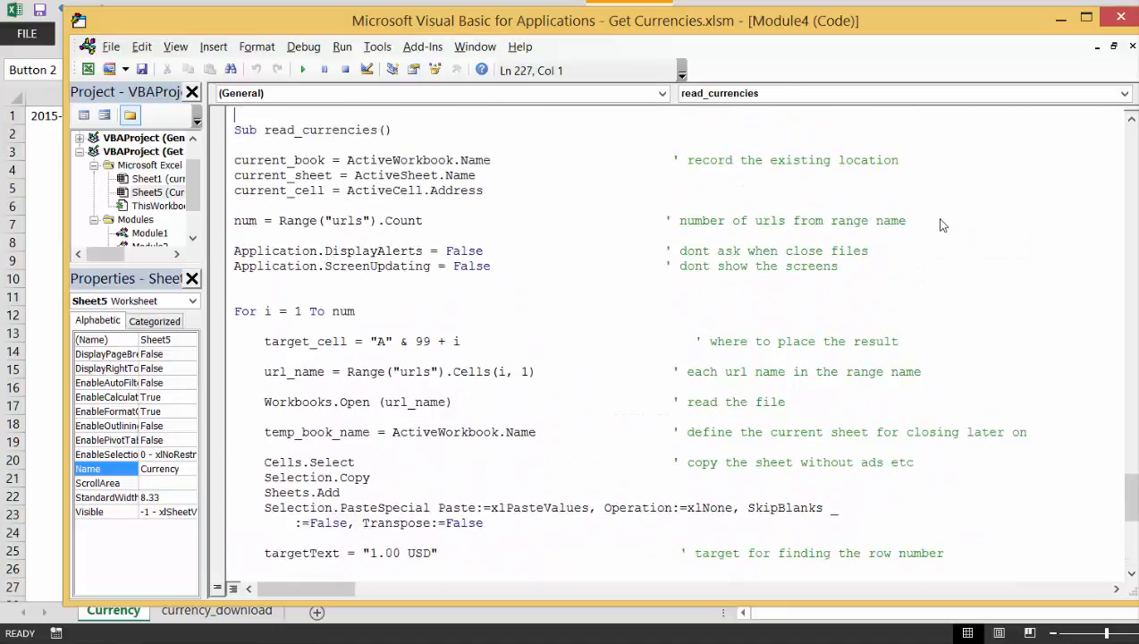
key(Up)
key(Up)
key(Up)
key(Up)
key(Up)
key(Up)
key(Up)
key(Up)
key(Up)
key(Up)
key(Up)
key(Up)
key(Up)
key(Up)
key(Up)
key(Up)
key(Up)
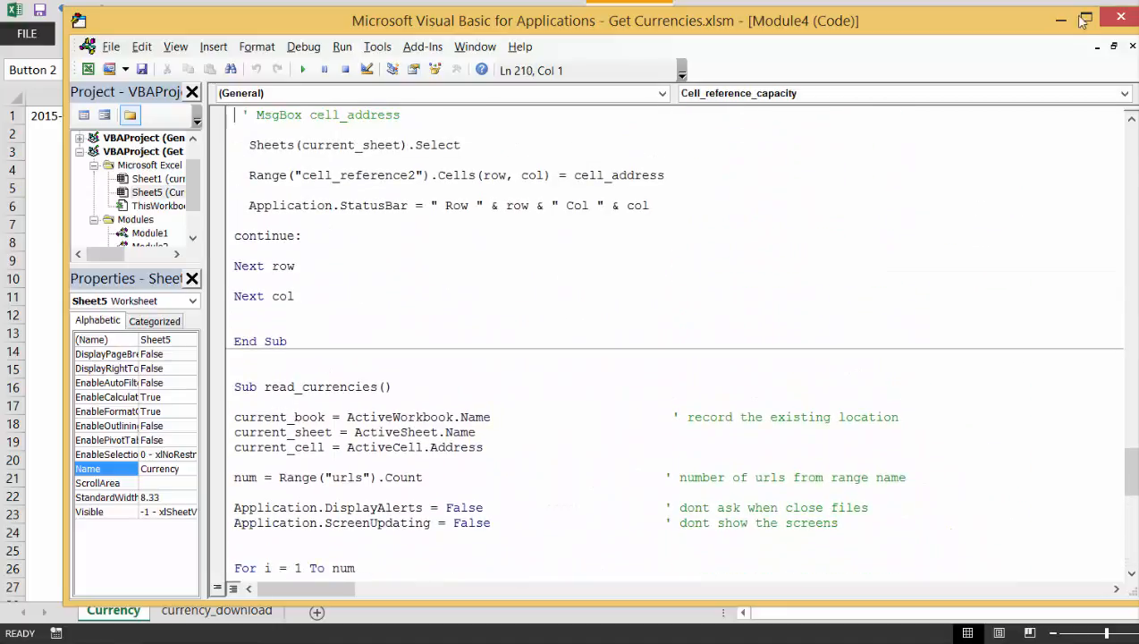
Step: Return to the Currency sheet, deselect the Read Currencies button and run its macro to download the current rates
click(1061, 20)
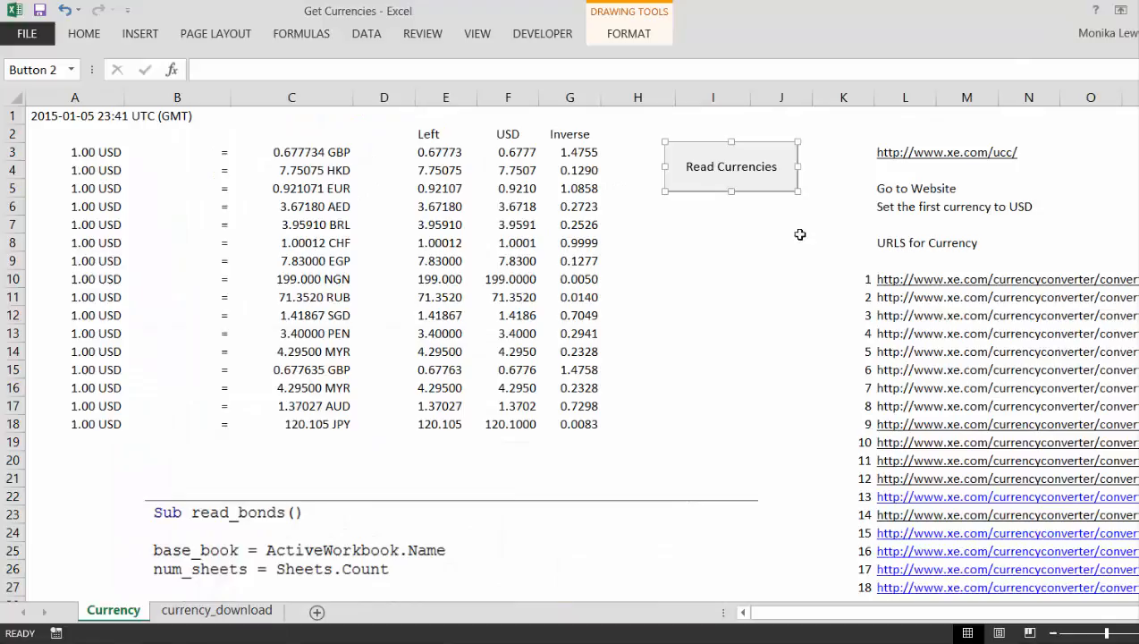
click(698, 316)
click(714, 187)
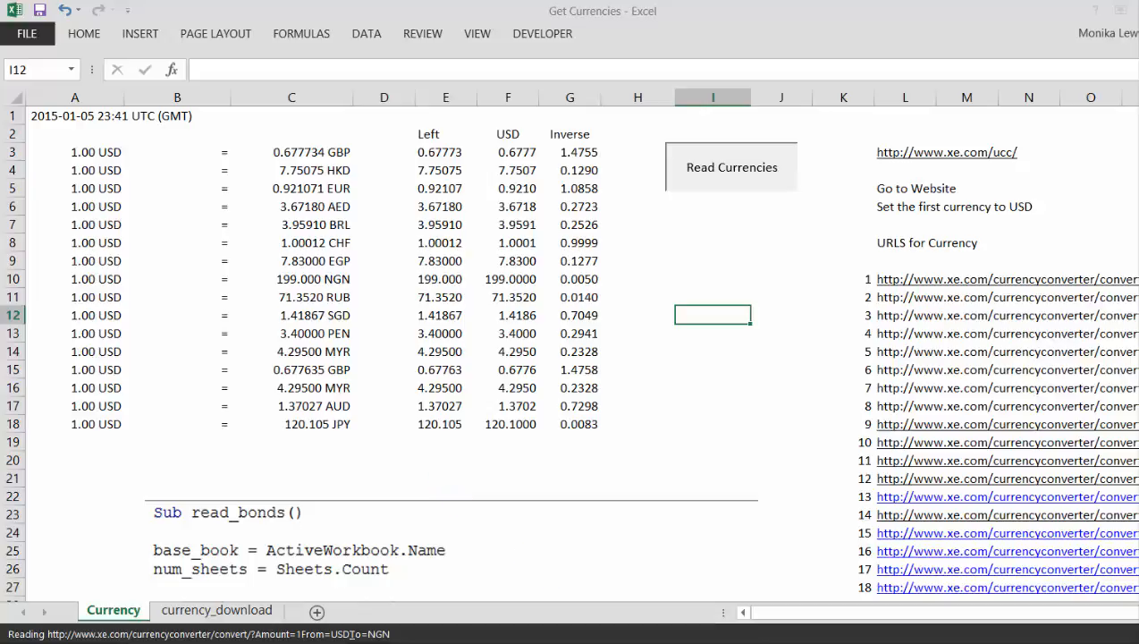
key(alt+Tab)
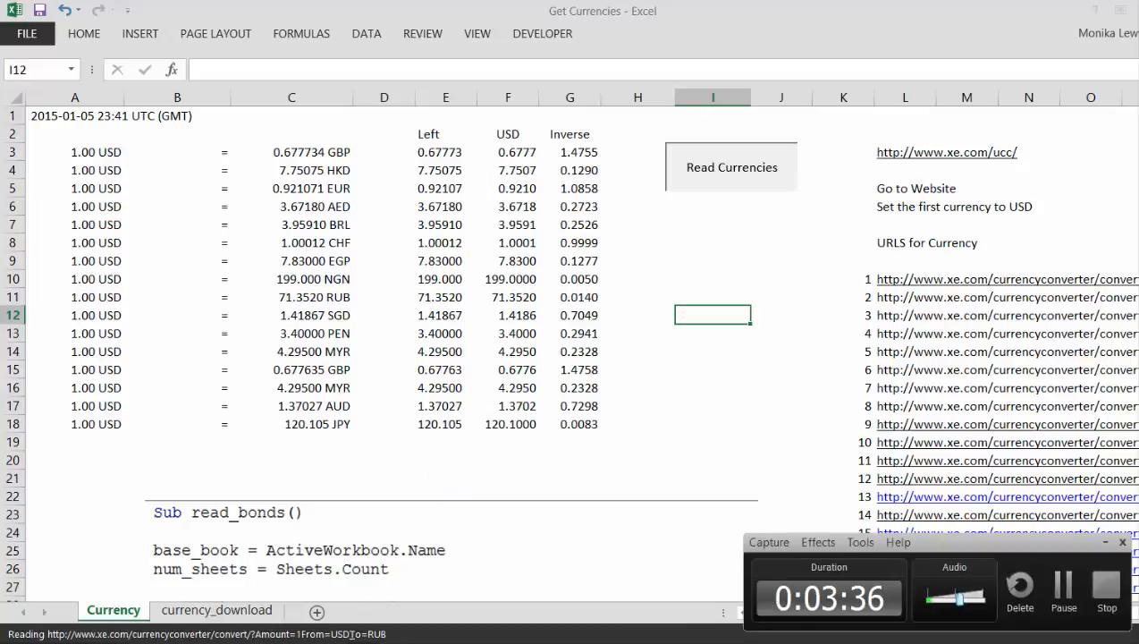
click(1063, 588)
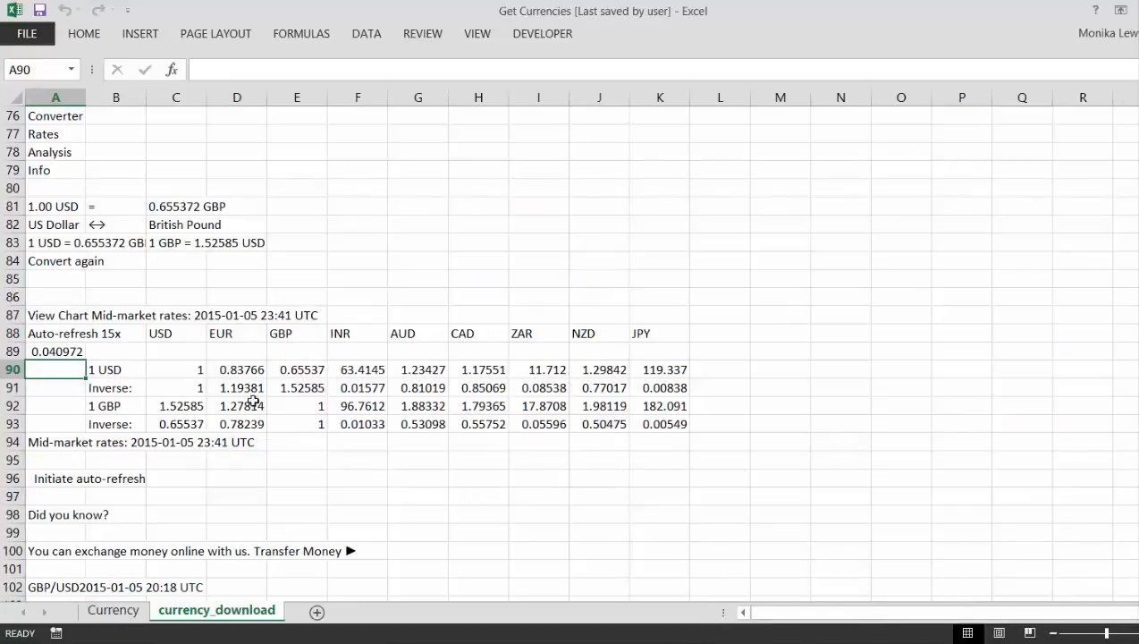
Step: Examine the mid-market rates table on the currency_download sheet, following the 1 USD row across to the GBP column
key(Up)
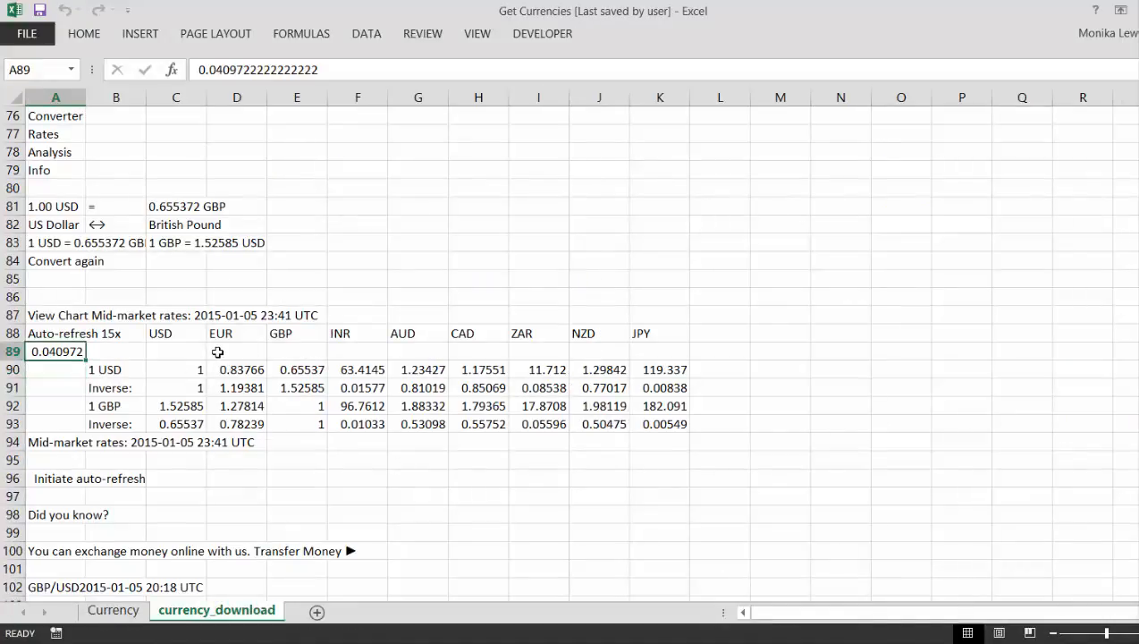
key(Down)
key(Down)
key(Right)
key(Right)
key(Up)
key(Right)
key(Right)
key(Right)
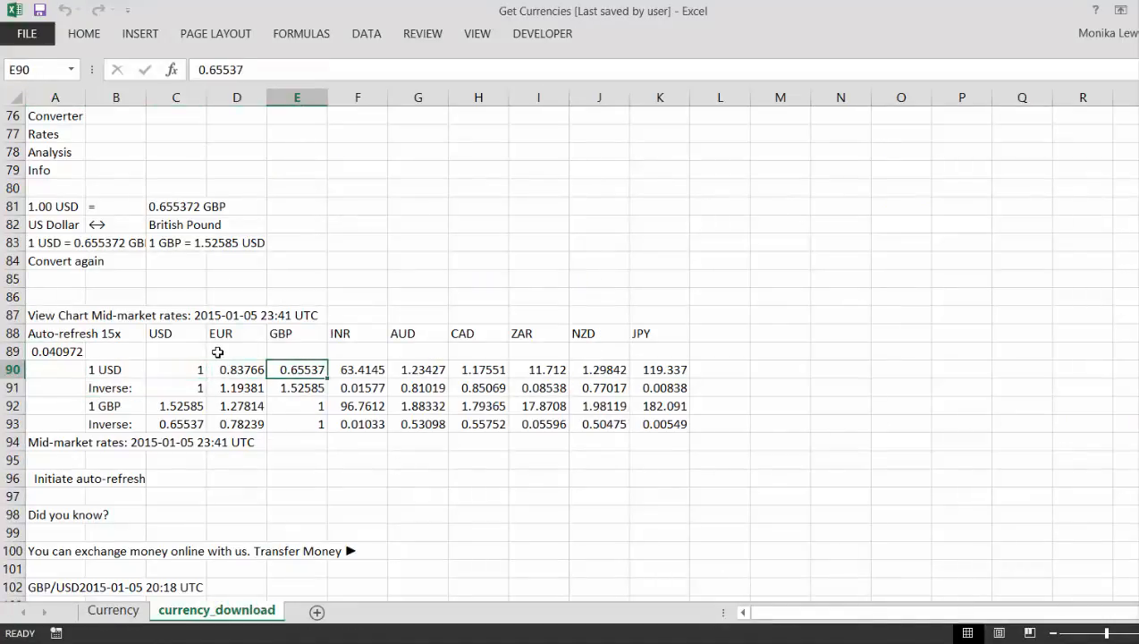
key(Left)
key(Left)
key(Left)
key(Left)
key(Left)
key(Right)
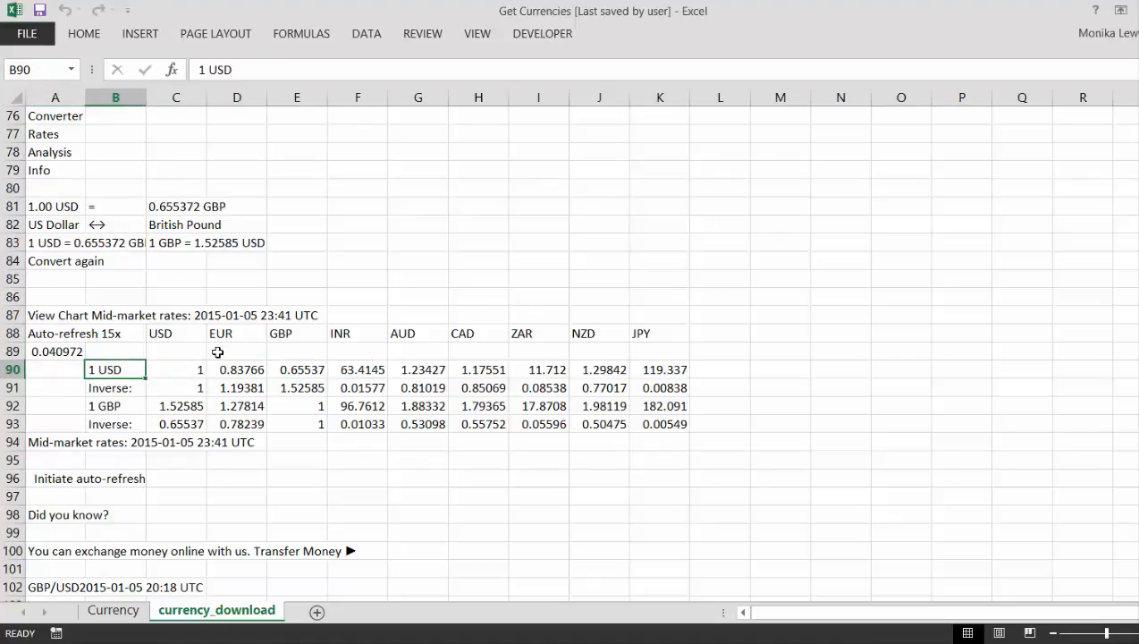
Step: Examine the 1 GBP row of the mid-market rates table across to the EUR column
key(Right)
key(Right)
key(Left)
key(Left)
key(Left)
key(Down)
key(Down)
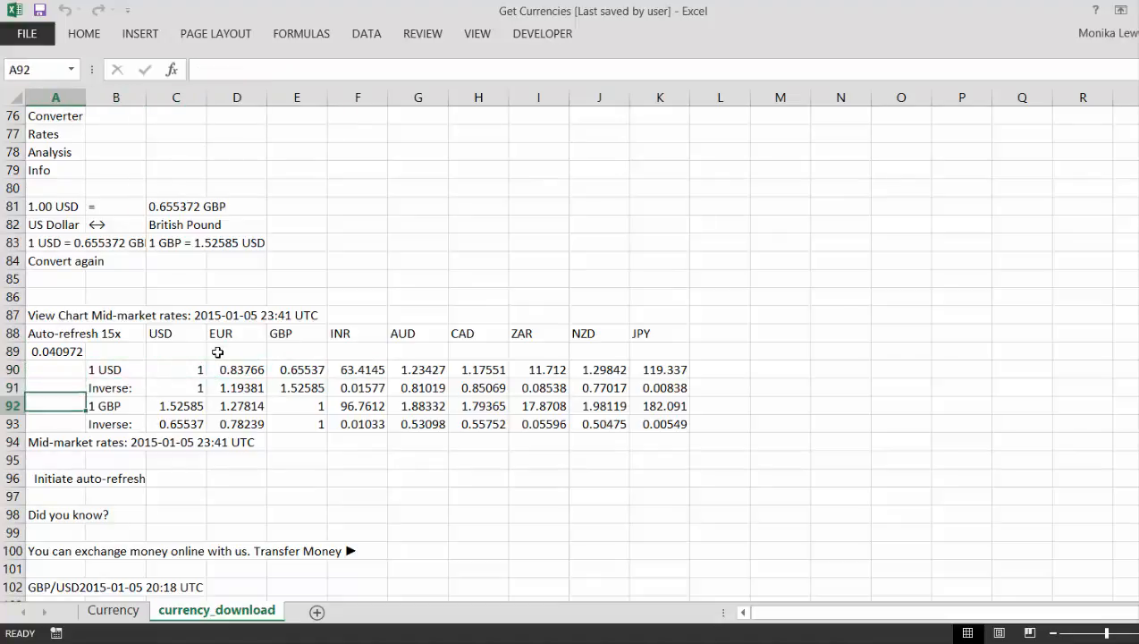
key(Right)
key(Right)
key(Right)
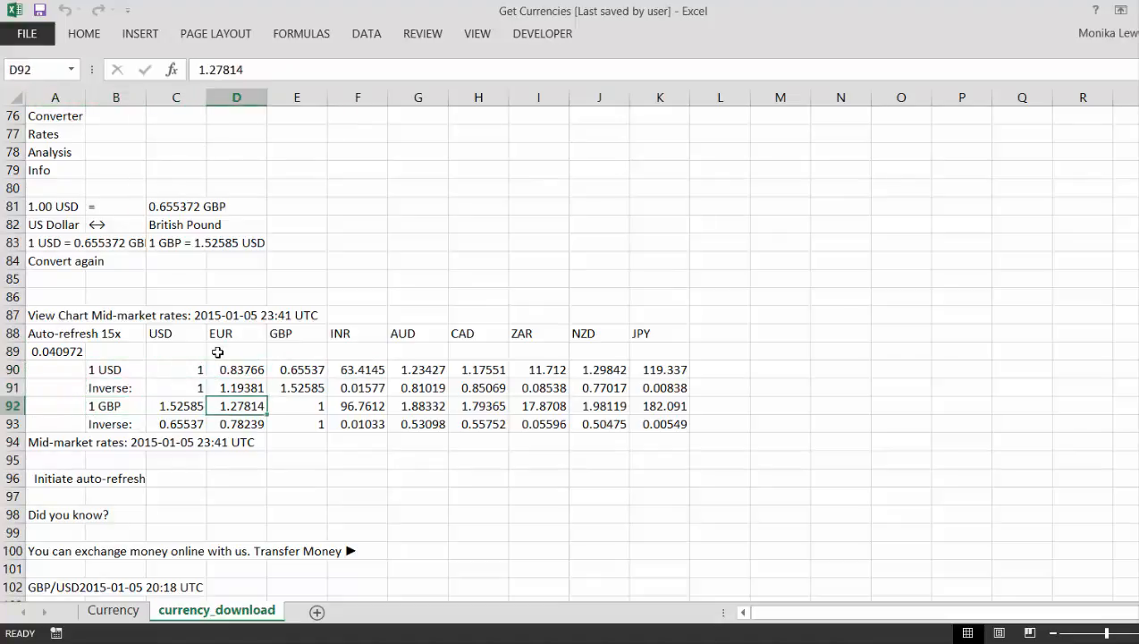
Step: Look through the downloaded 1.00 USD rates stored from row 100 to row 115 of the Currency sheet
key(ctrl+Page_Up)
key(Down)
key(Page_Down)
key(Page_Down)
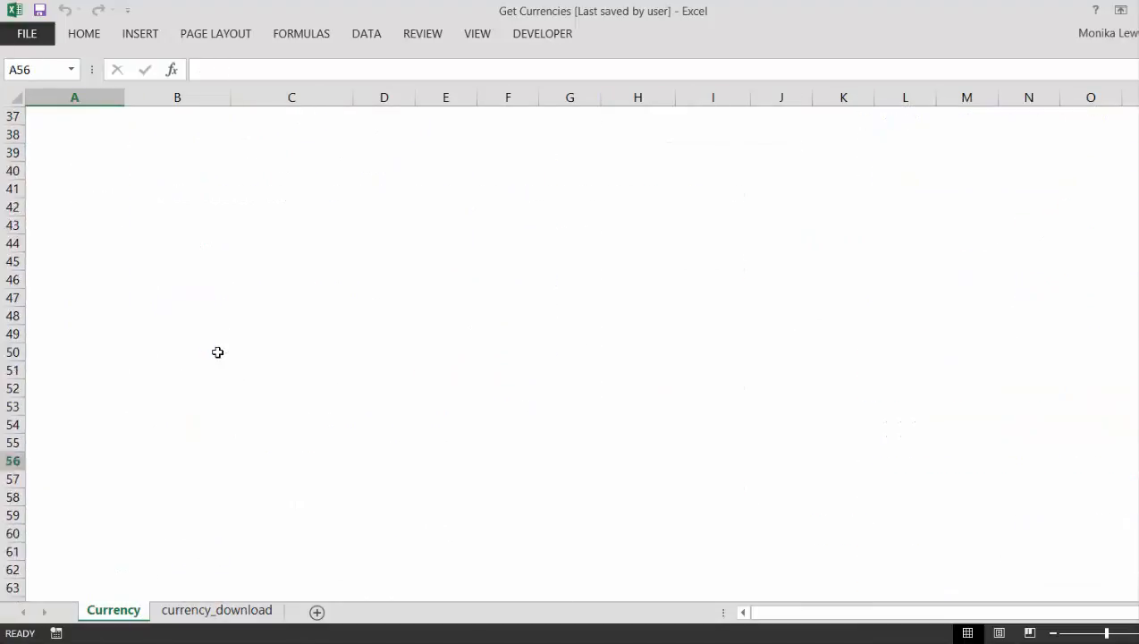
key(Page_Down)
key(Down)
key(Down)
key(Down)
key(Down)
key(Down)
key(Down)
key(Down)
key(Down)
key(Down)
key(Down)
key(Down)
key(Down)
key(Down)
key(Down)
key(Down)
key(Down)
key(Down)
key(Down)
key(Down)
key(Down)
key(Down)
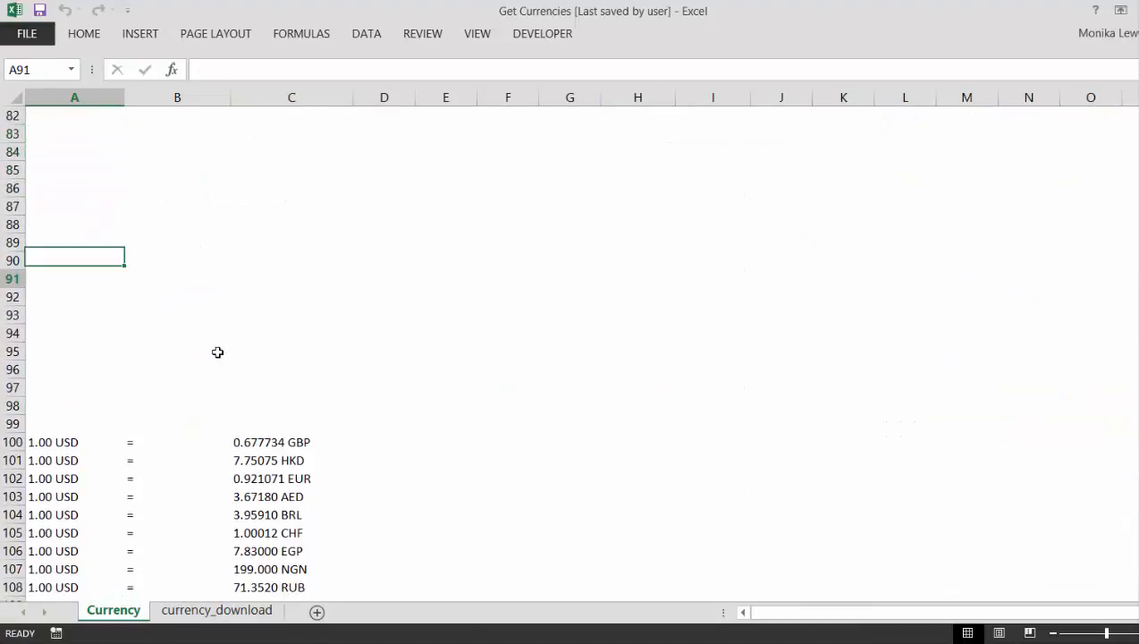
key(Right)
key(Right)
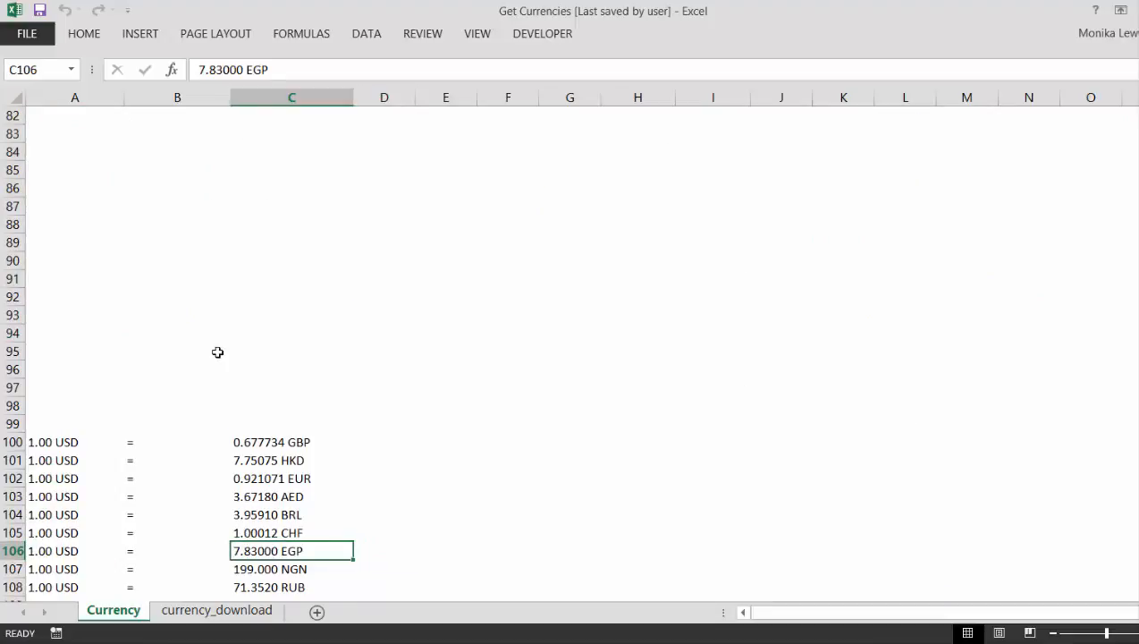
key(Left)
key(Left)
key(Down)
key(Down)
key(Down)
key(Down)
key(Down)
key(Down)
key(Down)
key(Down)
key(Down)
key(Down)
key(Down)
key(Down)
key(Down)
key(Down)
key(Down)
key(Down)
key(Down)
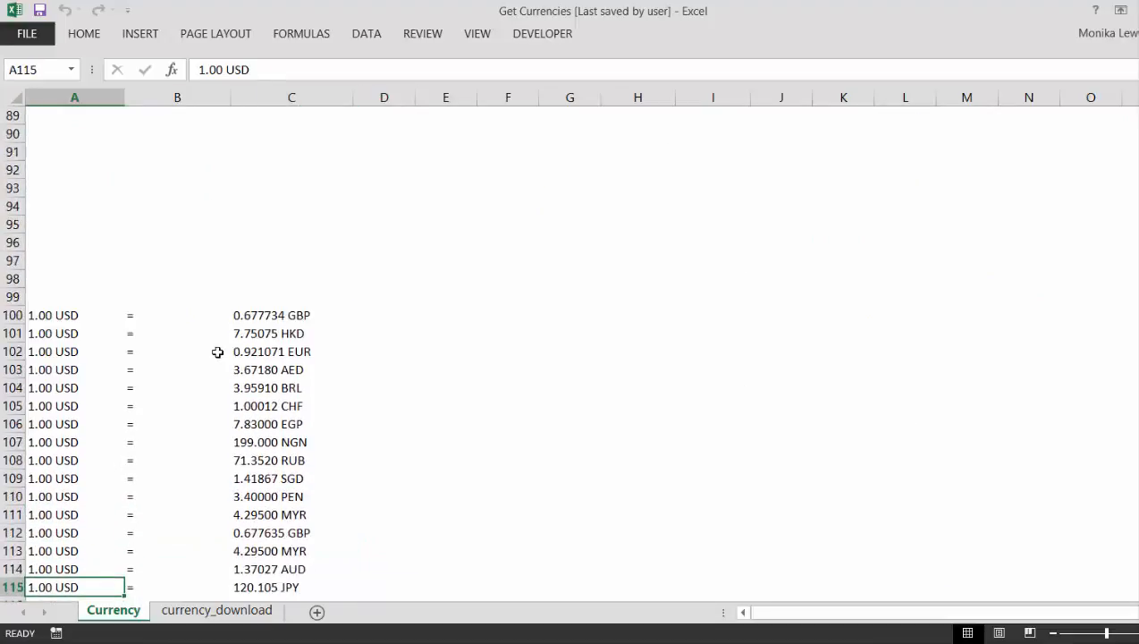
Step: Return to the Currency sheet's summary table of rates and inverses beside the Read Currencies button
key(Up)
key(Up)
key(Up)
key(Up)
key(Up)
key(Up)
key(Up)
key(Up)
key(Up)
key(Up)
key(Up)
key(Up)
key(Up)
key(Up)
key(Up)
key(Up)
key(Up)
key(Up)
key(Up)
key(Up)
key(Page_Up)
key(Page_Up)
key(Page_Up)
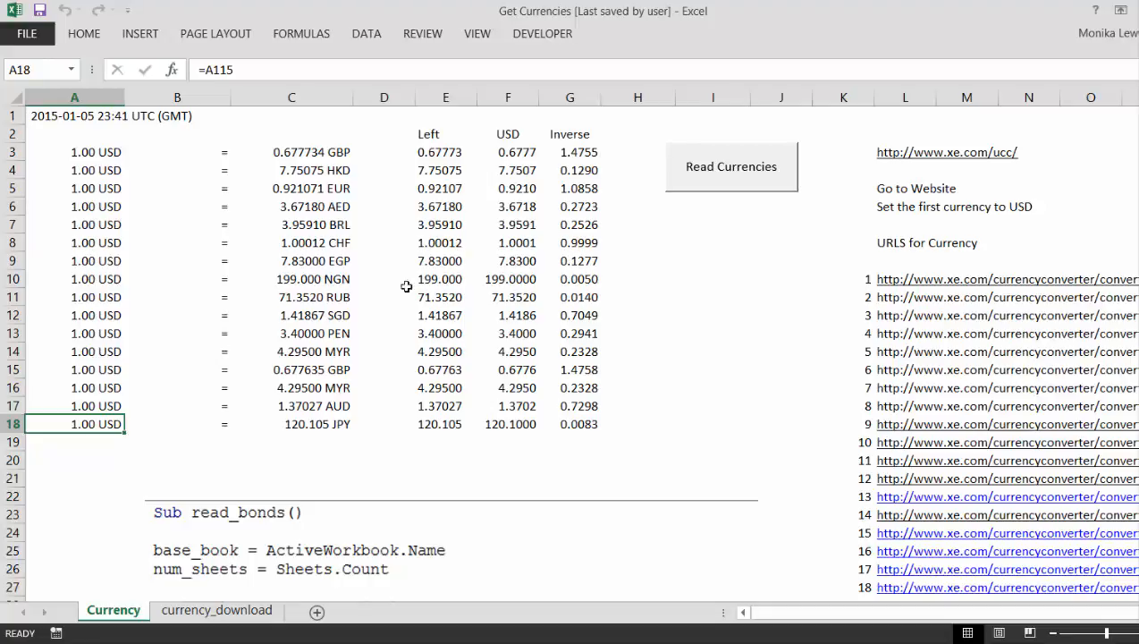
Step: Switch to the Currencies in Solar Model workbook and dismiss its document recovery list
mouse_move(240, 642)
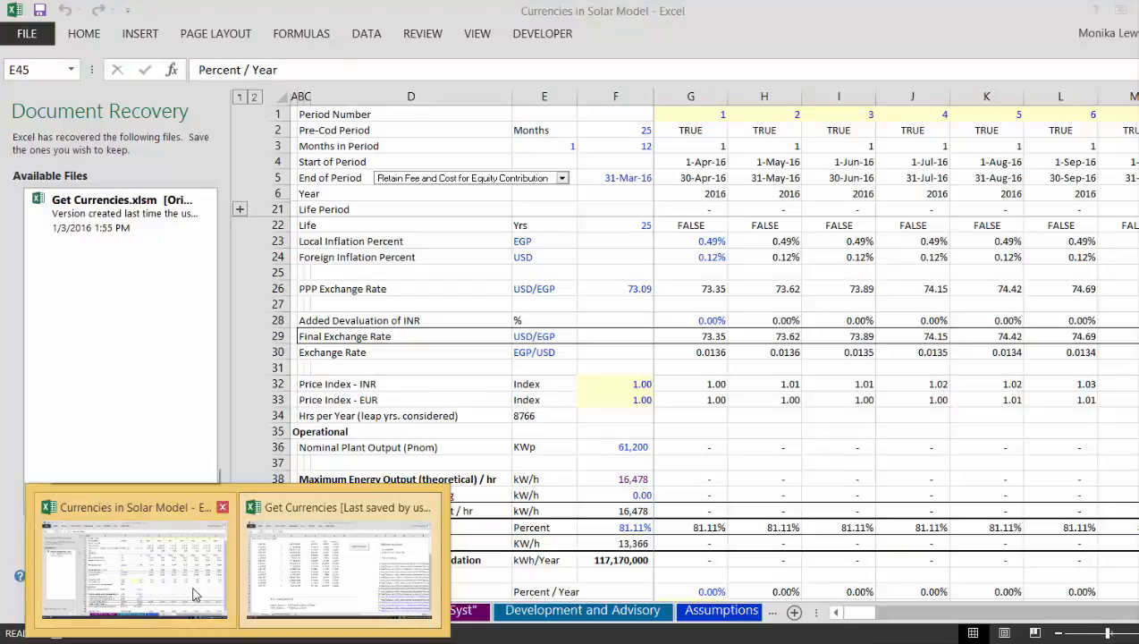
click(190, 592)
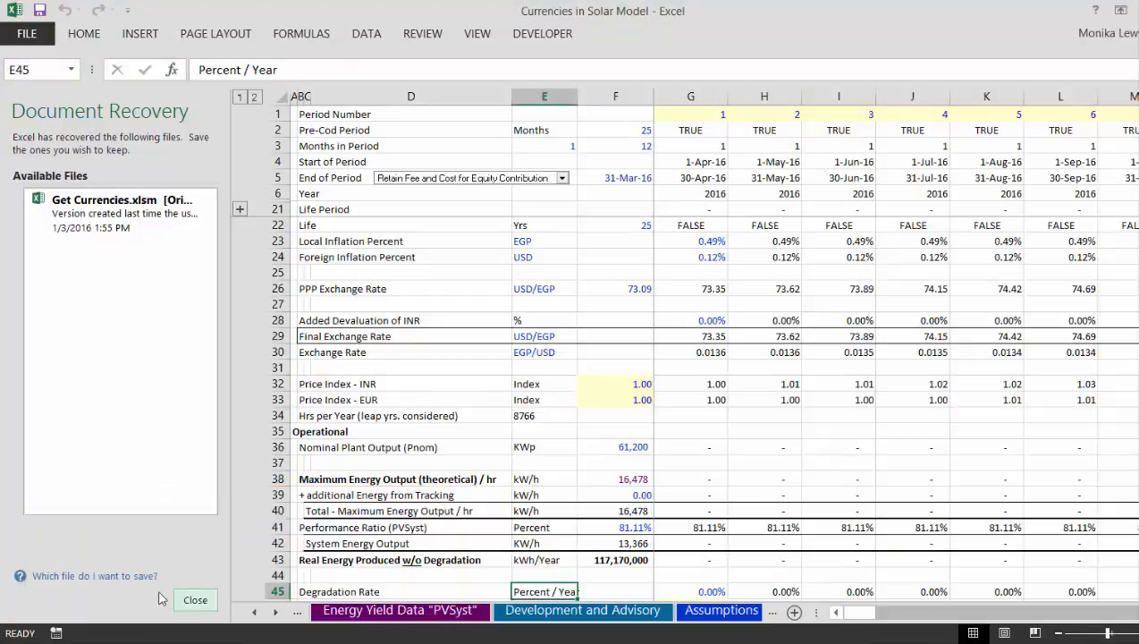
click(192, 601)
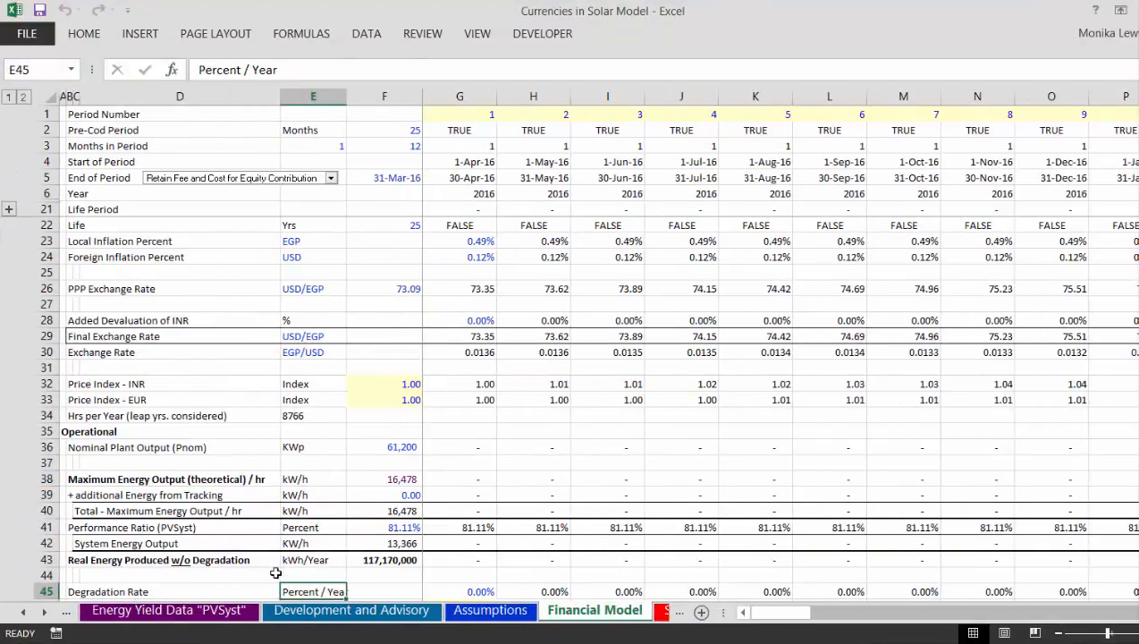
Step: Go back through the solar model's sheets to the Currency Notes sheet
key(ctrl+Page_Up)
key(ctrl+Page_Up)
key(ctrl+Page_Up)
key(ctrl+Page_Up)
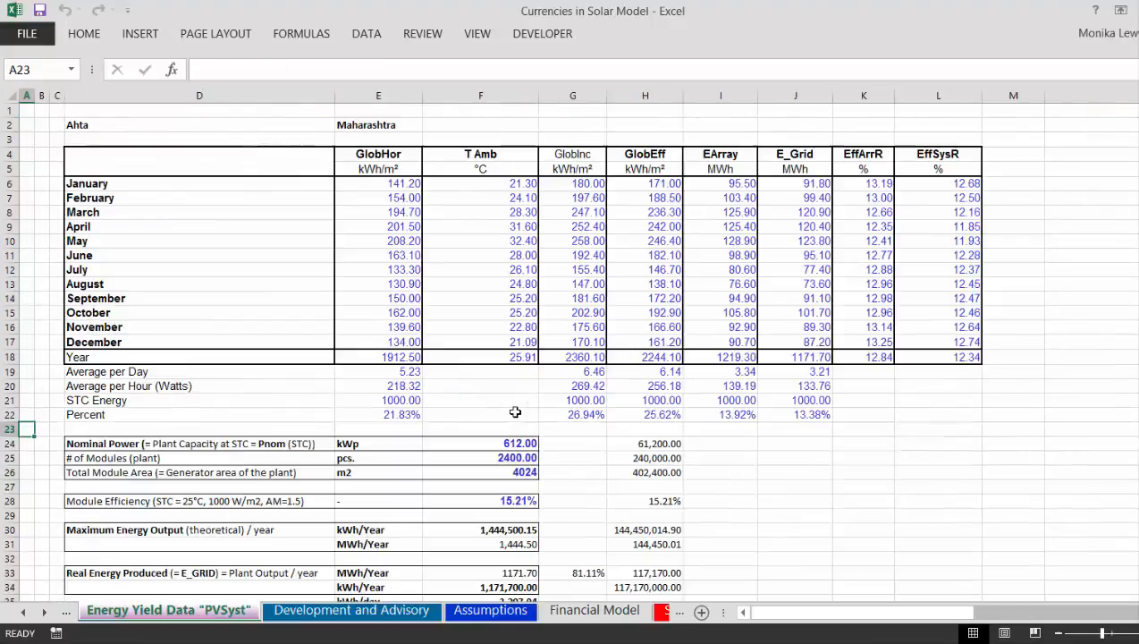
key(ctrl+Page_Up)
key(ctrl+Page_Up)
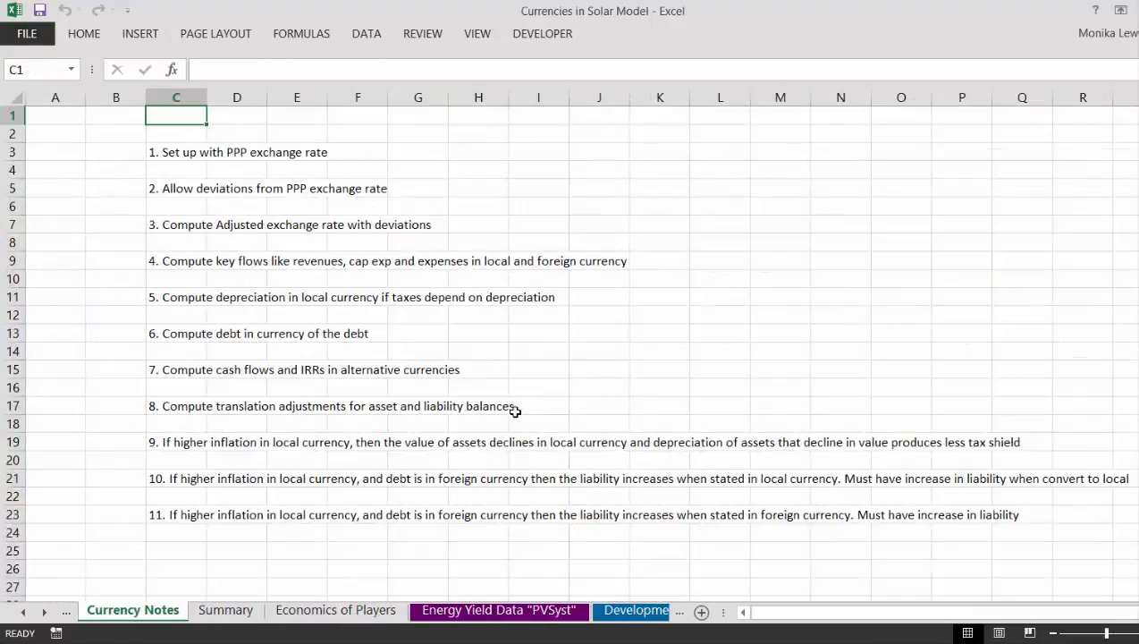
Step: Enter the starting exchange rate 7.18 in cell J3, on the row of the first note about the PPP exchange rate
key(Down)
key(Down)
key(Down)
key(Down)
key(Up)
key(Up)
key(Right)
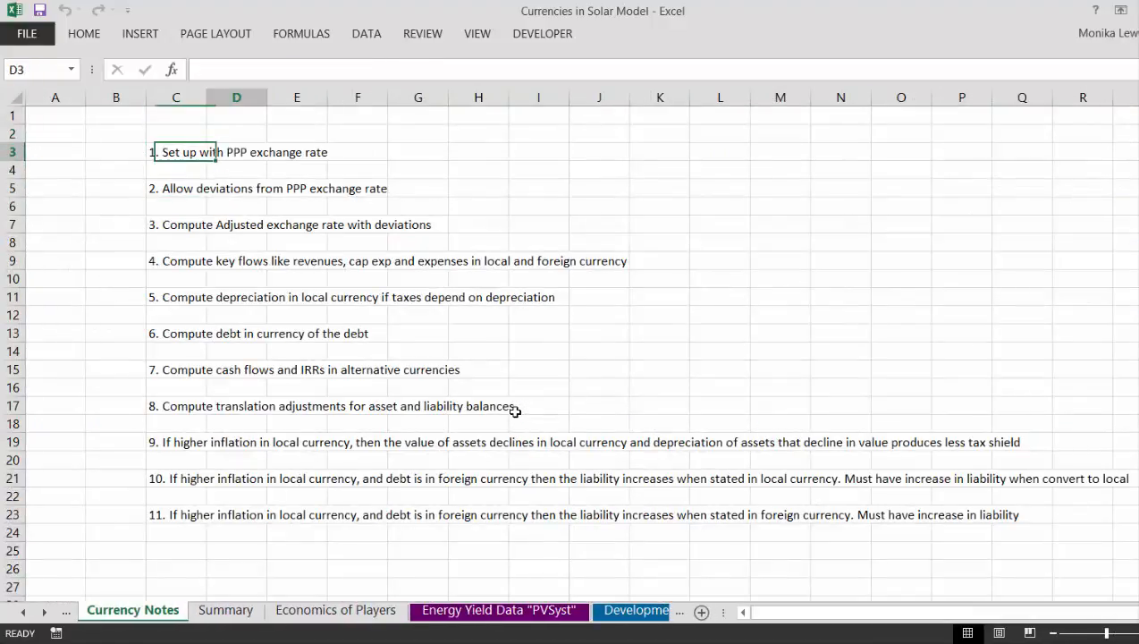
key(Right)
key(Right)
key(Right)
key(Right)
key(Right)
key(Right)
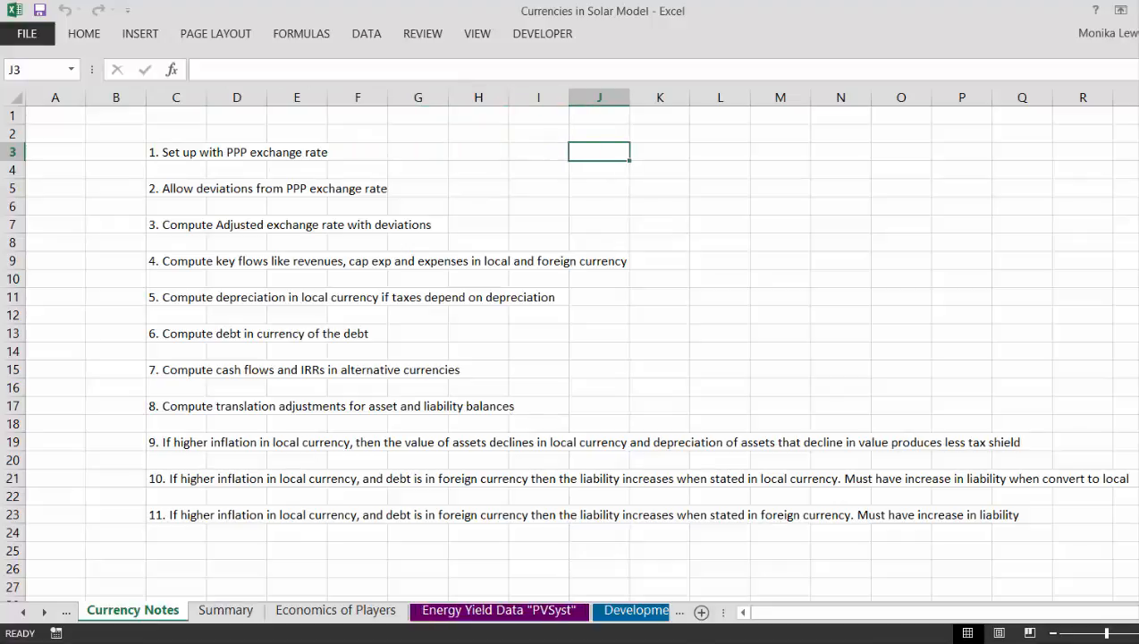
key(alt+Tab)
key(alt+Tab)
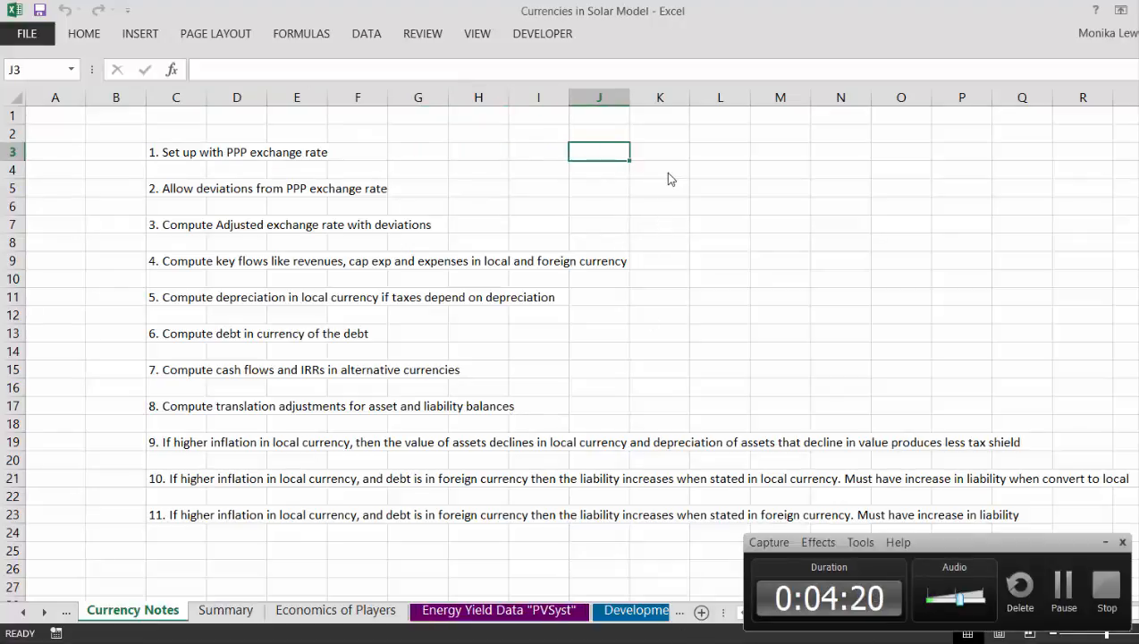
key(Left)
key(Right)
text(7.18)
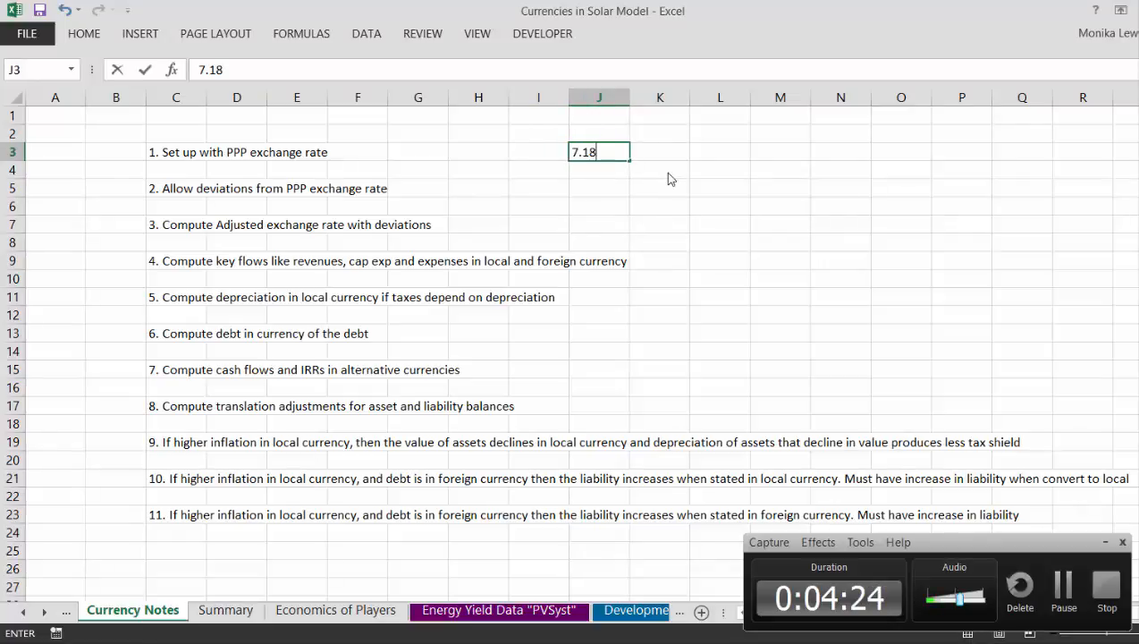
key(Return)
Step: Enter an inflation rate of 1.5% in cell L2 and fill it across to column Q
key(Up)
key(Up)
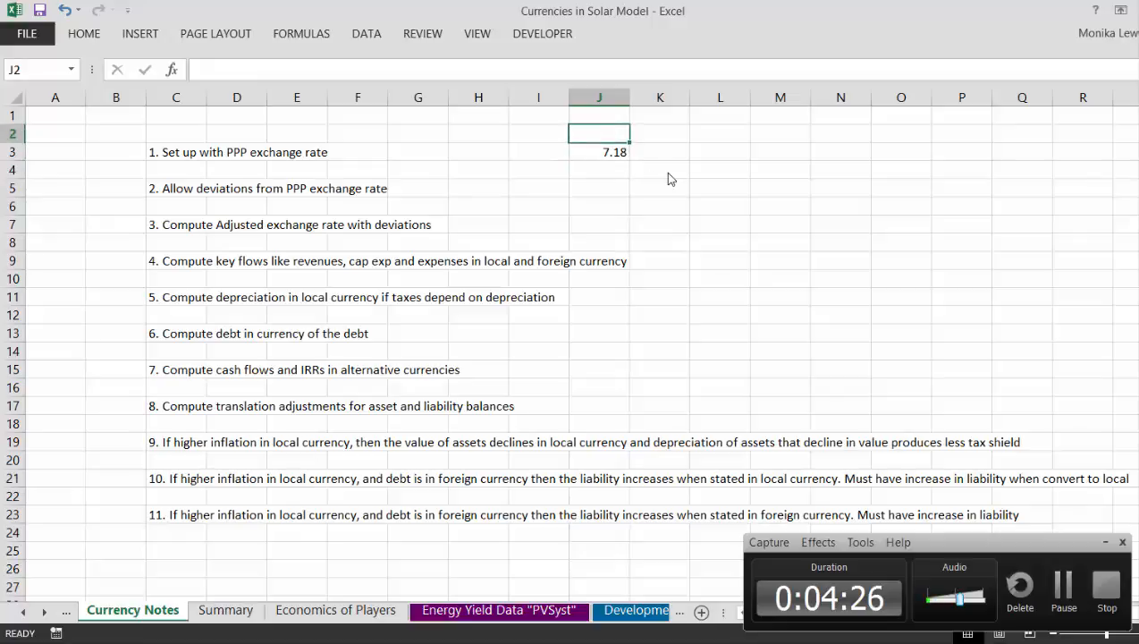
key(Right)
key(Right)
text(1.)
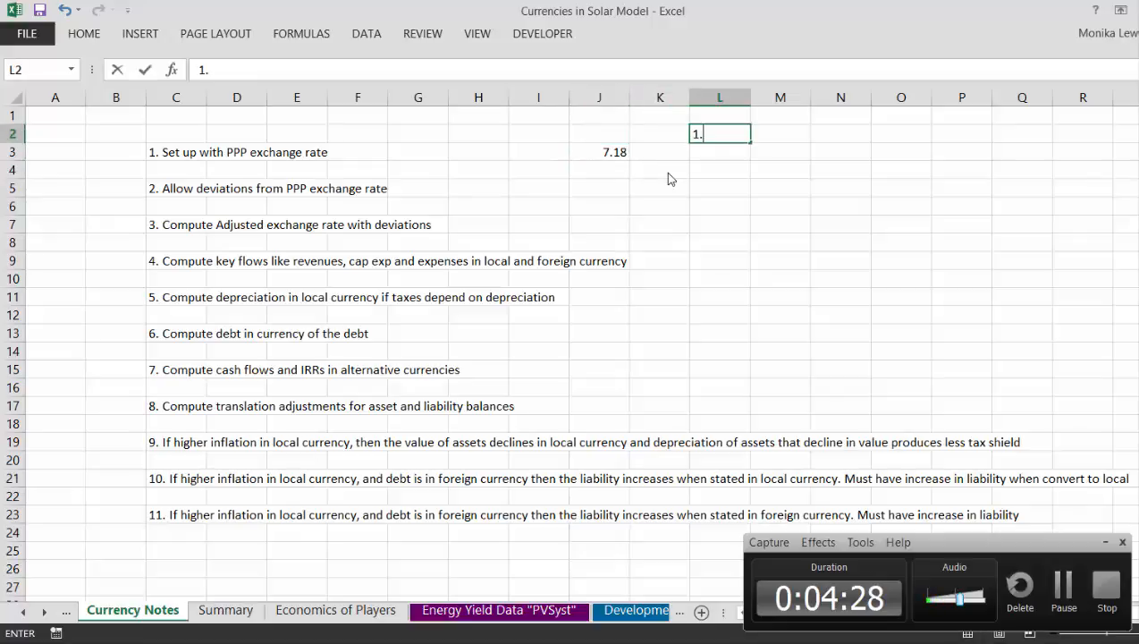
text(5%)
key(Return)
key(Up)
key(shift+Right)
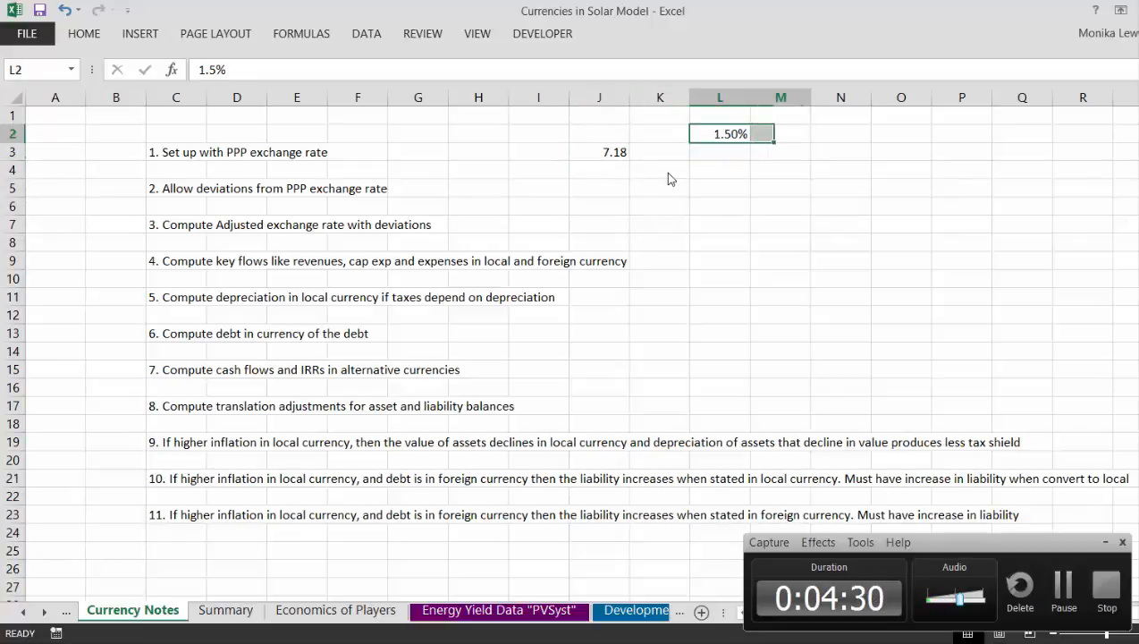
key(shift+Right)
key(shift+Right)
key(shift+Right)
key(shift+Right)
key(ctrl+r)
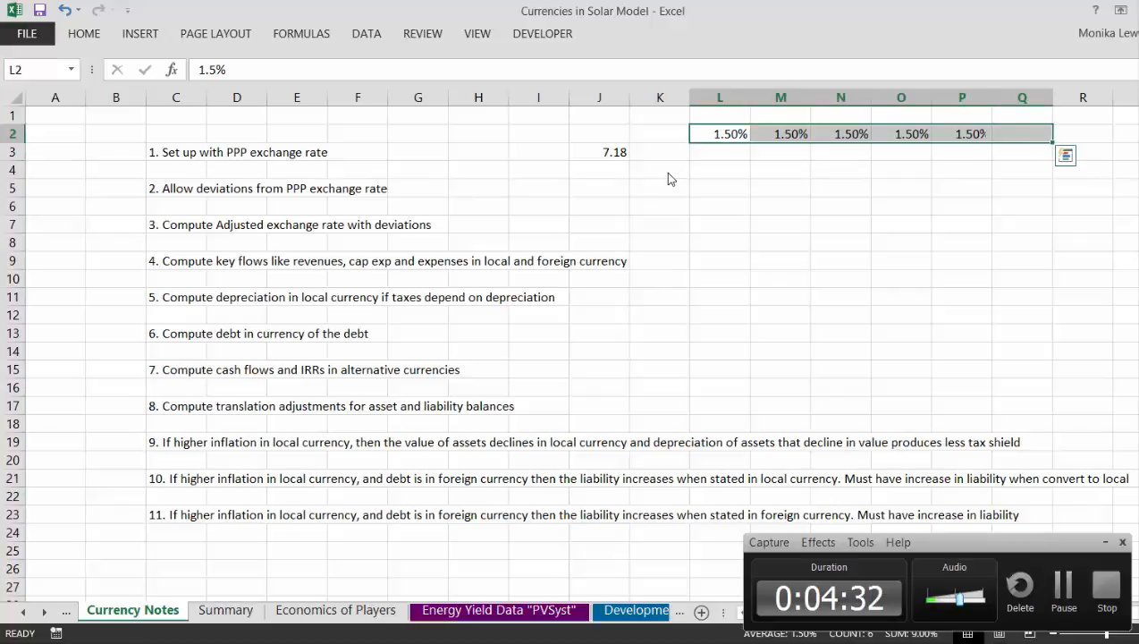
Step: Enter an inflation rate of 7% in cell L3 and fill it across to column Q
key(Down)
text(7)
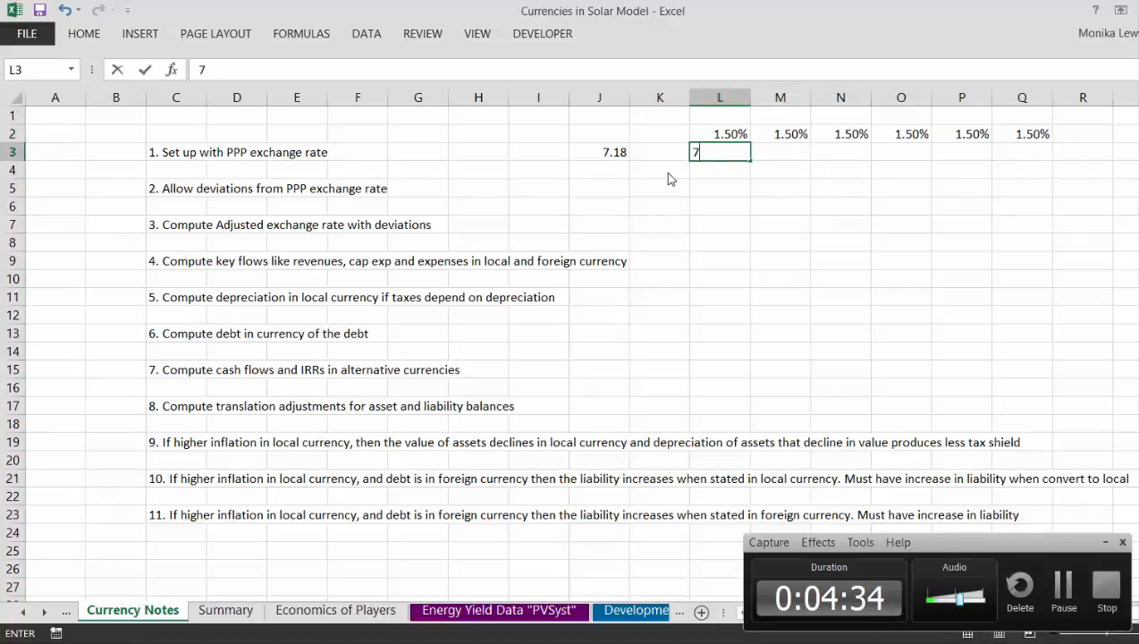
text(%)
key(Return)
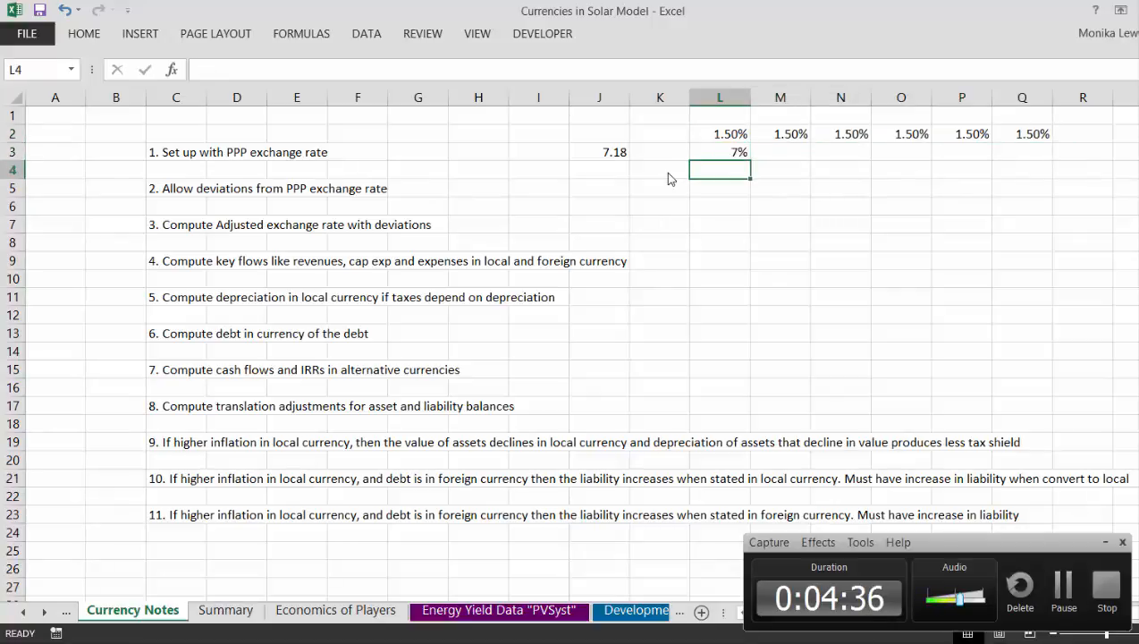
key(Up)
key(shift+Right)
key(shift+Right)
key(shift+Right)
key(shift+Right)
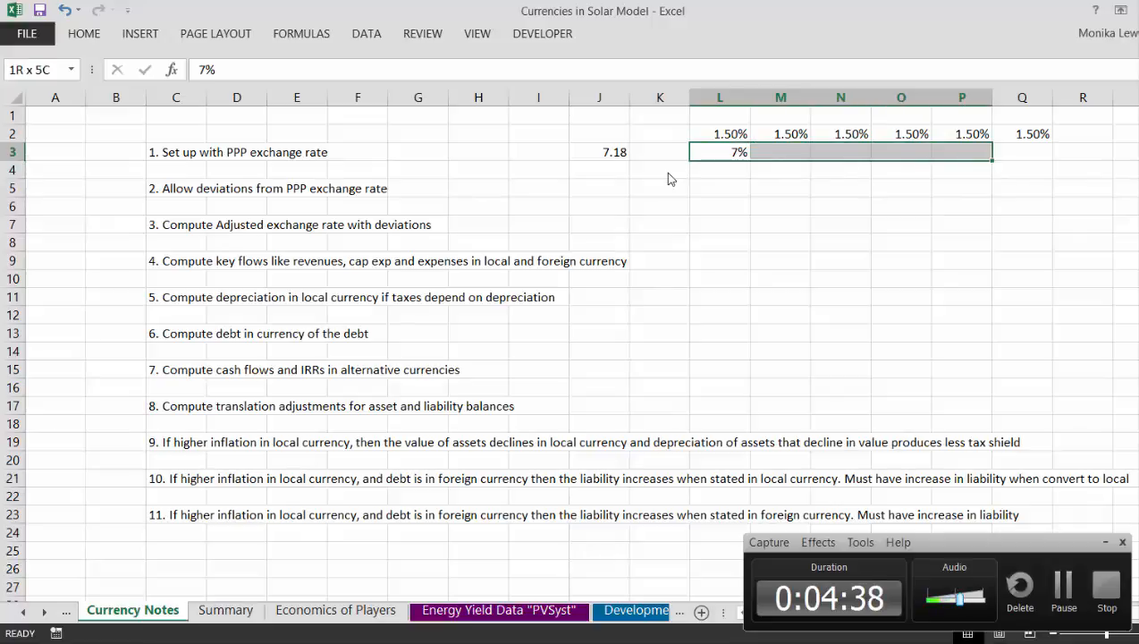
key(shift+Right)
key(ctrl+r)
Step: Link cell J5 to the starting exchange rate with the formula =J3
key(Down)
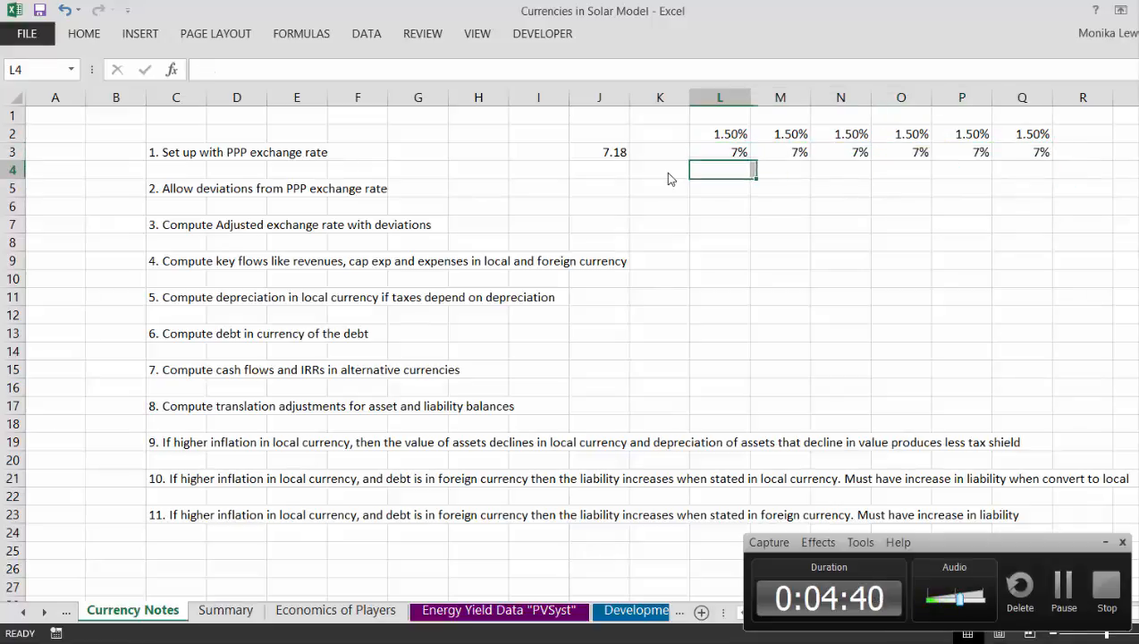
key(Down)
key(Left)
key(Left)
text(=)
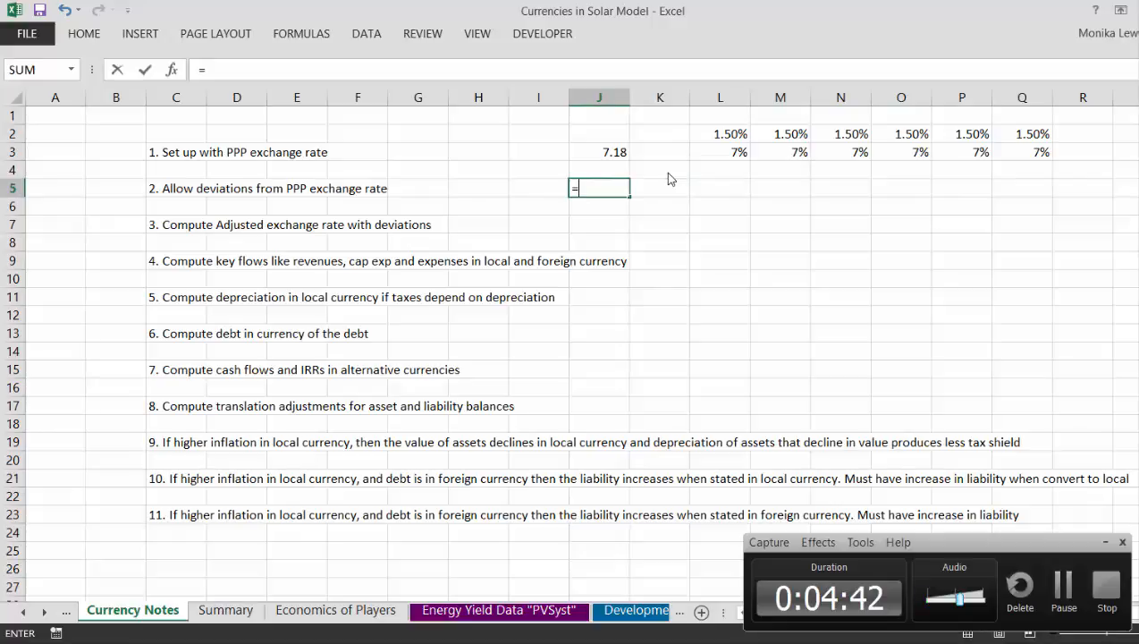
key(Up)
key(Up)
key(Return)
Step: Enter the PPP exchange rate formula =J5*(1+L3)/(1+L2) in cell L5 and format it as a number with two decimals
click(668, 178)
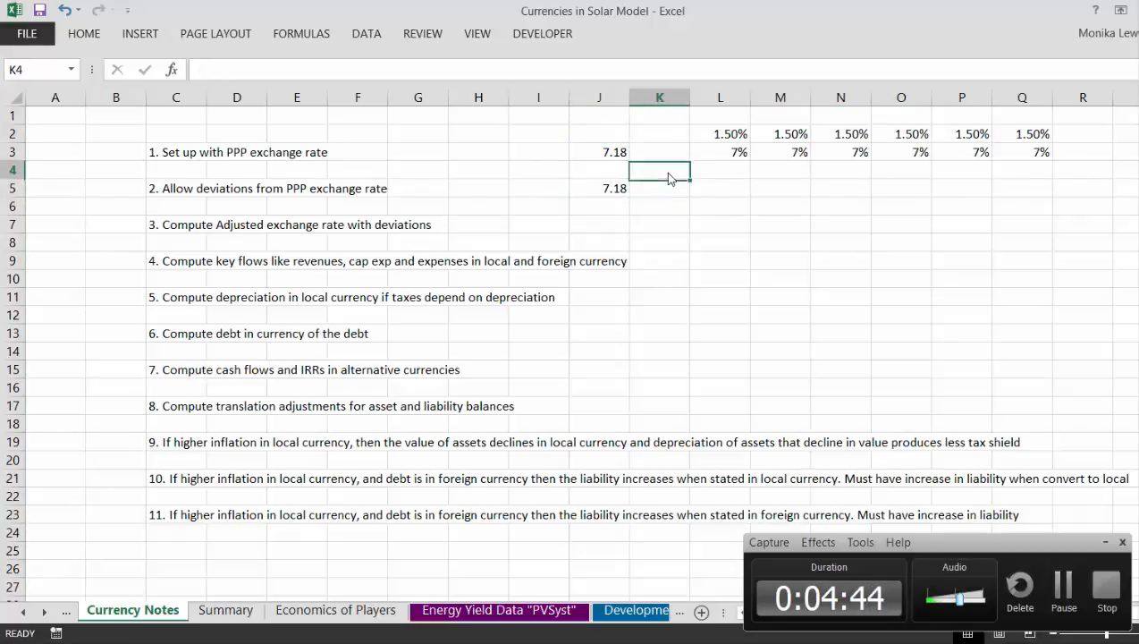
key(Down)
key(Right)
text(=)
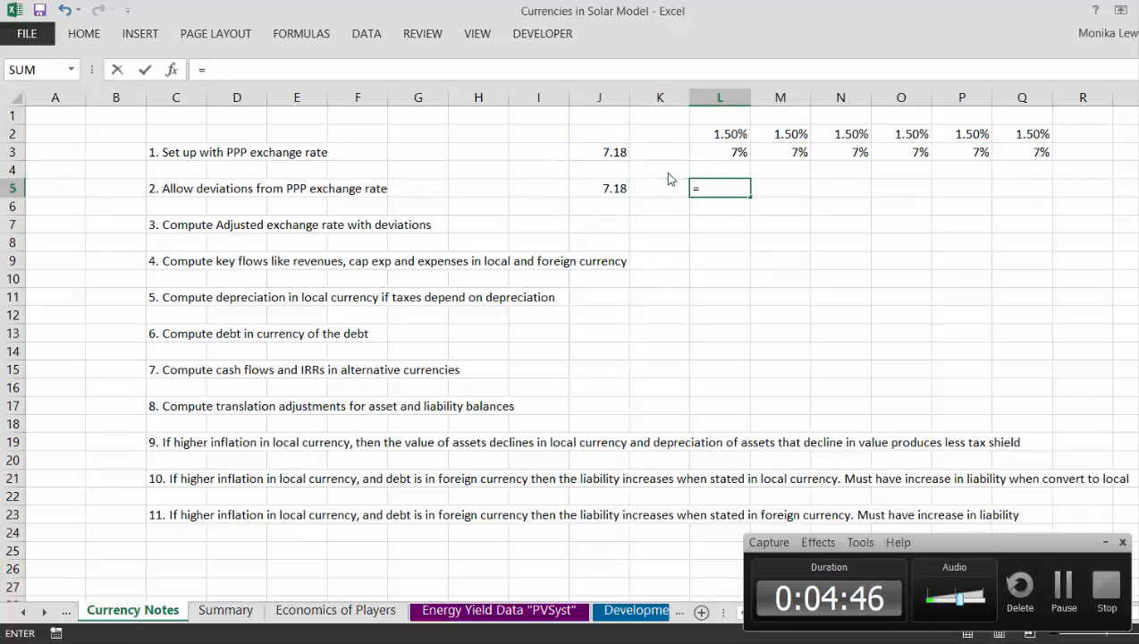
key(Left)
key(Left)
text(*)
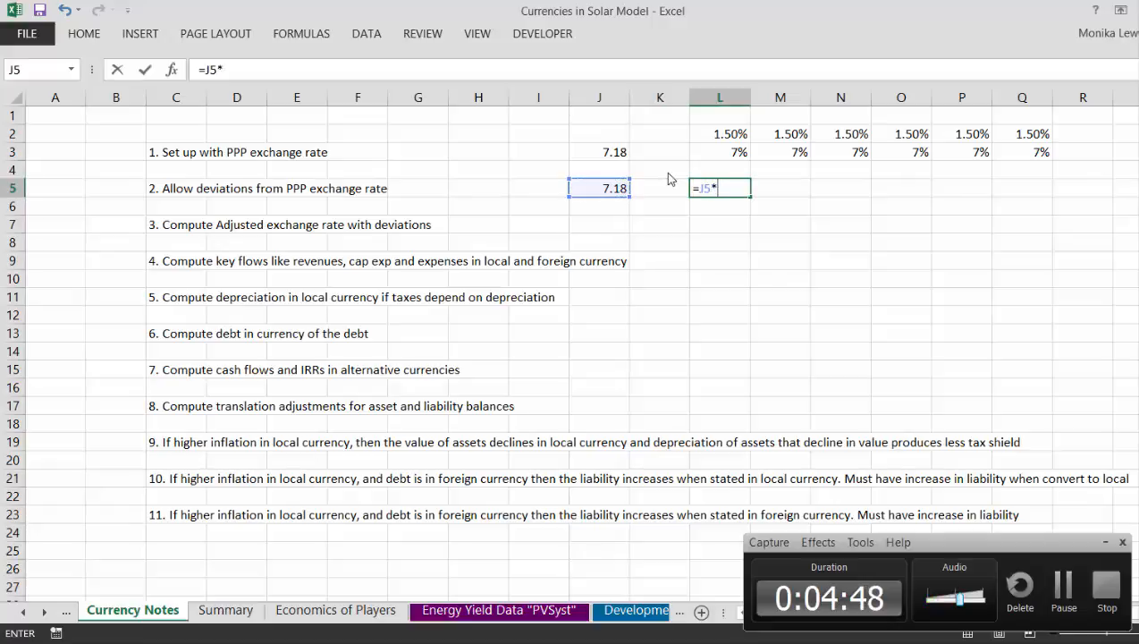
text(()
key(Up)
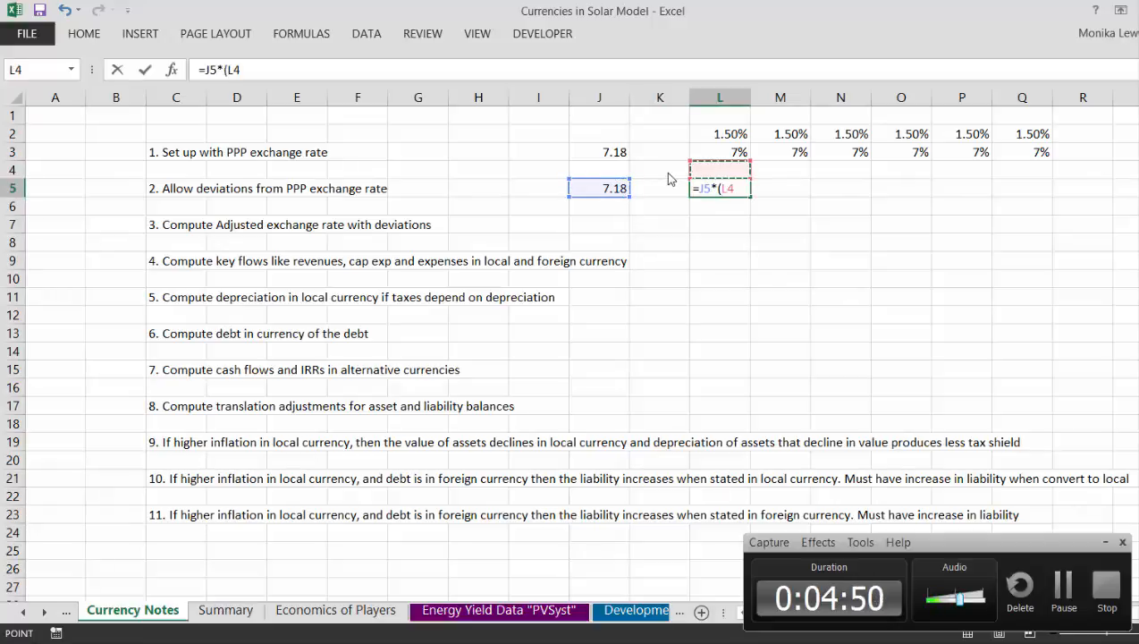
key(Up)
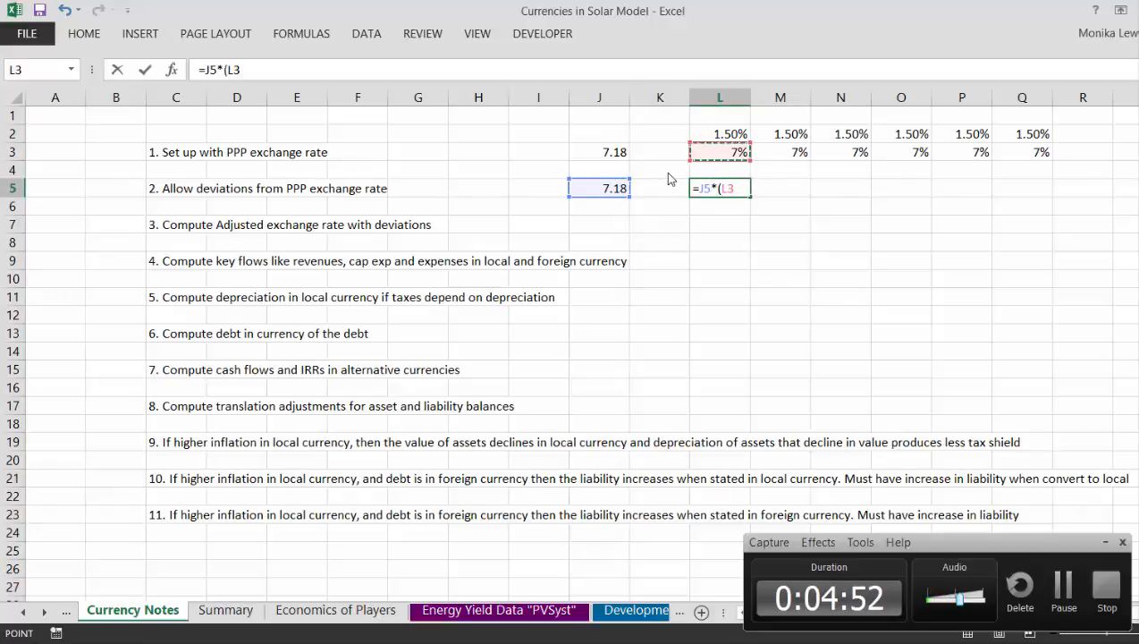
key(BackSpace)
key(BackSpace)
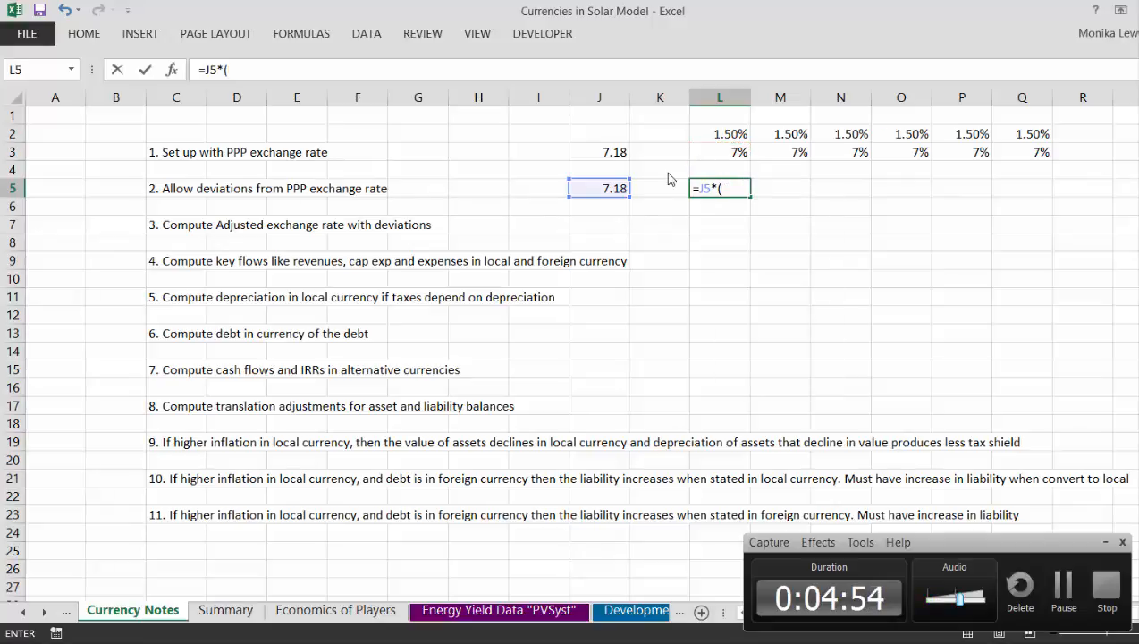
text(1+)
key(Up)
key(Up)
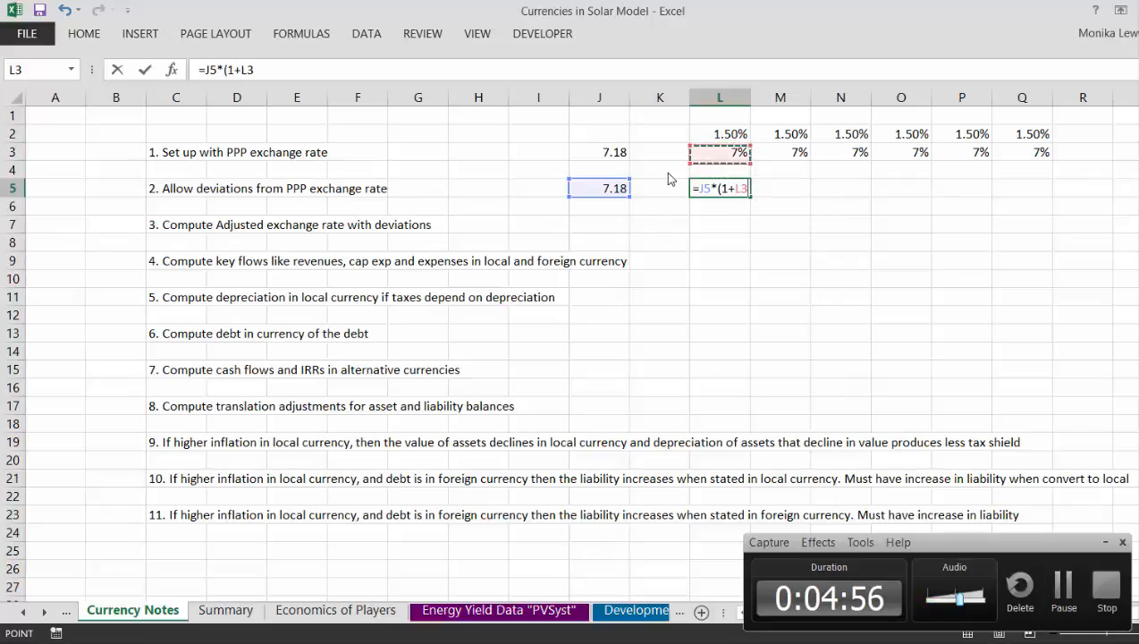
text()/)
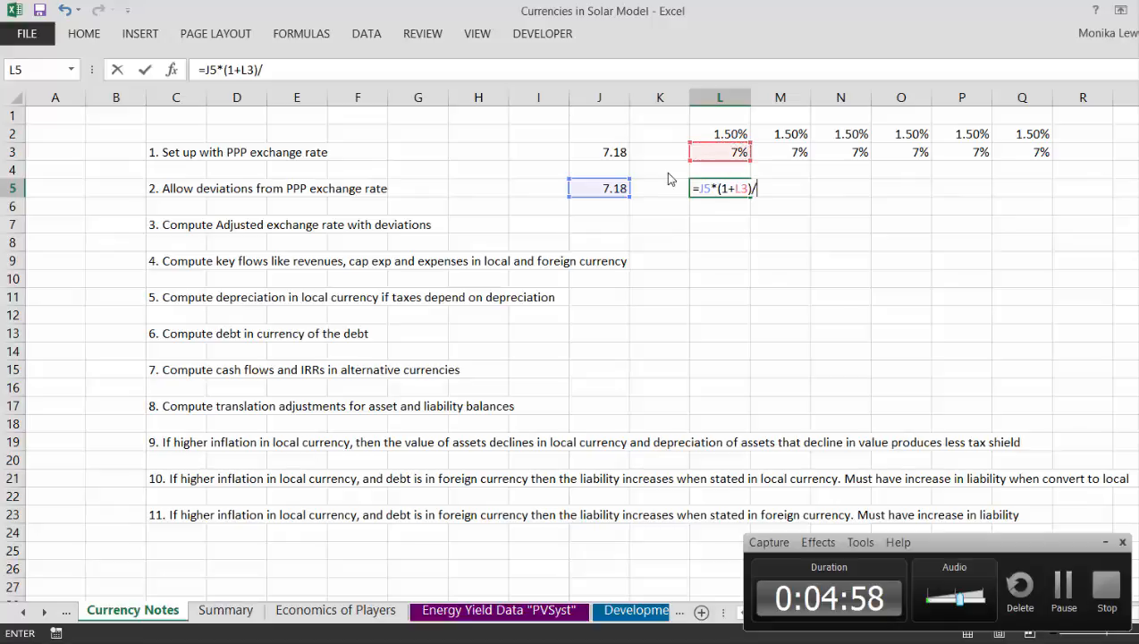
text((1/)
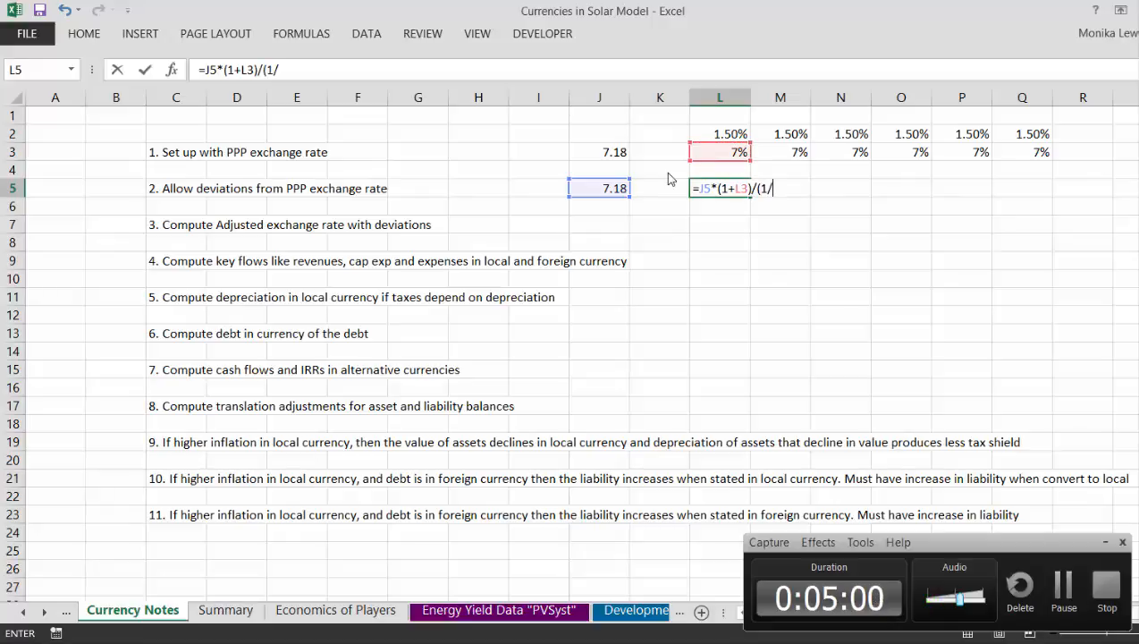
key(Up)
key(Up)
key(Up)
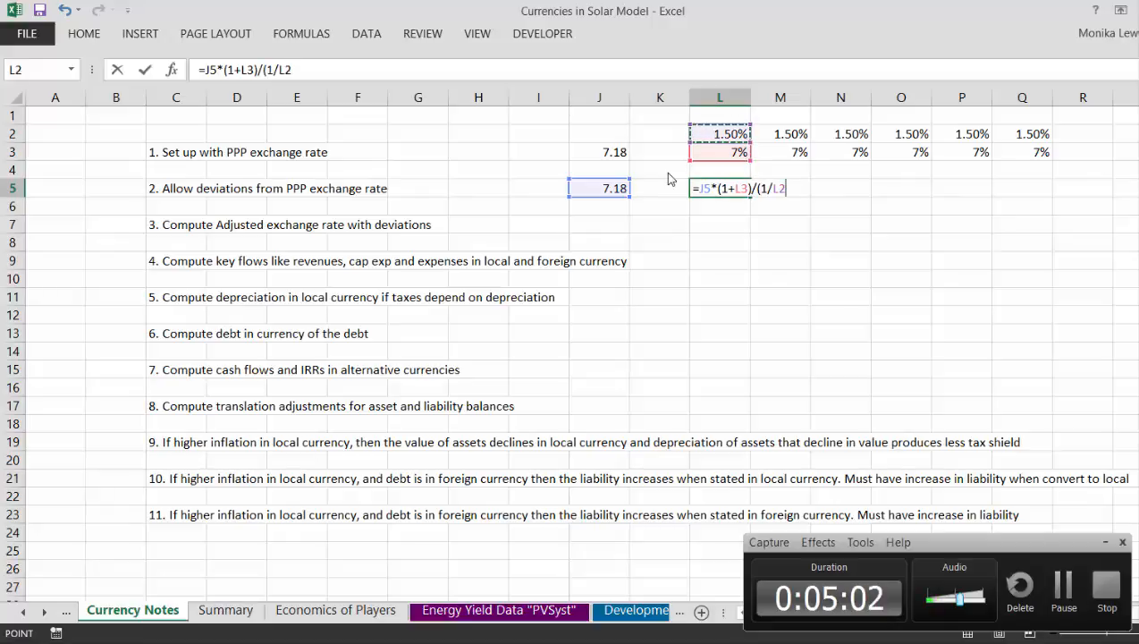
key(BackSpace)
key(BackSpace)
key(BackSpace)
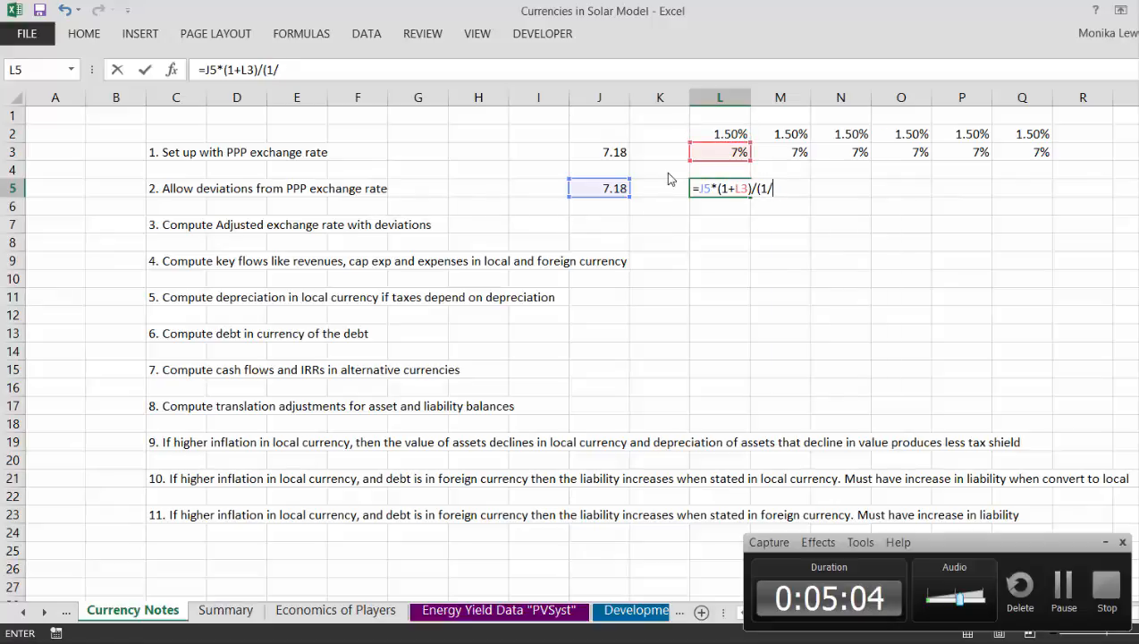
text(+)
key(Up)
key(Up)
key(Up)
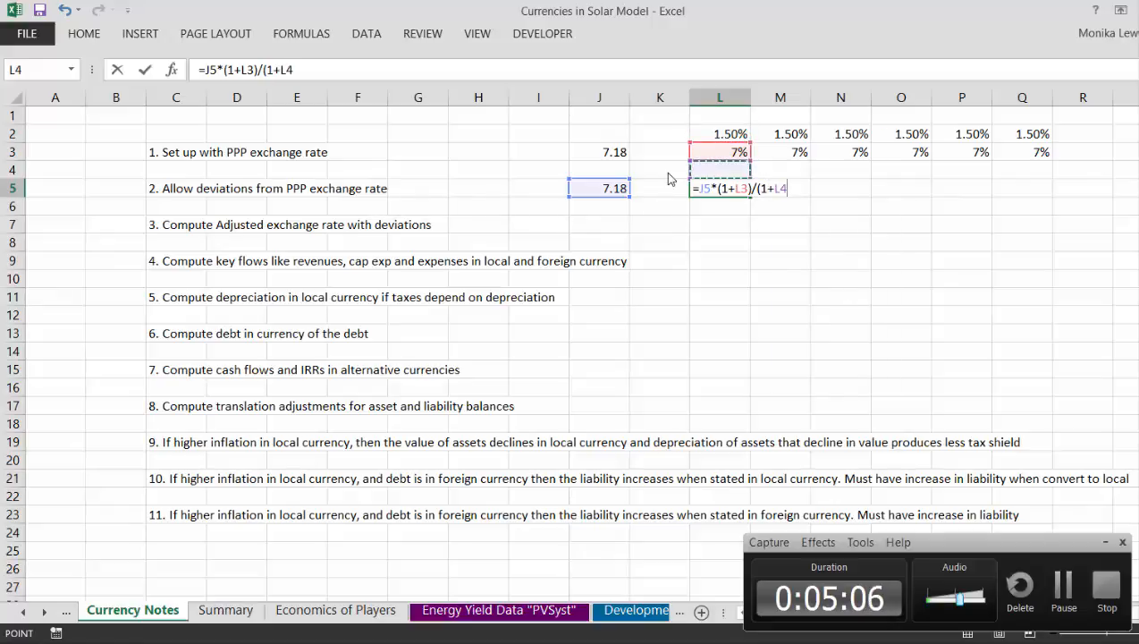
text())
key(Return)
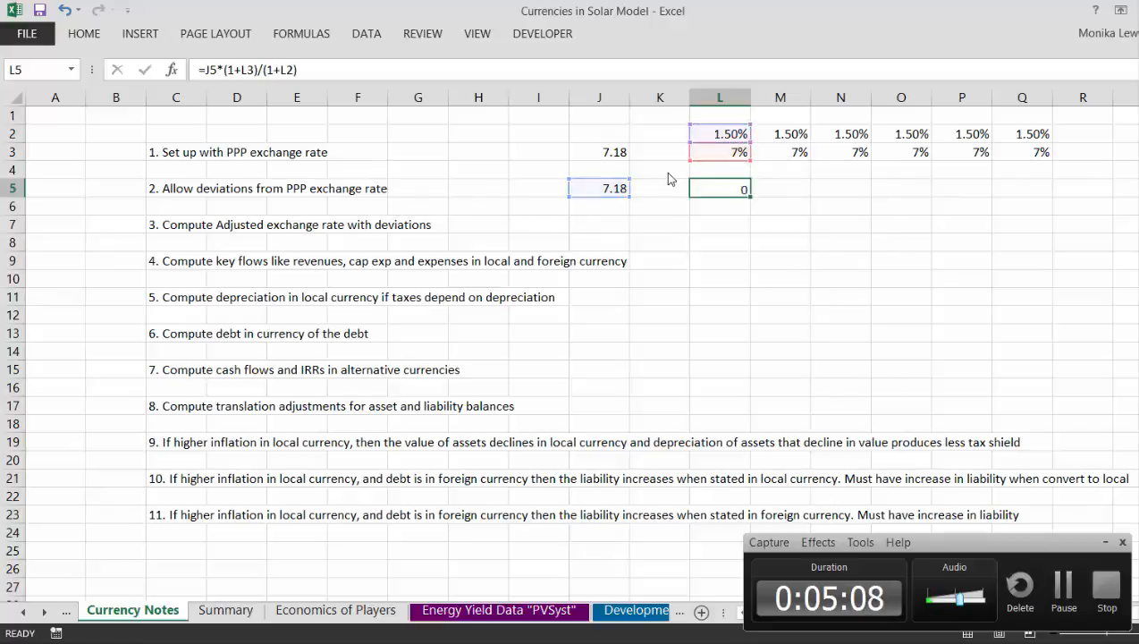
key(Up)
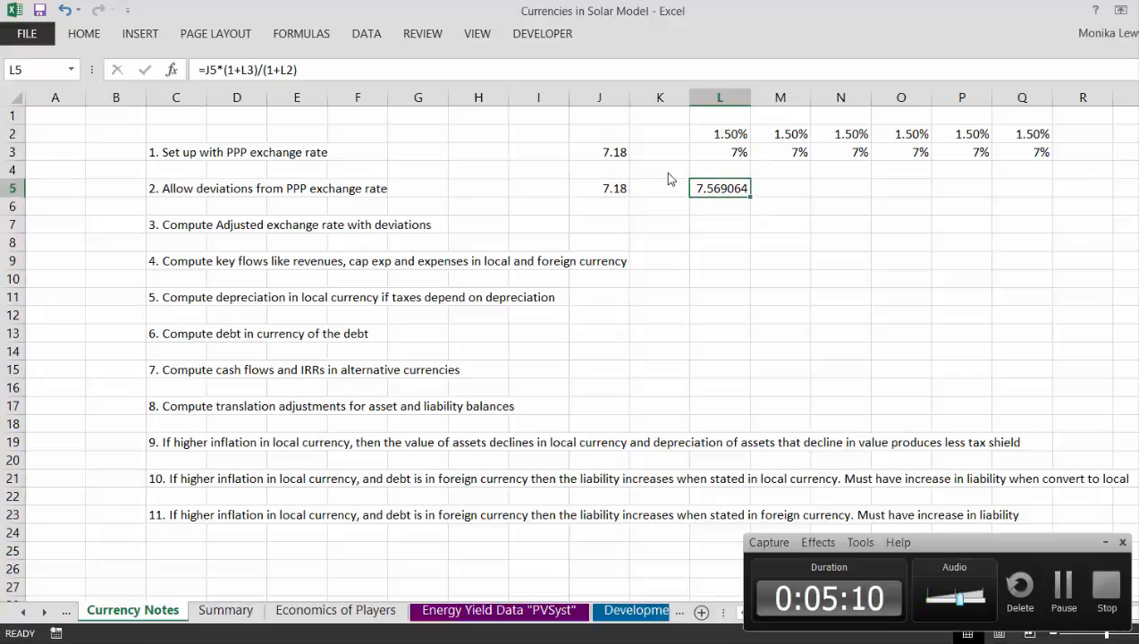
key(ctrl+shift+1)
Step: Move the linked starting exchange rate from cell J5 to K5
key(Left)
key(Left)
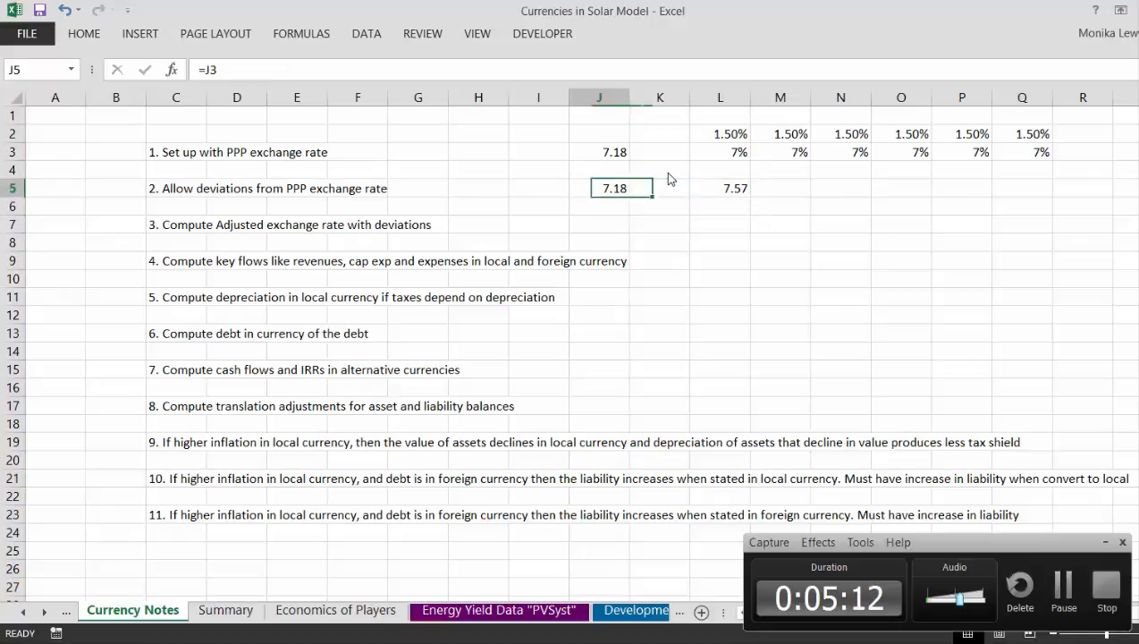
key(Right)
key(Right)
key(F2)
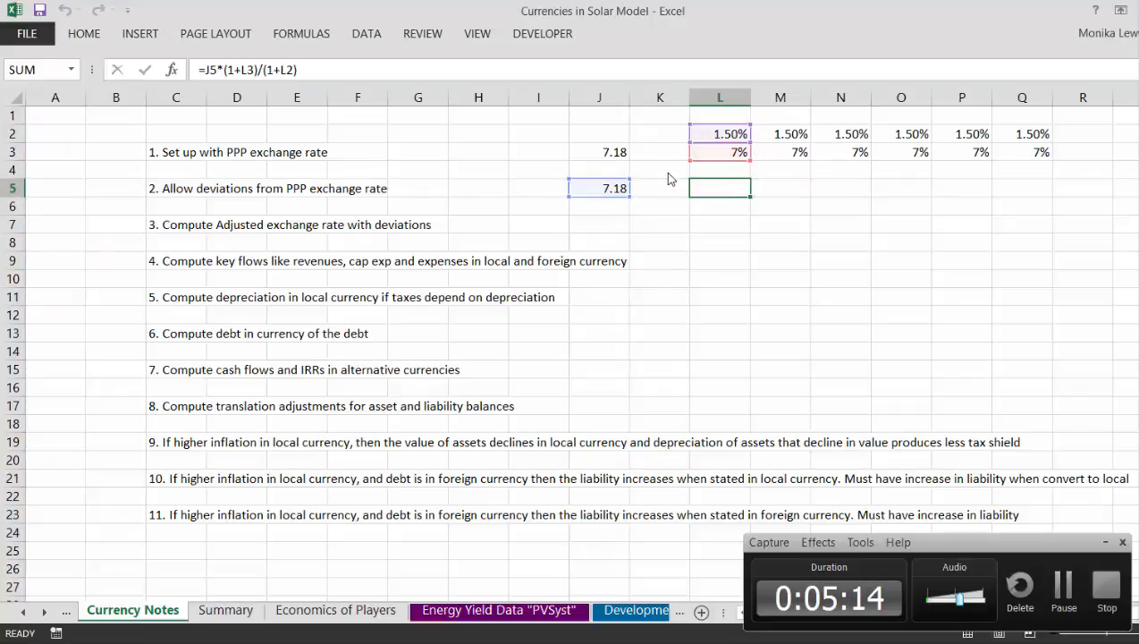
key(Escape)
key(Left)
key(Left)
key(ctrl+x)
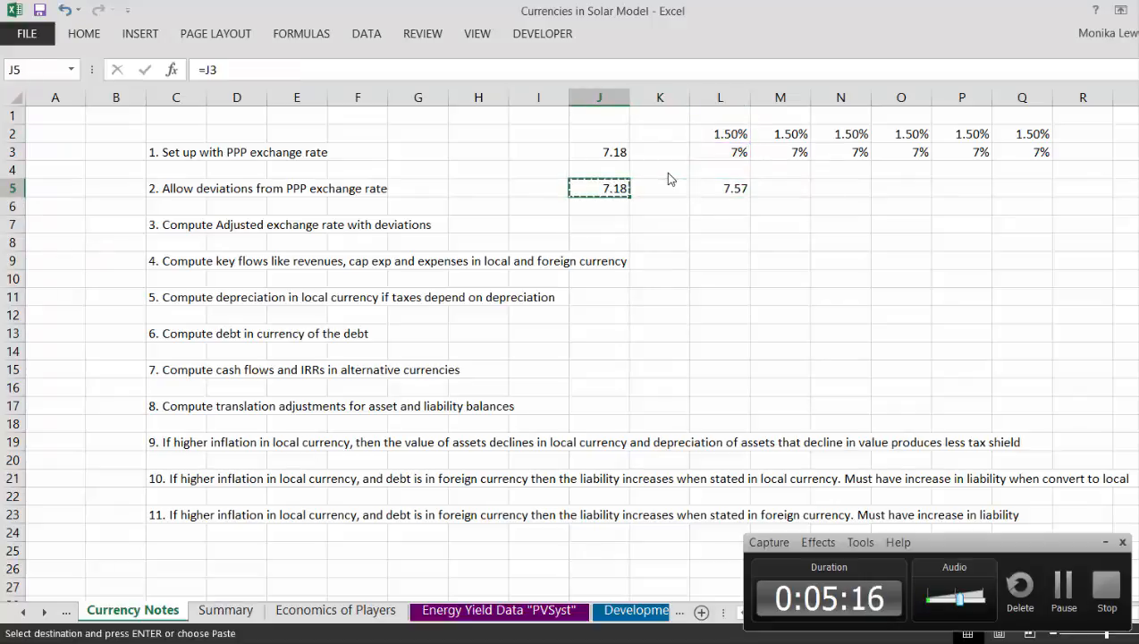
key(Right)
key(ctrl+v)
Step: Fill the PPP exchange rate formula in cell L5 across to column Q
key(Right)
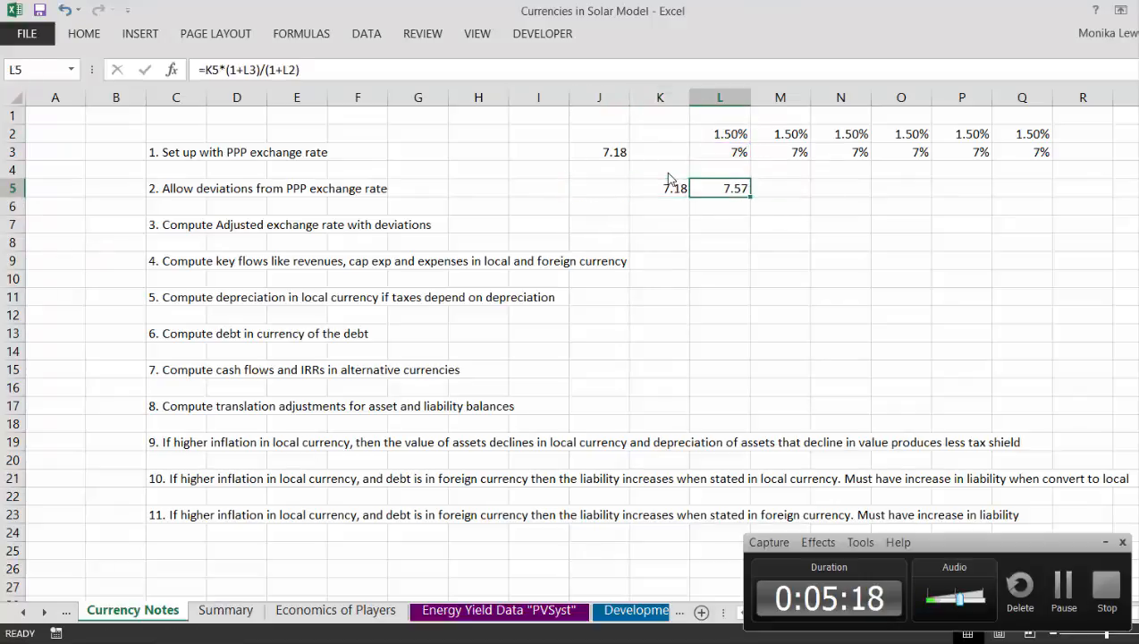
key(shift+Right)
key(shift+Right)
key(shift+Right)
key(shift+Right)
key(shift+Right)
key(ctrl+r)
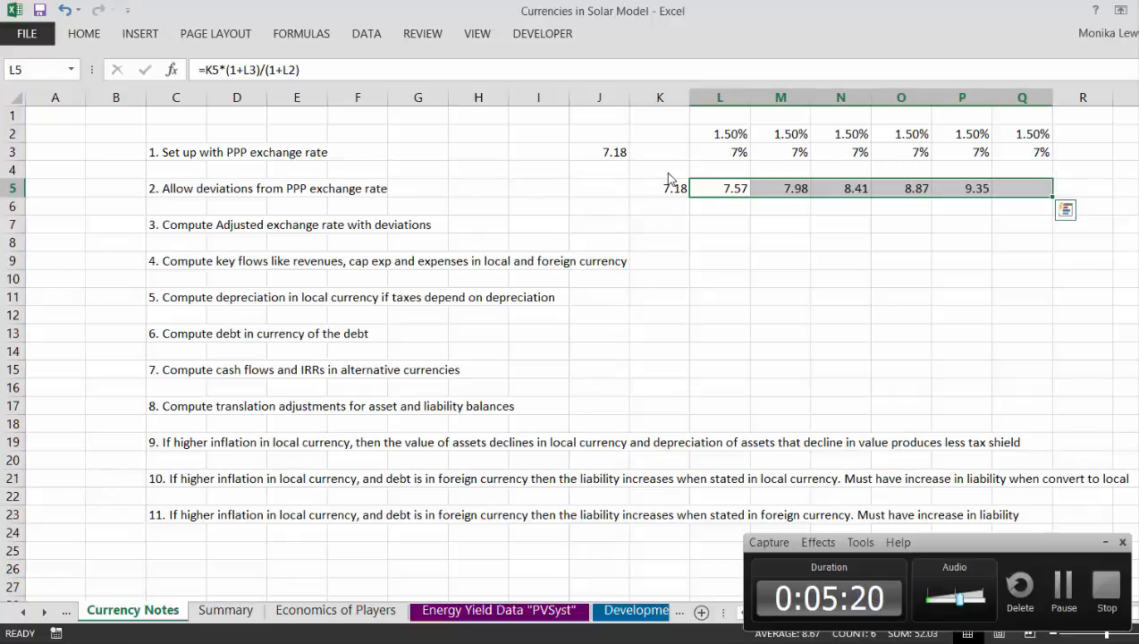
Step: Move the starting exchange rate from cell J3 to K3
key(Up)
key(Left)
key(Up)
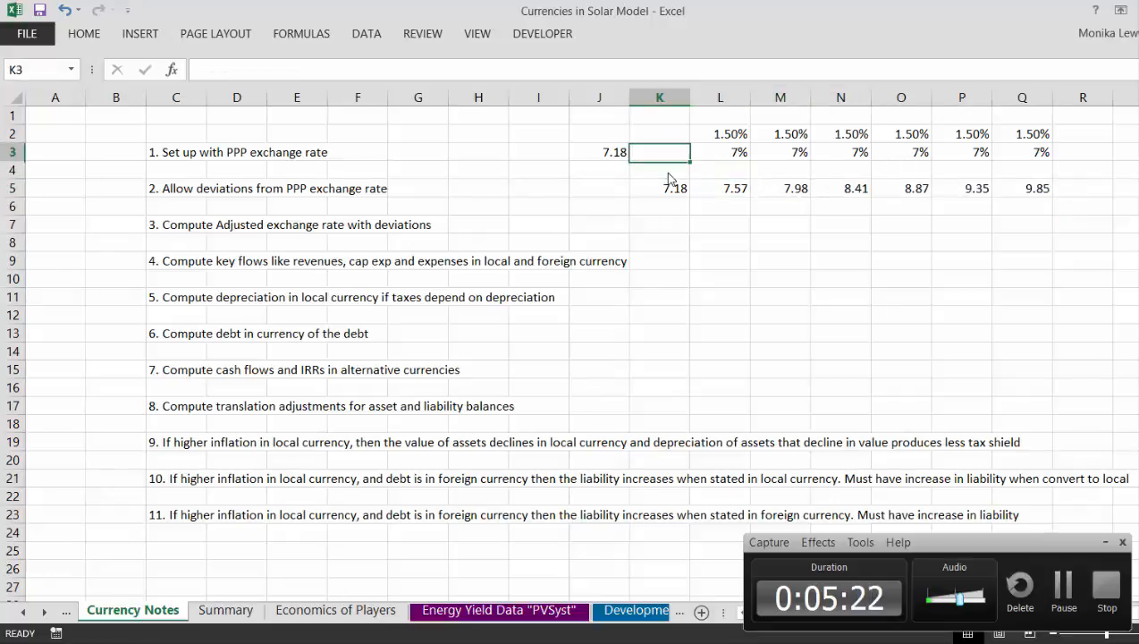
key(Left)
key(ctrl+x)
key(Right)
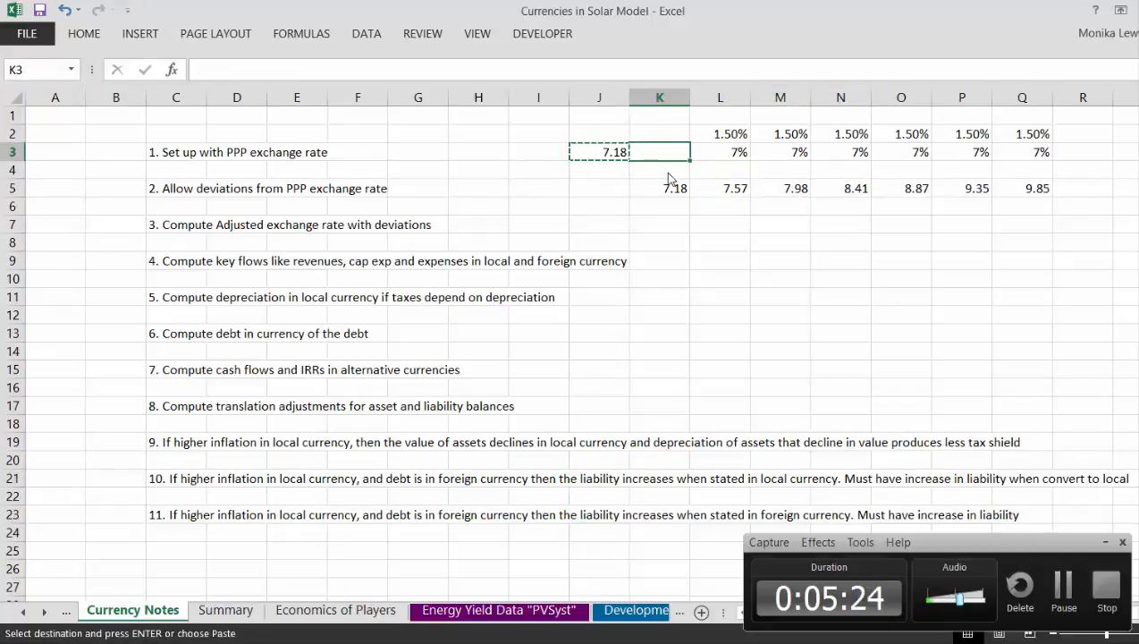
key(ctrl+v)
key(Down)
key(Down)
key(Left)
key(Left)
key(Left)
key(Left)
key(Left)
key(Left)
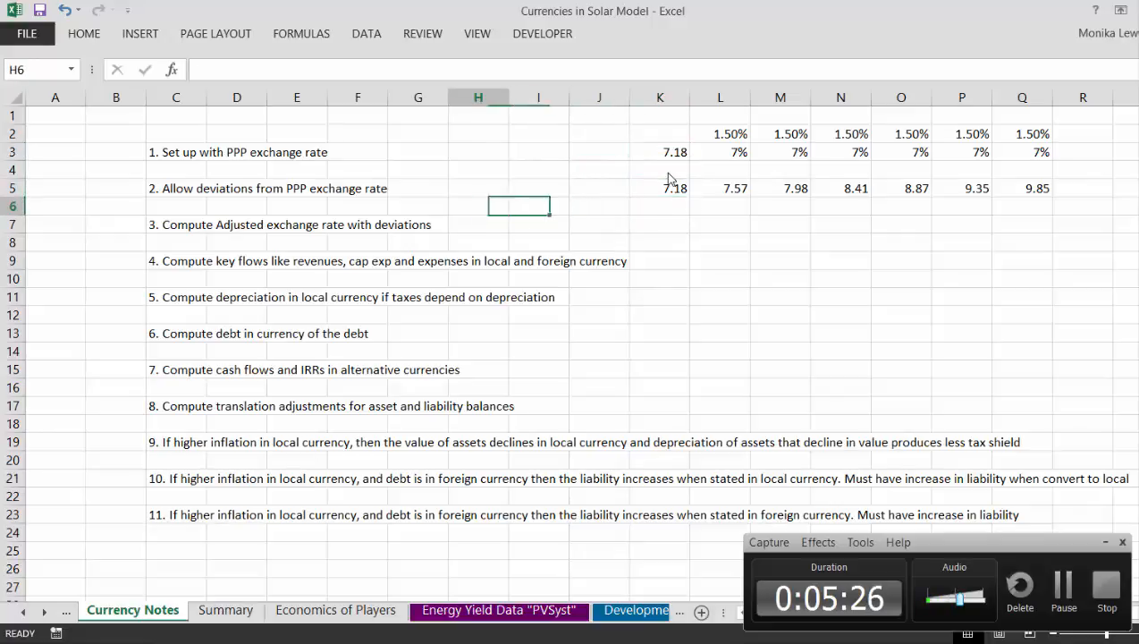
key(Left)
key(Left)
key(Right)
key(Right)
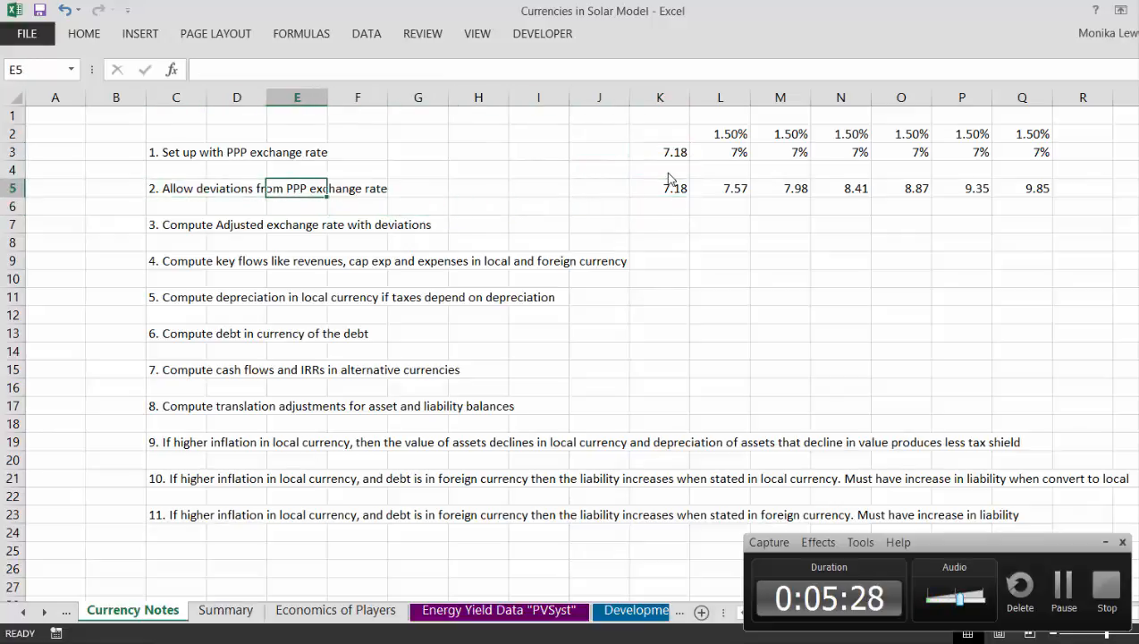
key(Left)
key(Left)
key(Left)
key(Right)
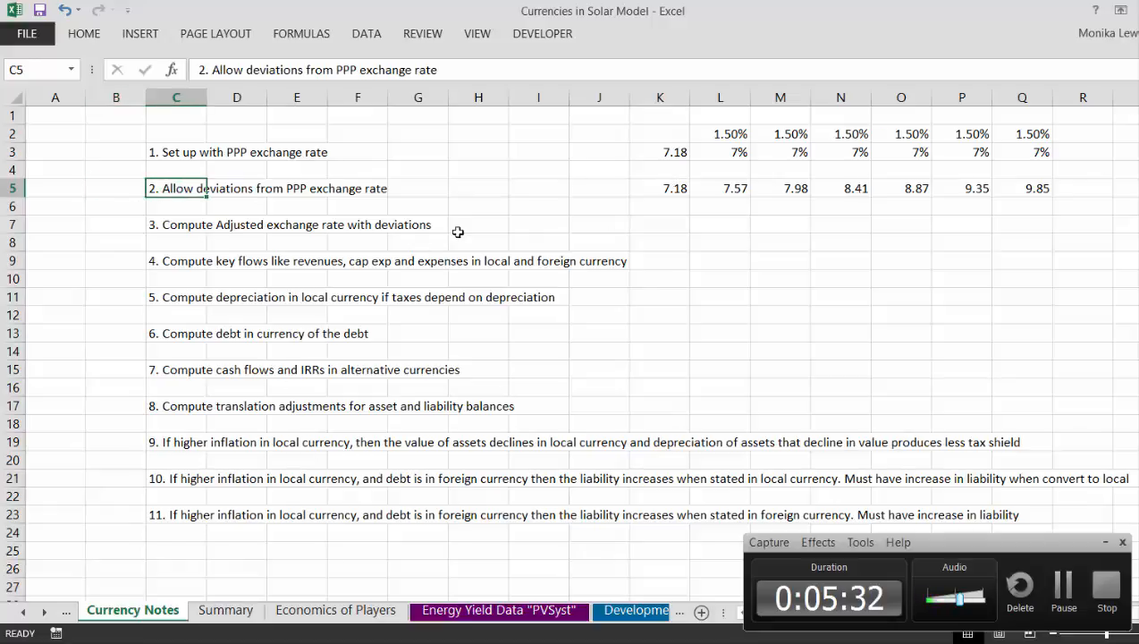
click(540, 243)
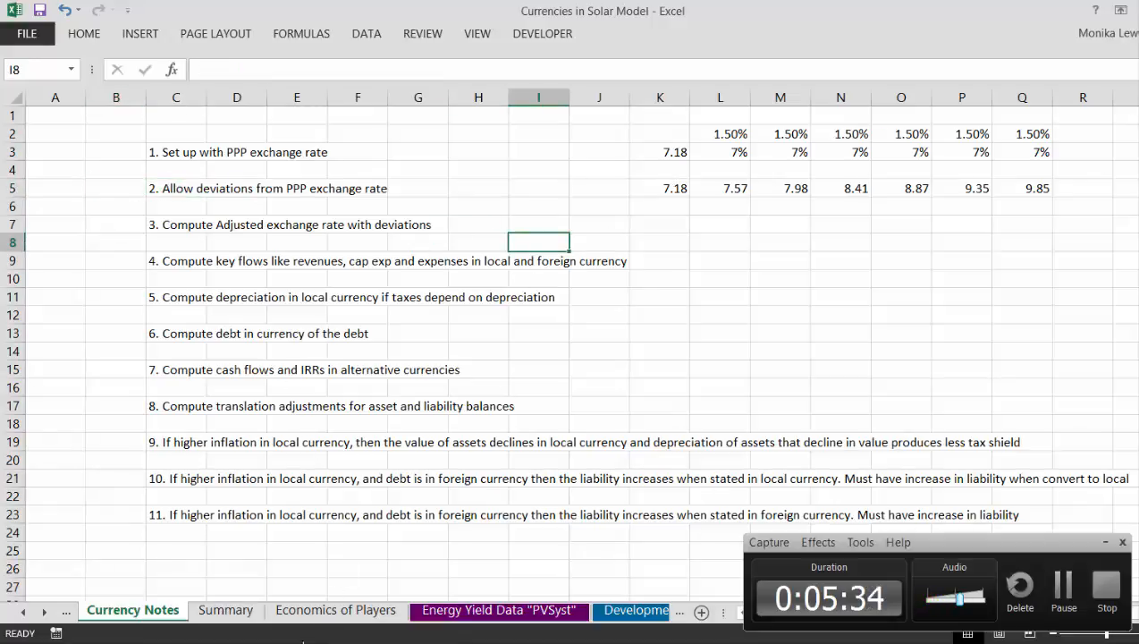
Step: Switch to the "8. Data Retrivial" folder in File Explorer and open the Interest Rates workbook
click(295, 642)
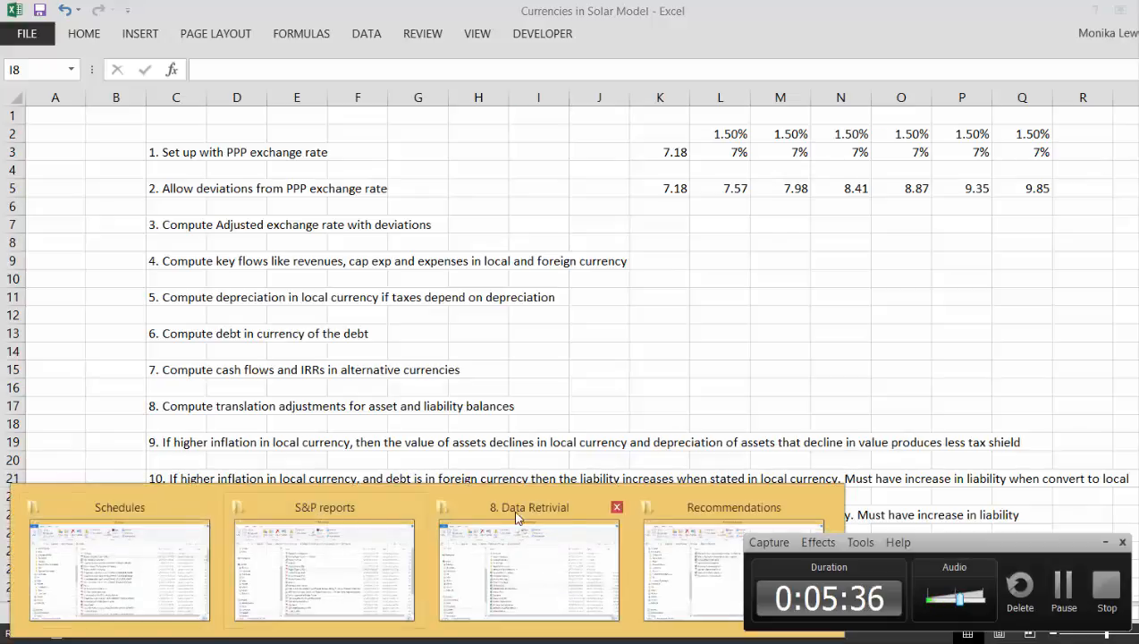
click(527, 573)
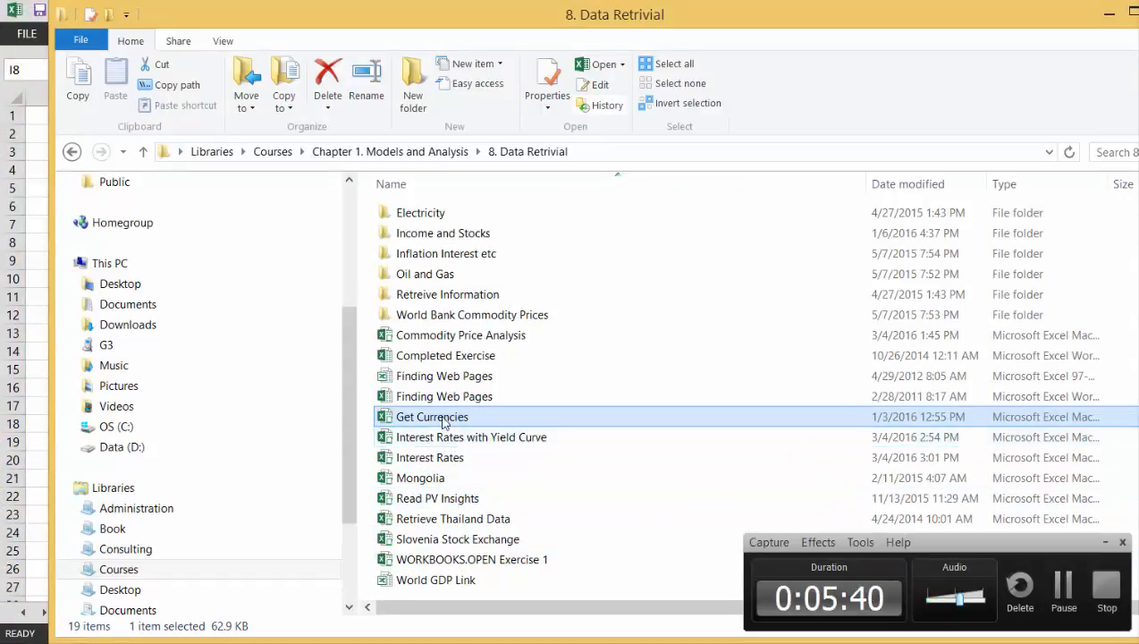
drag(445, 415, 438, 482)
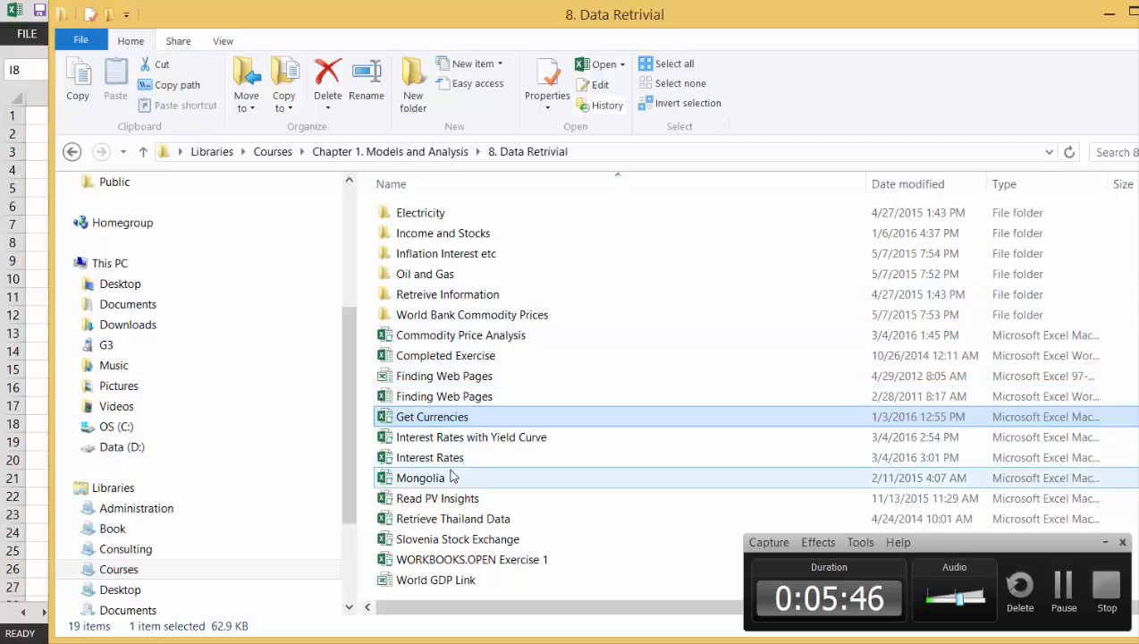
key(Down)
key(Down)
key(Up)
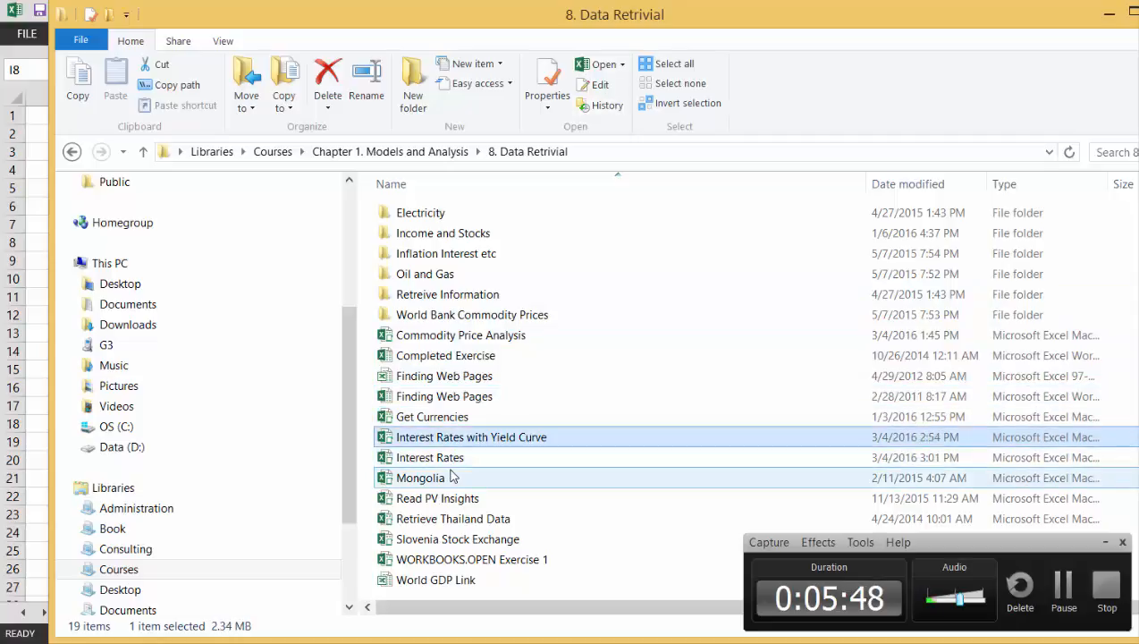
double_click(447, 458)
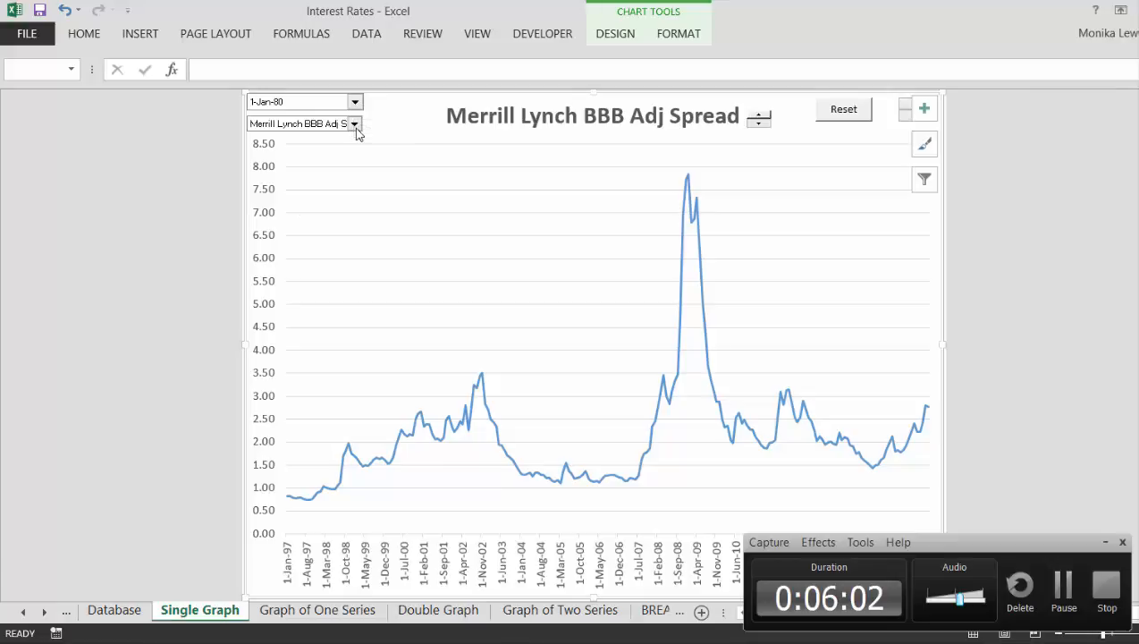
Step: Change the series plotted in the Single Graph chart to USD to Euro
click(354, 125)
key(Down)
key(Down)
key(Down)
key(Down)
key(Down)
key(Down)
key(Down)
key(Down)
key(Down)
key(Down)
key(Down)
key(Down)
key(Down)
key(Down)
key(Down)
key(Down)
key(Down)
key(Down)
key(Down)
key(Down)
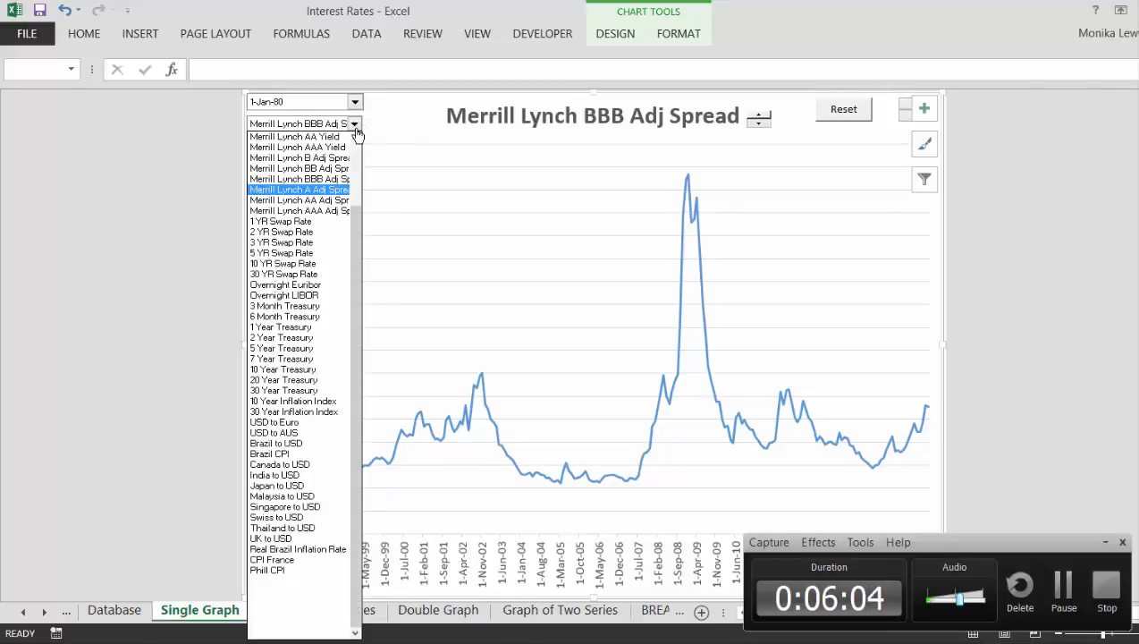
key(Down)
key(Down)
key(Down)
key(Down)
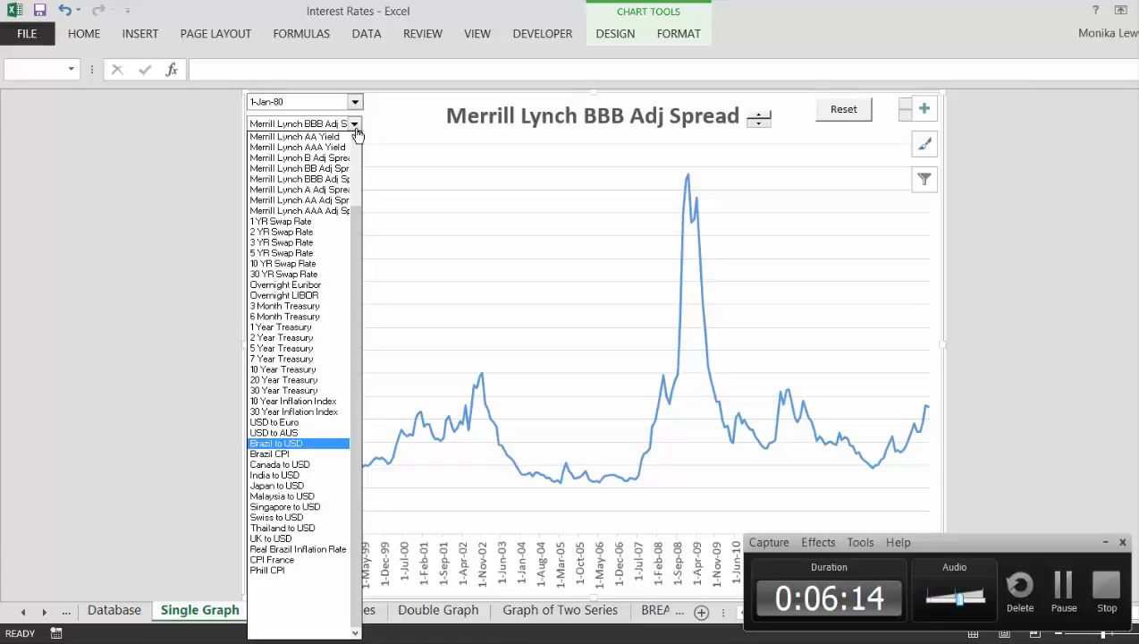
key(Down)
key(Down)
key(Down)
key(Up)
key(Up)
key(Up)
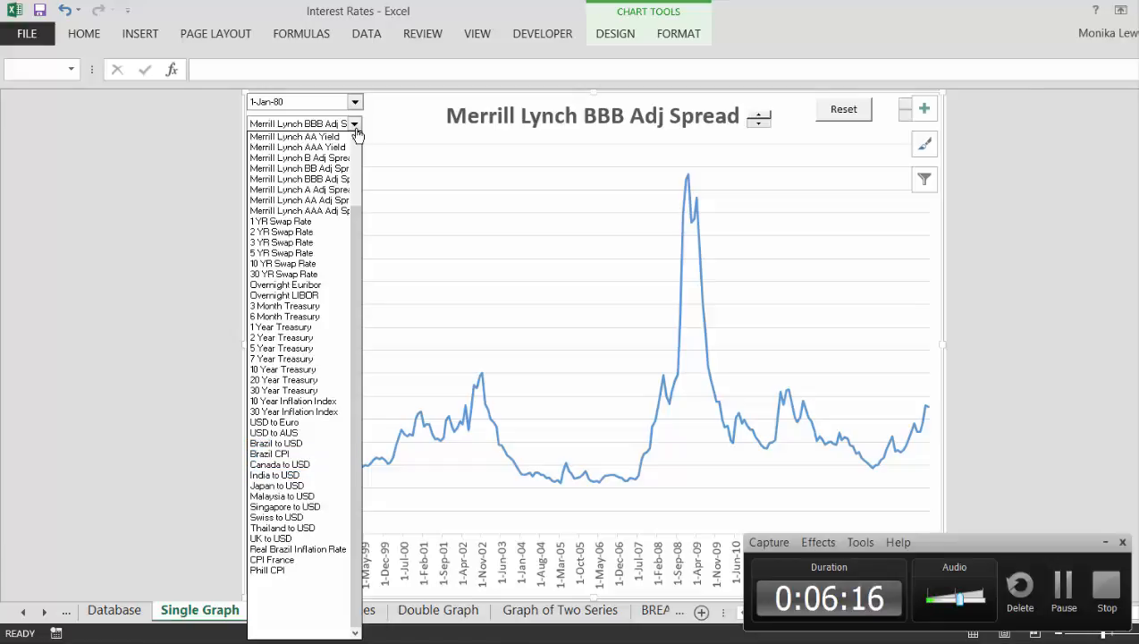
key(Up)
key(Up)
key(Escape)
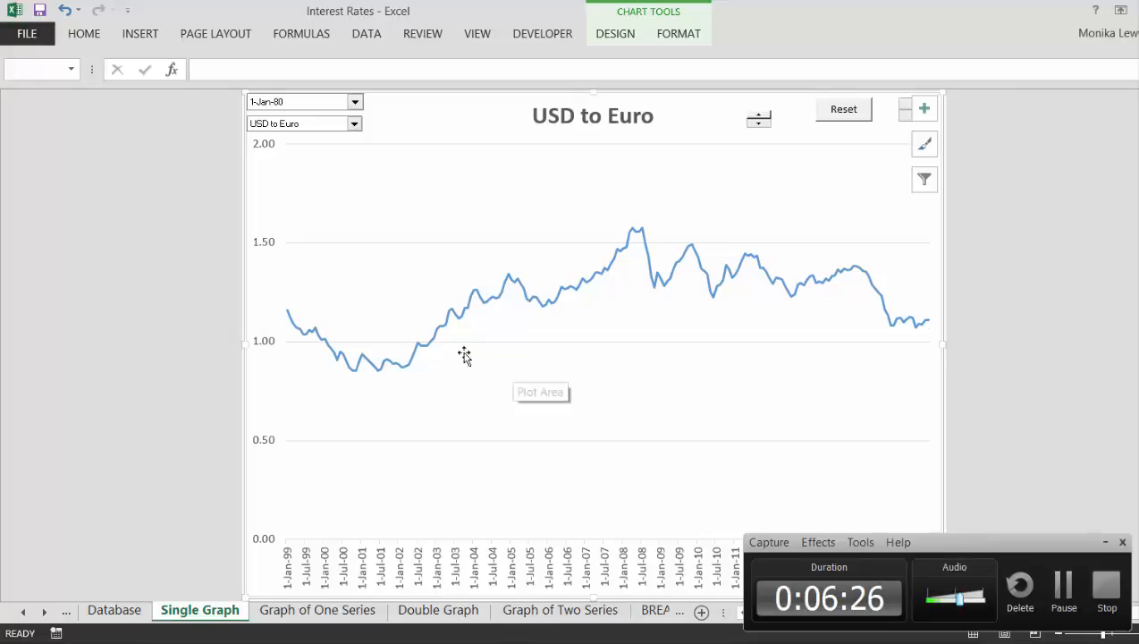
mouse_move(635, 234)
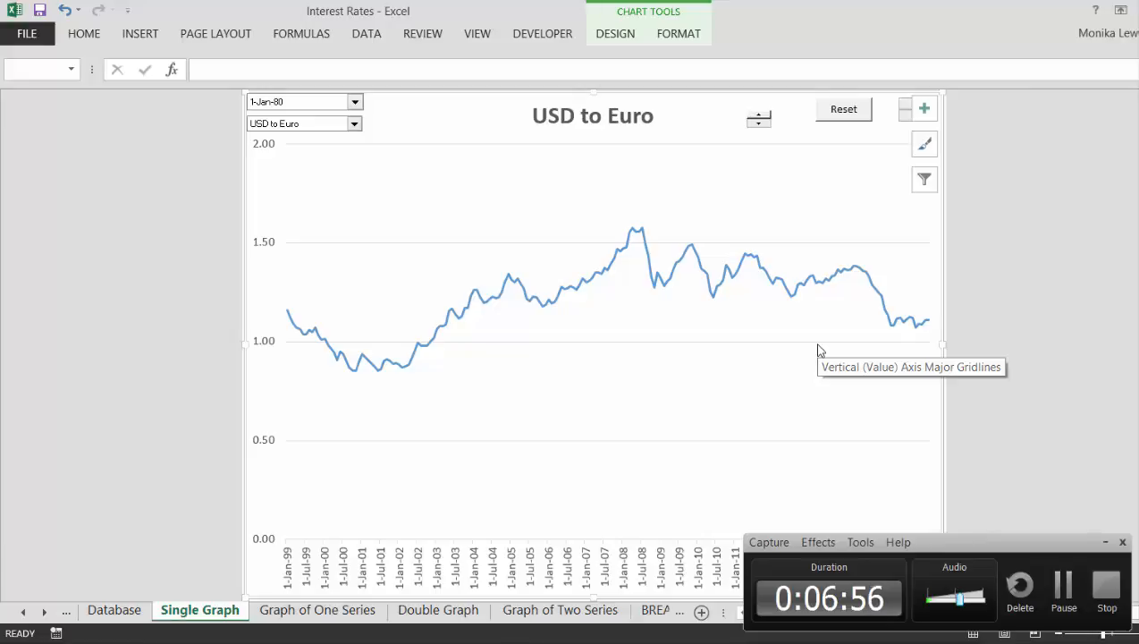
Step: Try different vertical axis maximums on the USD to Euro chart, including 3.00 and 1.00, and reset the axis scale
click(949, 117)
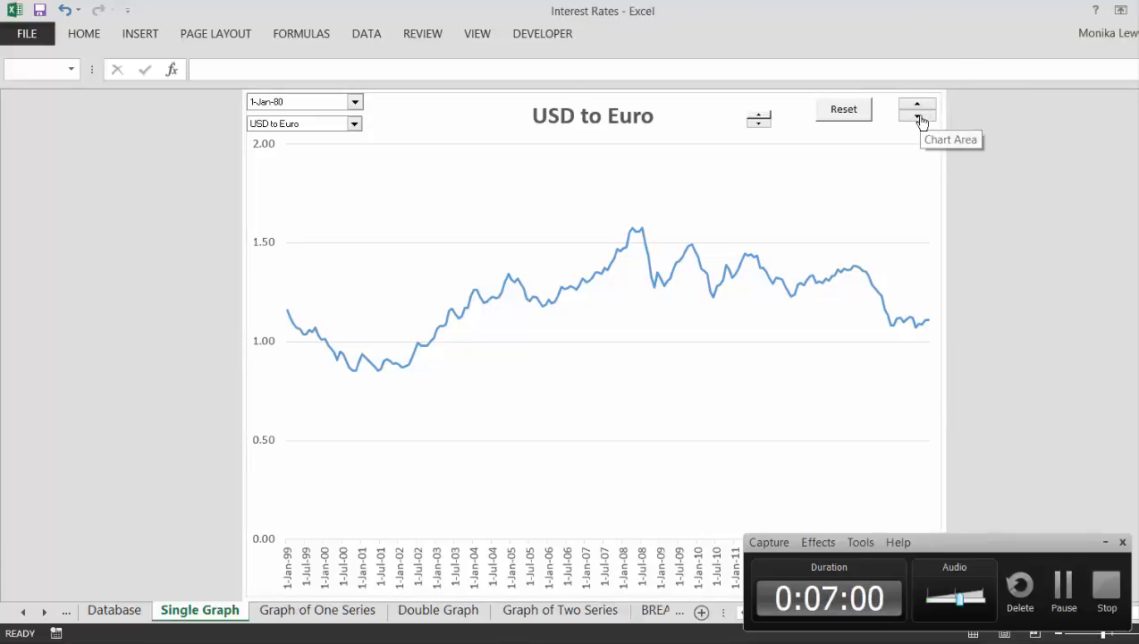
click(922, 119)
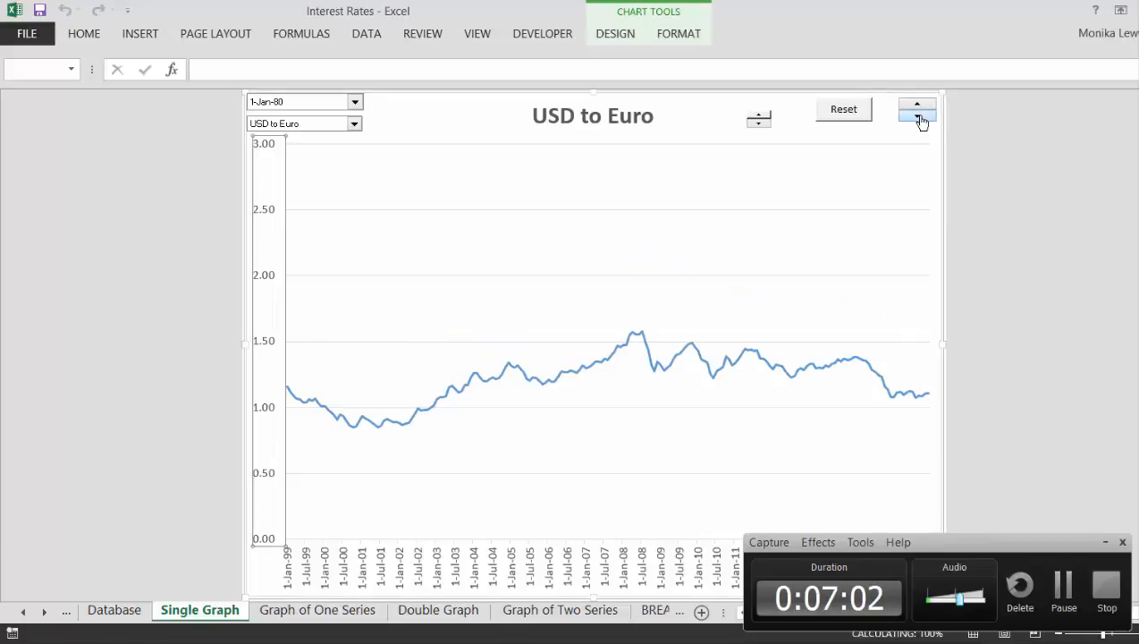
click(918, 118)
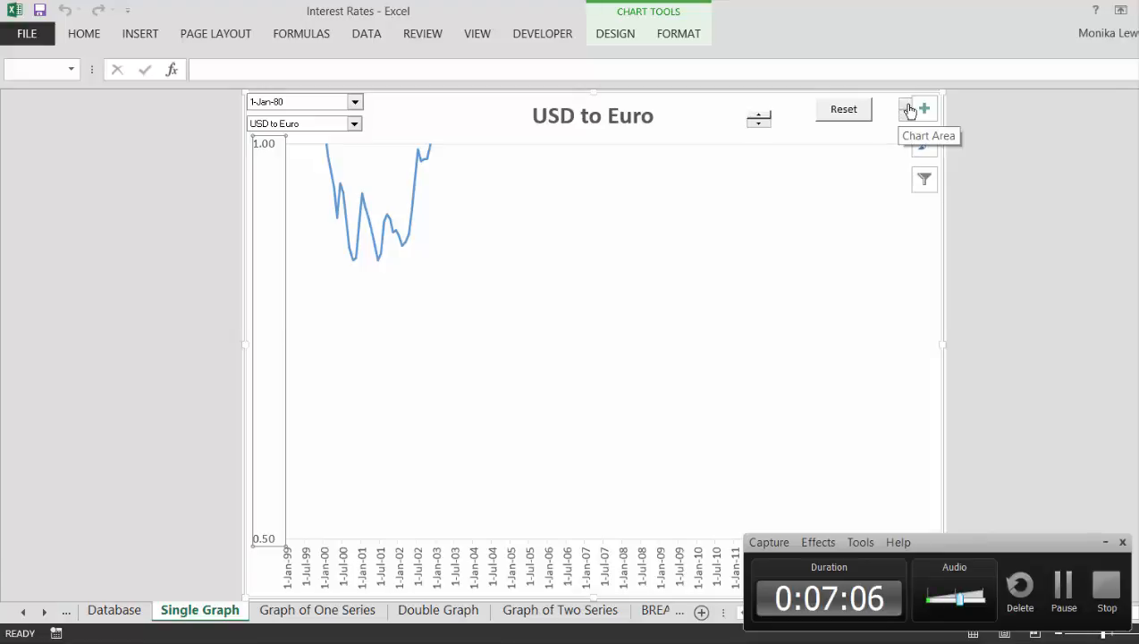
click(910, 109)
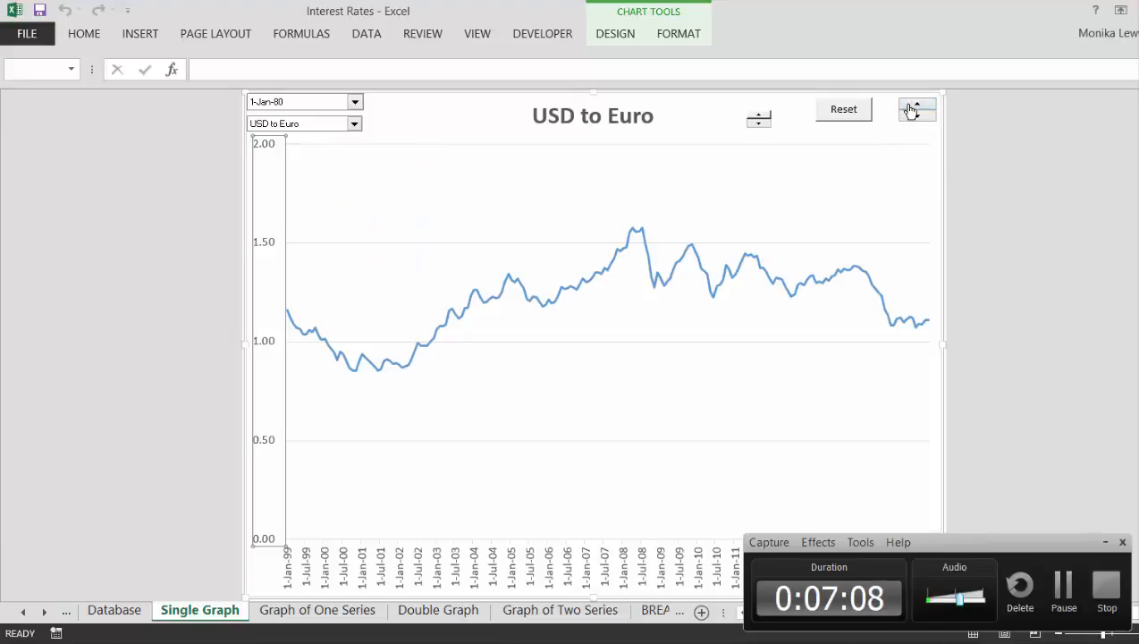
click(910, 109)
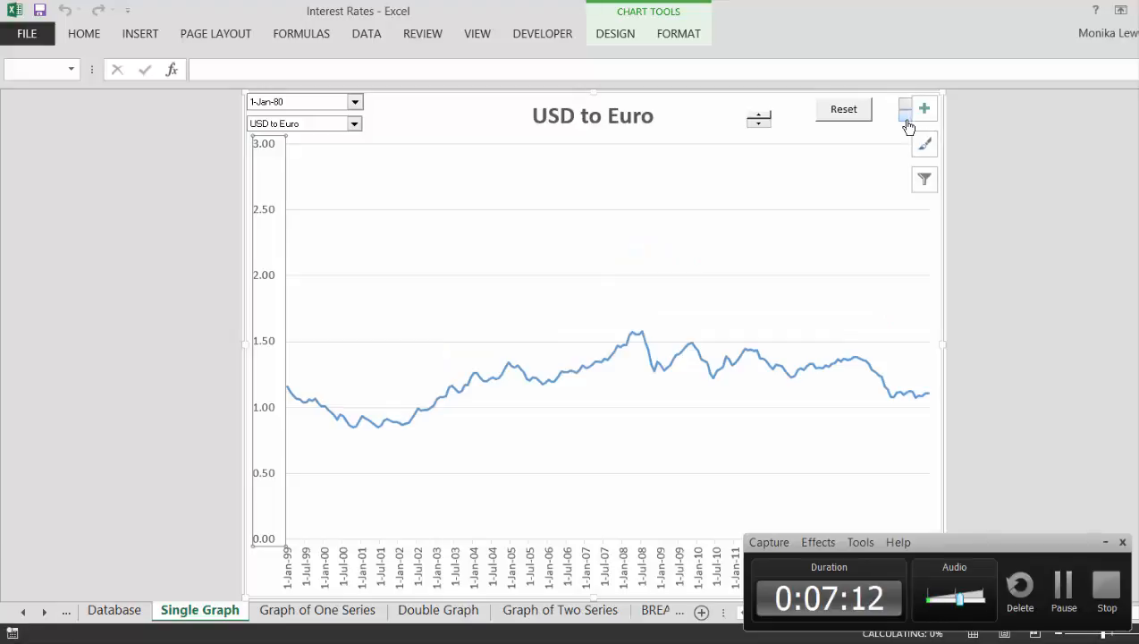
click(907, 125)
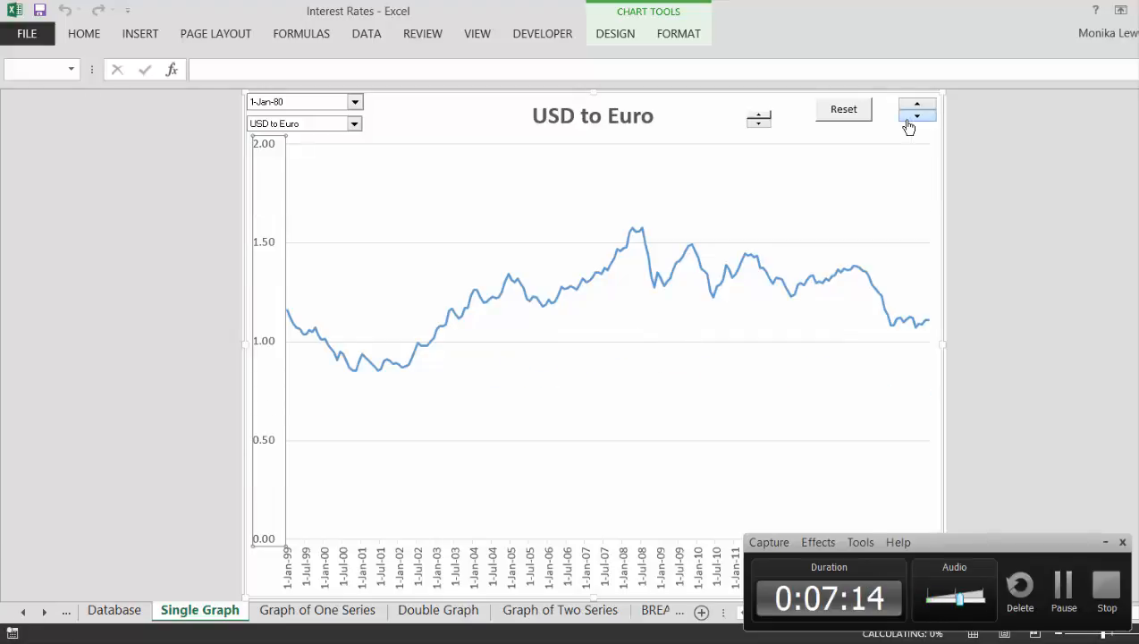
click(907, 125)
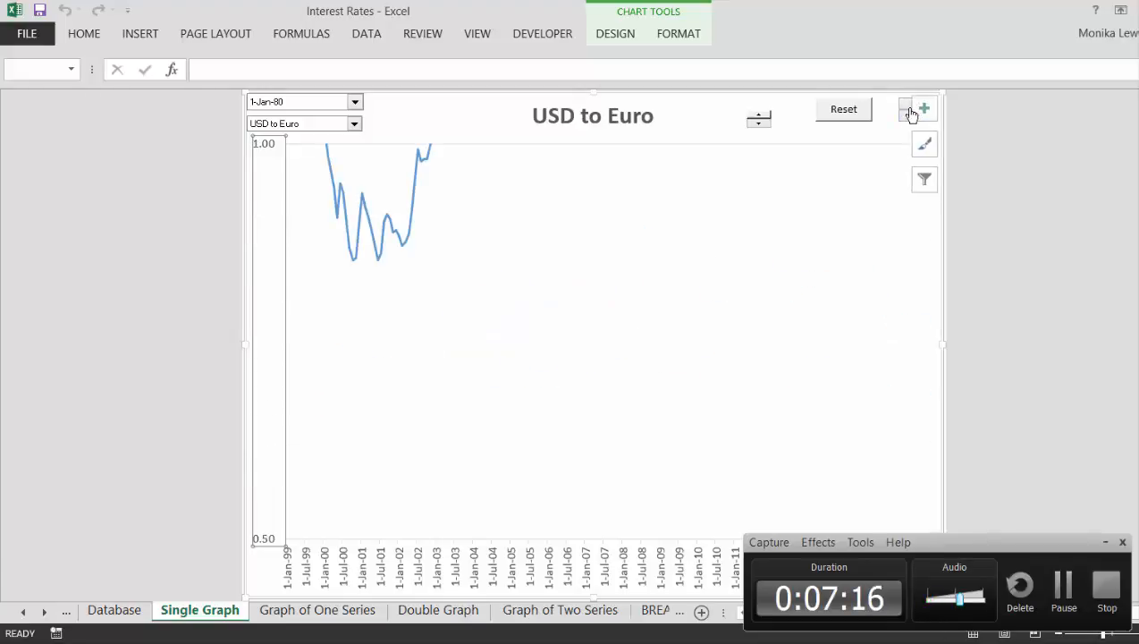
click(912, 105)
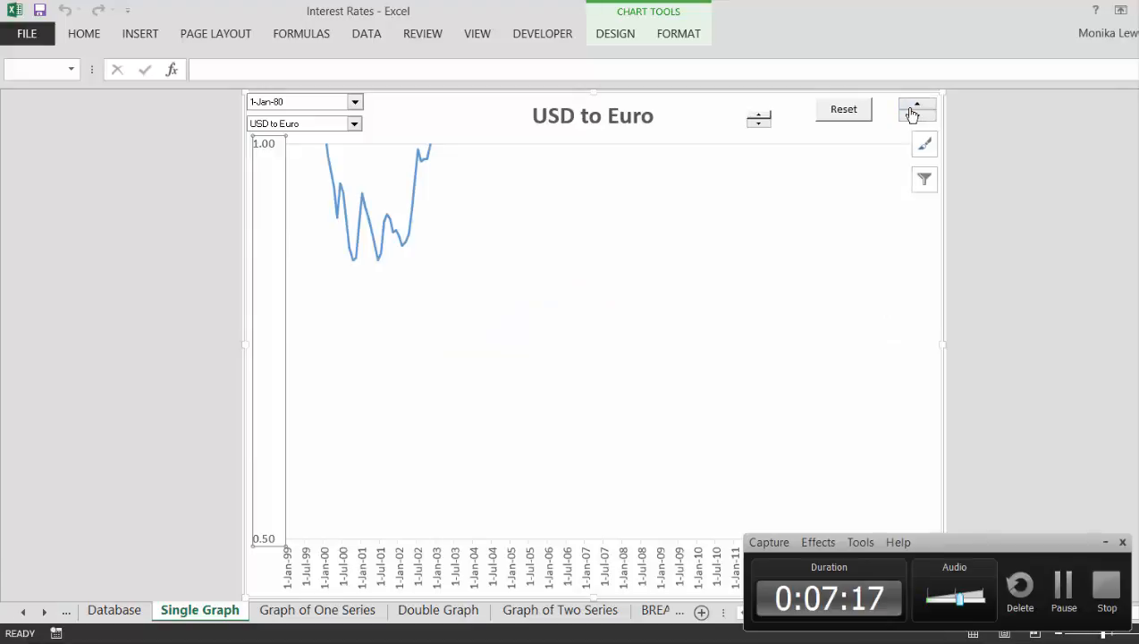
click(839, 117)
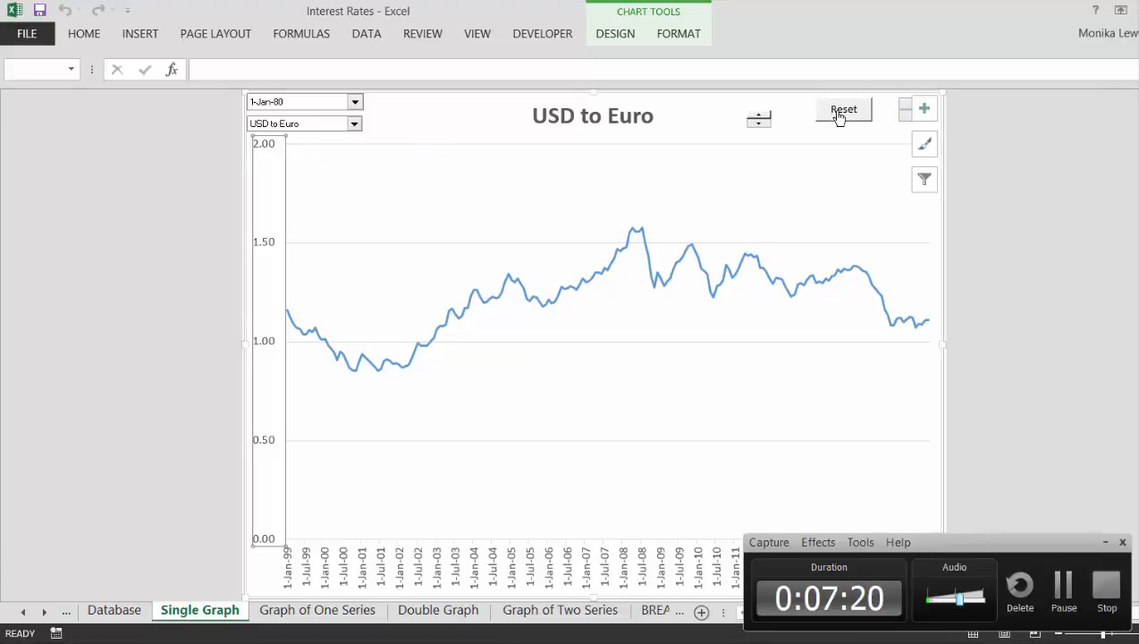
Step: Set the USD to Euro chart's start date to 1-Apr-00 and check the list of available series
click(356, 104)
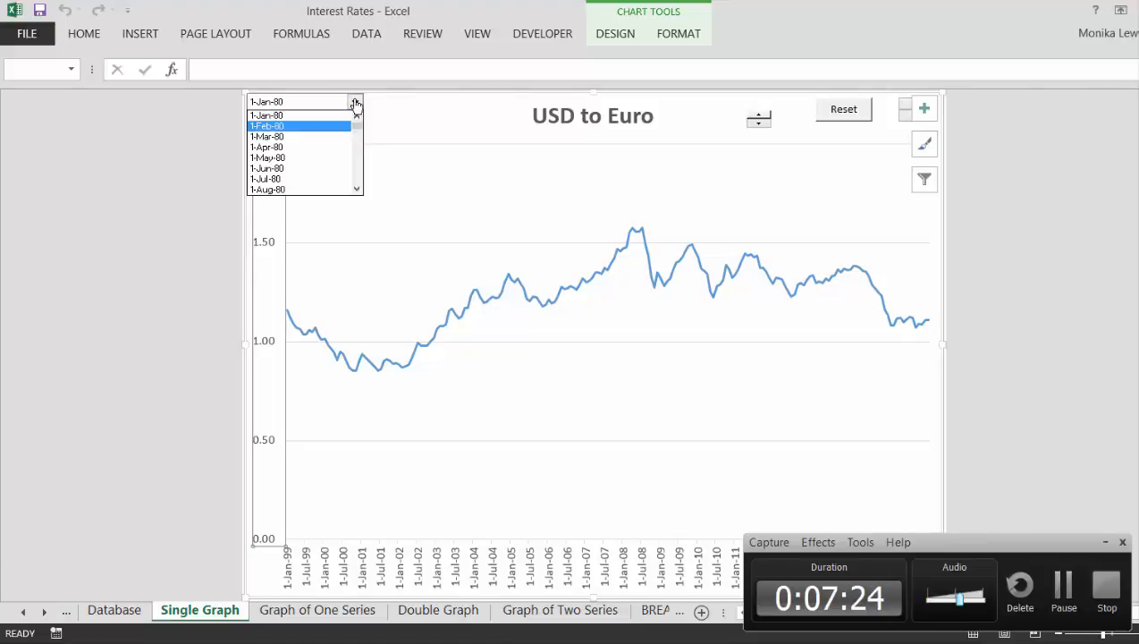
mouse_move(359, 133)
mouse_down()
mouse_move(362, 167)
mouse_move(360, 145)
mouse_up()
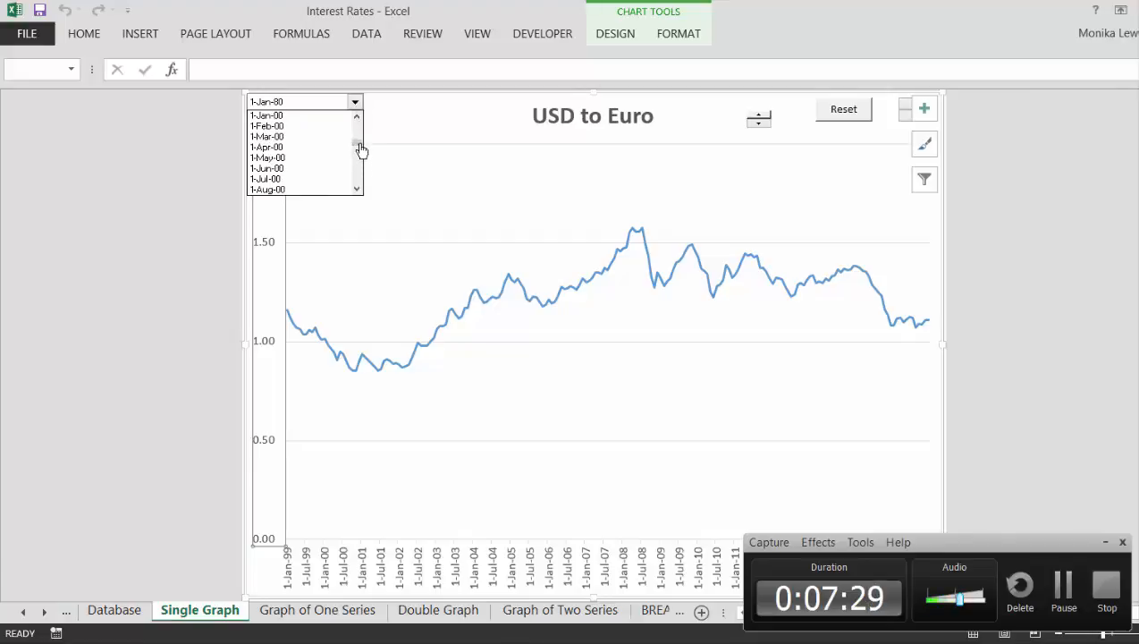
click(284, 150)
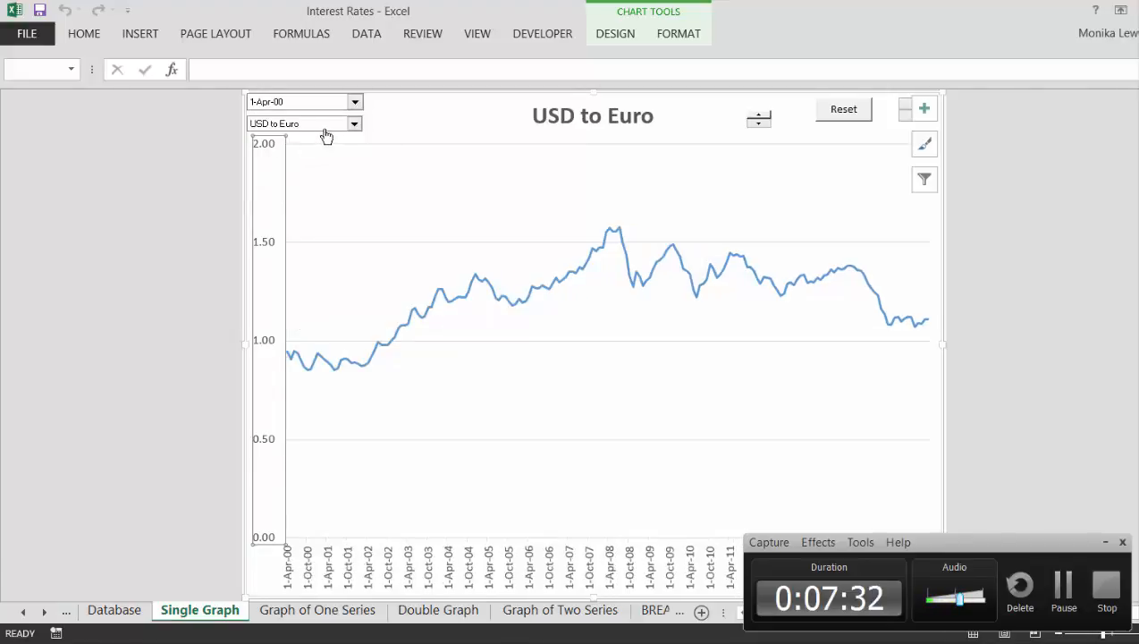
click(354, 124)
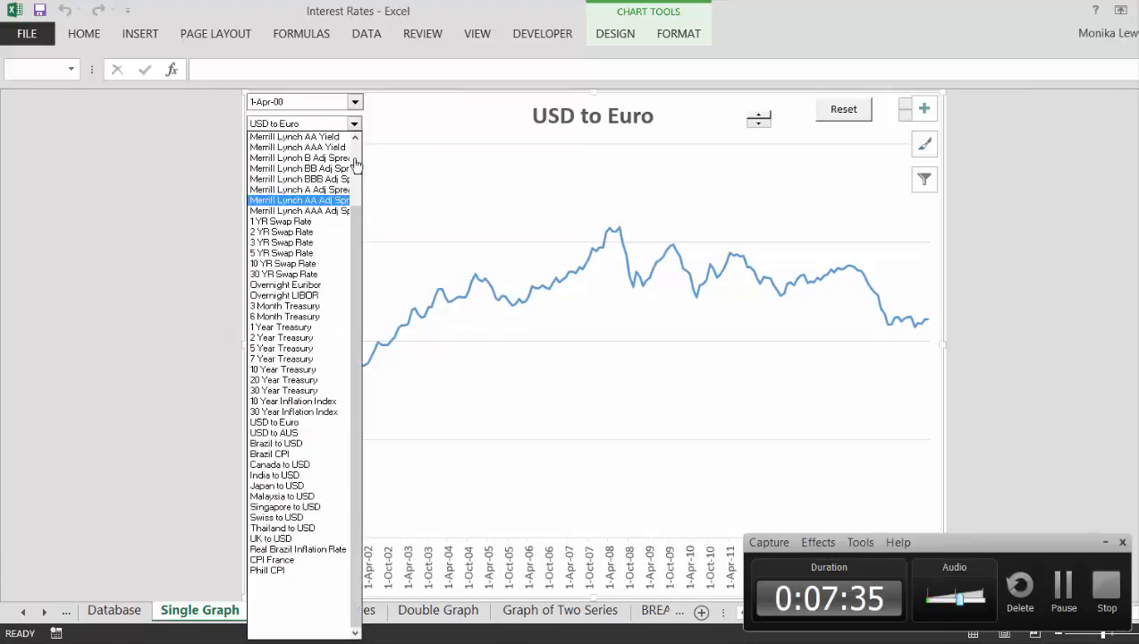
click(384, 120)
Step: Change the start date of the USD to Euro chart to 1-Jan-05
click(354, 101)
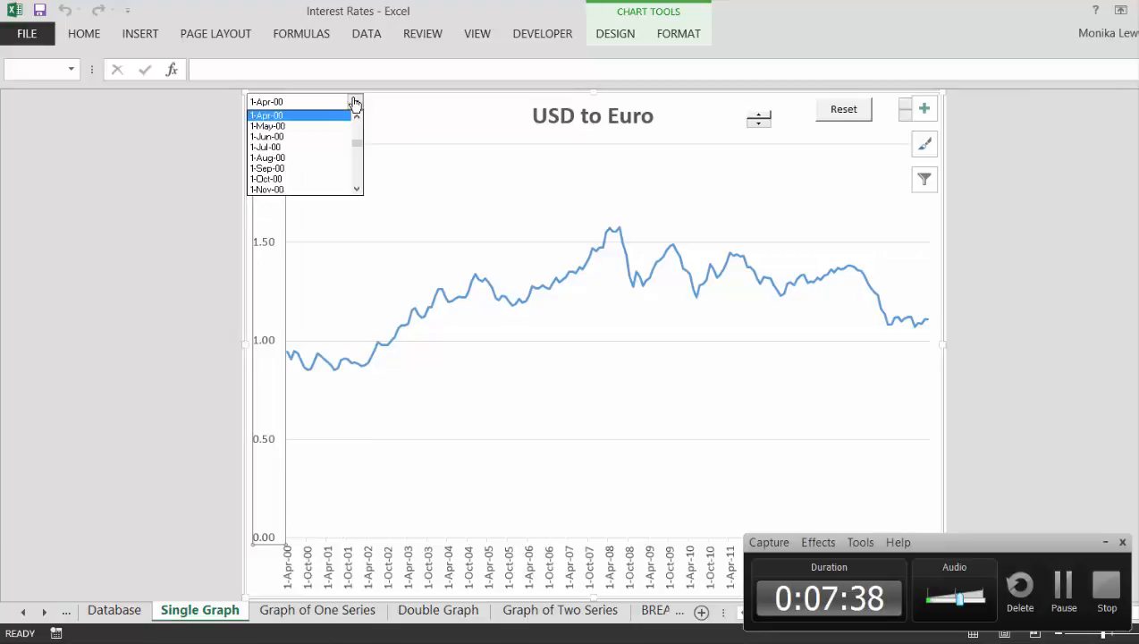
scroll(357, 150, down, 20)
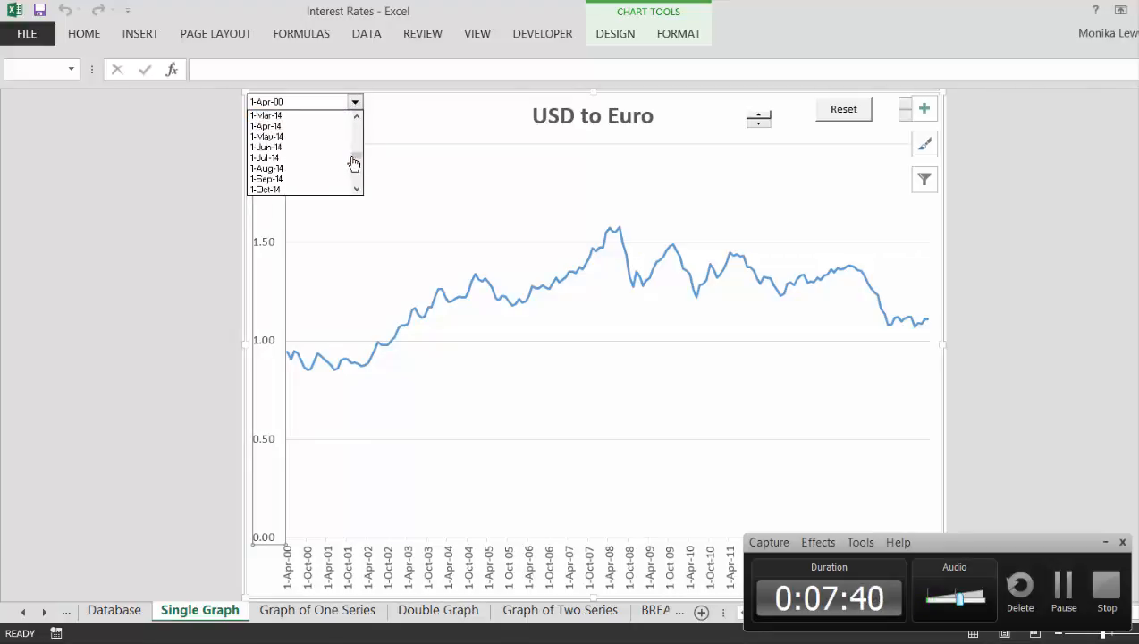
scroll(356, 148, up, 15)
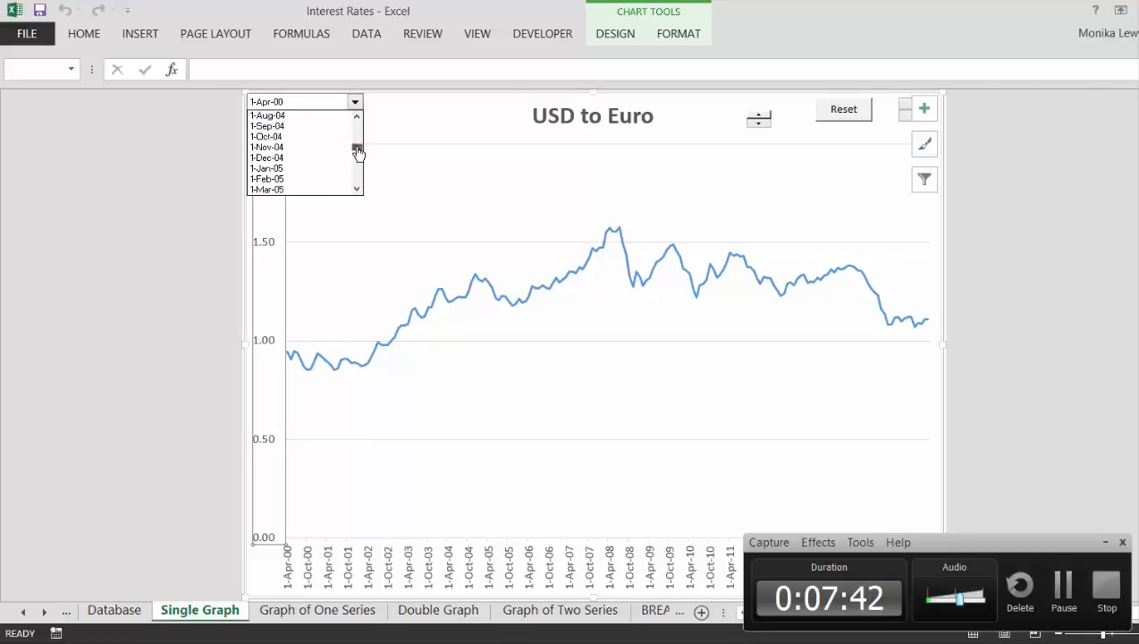
click(311, 170)
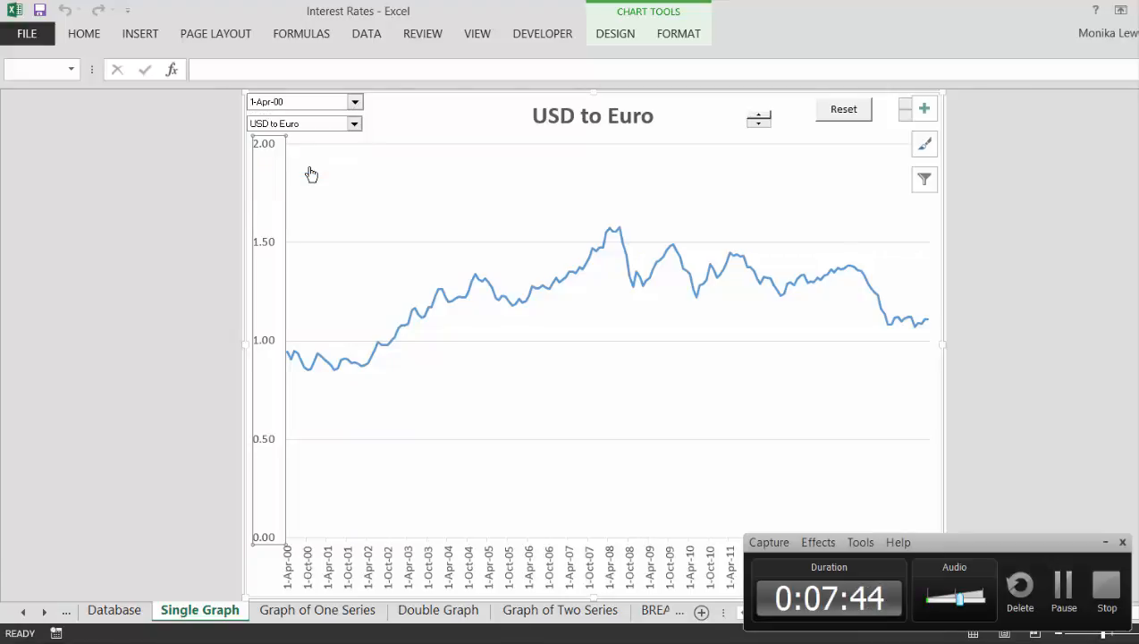
Step: Plot the India to USD exchange rate series in the Single Graph chart
click(355, 124)
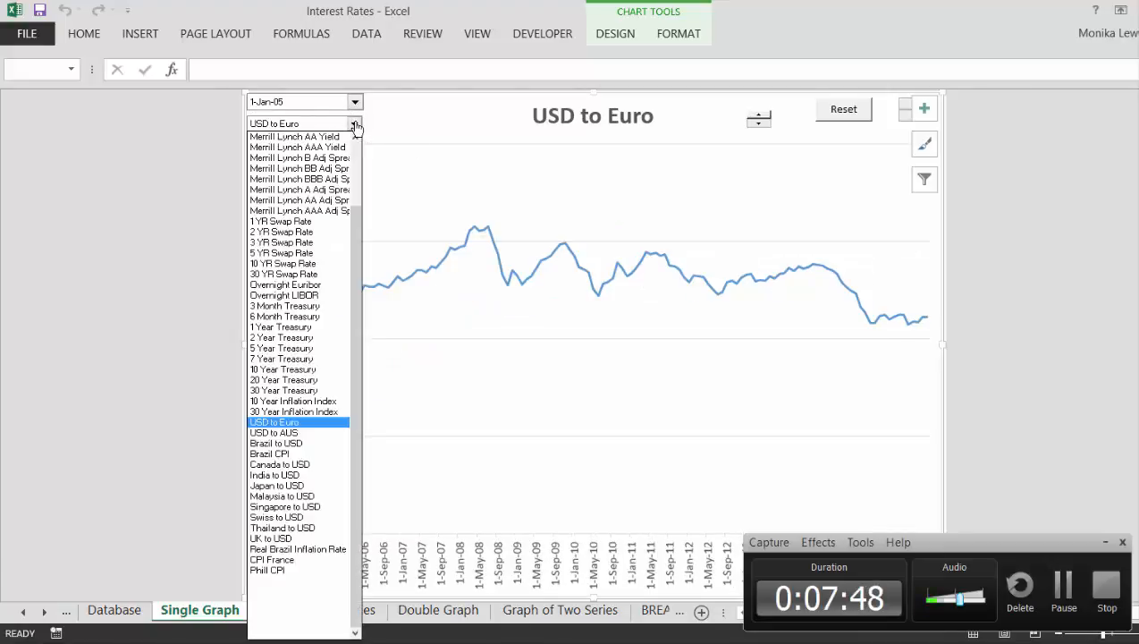
key(Down)
key(Down)
key(Down)
key(Down)
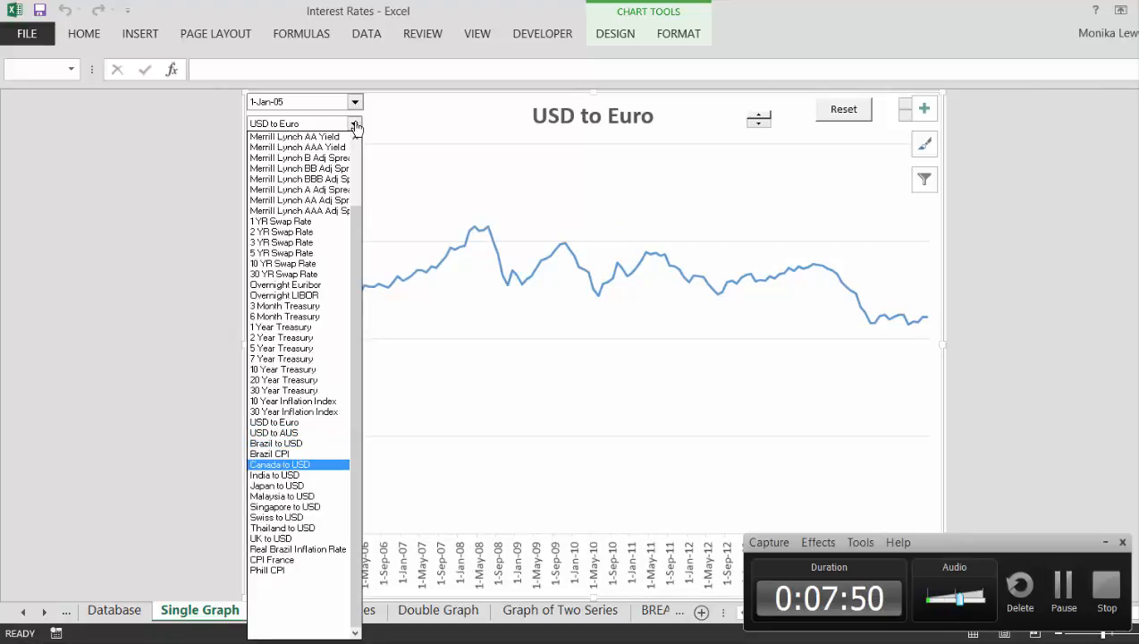
key(Down)
key(Return)
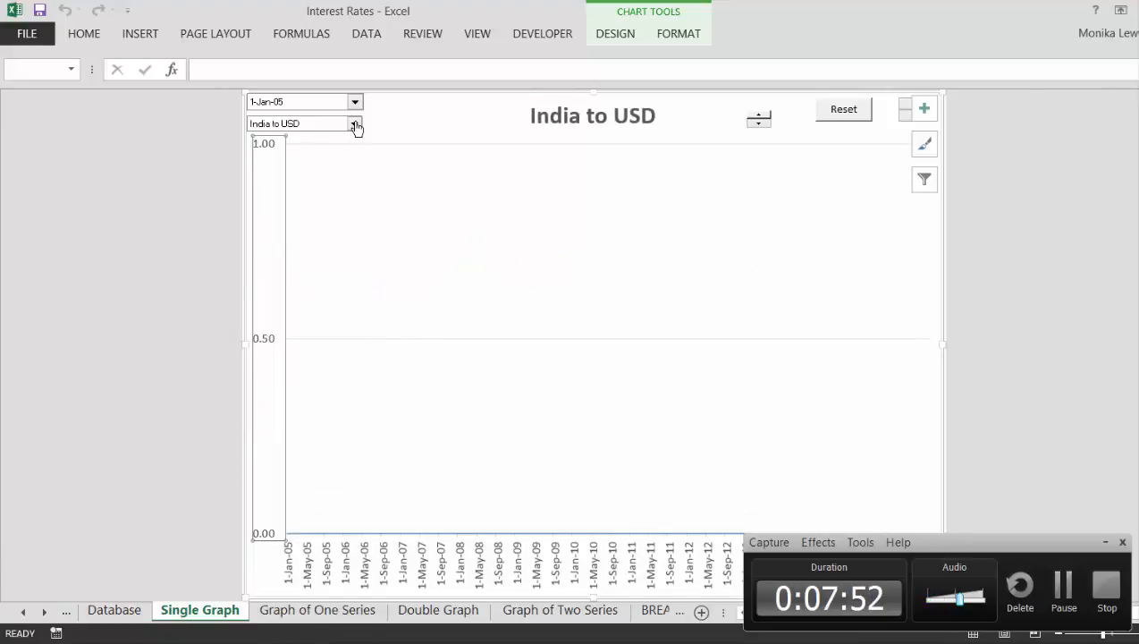
Step: Switch the plotted series to Japan to USD
click(355, 124)
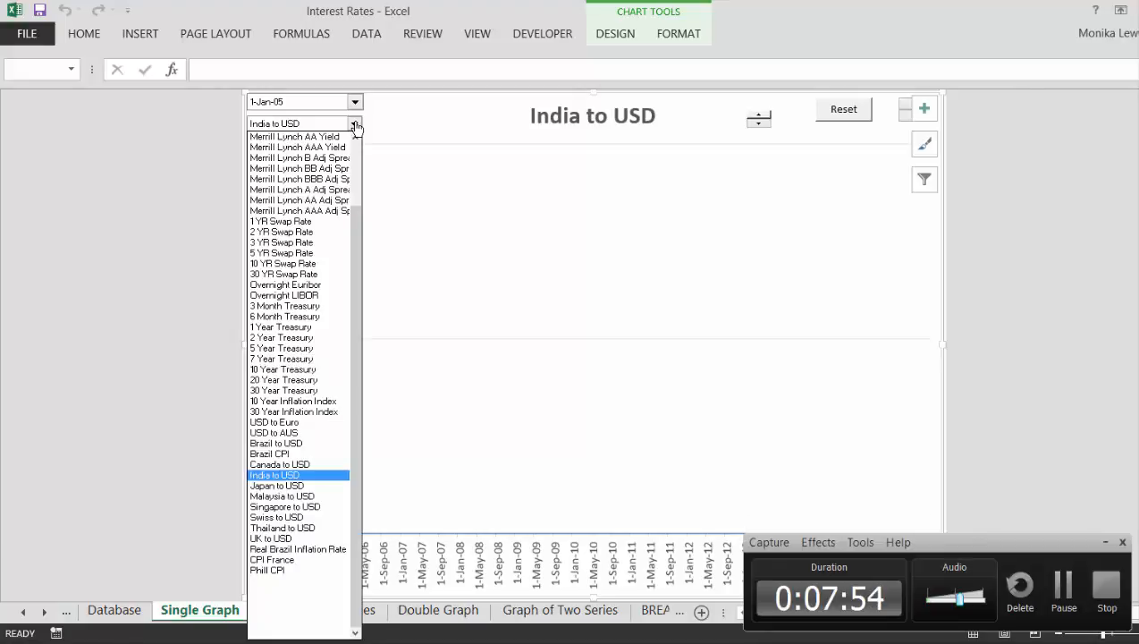
key(Down)
key(Return)
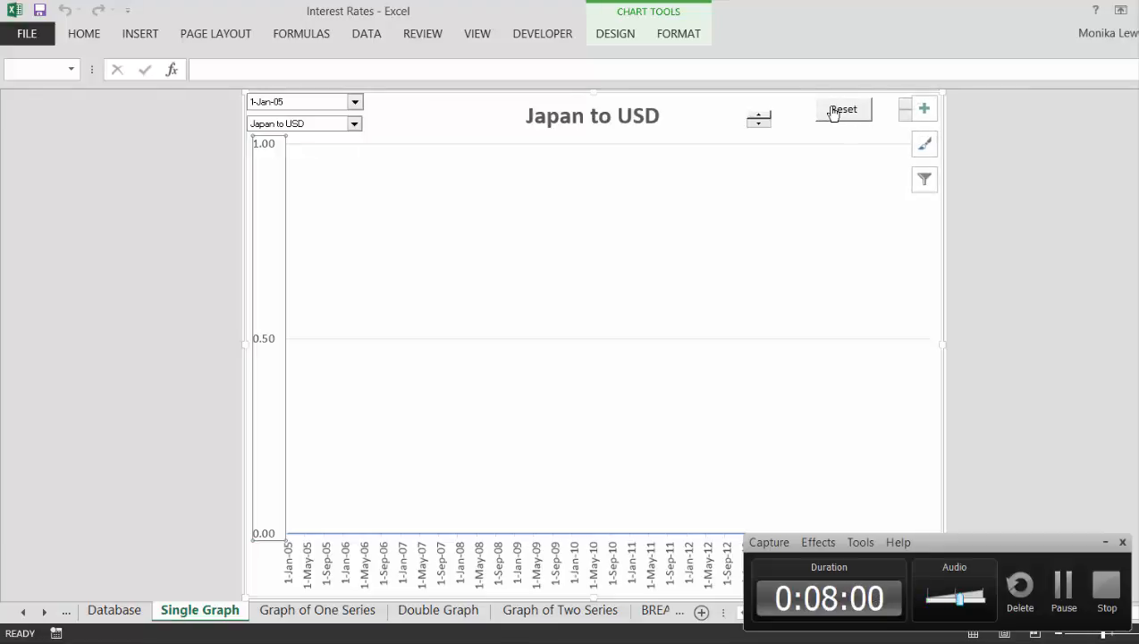
Step: Return the chart series to USD to Euro and close the Interest Rates workbook without saving the changes
click(355, 124)
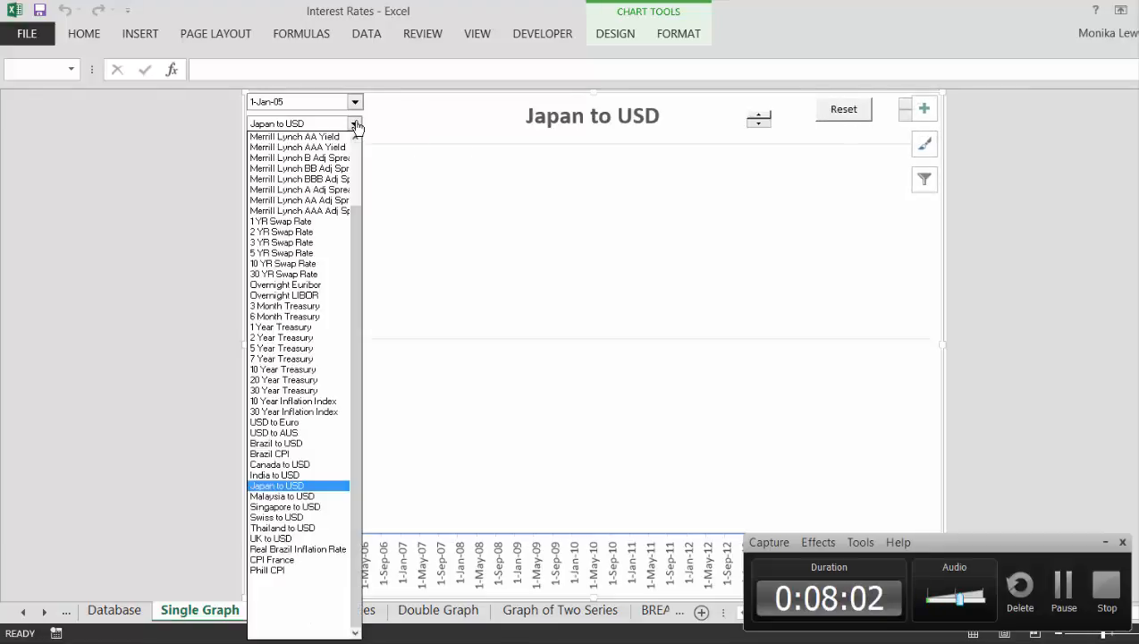
click(288, 424)
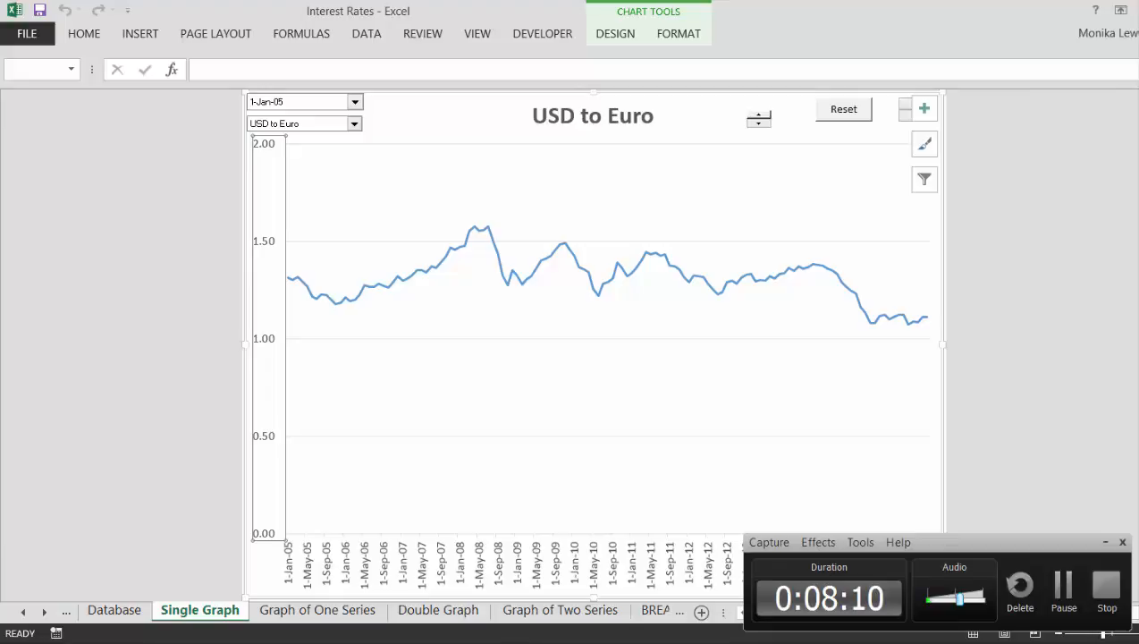
key(alt+F4)
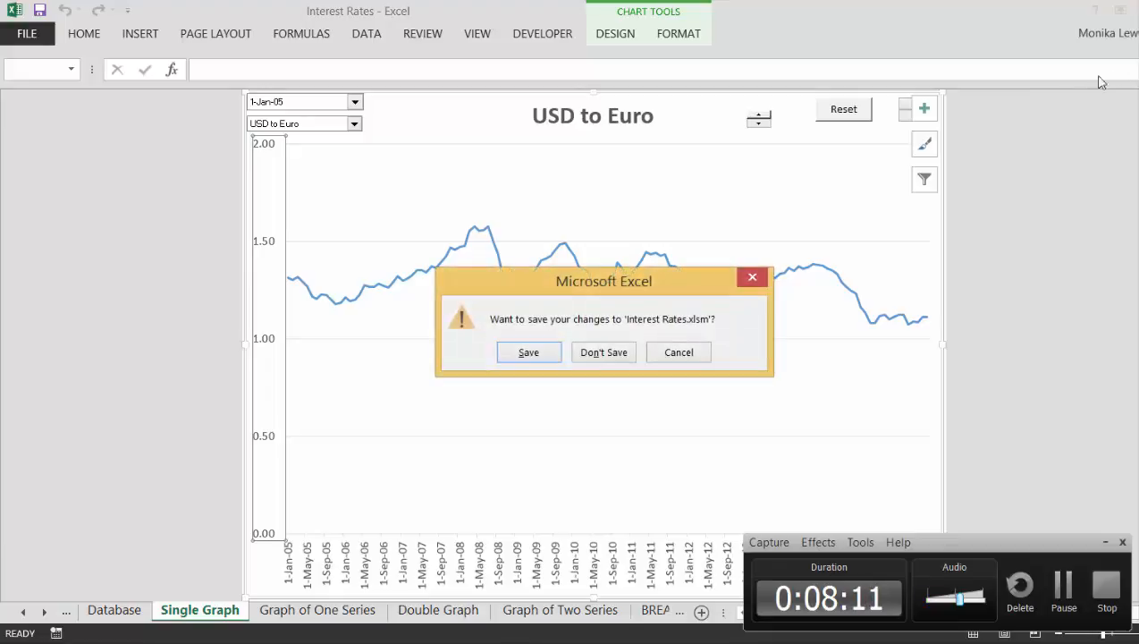
click(604, 352)
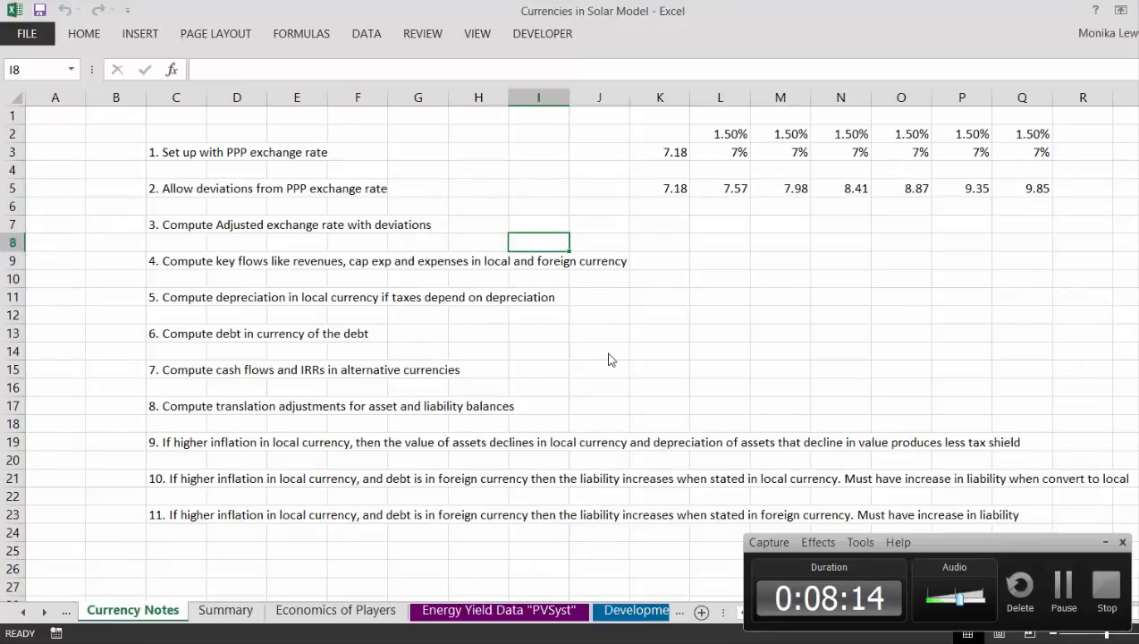
Step: Go to the note on allowing deviations from the PPP exchange rate in cell C5 of Currency Notes
key(Up)
key(Left)
key(Left)
key(Left)
key(Left)
key(Left)
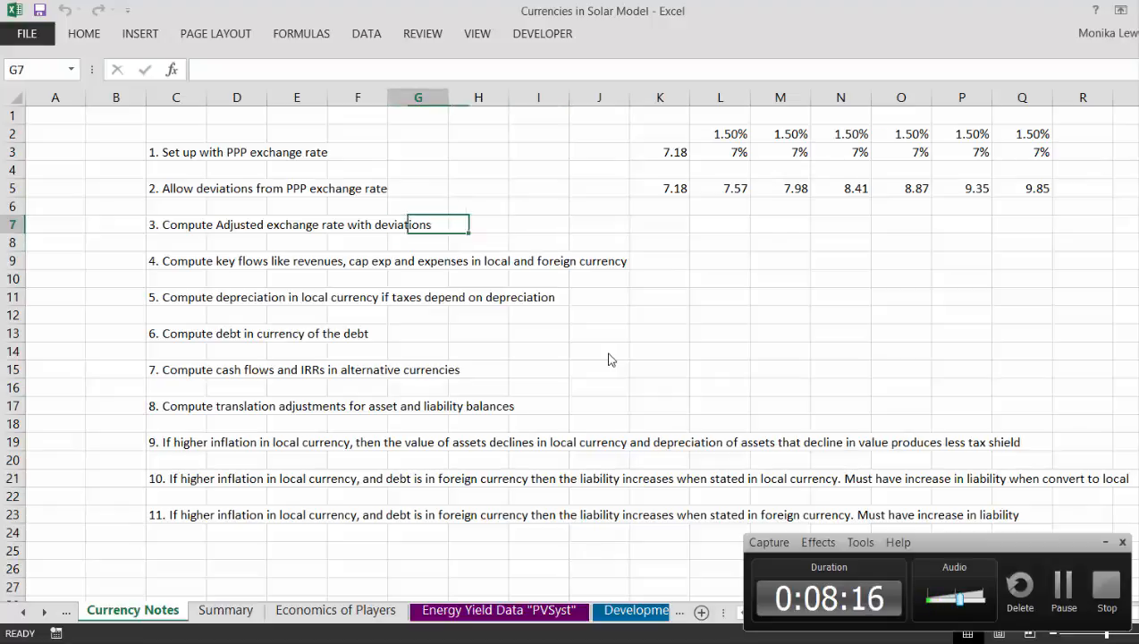
key(Up)
key(Up)
key(Left)
key(Left)
key(Right)
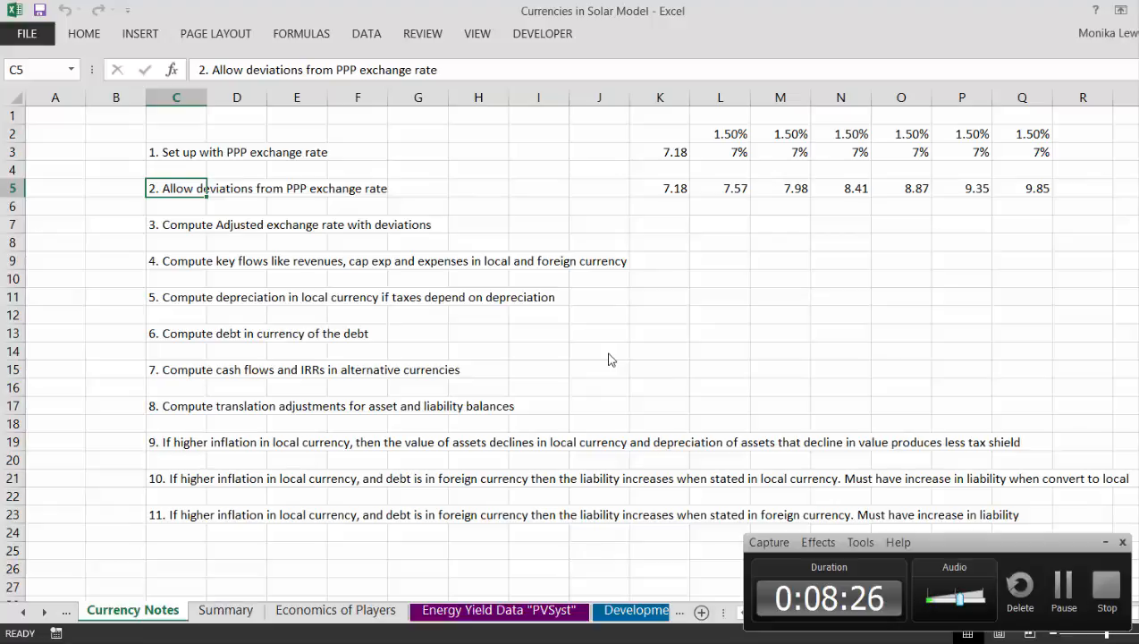
Step: Enter a 1% deviation in cell K6, directly below the starting PPP exchange rate
key(Down)
key(Right)
key(Right)
key(Right)
key(Right)
key(Right)
key(Right)
key(Right)
key(Right)
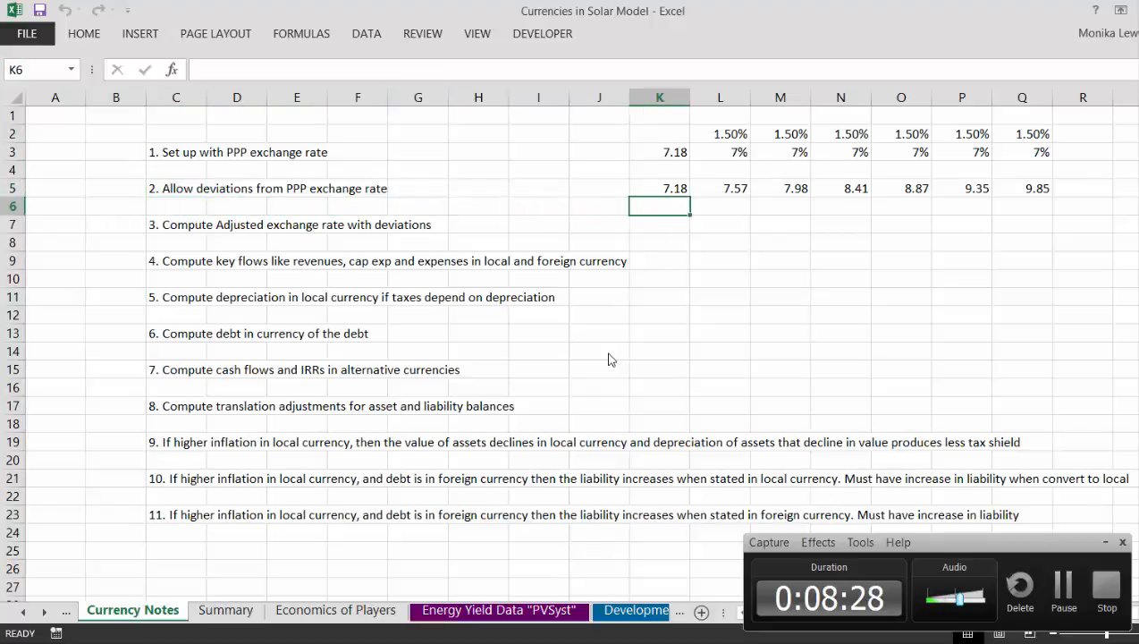
text(1%)
key(Return)
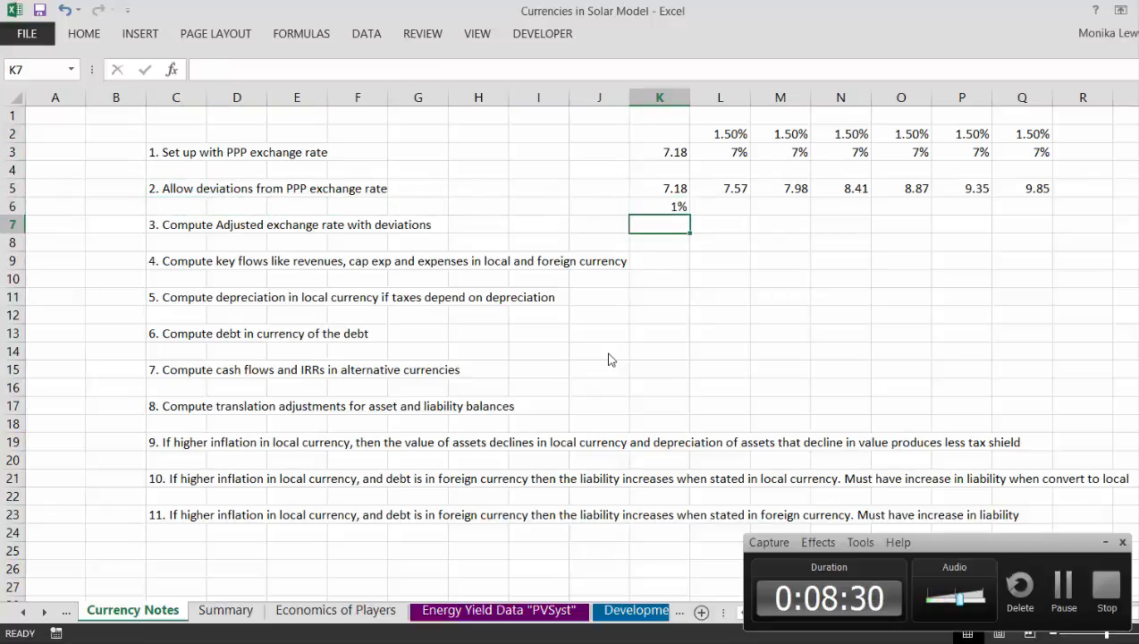
key(Up)
key(Right)
text(=)
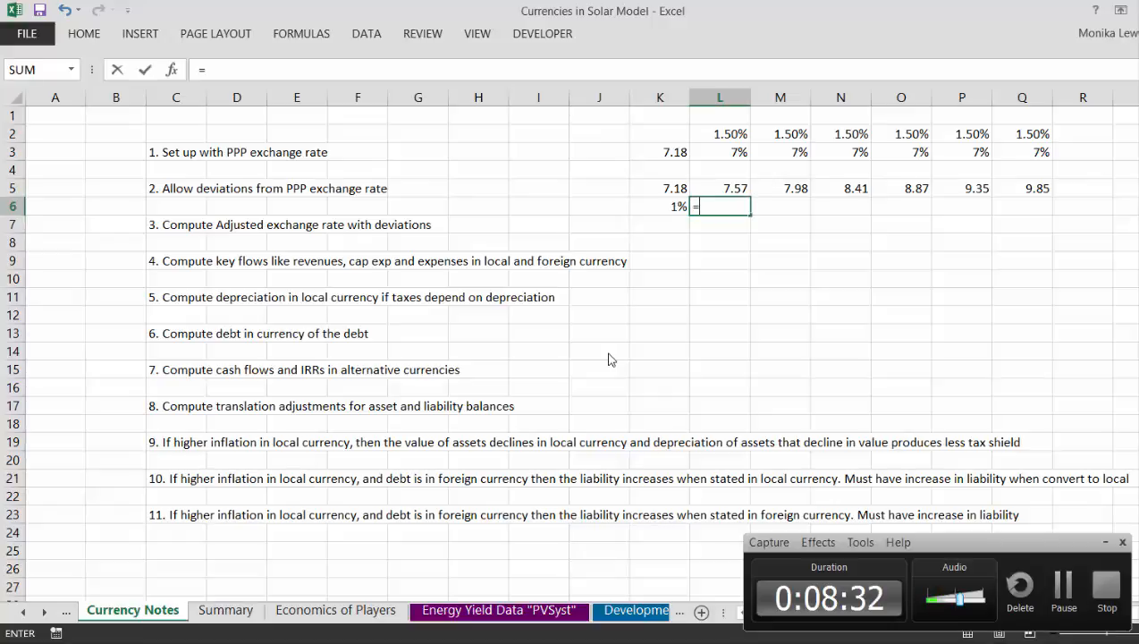
key(Left)
text(`)
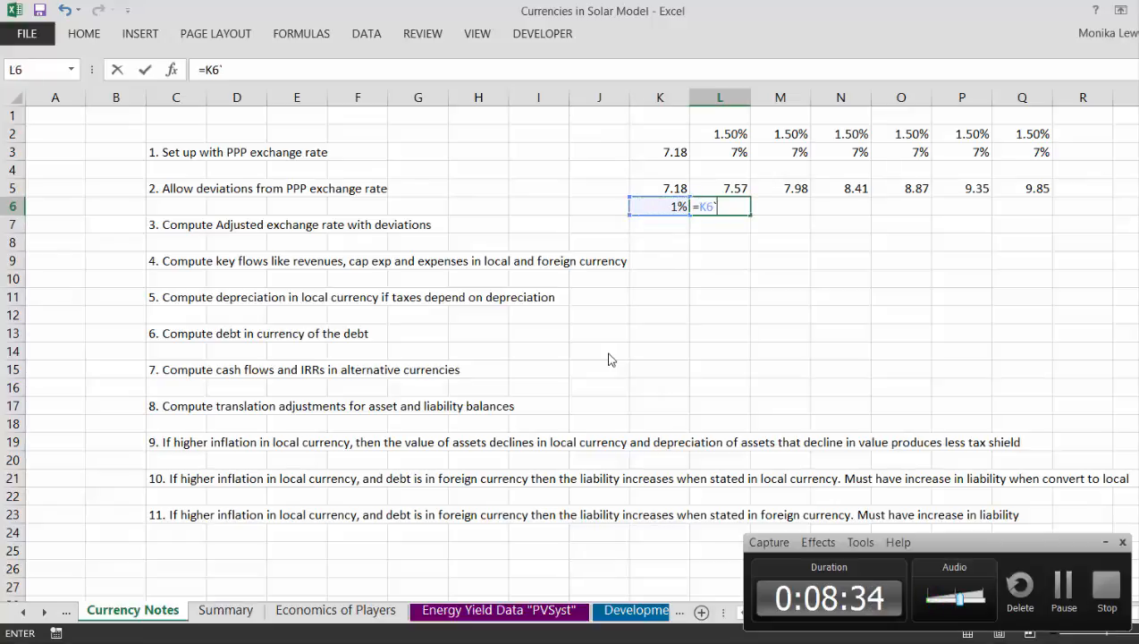
key(Return)
key(Escape)
key(Escape)
Step: Clear the deviation from cell K6 and enter 1% in cell J6 instead
key(Left)
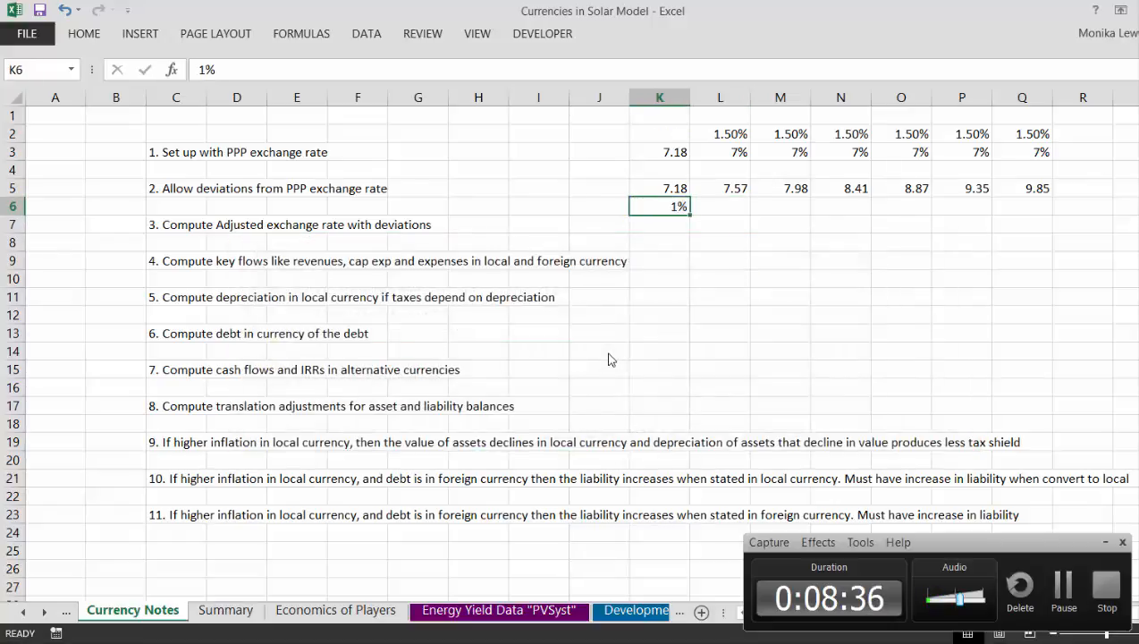
key(Delete)
key(Left)
text(1%)
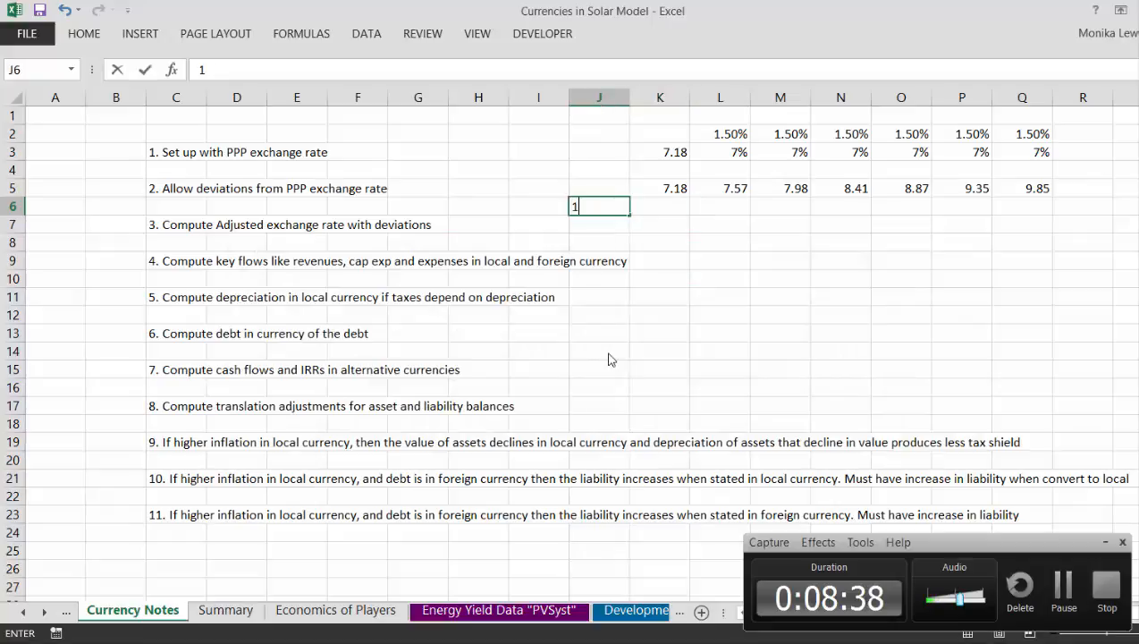
key(Return)
key(Up)
key(Right)
key(Right)
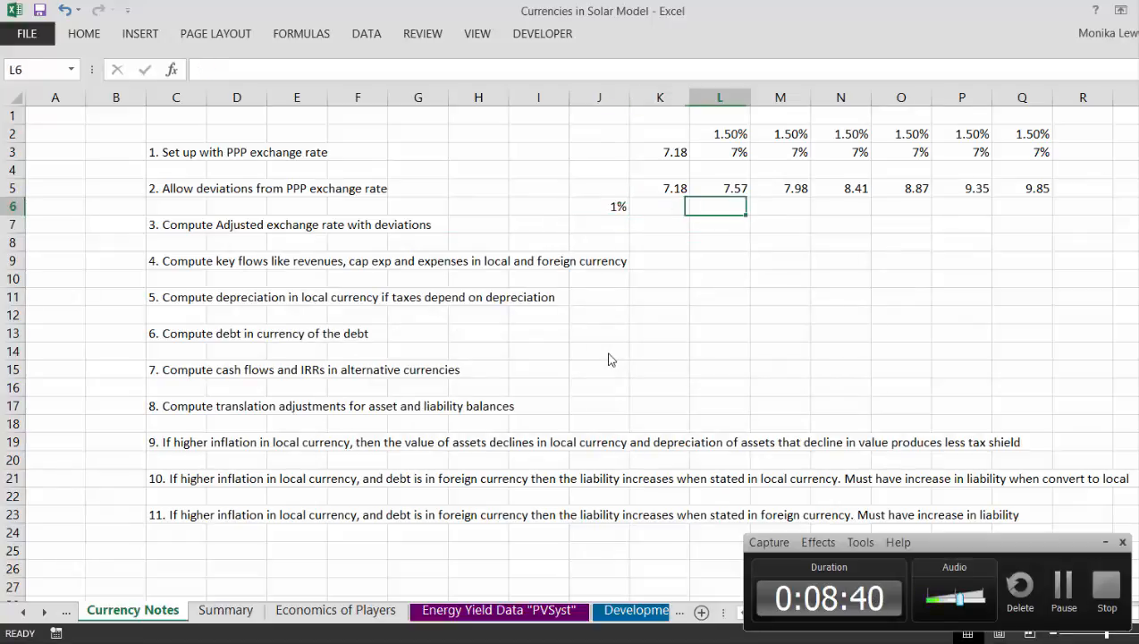
Step: Enter 1 as the starting deviation factor in cell K6, shown as a number with two decimals
key(Left)
text(1%)
key(Return)
key(Up)
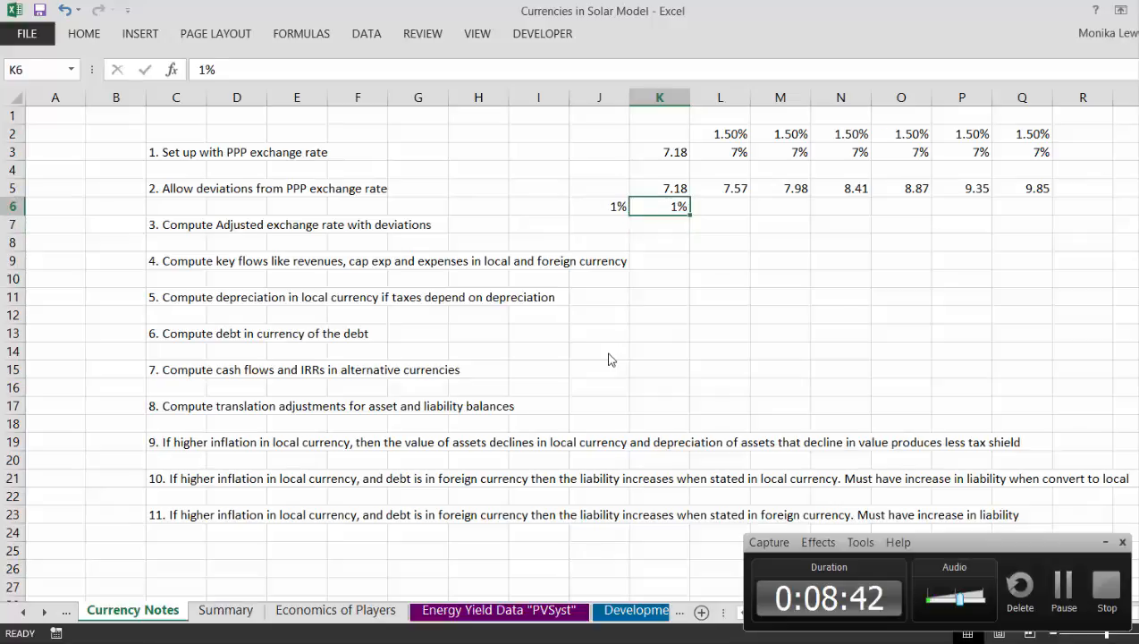
key(ctrl+shift+asciitilde)
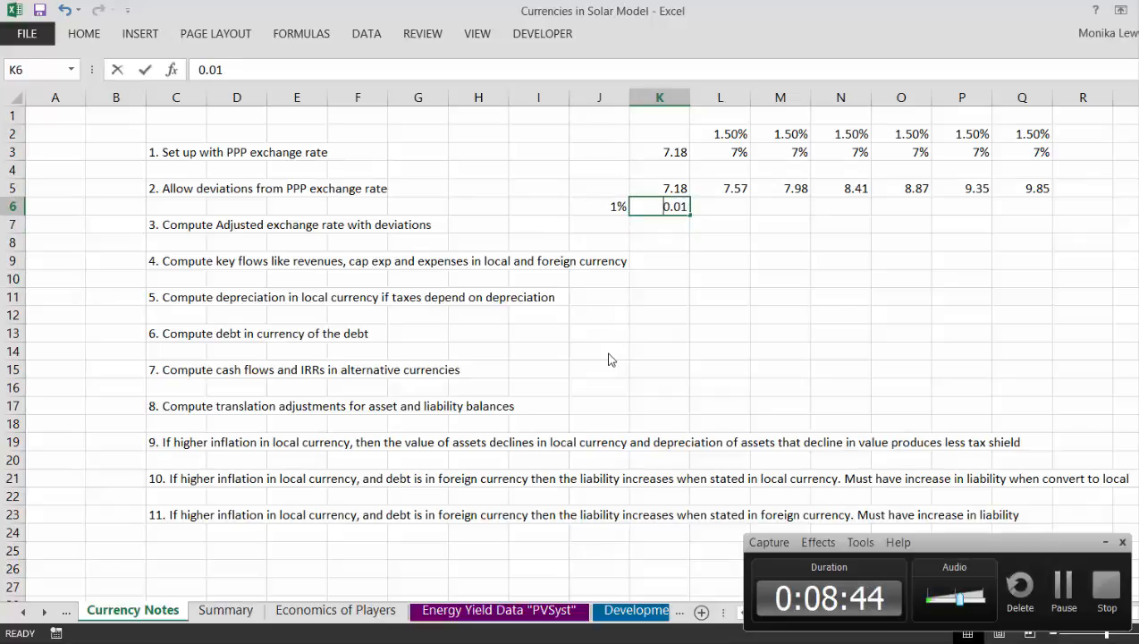
text(1)
key(Return)
Step: Enter the formula =K6*(1+$J$6) in cell L6 to compound the deviation factor from the rate in J6
key(Up)
key(Right)
text(=)
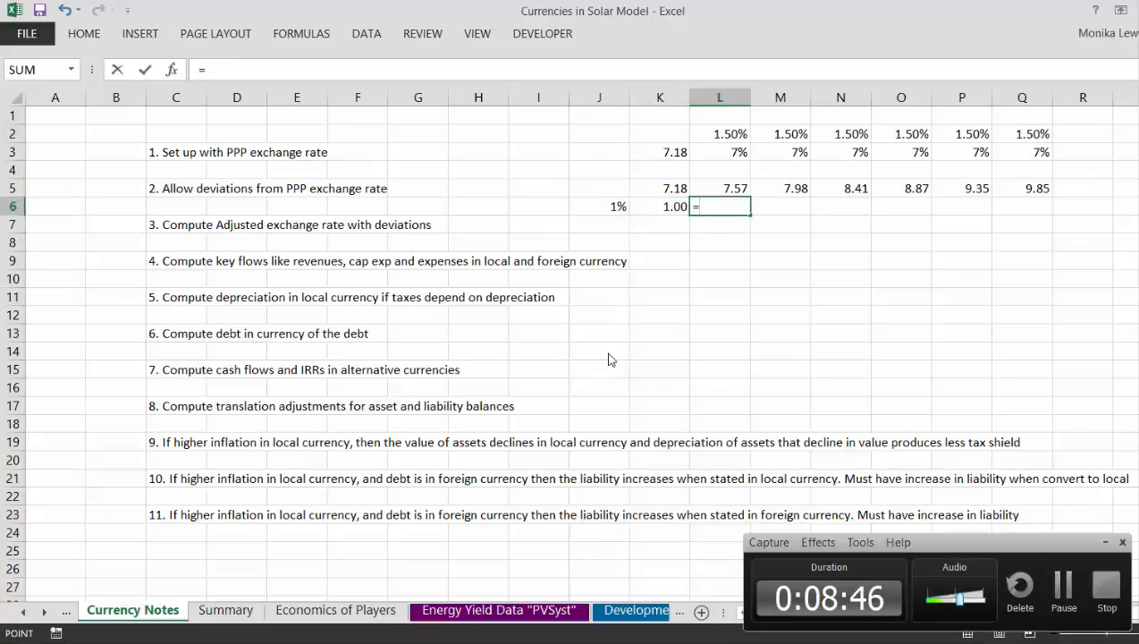
key(Left)
text(*()
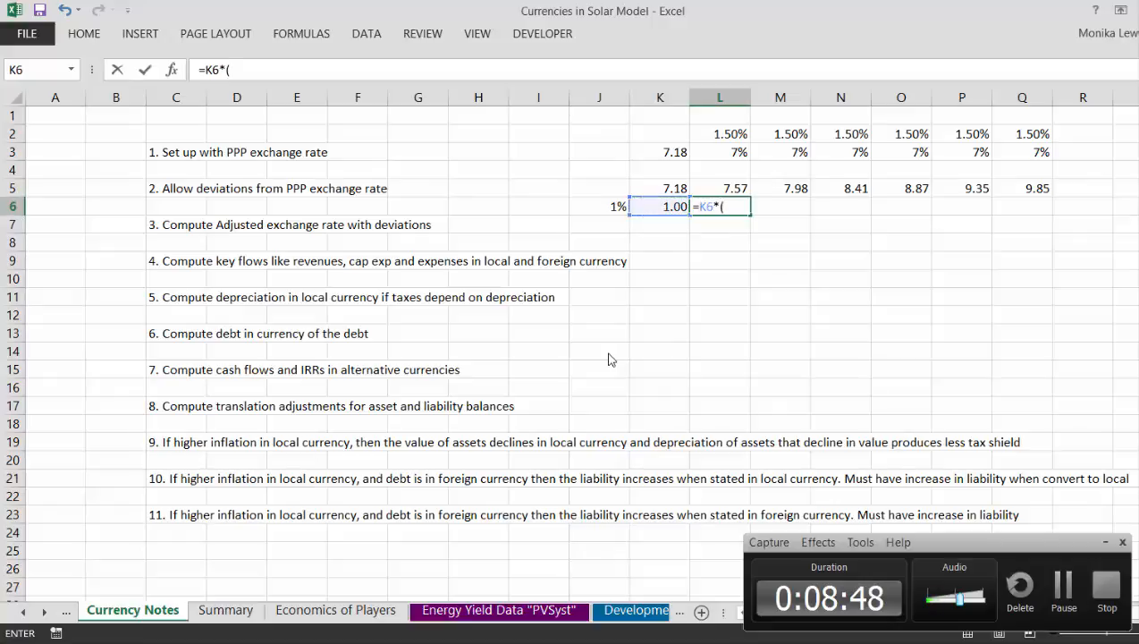
text(1+)
key(Left)
key(Left)
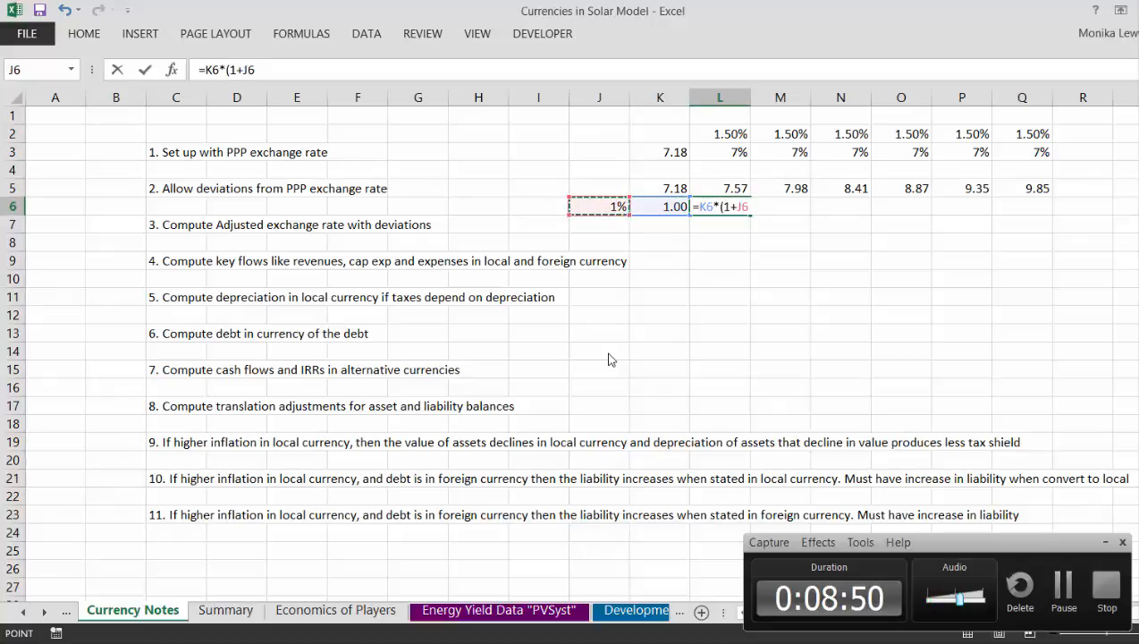
key(F4)
key(Return)
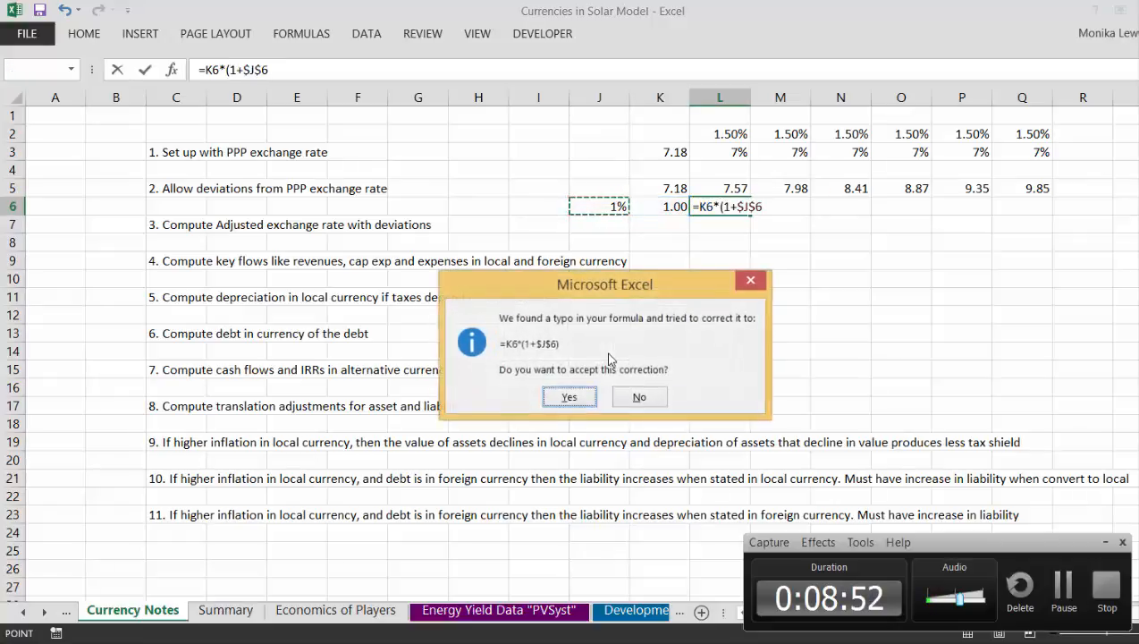
key(Return)
Step: Fill the deviation factor formula from L6 across to Q6 and format the range with two decimals
key(Up)
key(Up)
key(shift+Right)
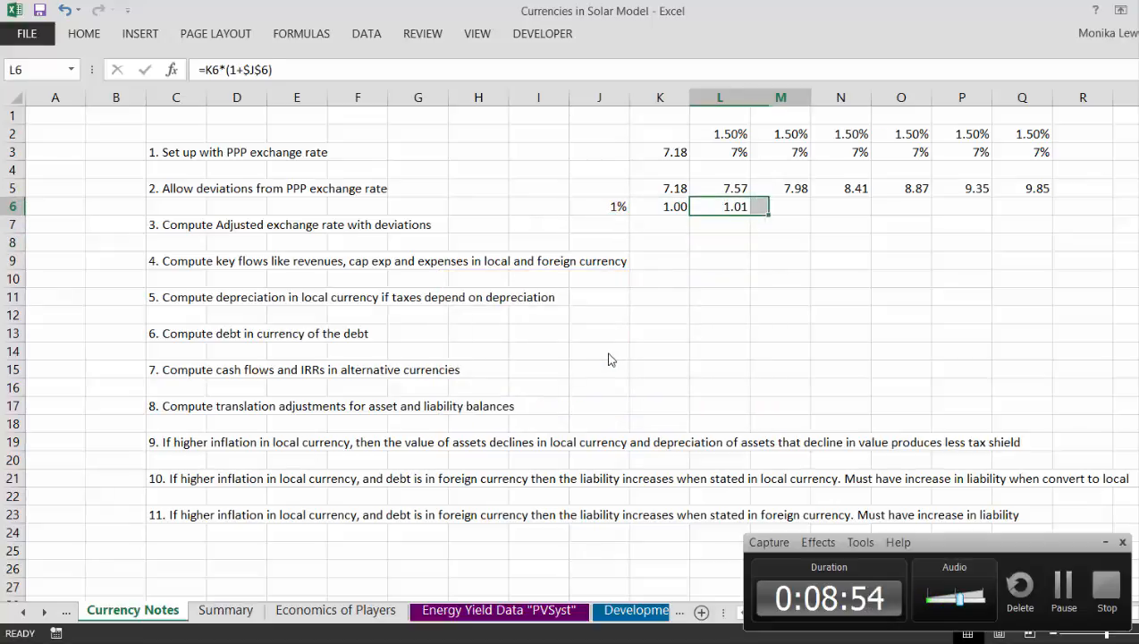
key(shift+Right)
key(shift+Right)
key(shift+Right)
key(shift+Right)
key(ctrl+r)
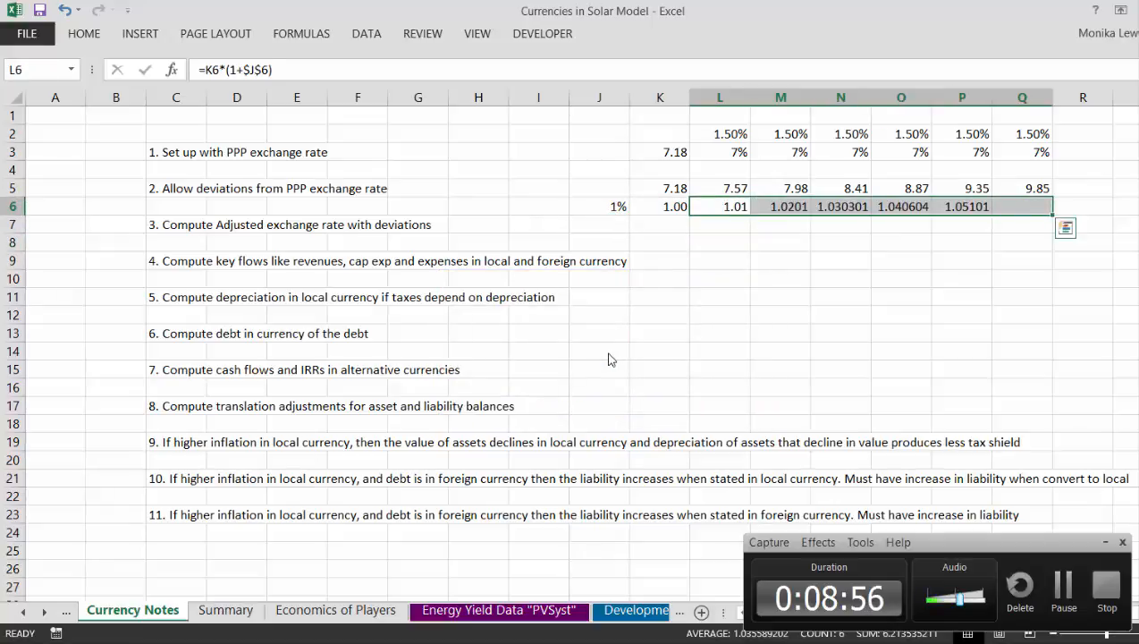
key(ctrl+shift+1)
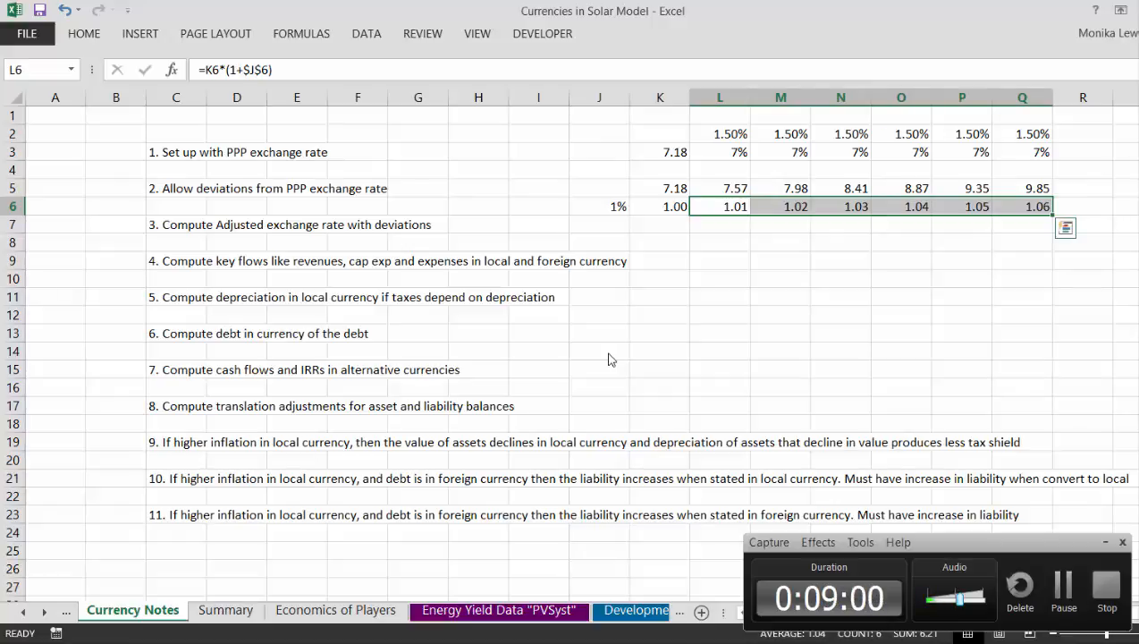
Step: Compute the adjusted exchange rate in cell L7 with the formula =L5*L6, formatted to two decimals
key(Down)
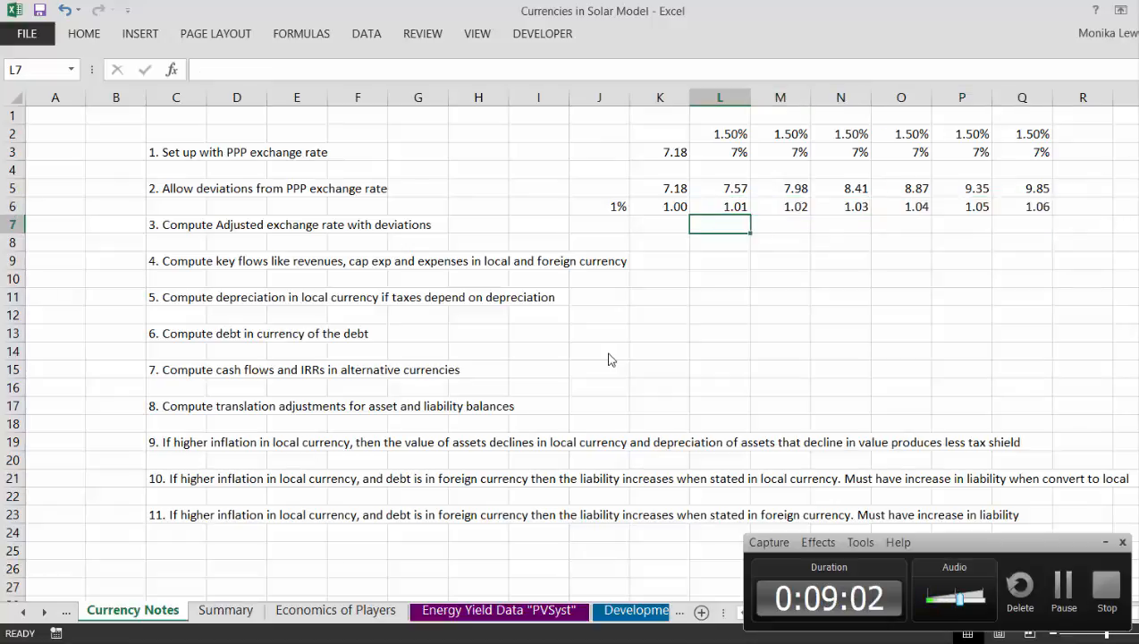
text(=)
key(Up)
key(Up)
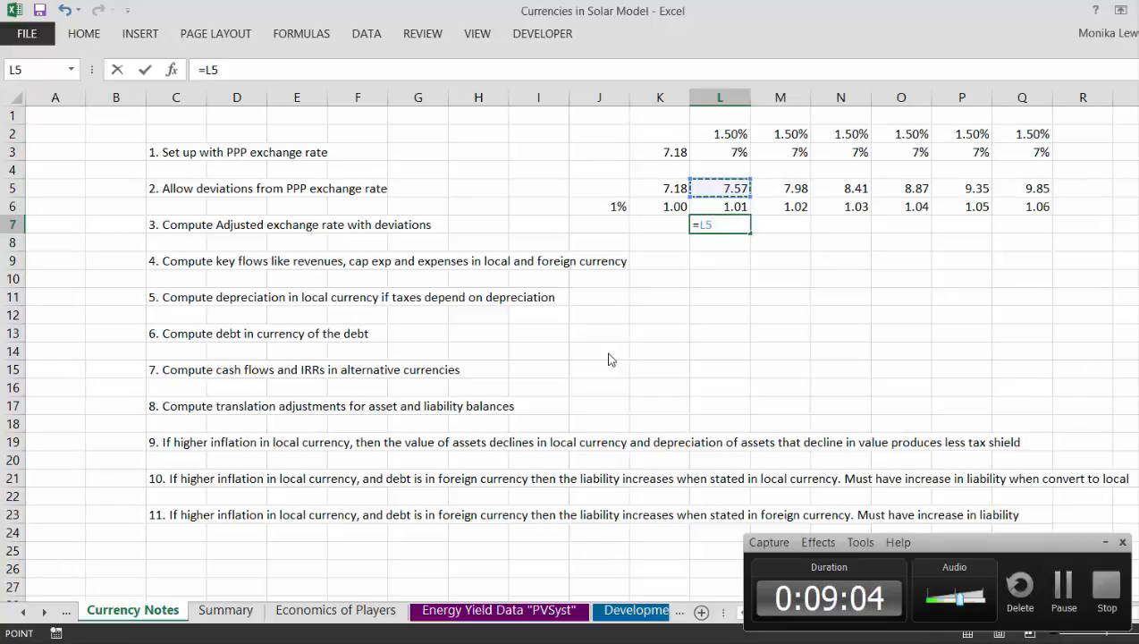
text(*)
key(Up)
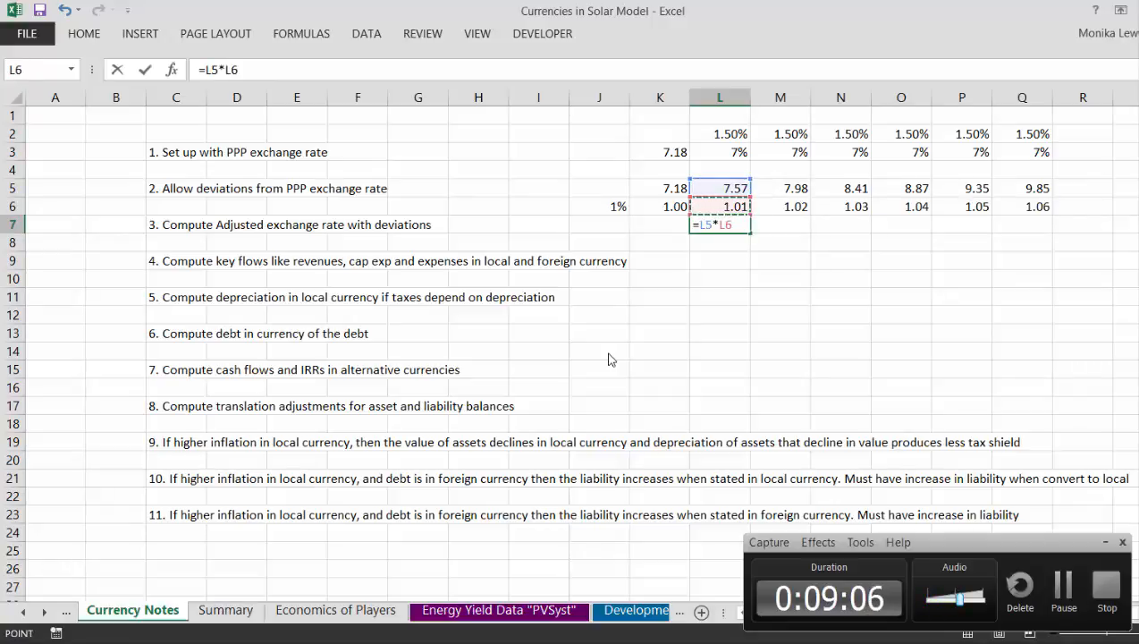
key(Return)
key(Up)
key(ctrl+shift+1)
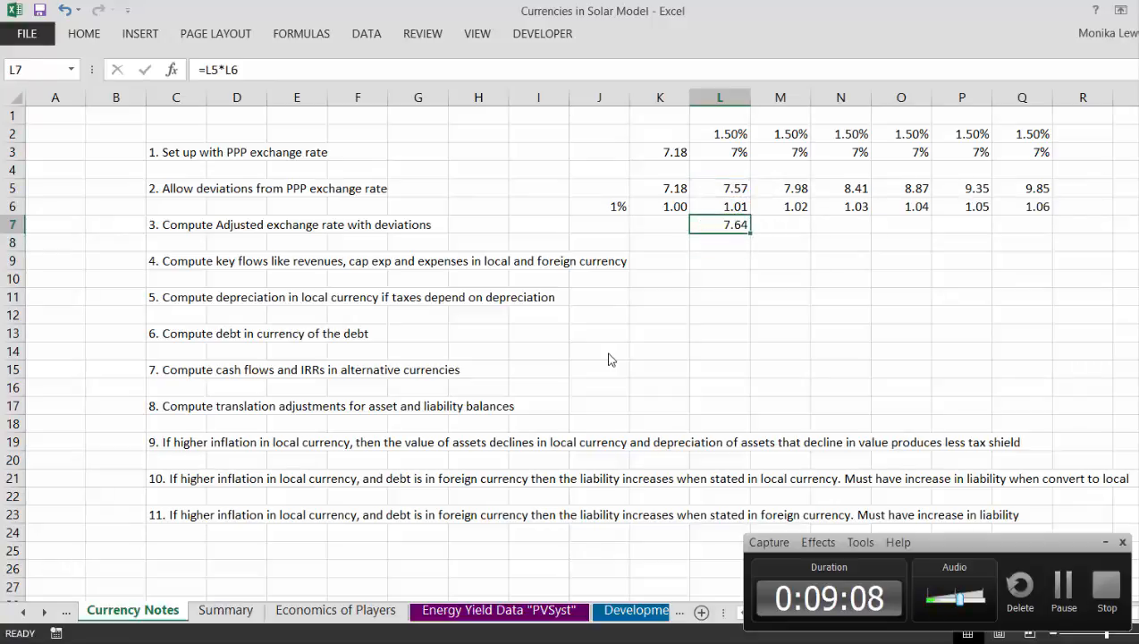
Step: Fill the adjusted exchange rate formula from L7 across to Q7
key(shift+Right)
key(shift+Right)
key(shift+Right)
key(shift+Right)
key(shift+Right)
key(shift+Right)
key(shift+Left)
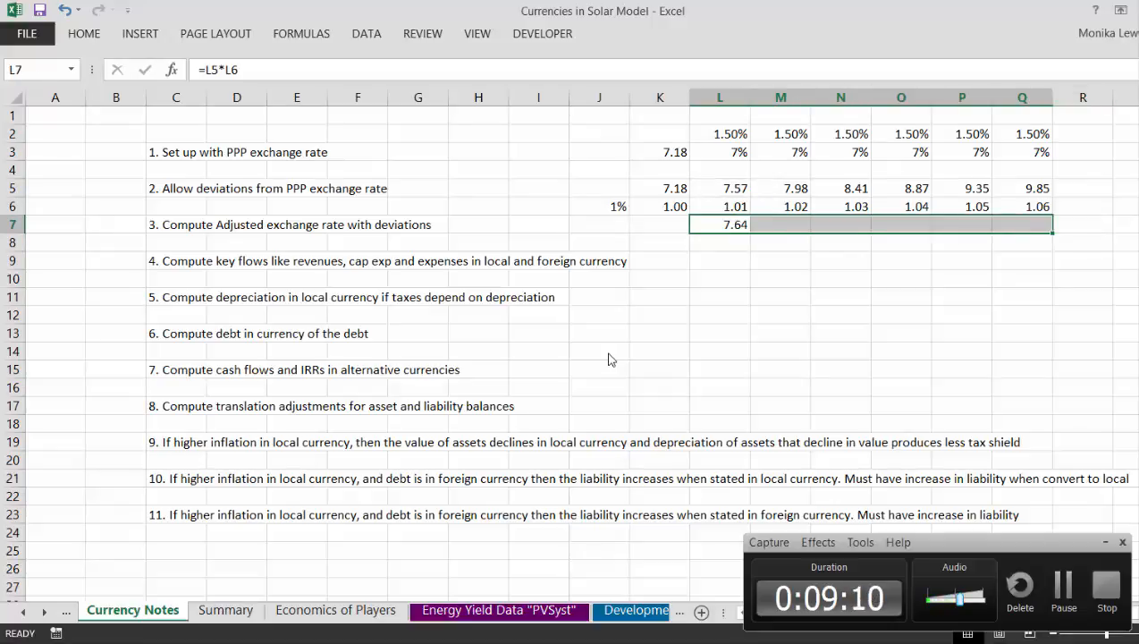
key(ctrl+r)
Step: Label the exchange rate rows with "PPP" in cell I5 and "Adjusted" in cell I7
key(Left)
key(Left)
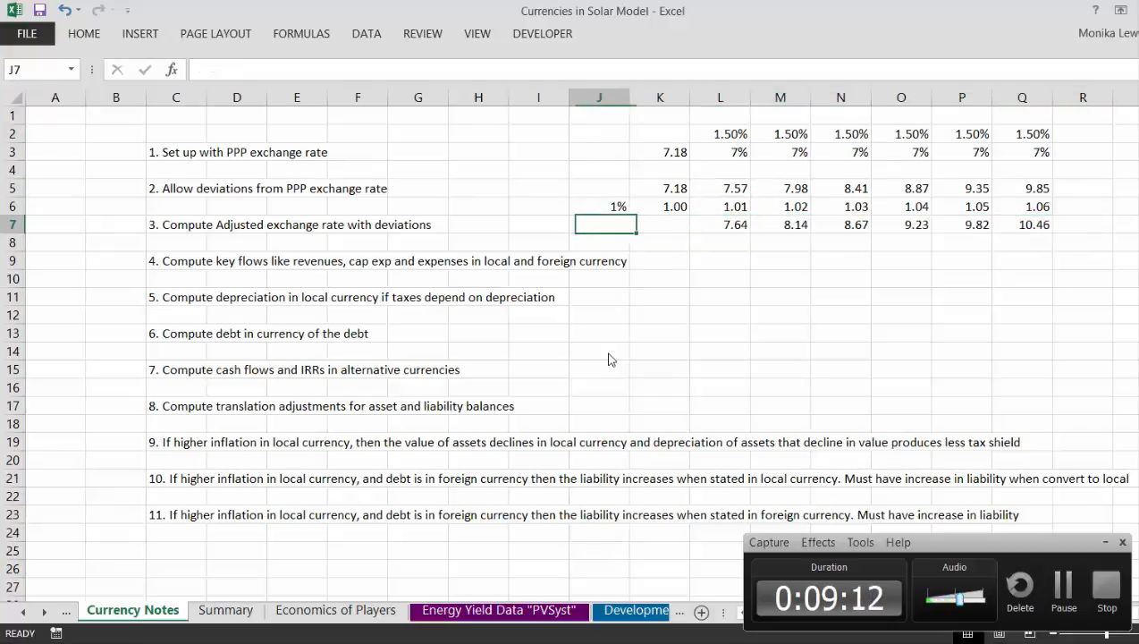
key(Up)
key(Up)
key(Left)
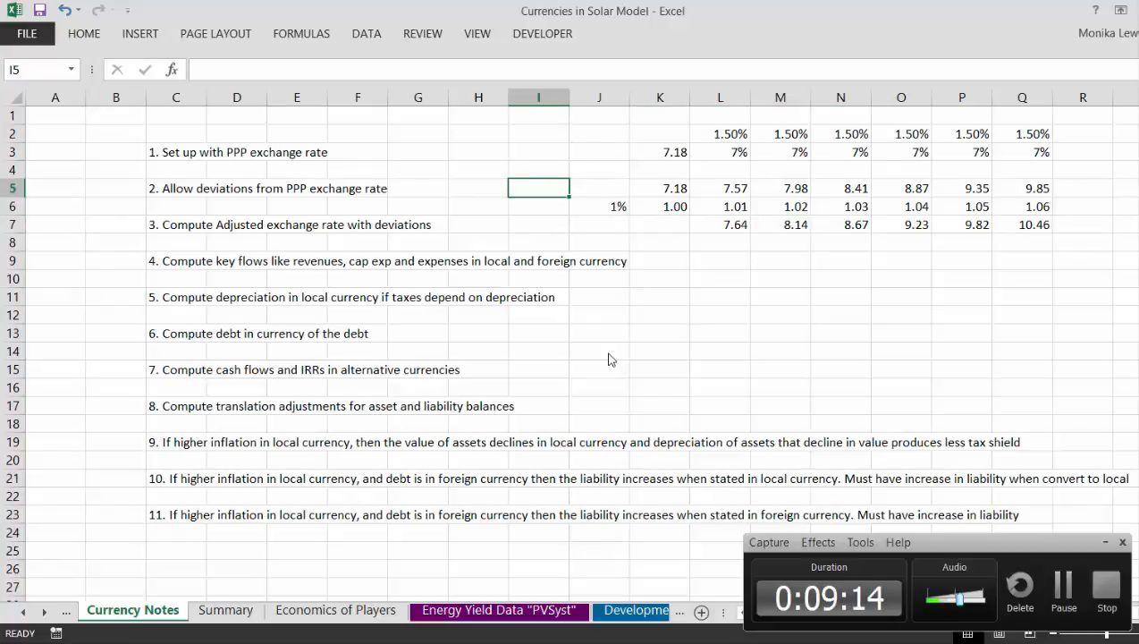
text(PP)
key(Return)
key(Return)
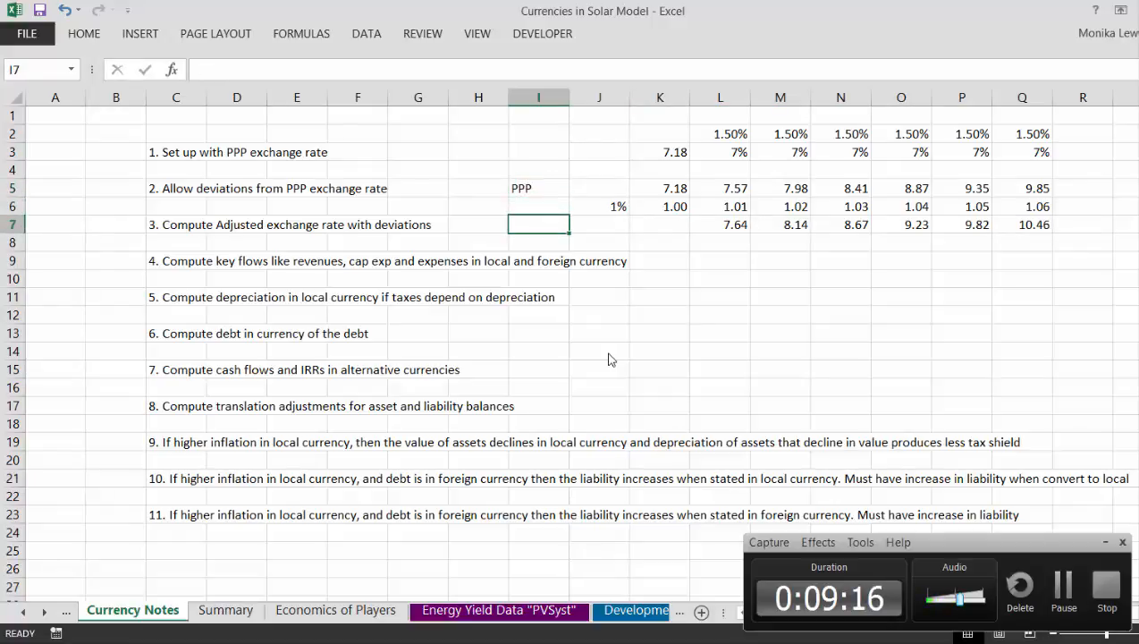
text(Adj)
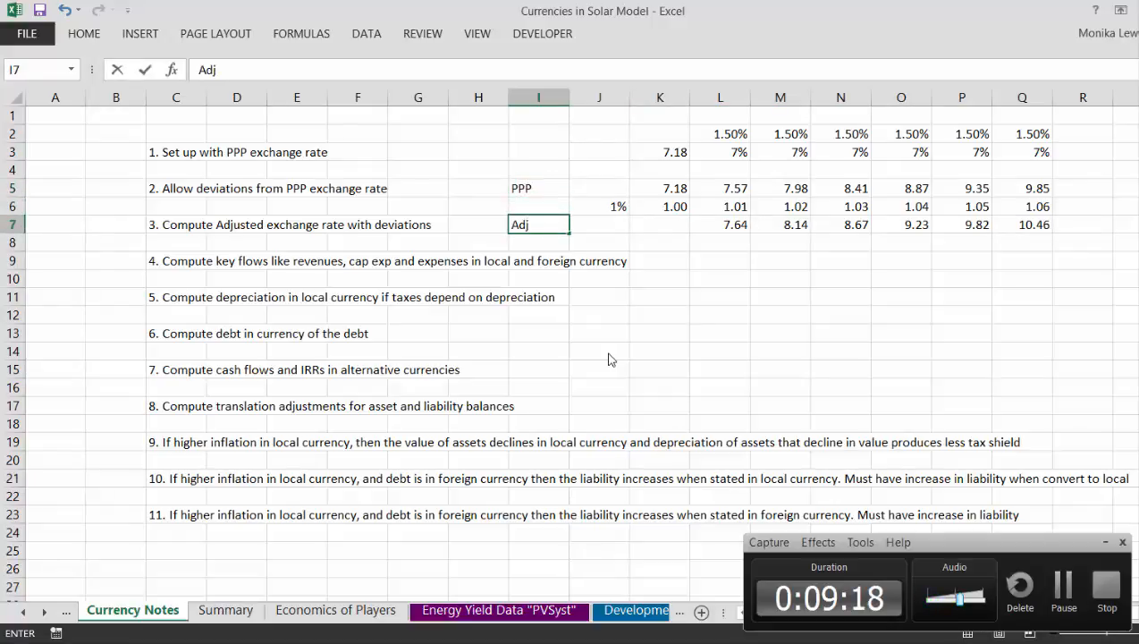
text(usted)
key(Return)
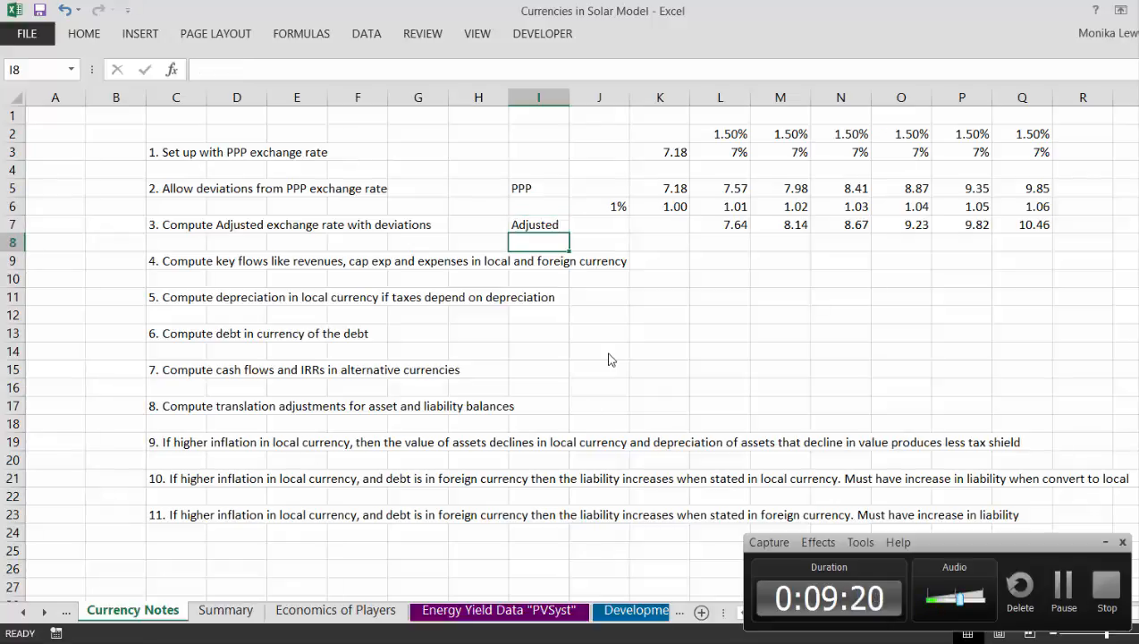
Step: Read through notes 4 to 7 in column C, on key flows, depreciation, debt, and cash flows and IRRs
key(Up)
key(Up)
key(Down)
key(Down)
key(Down)
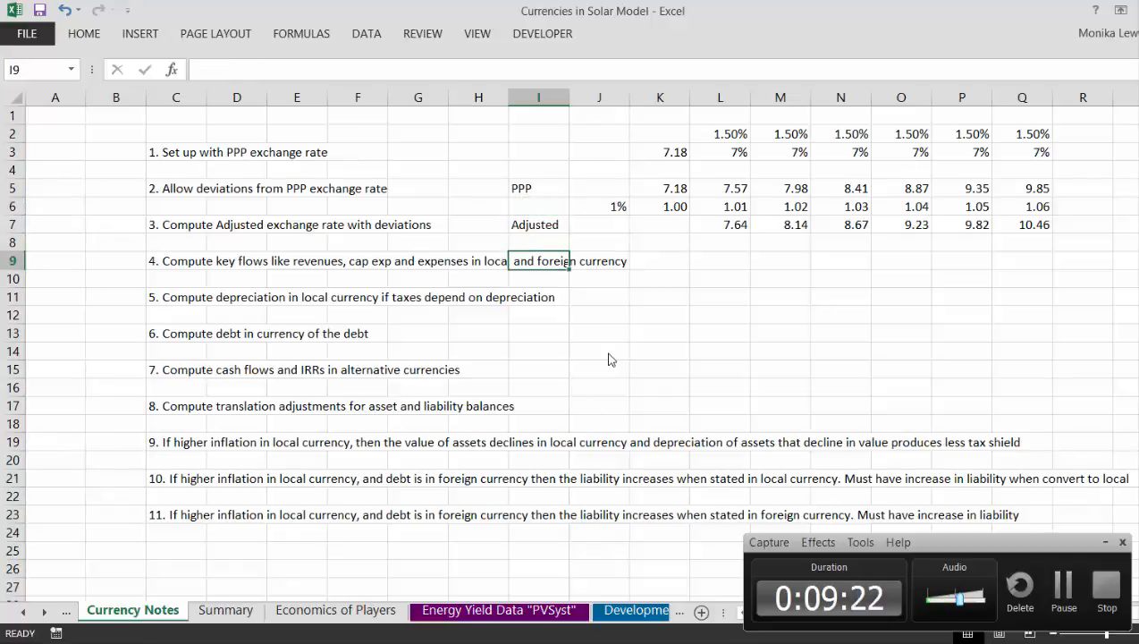
key(Left)
key(Left)
key(Left)
key(Left)
key(Left)
key(Left)
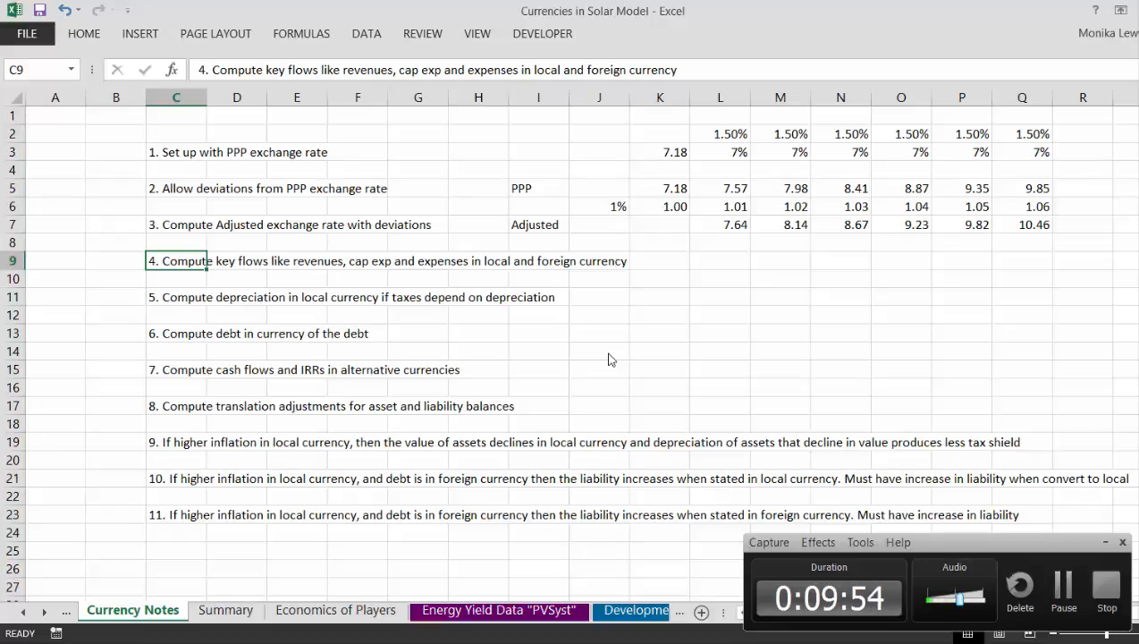
key(Down)
key(Down)
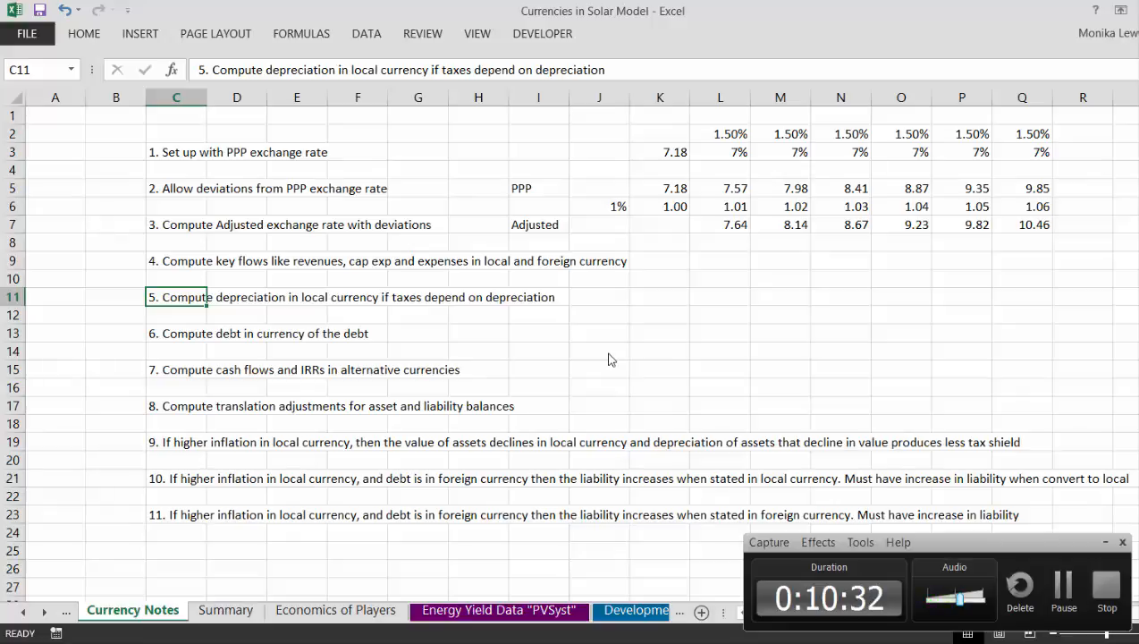
key(Down)
key(Down)
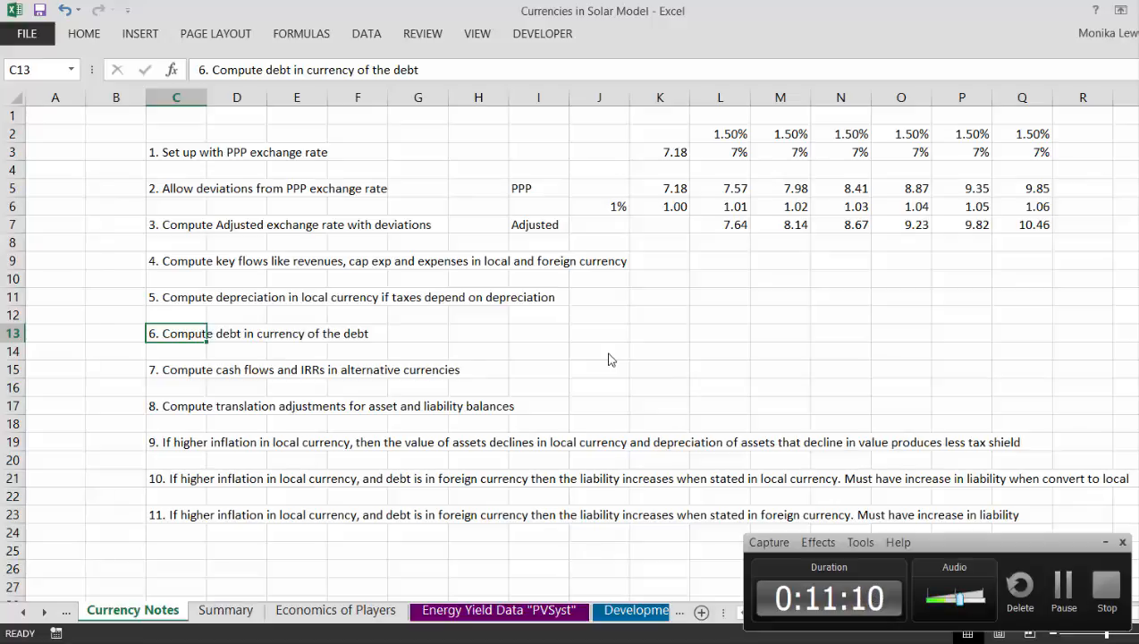
key(Down)
key(Down)
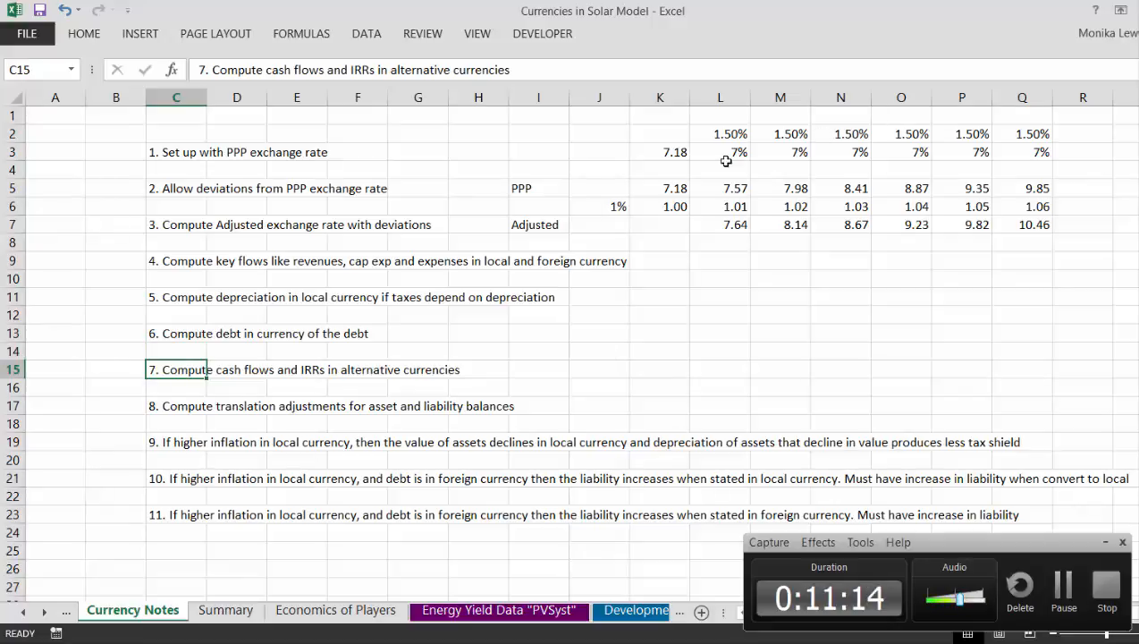
Step: Set the deviation rate in cell J6 to 0%
click(594, 207)
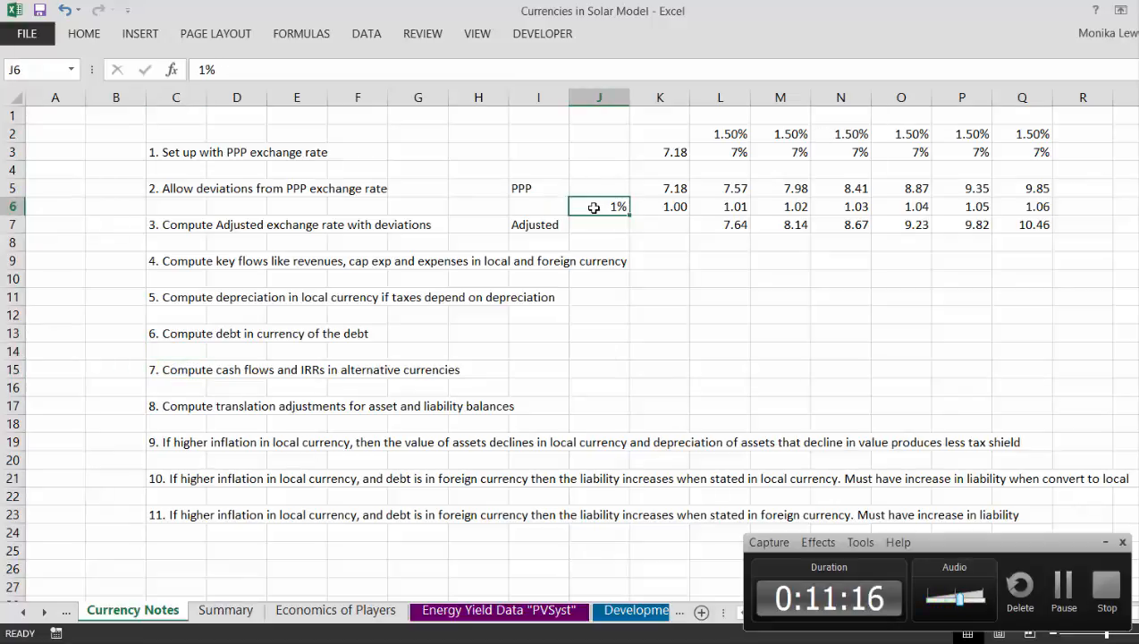
text(0)
key(Return)
key(Up)
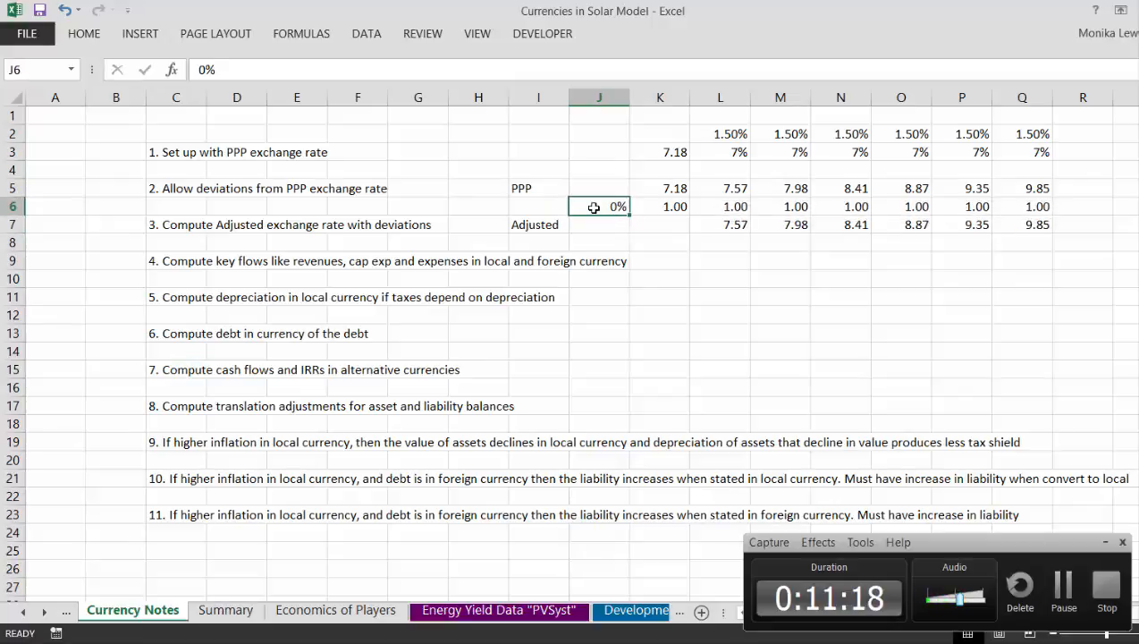
Step: Examine the rates in cells L2 and L3 that drive the PPP exchange rate
key(Up)
key(Up)
key(Up)
key(Up)
key(Right)
key(Right)
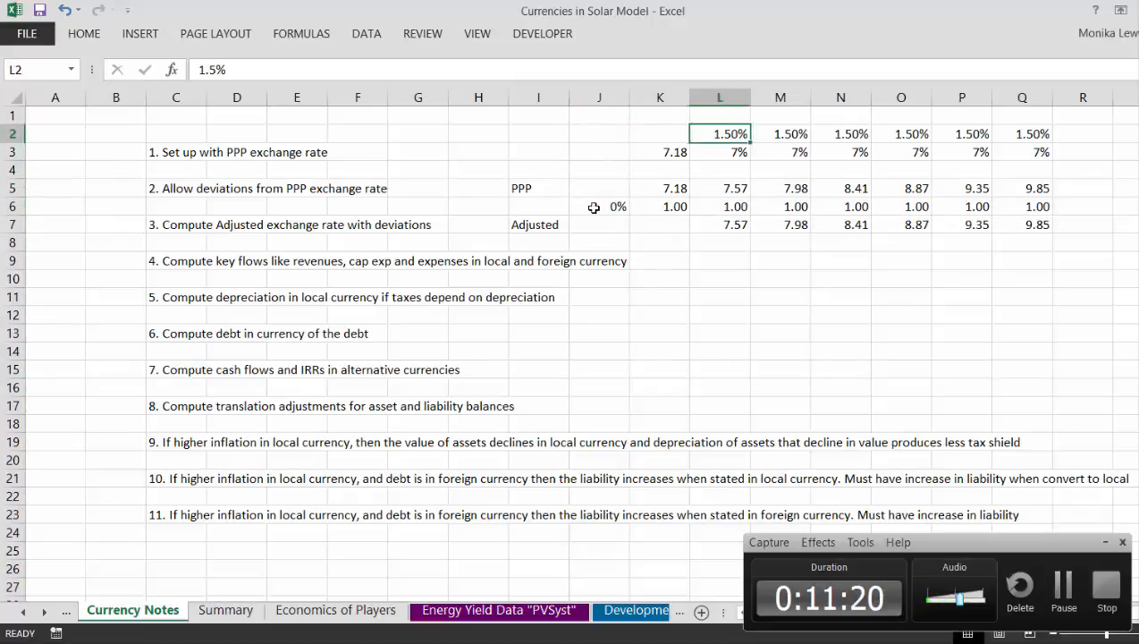
key(Right)
key(Down)
key(Left)
key(Up)
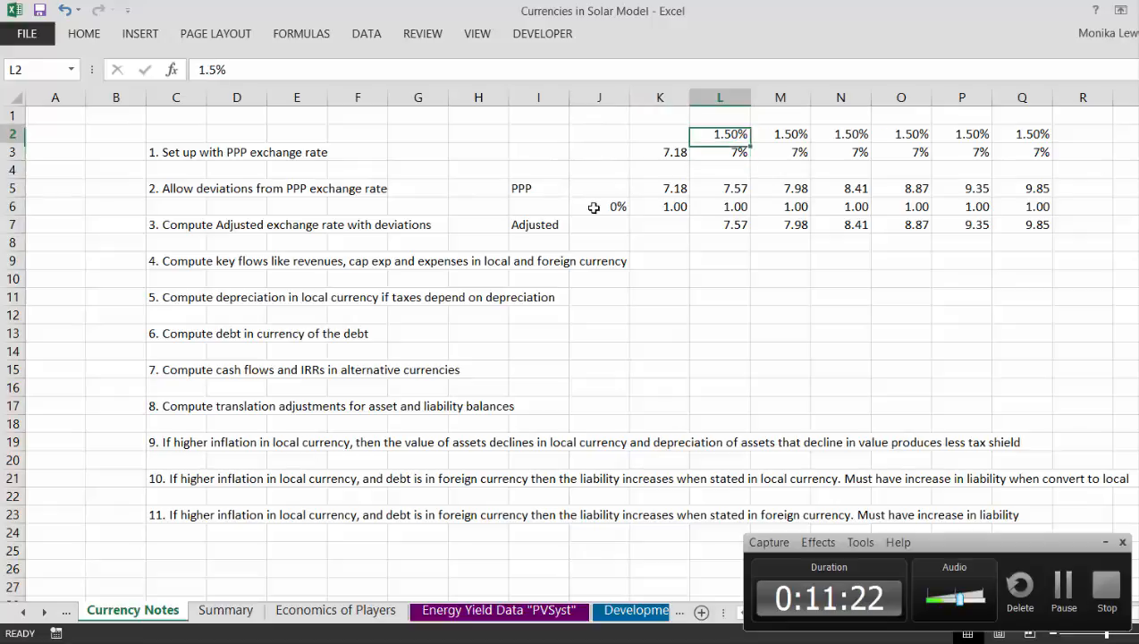
Step: Read note 7 on cash flows and IRRs in C15 and note 8 on translation adjustments in C17
key(Down)
key(Down)
key(Down)
key(Down)
key(Down)
key(Down)
key(Down)
key(Down)
key(Down)
key(Down)
key(Down)
key(Down)
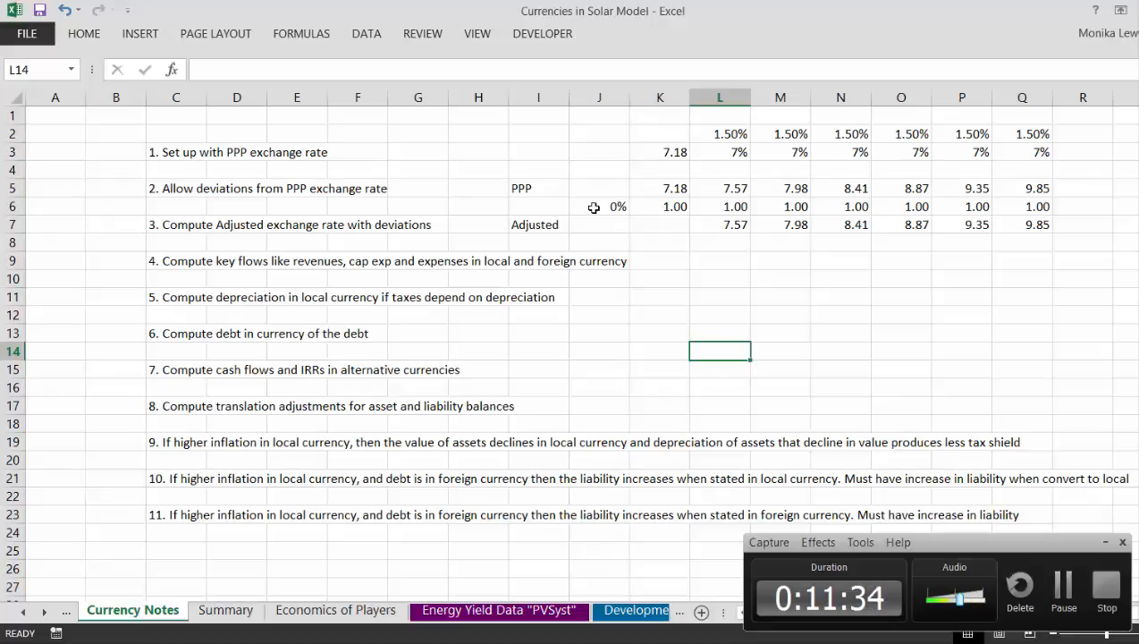
key(Left)
key(Left)
key(Left)
key(Left)
key(Left)
key(Left)
key(Down)
key(Left)
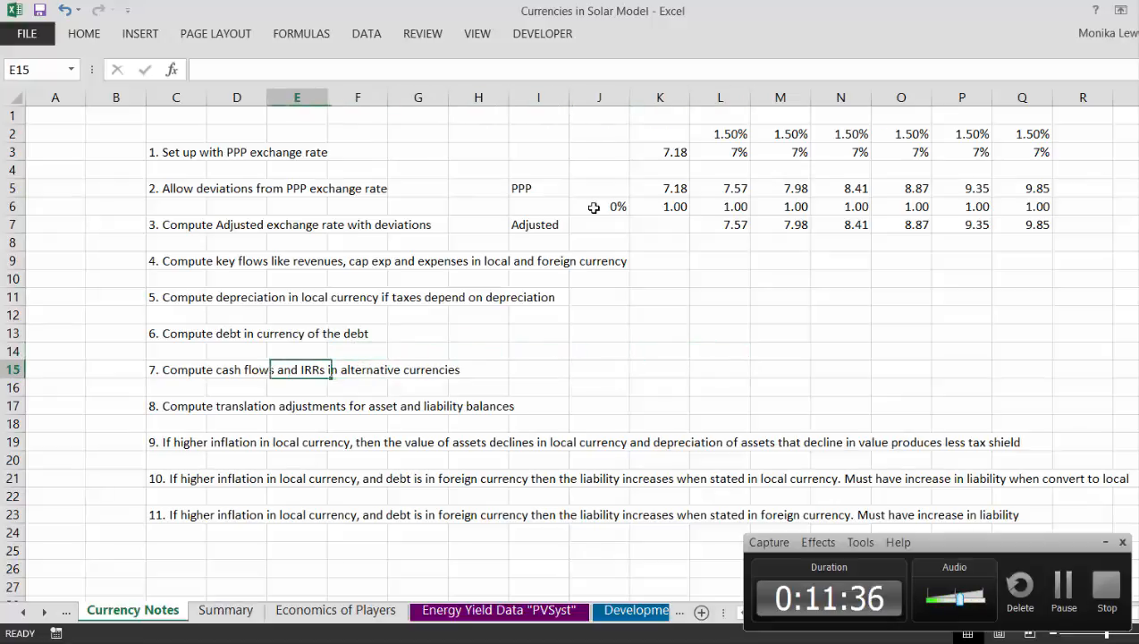
key(Left)
key(Left)
key(Left)
key(Right)
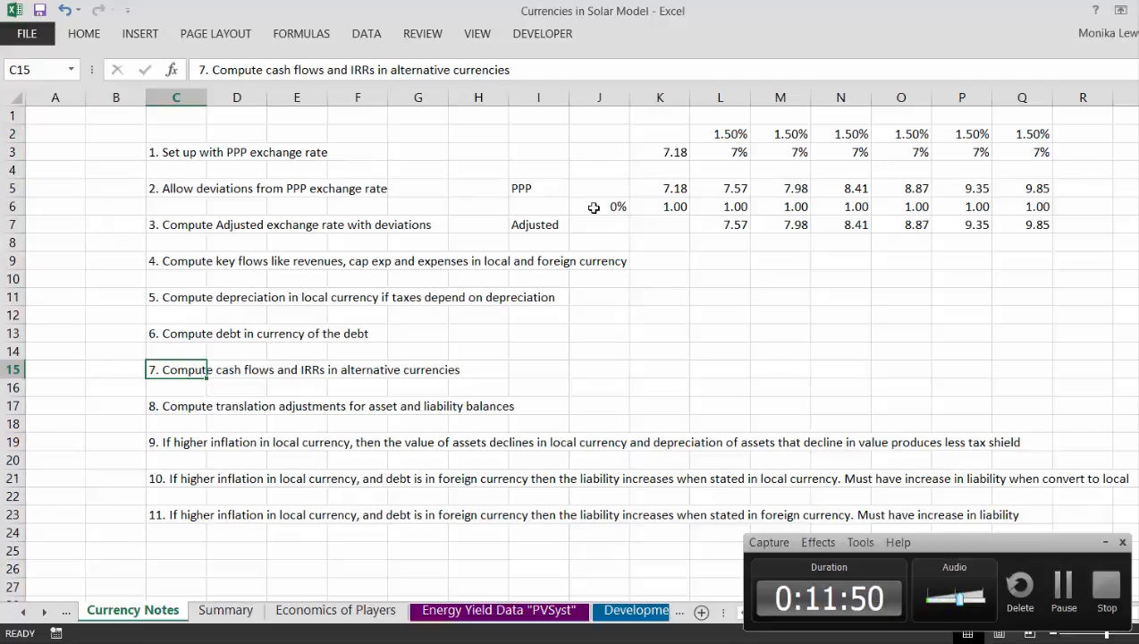
key(Down)
key(Down)
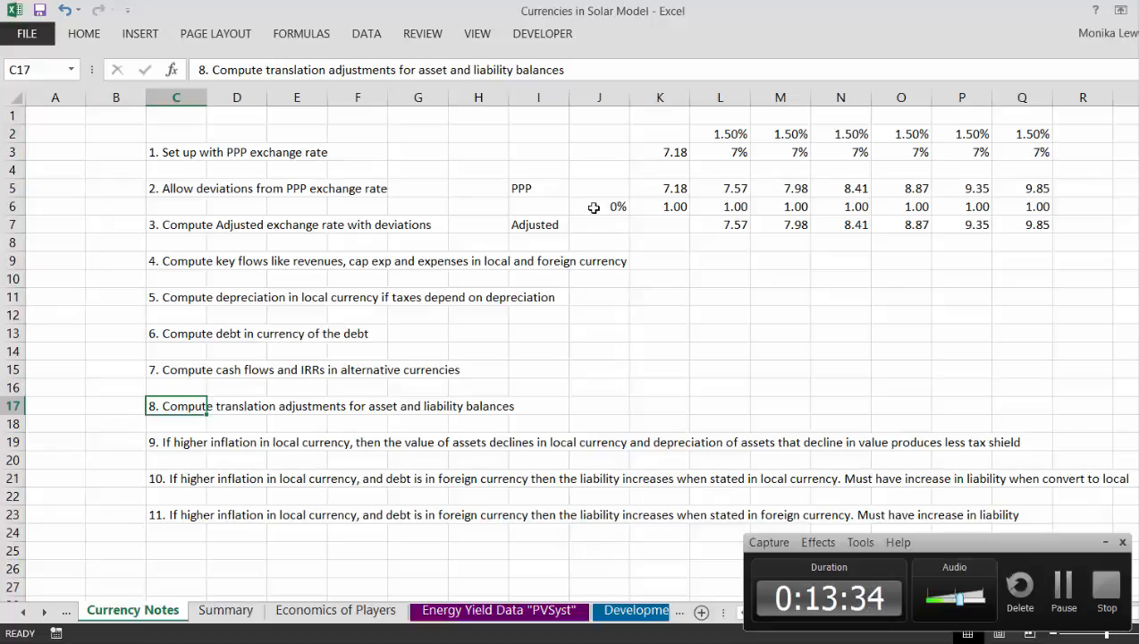
Step: Reword note 9 in C19 so that it says the value of assets declines in foreign currency
key(Down)
key(Down)
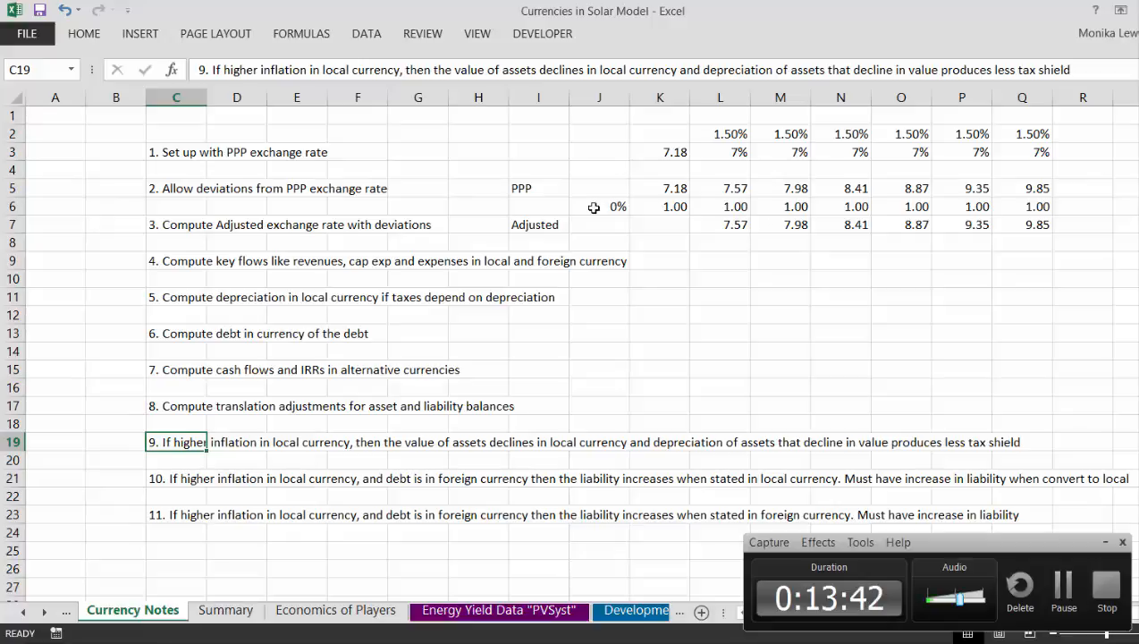
key(F2)
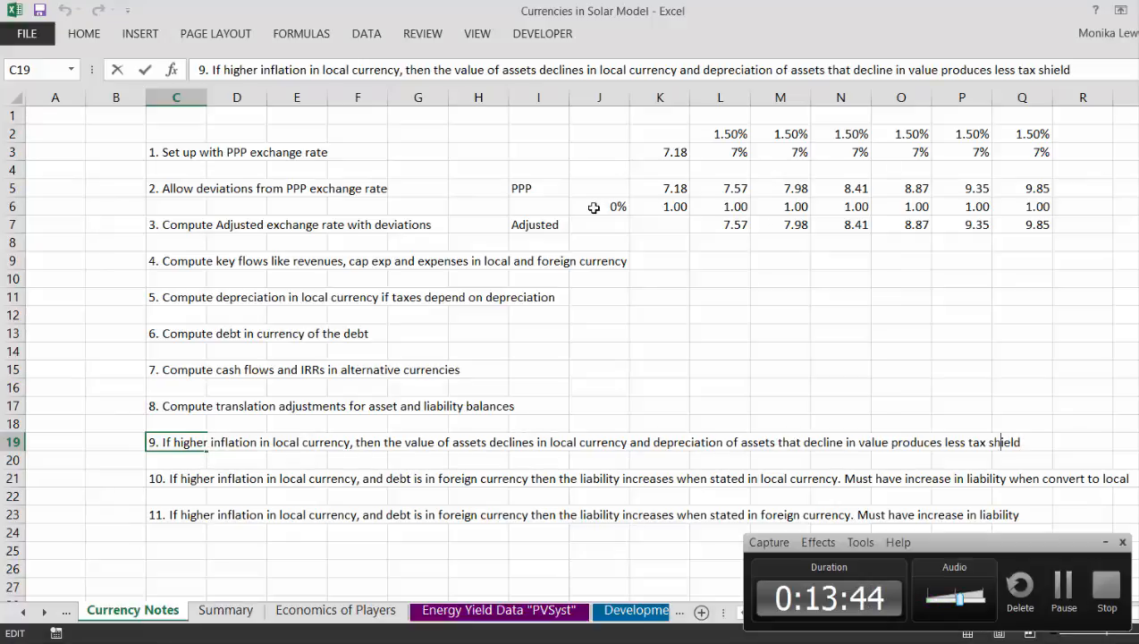
key(ctrl+Left)
key(ctrl+Left)
key(ctrl+Left)
key(ctrl+Left)
key(ctrl+Left)
key(Left)
key(Left)
key(Left)
key(Left)
key(Left)
key(Left)
key(Left)
key(Left)
key(Left)
key(Left)
key(Left)
key(Left)
key(Left)
key(Left)
key(Left)
key(Left)
key(Left)
key(Left)
key(Left)
key(Left)
key(Left)
key(Left)
key(Left)
key(Left)
key(Left)
key(Left)
key(Left)
key(Left)
key(Left)
key(Left)
key(Left)
key(BackSpace)
key(BackSpace)
key(BackSpace)
key(BackSpace)
key(BackSpace)
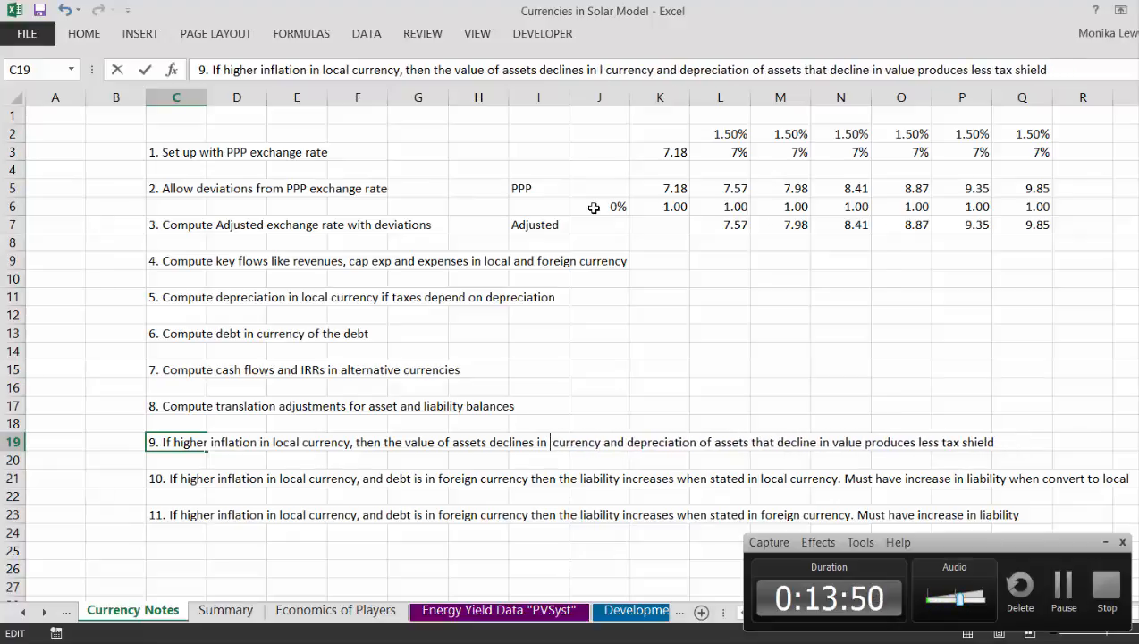
text(foreign)
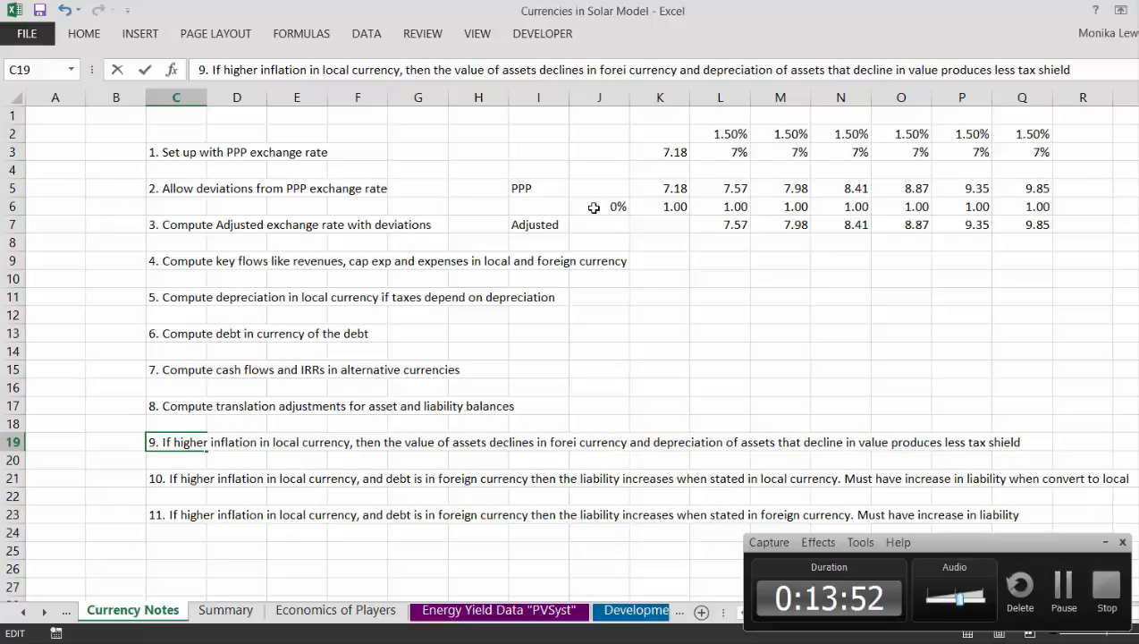
key(Return)
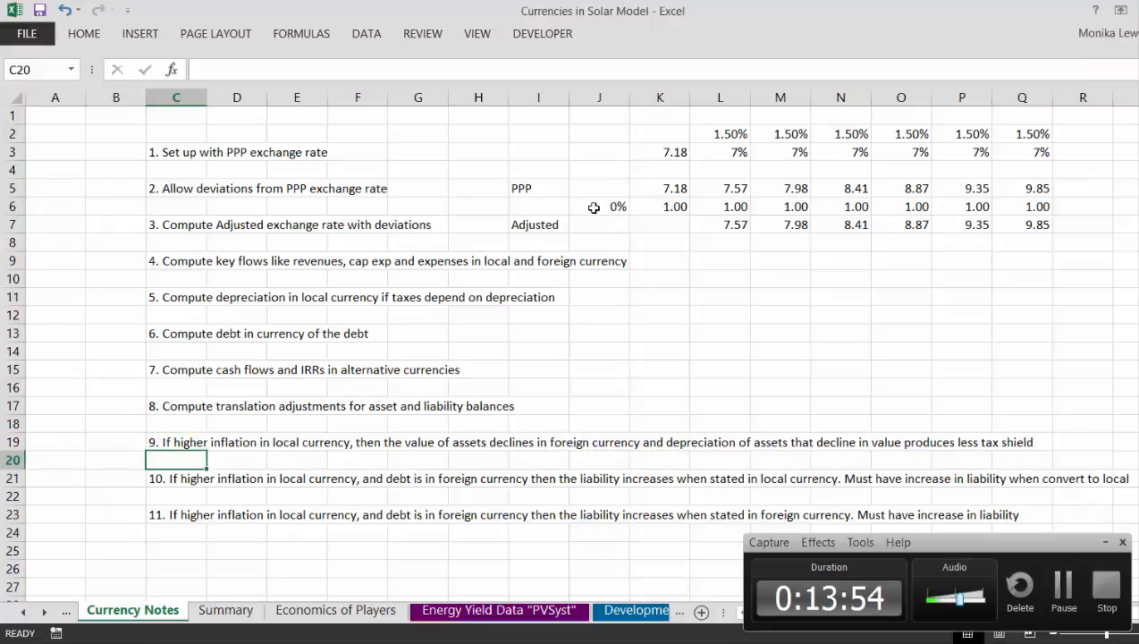
Step: Read the corrected note 9 and compare notes 10 and 11 on foreign-currency debt liabilities in C21 and C23
key(Up)
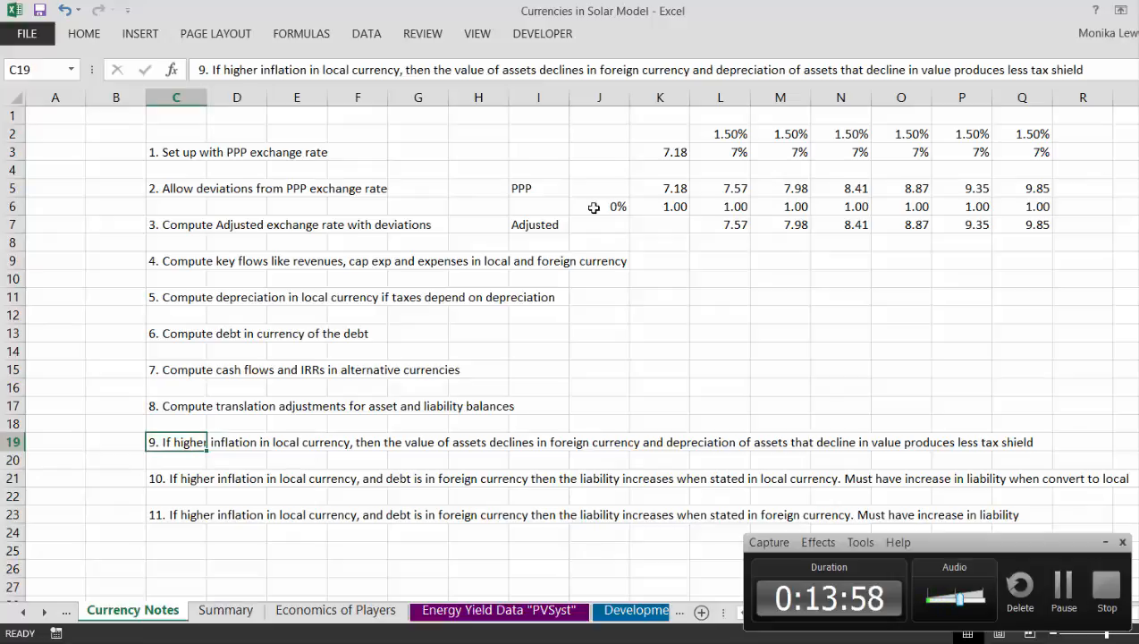
key(Down)
key(Down)
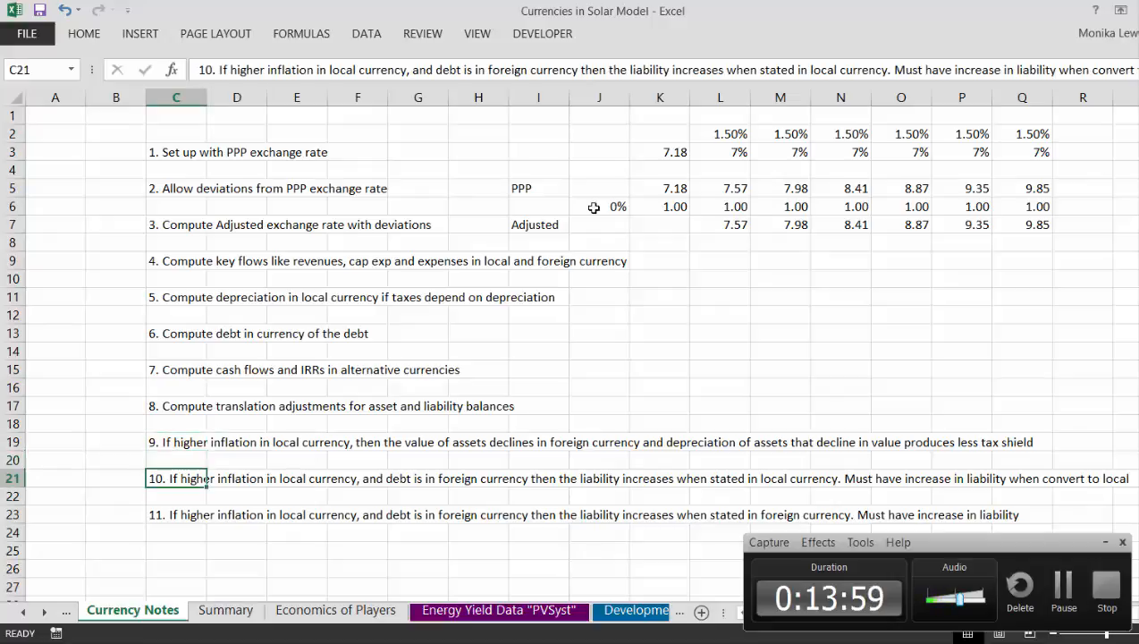
click(1107, 544)
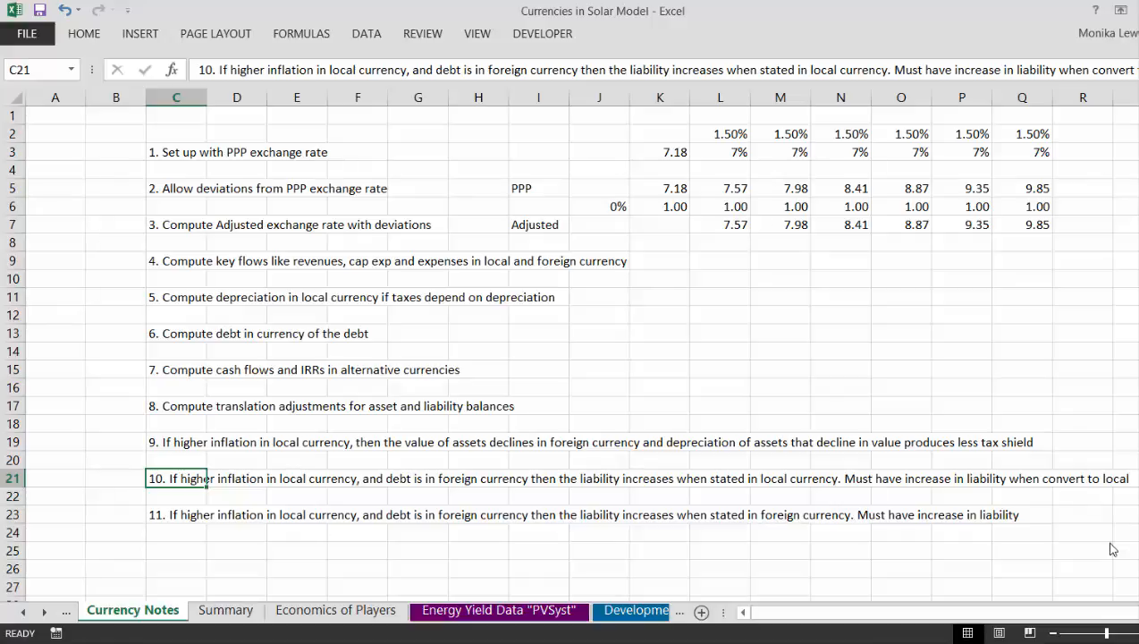
key(Down)
key(Down)
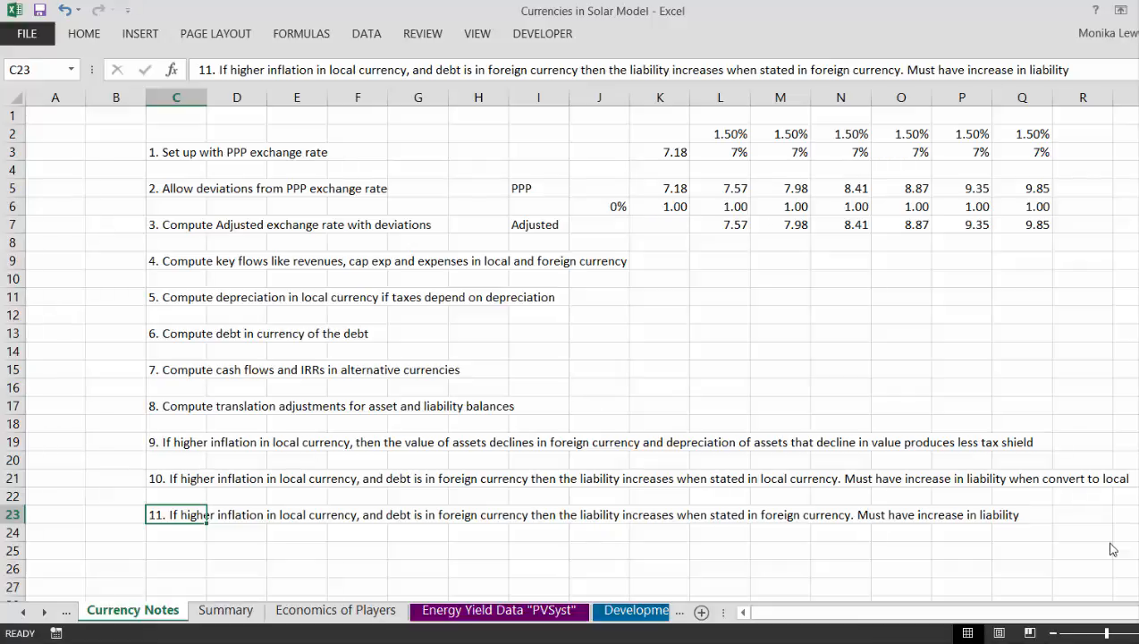
key(Up)
key(Up)
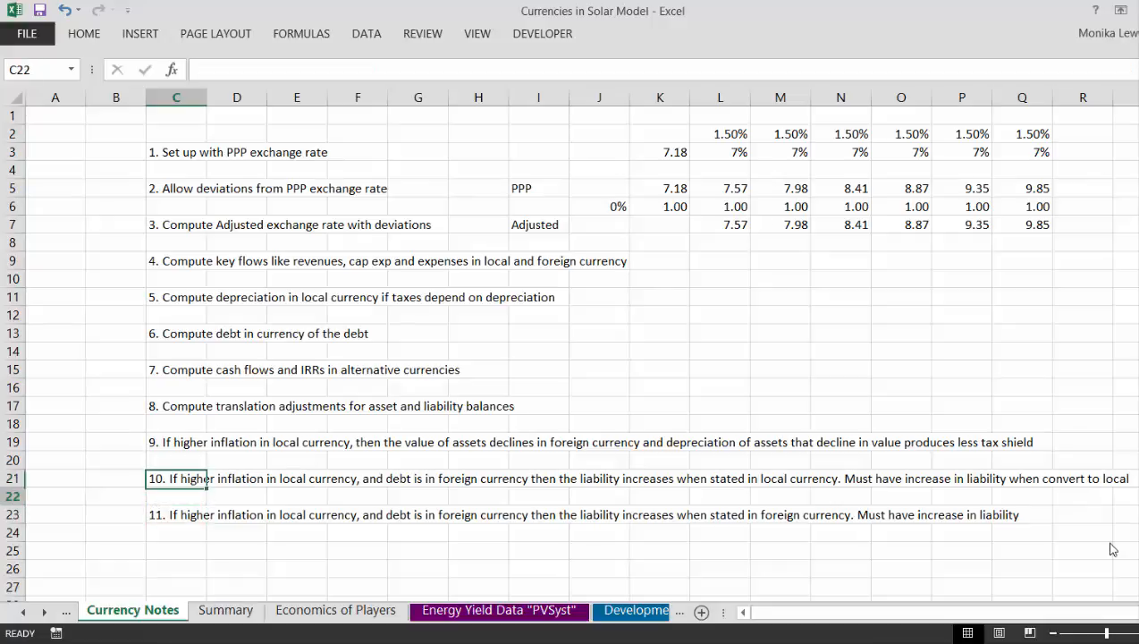
key(Down)
key(Down)
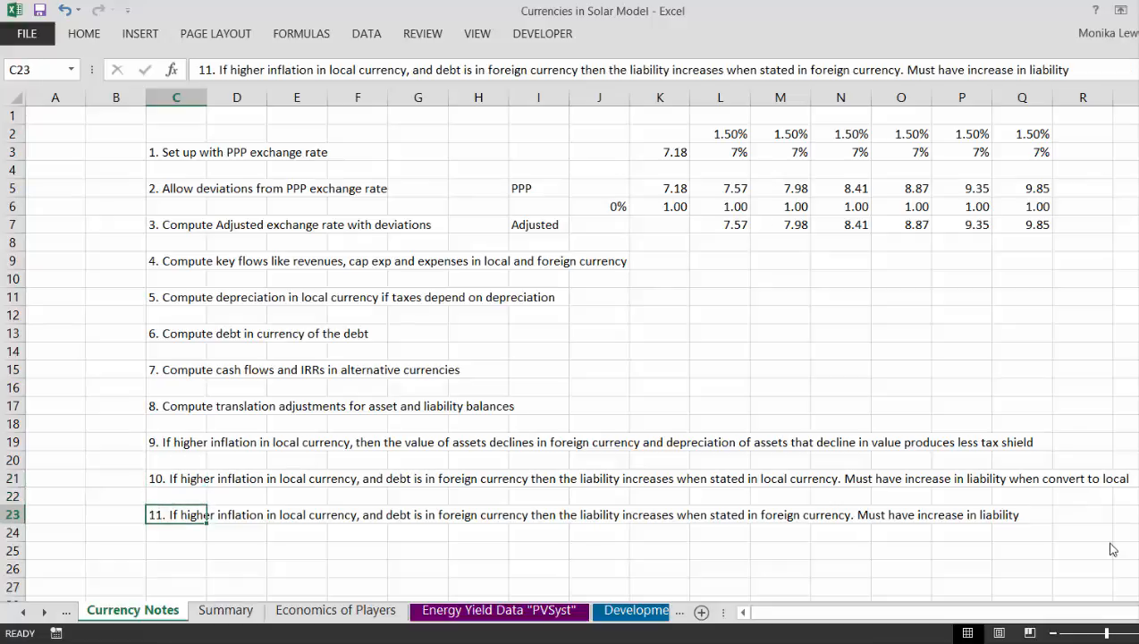
Step: Change the last sentence of note 11 in C23 to "Must have decrease in liability"
key(F2)
key(BackSpace)
key(BackSpace)
key(BackSpace)
key(BackSpace)
key(BackSpace)
key(BackSpace)
key(BackSpace)
key(BackSpace)
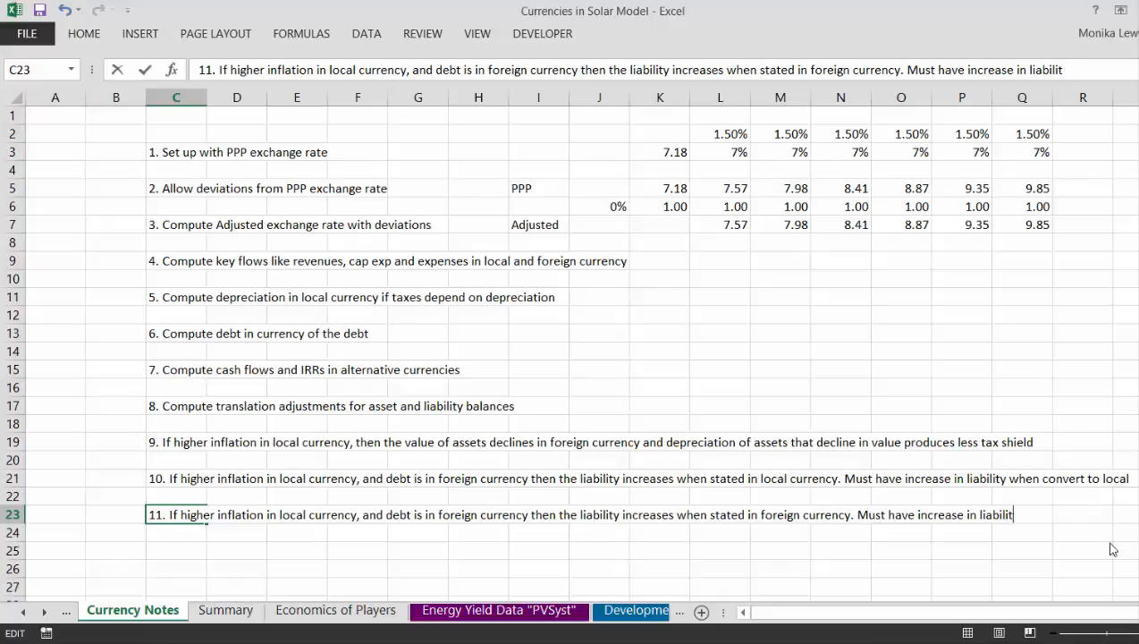
key(BackSpace)
key(BackSpace)
key(BackSpace)
key(BackSpace)
key(BackSpace)
key(BackSpace)
key(BackSpace)
key(BackSpace)
key(BackSpace)
key(BackSpace)
key(BackSpace)
key(BackSpace)
key(BackSpace)
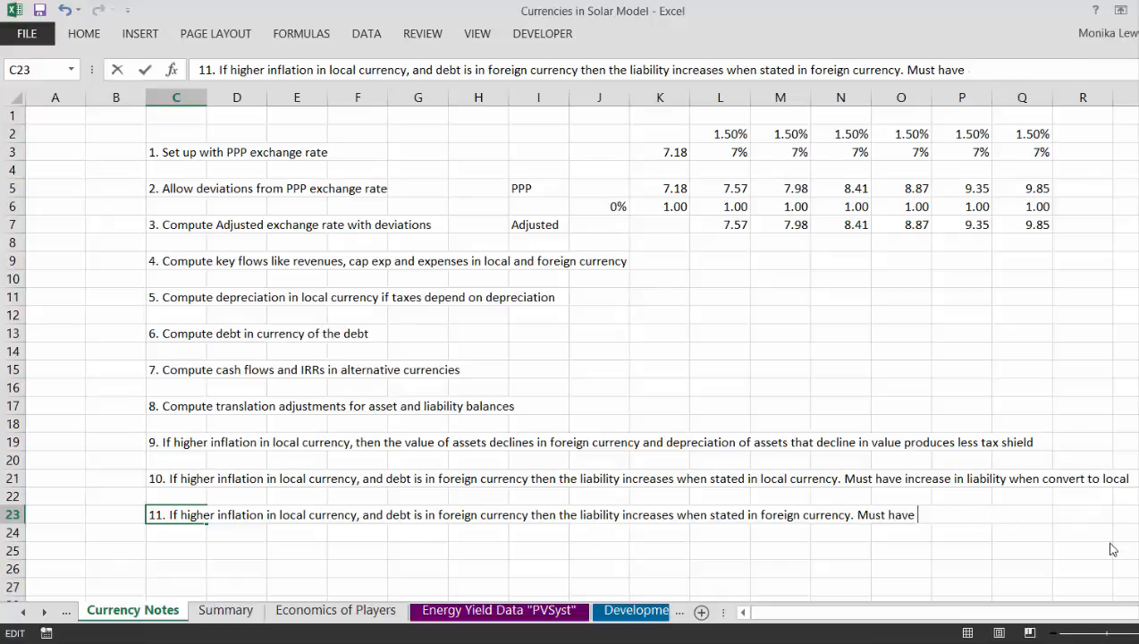
text(decreas)
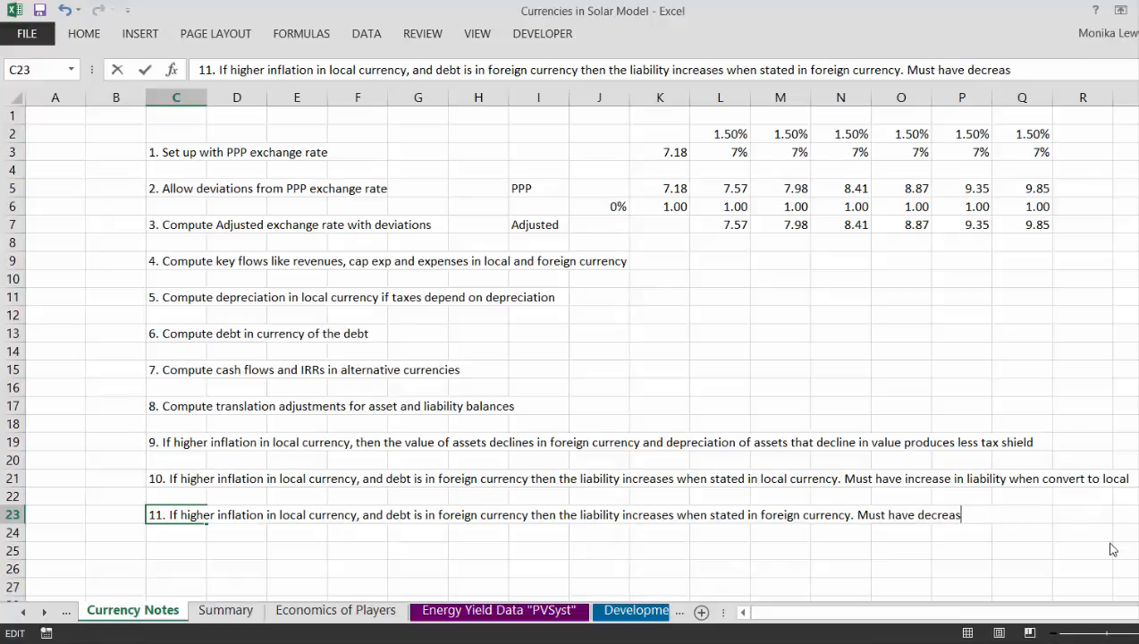
text(e in liability)
key(Return)
Step: Add the note "12. Should make financial statements in both currencies" in C25
key(Return)
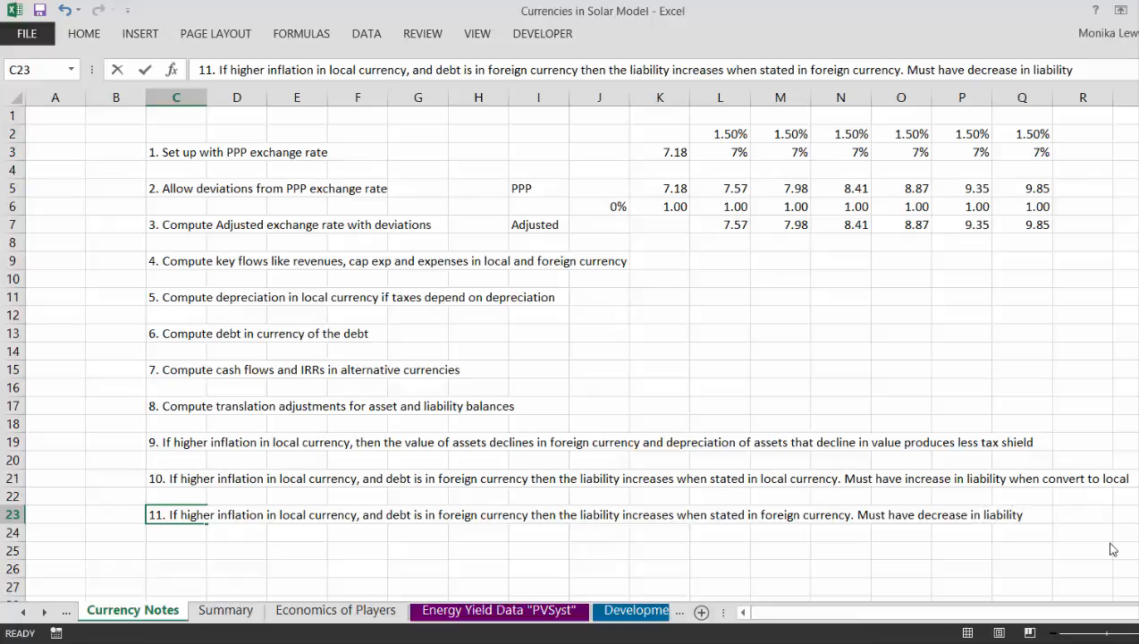
text(12.)
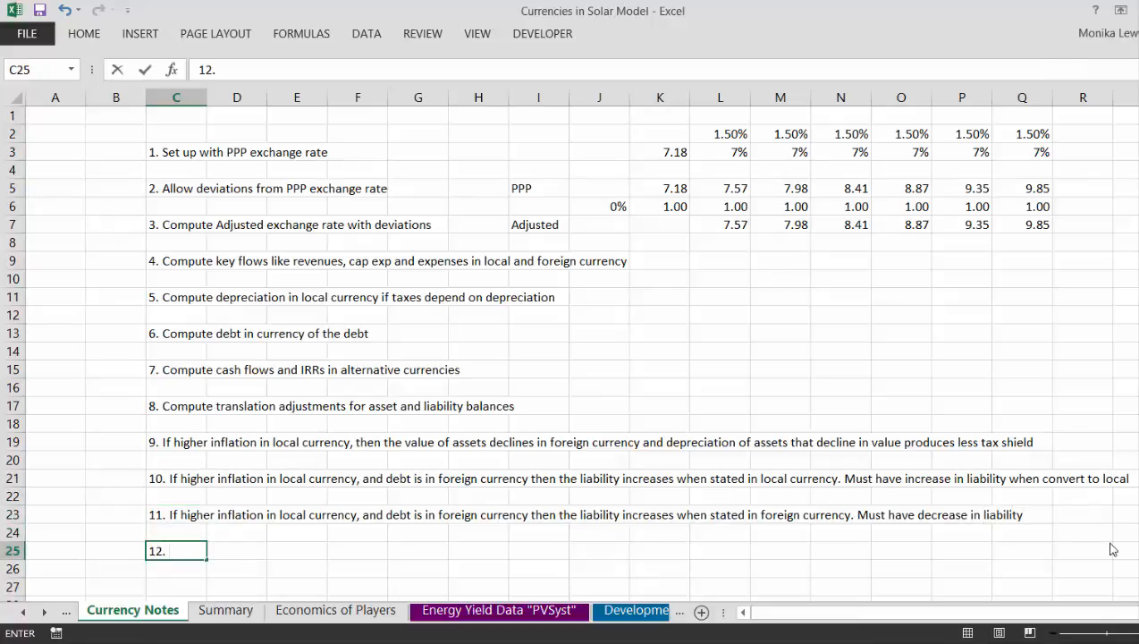
text( Should be)
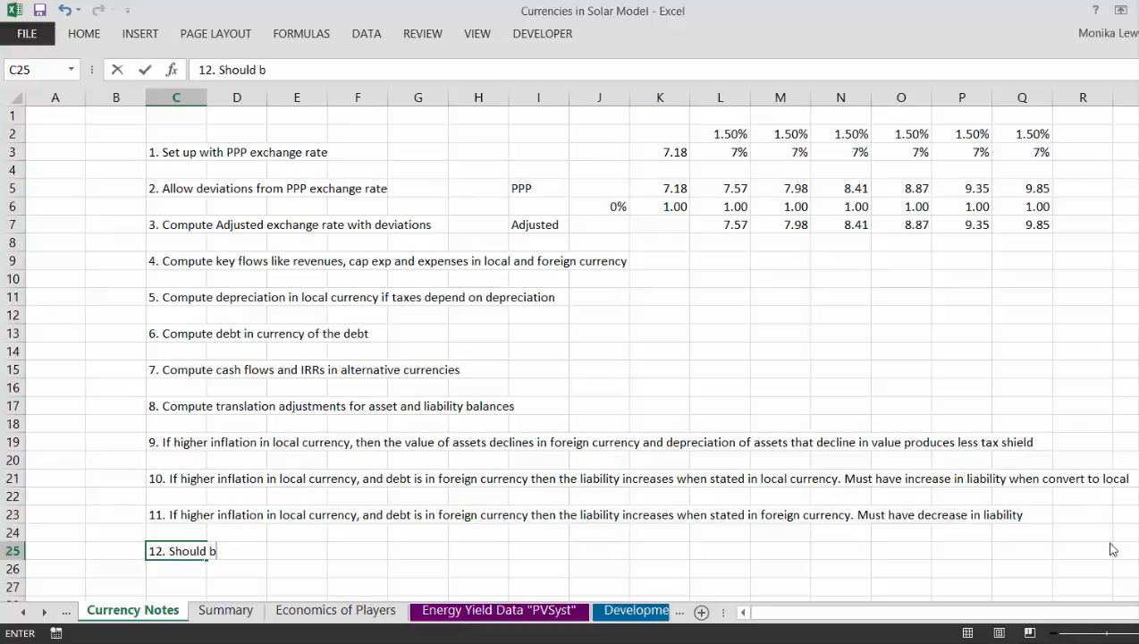
key(BackSpace)
key(BackSpace)
text(make fina)
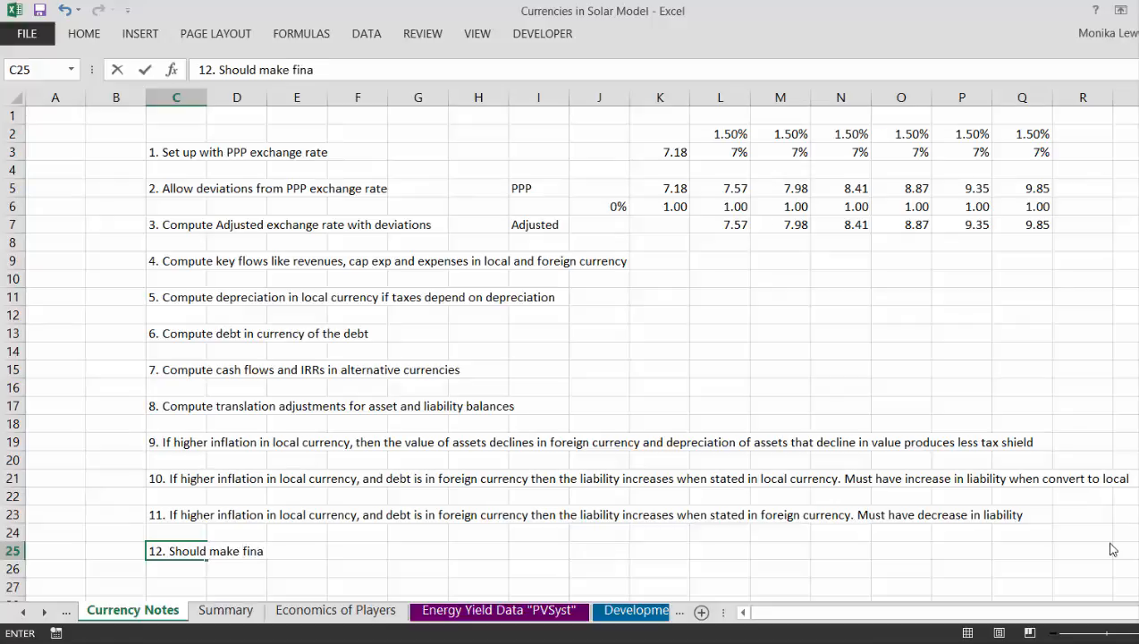
text(ncial state)
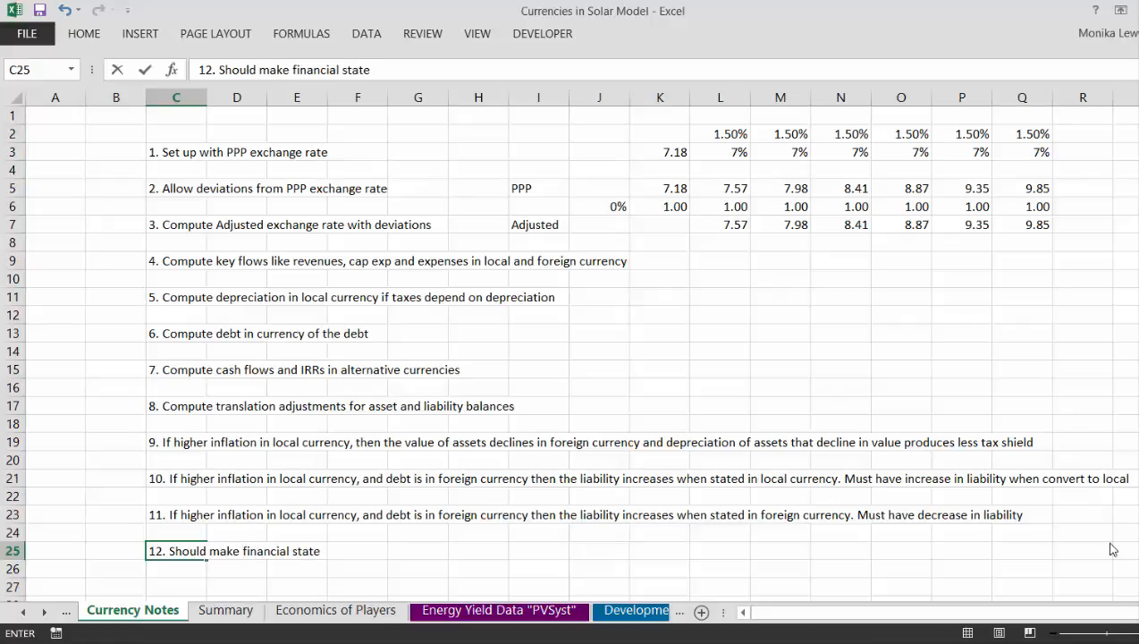
text(ments in both)
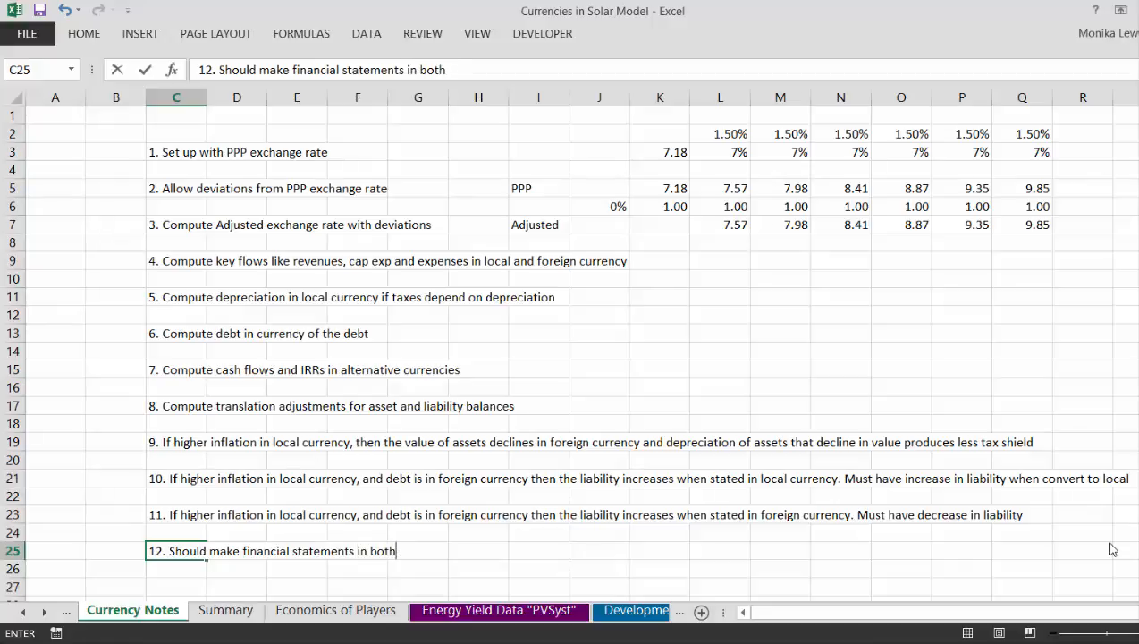
text( currencies)
key(Return)
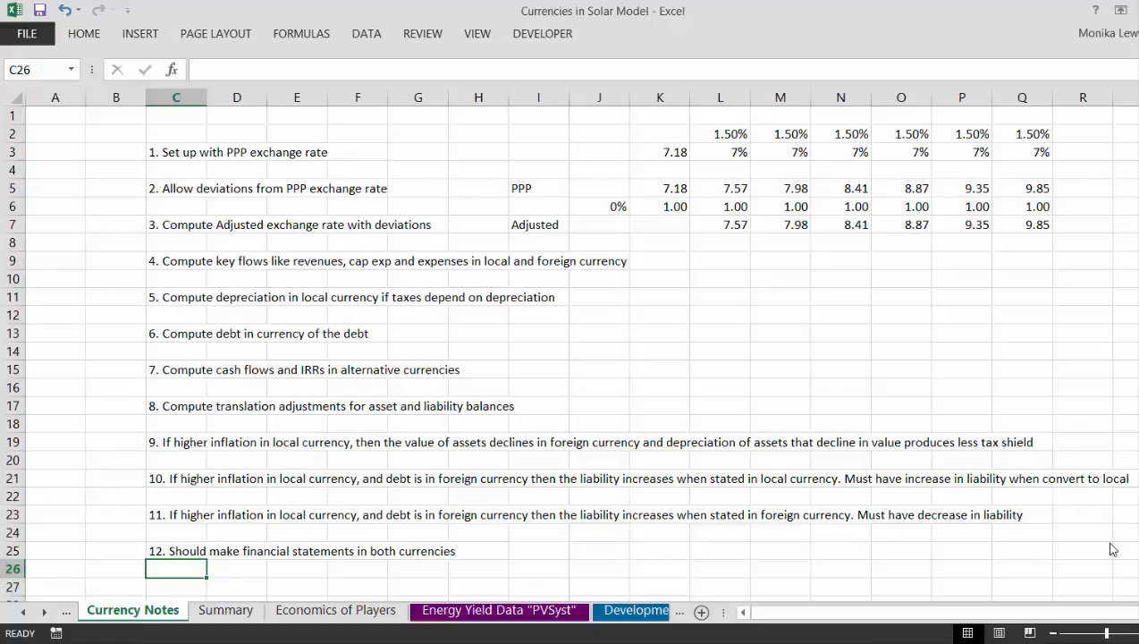
Step: Go from Currency Notes past the Assumptions sheet to the Sensitivity Factors sheet
key(ctrl+Page_Down)
key(ctrl+Page_Down)
key(ctrl+Page_Down)
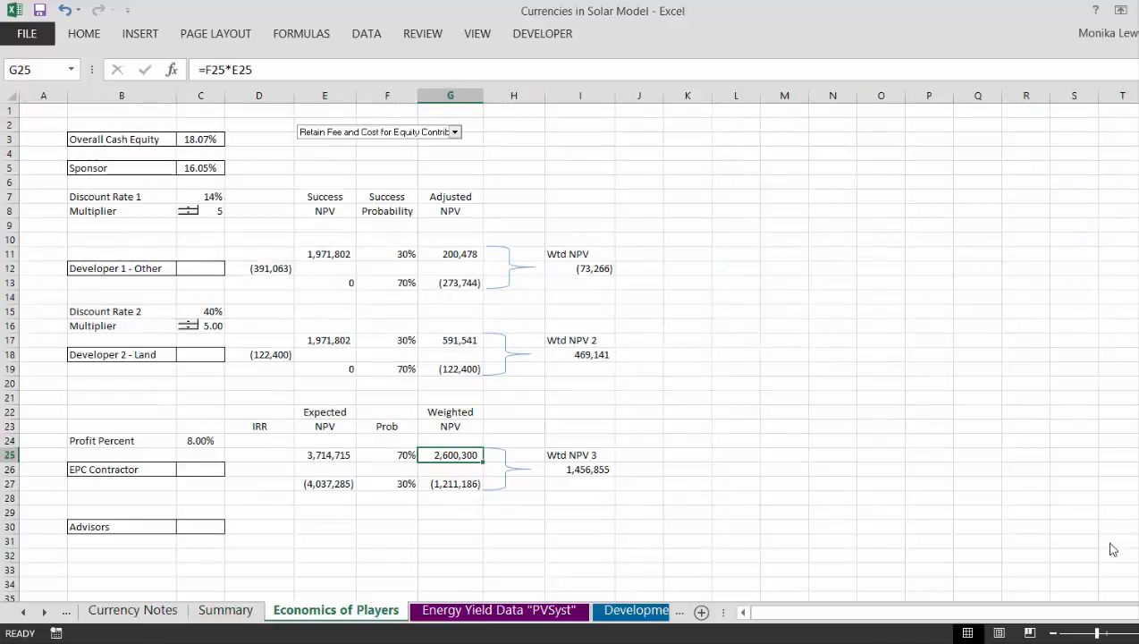
key(ctrl+Page_Down)
key(ctrl+Page_Down)
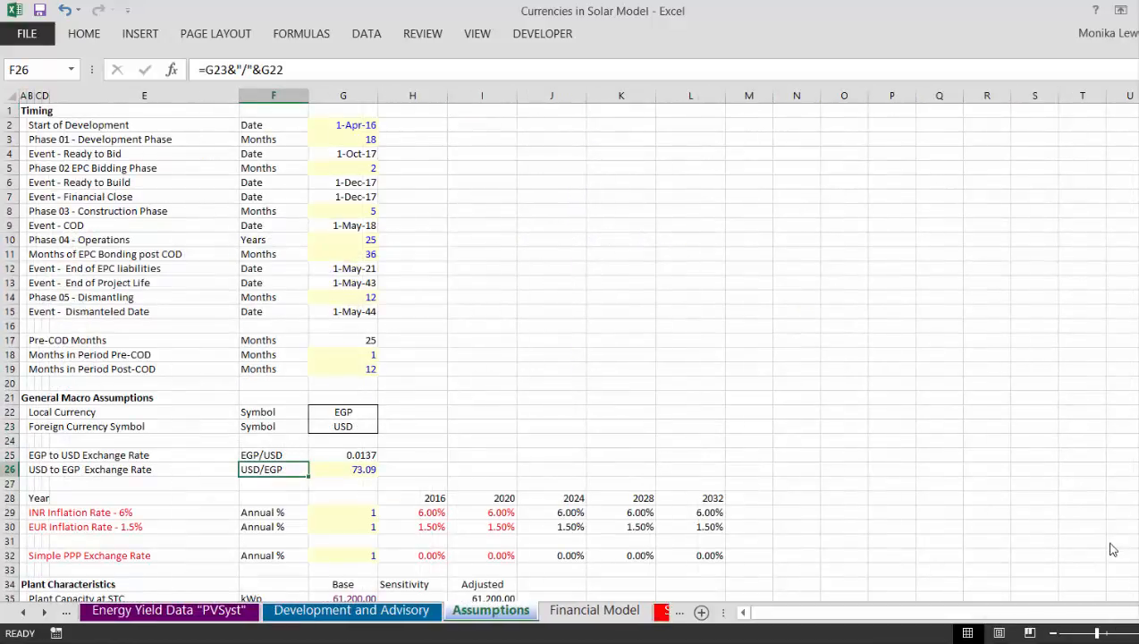
key(ctrl+Page_Down)
key(ctrl+Page_Down)
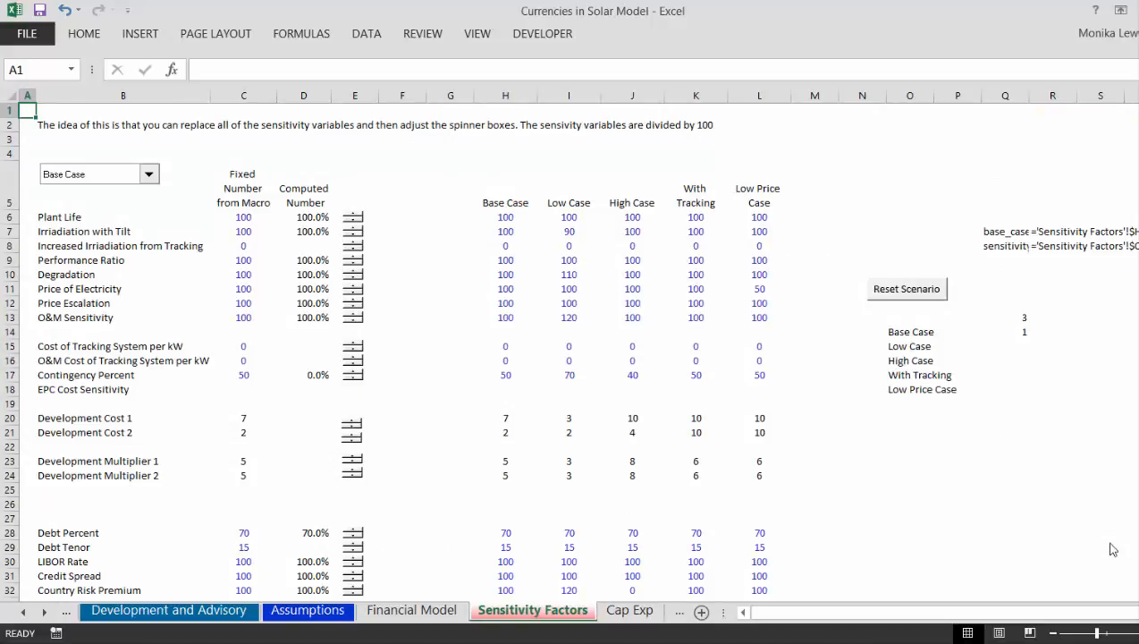
Step: Examine the INR and EUR inflation scenarios and the PPP exchange rate deviation scenarios in rows 41 to 66
key(Down)
key(Down)
key(Down)
key(Down)
key(Down)
key(Down)
key(Down)
key(Down)
key(Down)
key(Down)
key(Down)
key(Down)
key(Down)
key(Down)
key(Down)
key(Down)
key(Down)
key(Down)
key(Down)
key(Down)
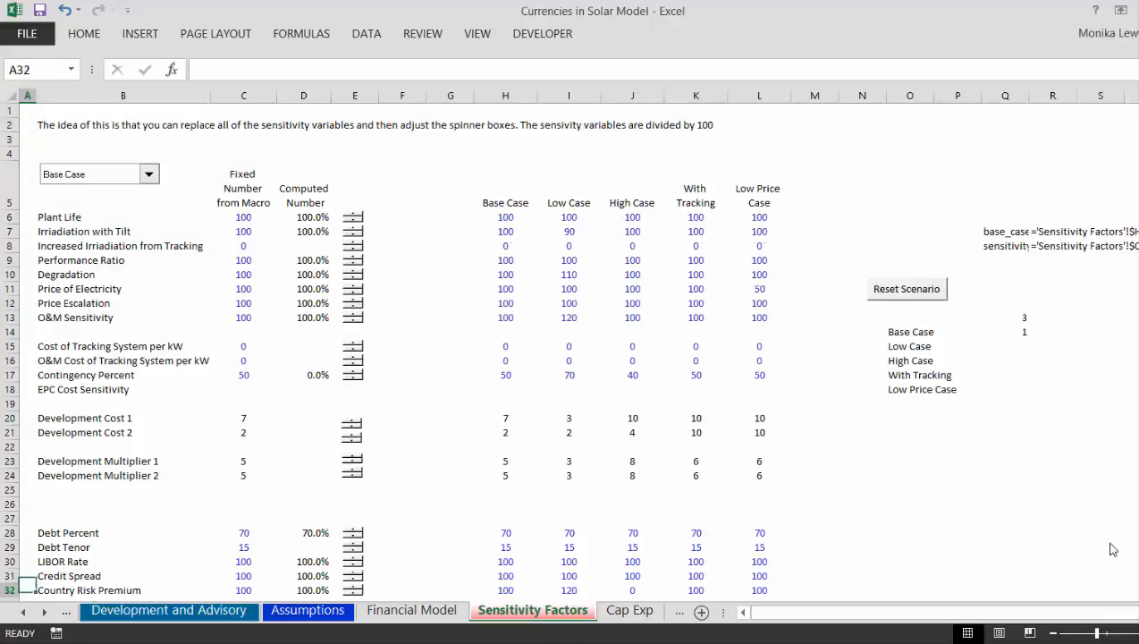
key(Down)
key(Down)
key(Down)
key(Down)
key(Down)
key(Down)
key(Down)
key(Down)
key(Down)
key(Down)
key(Down)
key(Down)
key(Down)
key(Down)
key(Down)
key(Down)
key(Down)
key(Down)
key(Down)
key(Down)
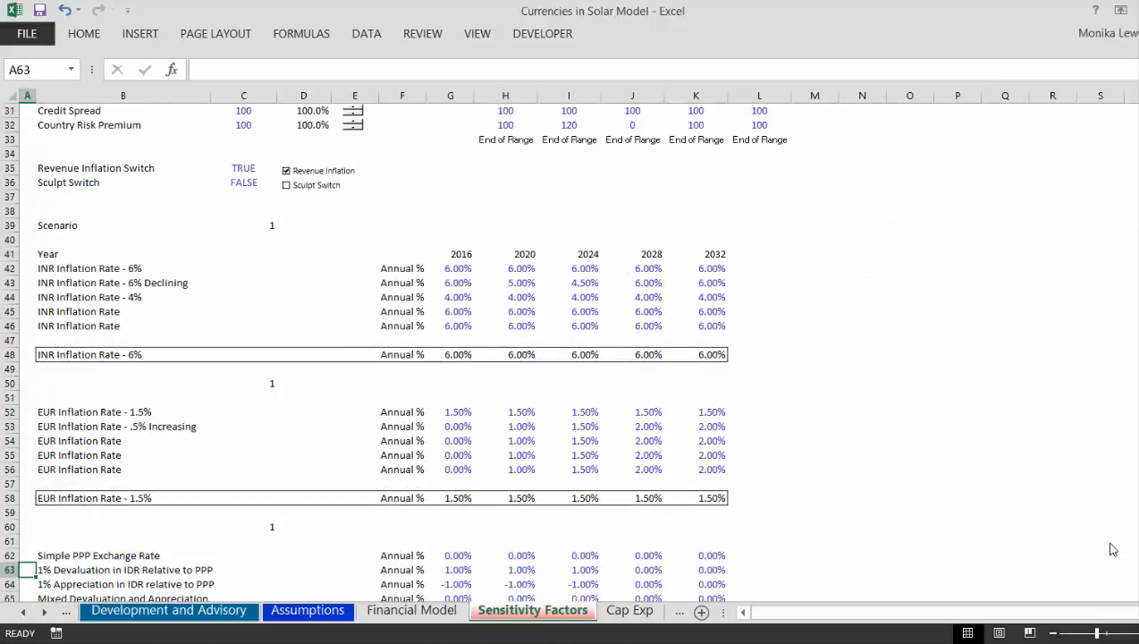
key(Down)
key(Down)
key(Down)
key(Down)
key(Up)
key(Up)
key(Up)
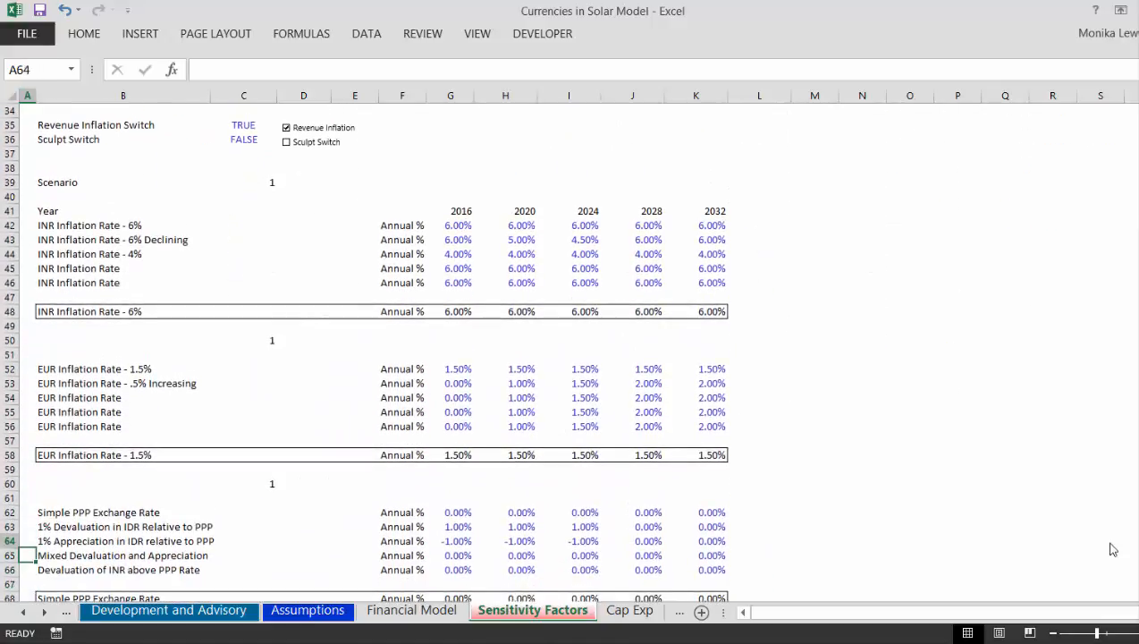
key(Up)
key(Up)
key(Up)
key(Up)
key(Up)
key(Up)
key(Up)
key(Up)
key(Up)
key(Up)
key(Up)
key(Up)
key(Up)
key(Up)
key(Up)
key(Up)
key(Up)
key(Up)
key(Up)
key(Up)
key(Right)
key(Down)
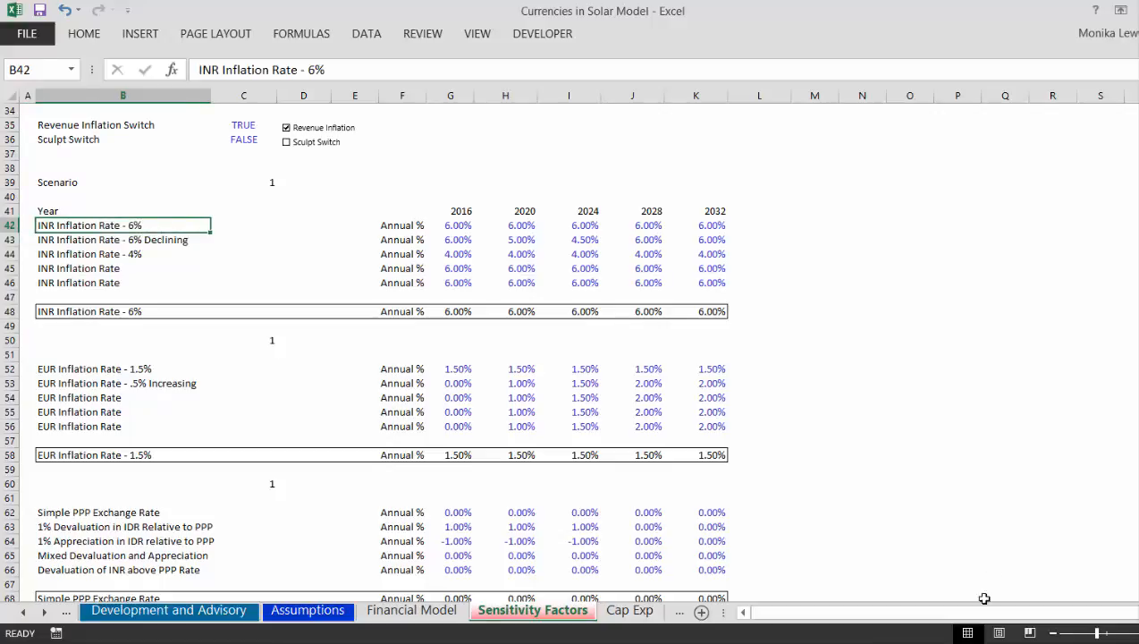
click(676, 642)
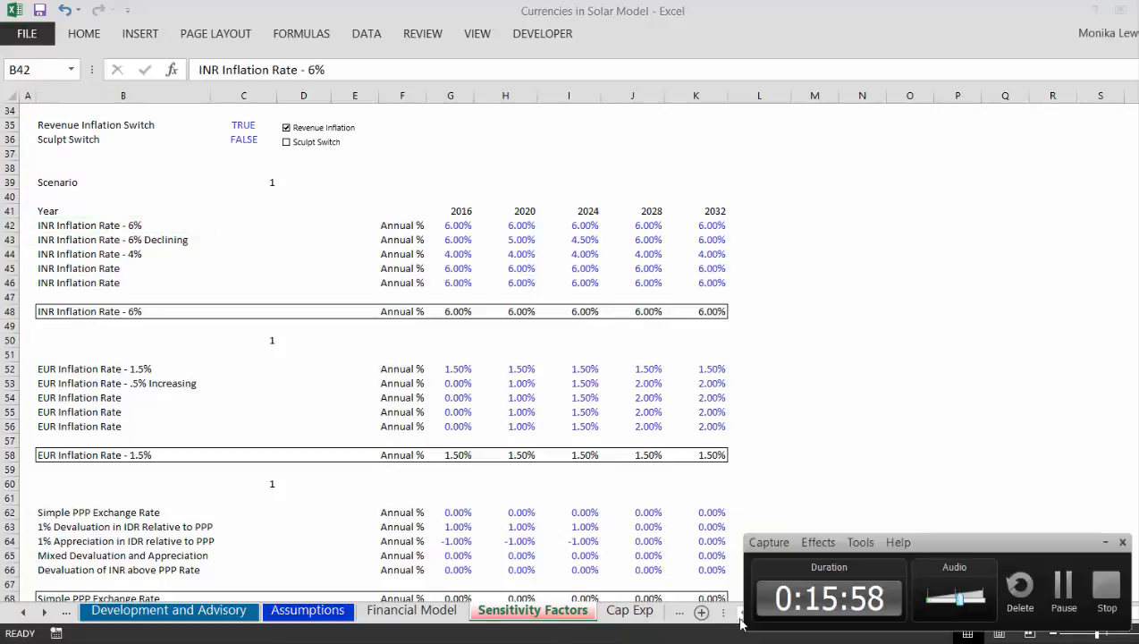
click(1064, 594)
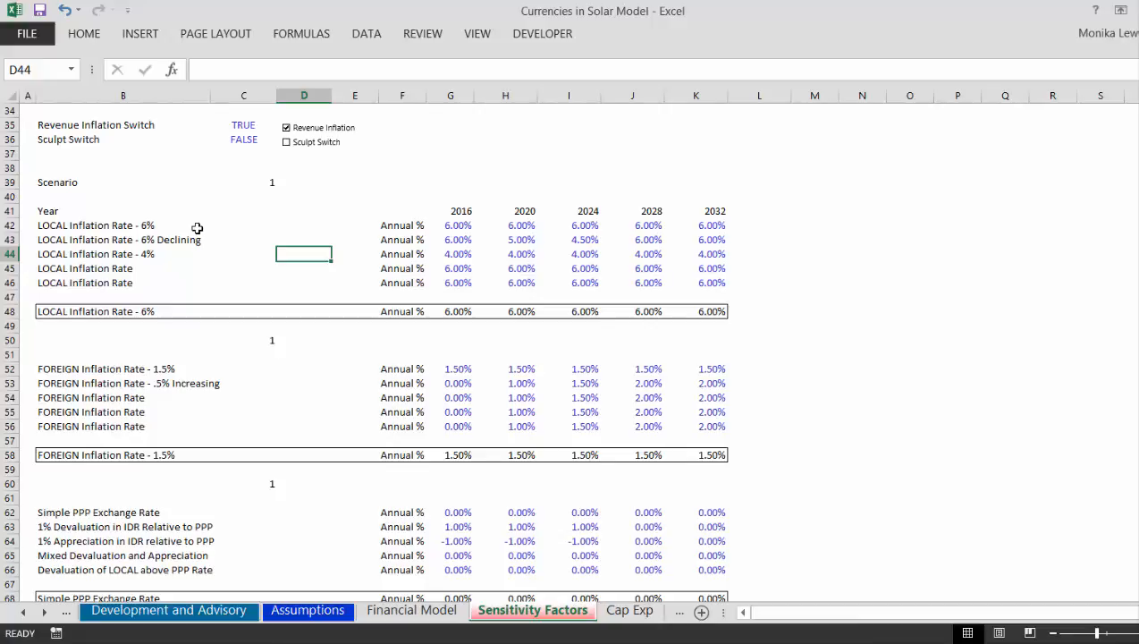
Step: Review the LOCAL inflation rate scenario names in B42 to B46
key(Up)
key(Left)
key(Left)
key(Left)
key(Up)
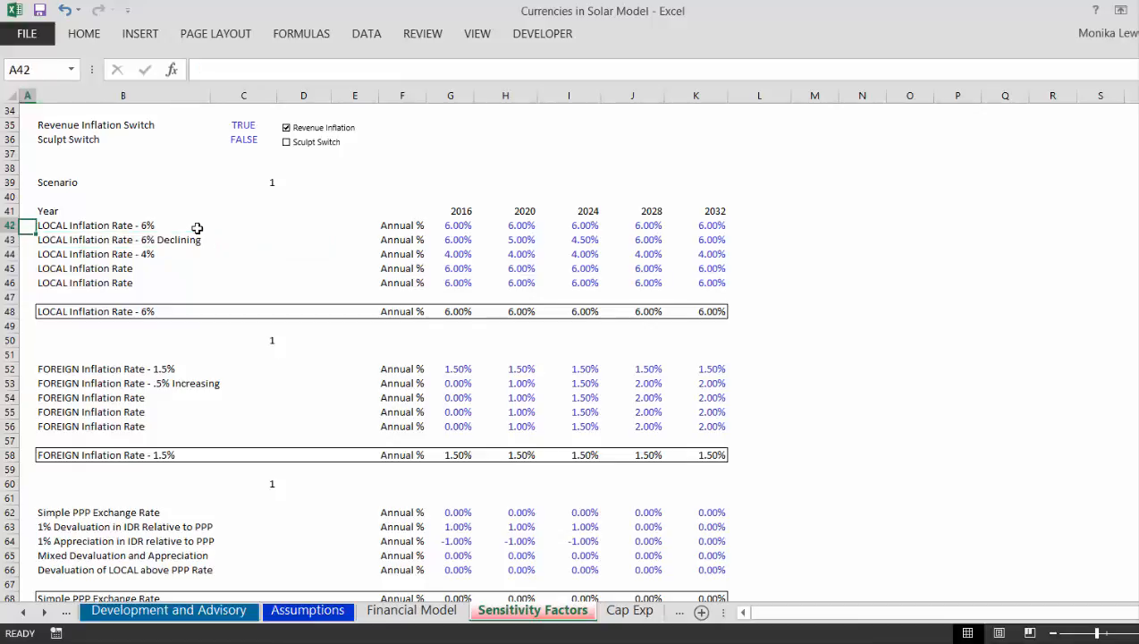
key(Right)
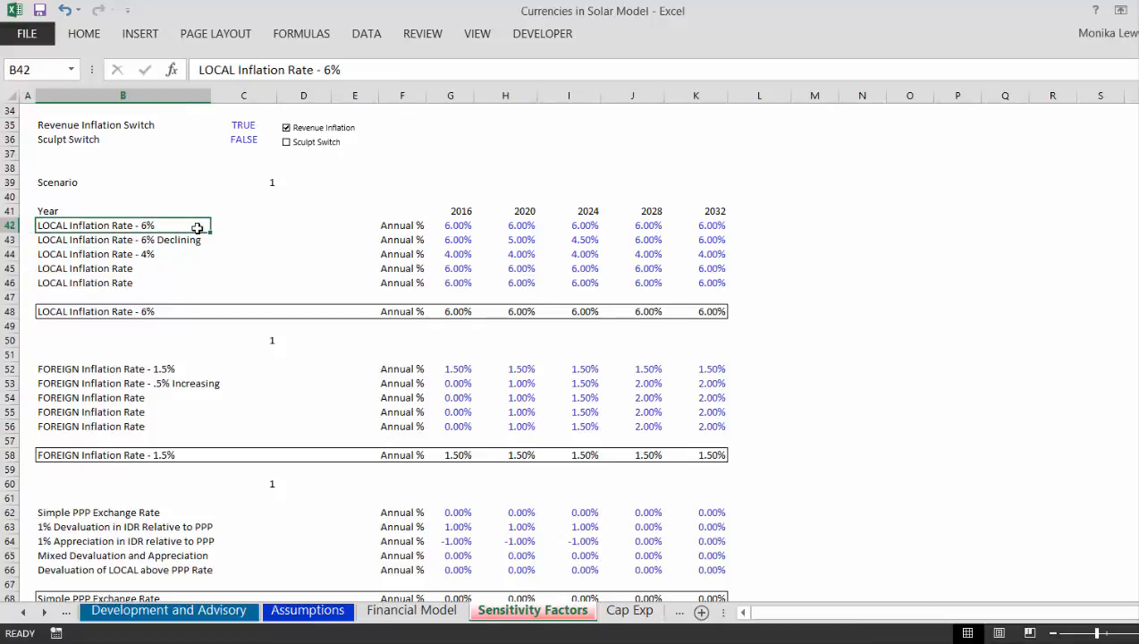
key(Down)
key(Down)
key(Down)
key(Up)
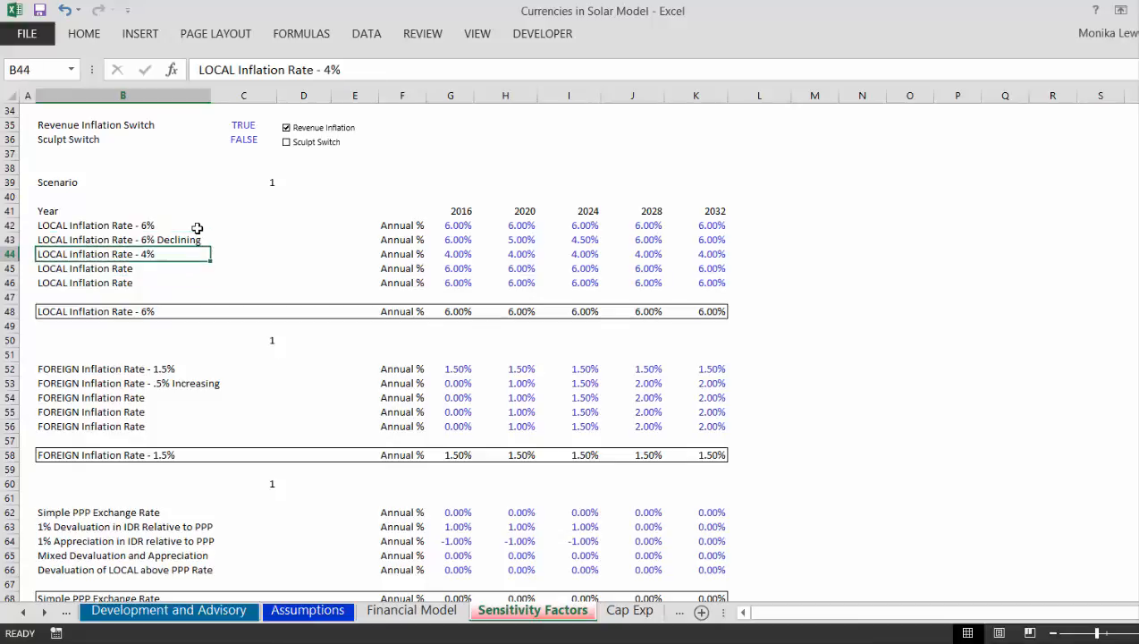
key(Down)
key(Right)
key(Right)
key(Right)
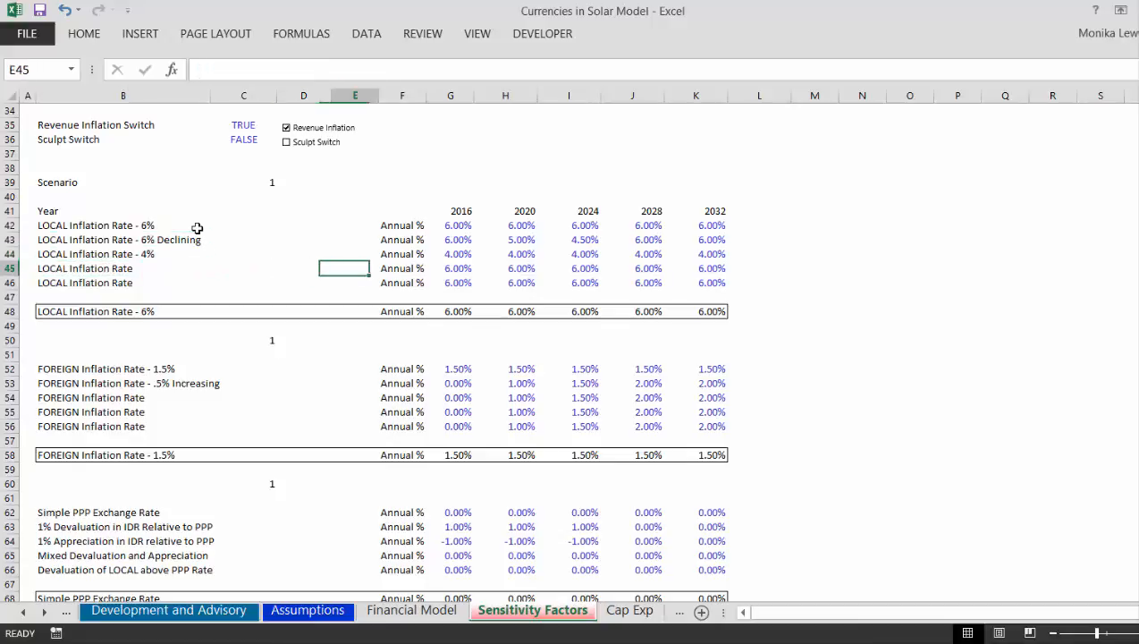
key(Up)
key(Up)
key(Up)
key(Left)
key(Left)
key(Left)
key(Left)
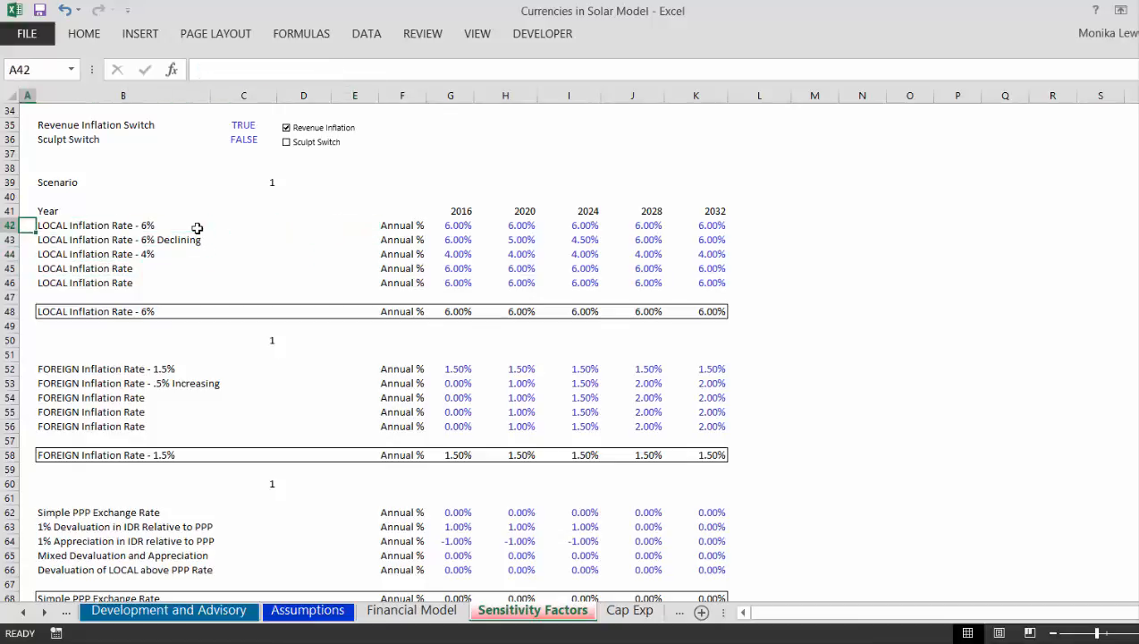
key(Right)
key(Down)
key(Down)
key(Down)
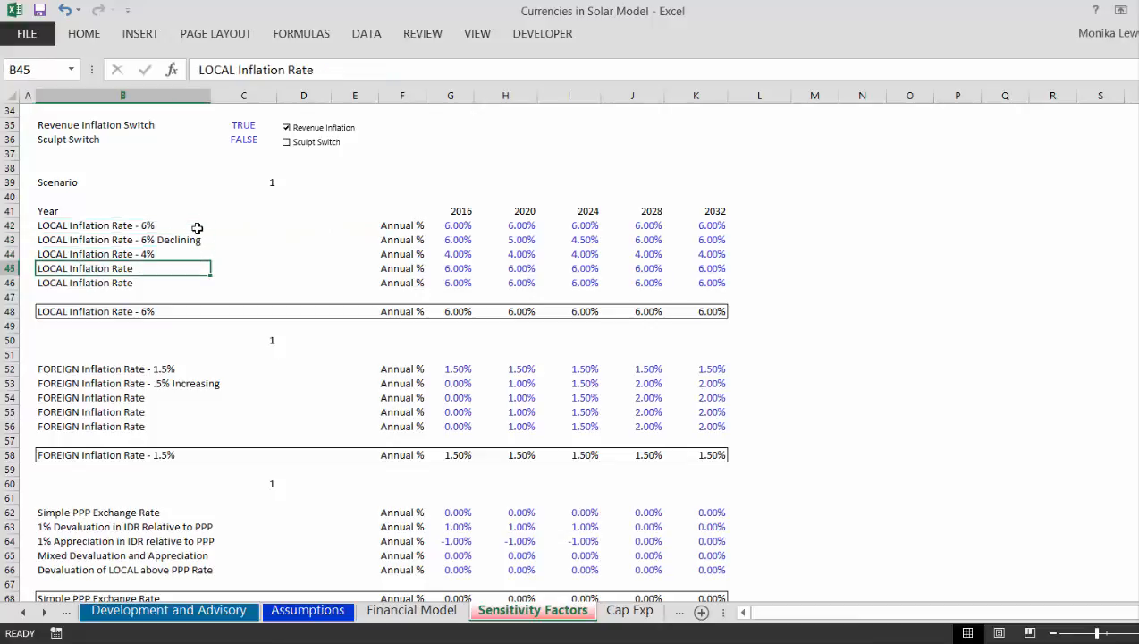
Step: Set the last LOCAL inflation rate scenario in row 46 to 1.5% for every year from 2016 to 2032
key(Down)
key(F2)
key(Return)
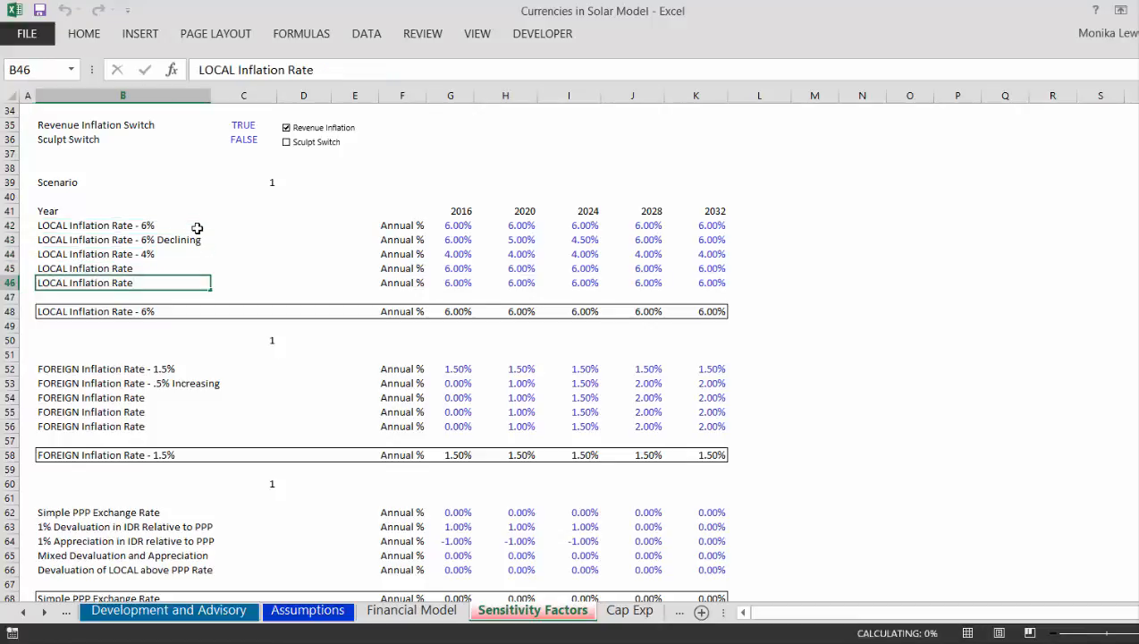
key(Up)
key(Right)
key(Right)
key(Right)
key(Right)
key(Right)
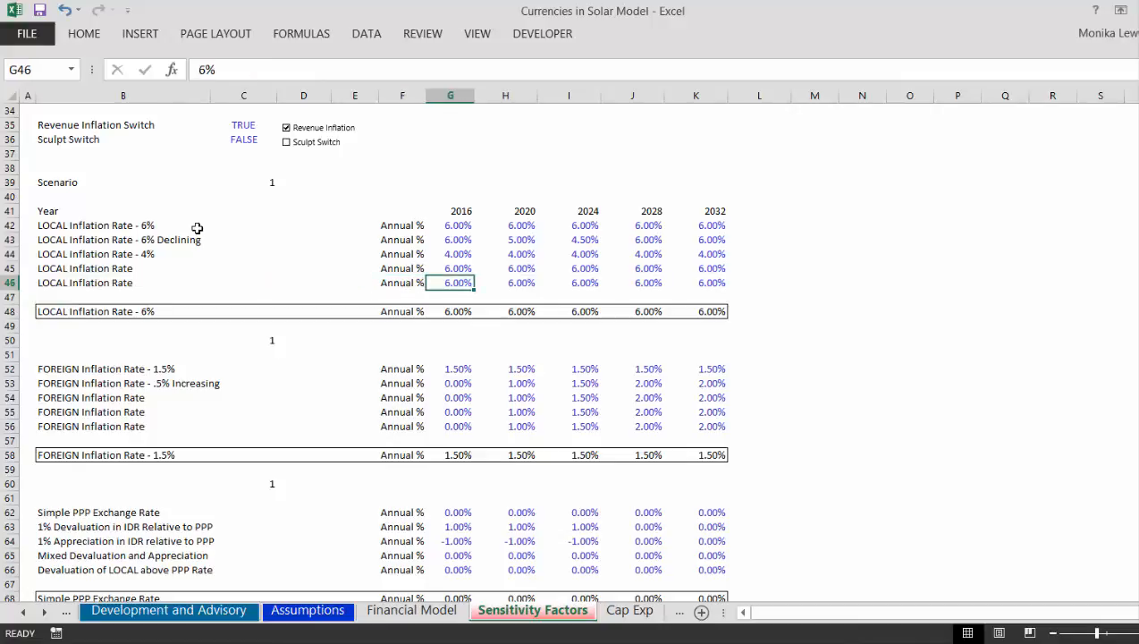
text(1.5)
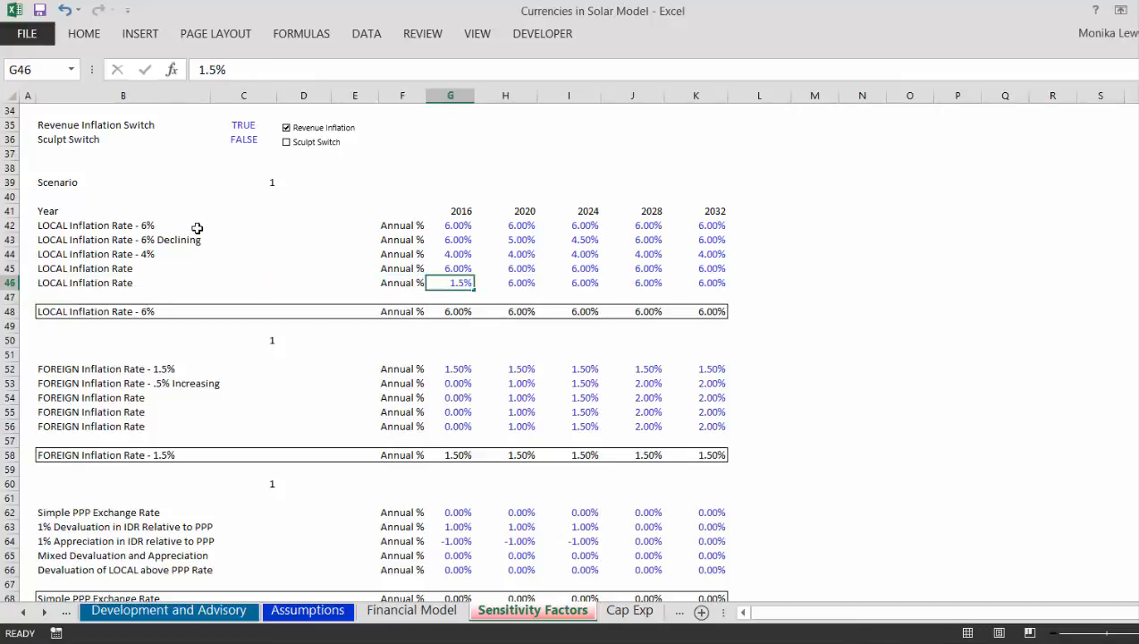
key(Return)
key(Up)
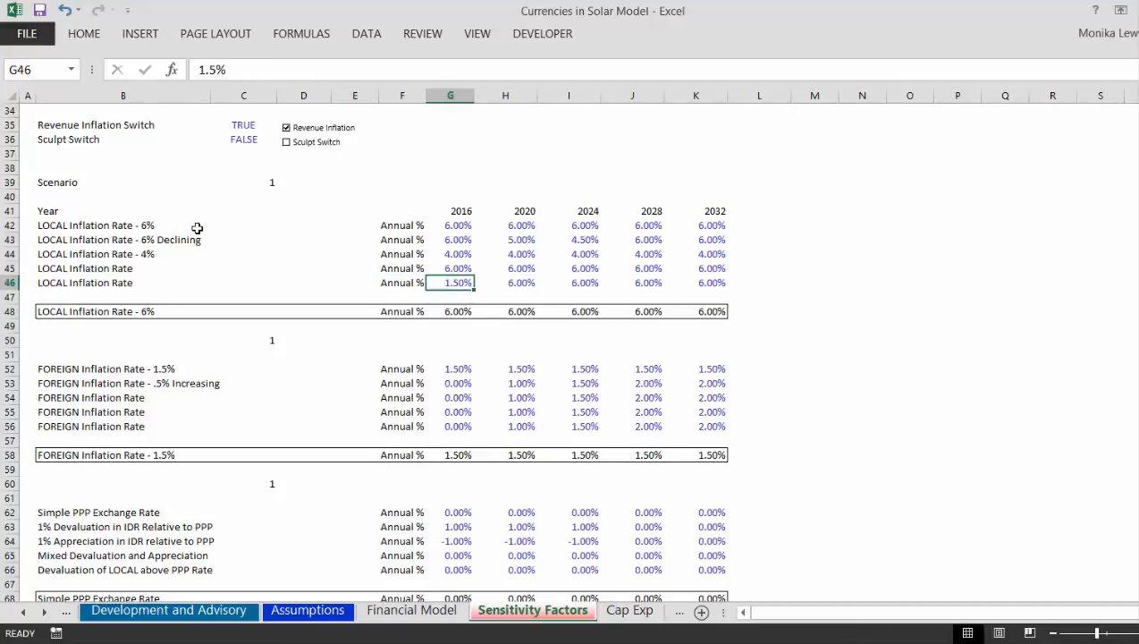
key(ctrl+shift+Right)
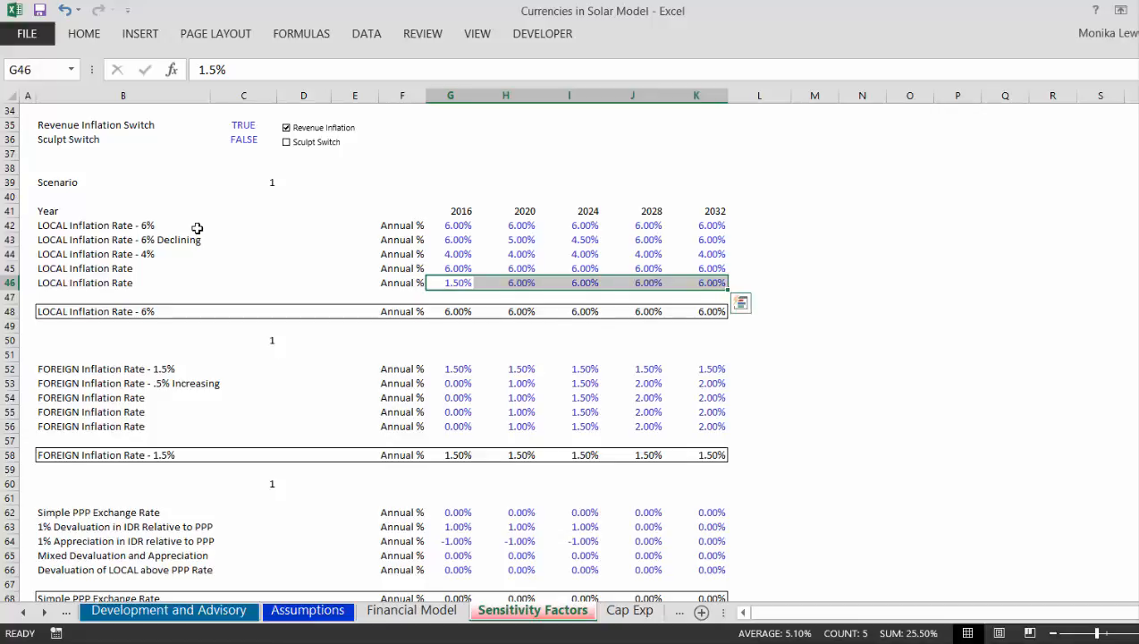
key(ctrl+r)
Step: Set the last FOREIGN inflation rate scenario in row 56 to 1.5% for every year from 2016 to 2032
key(ctrl+Down)
key(ctrl+Down)
key(ctrl+Down)
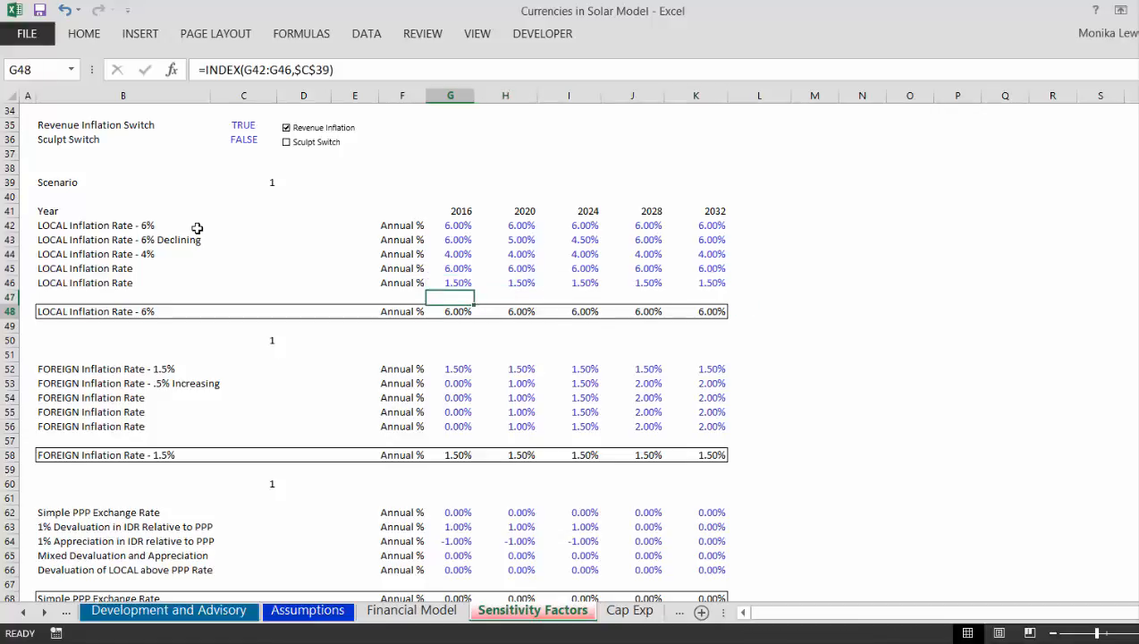
key(F2)
text(1.5)
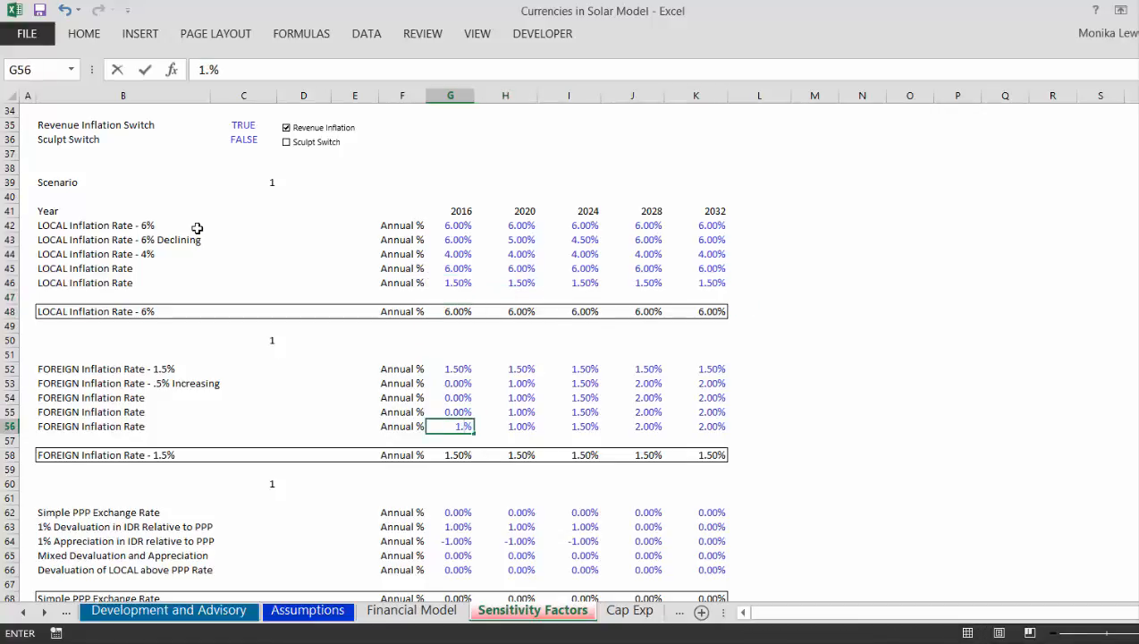
key(Return)
key(Up)
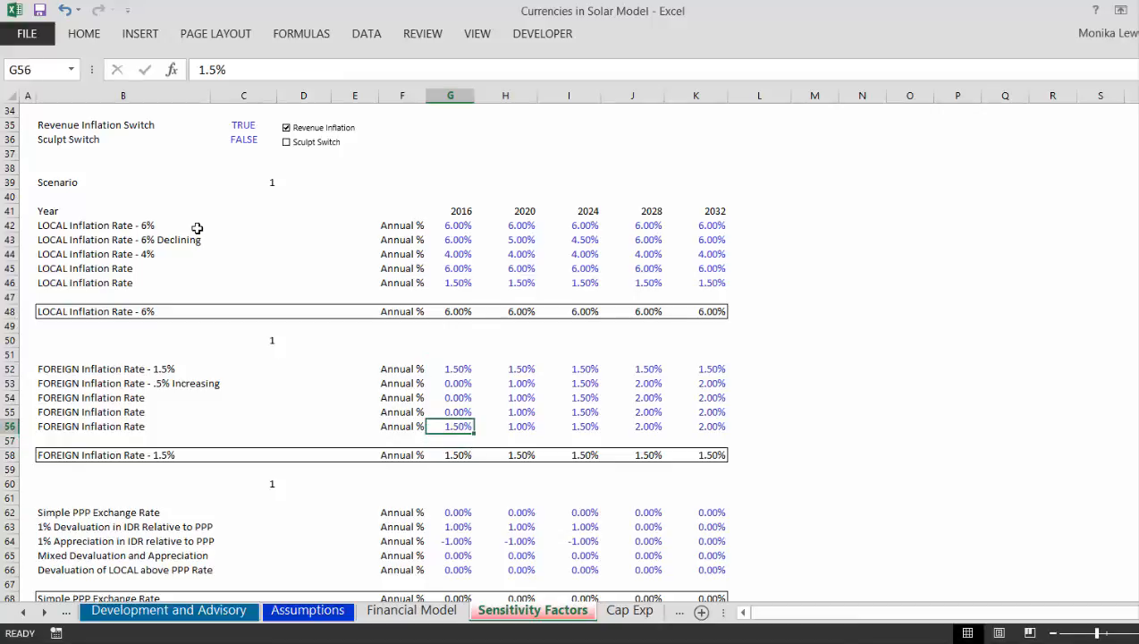
key(shift+Right)
key(shift+Right)
key(shift+Right)
key(shift+Right)
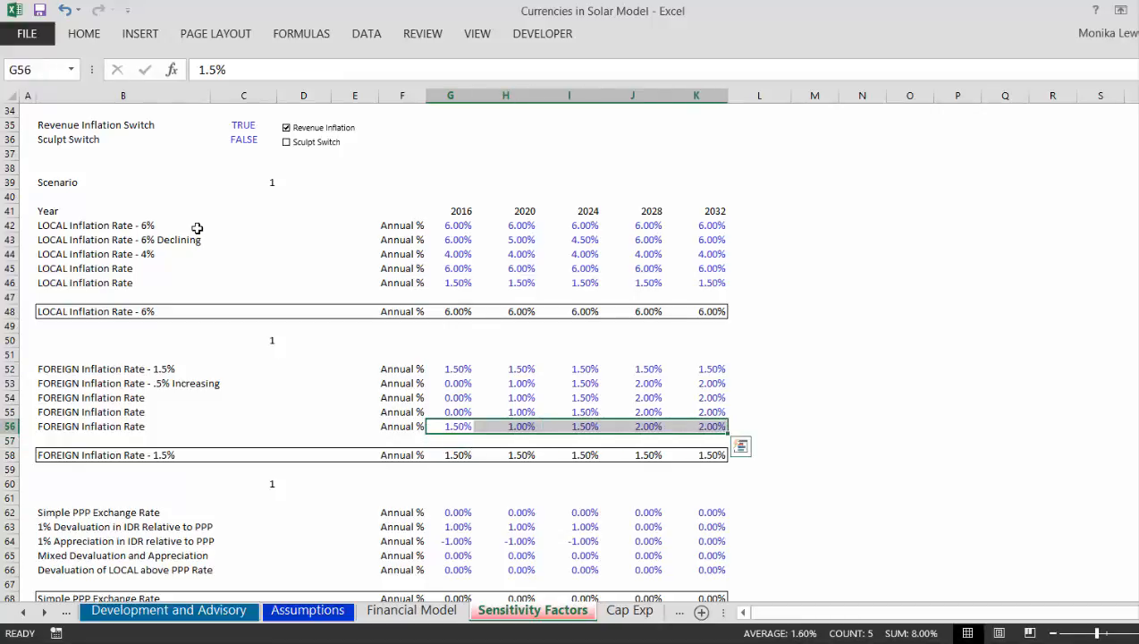
key(ctrl+r)
Step: Insert a combo box form control beside the first LOCAL inflation rate scenario in row 42, spanning columns C to E
key(Down)
key(Down)
key(Down)
key(Down)
key(Down)
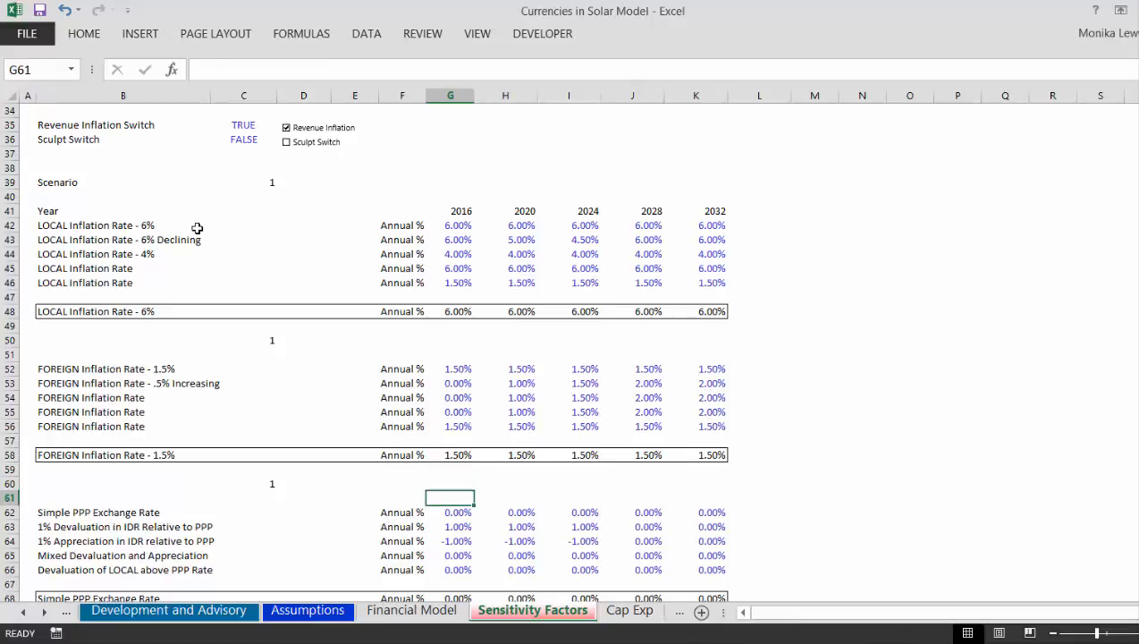
key(Down)
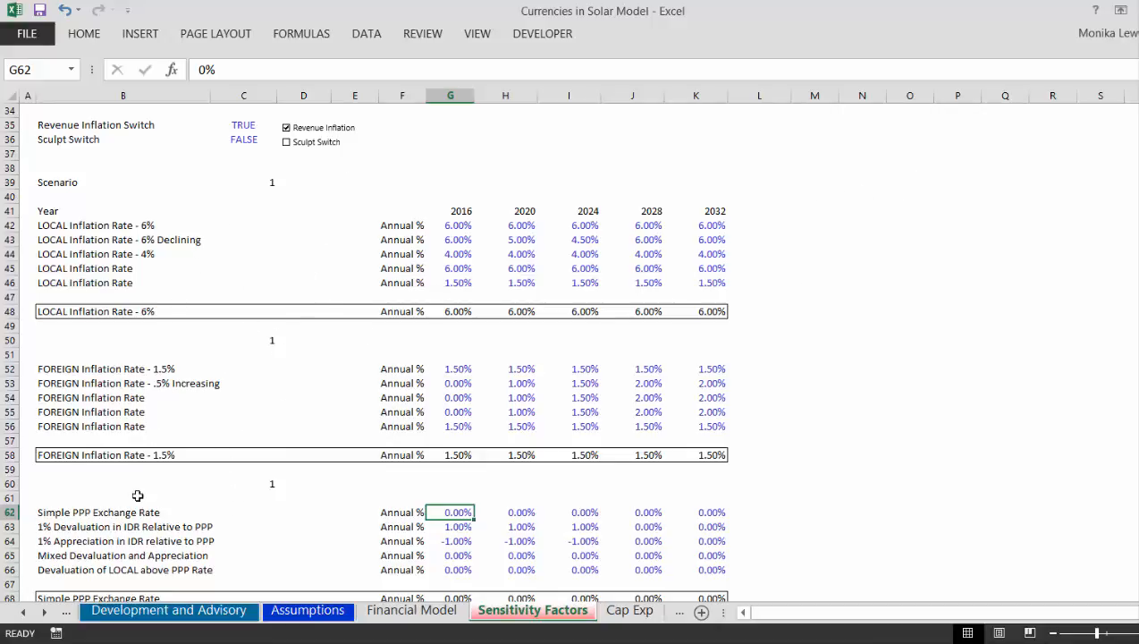
click(539, 34)
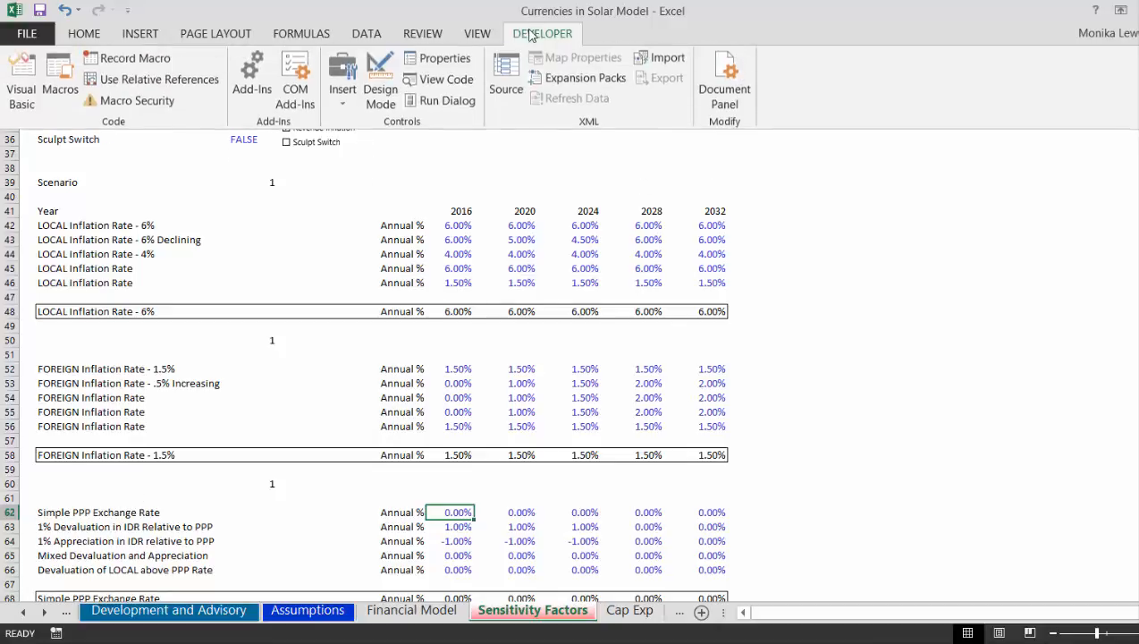
click(340, 85)
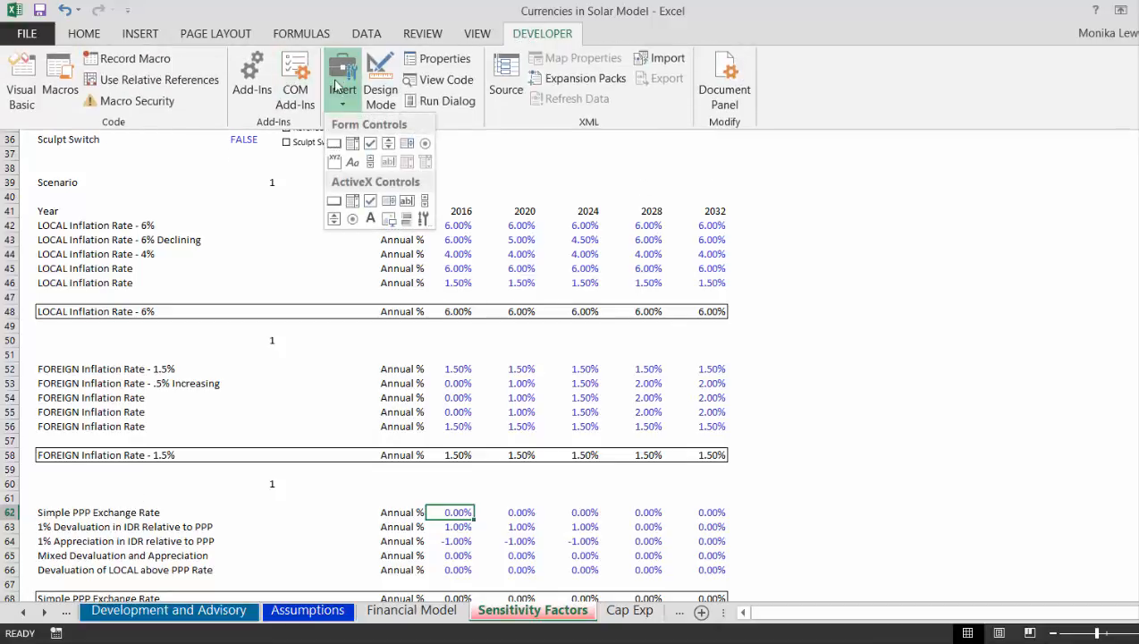
click(349, 144)
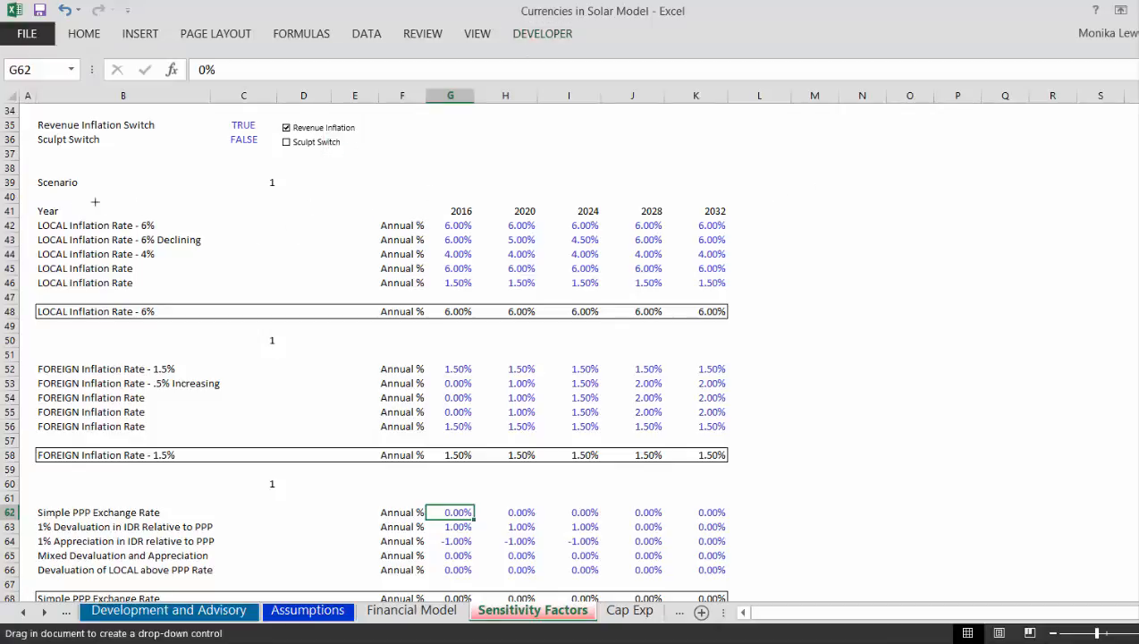
drag(222, 215, 340, 220)
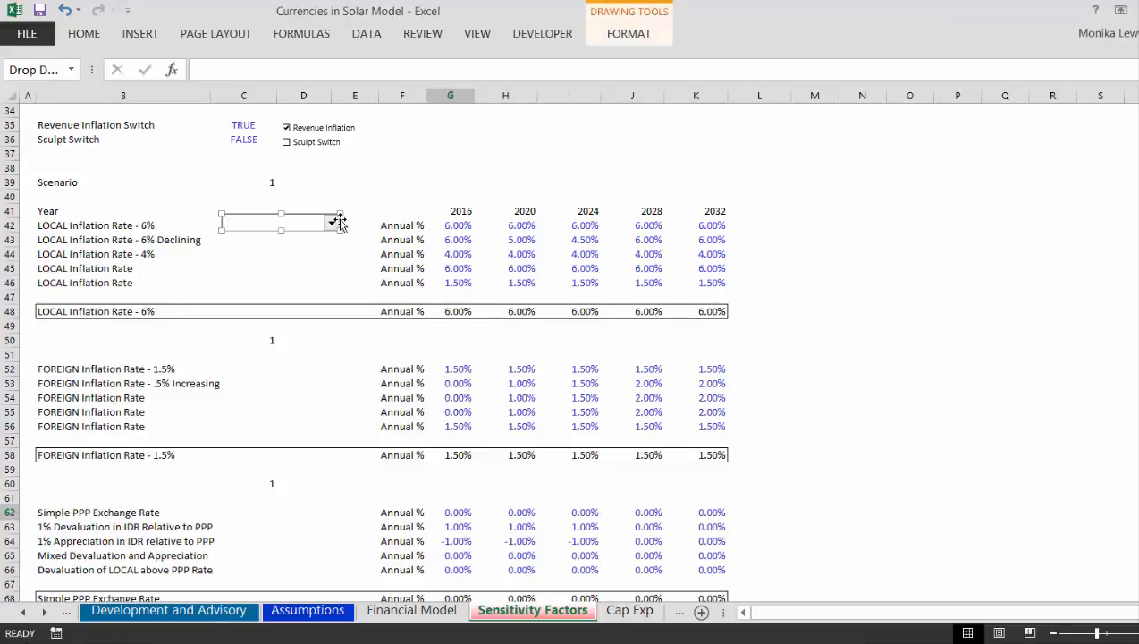
Step: Open the combo box's format settings and set its input range to the LOCAL inflation scenario names in 'Sensitivity Factors'!$B$42:$B$46
right_click(339, 222)
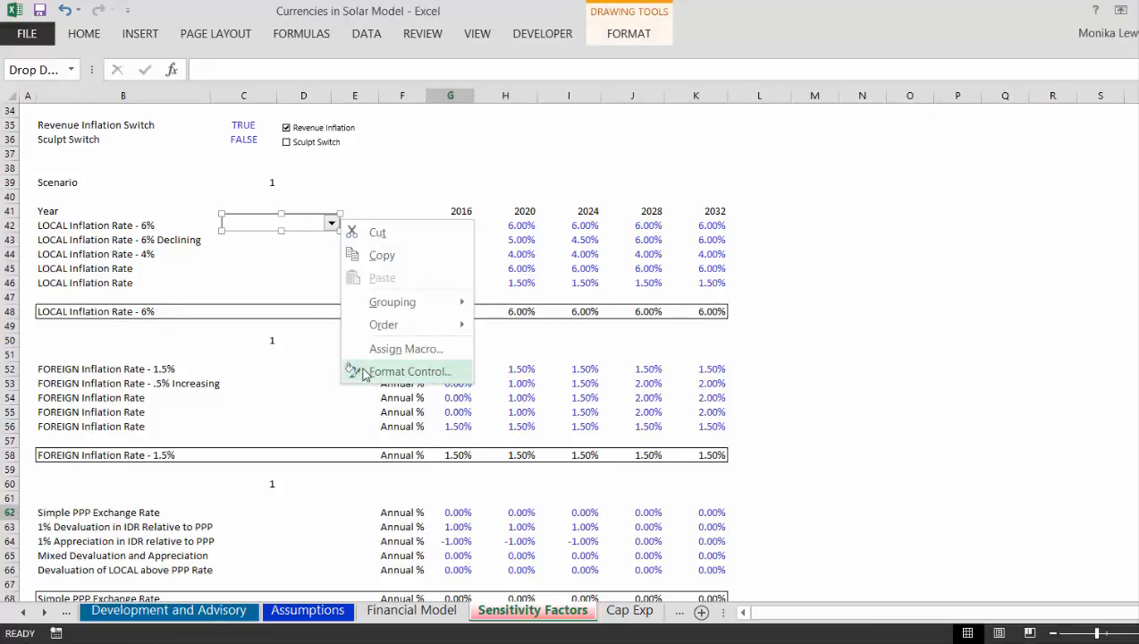
click(406, 371)
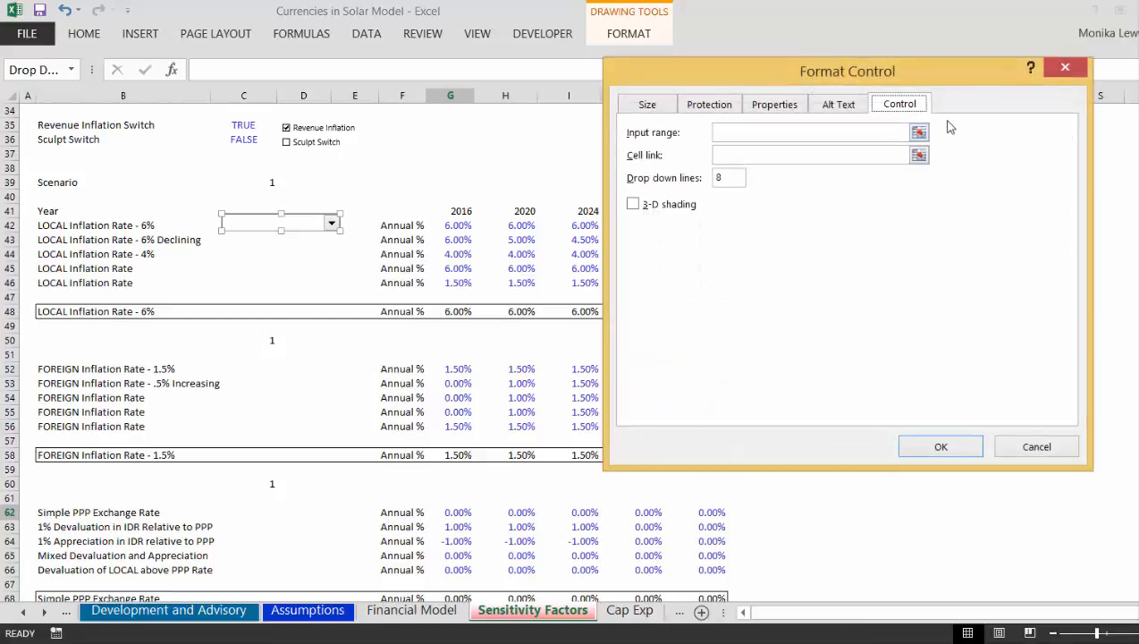
click(919, 134)
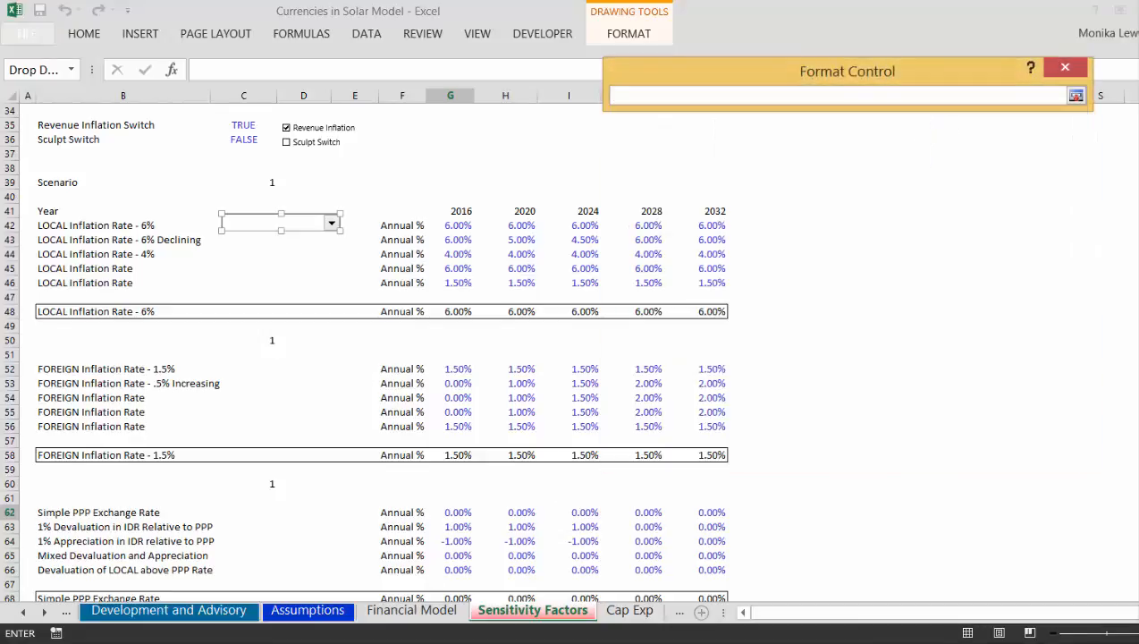
click(631, 611)
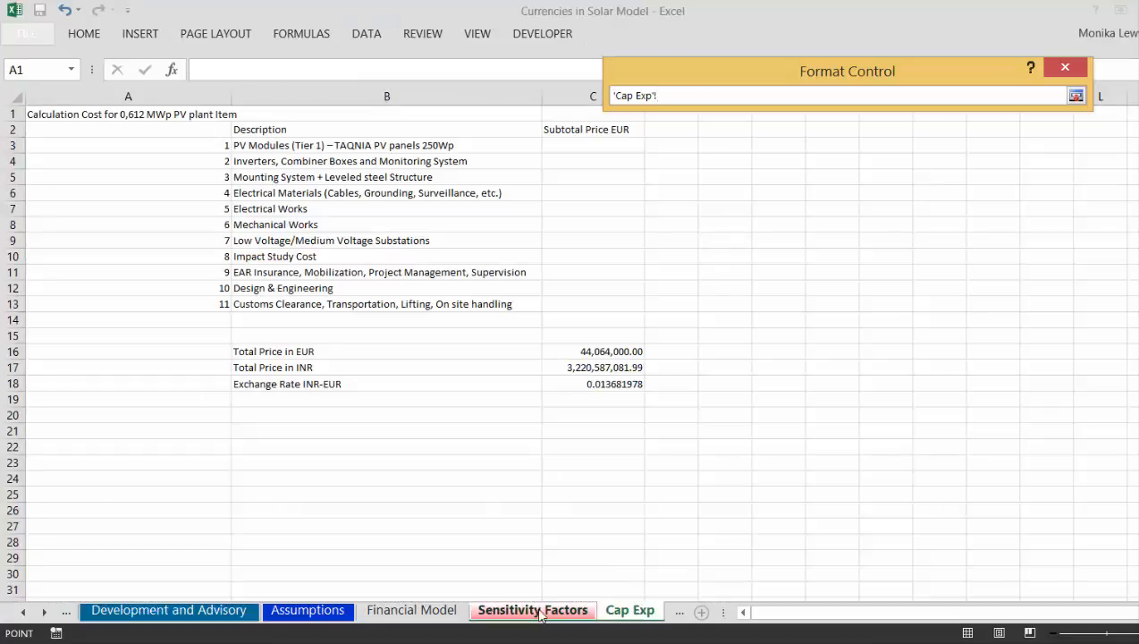
click(536, 611)
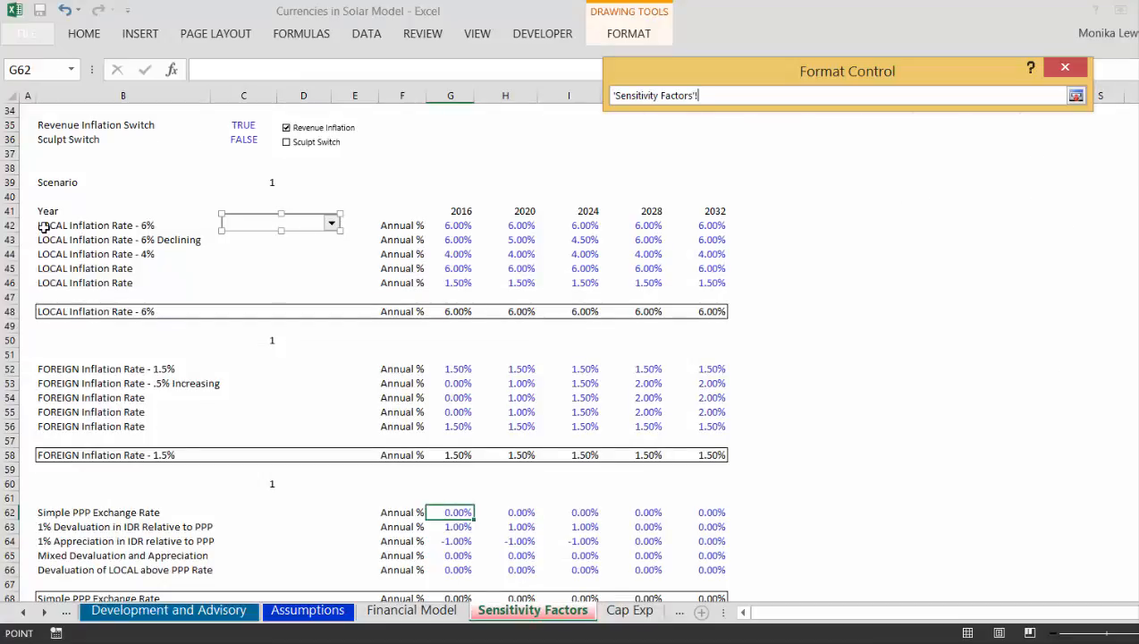
drag(42, 227, 49, 284)
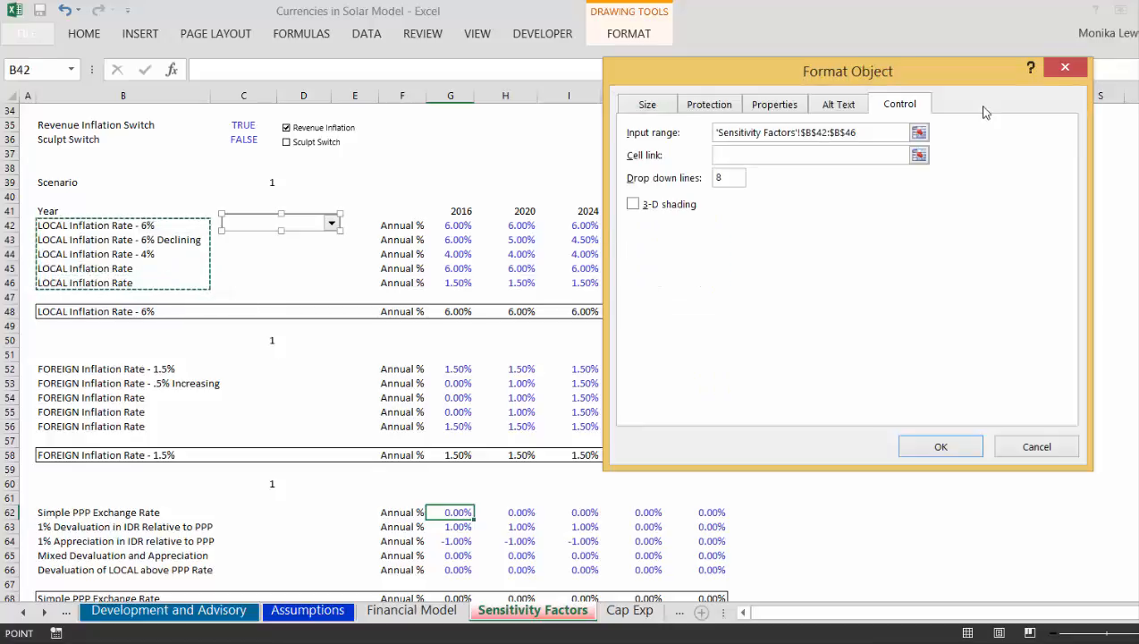
Step: Link the combo box to the scenario number cell 'Sensitivity Factors'!$C$39 and apply the control settings
click(919, 154)
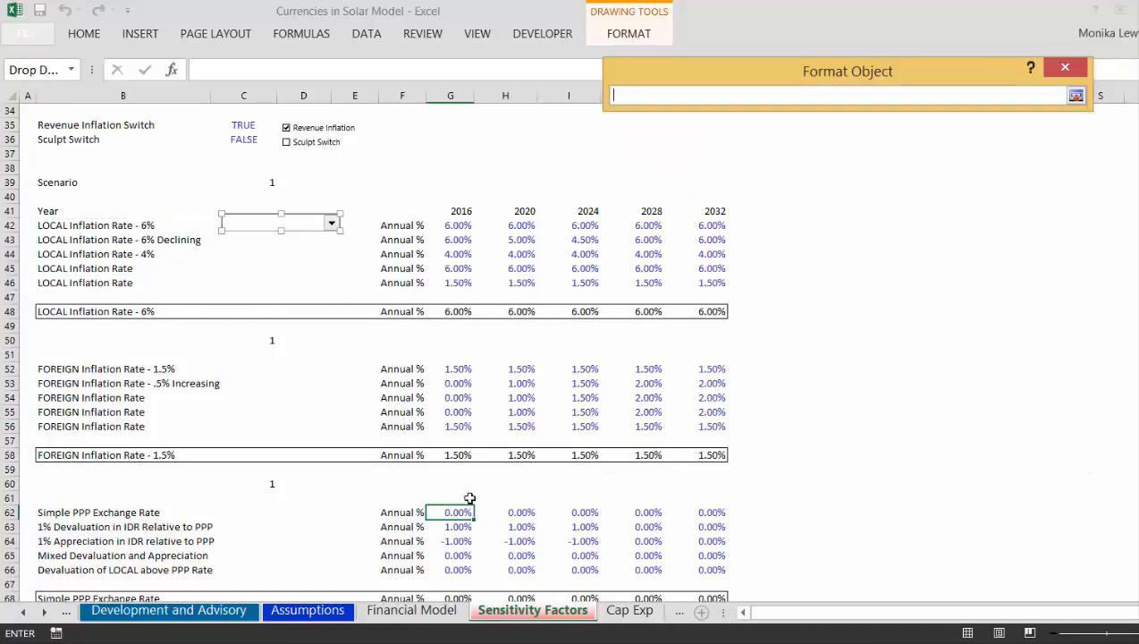
click(380, 611)
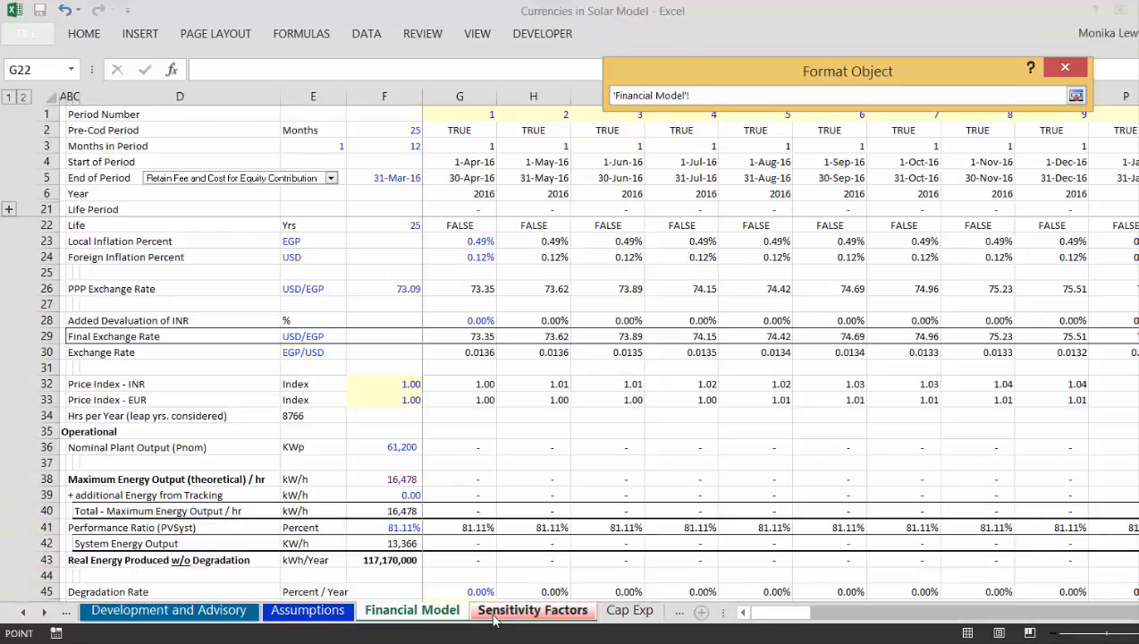
click(494, 617)
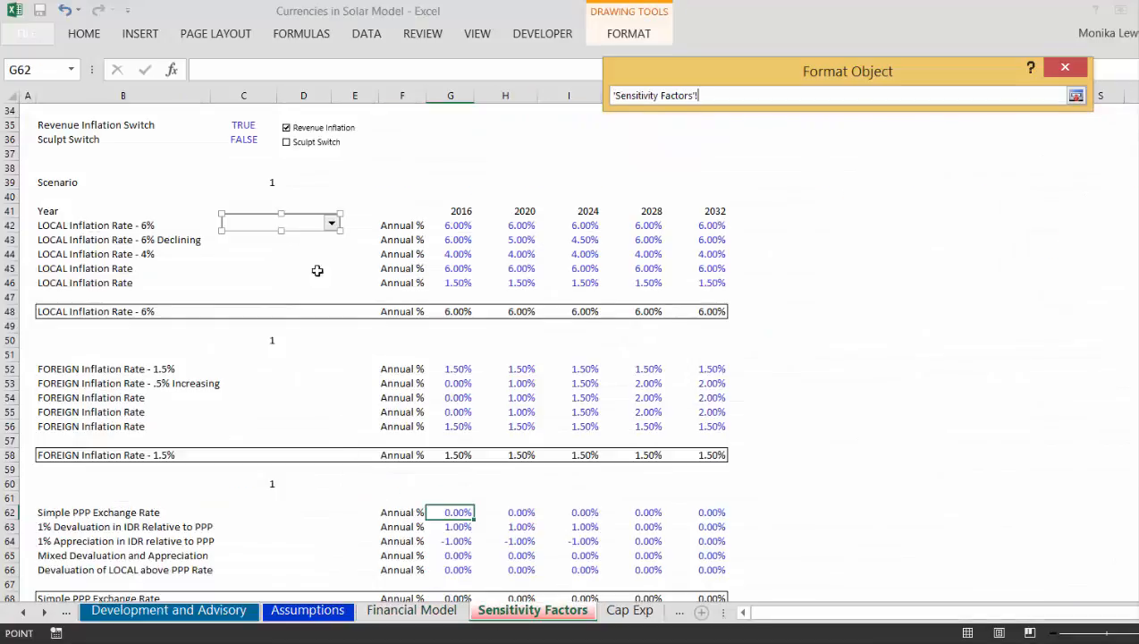
click(265, 178)
key(Return)
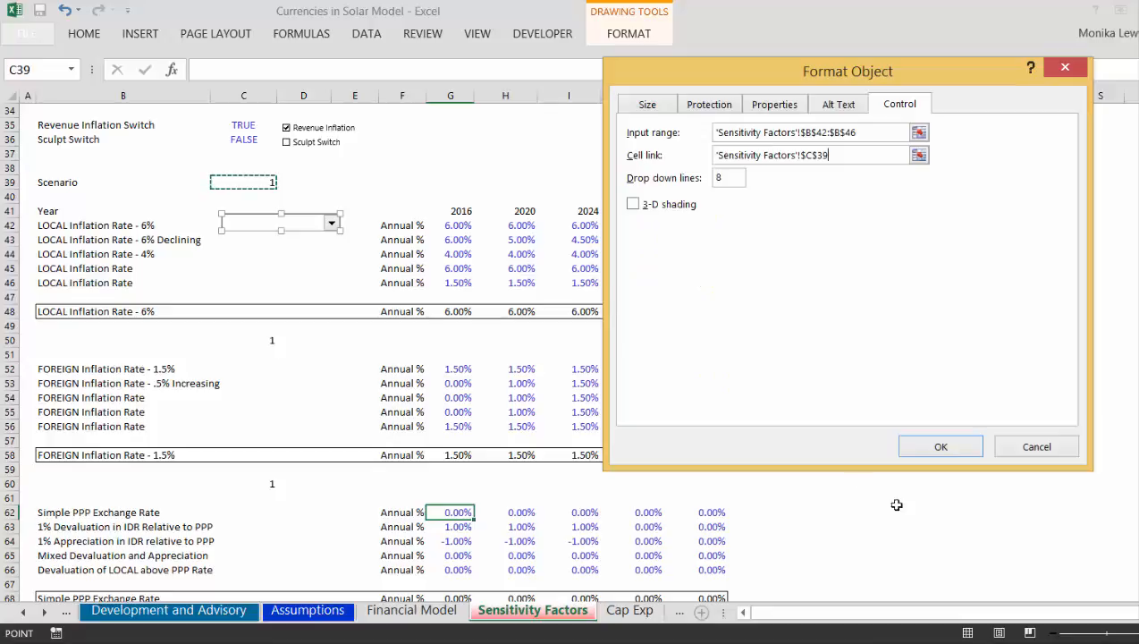
click(953, 446)
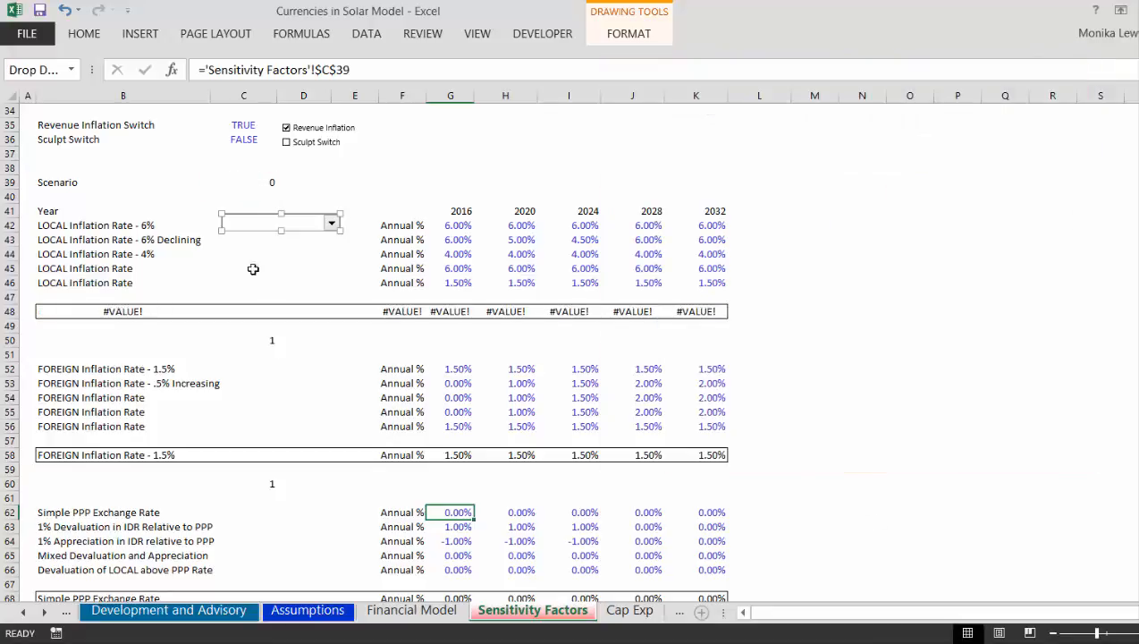
Step: Set the LOCAL inflation scenario number in cell C39 to 1
click(264, 261)
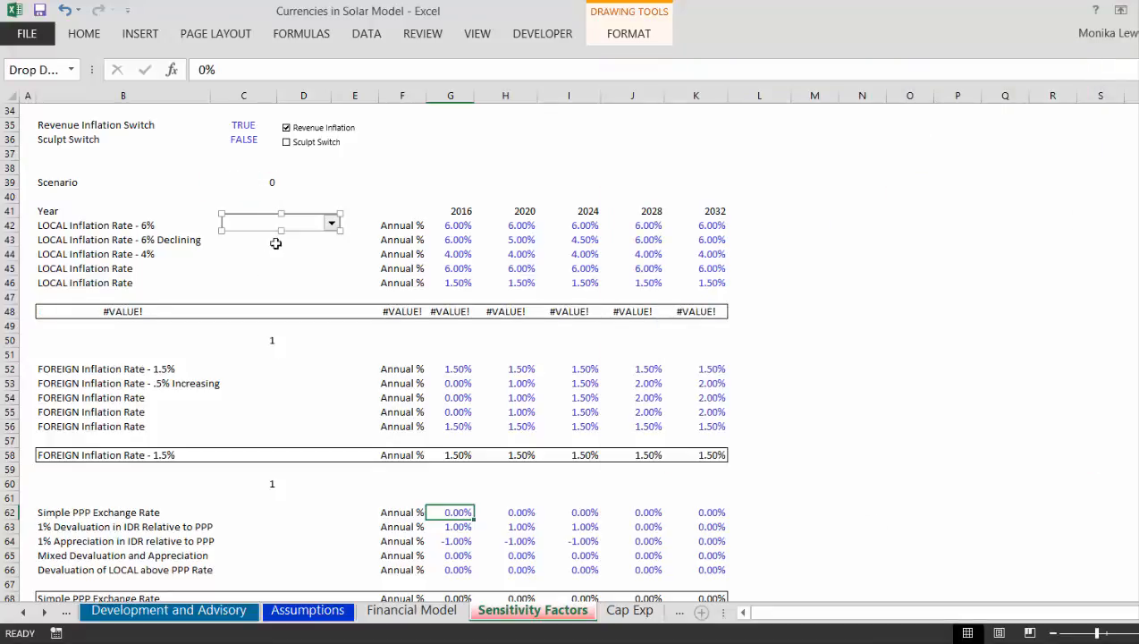
click(264, 184)
text(1)
key(Return)
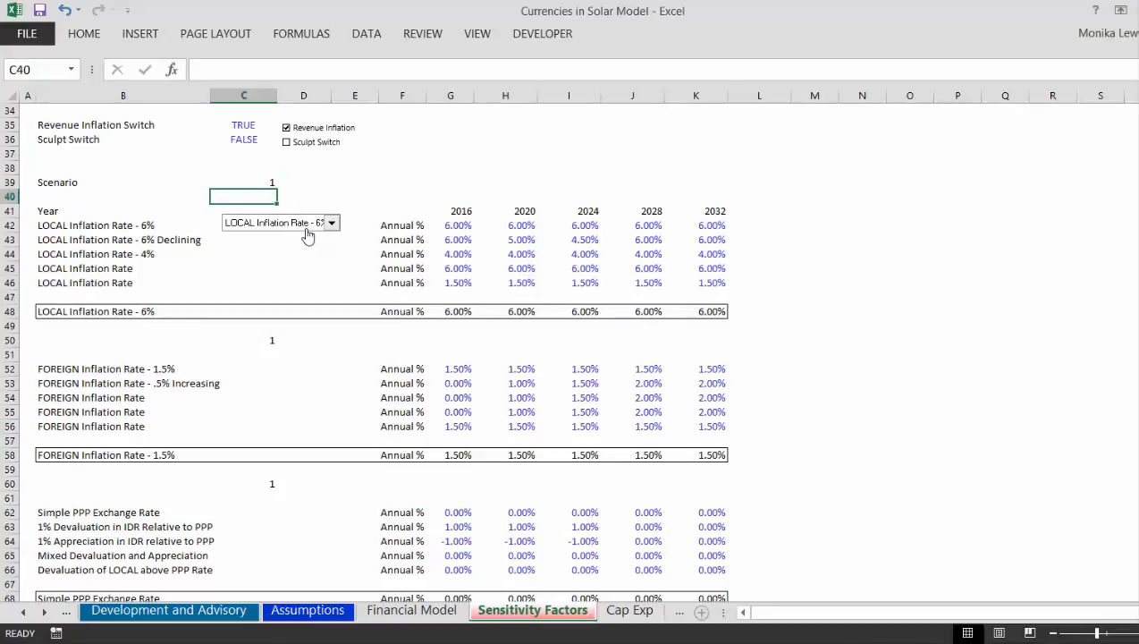
Step: Widen the LOCAL inflation combo box so that the full scenario name fits
click(308, 234)
click(297, 225)
right_click(297, 224)
key(Escape)
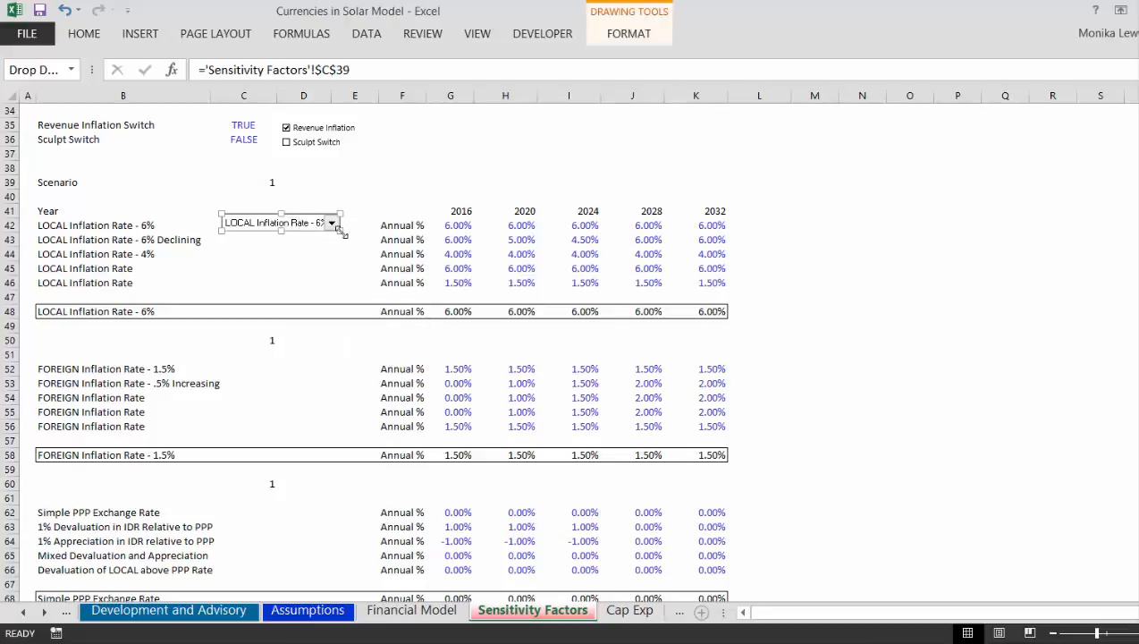
drag(339, 231, 367, 228)
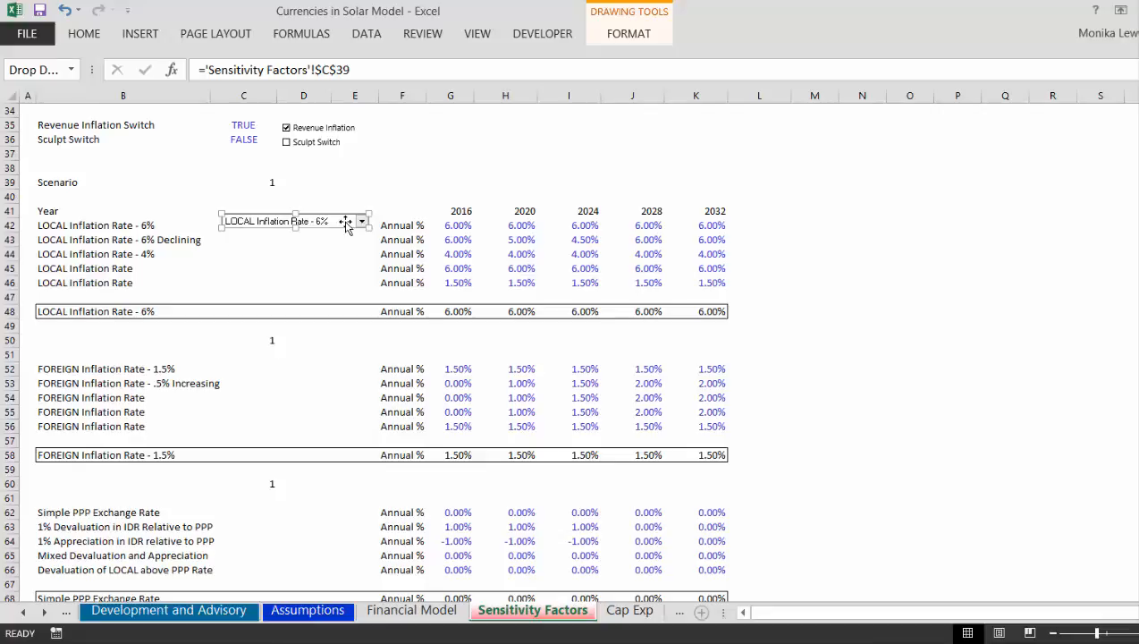
Step: Paste a copy of the LOCAL combo box and place it in column B at row 50, above the FOREIGN inflation scenarios
click(277, 381)
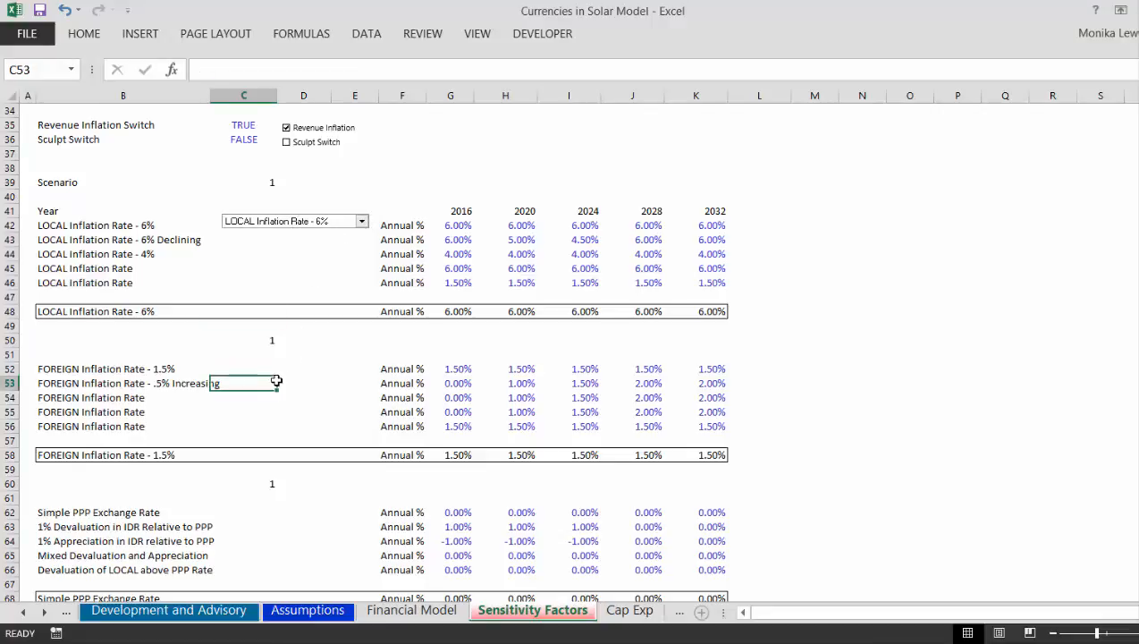
key(ctrl+v)
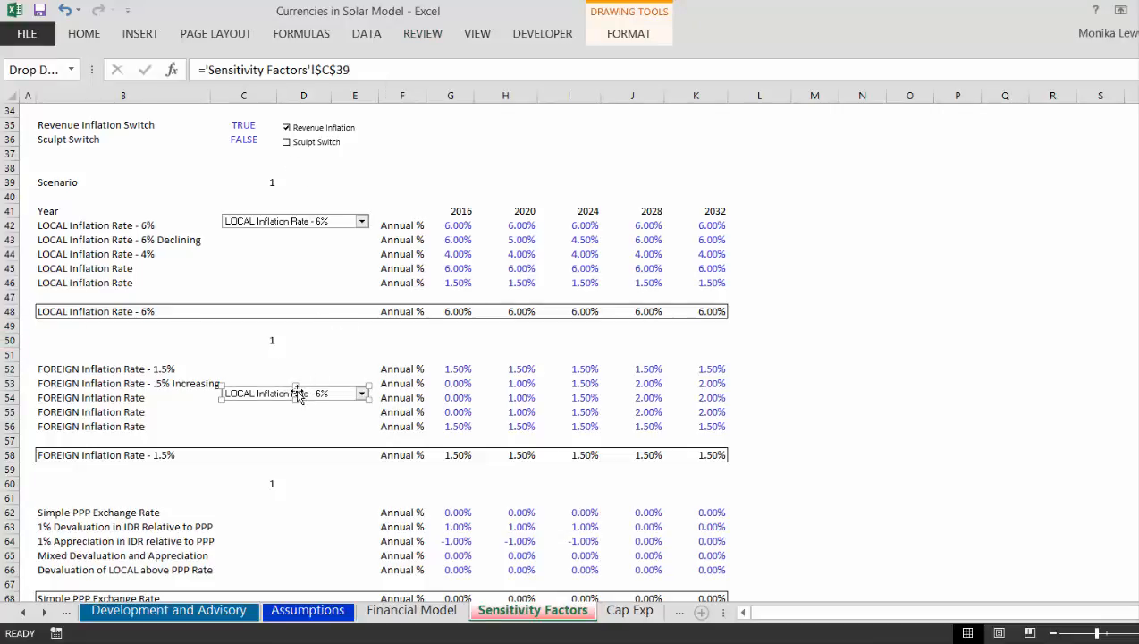
drag(299, 398, 112, 344)
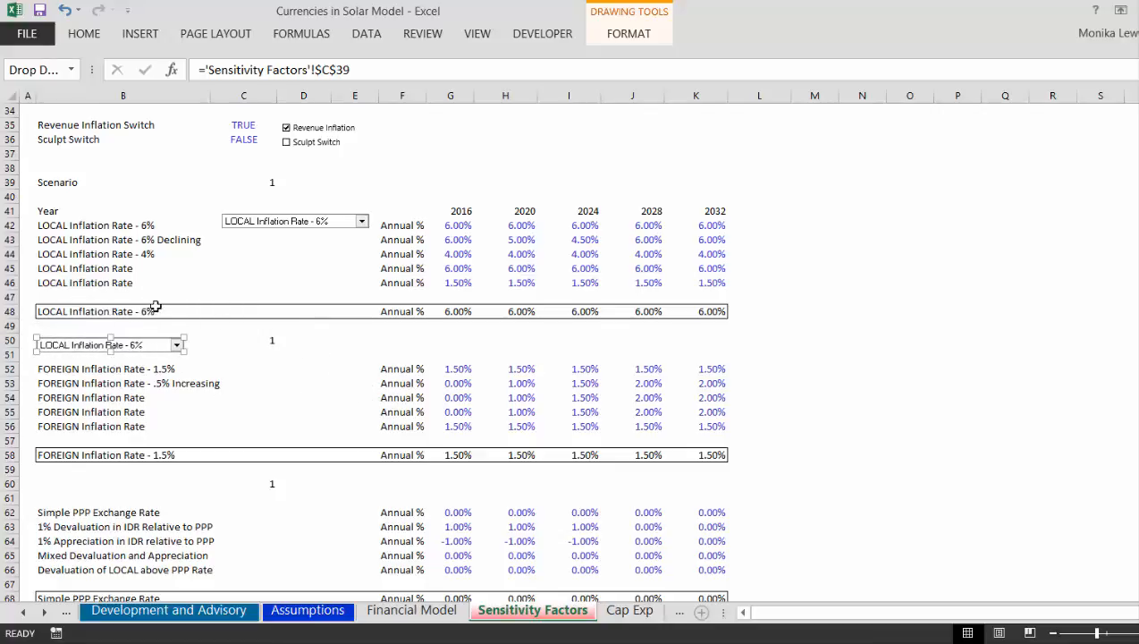
Step: Move the original LOCAL combo box to column B at row 40, directly below the Scenario label
right_click(243, 230)
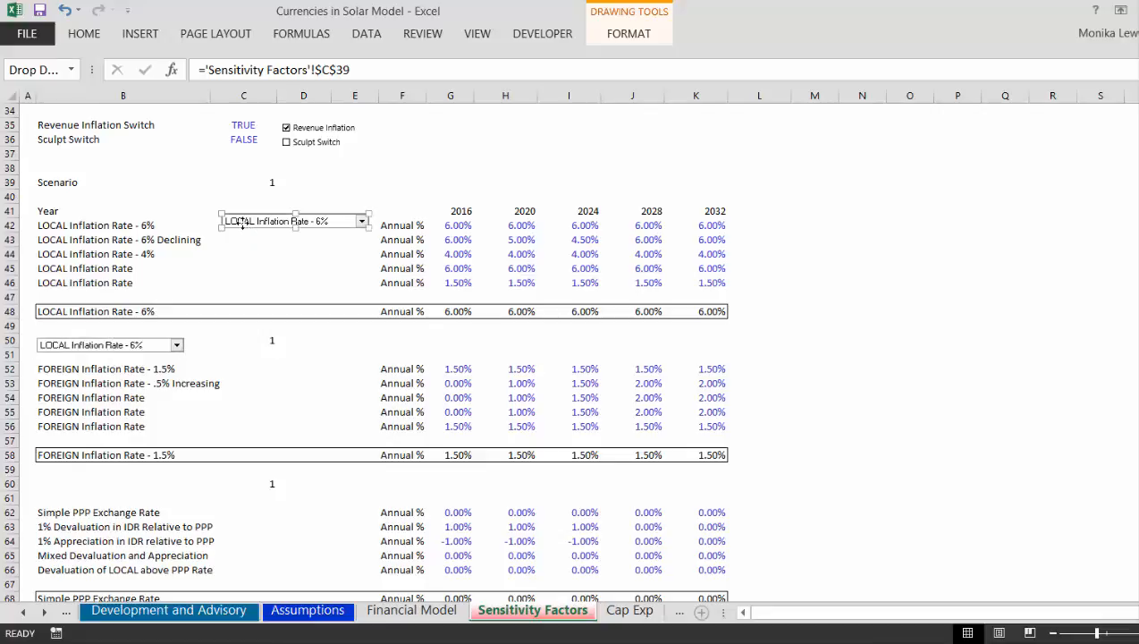
key(Escape)
drag(226, 219, 57, 198)
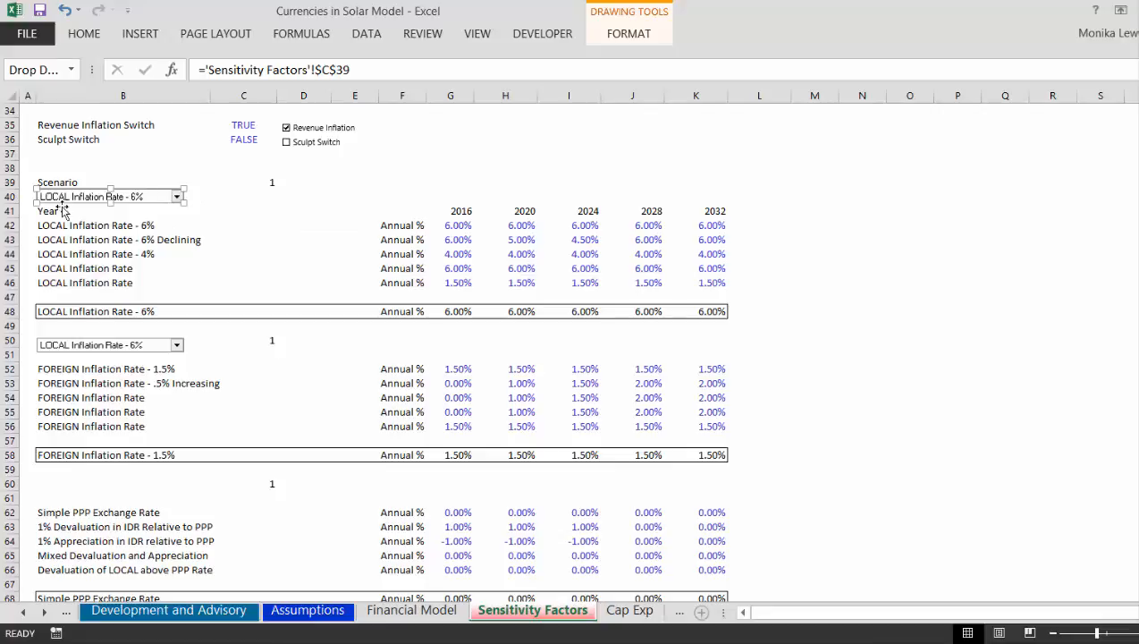
Step: Change the cell link of the combo box above the FOREIGN scenarios to 'Sensitivity Factors'!$C$50
right_click(116, 347)
mouse_move(147, 451)
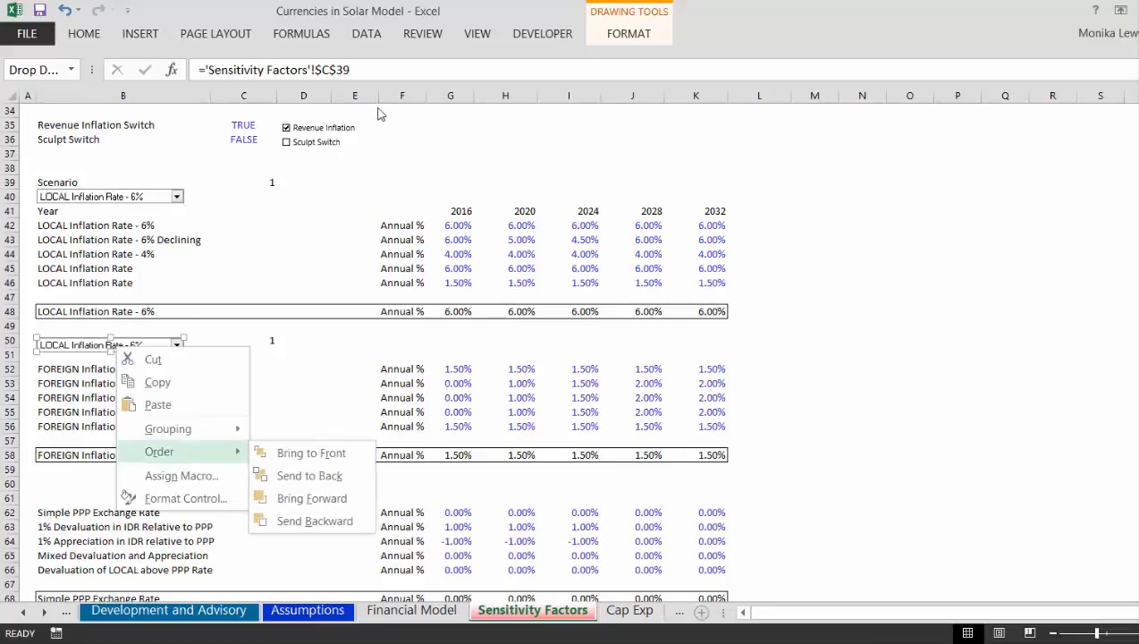
key(Escape)
key(Escape)
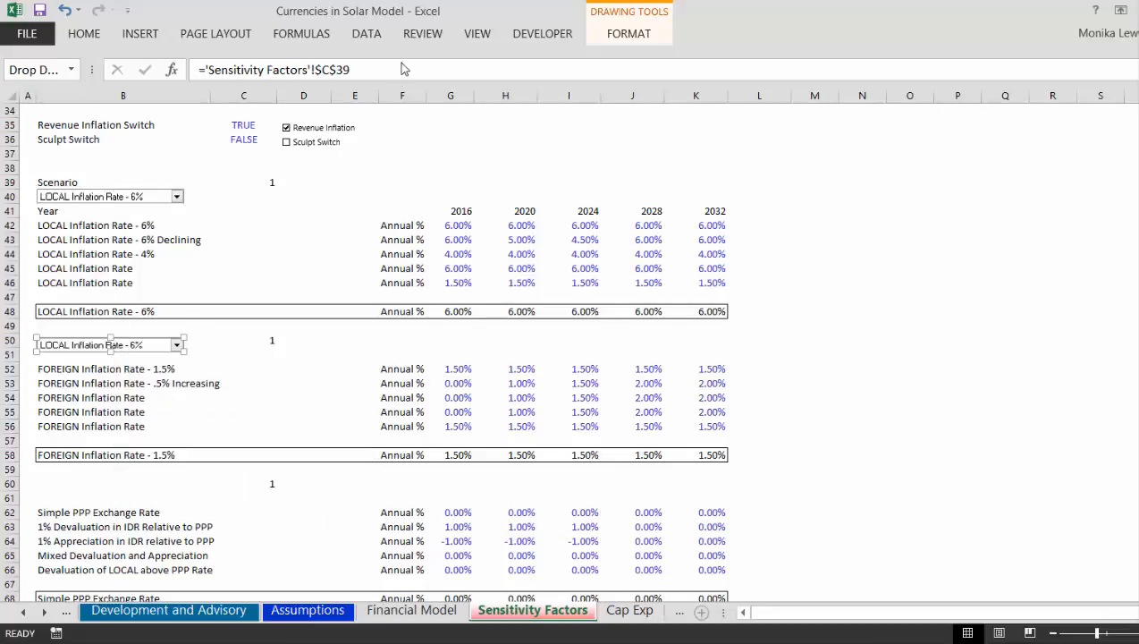
click(402, 65)
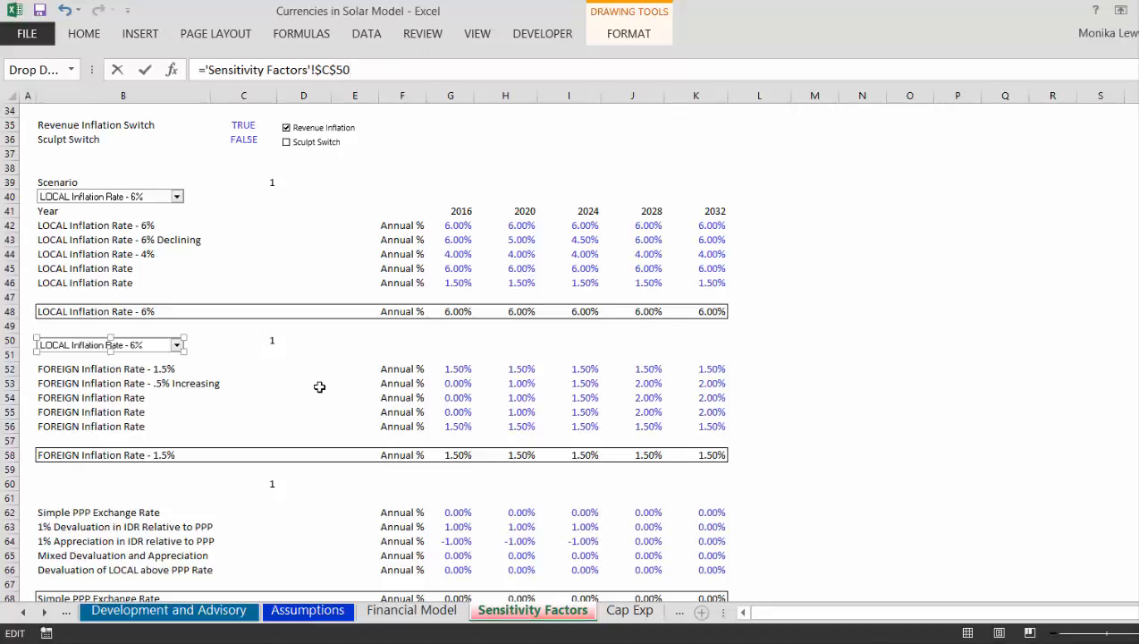
click(226, 370)
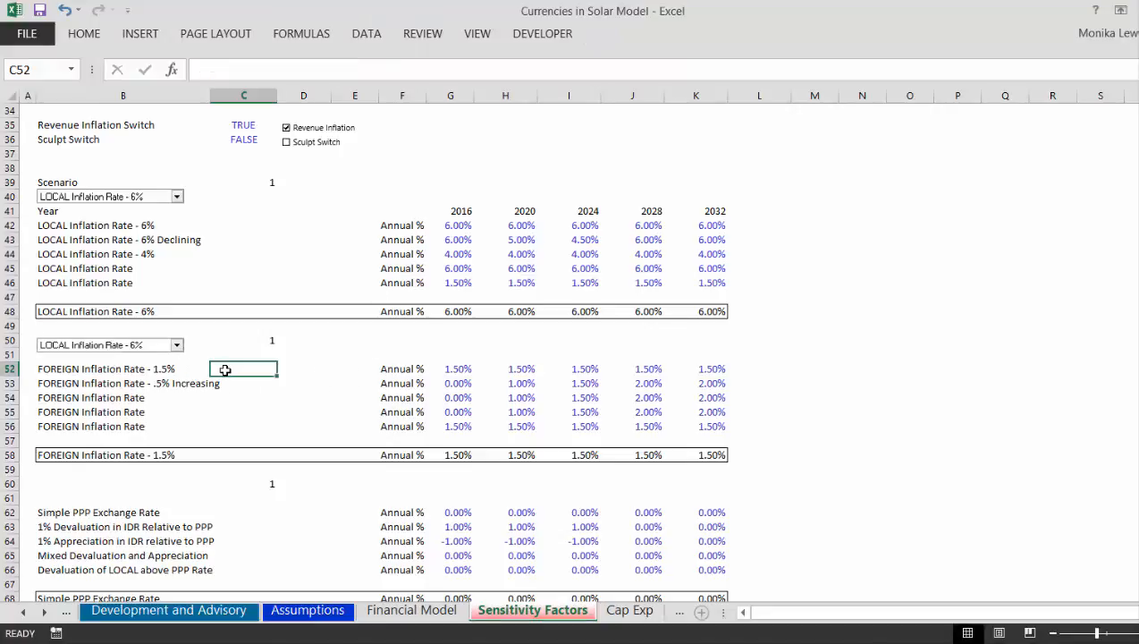
Step: Choose the second entry, LOCAL Inflation Rate - 6% Declining, in the combo box above the FOREIGN scenarios
click(178, 345)
key(Down)
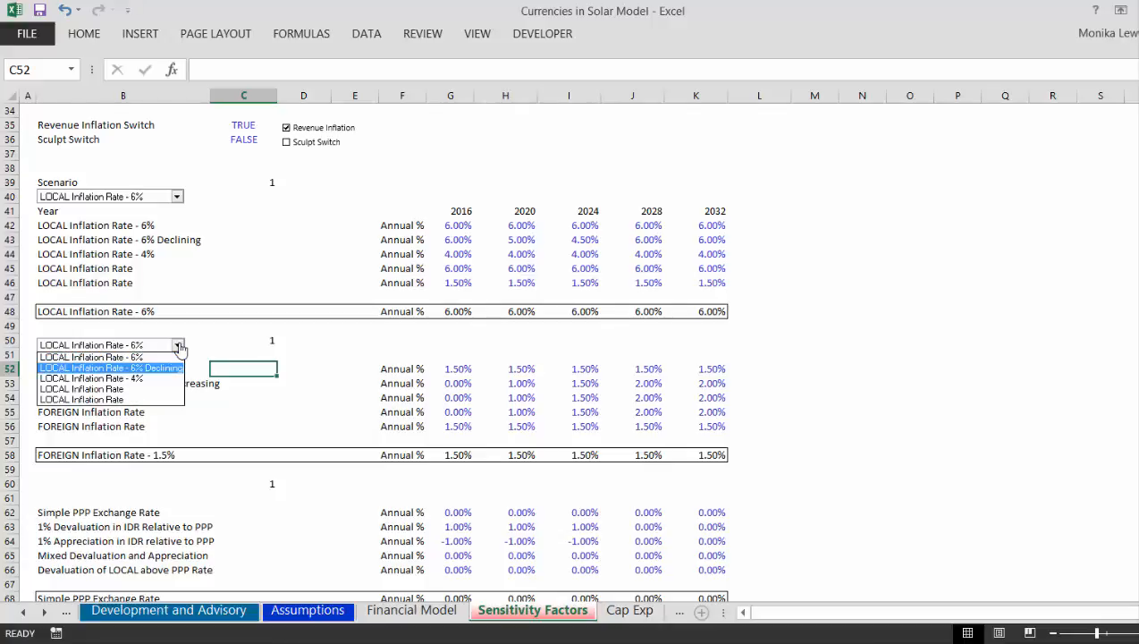
key(Return)
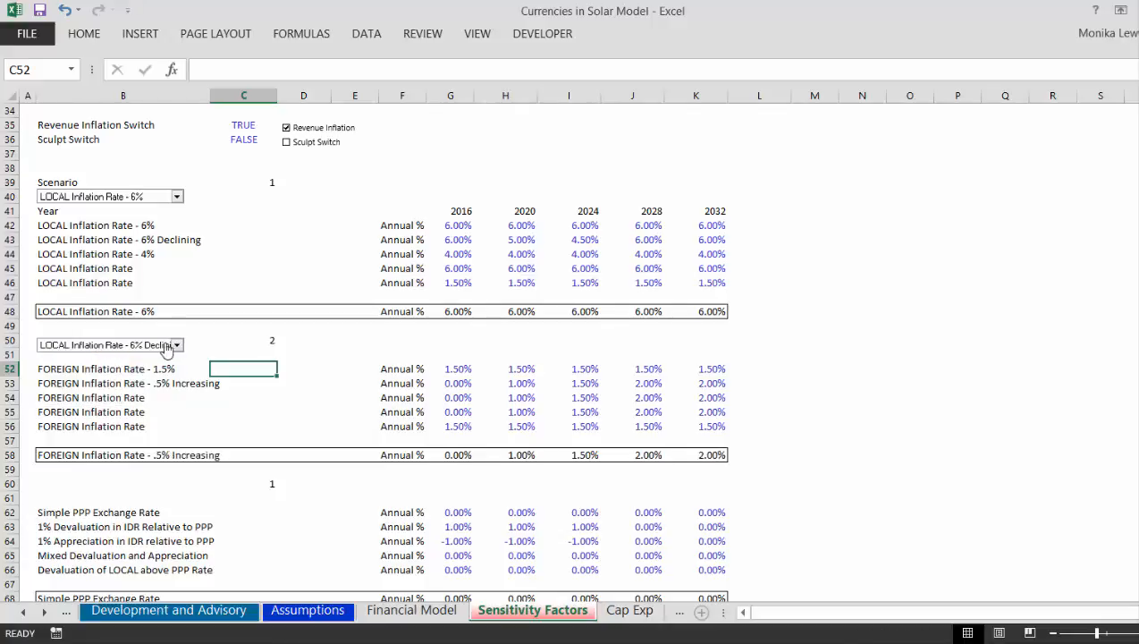
Step: Set that combo box's input range to the FOREIGN scenario names in 'Sensitivity Factors'!$B$52:$B$56 and apply the settings
right_click(158, 347)
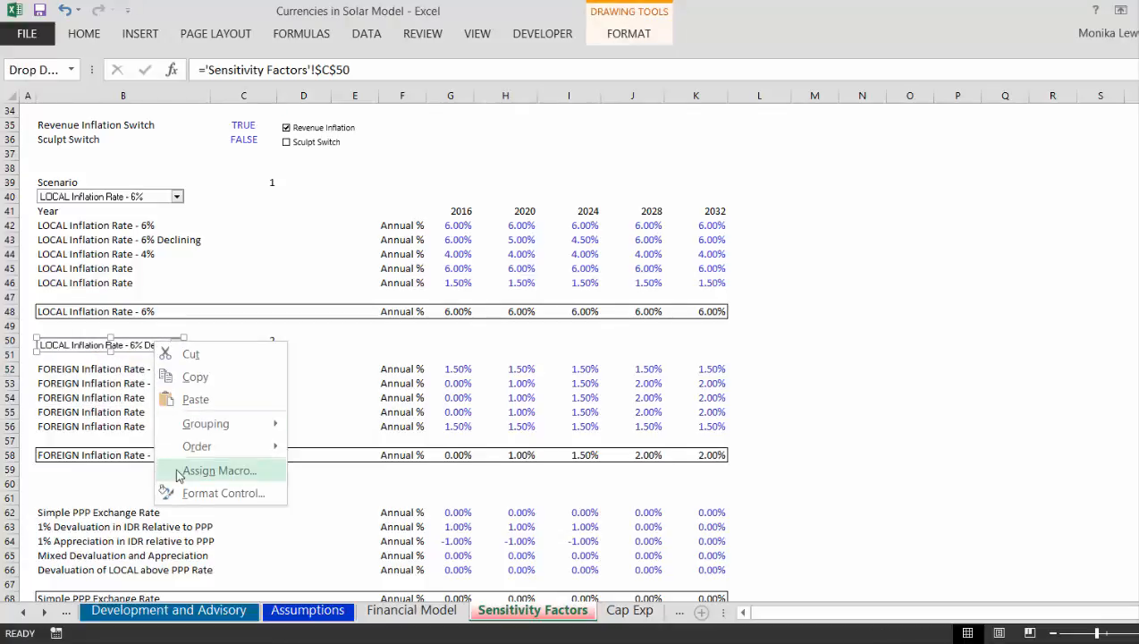
click(214, 493)
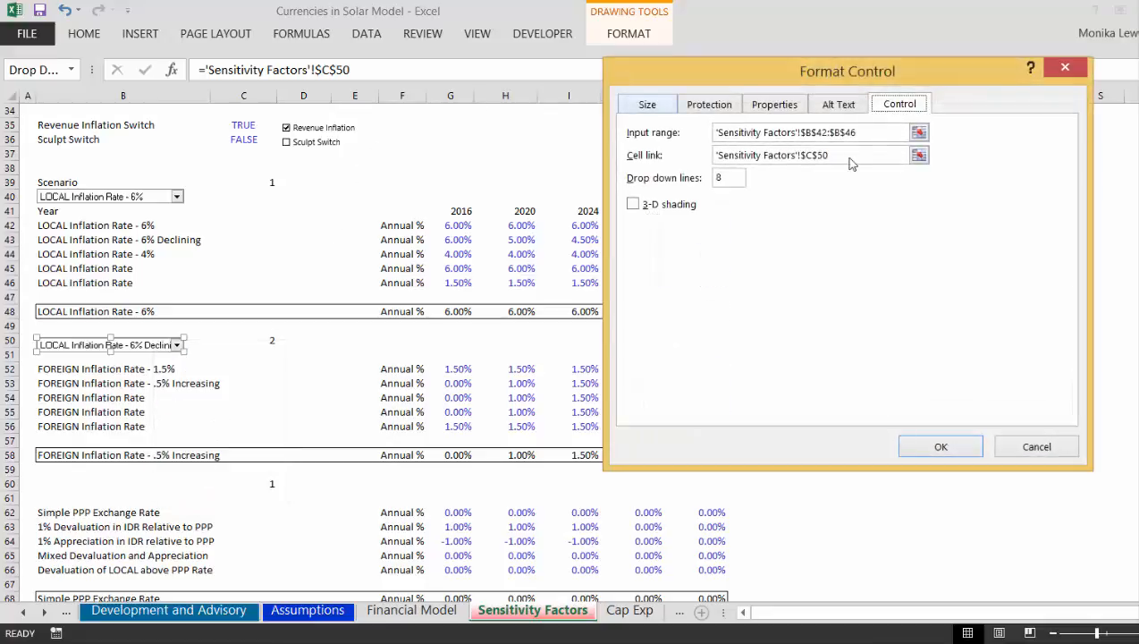
click(918, 133)
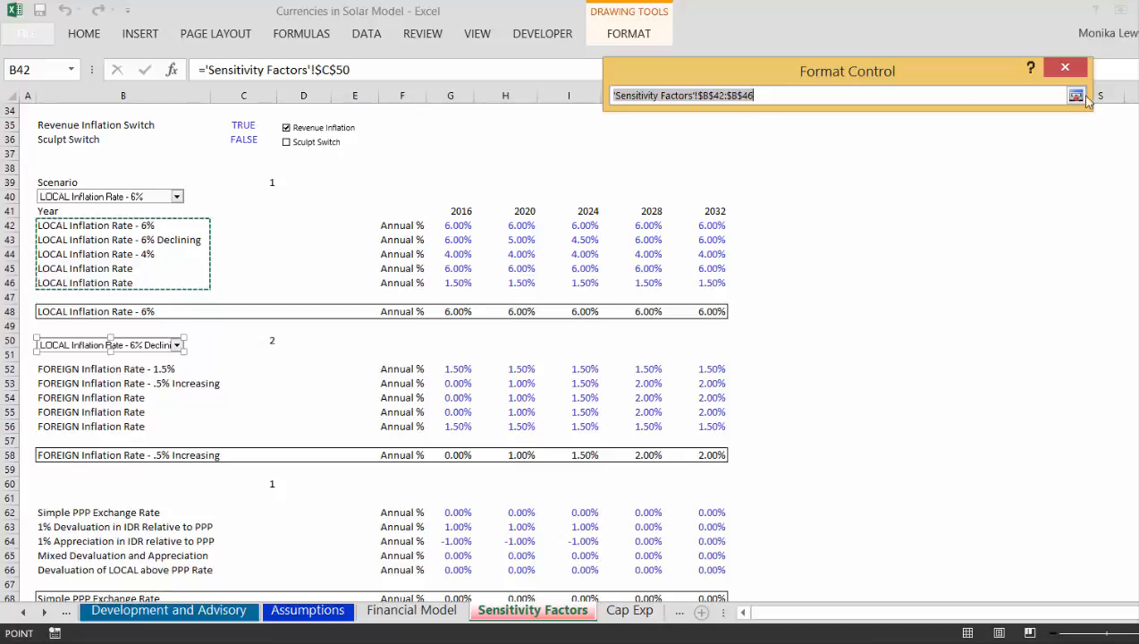
click(416, 611)
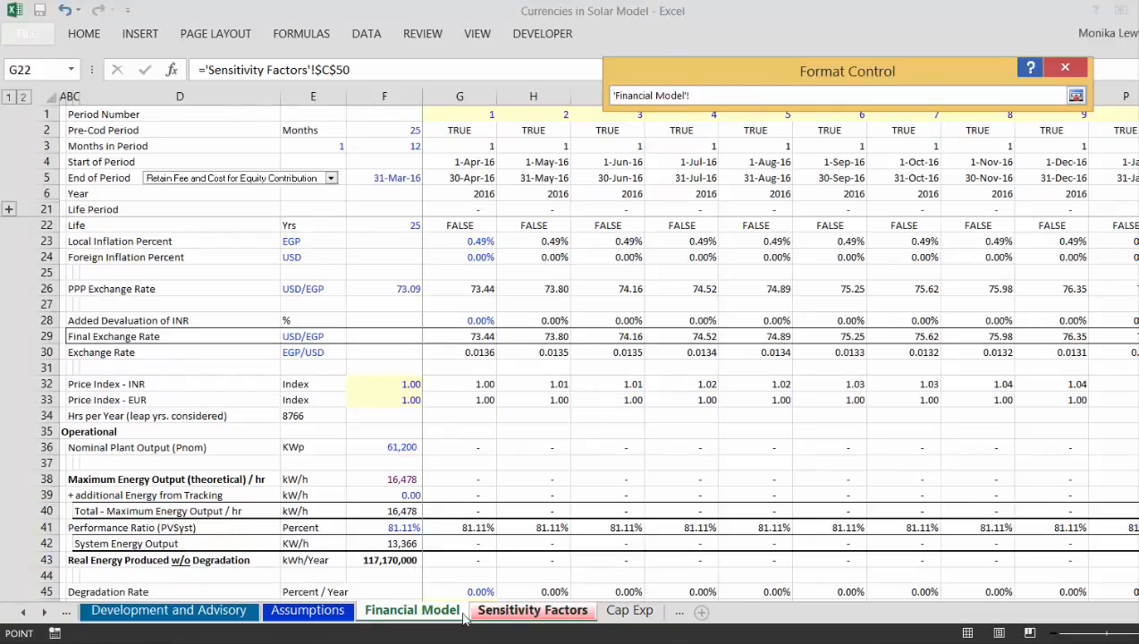
click(487, 610)
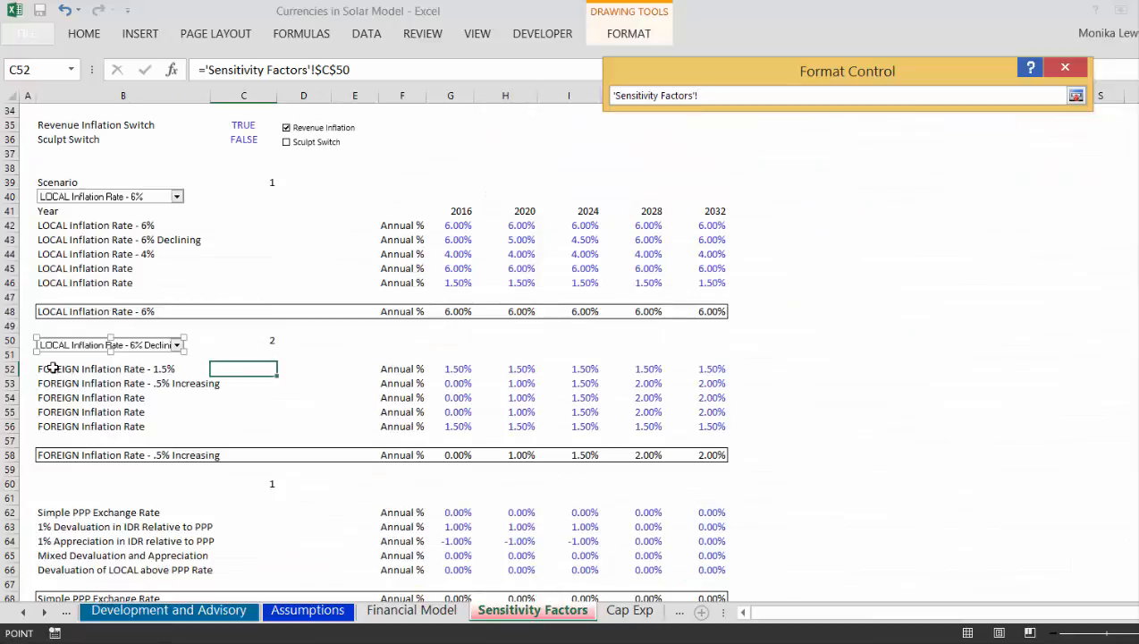
drag(54, 368, 43, 424)
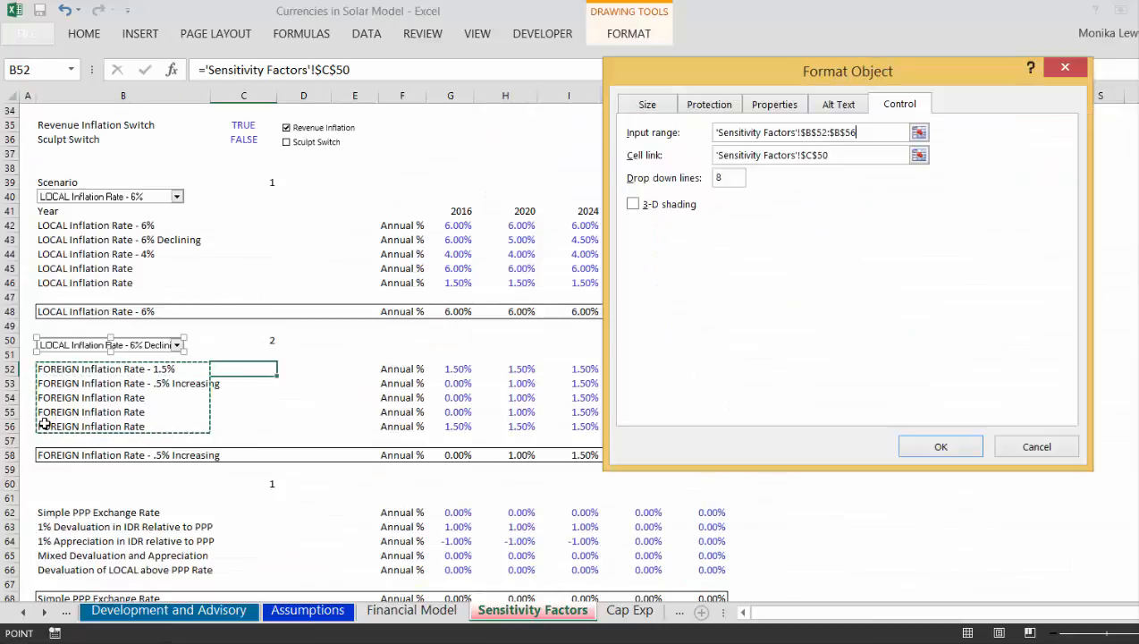
click(934, 447)
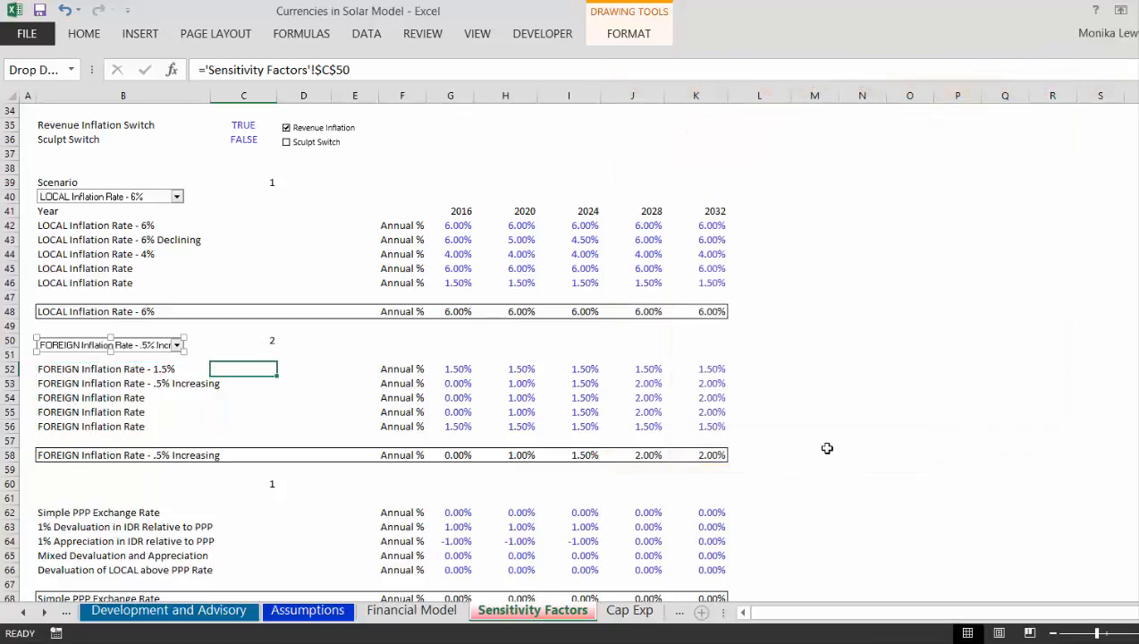
click(287, 394)
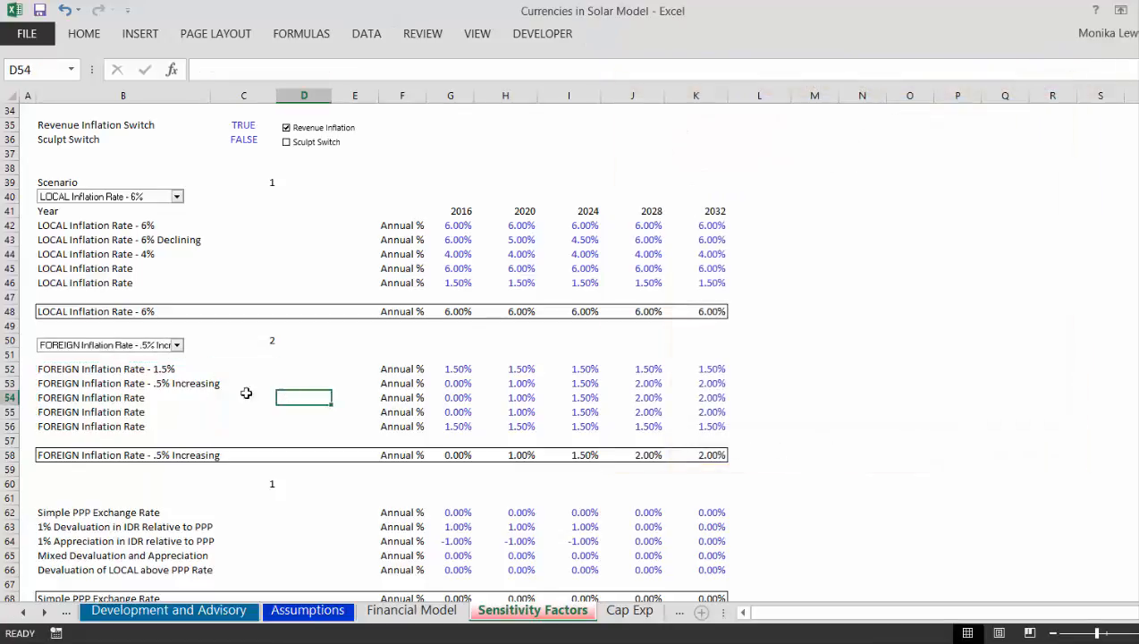
Step: Copy the FOREIGN inflation combo box and paste it in column B at row 61, above the exchange rate scenarios
right_click(92, 343)
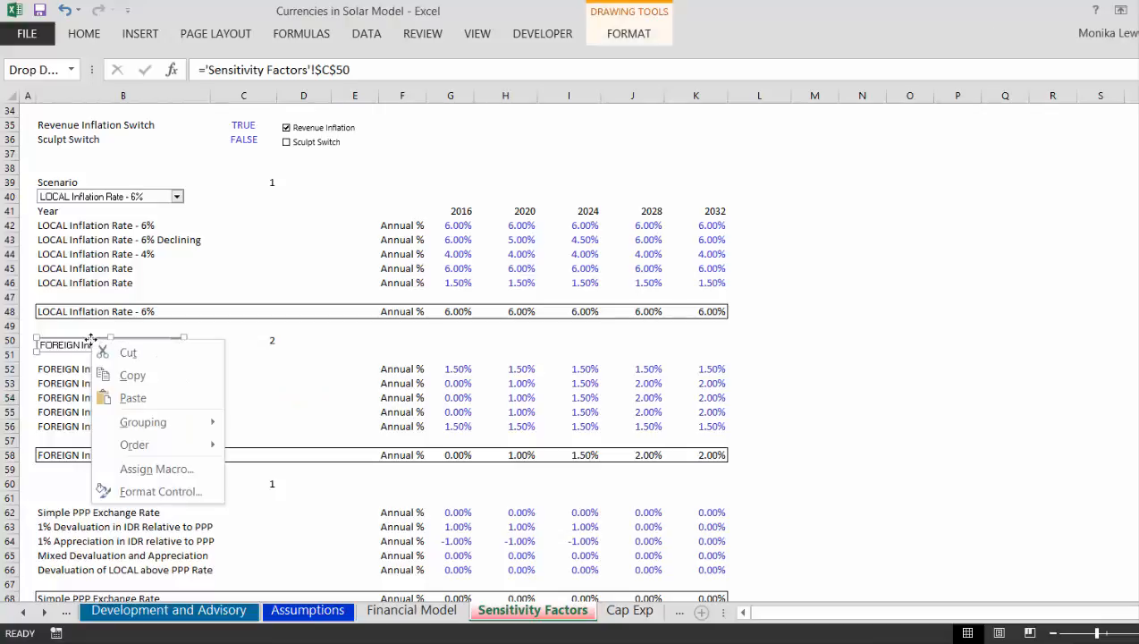
click(104, 374)
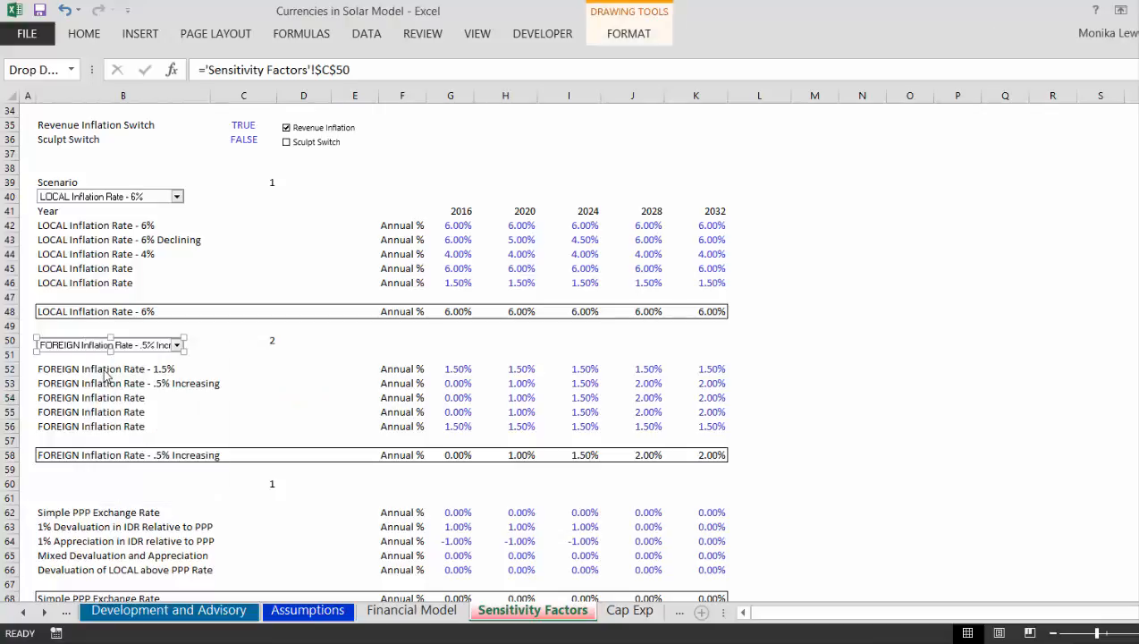
click(65, 494)
key(ctrl+v)
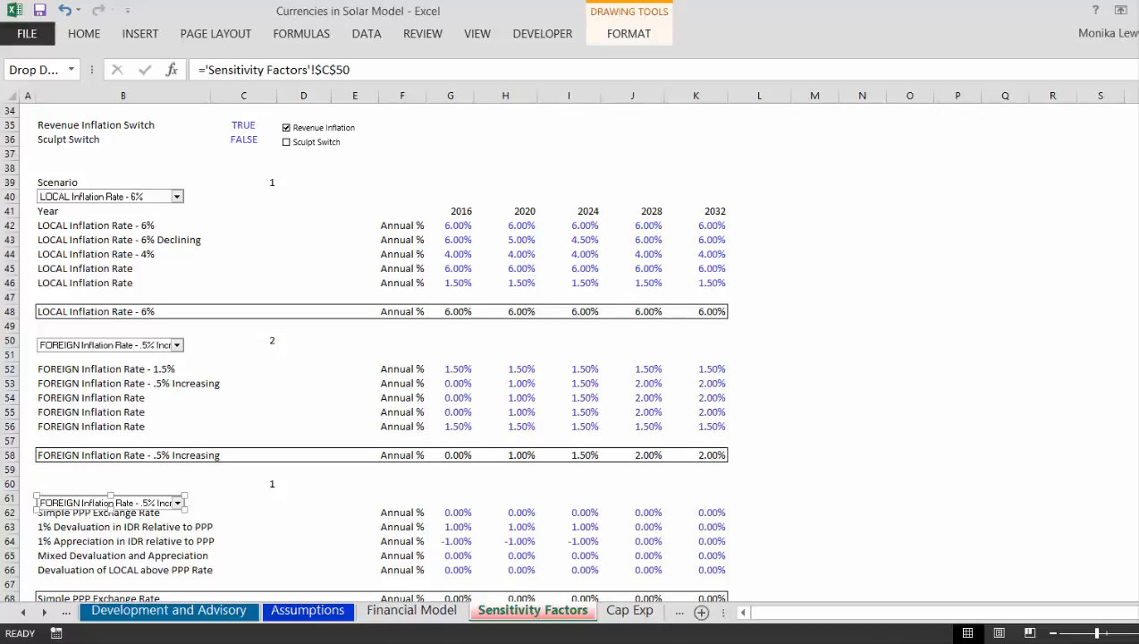
click(1063, 582)
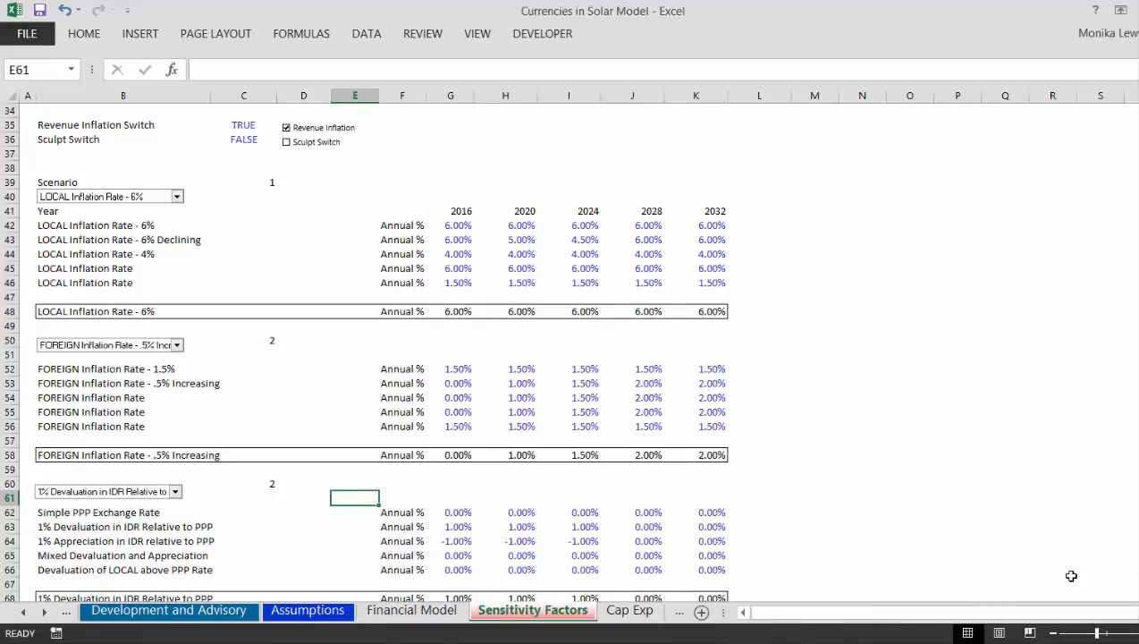
click(1064, 572)
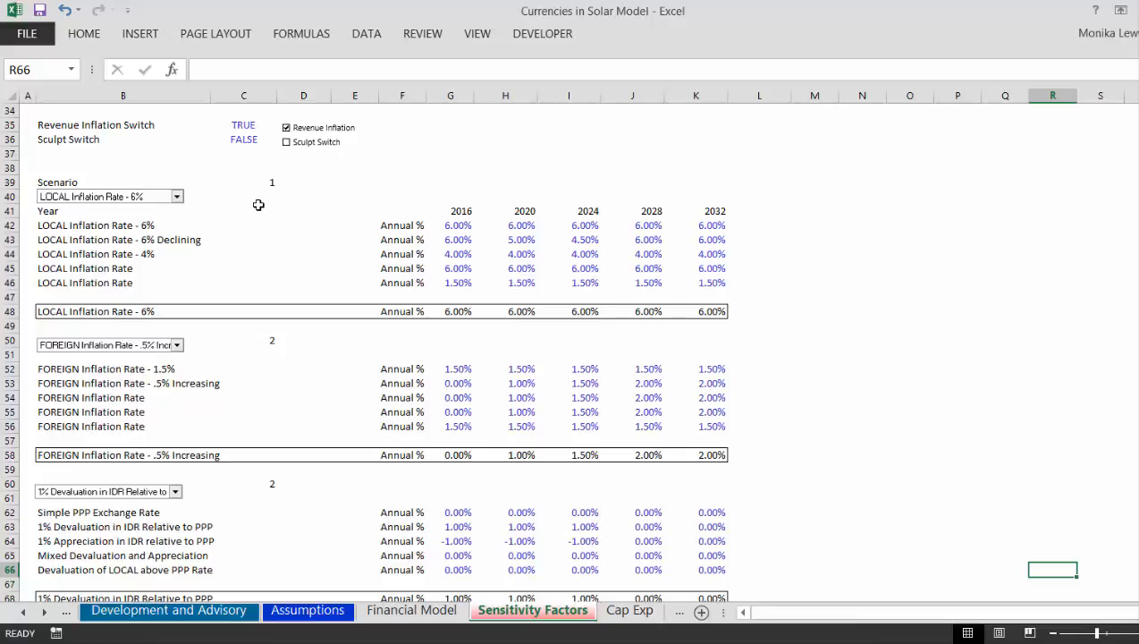
Step: Link the LOCAL inflation scenario number in G29 of the Assumptions sheet to cell C39 of the Sensitivity Factors sheet
key(ctrl+Page_Up)
key(ctrl+Page_Up)
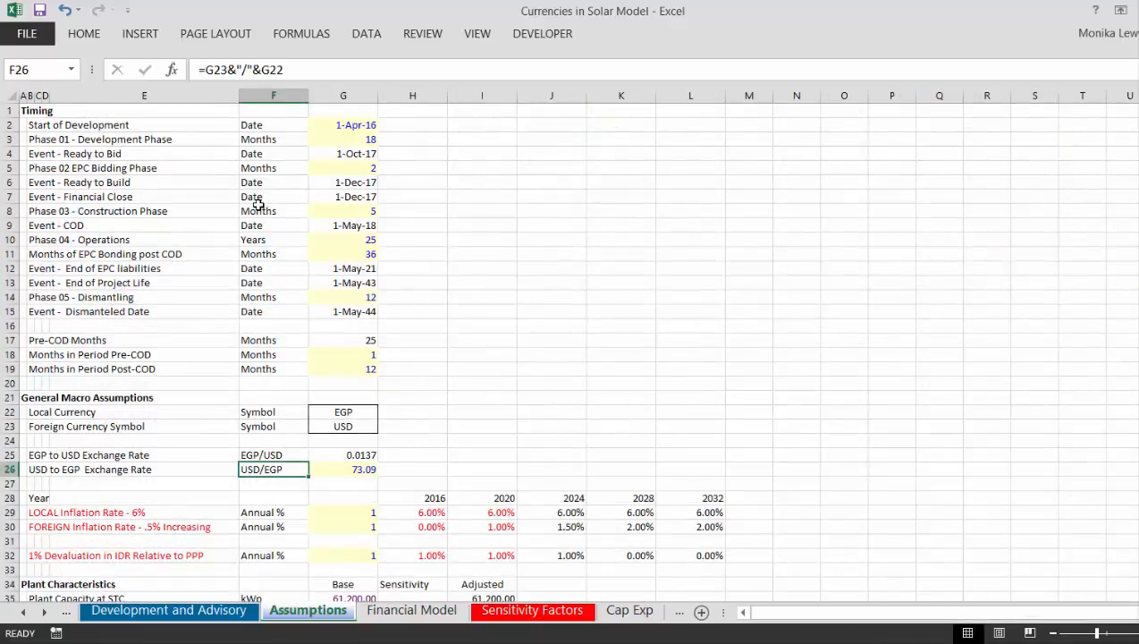
key(Down)
key(Down)
key(Down)
key(Right)
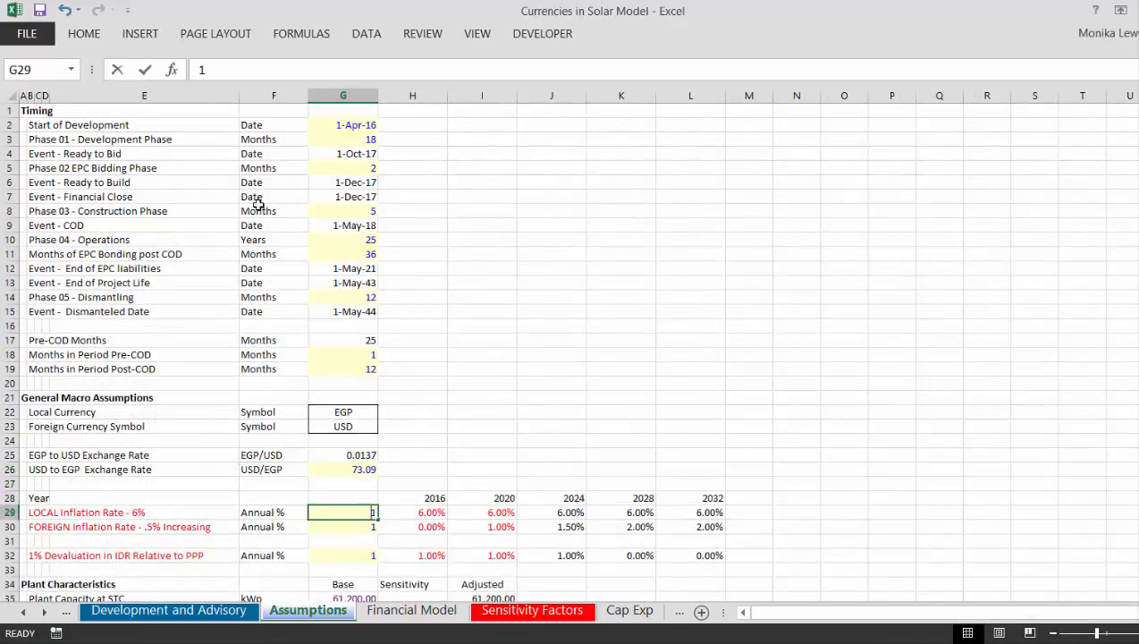
text(=)
key(ctrl+Page_Down)
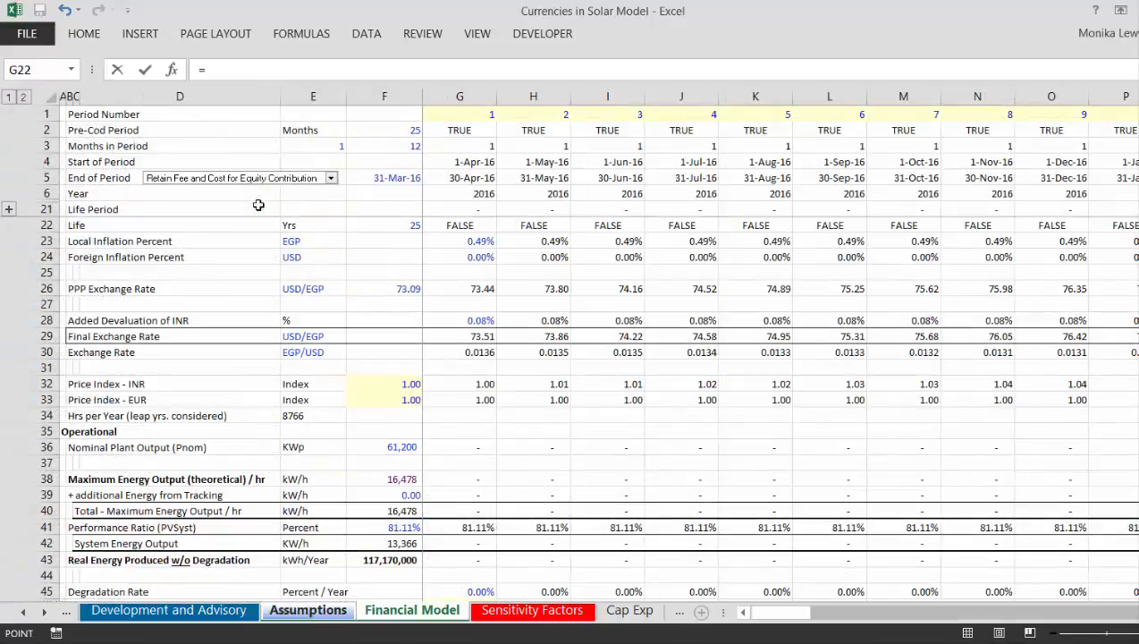
key(ctrl+Page_Down)
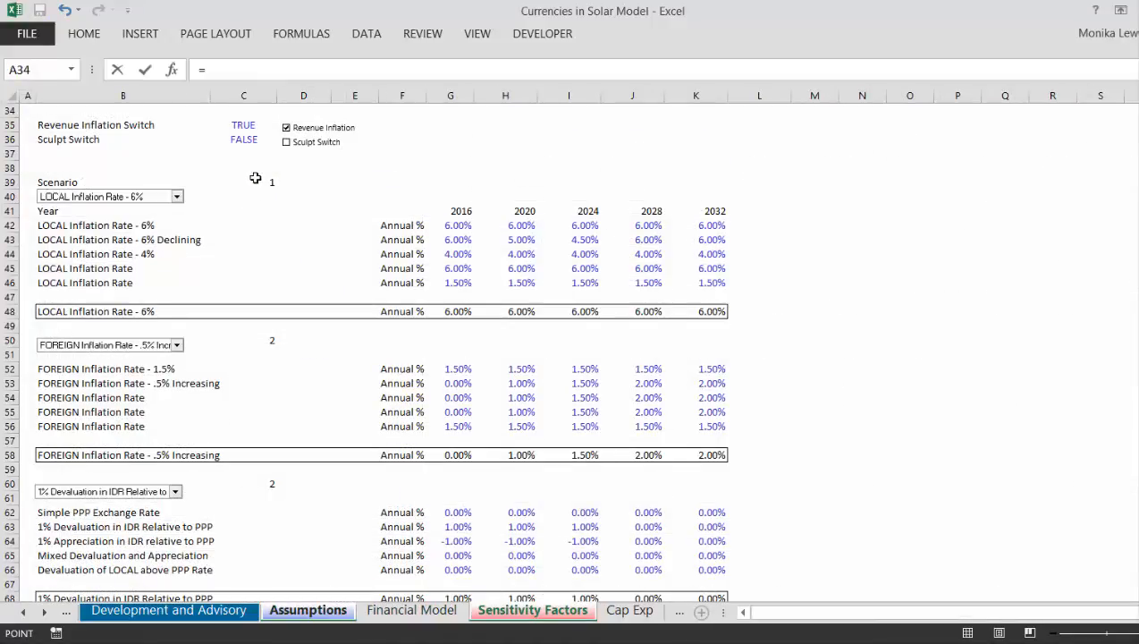
click(255, 180)
key(Return)
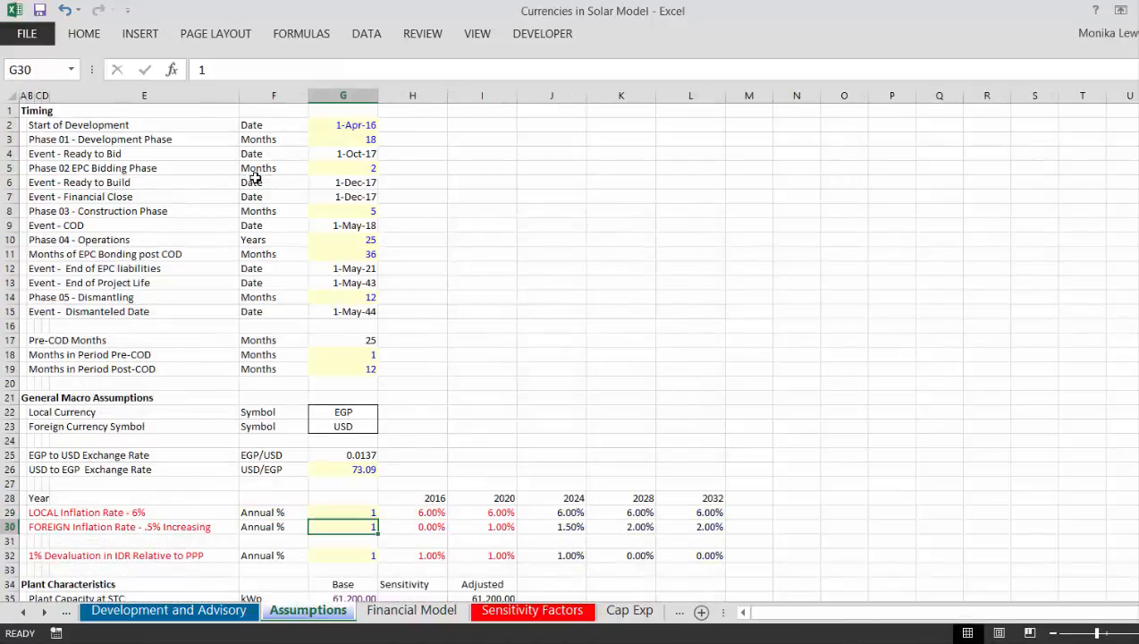
Step: Link the FOREIGN inflation scenario number in G30 of the Assumptions sheet to cell C50 of the Sensitivity Factors sheet
text(=)
key(ctrl+Page_Down)
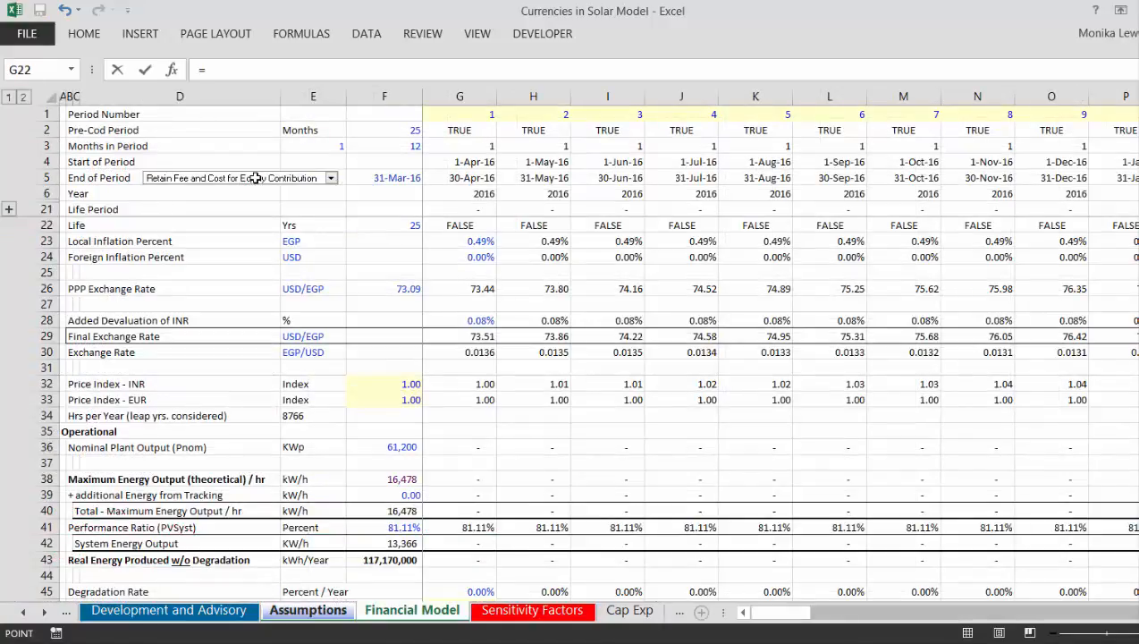
click(254, 178)
key(ctrl+Page_Down)
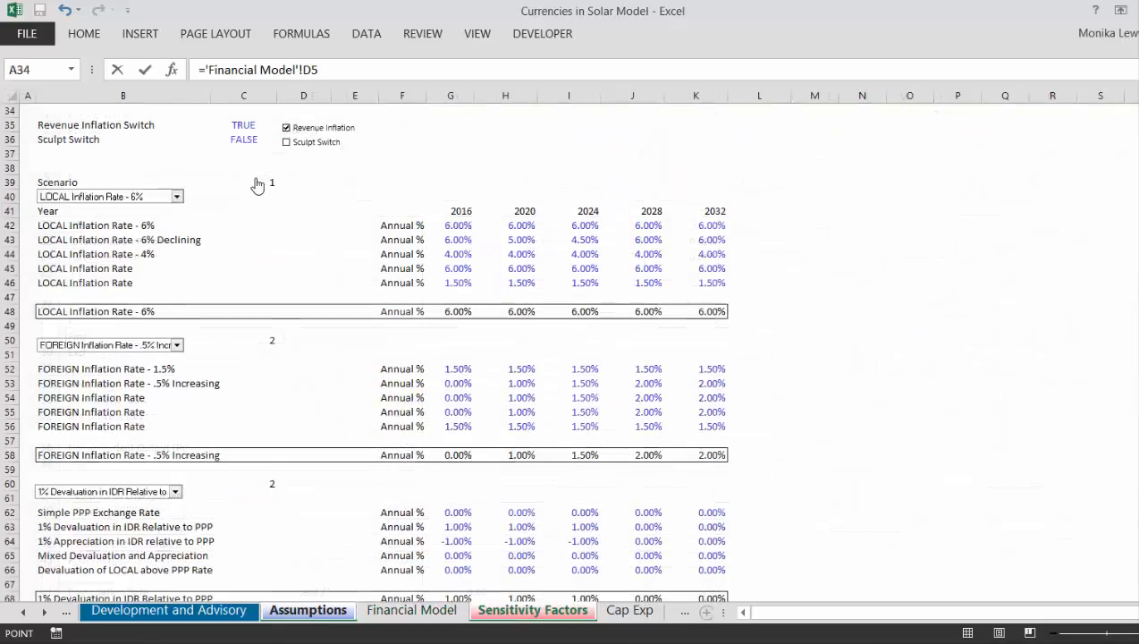
click(268, 339)
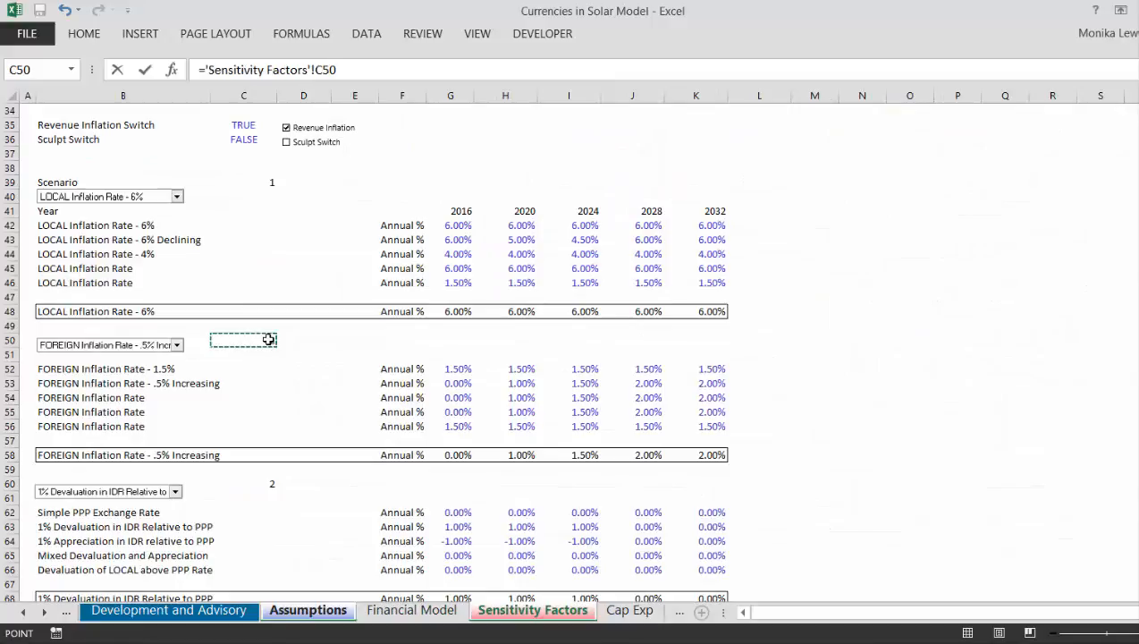
key(Return)
Step: Link the exchange rate devaluation scenario number in G32 of the Assumptions sheet to cell C60 of the Sensitivity Factors sheet
key(Down)
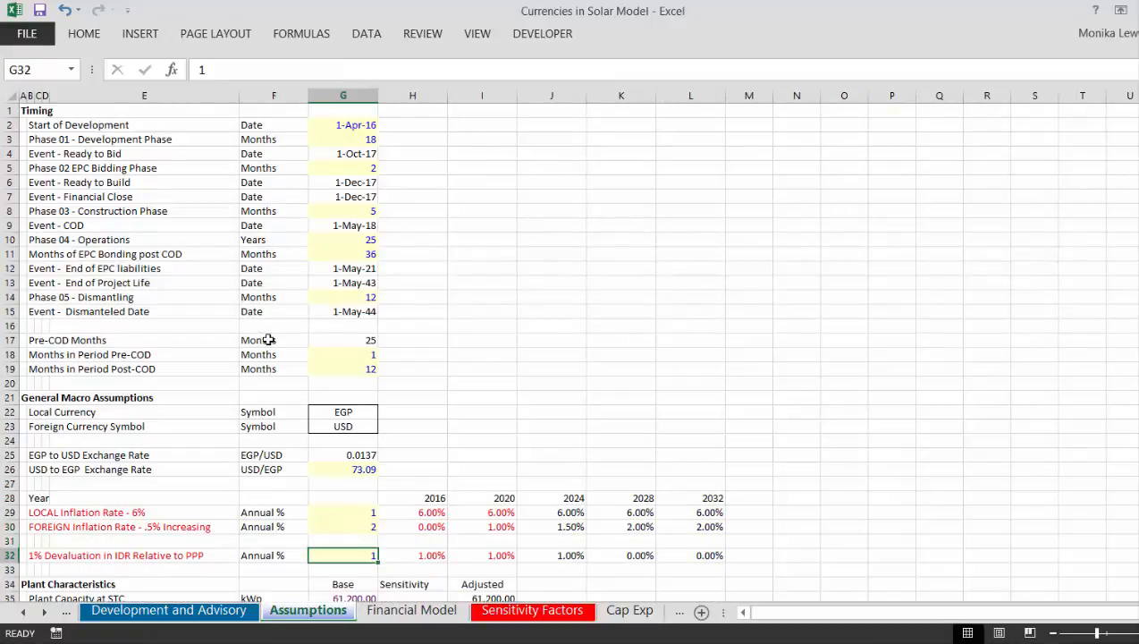
text(=)
key(ctrl+Page_Down)
key(ctrl+Page_Down)
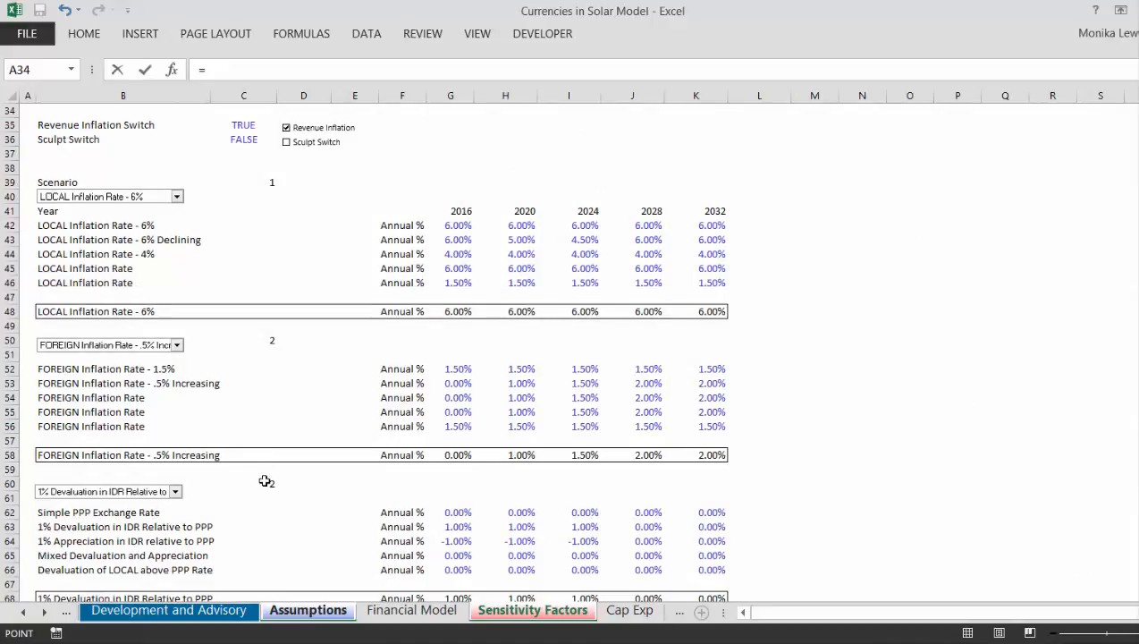
click(266, 484)
key(Return)
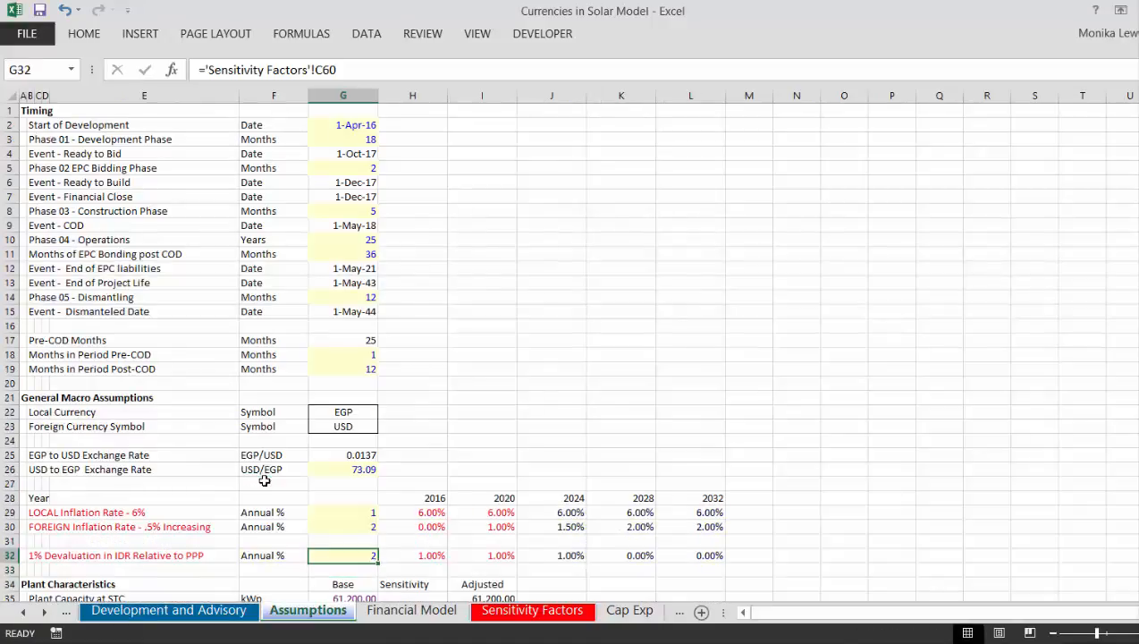
Step: Examine the yearly LOCAL inflation rate formulas in row 29 of the Assumptions sheet, starting from H29
key(Up)
key(Up)
key(Up)
key(Right)
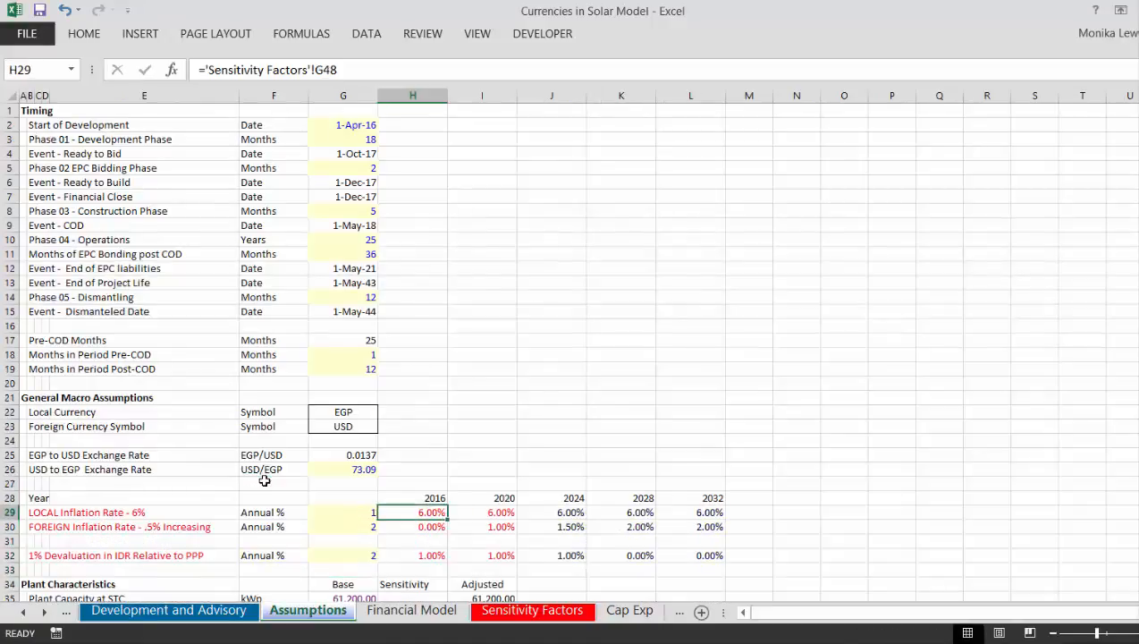
key(Right)
key(Right)
key(Right)
key(Left)
key(Left)
key(Left)
key(Right)
key(Right)
key(Left)
key(Right)
key(Right)
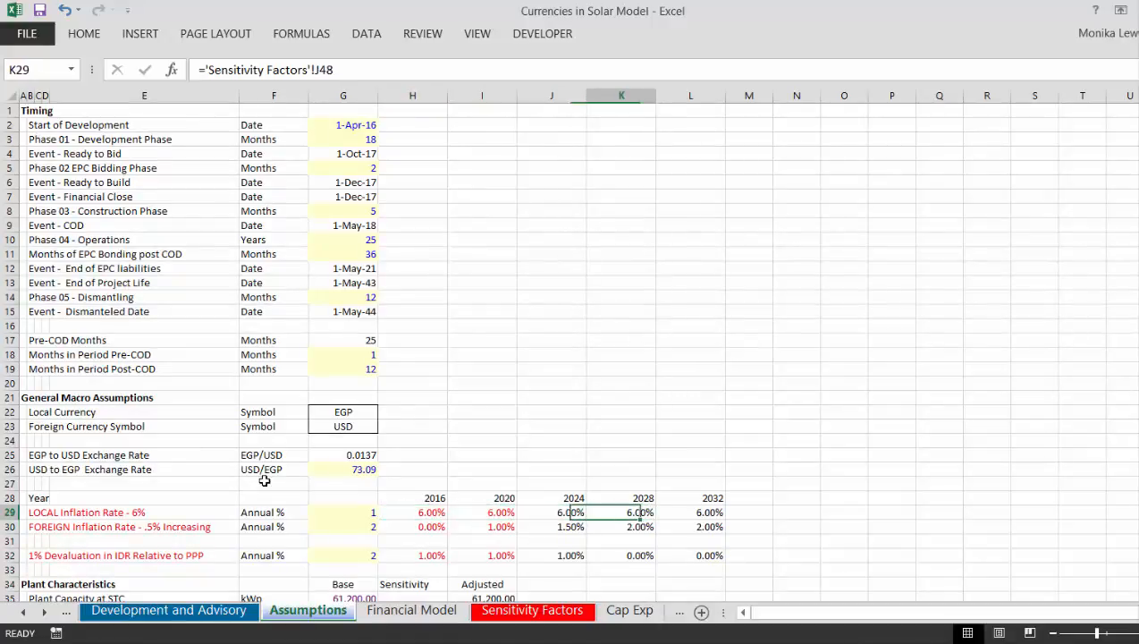
key(Left)
key(Left)
key(Left)
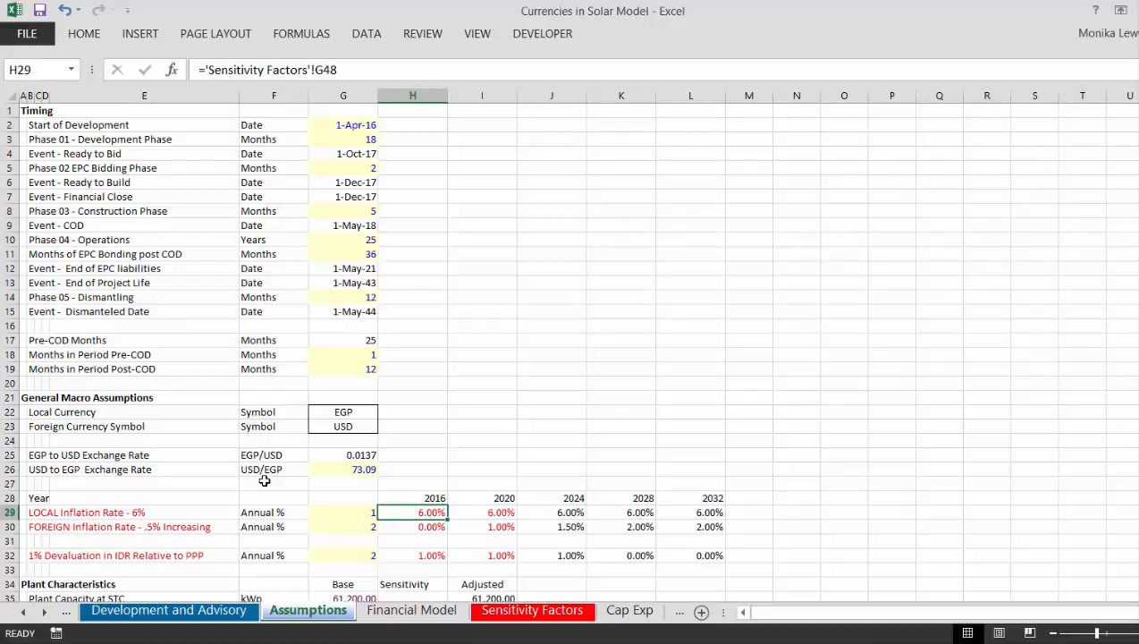
Step: Look over the LOCAL inflation scenarios and the FOREIGN scenario number cell C50 on the Sensitivity Factors sheet
key(ctrl+Page_Down)
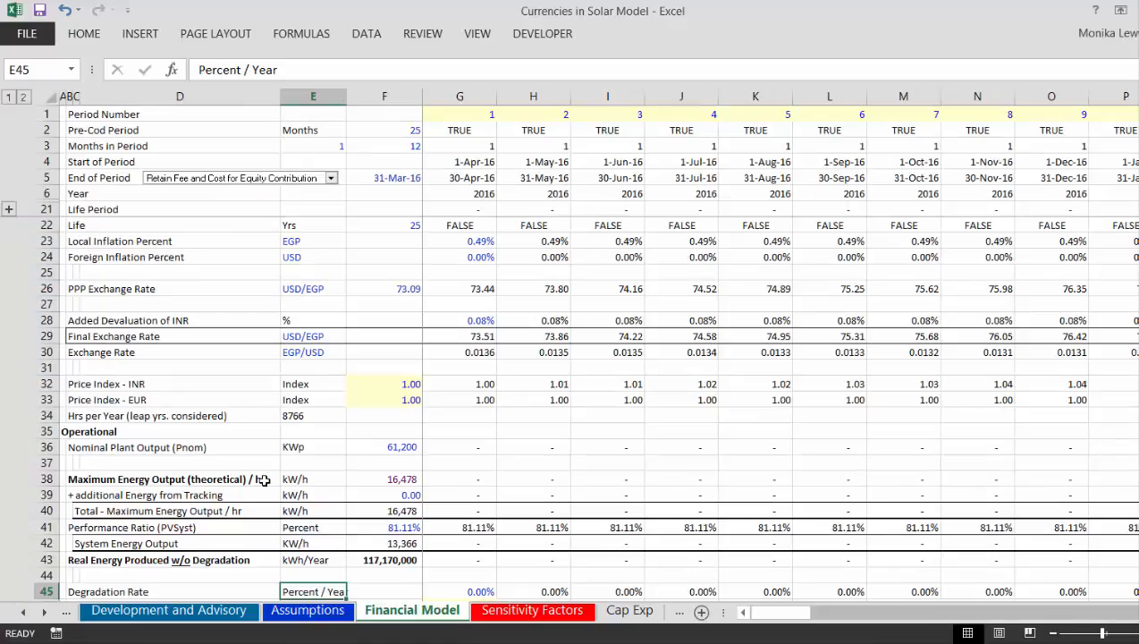
key(ctrl+Page_Down)
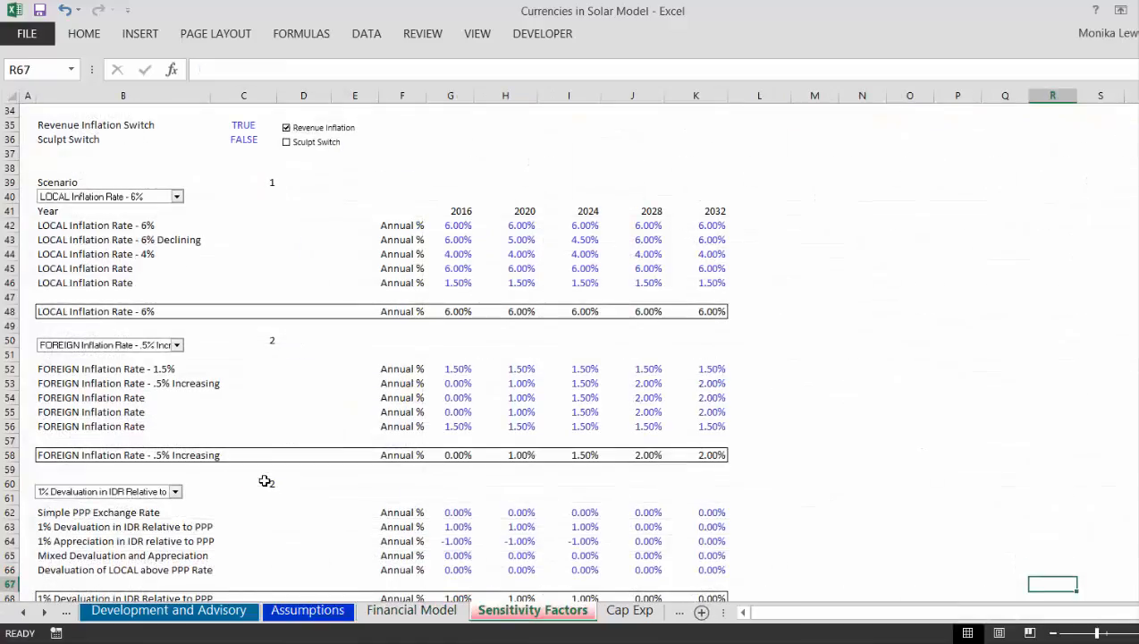
click(279, 528)
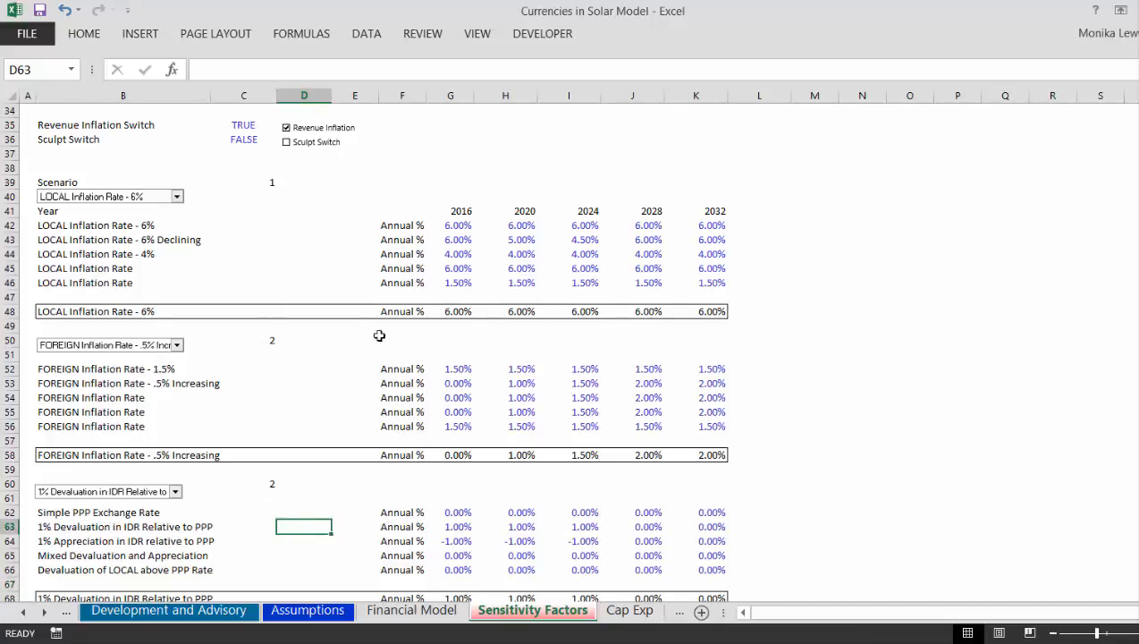
click(77, 308)
key(Up)
key(Up)
key(Up)
key(Up)
key(Up)
key(Up)
key(Up)
key(Up)
key(Up)
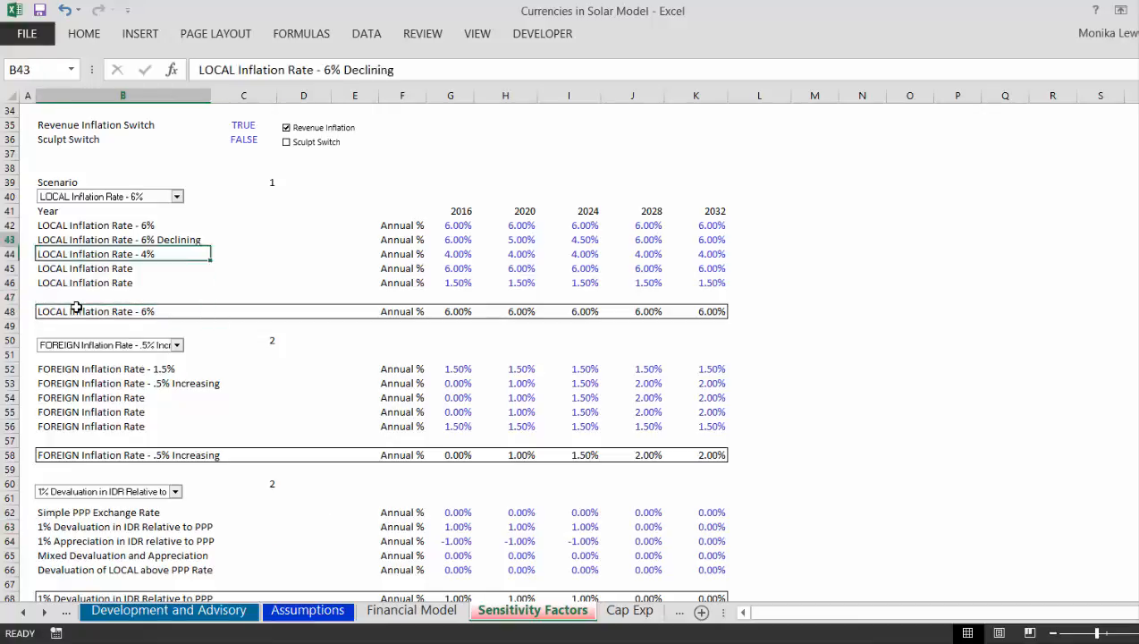
key(Down)
key(Down)
key(Down)
key(Down)
key(Down)
key(Down)
key(Down)
key(Down)
key(Down)
key(Down)
key(Right)
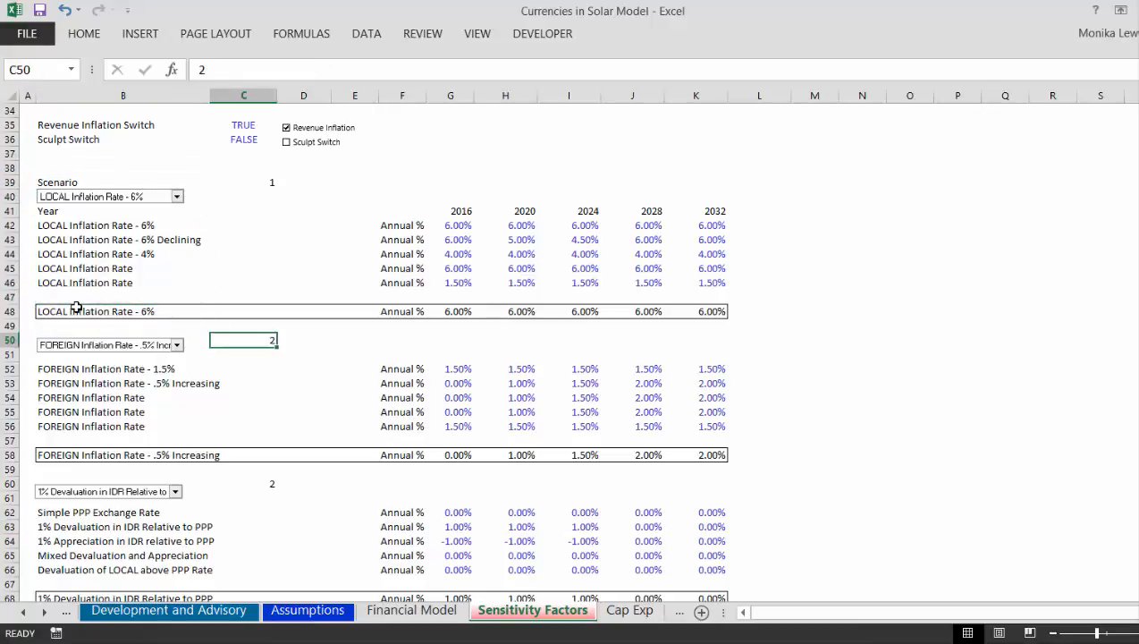
Step: Inspect the INDEX formula for the selected LOCAL inflation scenario name in B48, leaving it as it is
key(Up)
key(Left)
key(Up)
key(F2)
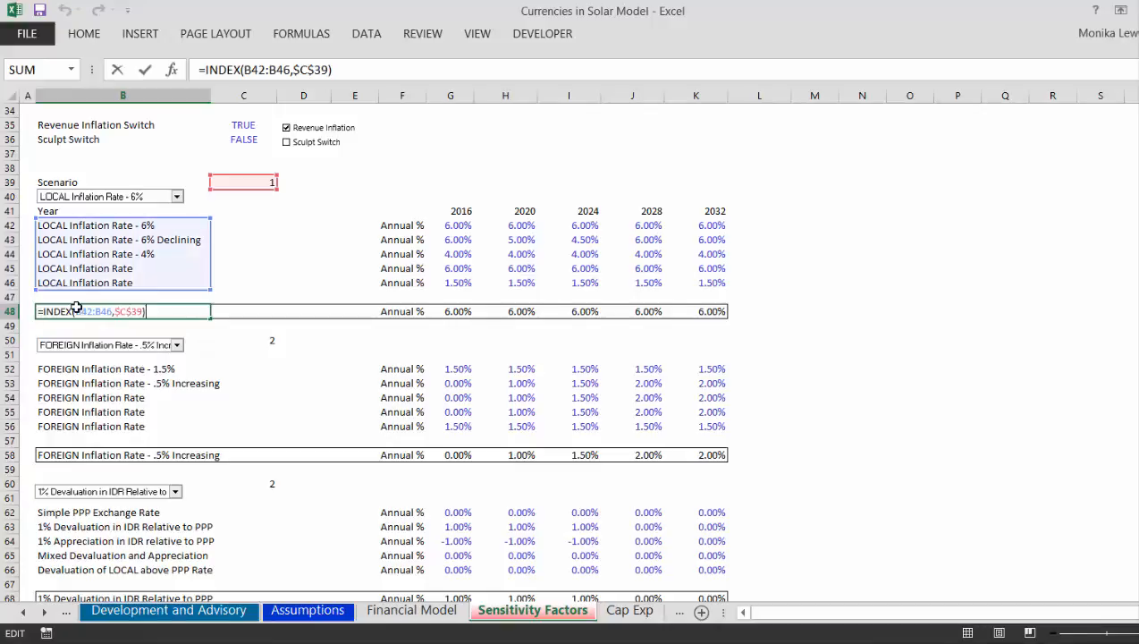
key(Return)
Step: Inspect the INDEX formula for the selected FOREIGN inflation scenario name in B58 and return to the Financial Model sheet
key(Down)
key(Down)
key(Down)
key(Down)
key(Down)
key(Down)
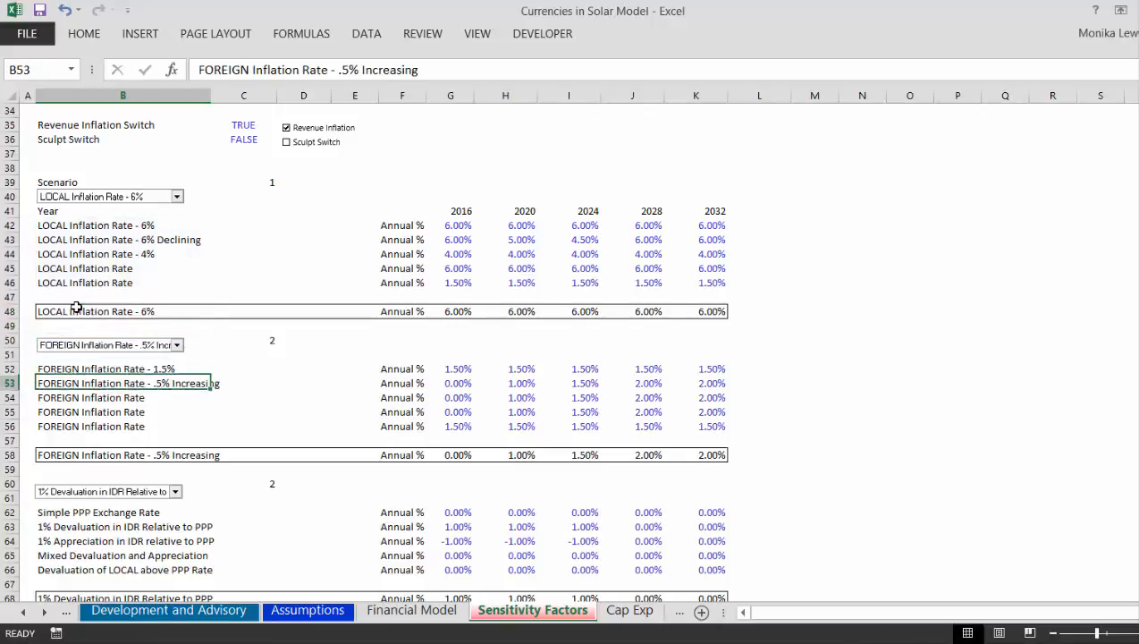
key(Down)
key(Down)
key(Down)
key(F2)
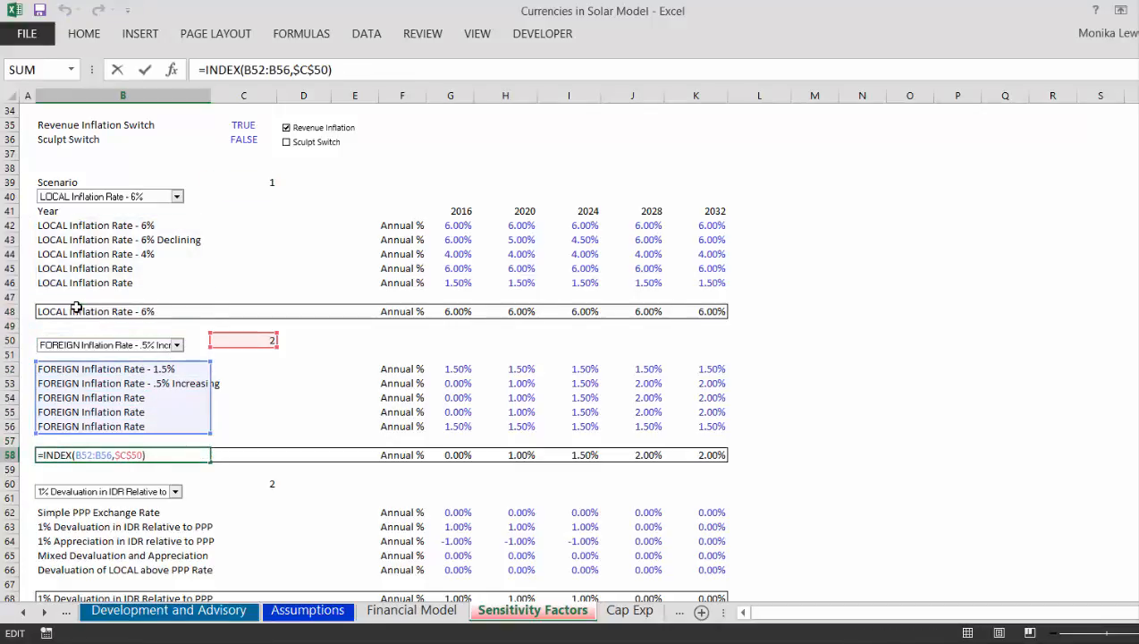
key(Return)
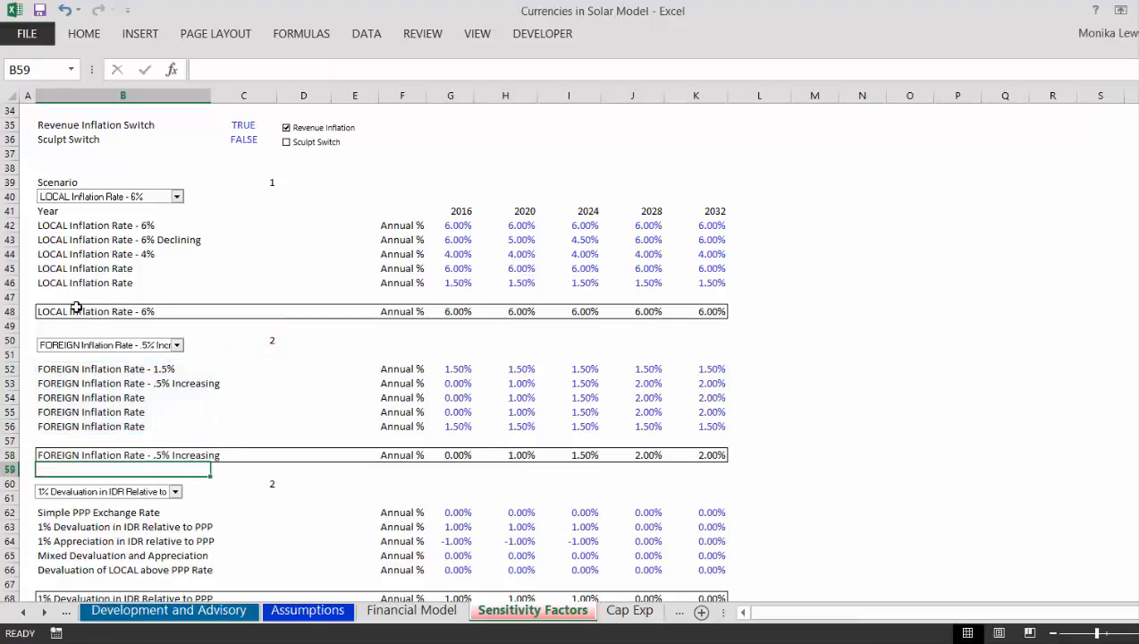
key(ctrl+Page_Up)
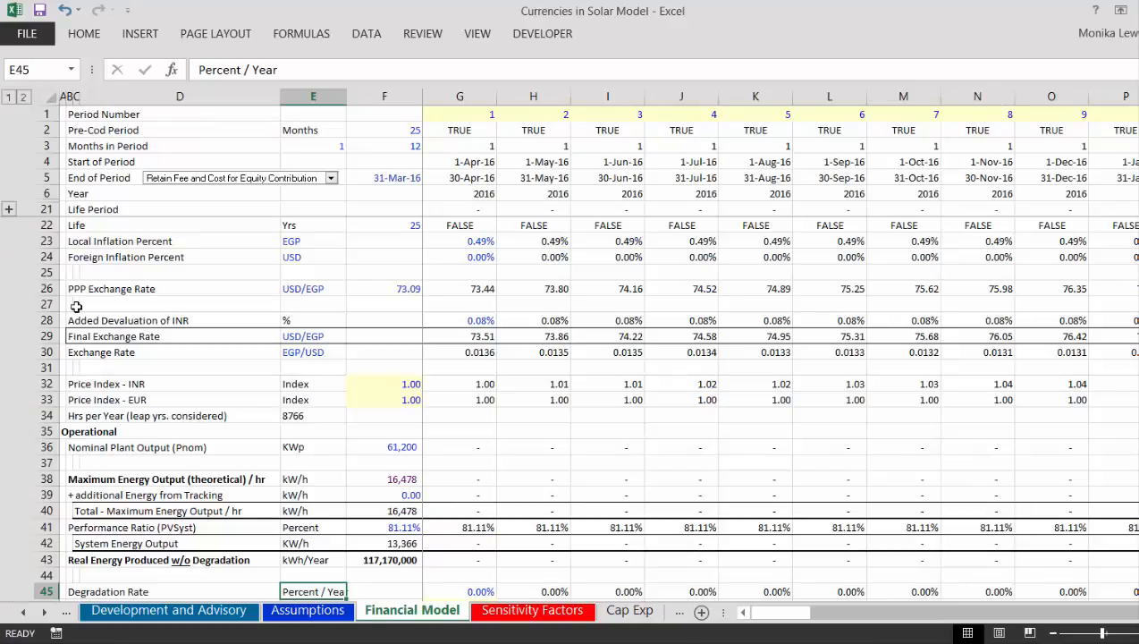
Step: Open the recent workbook Generic Macros and run its Implement macro
key(ctrl+Page_Up)
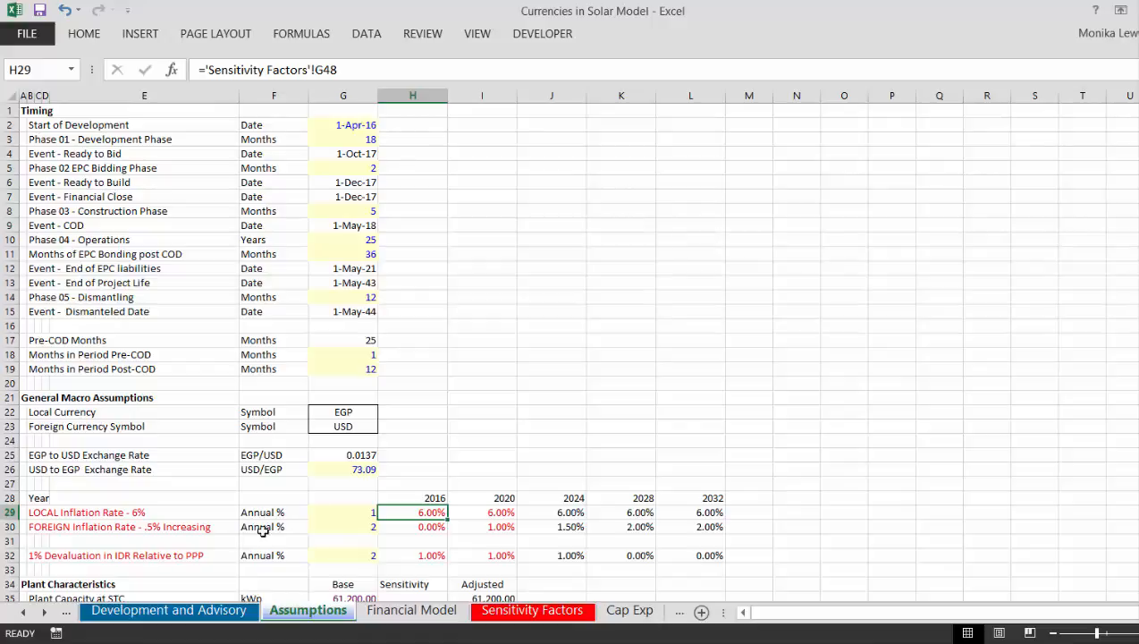
click(34, 40)
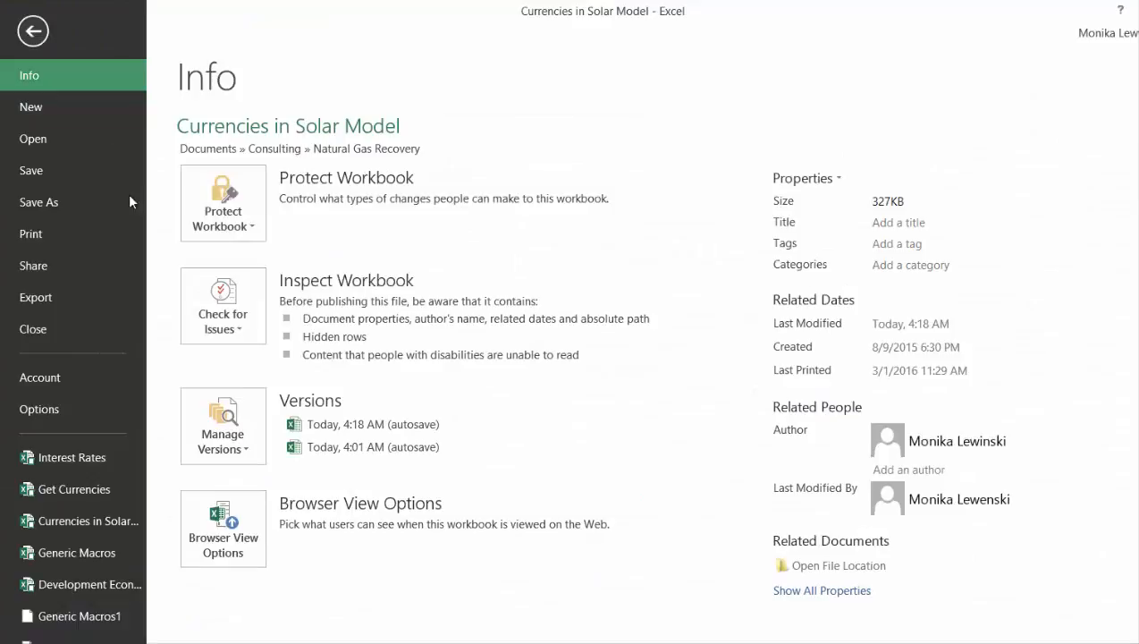
click(67, 138)
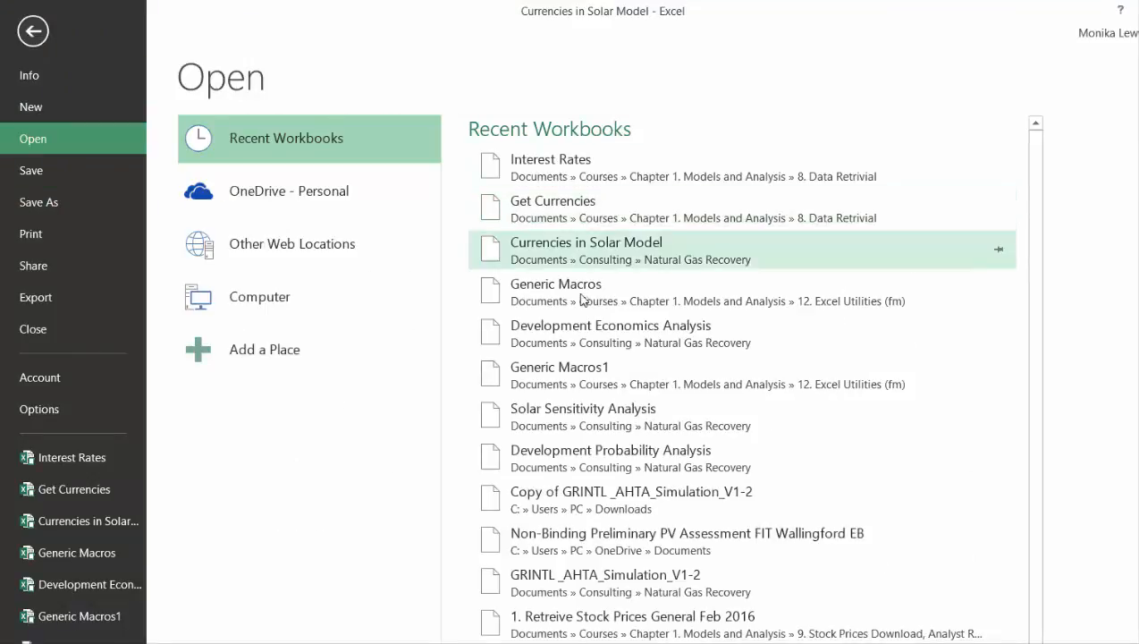
click(555, 284)
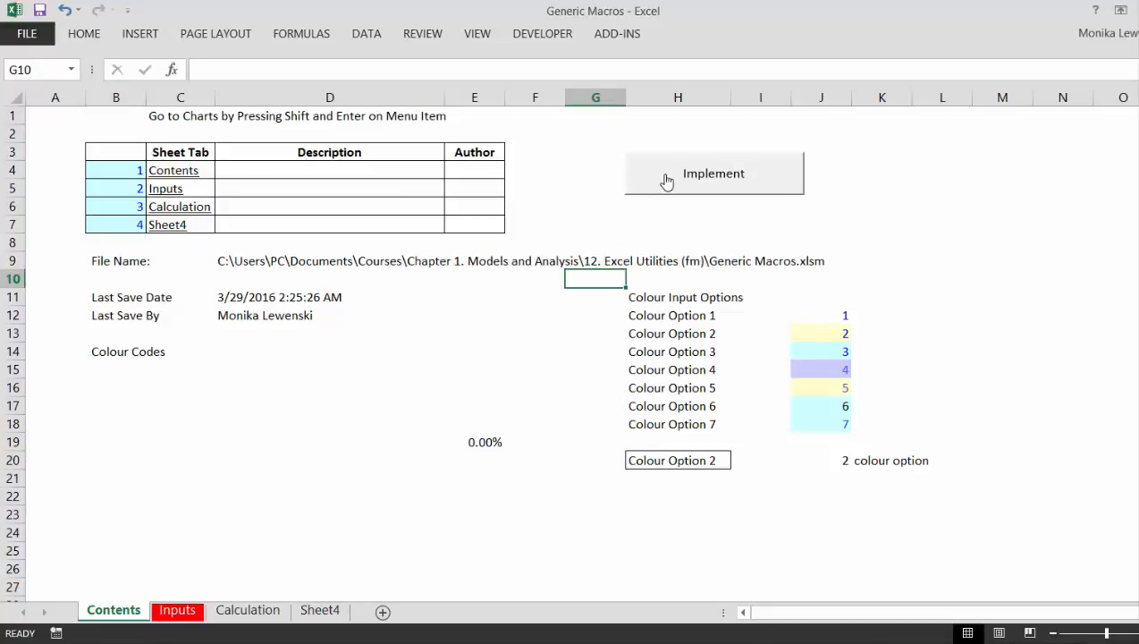
click(666, 182)
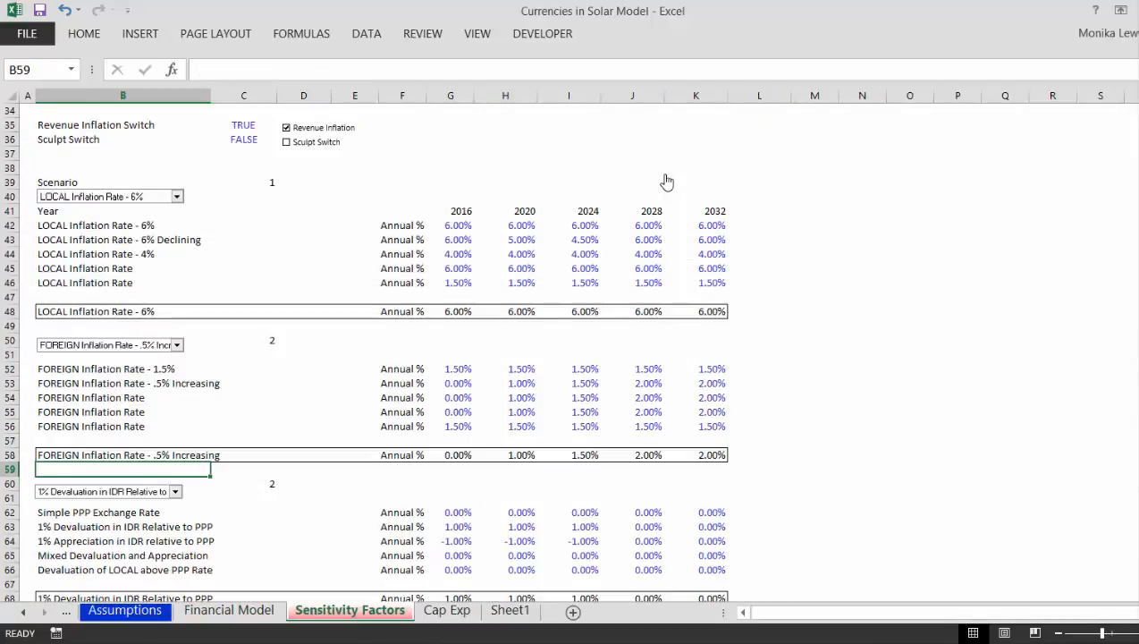
Step: Copy the local inflation, foreign inflation and devaluation drop-downs from the Sensitivity Factors sheet and paste them beside the Key Assumptions on the Summary sheet
ctrl+click(89, 205)
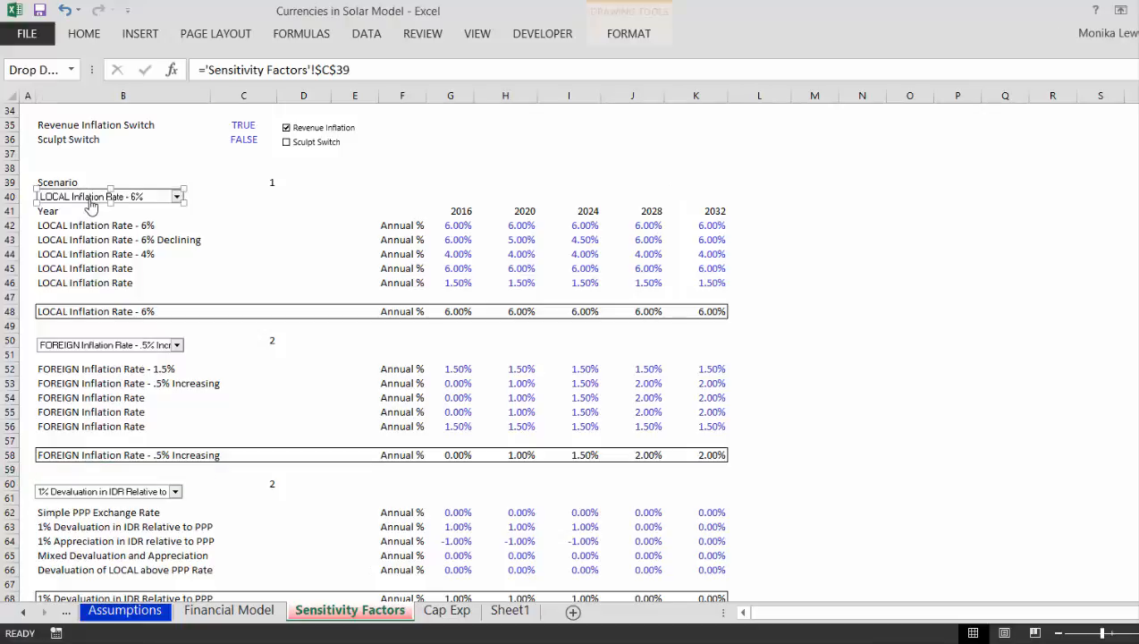
ctrl+click(95, 350)
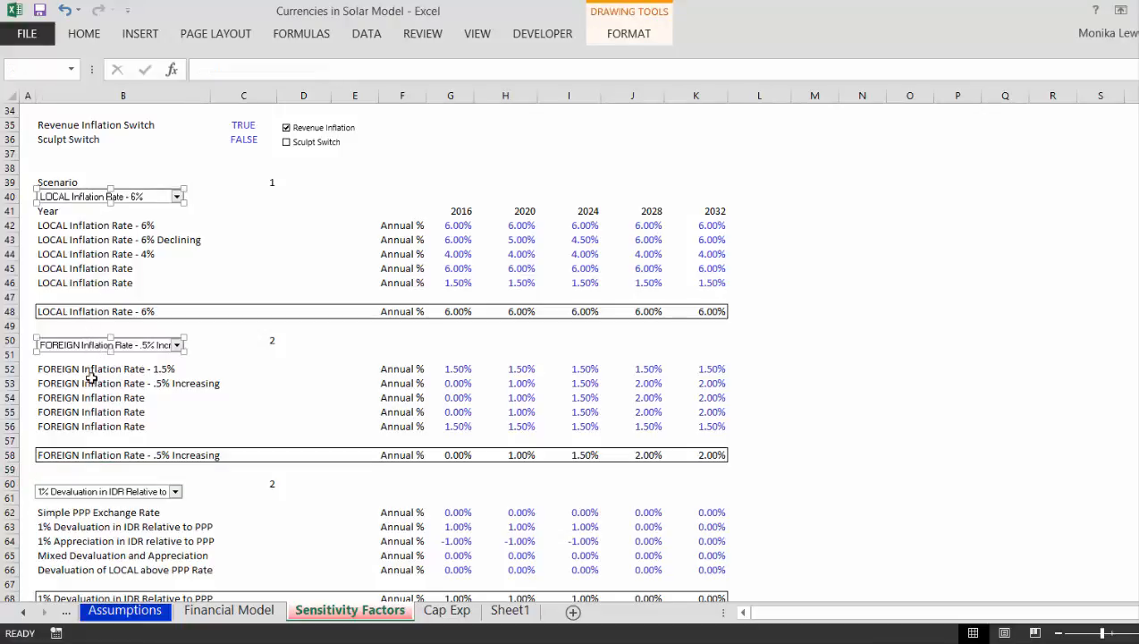
ctrl+click(112, 501)
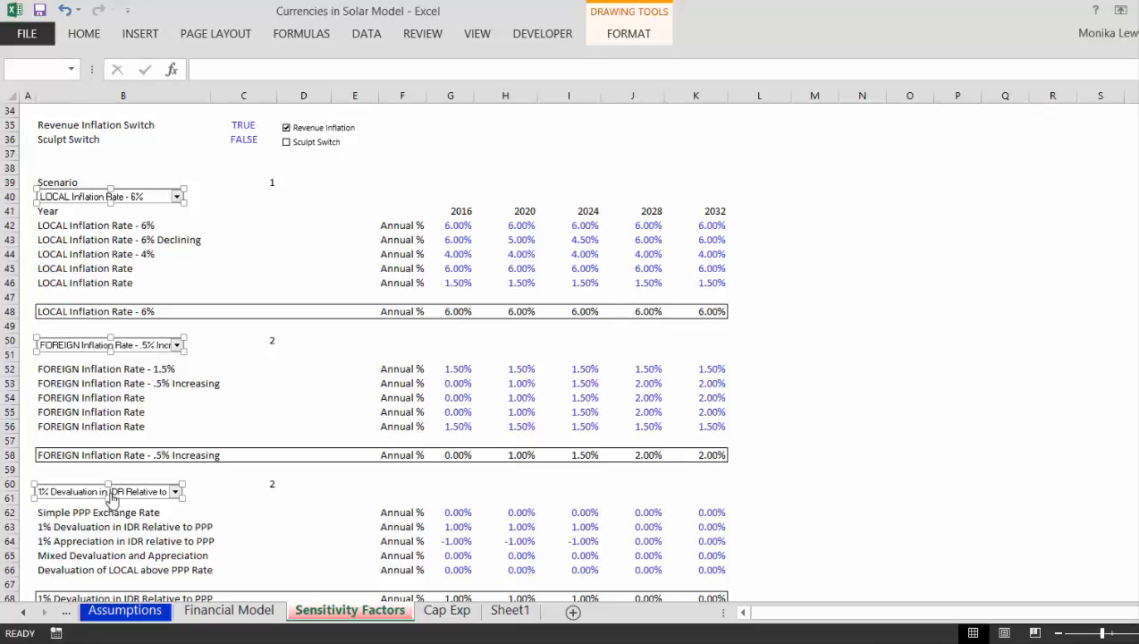
click(98, 614)
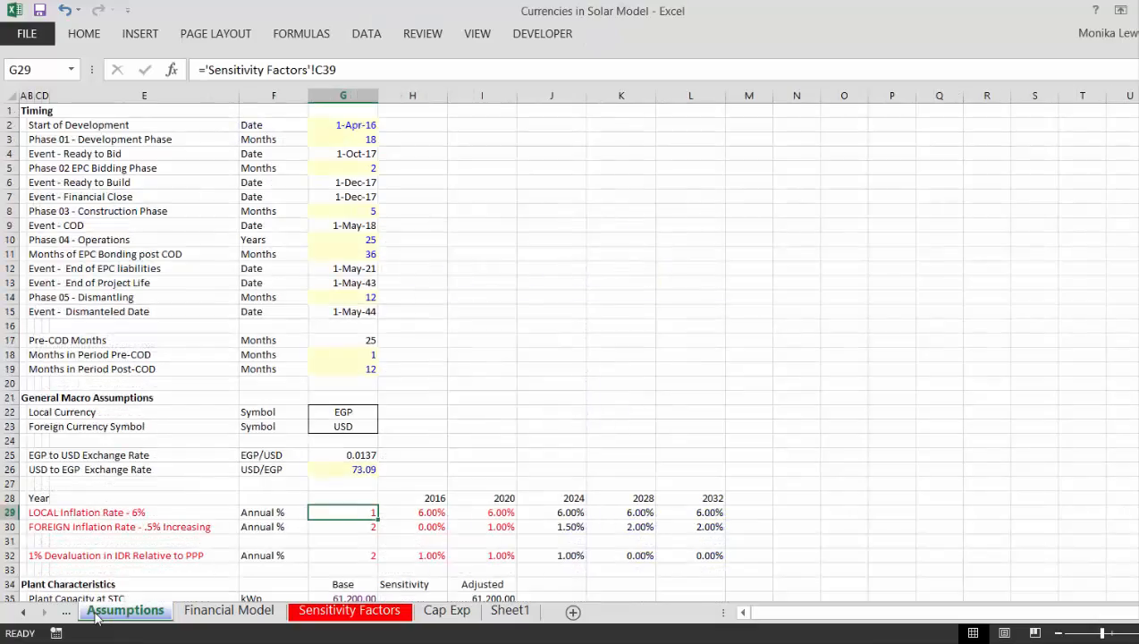
click(25, 615)
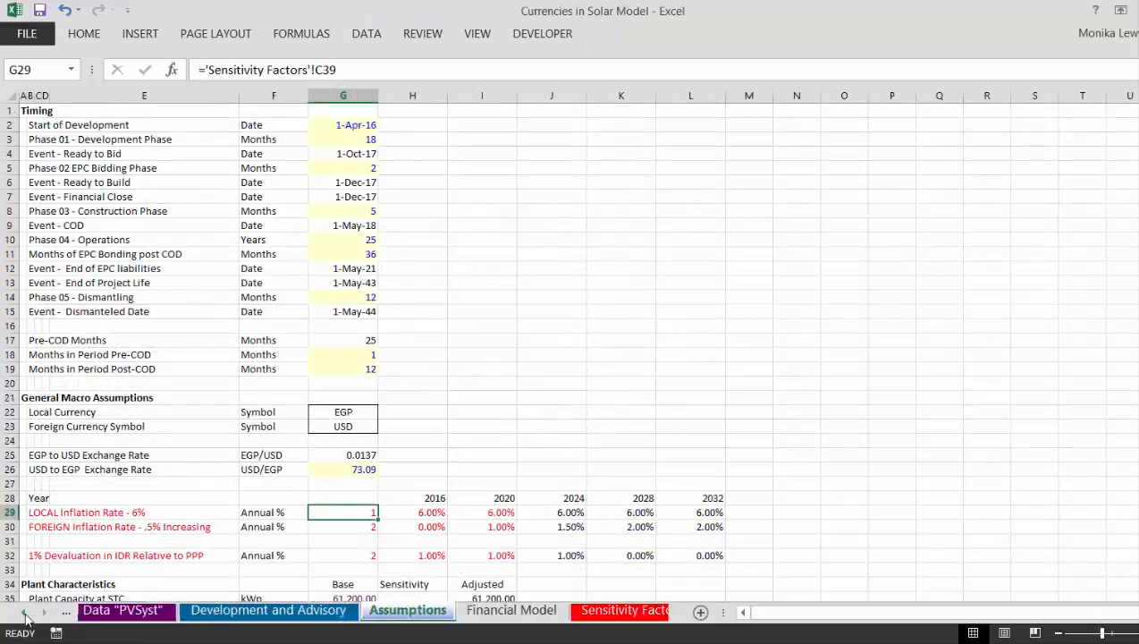
click(25, 614)
click(25, 614)
click(25, 614)
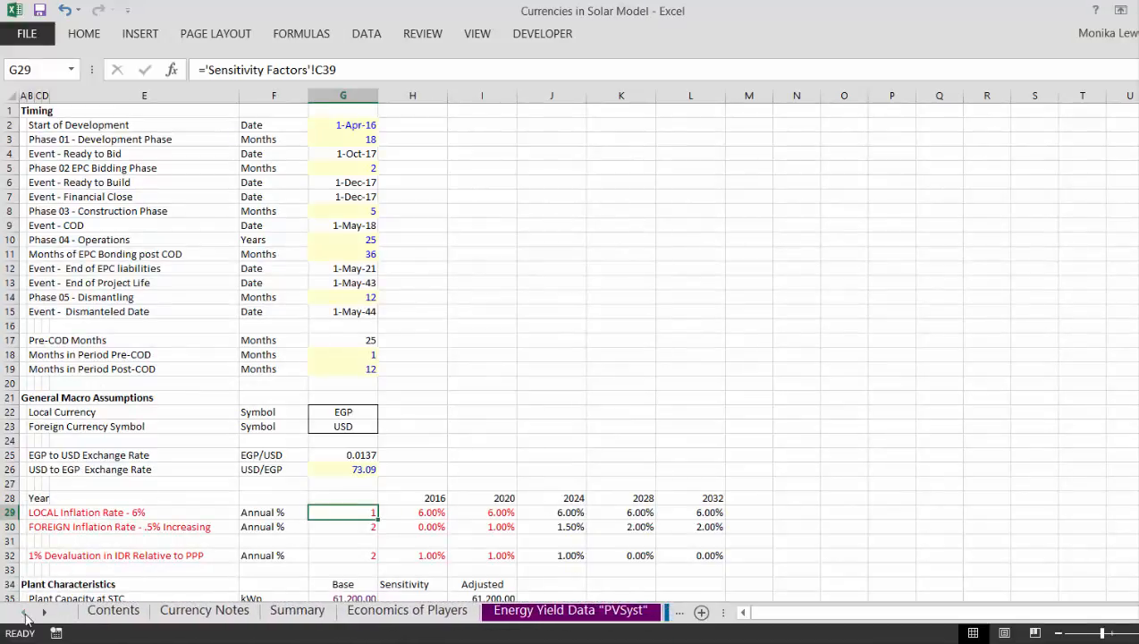
click(312, 616)
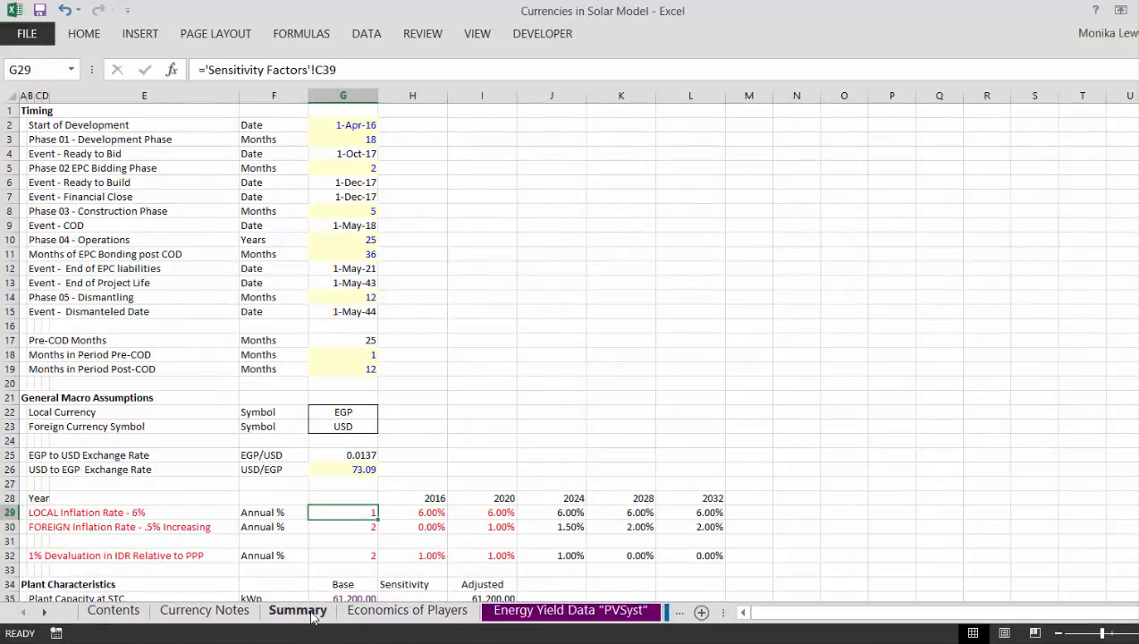
click(889, 404)
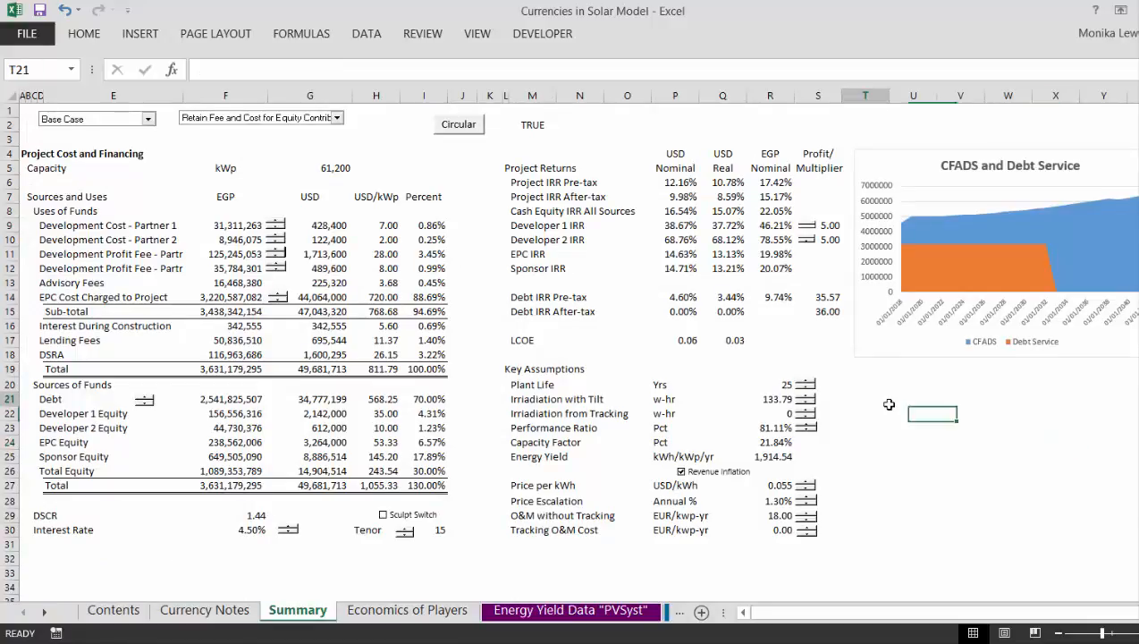
key(ctrl+v)
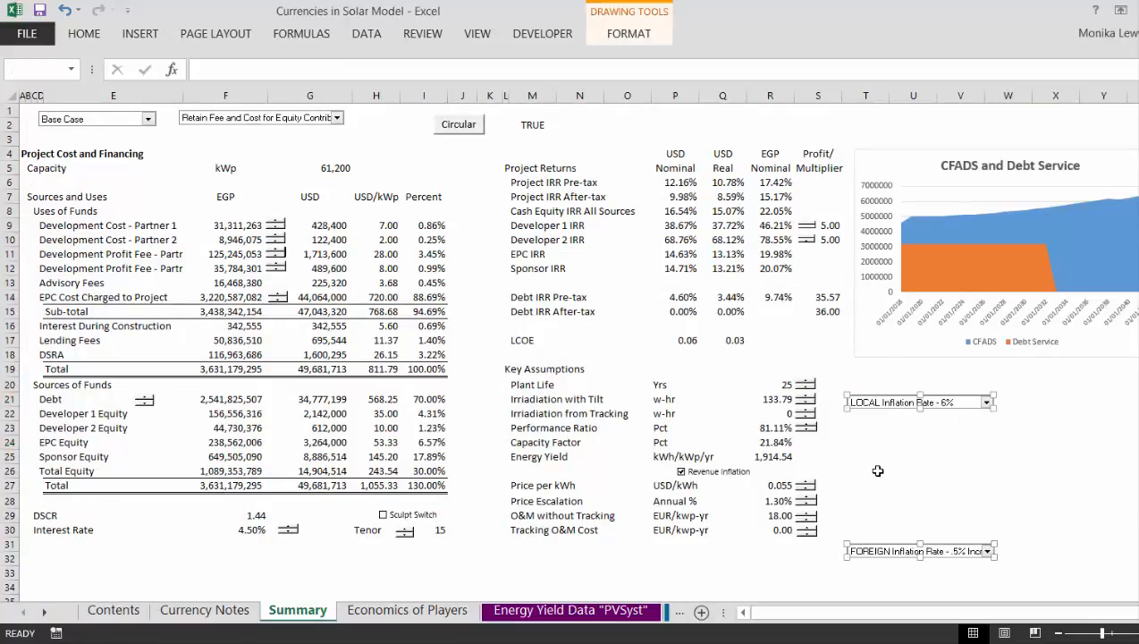
Step: Move the pasted foreign inflation drop-down directly beneath the local inflation drop-down
click(877, 470)
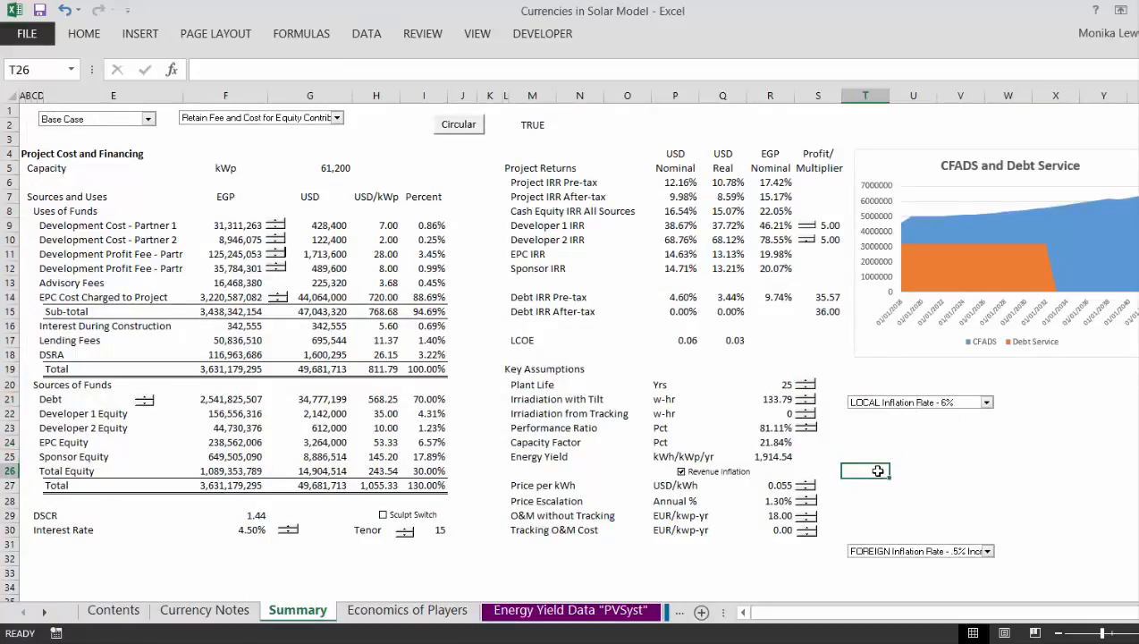
right_click(904, 554)
key(Escape)
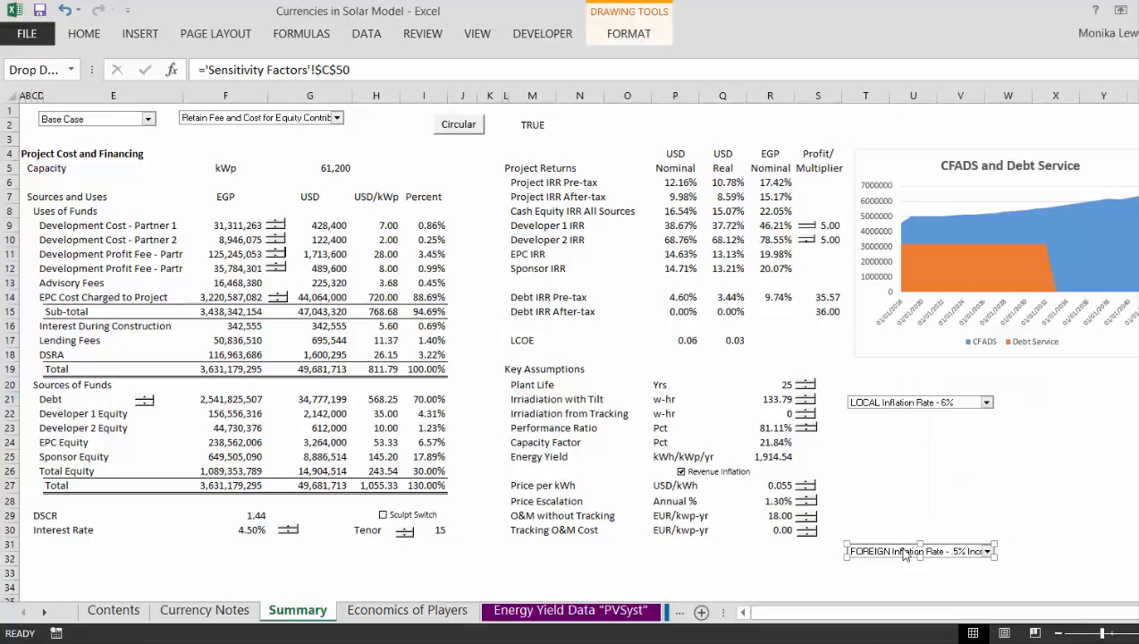
drag(904, 554, 902, 420)
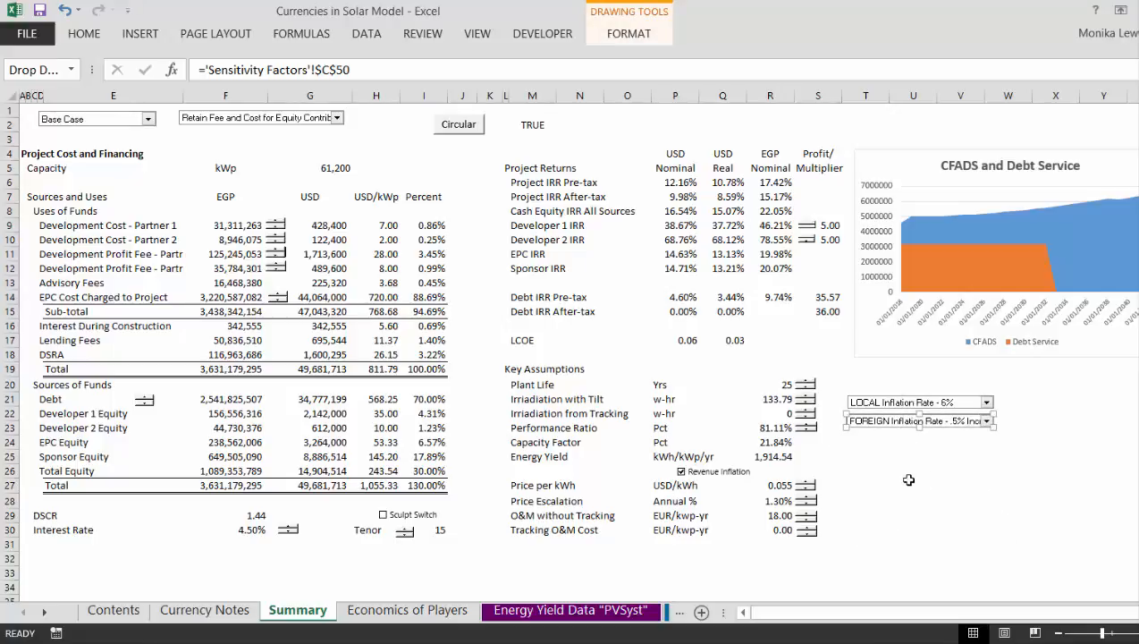
Step: Move the pasted blank devaluation drop-down up to just beneath the foreign inflation drop-down
click(908, 480)
key(Page_Down)
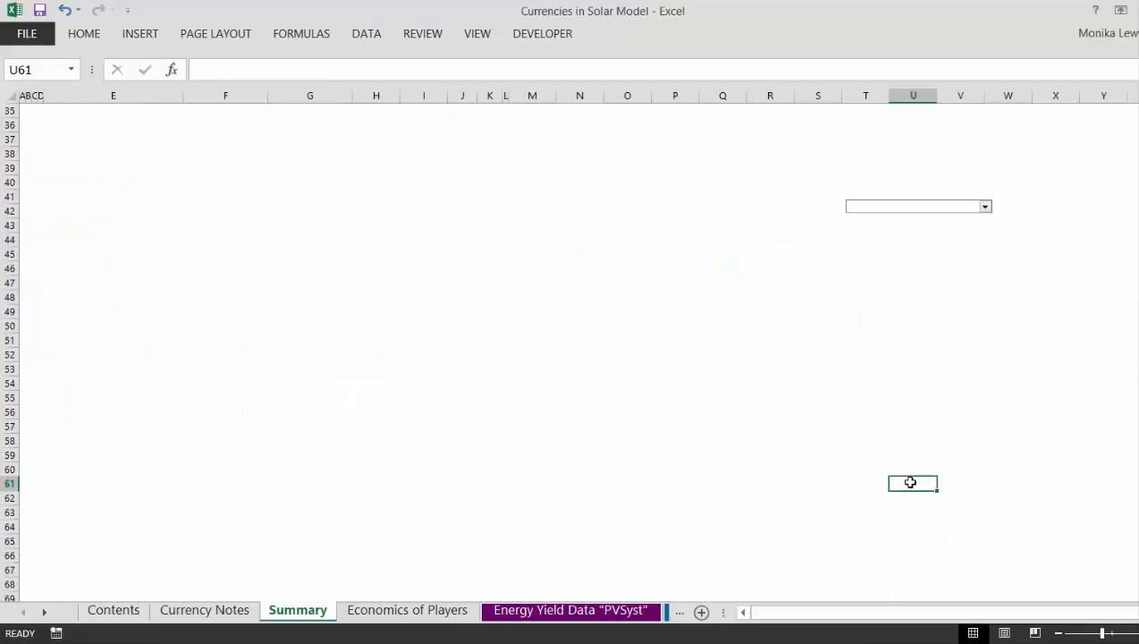
right_click(891, 214)
key(Escape)
mouse_move(890, 214)
mouse_down()
mouse_move(865, 97)
mouse_move(867, 135)
mouse_move(876, 108)
mouse_move(874, 205)
mouse_move(888, 196)
mouse_up()
Step: Check the input range and cell link of the blank devaluation drop-down and delete the drop-down from the Summary sheet
right_click(888, 196)
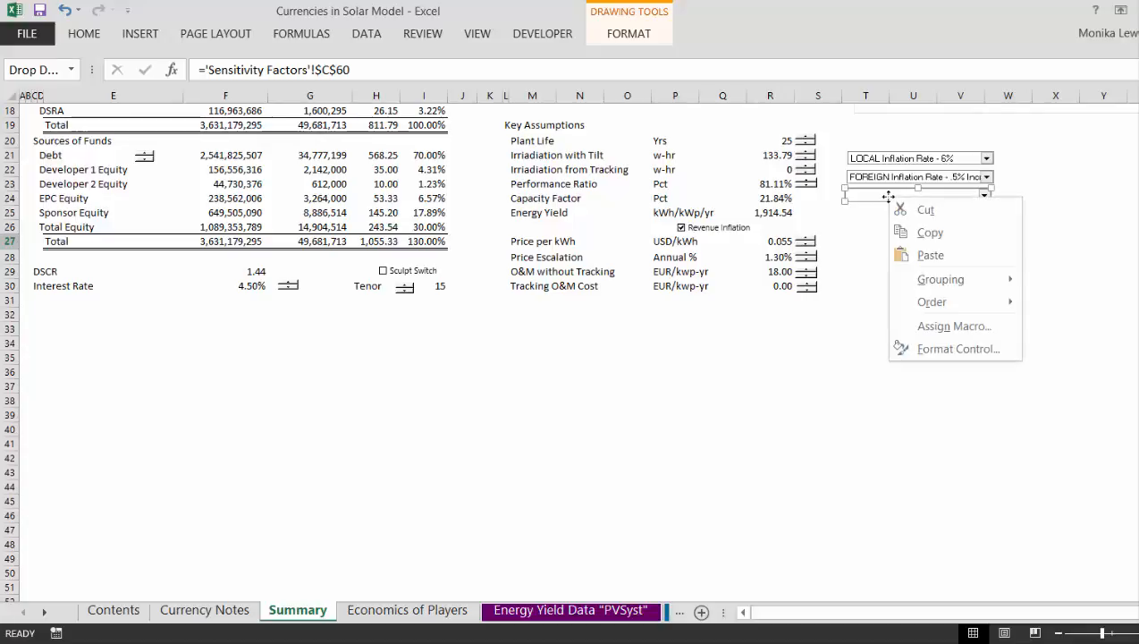
click(918, 350)
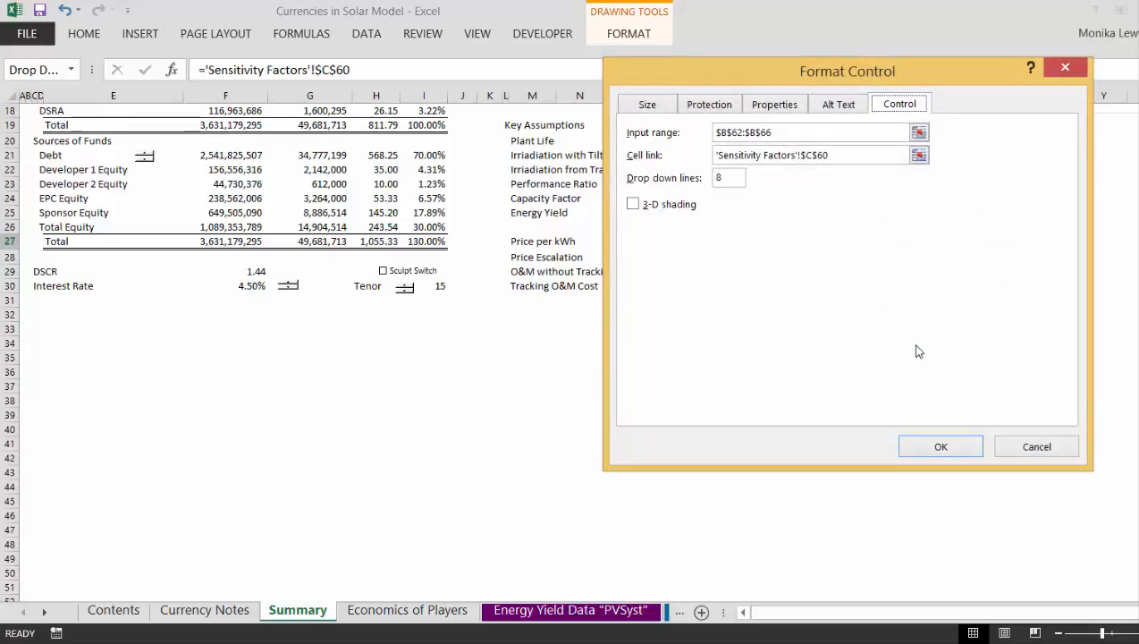
key(Return)
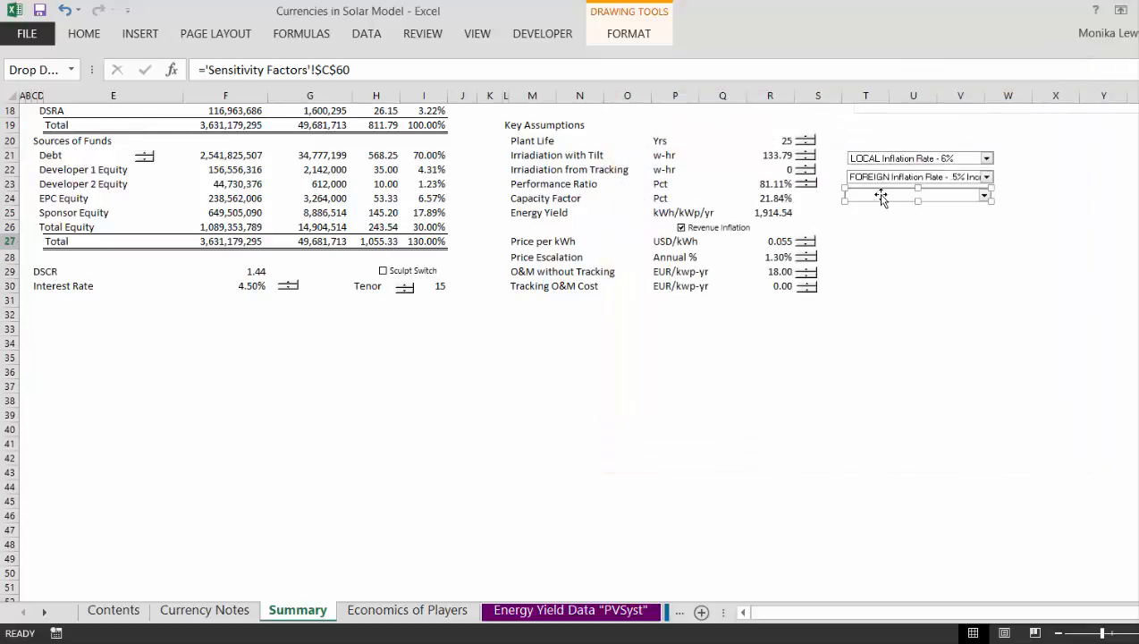
key(Delete)
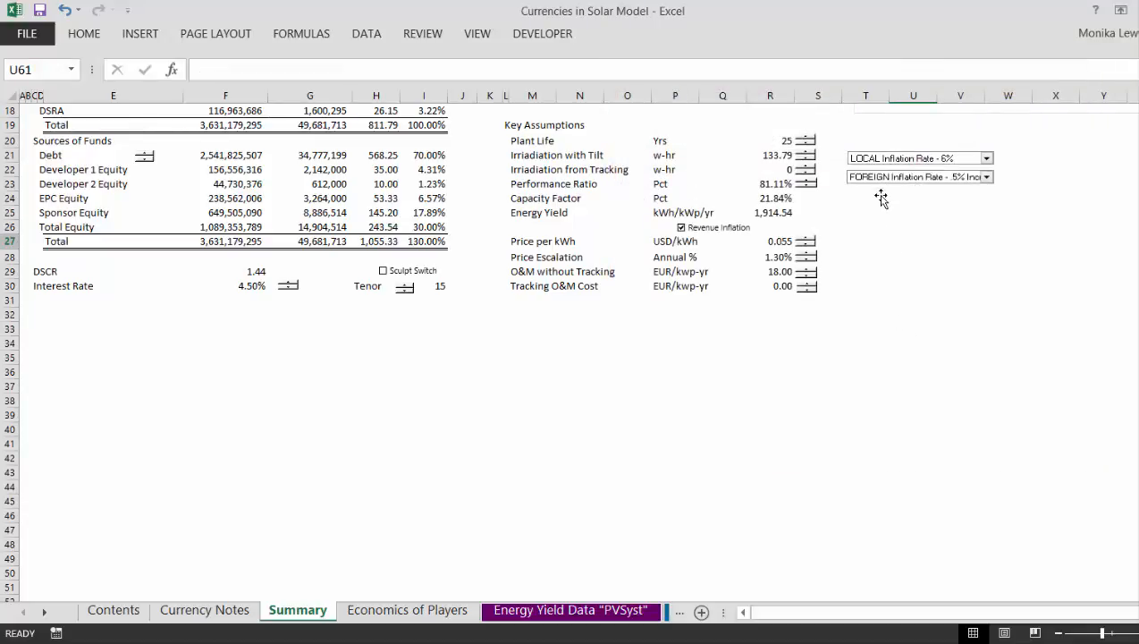
click(669, 642)
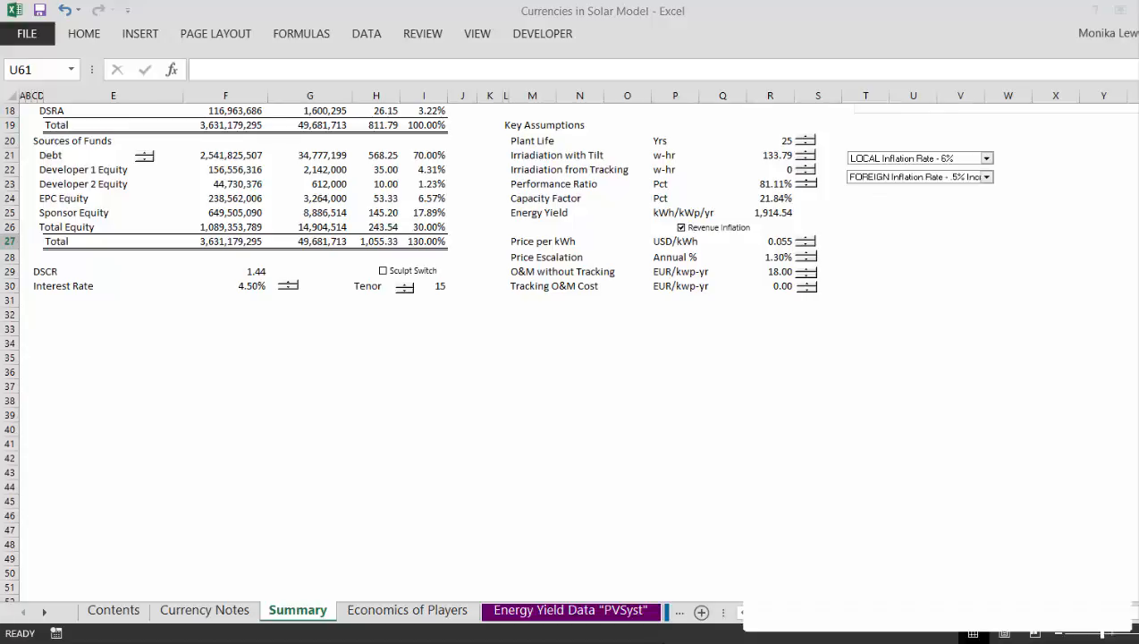
click(1063, 582)
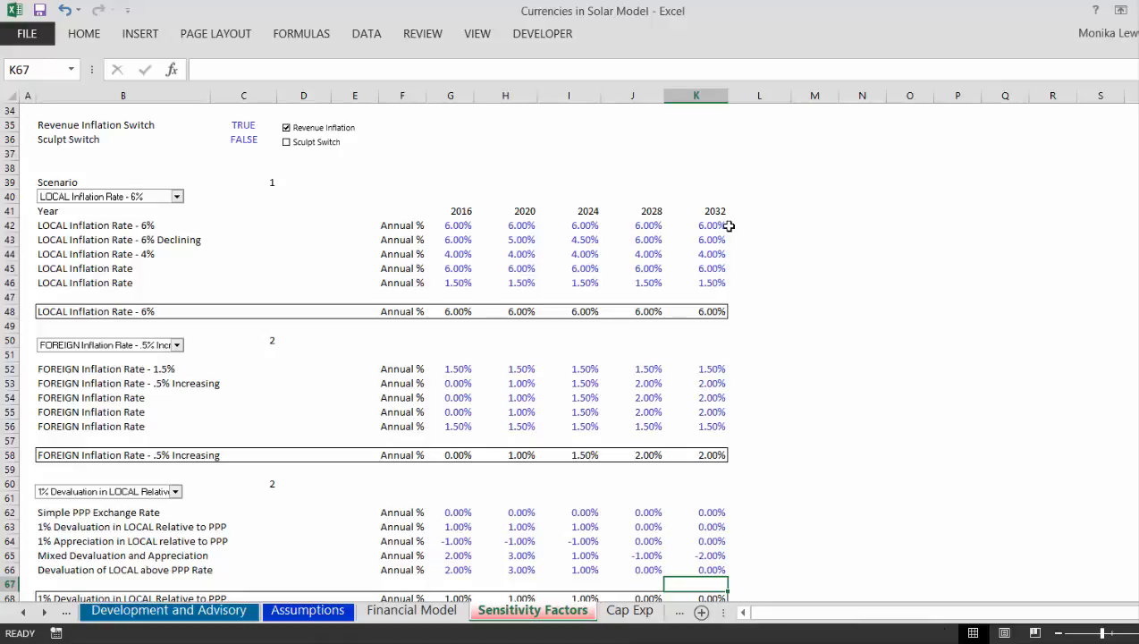
Step: Set the exchange rate scenario on the Summary sheet to Simple PPP Exchange Rate
key(ctrl+Page_Up)
key(ctrl+Page_Up)
key(ctrl+Page_Up)
key(ctrl+Page_Up)
key(ctrl+Page_Up)
key(ctrl+Page_Up)
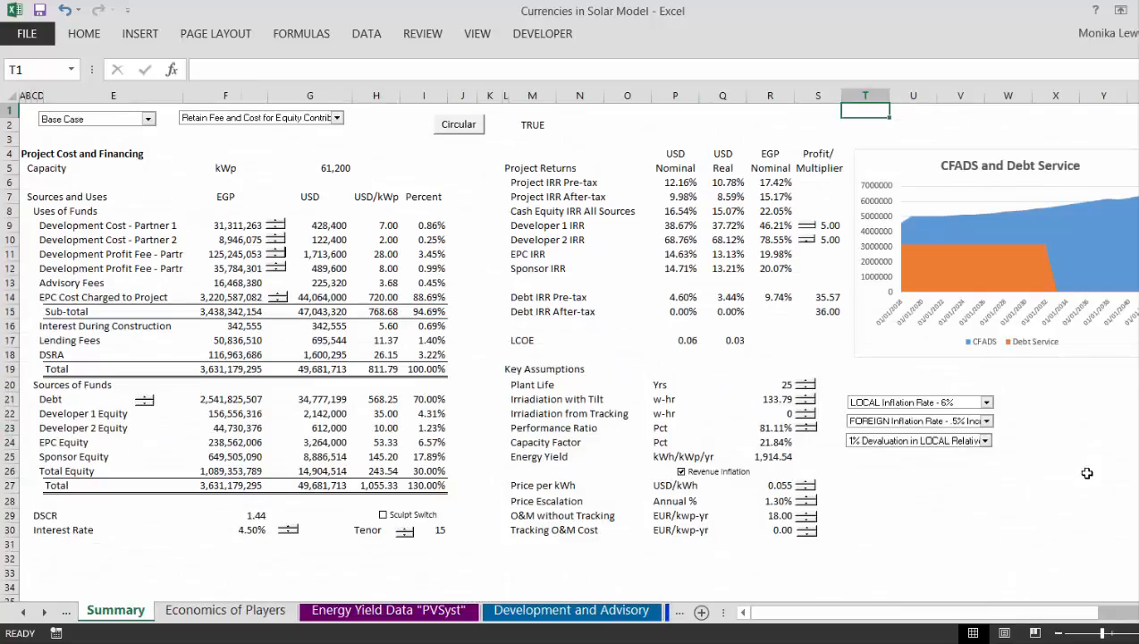
click(987, 441)
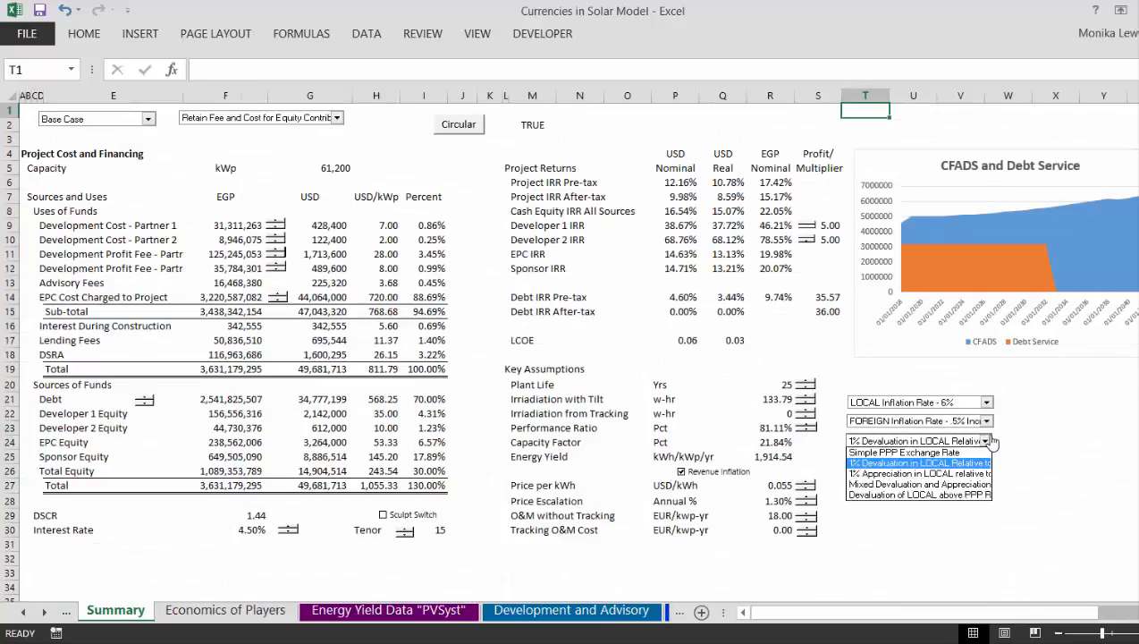
click(946, 453)
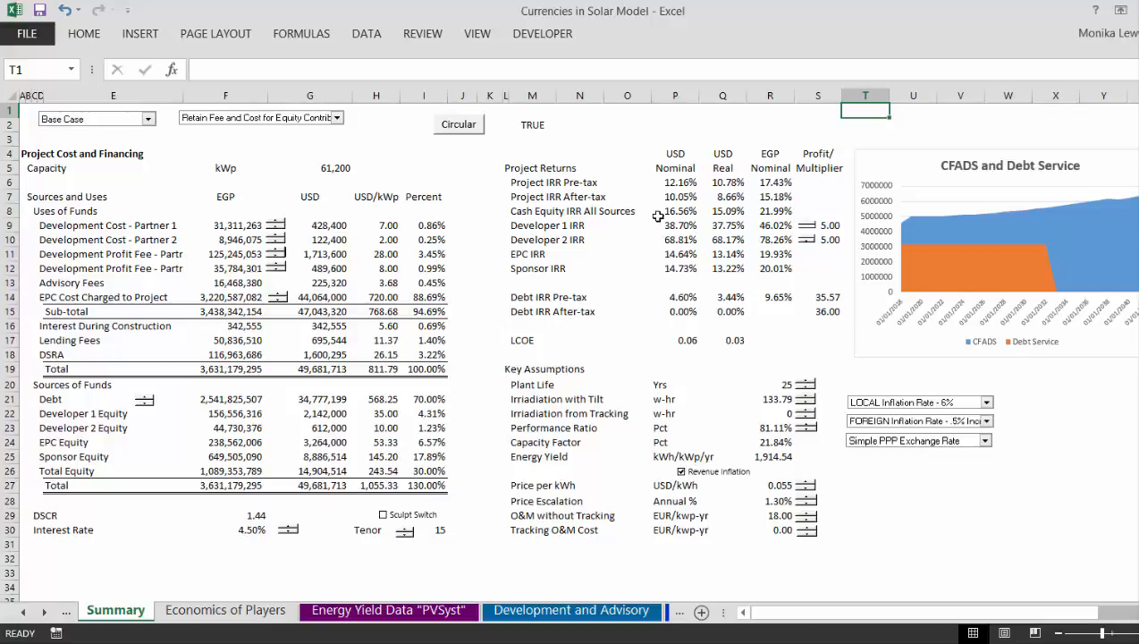
Step: Outline the Cash Equity IRR All Sources row, cells M8:R8, with an outside border
click(539, 220)
click(539, 216)
key(shift+Right)
key(shift+Right)
key(shift+Right)
key(shift+Right)
key(shift+Right)
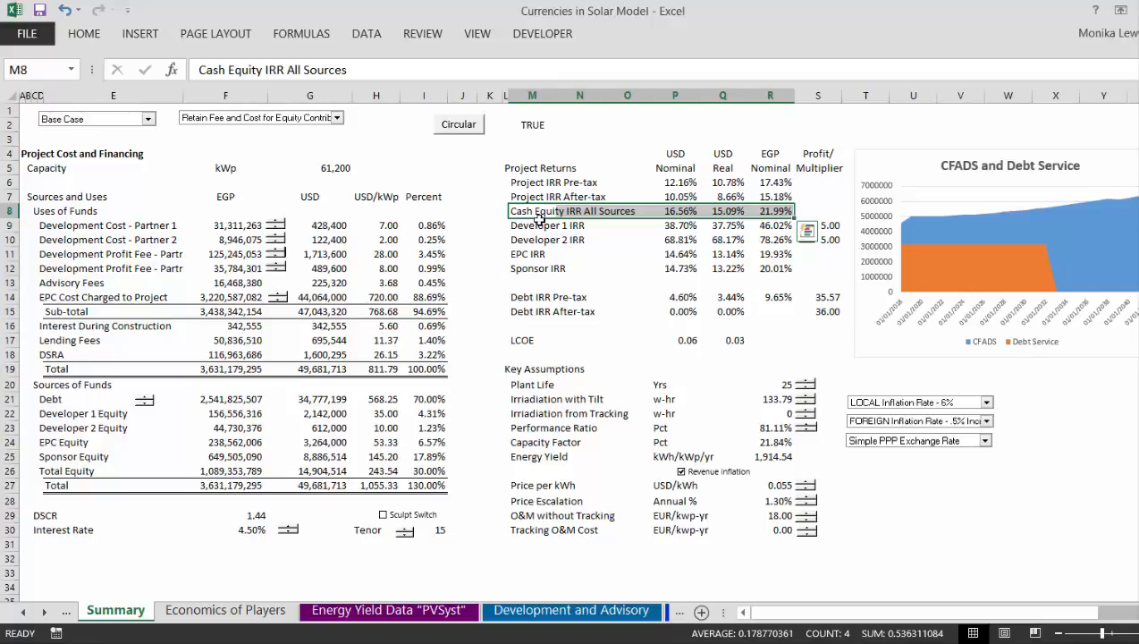
key(Down)
key(Down)
key(Down)
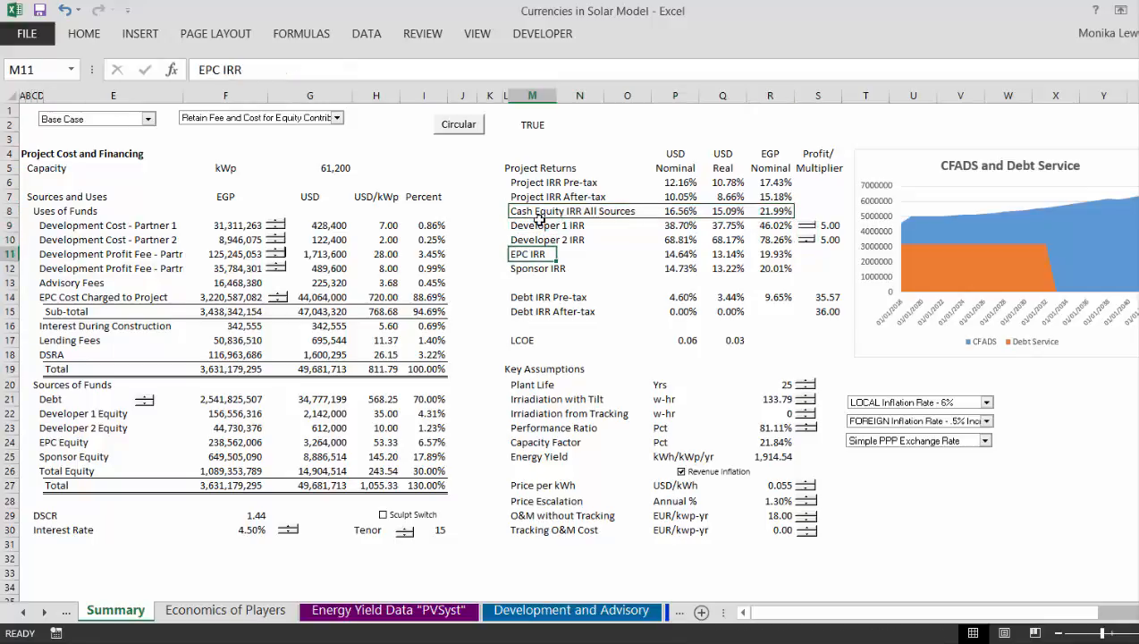
click(987, 403)
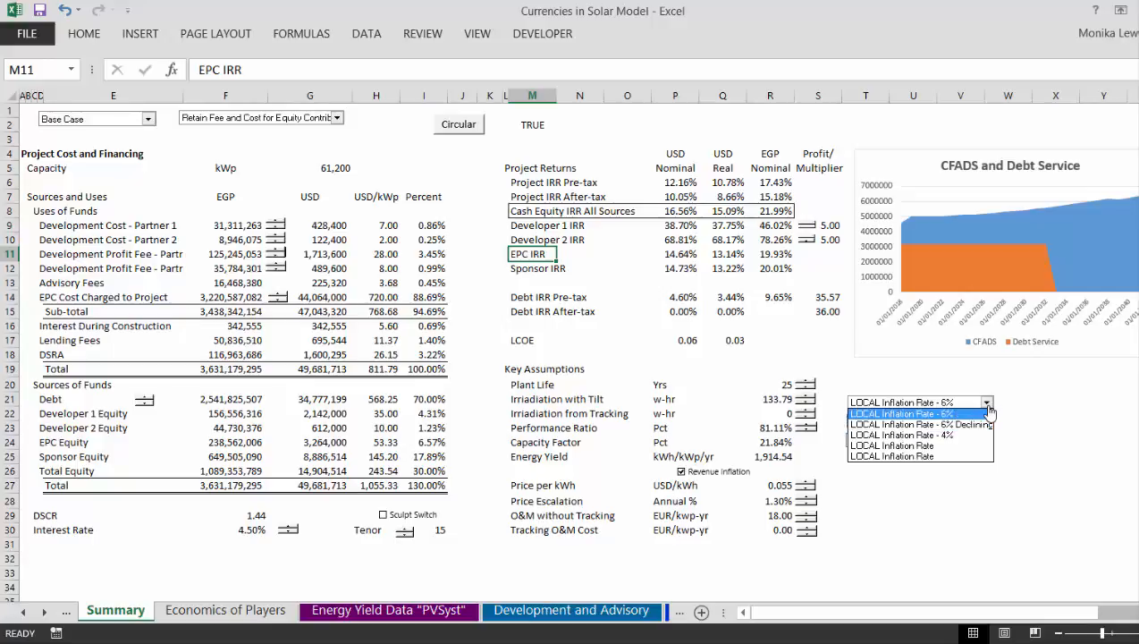
click(988, 406)
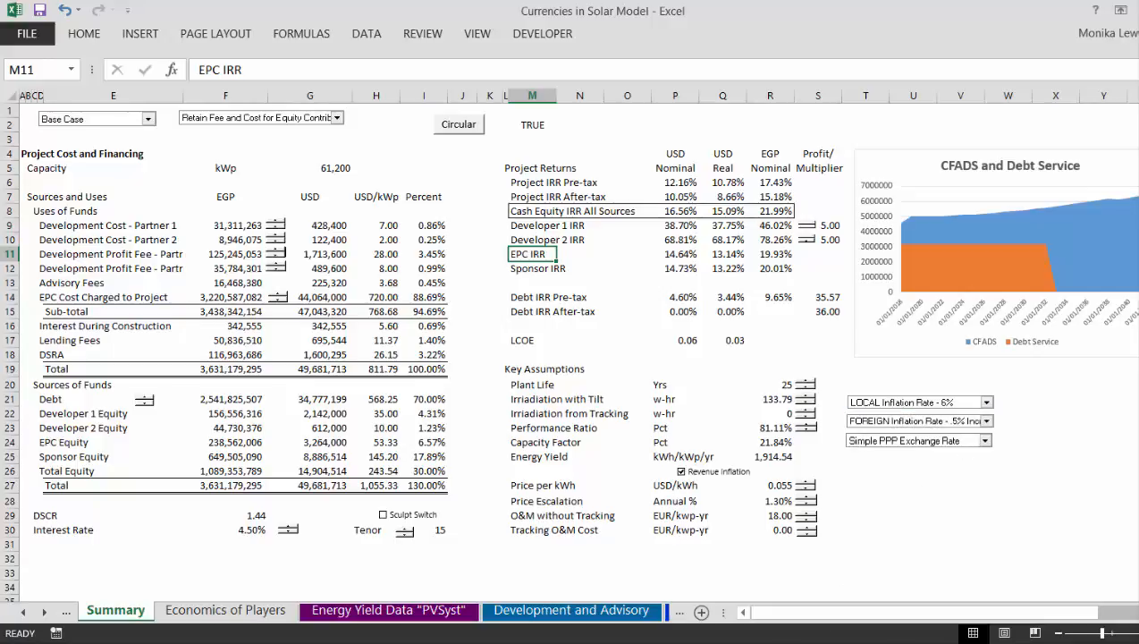
click(995, 641)
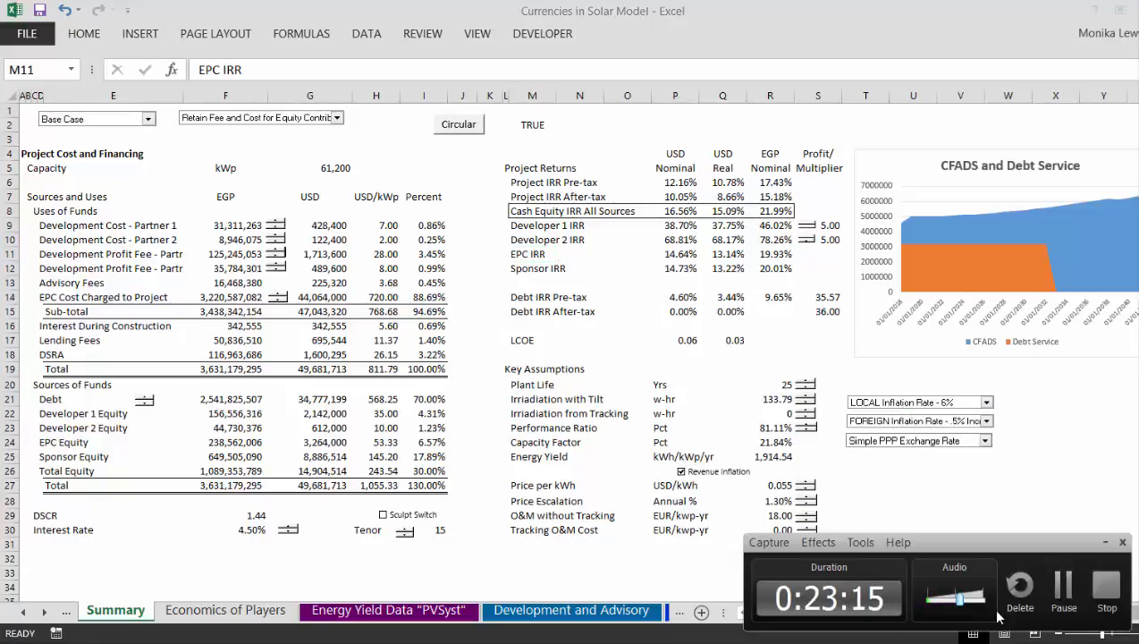
click(1064, 586)
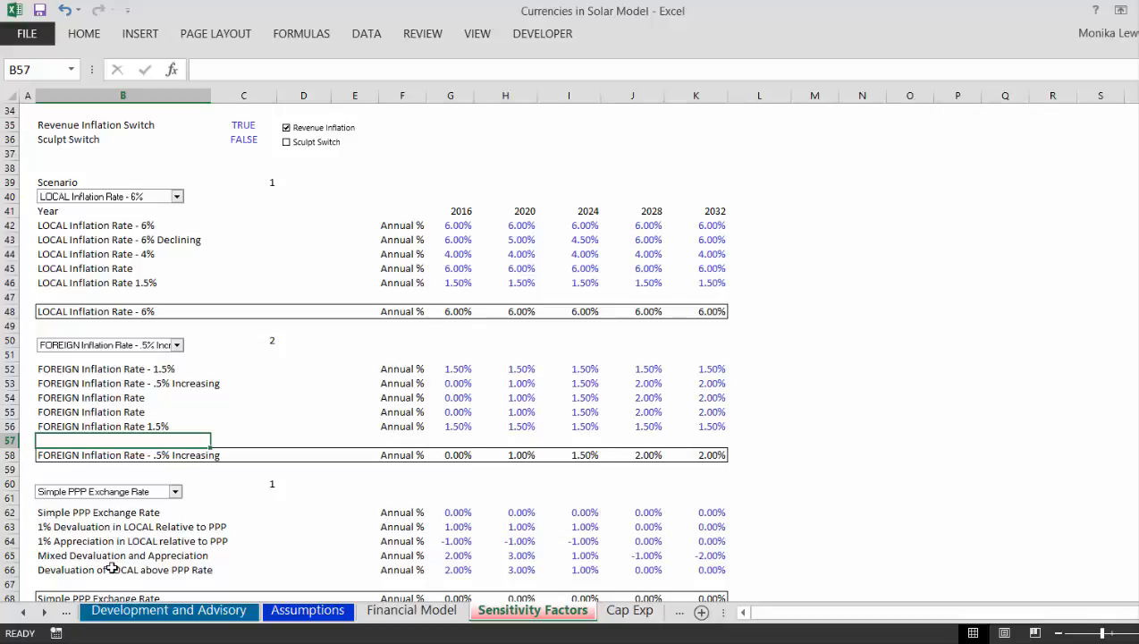
Step: Set the local inflation scenario on the Summary sheet to LOCAL Inflation Rate 1.5%
key(ctrl+Page_Up)
key(ctrl+Page_Up)
key(ctrl+Page_Up)
key(ctrl+Page_Up)
key(ctrl+Page_Up)
key(ctrl+Page_Up)
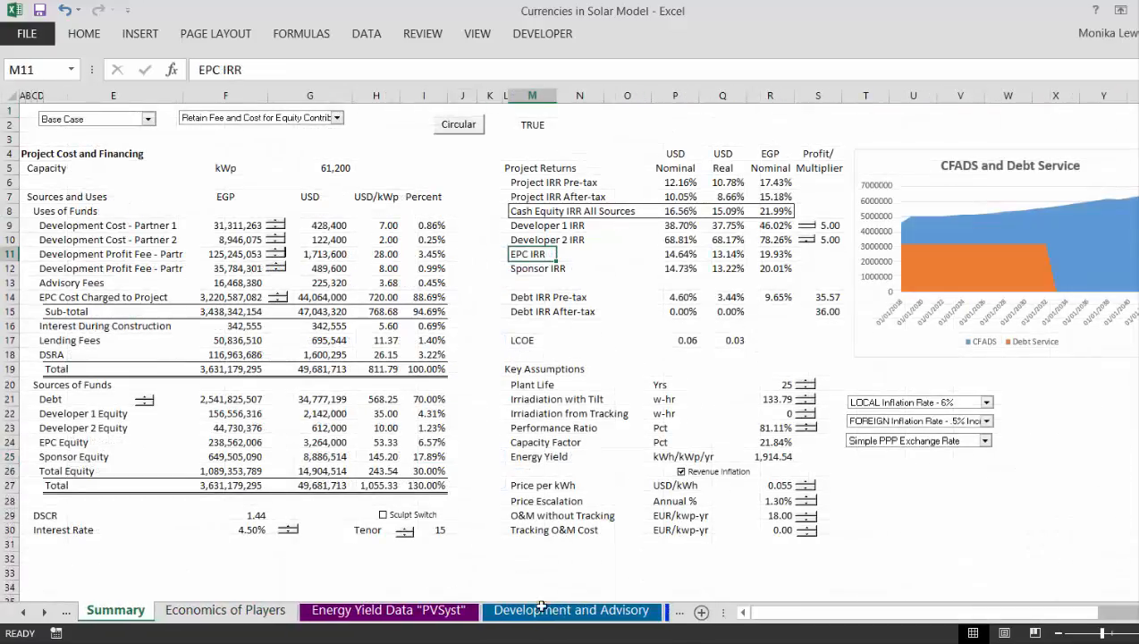
click(987, 404)
click(986, 406)
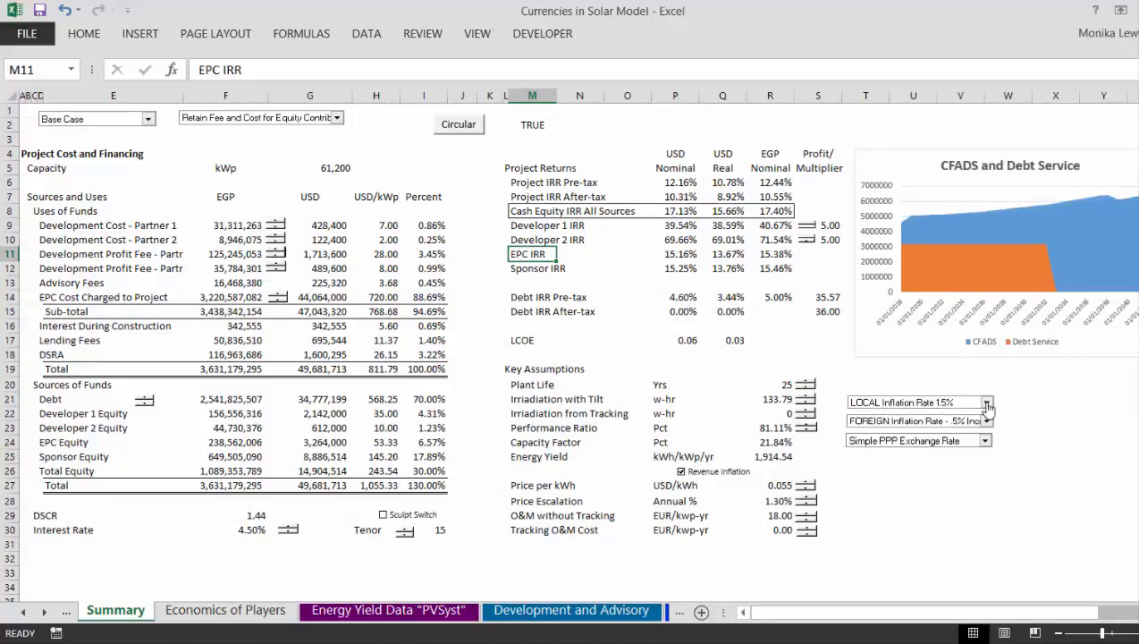
Step: Set the foreign inflation scenario to FOREIGN Inflation Rate 1.5% and the exchange rate scenario to 1% Devaluation in LOCAL
click(987, 421)
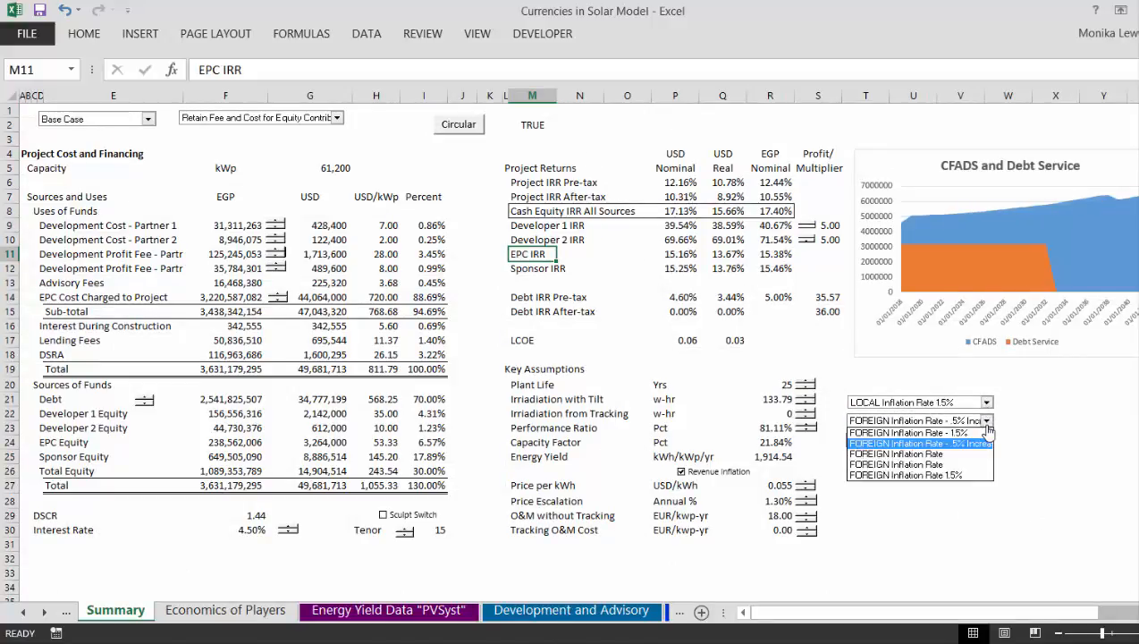
click(983, 431)
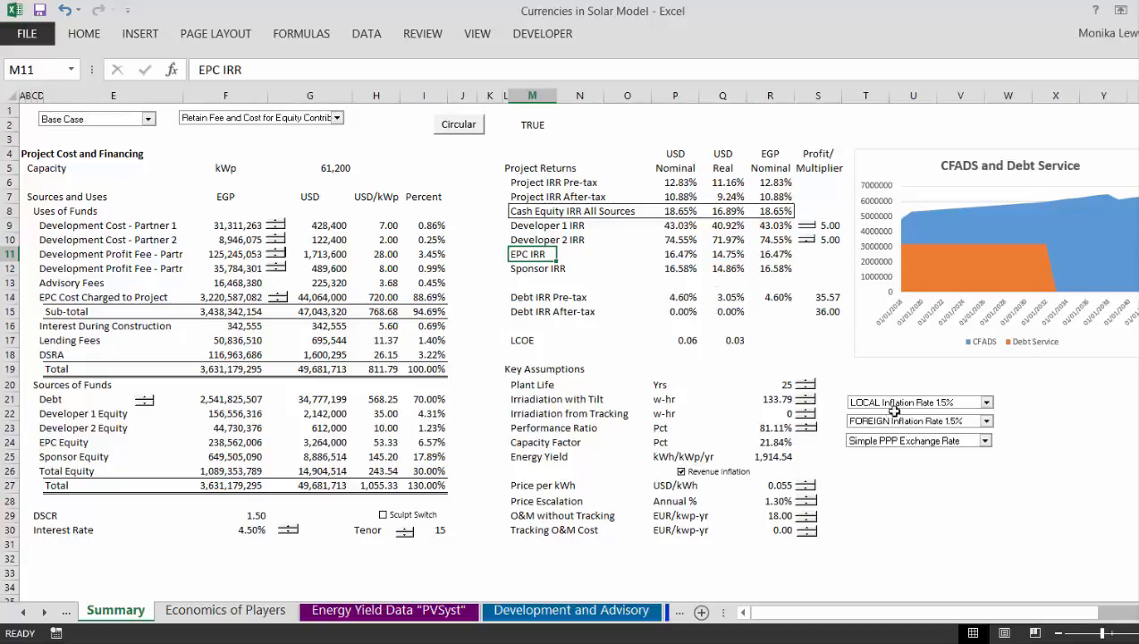
click(928, 446)
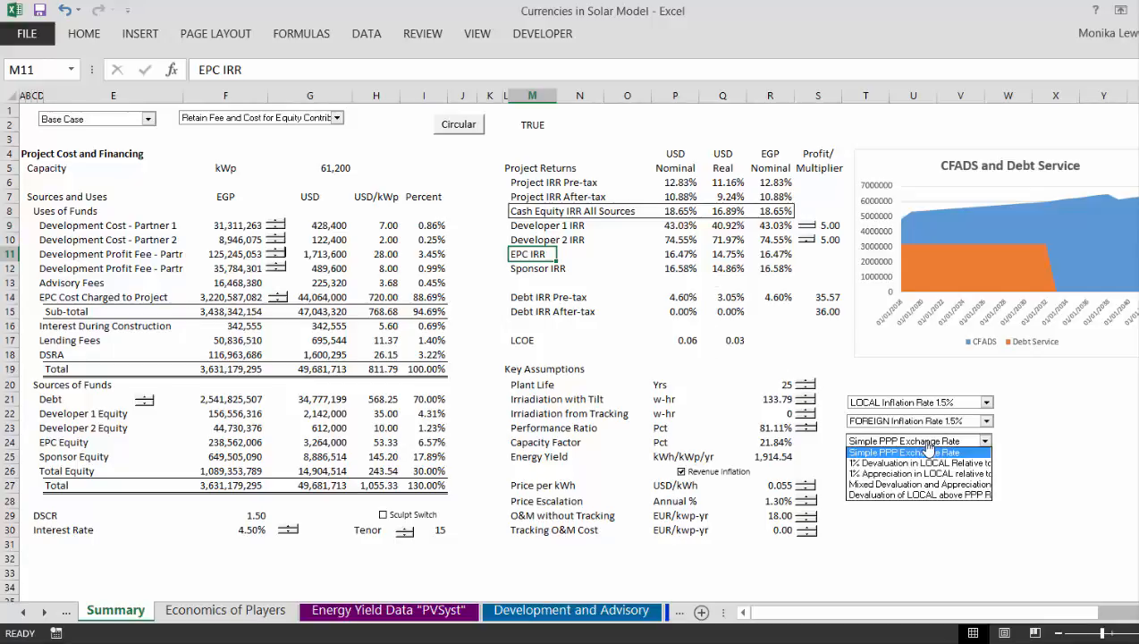
click(921, 462)
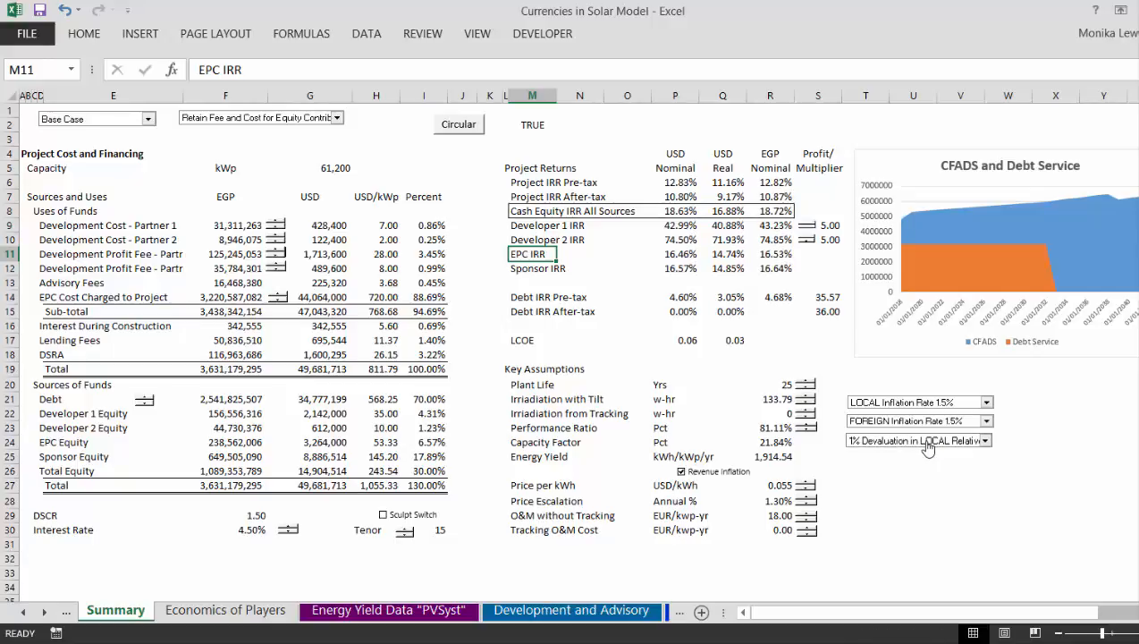
Step: Try the 1% Appreciation in LOCAL exchange rate scenario, followed by Mixed Devaluation and Appreciation
click(928, 446)
click(928, 447)
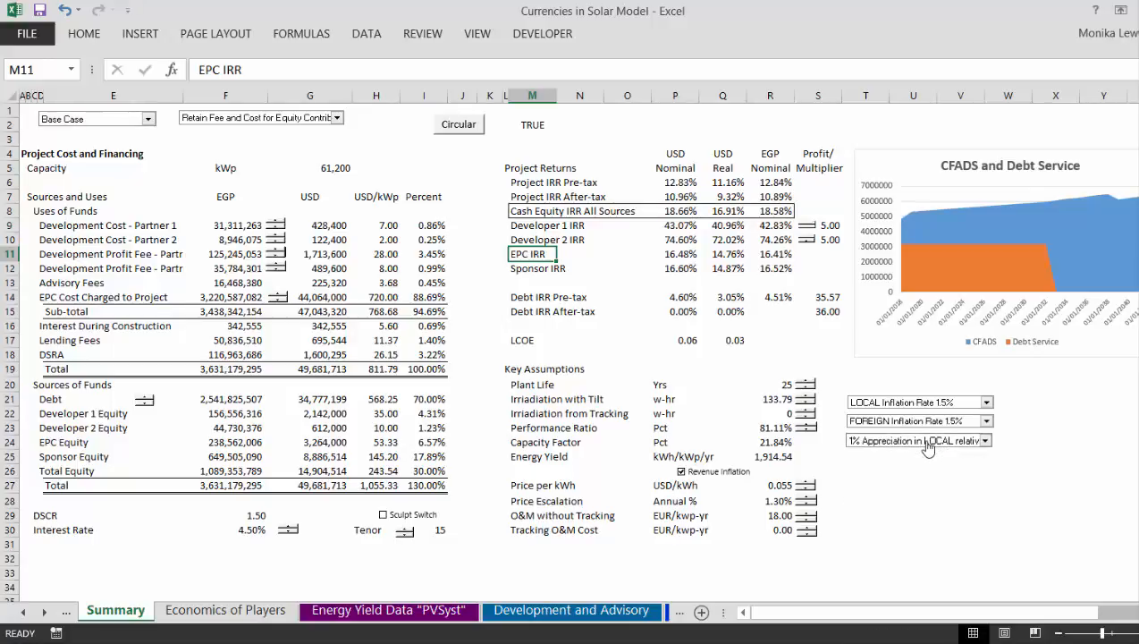
click(928, 447)
key(Down)
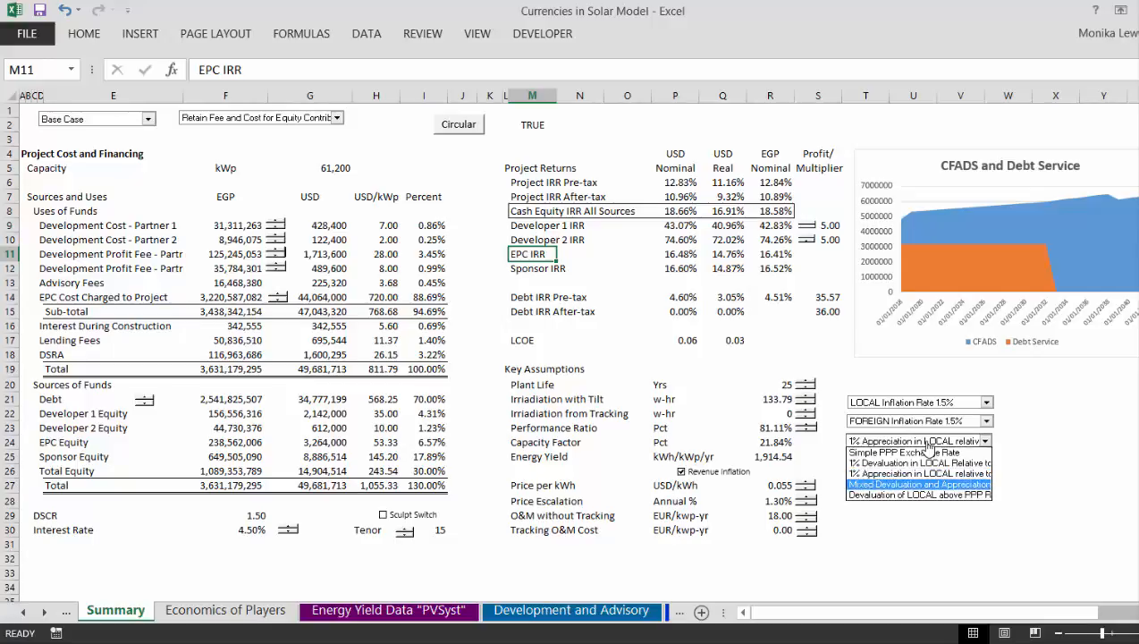
key(Return)
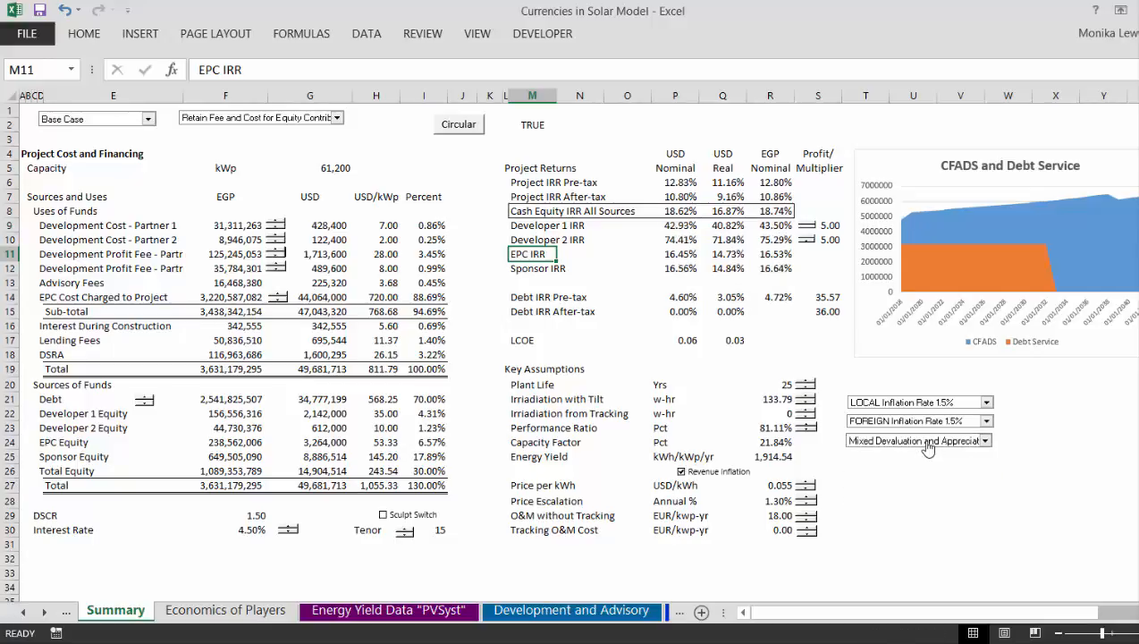
Step: Set the exchange rate scenario on the Summary sheet to Devaluation of LOCAL above PPP
click(928, 441)
key(Down)
key(Return)
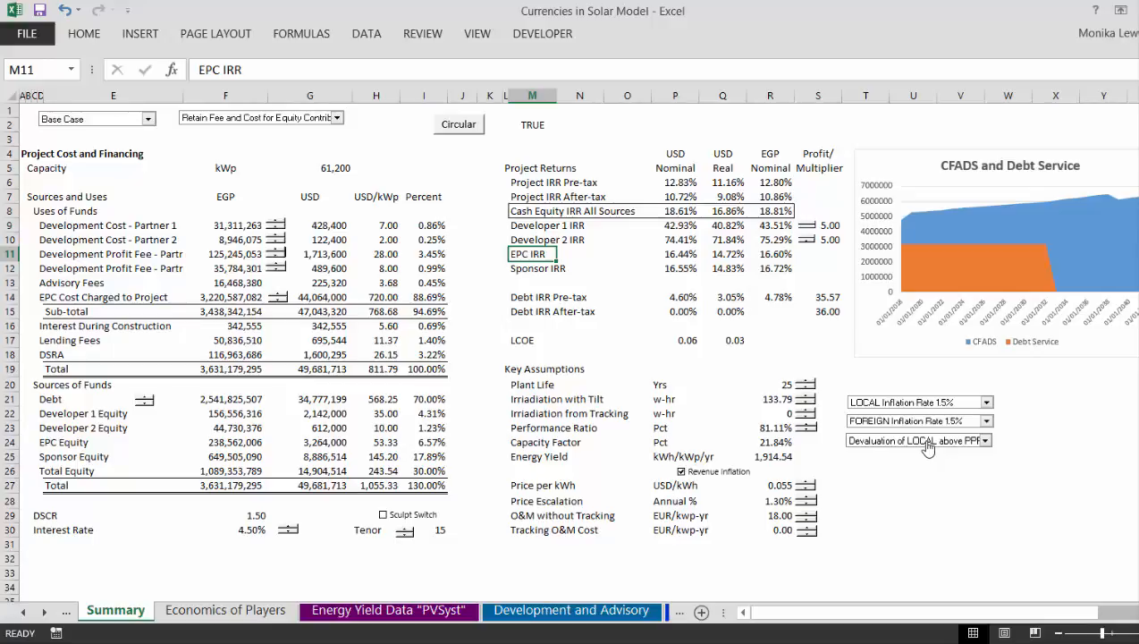
Step: Set the local inflation scenario on the Summary sheet to LOCAL Inflation Rate - 6%
click(986, 403)
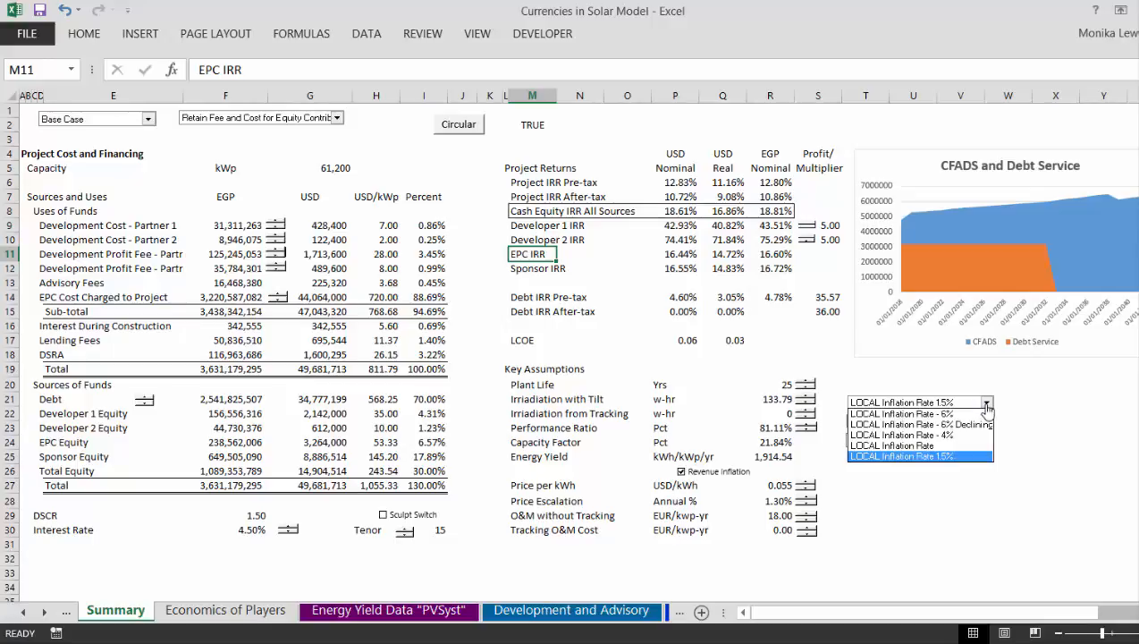
key(Up)
key(Up)
key(Up)
key(Up)
key(Return)
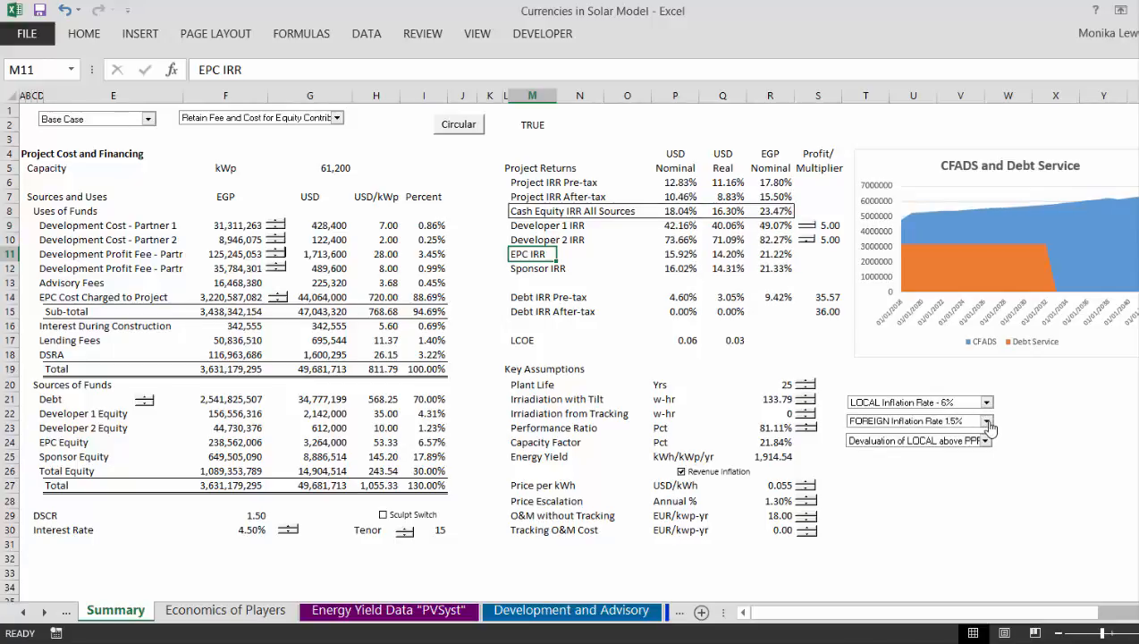
Step: Set the foreign inflation scenario on the Summary sheet to FOREIGN Inflation Rate - .5% Increase
click(986, 421)
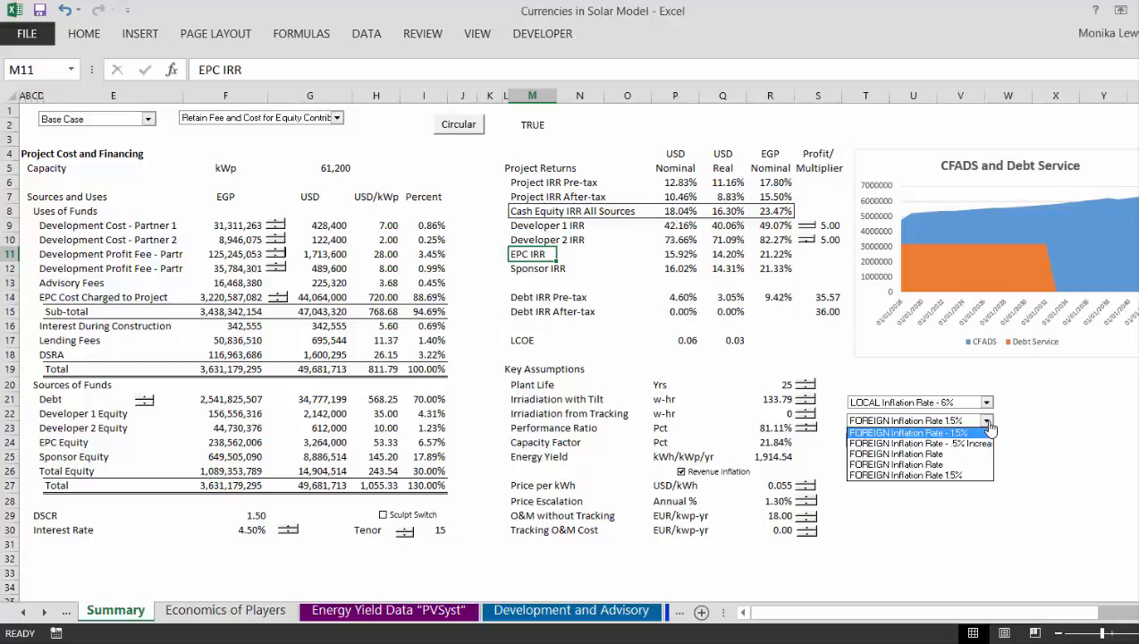
key(Down)
key(Return)
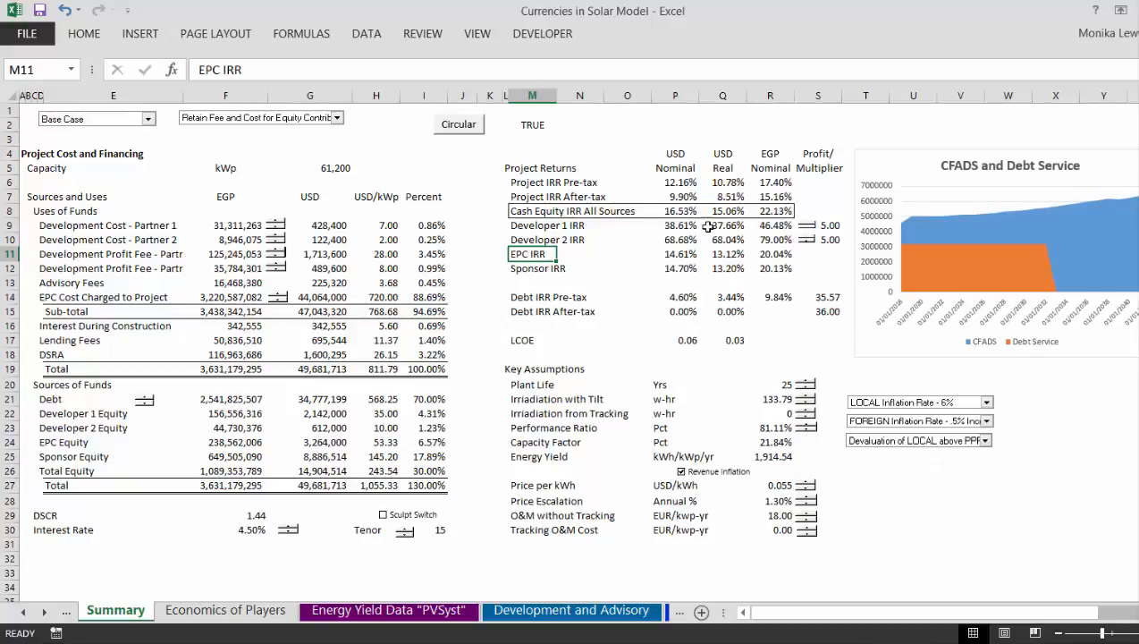
Step: Switch the exchange rate scenario to Simple PPP Exchange Rate to compare the project and equity IRRs
click(986, 441)
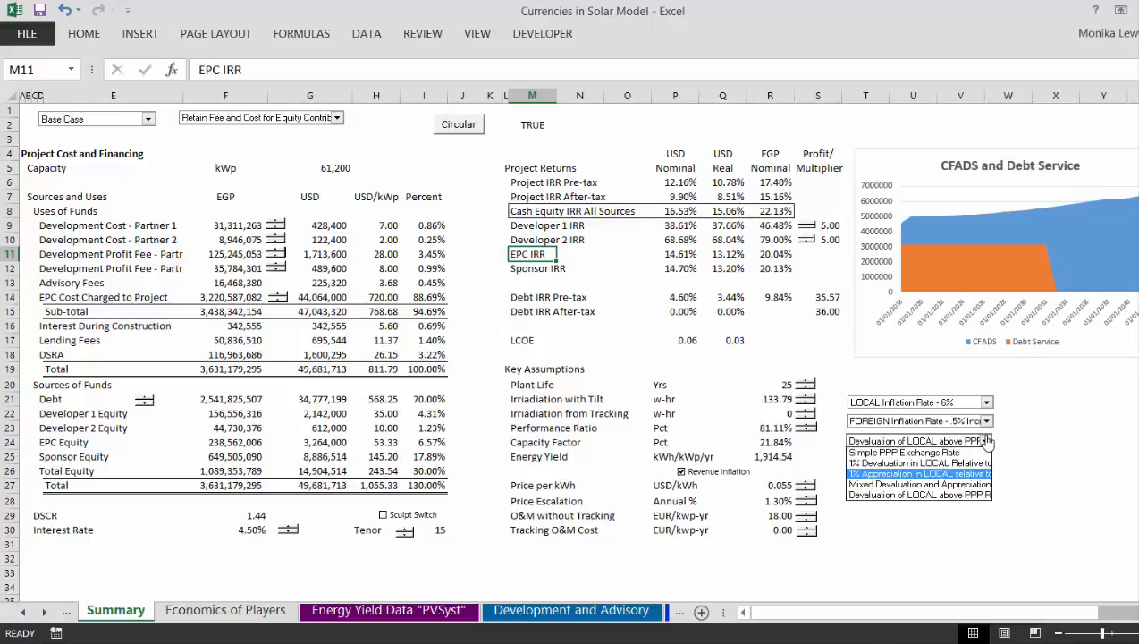
key(Down)
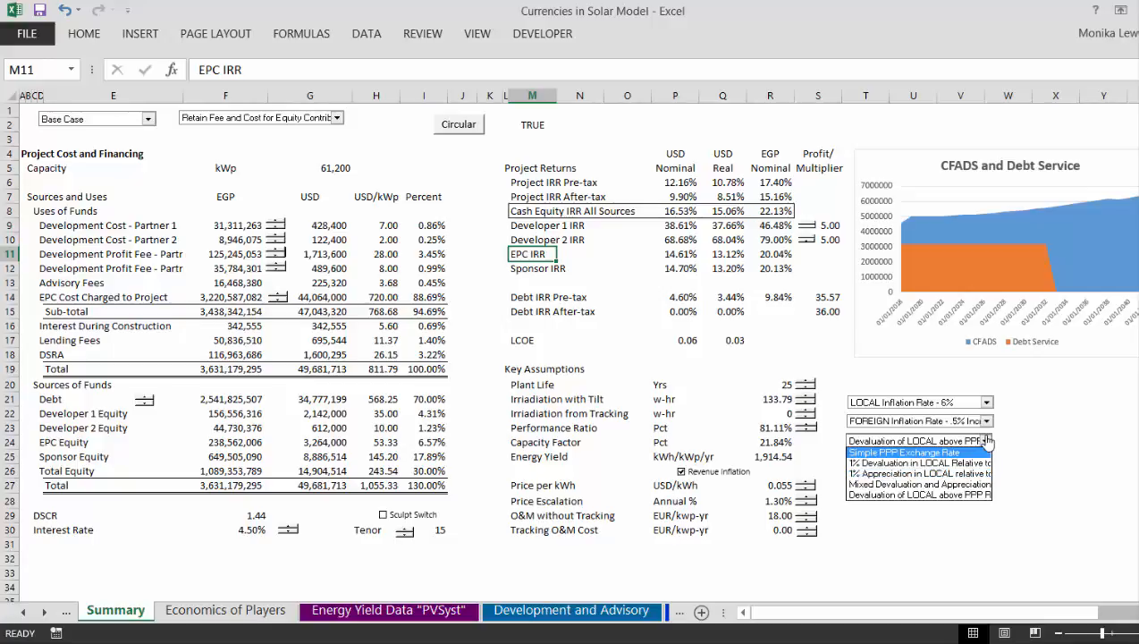
key(Return)
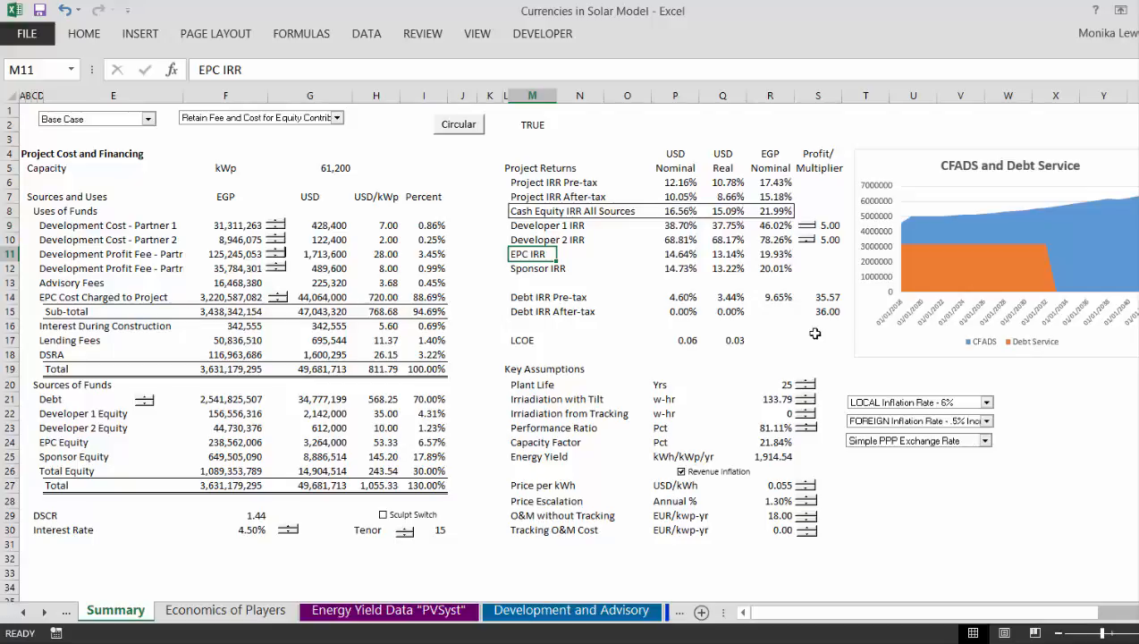
Step: Try the 1% Appreciation in LOCAL exchange rate scenario and switch back to Simple PPP Exchange Rate
click(986, 441)
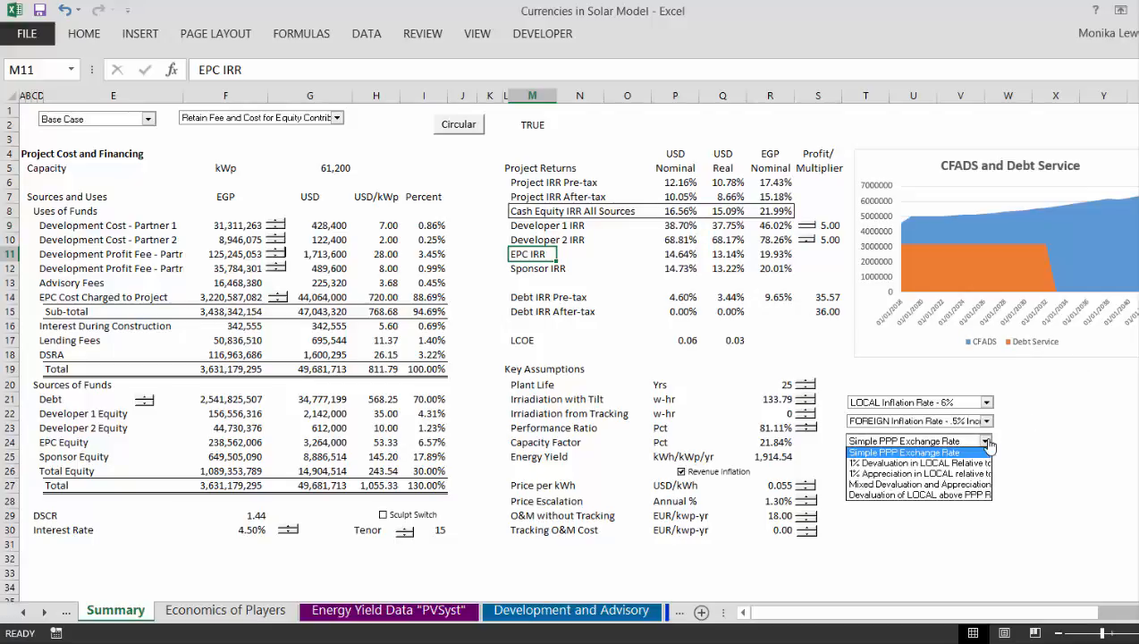
key(Down)
key(Down)
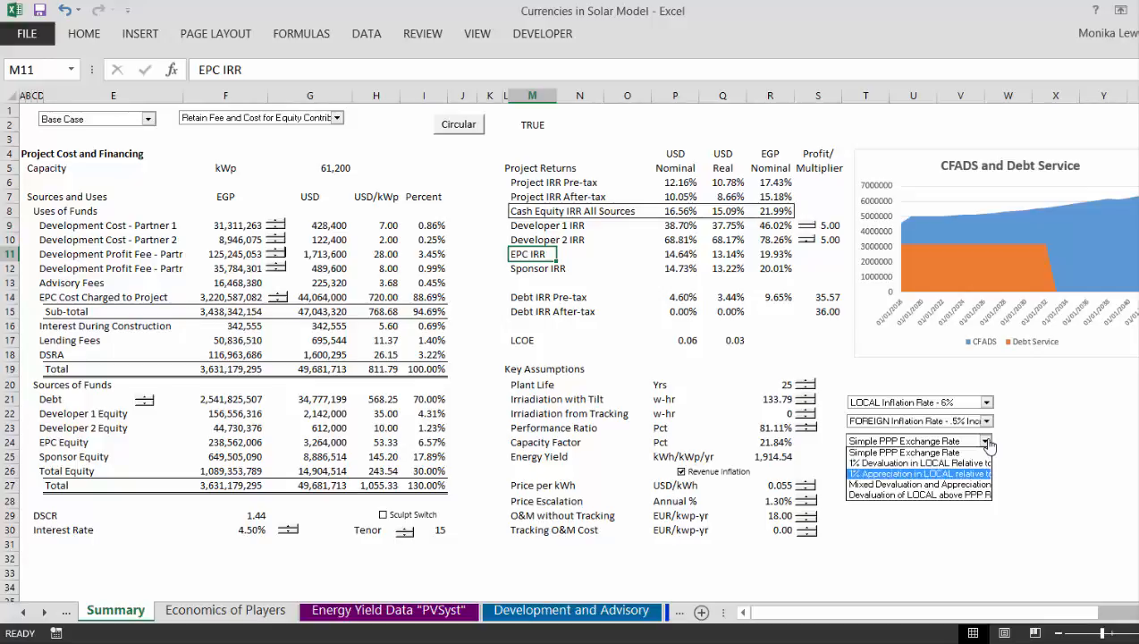
key(Return)
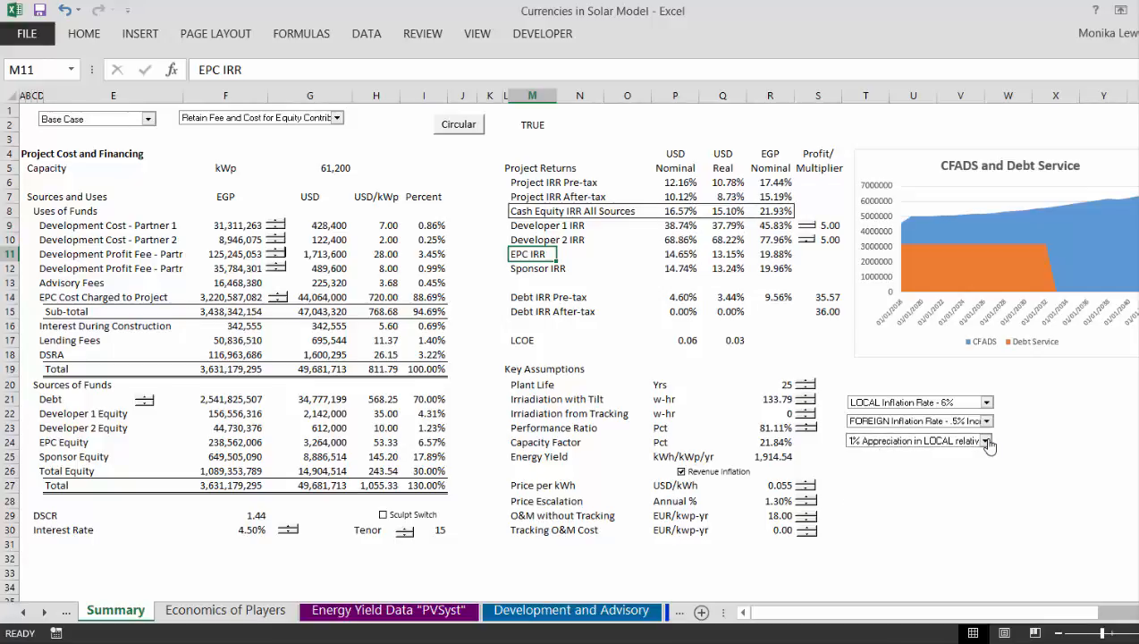
click(986, 442)
key(Up)
key(Up)
key(Return)
Step: Set the exchange rate scenario to Devaluation of LOCAL above PPP with the 6% local inflation case
click(986, 441)
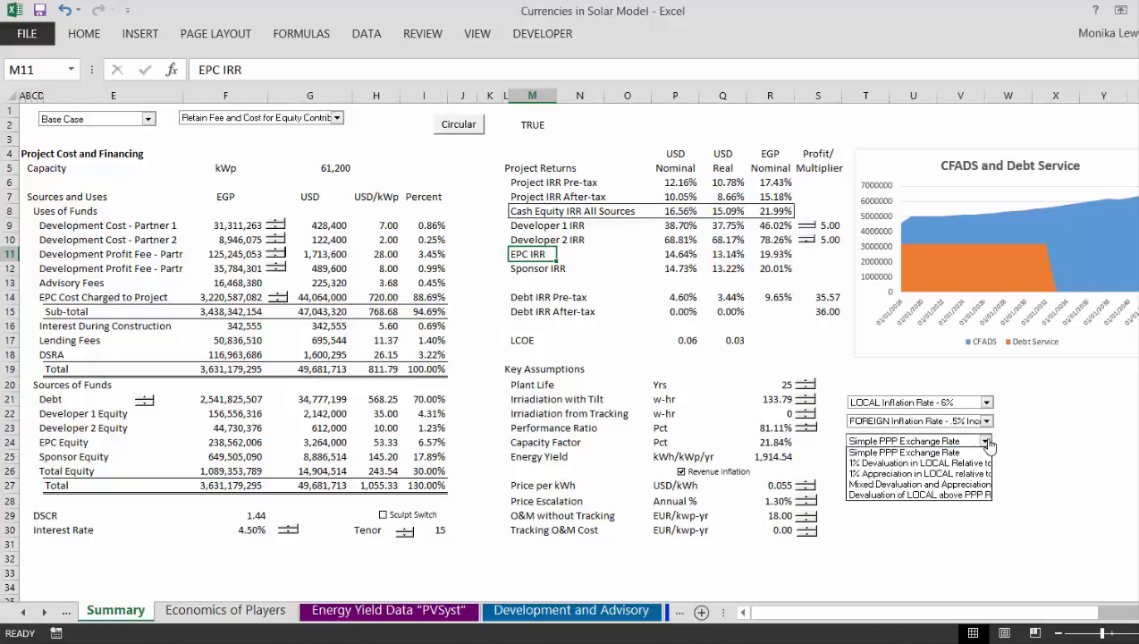
key(Down)
key(Down)
key(Down)
key(Down)
key(Return)
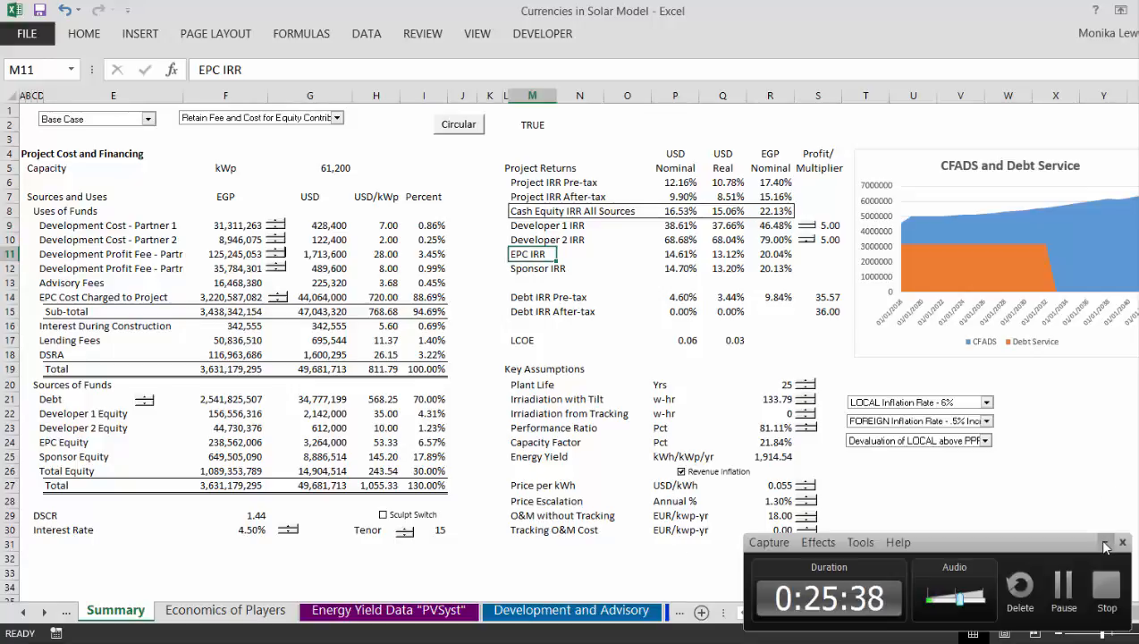
Step: Open the Financial Model sheet and go to cell E1 at the start of the timeline
click(1105, 547)
click(720, 527)
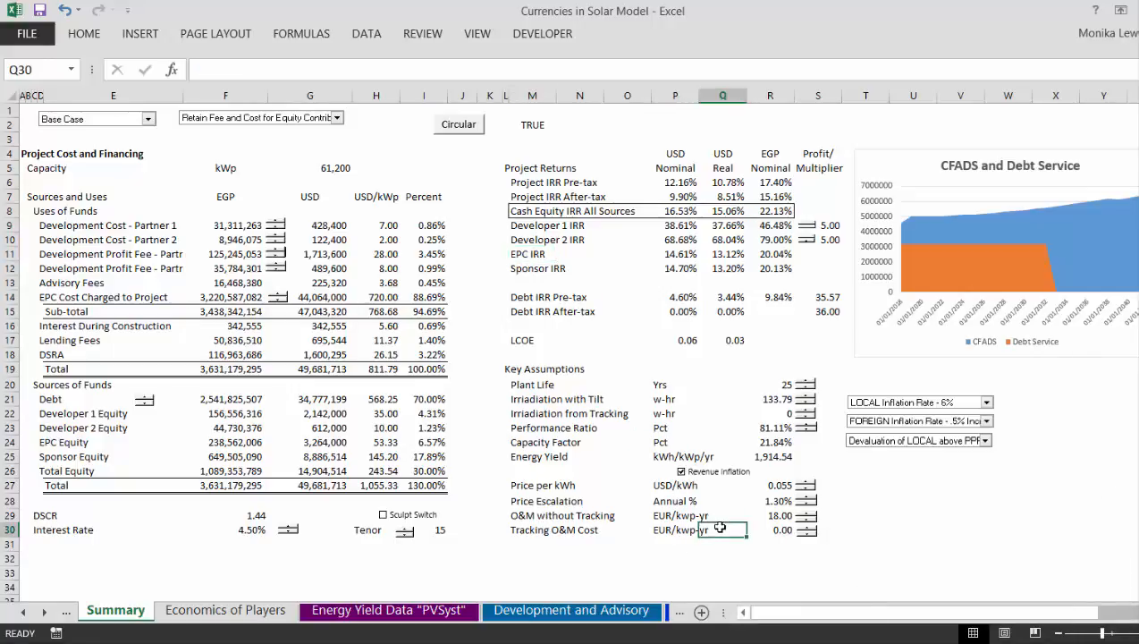
key(ctrl+Page_Down)
key(ctrl+Page_Down)
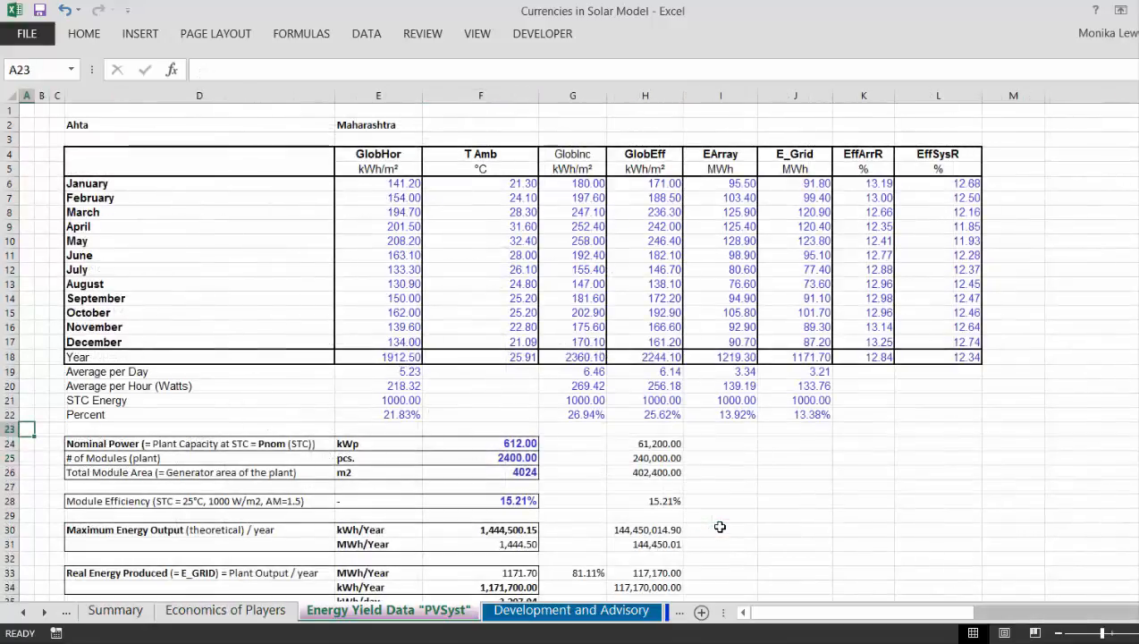
key(ctrl+Page_Down)
key(ctrl+Page_Down)
key(ctrl+Page_Down)
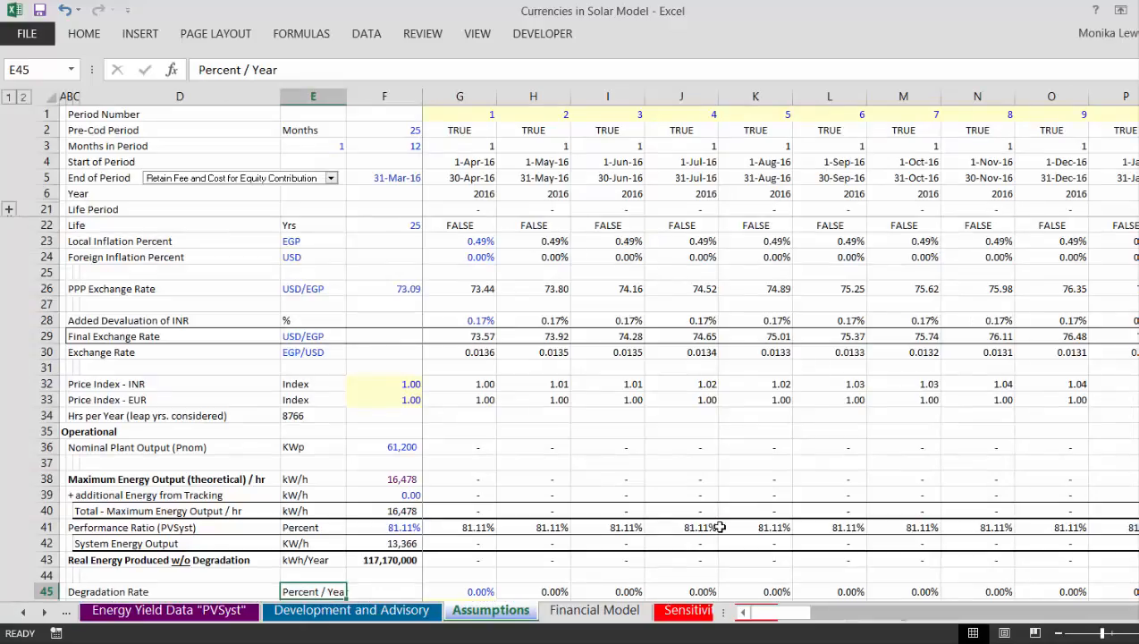
key(ctrl+Page_Down)
key(Down)
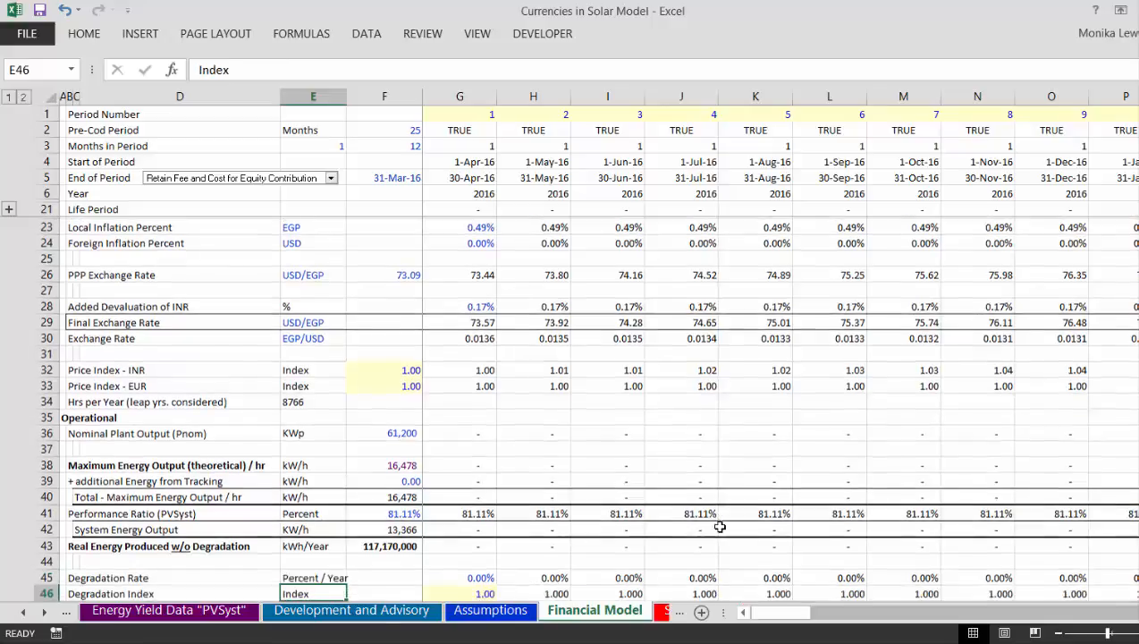
key(Up)
key(Up)
key(Up)
key(Up)
key(Up)
key(Up)
key(Up)
key(Up)
key(Up)
key(Up)
key(Up)
key(Up)
key(Up)
key(Up)
key(Up)
key(Up)
key(Up)
key(Up)
key(Up)
key(Up)
key(Up)
key(Up)
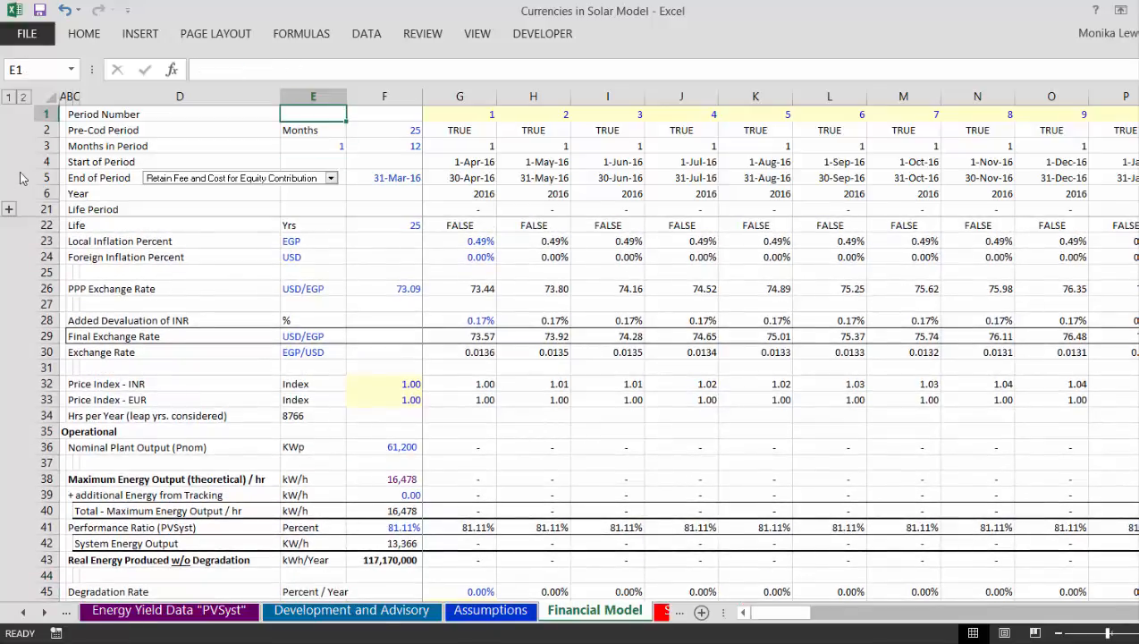
Step: Expand the grouped phase rows 7 to 20, check the Dismanteling Phase formula in G11, and collapse the group
click(8, 210)
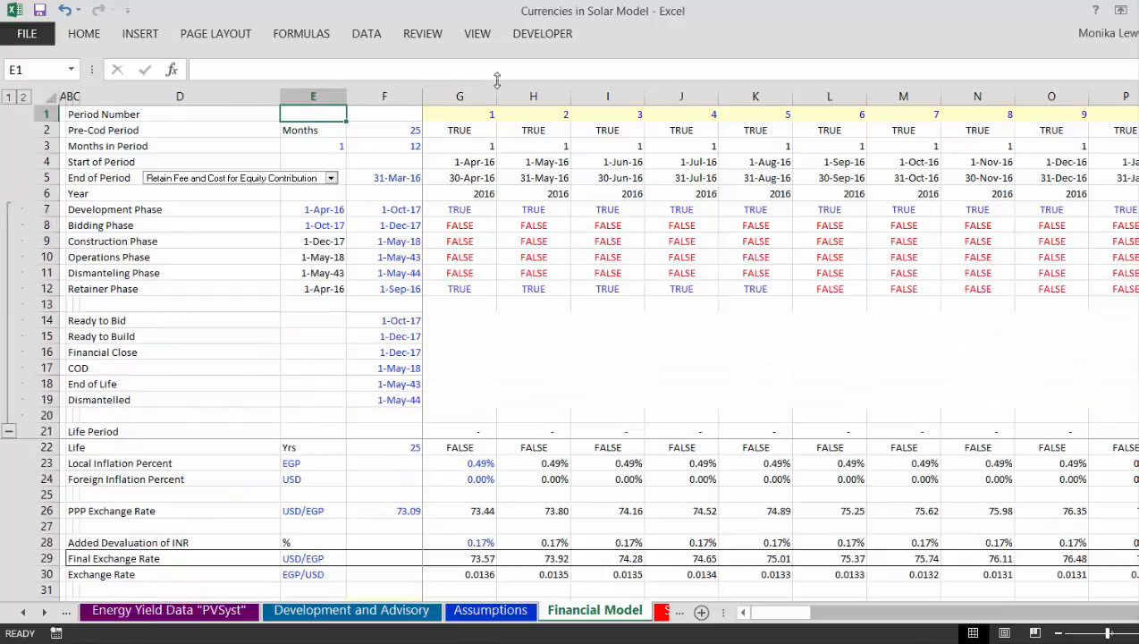
click(474, 275)
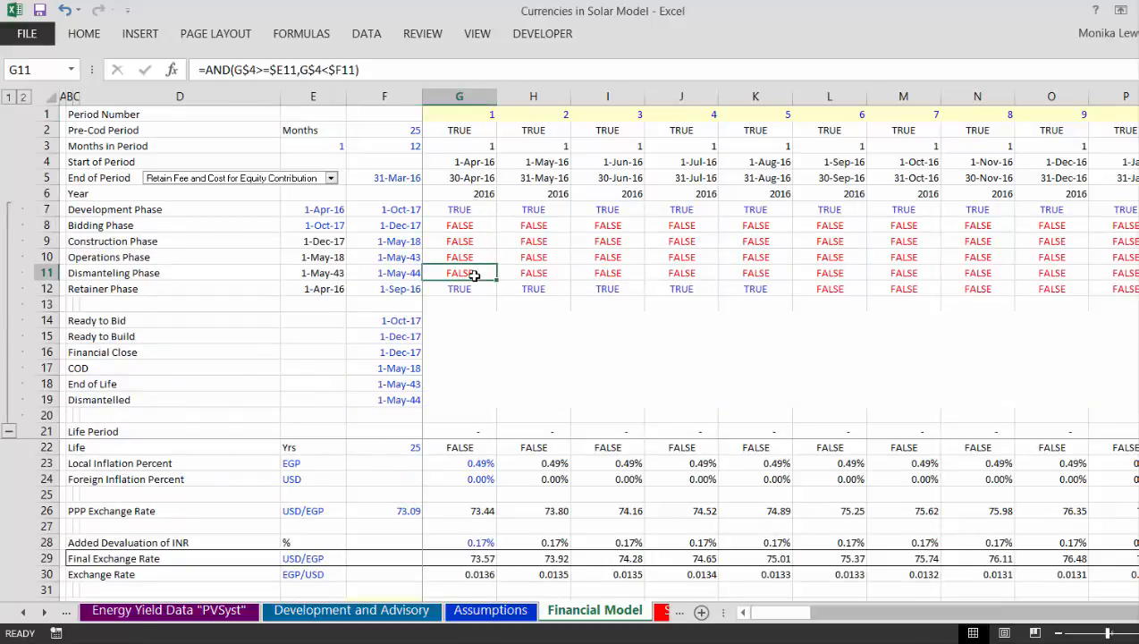
click(8, 433)
Step: Examine the Local Inflation Percent row on the Financial Model sheet, checking the monthly lookup formulas across the periods from G23
click(340, 376)
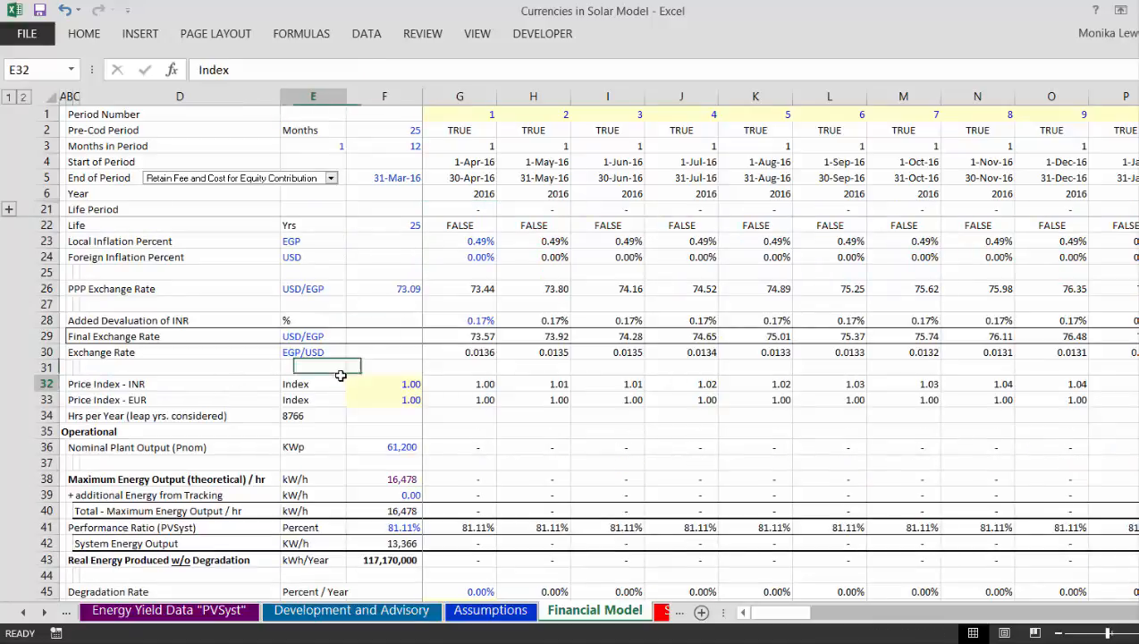
key(Right)
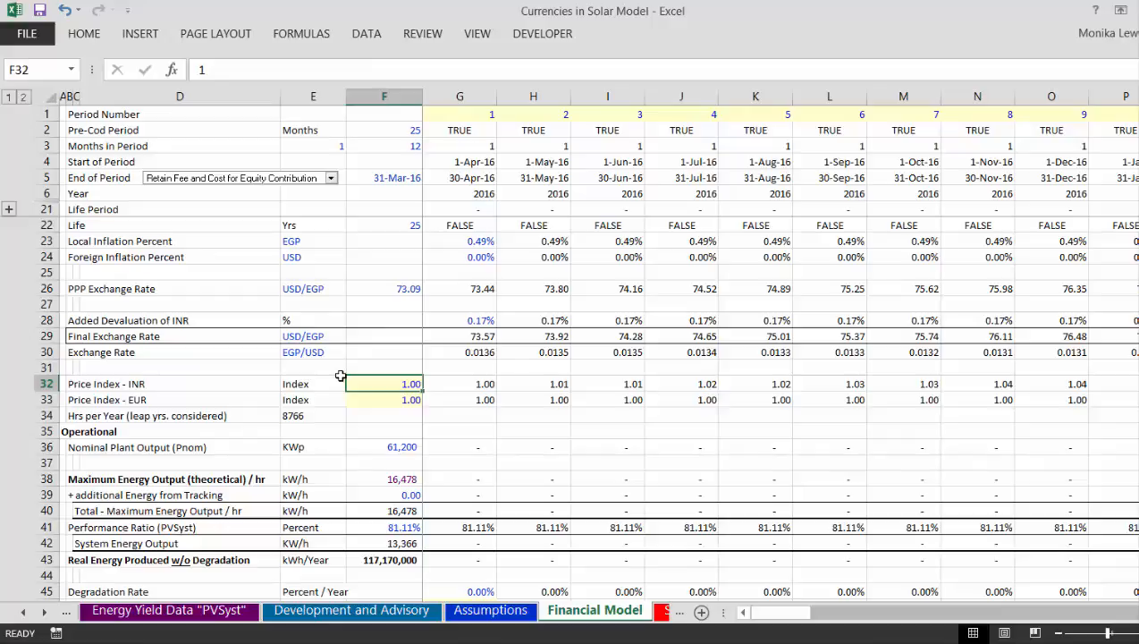
key(Up)
key(Up)
key(Up)
key(Up)
key(Up)
key(Up)
key(Up)
key(Up)
key(Up)
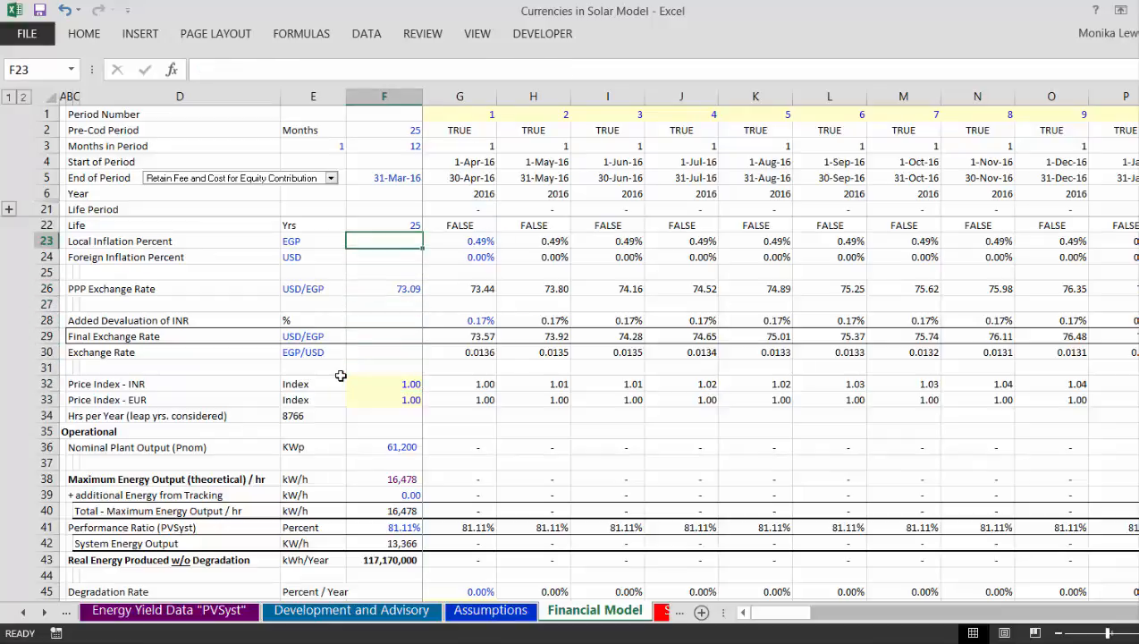
key(Right)
key(Right)
key(Left)
key(Left)
key(Left)
key(Right)
key(Right)
key(Right)
key(Left)
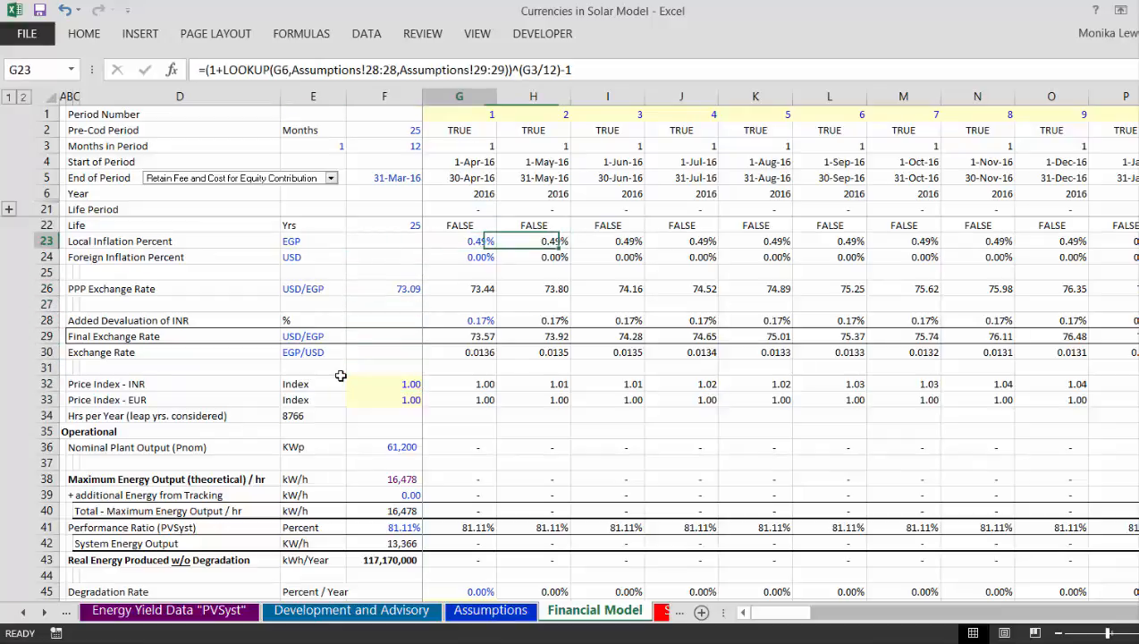
key(Right)
key(Right)
key(Right)
key(Right)
key(Right)
key(Right)
key(Right)
key(Right)
key(Right)
key(Right)
key(Right)
key(Right)
key(Right)
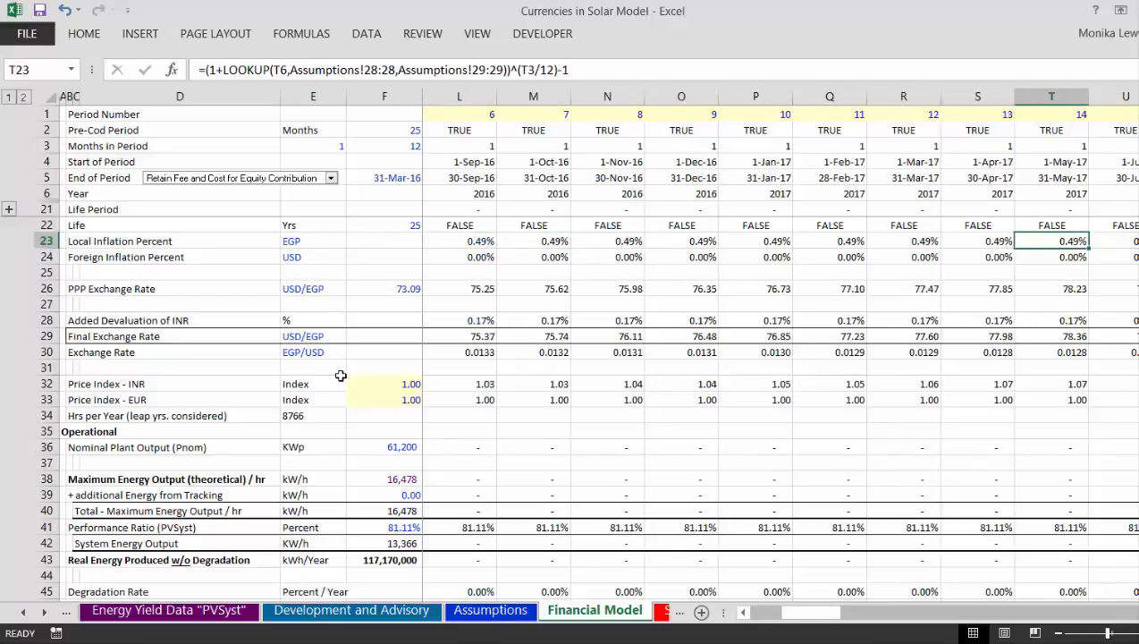
key(Left)
key(Left)
key(Left)
key(Left)
key(Left)
key(Left)
key(Left)
key(Left)
key(Left)
key(Left)
key(Left)
key(Left)
key(Left)
key(Left)
key(Left)
key(Left)
key(Right)
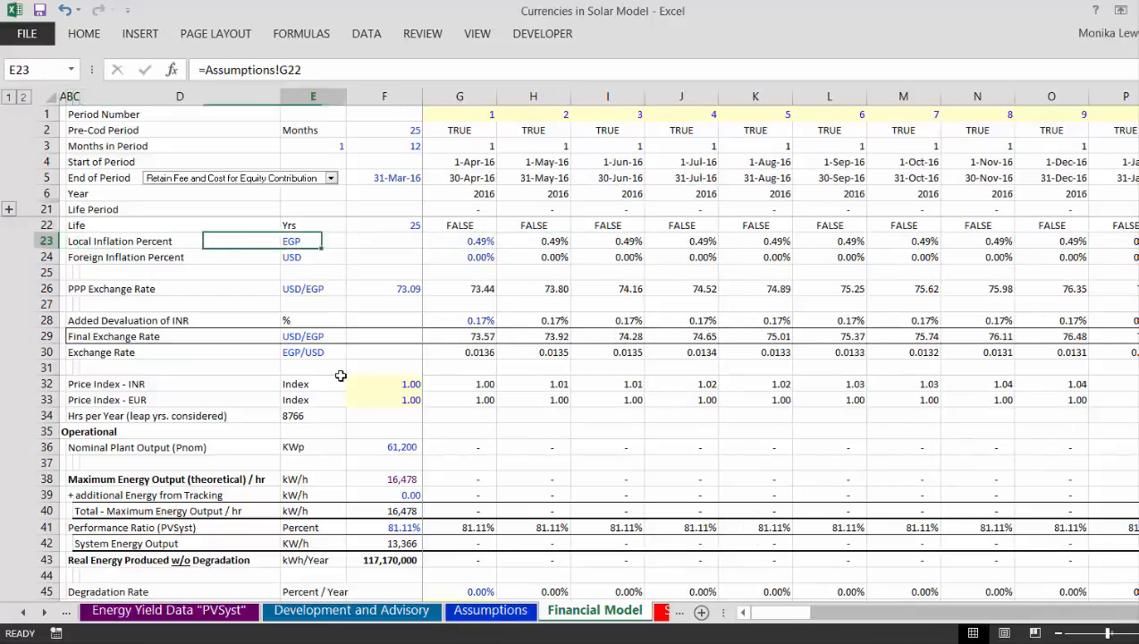
key(Right)
key(Right)
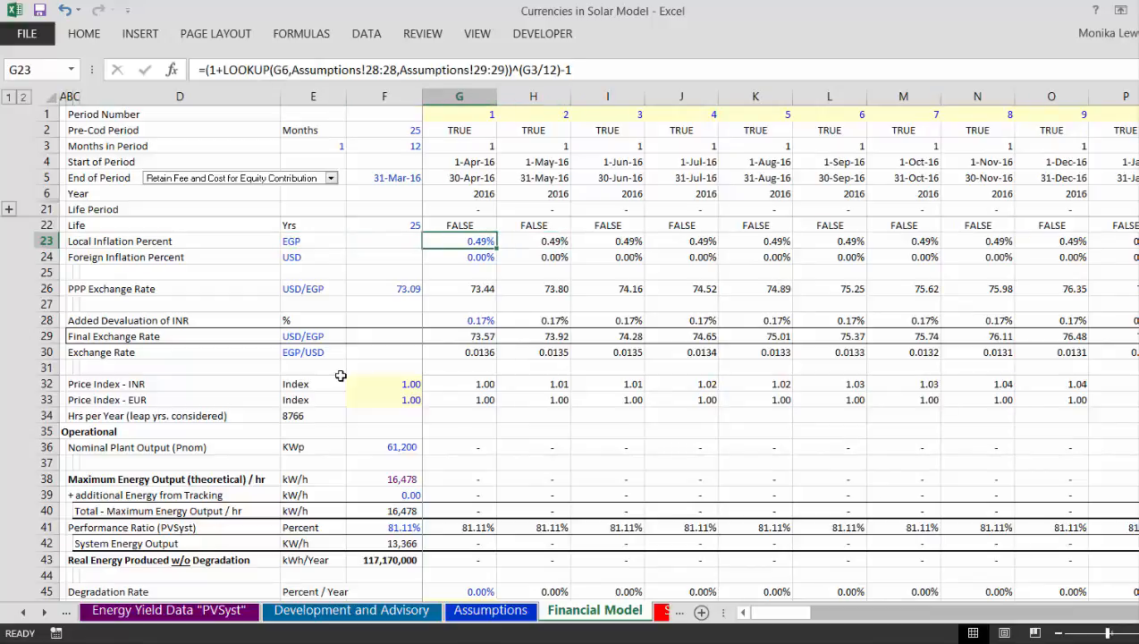
key(Right)
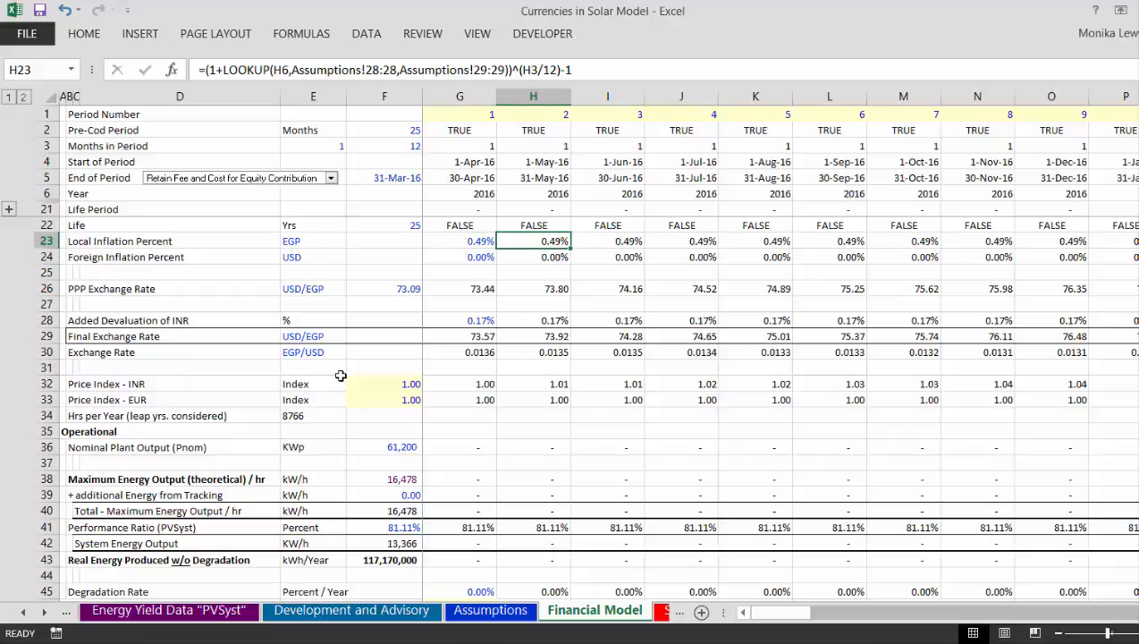
Step: Compare the Local Inflation Percent formulas in row 23 between G23, H23 and the following monthly periods
key(Left)
key(Left)
key(Left)
key(Right)
key(Right)
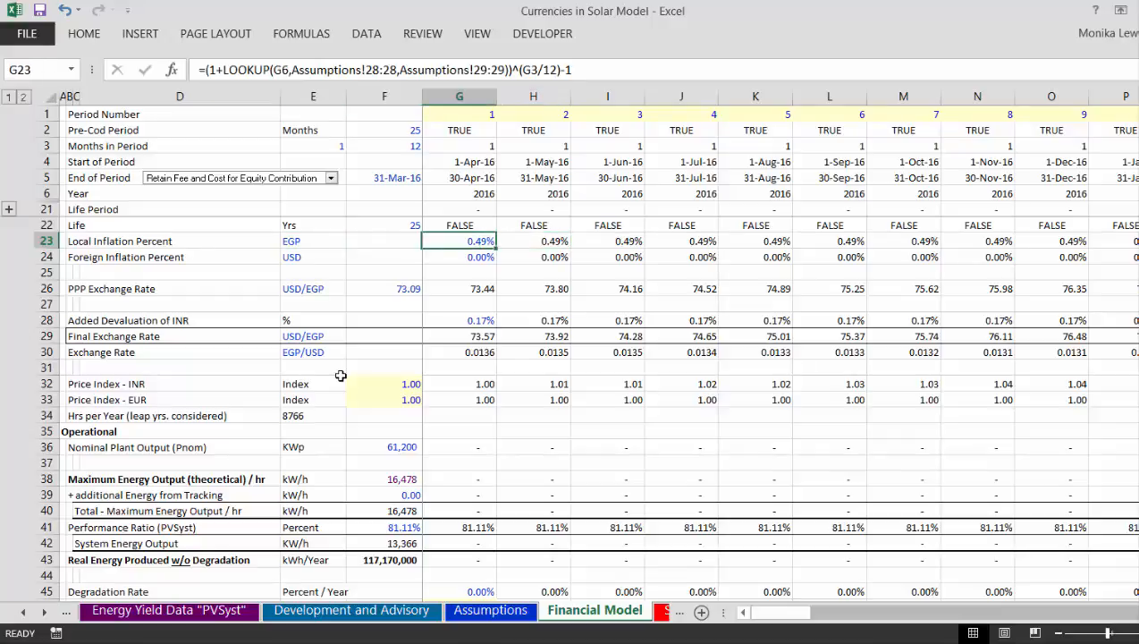
key(Right)
key(Right)
key(Right)
key(Right)
key(Right)
key(Right)
key(Right)
key(Right)
key(Right)
key(Right)
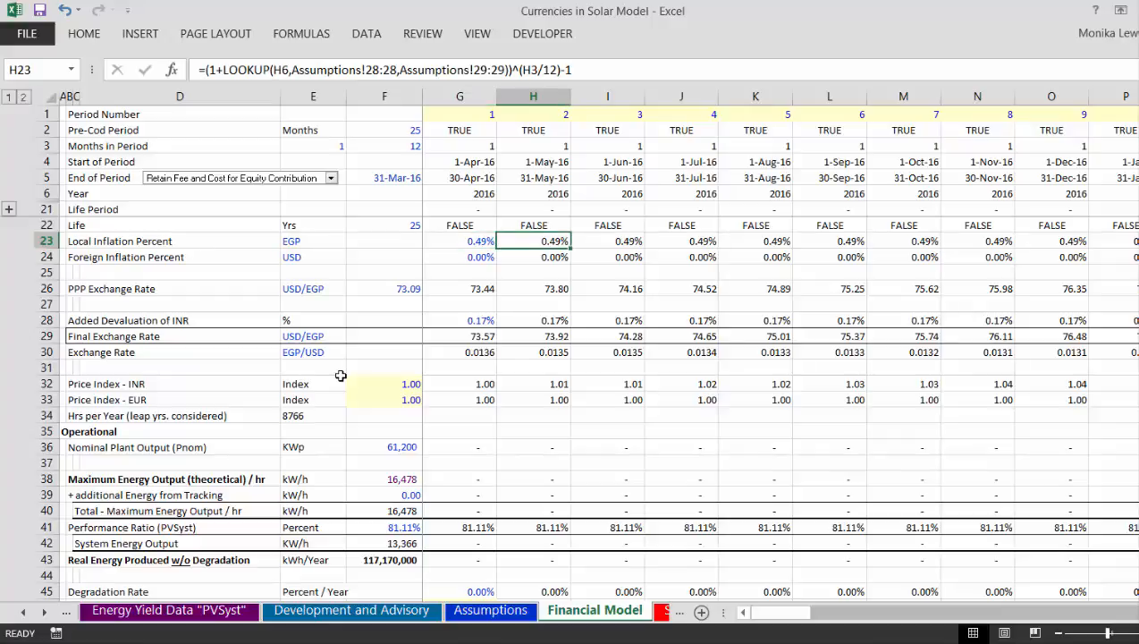
key(Left)
key(Left)
key(Left)
key(Left)
key(Left)
key(Left)
key(Left)
key(Left)
key(Left)
key(Left)
key(Left)
key(Left)
key(Left)
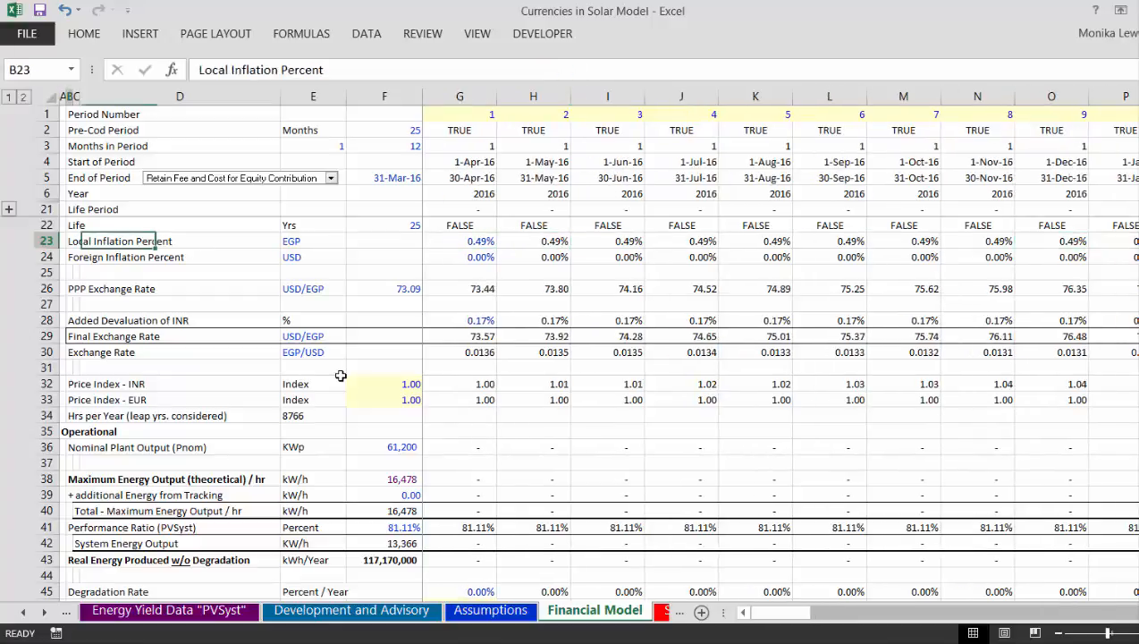
Step: Check the Foreign Inflation Percent lookup in G24 and the cells referenced by the PPP Exchange Rate formula in G26
key(Right)
key(Right)
key(Right)
key(Down)
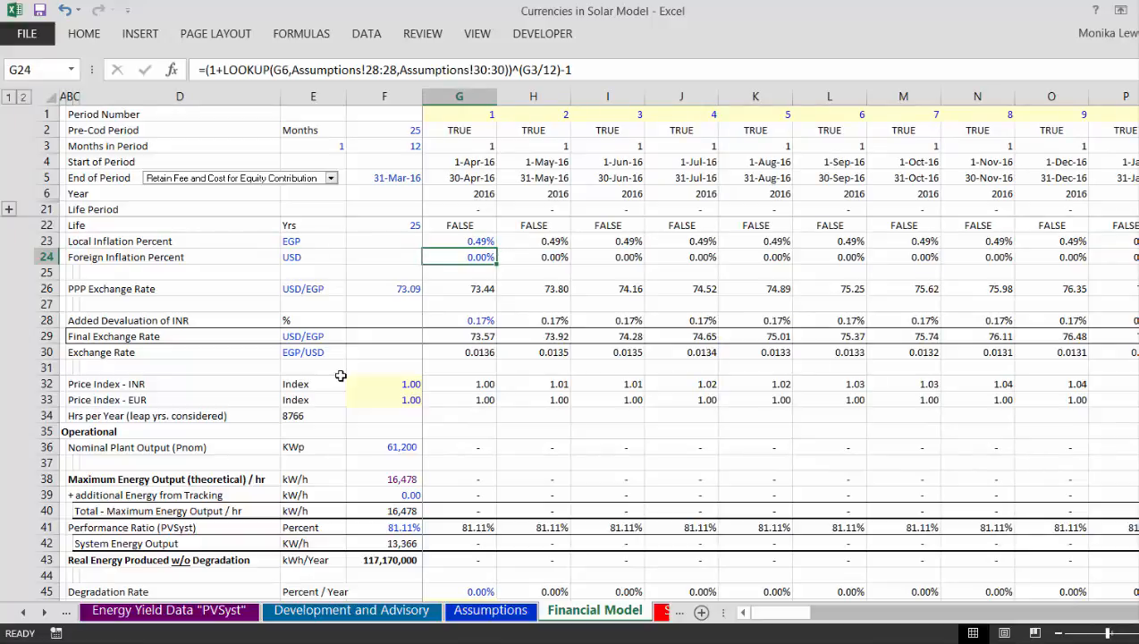
key(Down)
key(Down)
key(Left)
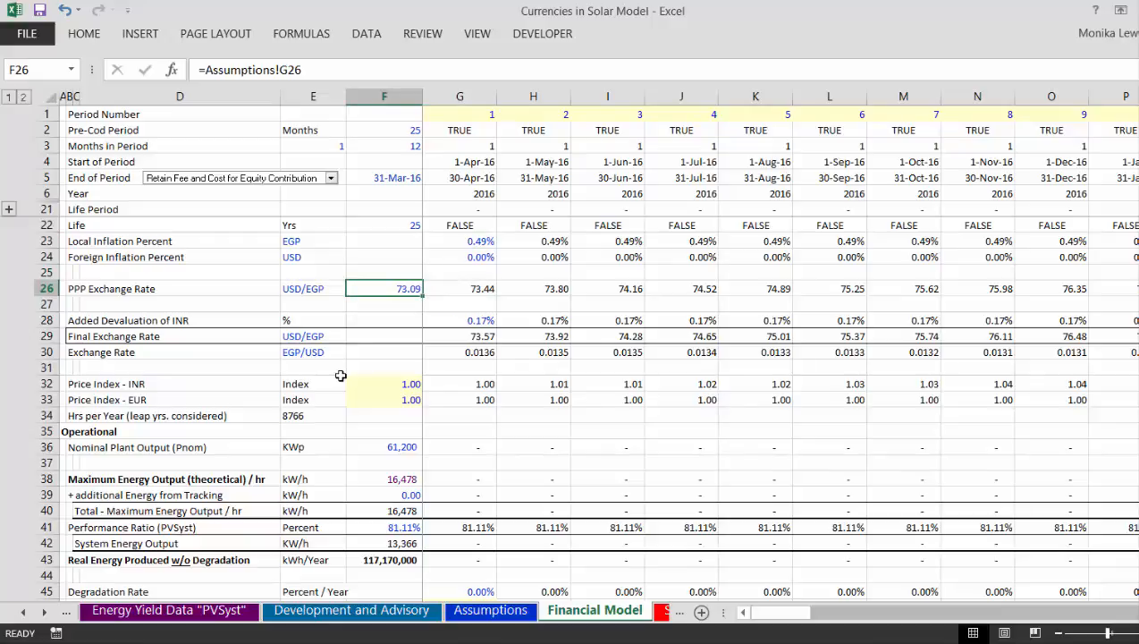
key(Right)
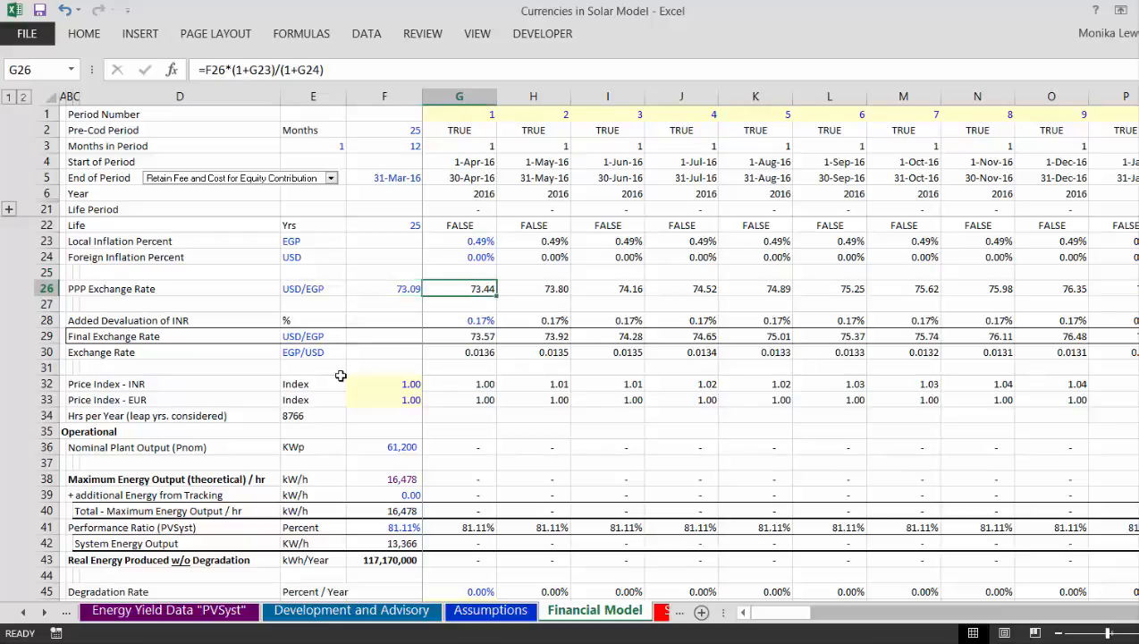
key(F2)
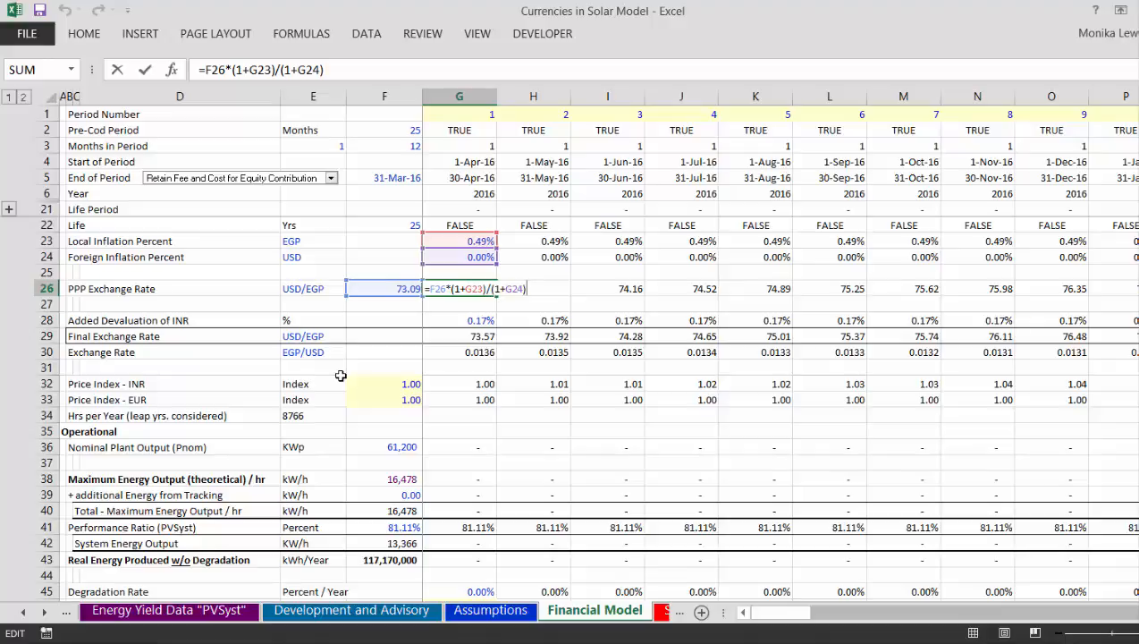
key(Return)
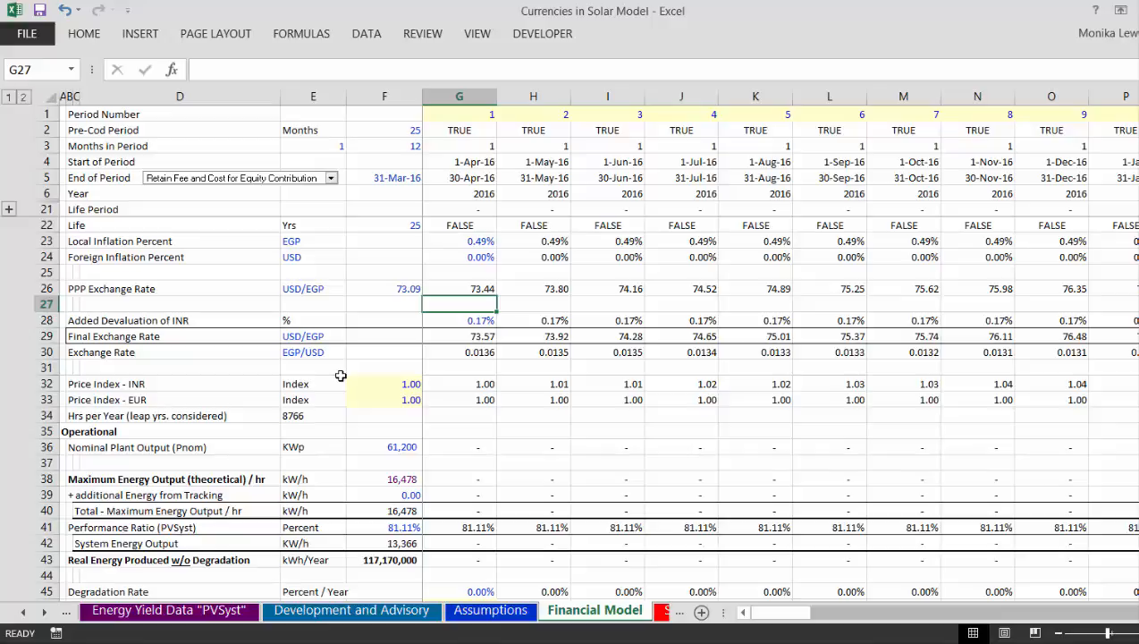
Step: Check the added devaluation lookup formulas in row 28 and change the label in B28 to "Added Devaluation of Local"
key(Down)
key(Down)
key(Up)
key(Left)
key(Right)
key(Right)
key(Right)
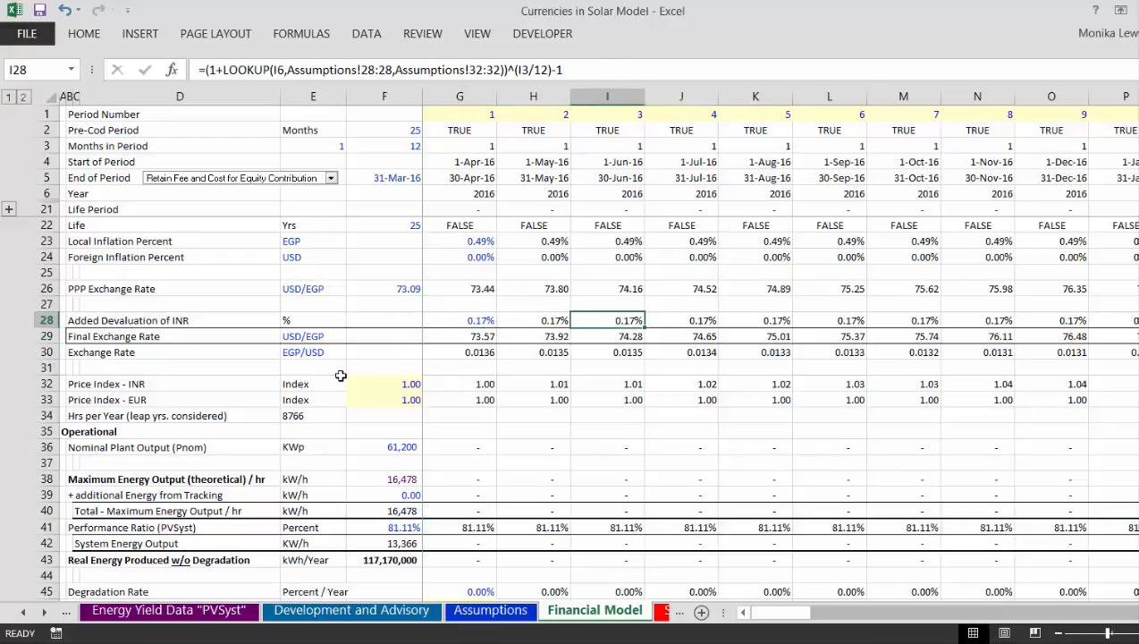
key(Left)
key(Left)
key(Left)
key(Left)
key(Left)
key(Left)
key(Left)
key(F2)
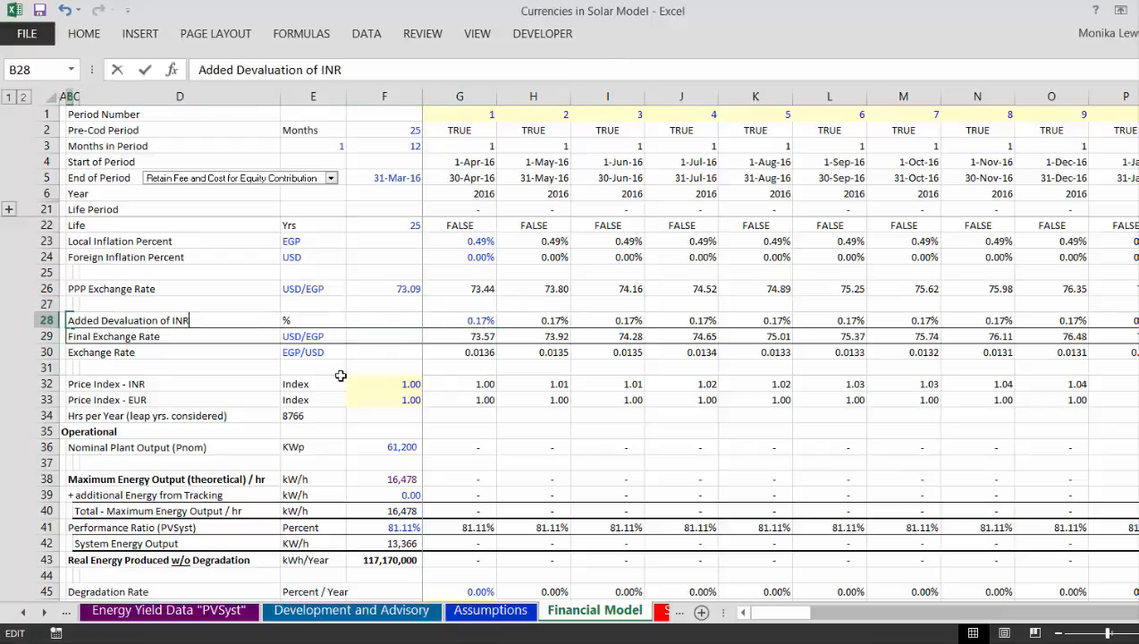
key(BackSpace)
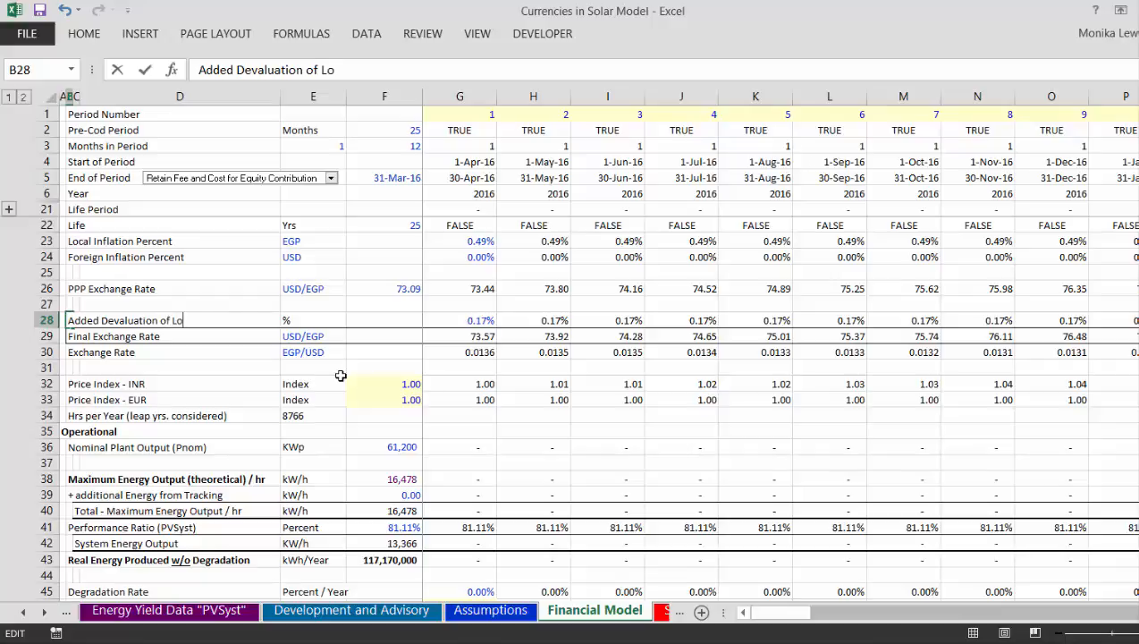
key(Return)
Step: Examine the Final Exchange Rate formulas in row 29 across the monthly periods, ending at G29
key(Right)
key(Right)
key(Right)
key(Right)
key(Right)
key(Right)
key(Right)
key(Right)
key(Right)
key(Right)
key(Right)
key(Right)
key(Right)
key(Right)
key(Right)
key(Right)
key(Right)
key(Right)
key(Right)
key(Right)
key(Right)
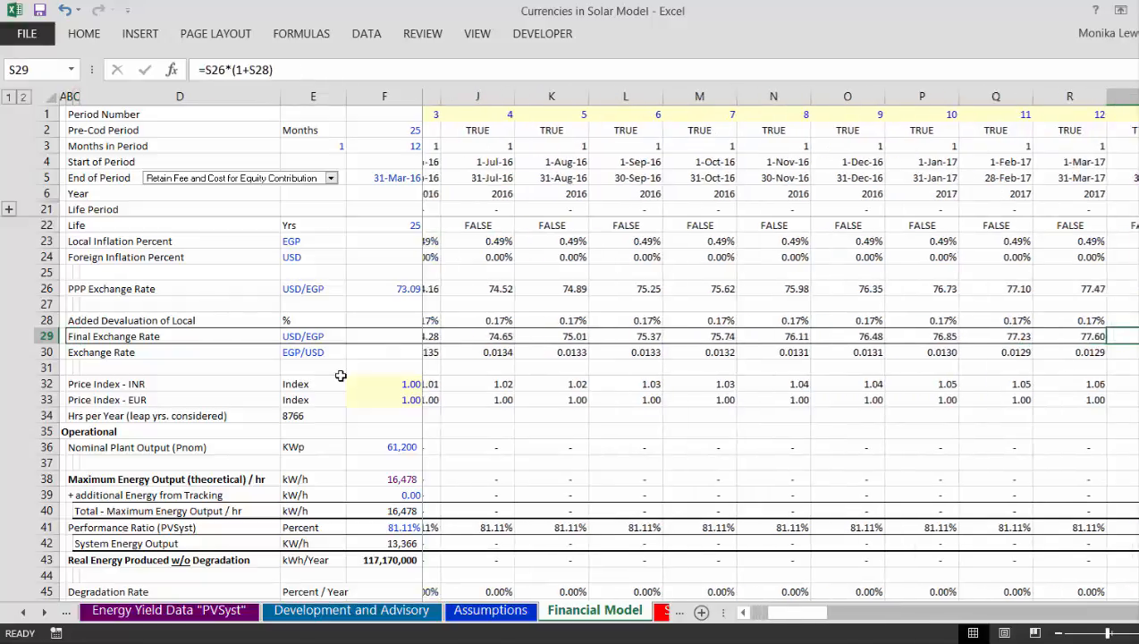
key(Left)
key(Left)
key(Left)
key(Left)
key(Left)
key(Left)
key(Left)
key(Left)
key(Left)
key(Left)
key(Left)
key(Left)
key(Left)
key(Left)
key(Left)
key(Left)
key(Left)
key(Left)
key(Left)
key(Left)
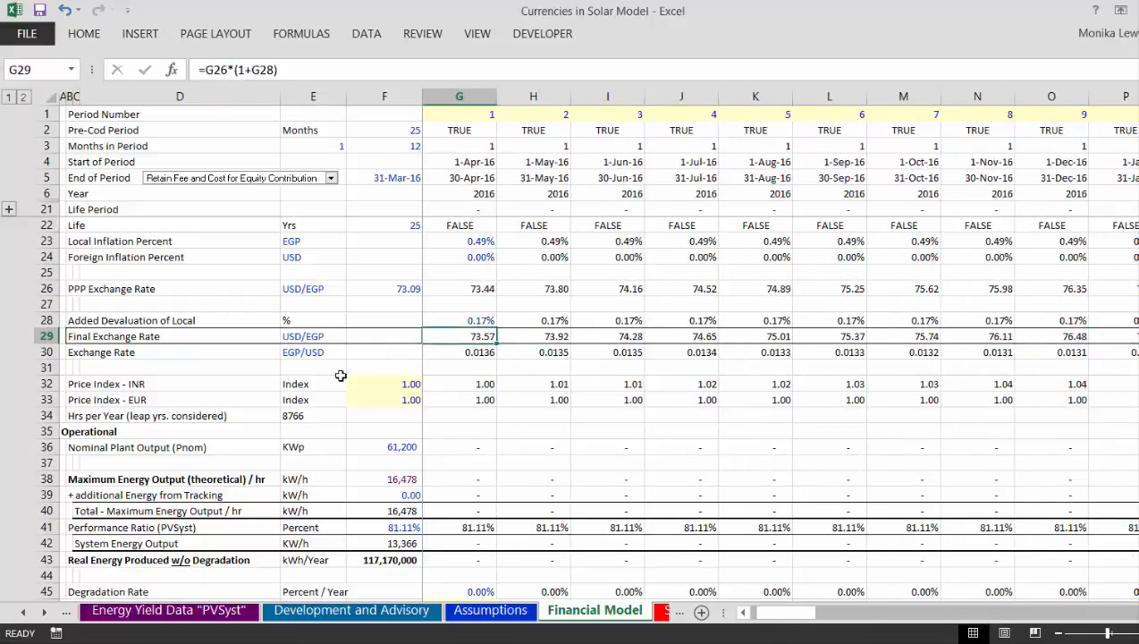
Step: Check the inverse Exchange Rate formulas in row 30 and the linked currency unit labels in column E
key(Down)
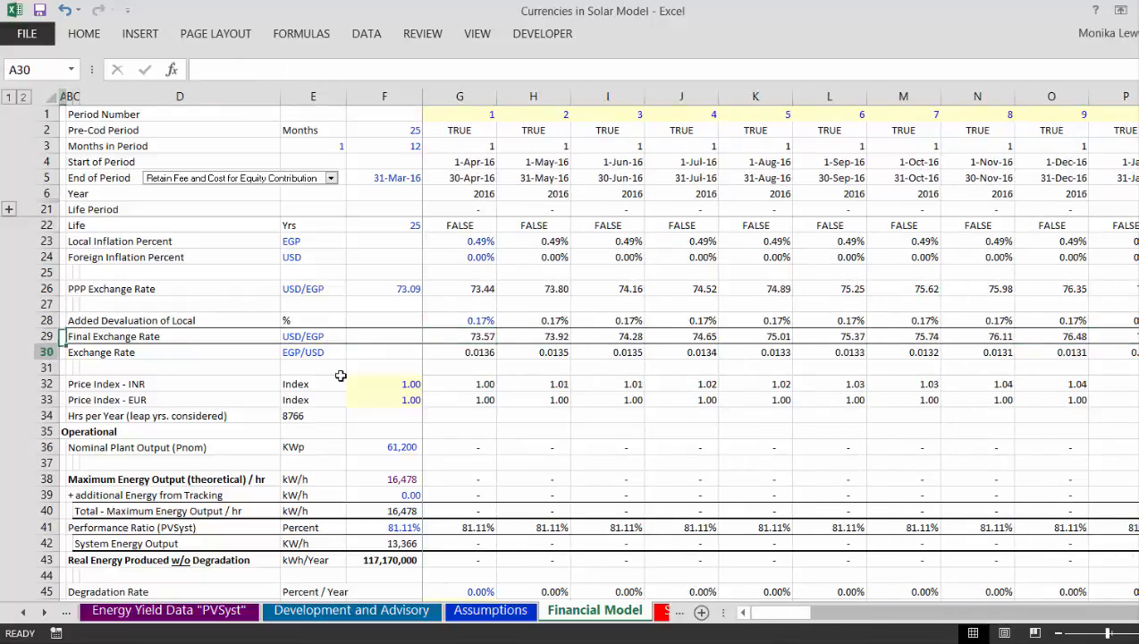
key(Right)
key(Right)
key(Right)
key(Right)
key(Right)
key(Right)
key(Right)
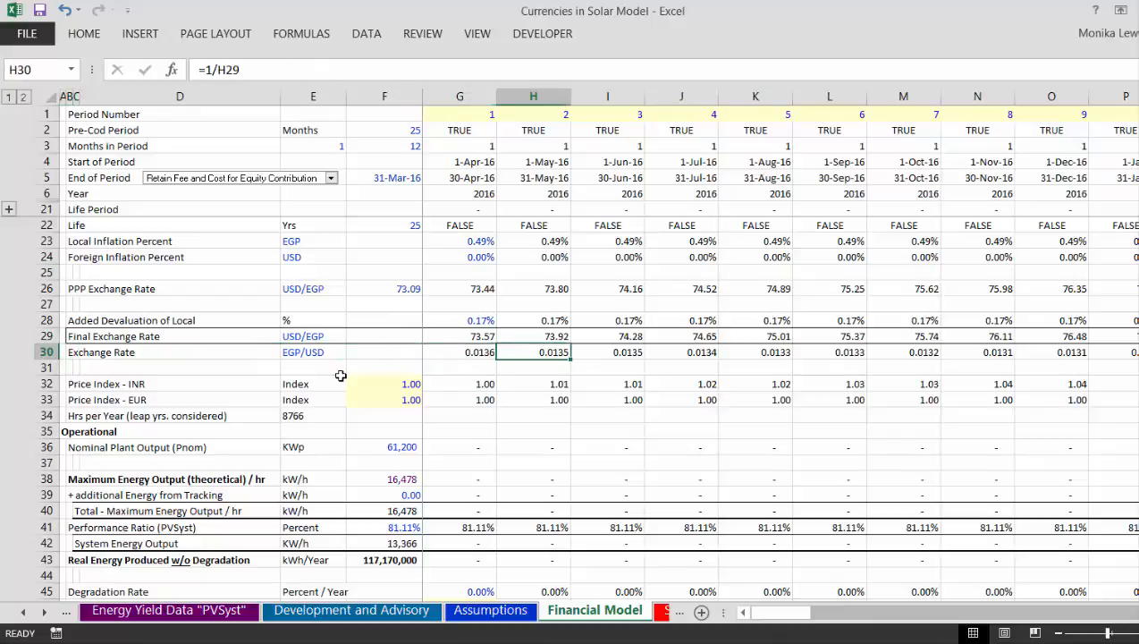
key(Left)
key(Left)
key(Left)
key(Up)
key(Up)
key(Up)
key(Up)
key(Up)
key(Up)
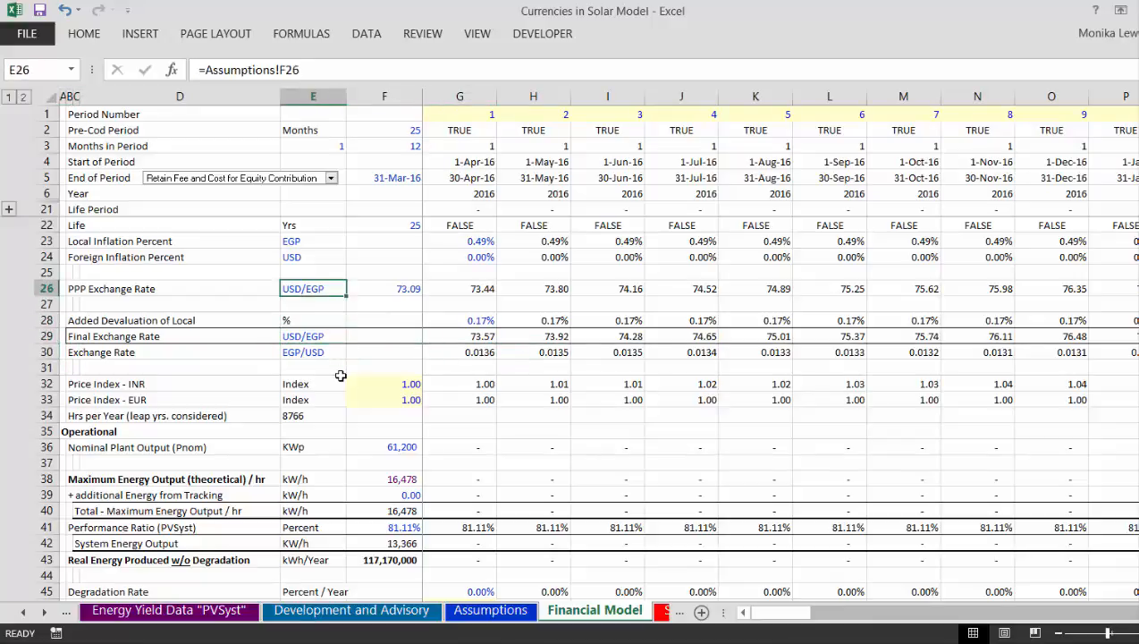
key(Down)
key(Down)
key(Down)
key(Down)
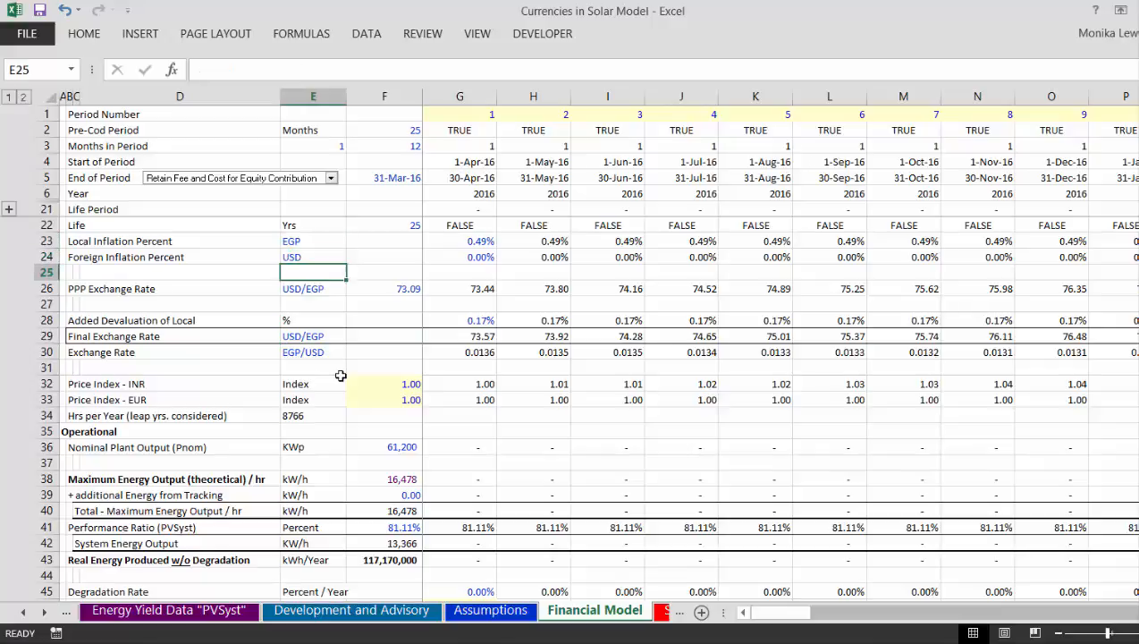
Step: Review the Local Currency and Foreign Currency Symbol entries in G22 and G23 on the Assumptions sheet
key(ctrl+Page_Up)
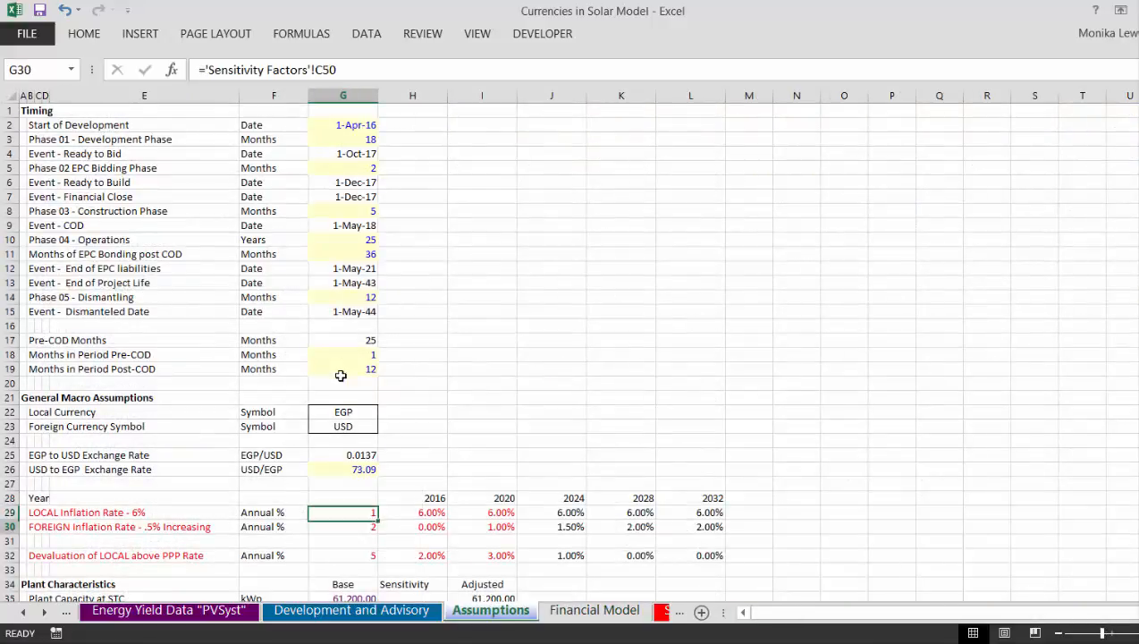
key(Down)
key(Down)
key(Up)
key(Up)
key(Up)
key(Up)
key(Up)
key(Up)
key(Up)
key(Up)
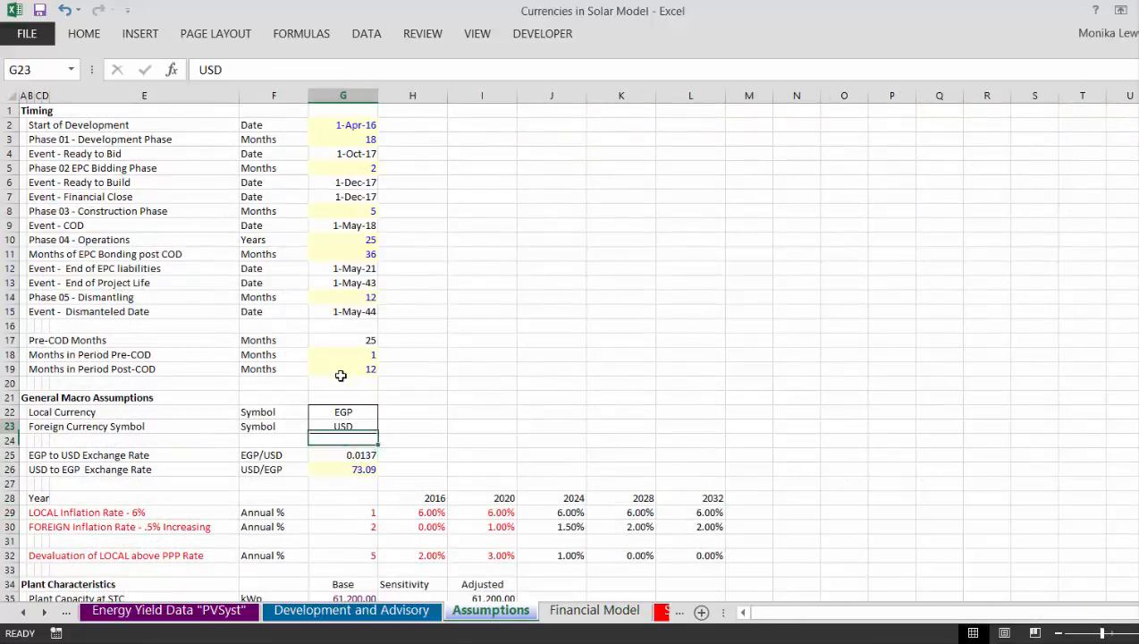
key(Up)
key(Down)
key(Up)
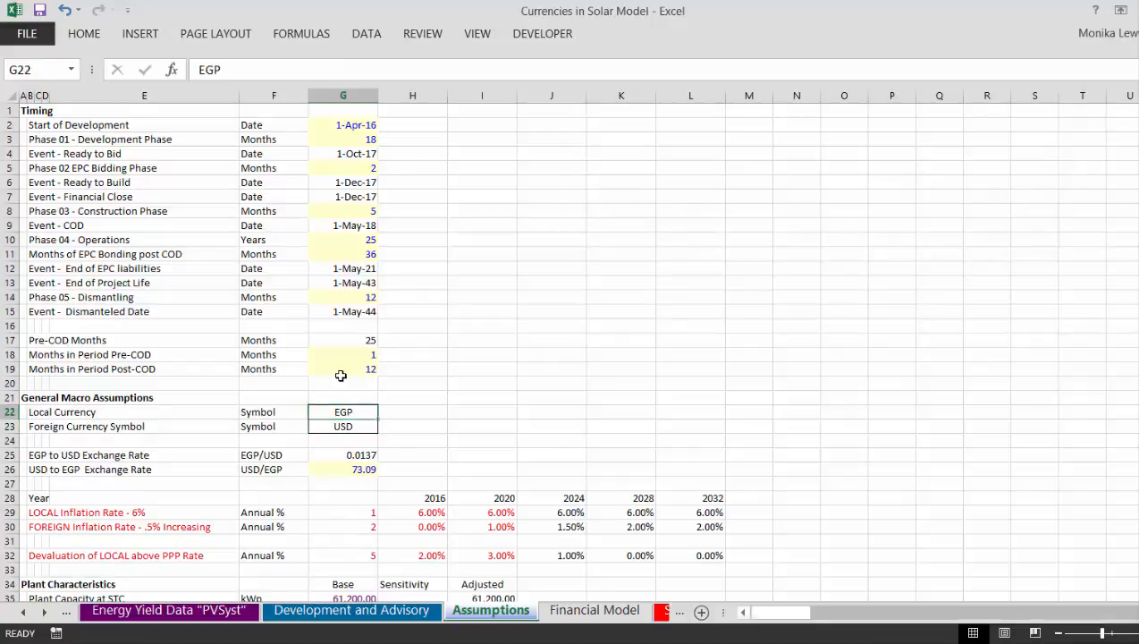
Step: Return to the Financial Model sheet and look through its sections down to the Debt Repayment Graphs rows
key(ctrl+Page_Down)
key(Down)
key(Down)
key(Page_Down)
key(Page_Down)
key(Page_Down)
key(Page_Down)
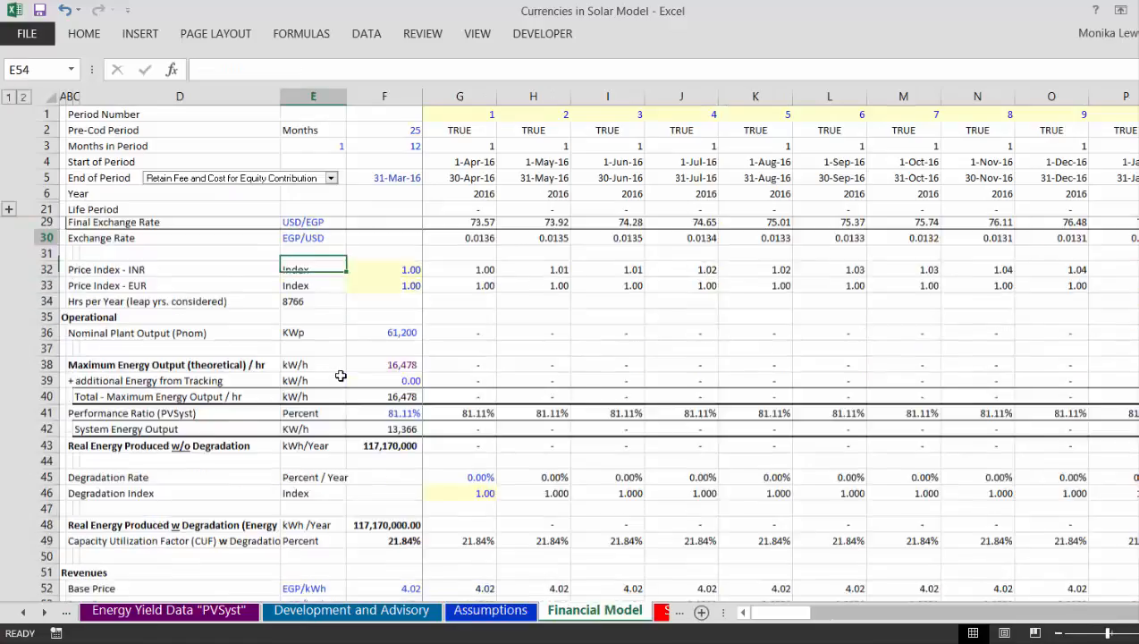
key(Page_Down)
key(Page_Down)
key(Page_Down)
key(Page_Down)
key(Page_Down)
key(Page_Down)
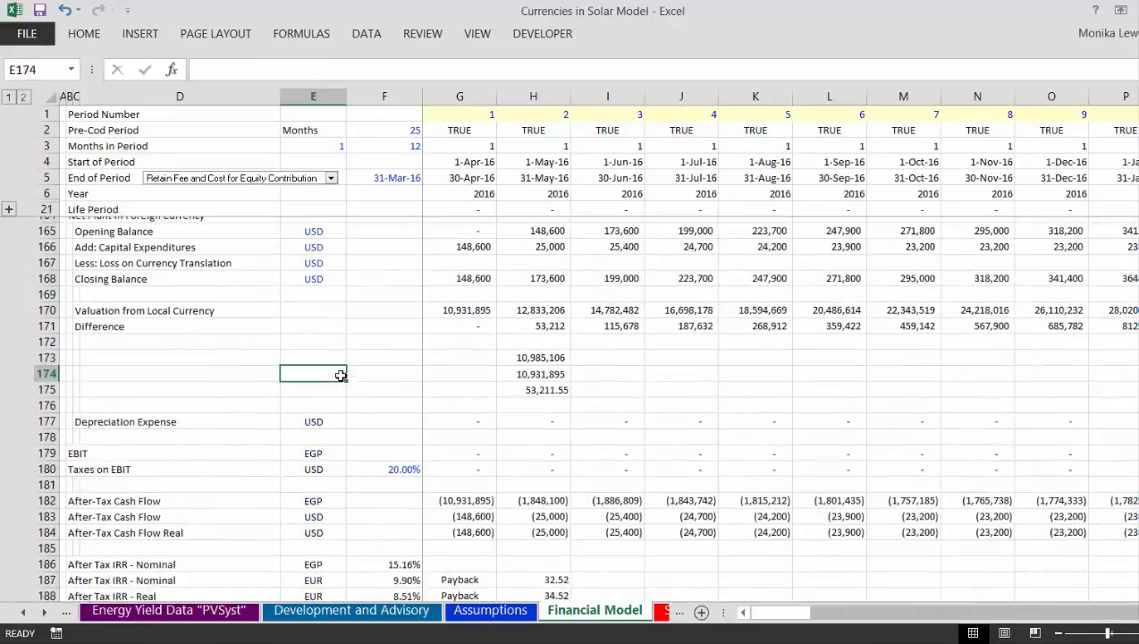
key(Page_Down)
key(Page_Down)
key(Page_Down)
key(Page_Down)
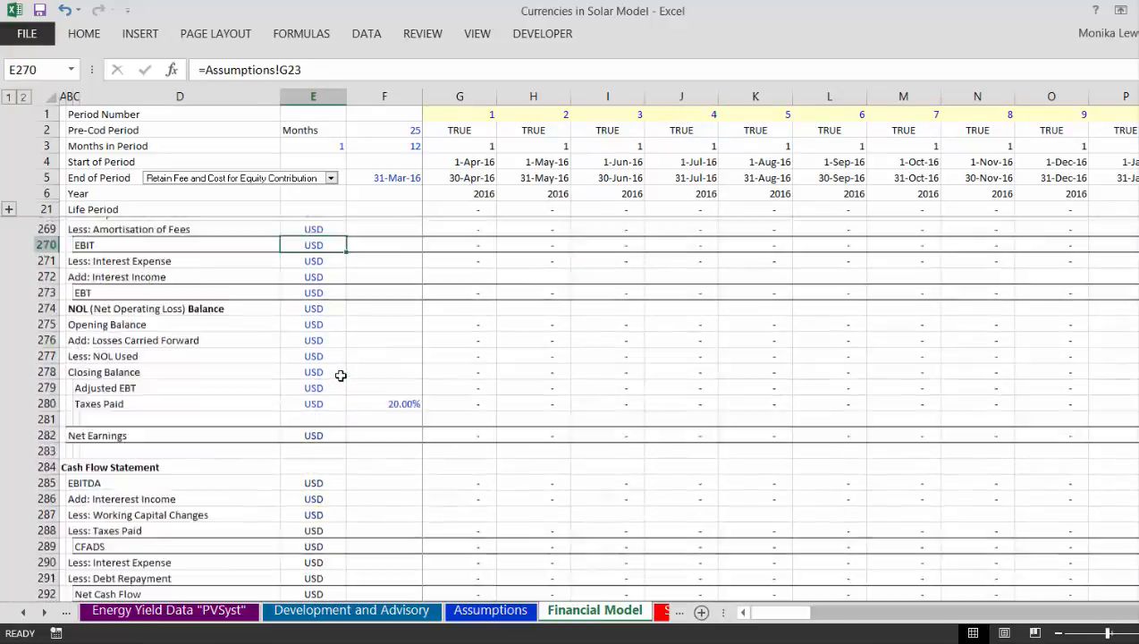
key(Page_Down)
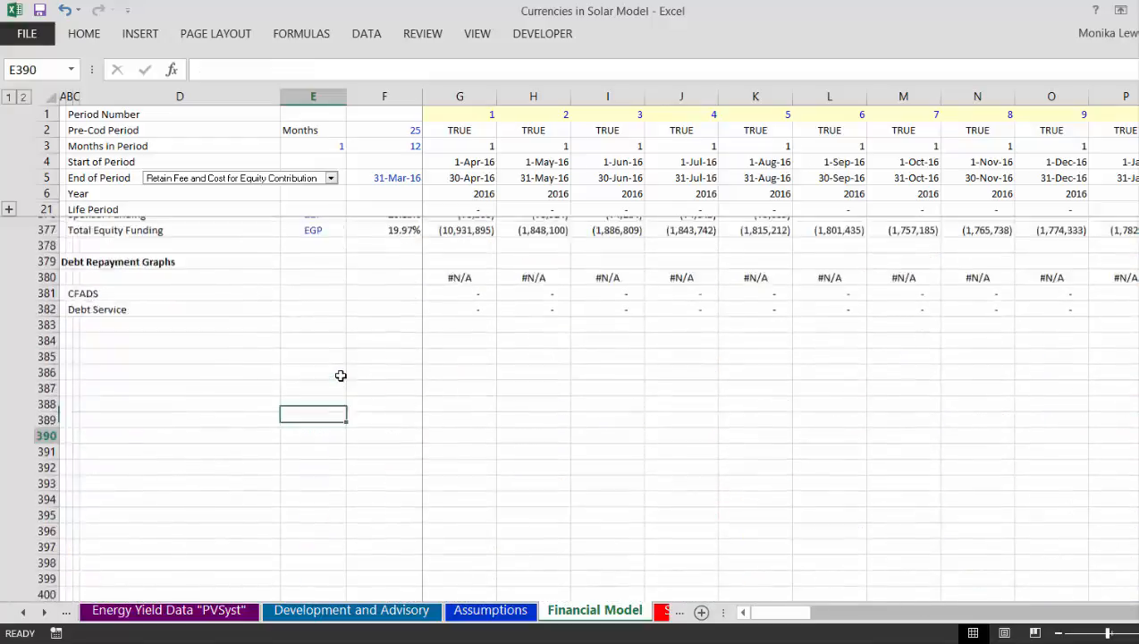
Step: Link cell B385 below the Debt Repayment Graphs section to the PPP Exchange Rate label in B26
key(Home)
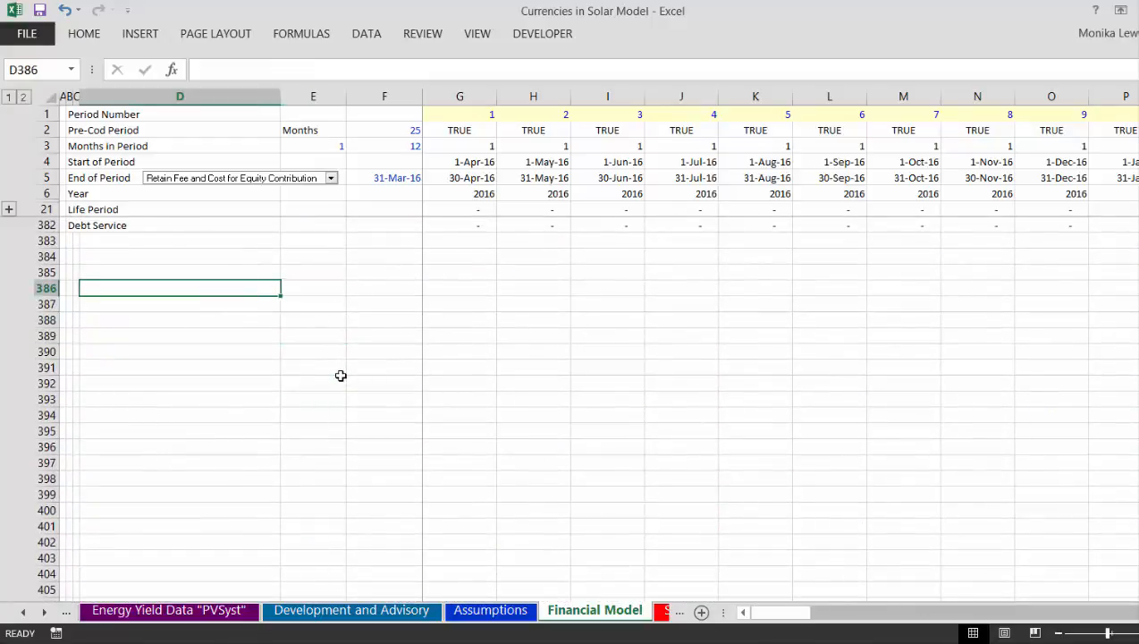
key(Up)
key(Up)
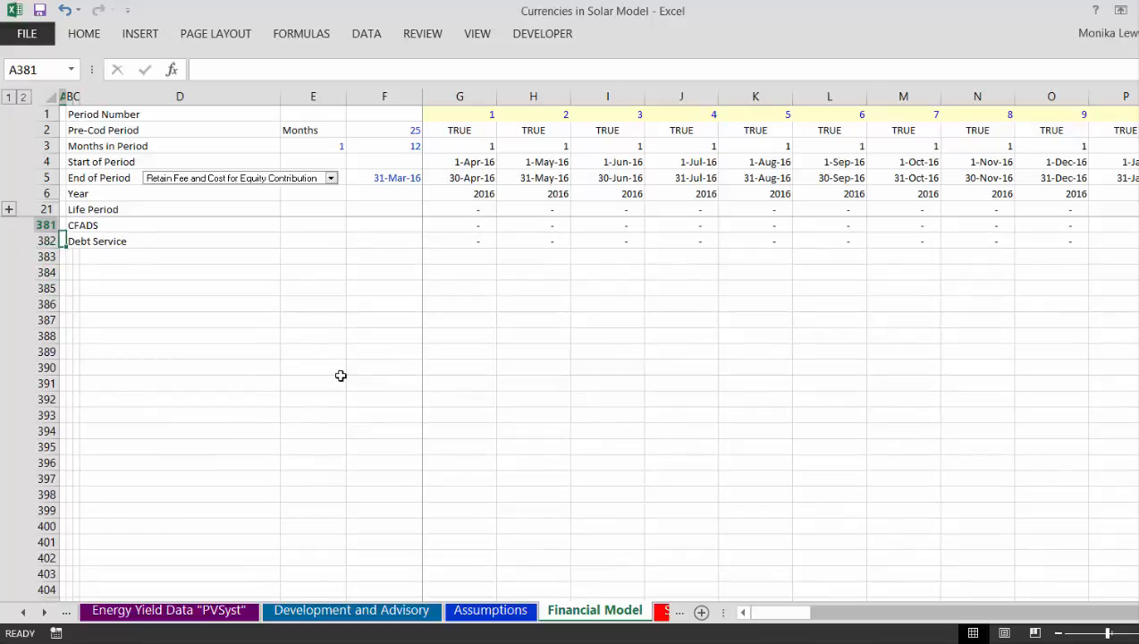
key(Right)
key(Down)
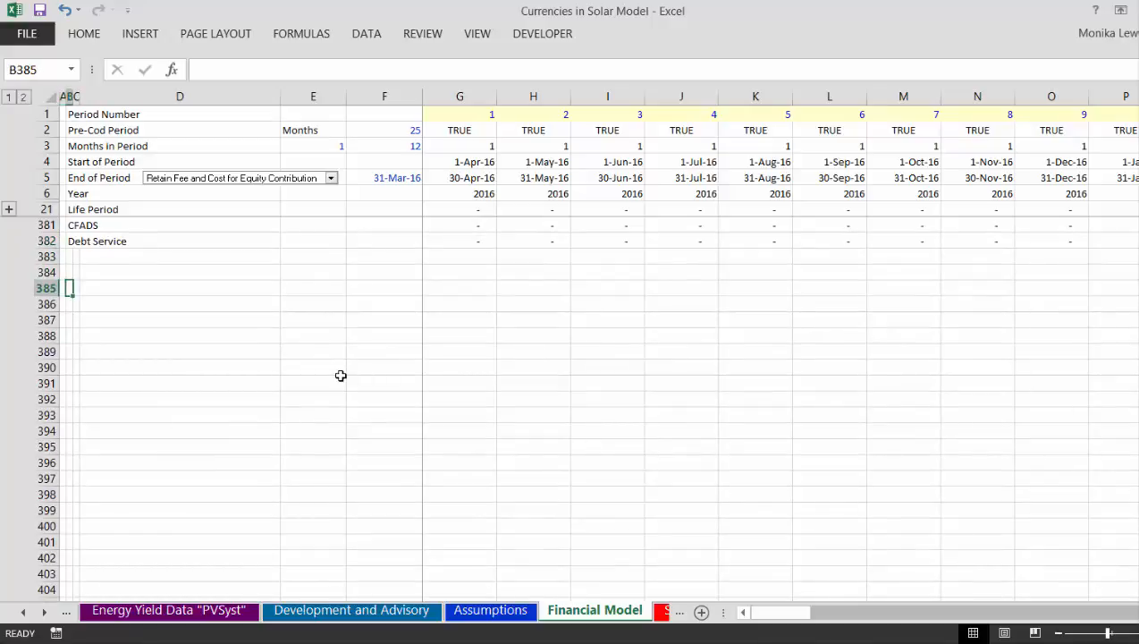
text(=)
key(Up)
key(Up)
key(Up)
key(Up)
key(Up)
key(Up)
key(Up)
key(Up)
key(Up)
key(Up)
key(Up)
key(Up)
key(Up)
key(Up)
key(Up)
key(Up)
key(Up)
key(Up)
key(Up)
key(Up)
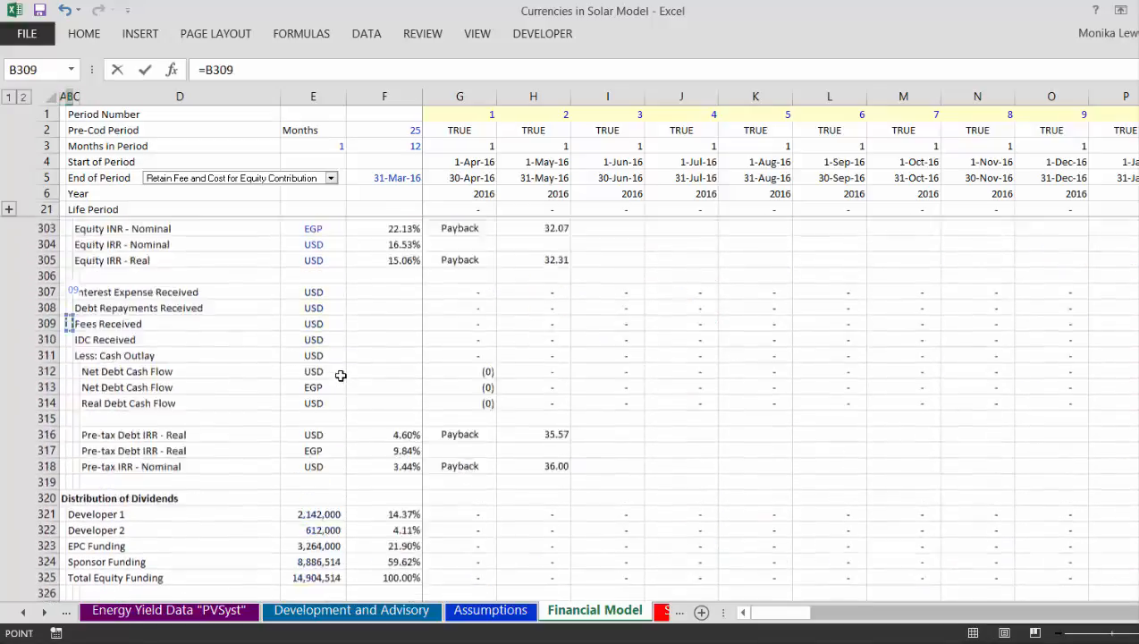
key(Page_Up)
key(Page_Up)
key(Page_Up)
key(Page_Up)
scroll(341, 376, up, 3)
key(Page_Up)
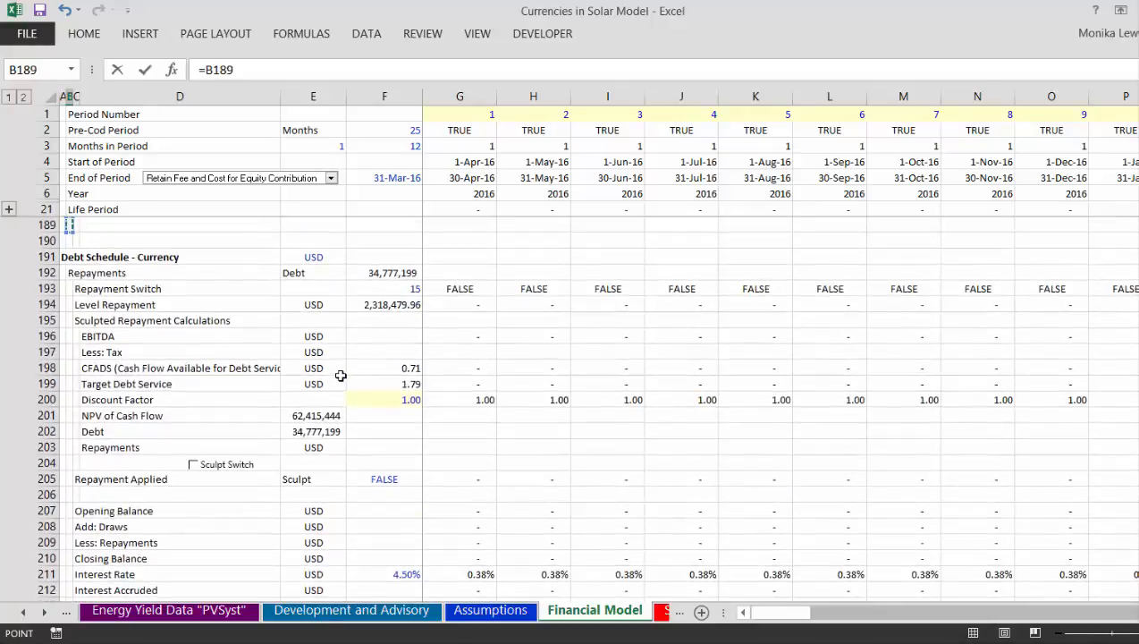
key(Page_Up)
key(Page_Up)
key(Page_Up)
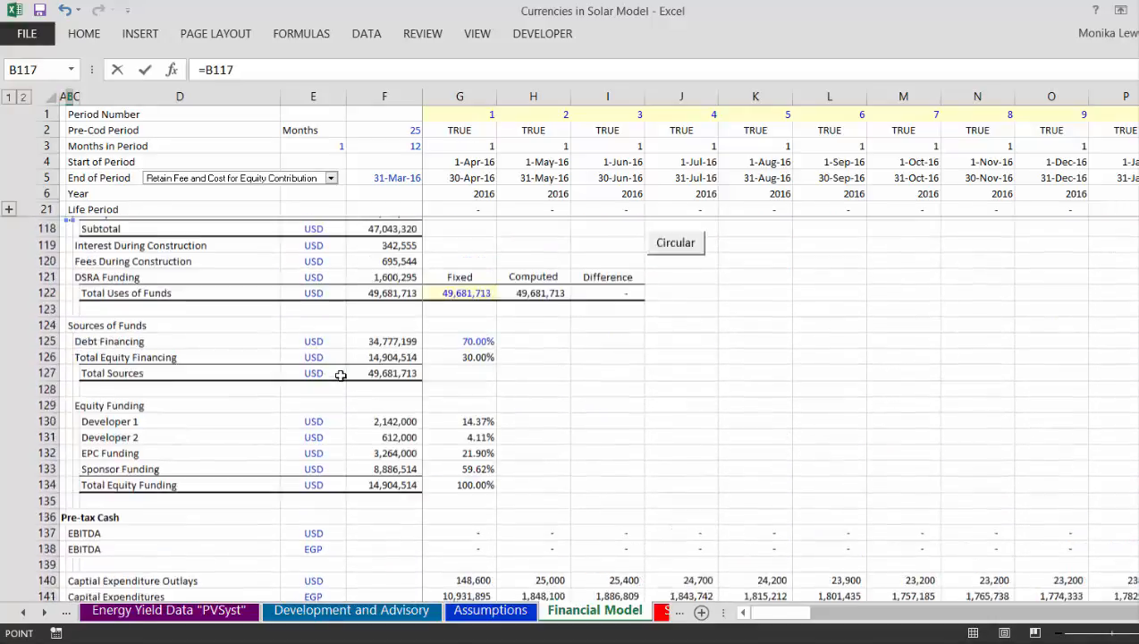
key(Page_Up)
key(Page_Up)
key(Page_Up)
key(Page_Up)
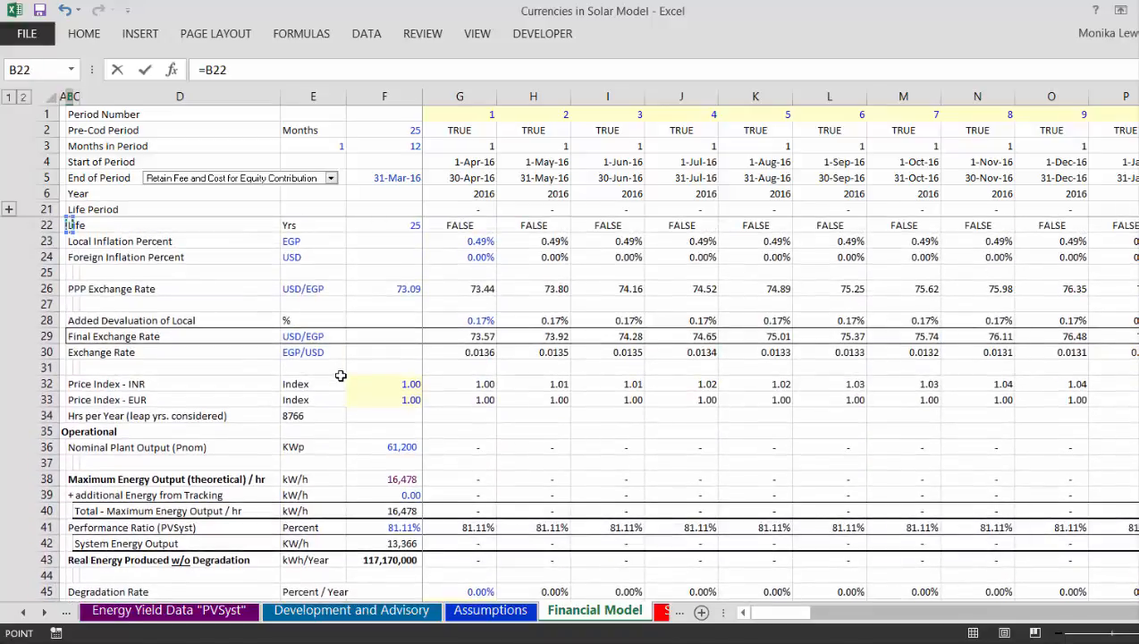
key(Down)
key(Down)
key(Down)
key(Down)
key(Down)
key(Up)
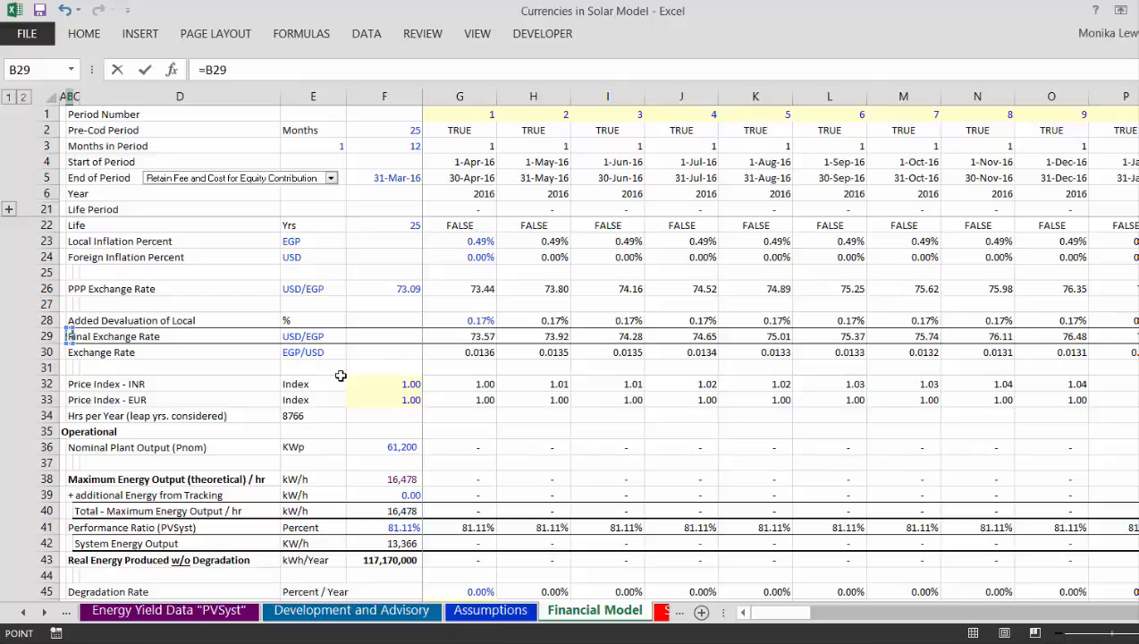
key(Escape)
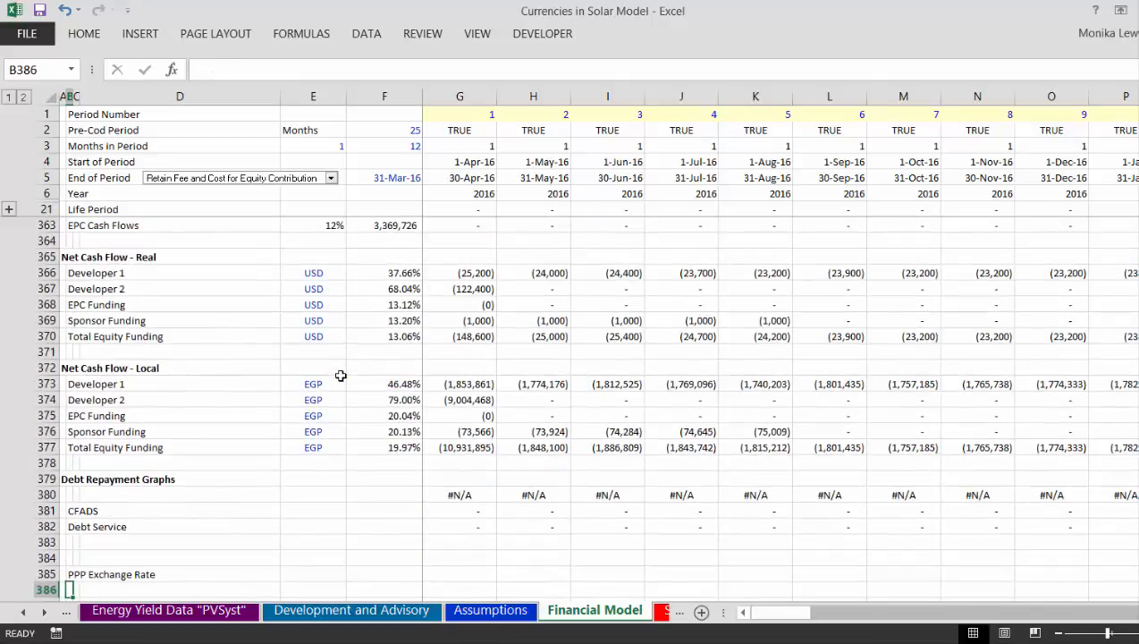
Step: Link cell B386 to the Final Exchange Rate label in B29
text(=)
key(Page_Up)
key(Page_Up)
key(Page_Up)
key(Page_Up)
key(Page_Up)
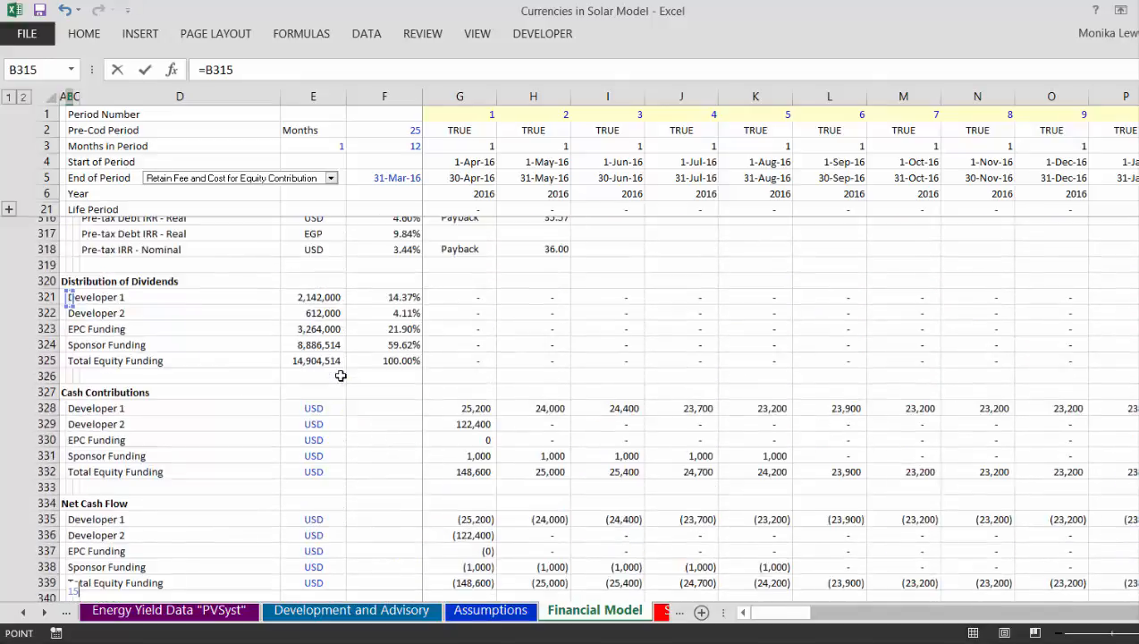
key(Page_Up)
key(Page_Up)
key(Page_Up)
key(Page_Up)
key(Page_Up)
key(Page_Up)
key(Page_Up)
key(Page_Up)
key(Page_Up)
key(Page_Up)
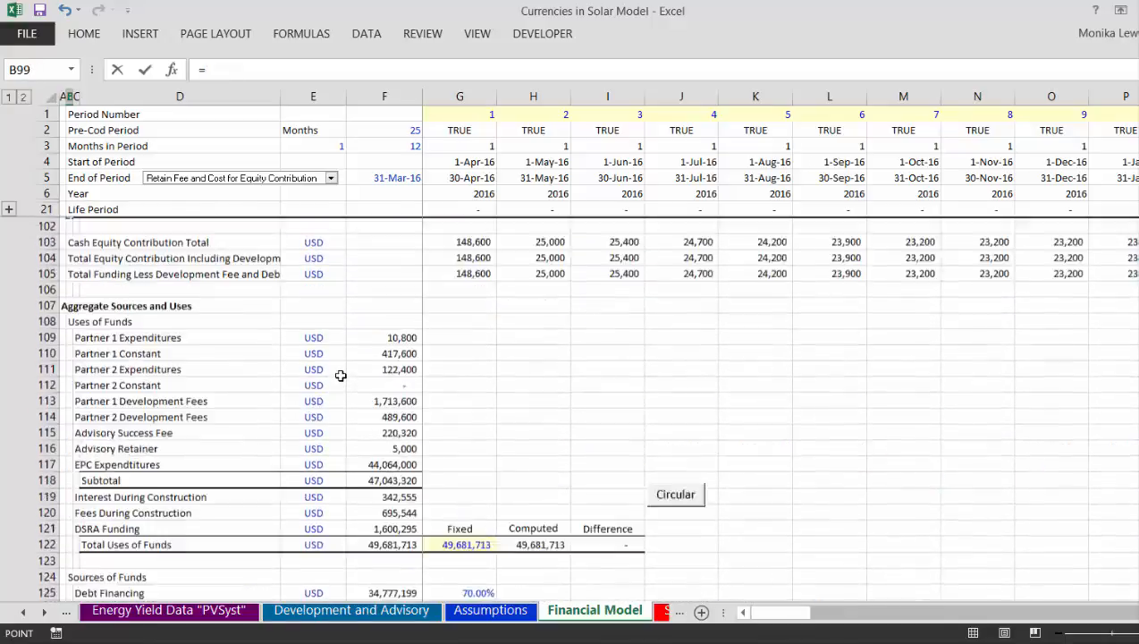
key(Page_Up)
key(Page_Down)
key(Page_Up)
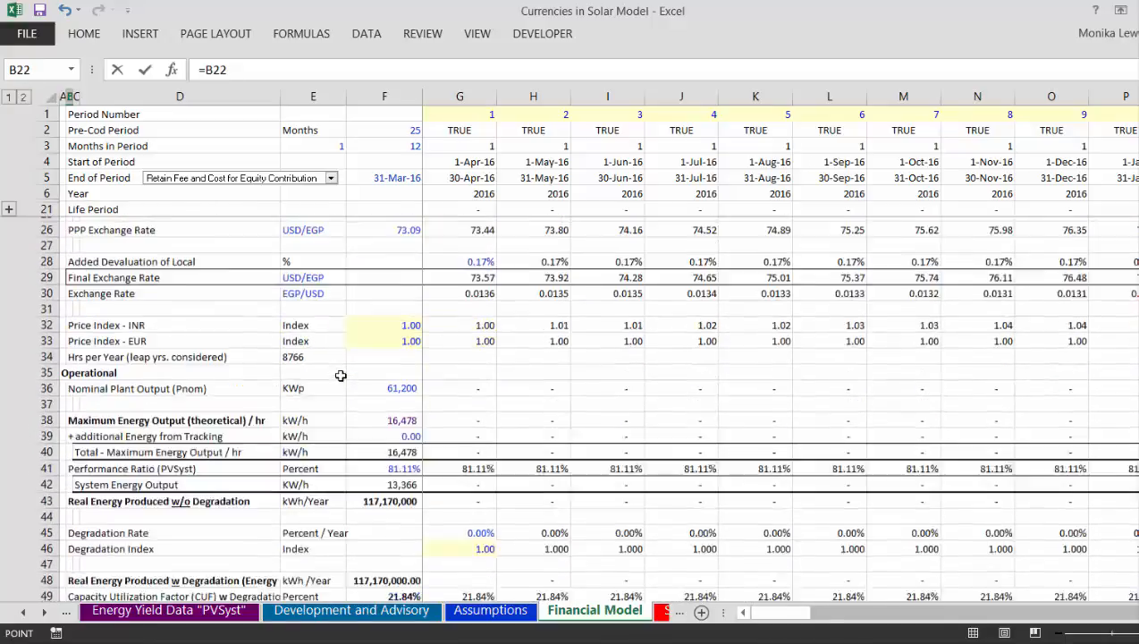
key(Down)
key(Down)
key(Down)
key(Down)
key(Down)
key(Down)
key(Down)
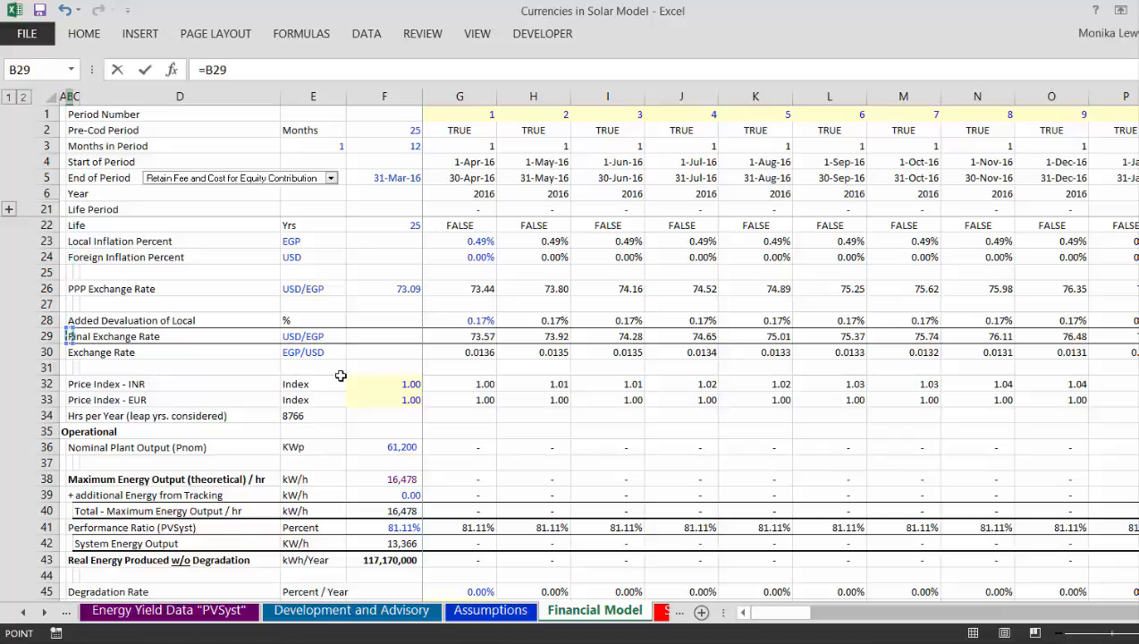
key(Return)
Step: Enter the formula =IF(NOT(G2),G5,NA()) in G384 to return the end-of-period date outside the pre-COD period
key(Up)
key(Up)
key(Up)
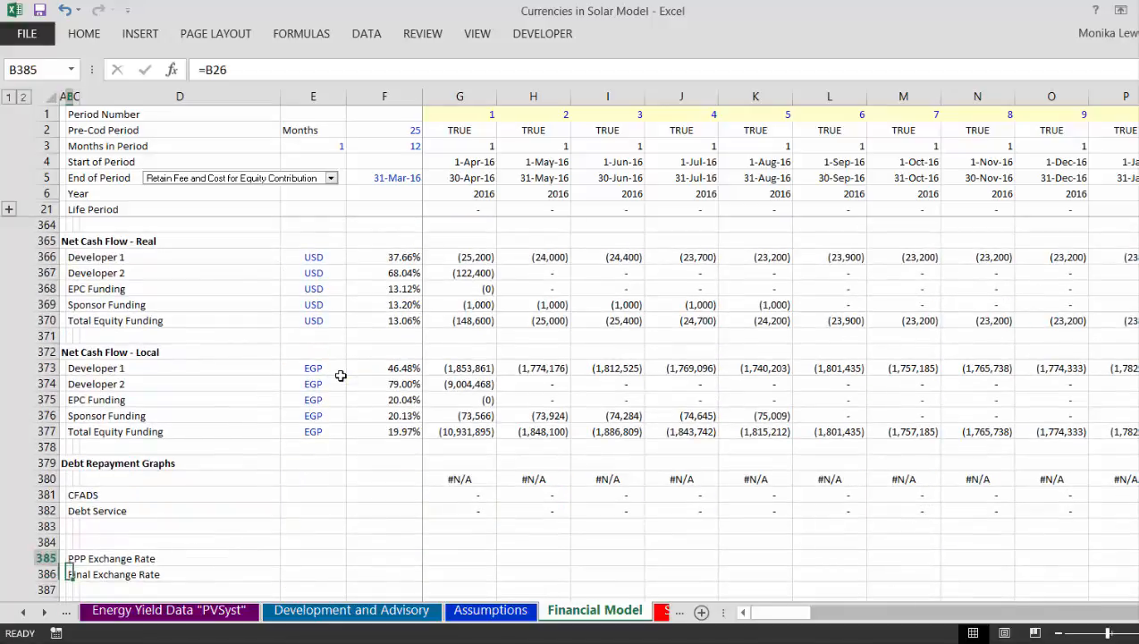
key(Right)
key(Right)
key(Right)
key(Right)
key(Right)
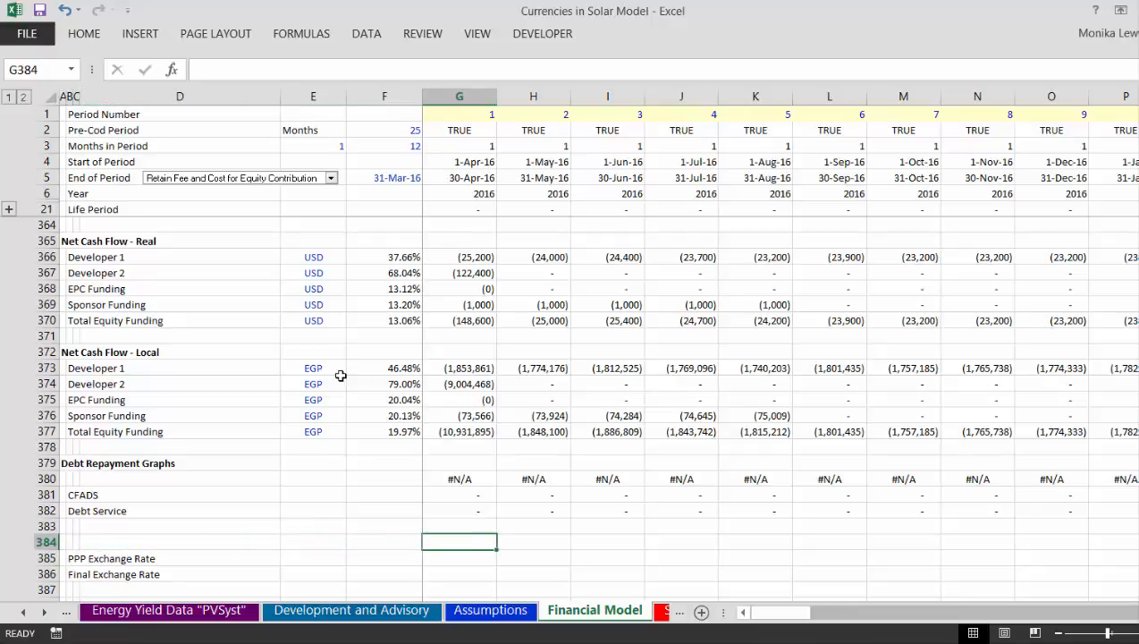
text(=)
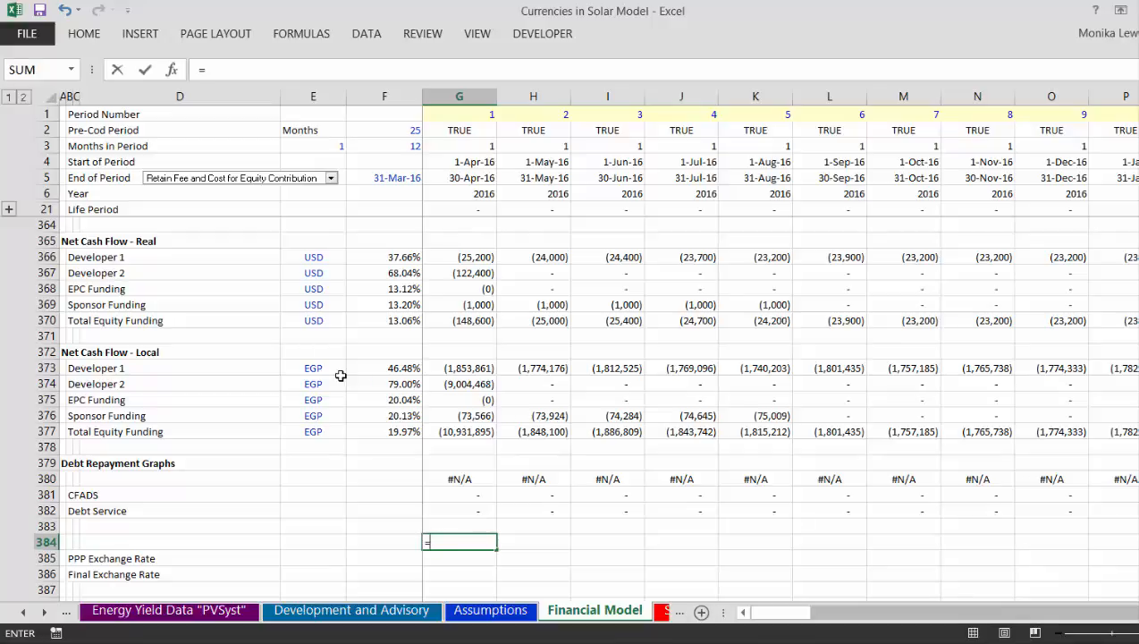
text(if()
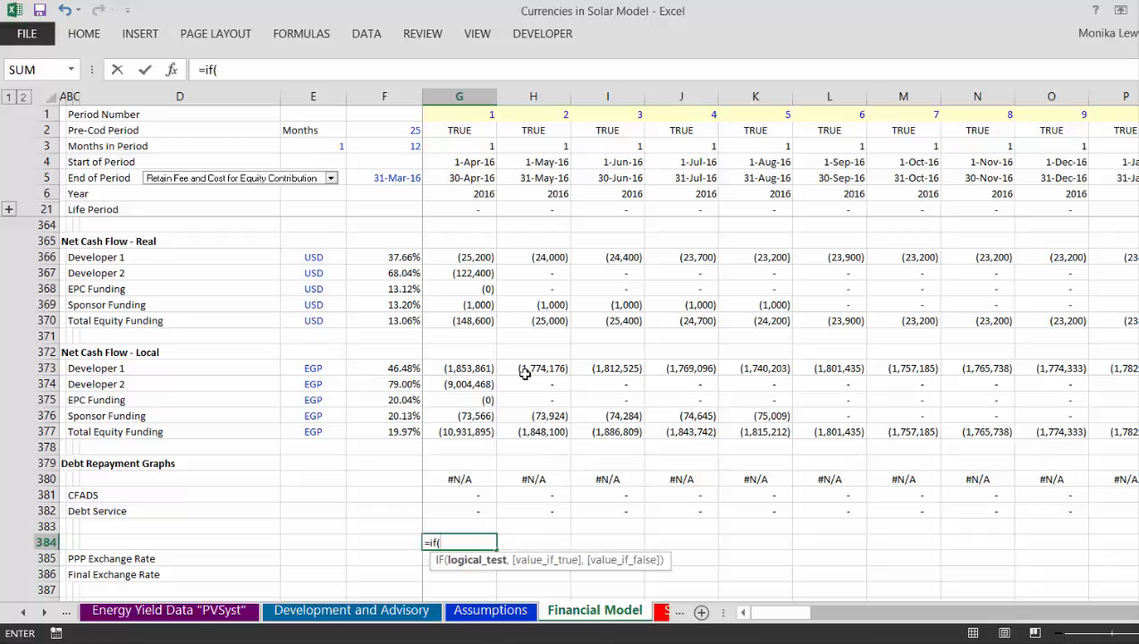
text(not()
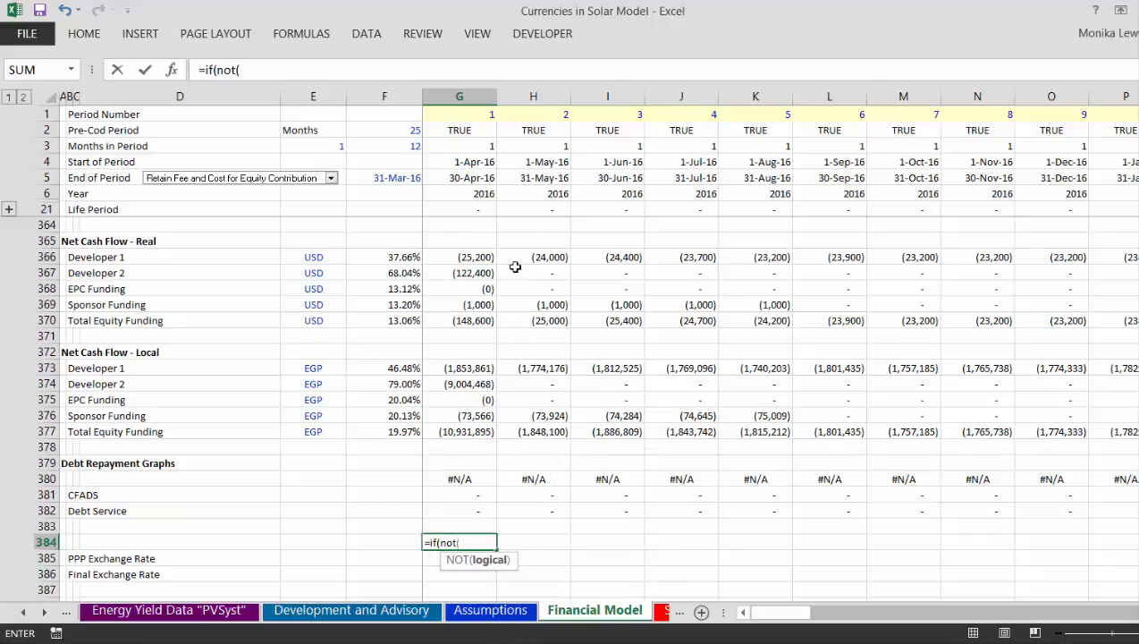
click(465, 132)
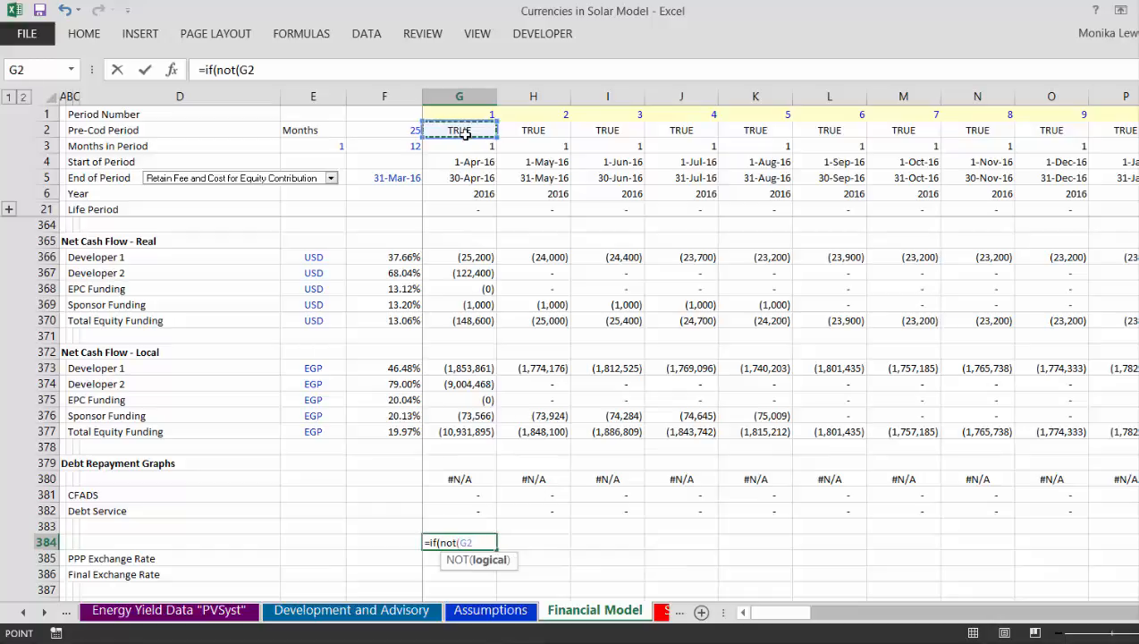
text(),)
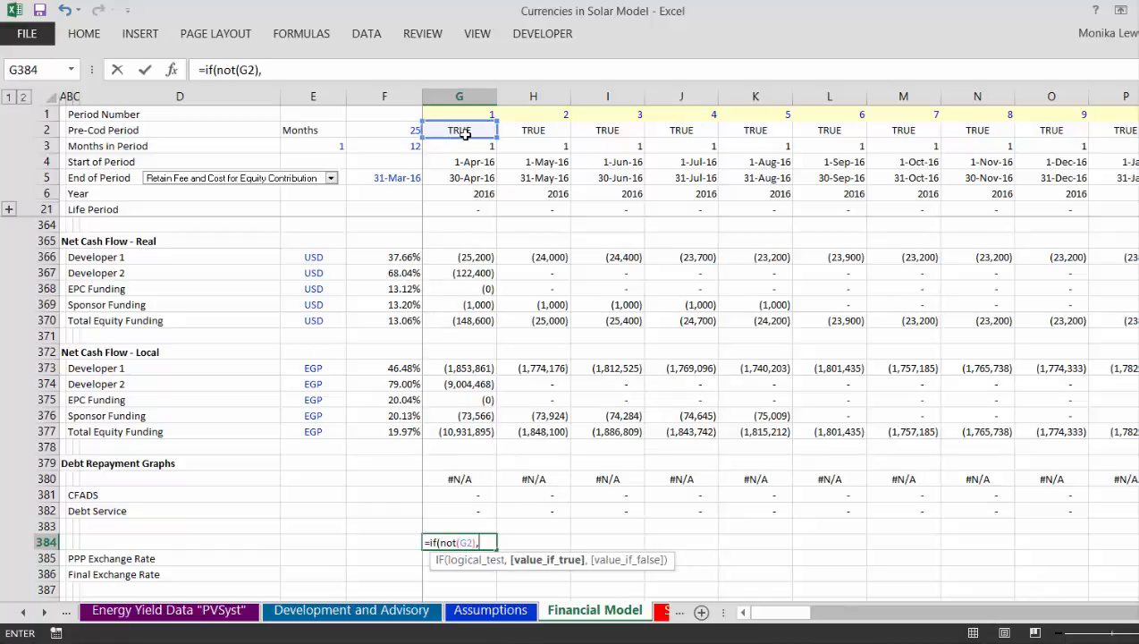
click(456, 179)
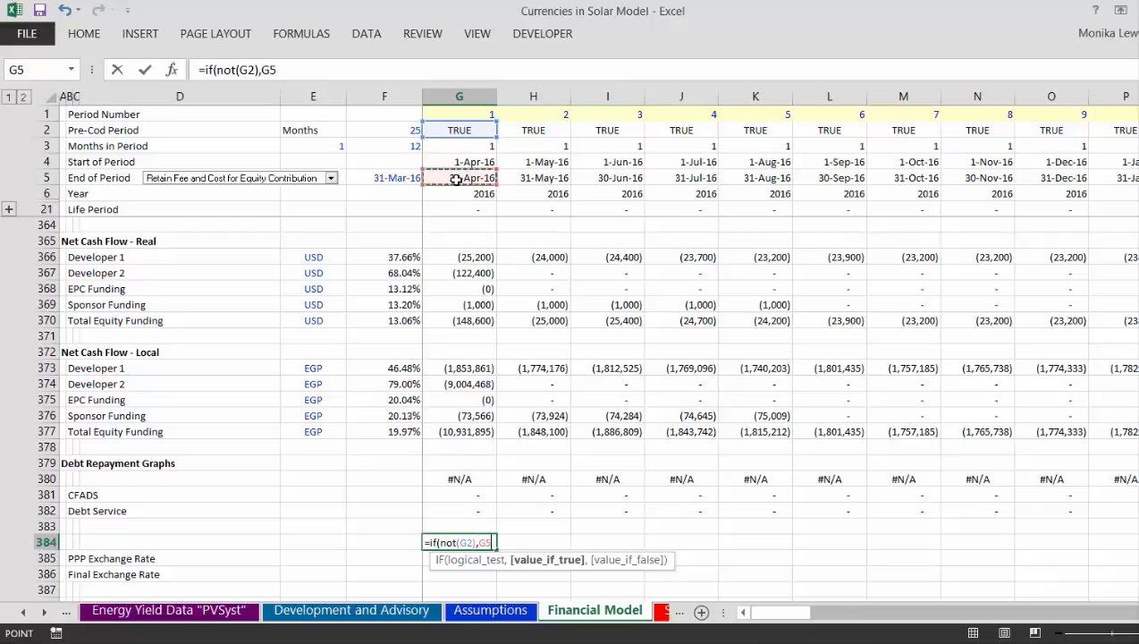
text(,)
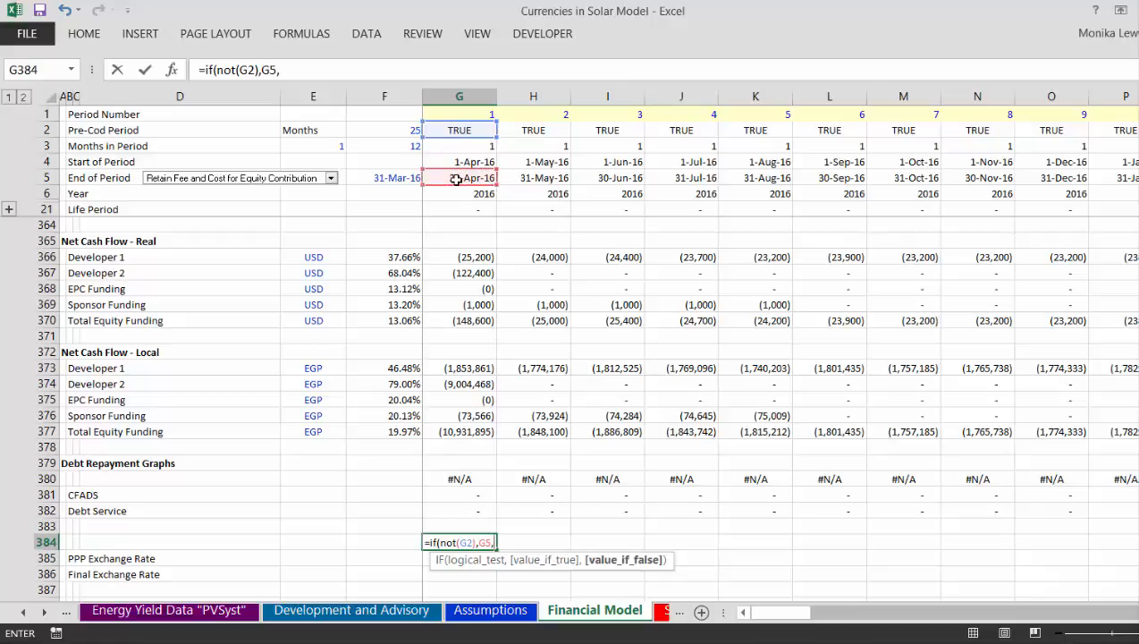
text(na())
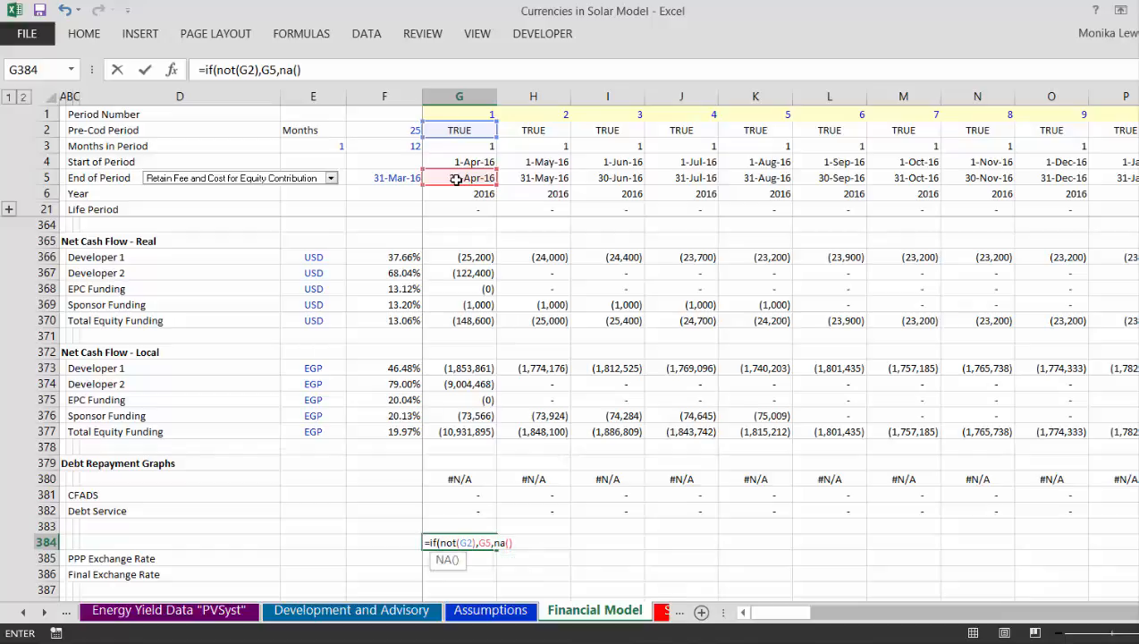
key(Return)
key(Return)
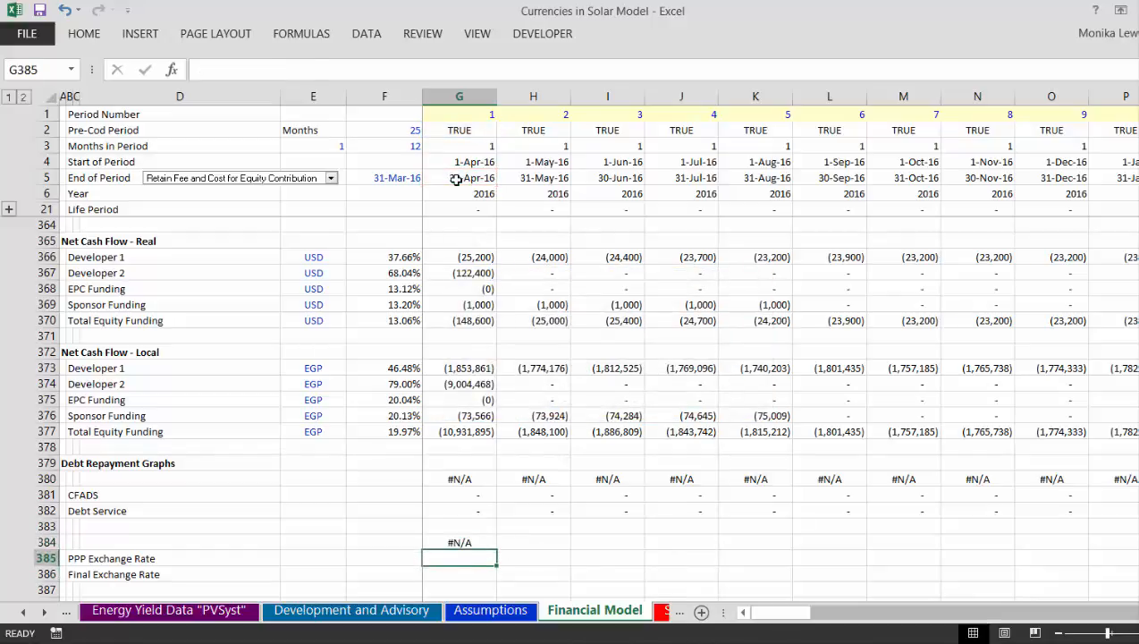
Step: Copy the G384 date formula rightward across all periods of row 384
key(Up)
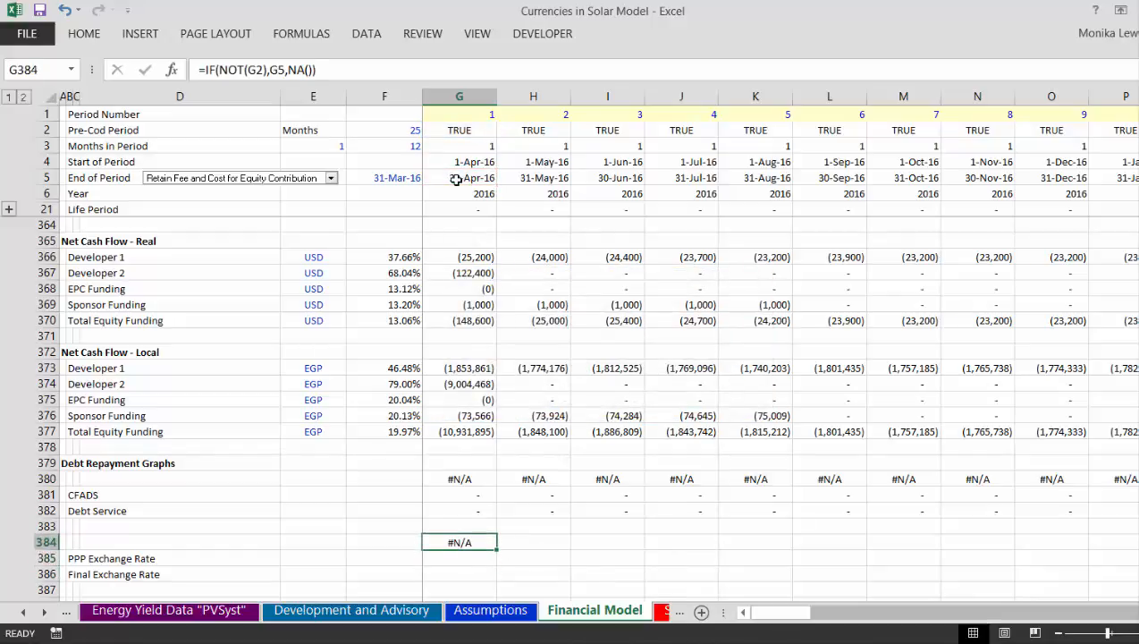
key(ctrl+shift+r)
Step: Examine the copied row 384 formulas across the monthly periods into the first operating years, ending back at G384
key(Right)
key(Right)
key(Right)
key(Right)
key(Right)
key(Right)
key(Right)
key(Right)
key(Right)
key(Right)
key(Right)
key(Right)
key(Right)
key(Right)
key(Right)
key(Right)
key(Right)
key(Right)
key(Right)
key(Right)
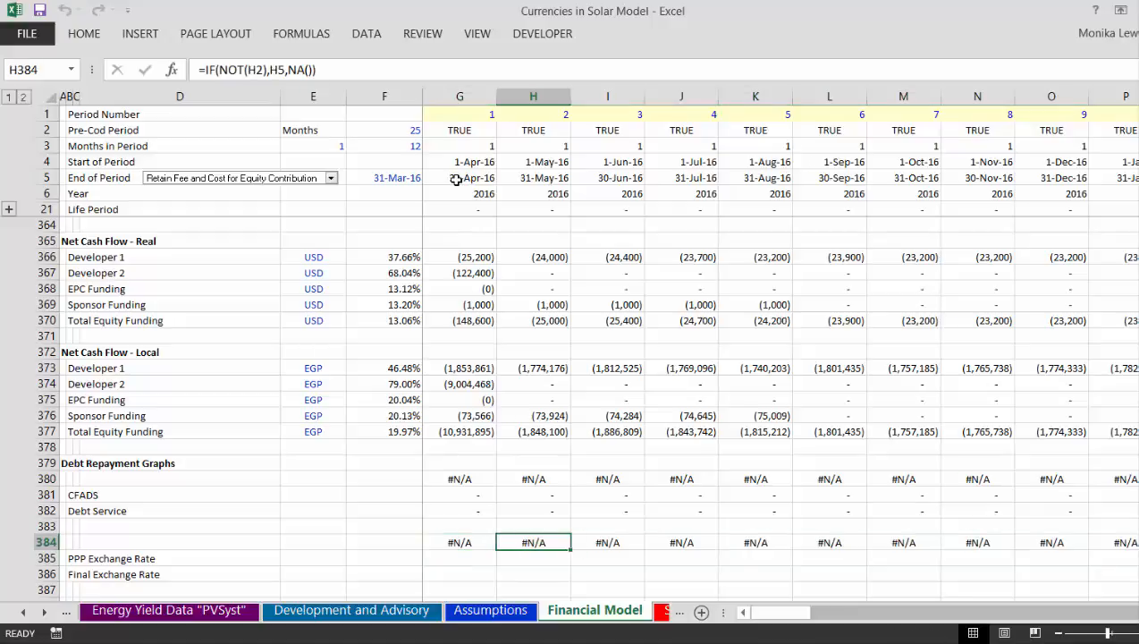
key(Right)
key(Right)
key(Right)
key(Right)
key(Right)
key(Right)
key(Right)
key(Right)
key(Right)
key(Right)
key(Right)
key(Right)
key(Right)
key(Right)
key(Right)
key(Right)
key(Right)
key(Right)
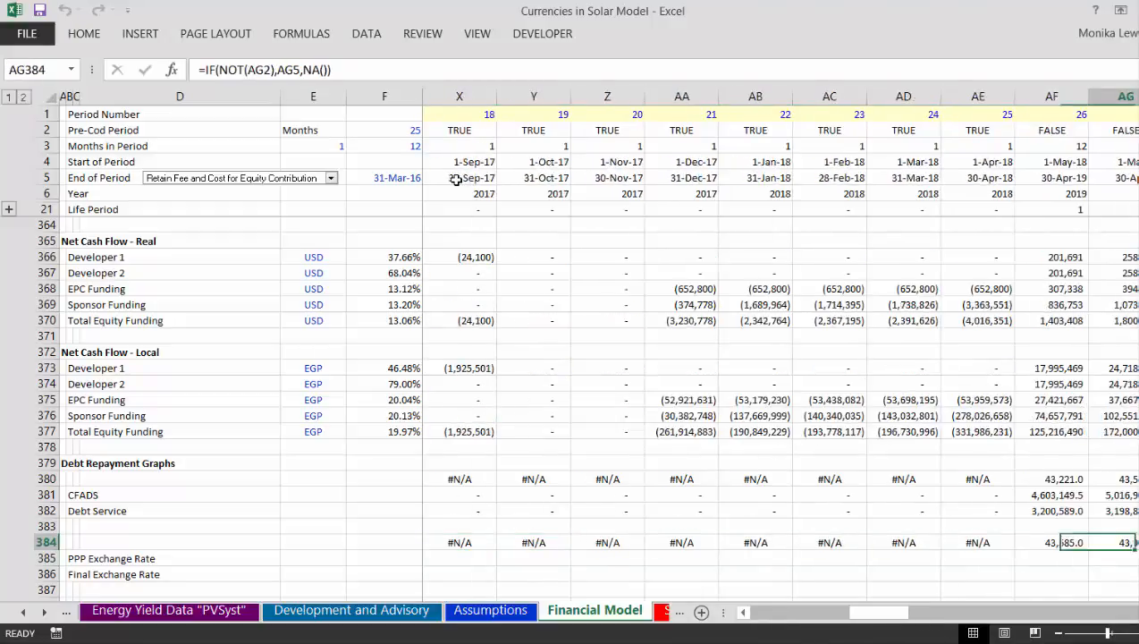
key(ctrl+Left)
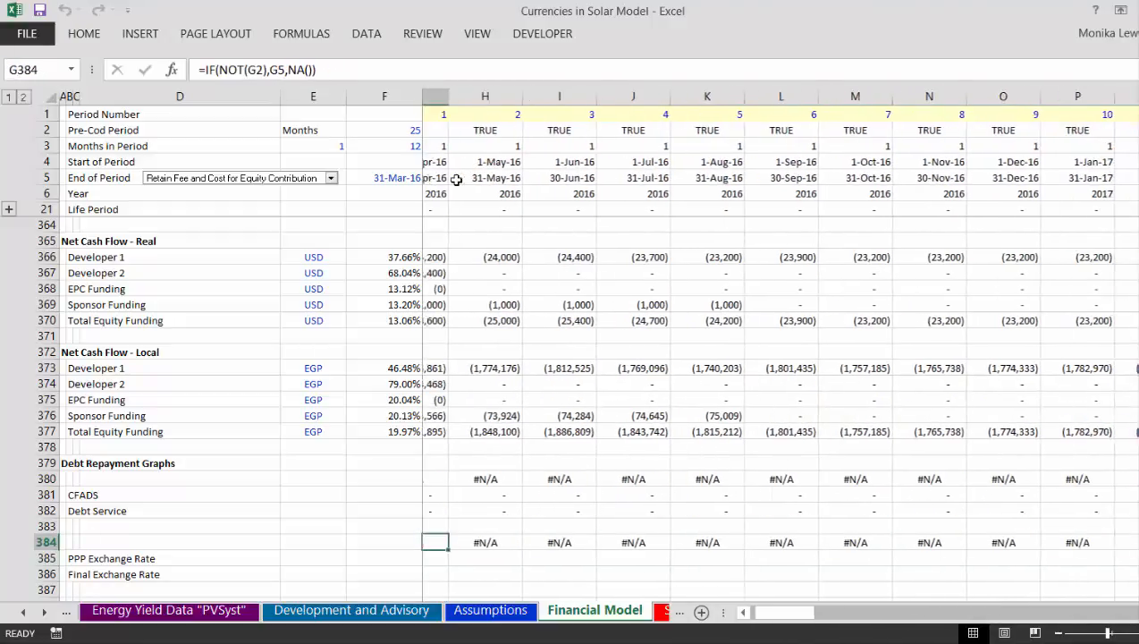
key(ctrl+Left)
key(Right)
key(Right)
key(Right)
key(Right)
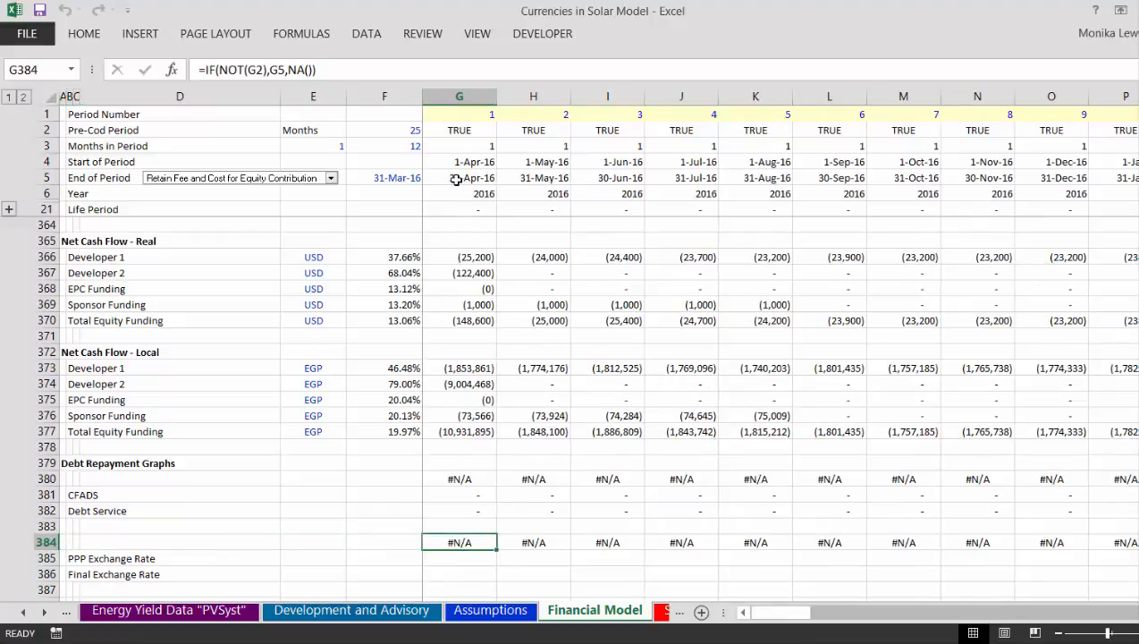
Step: Select the existing date formulas in row 380 across all periods for review, ending back at cell G384
key(Up)
key(Up)
key(Up)
key(Up)
key(ctrl+shift+Right)
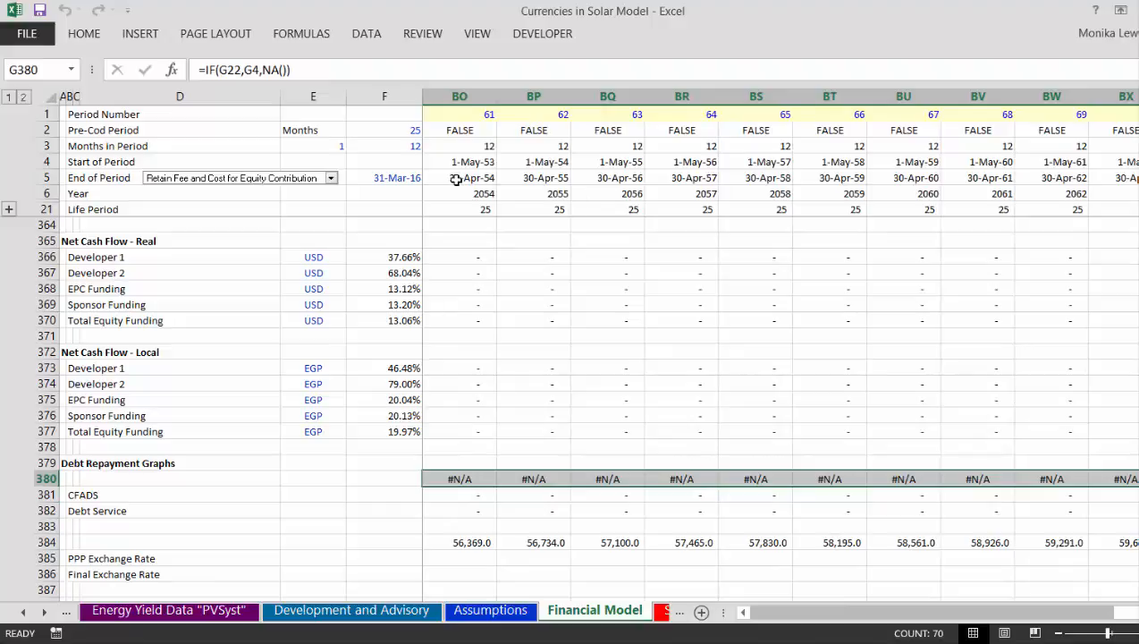
key(ctrl+shift+Left)
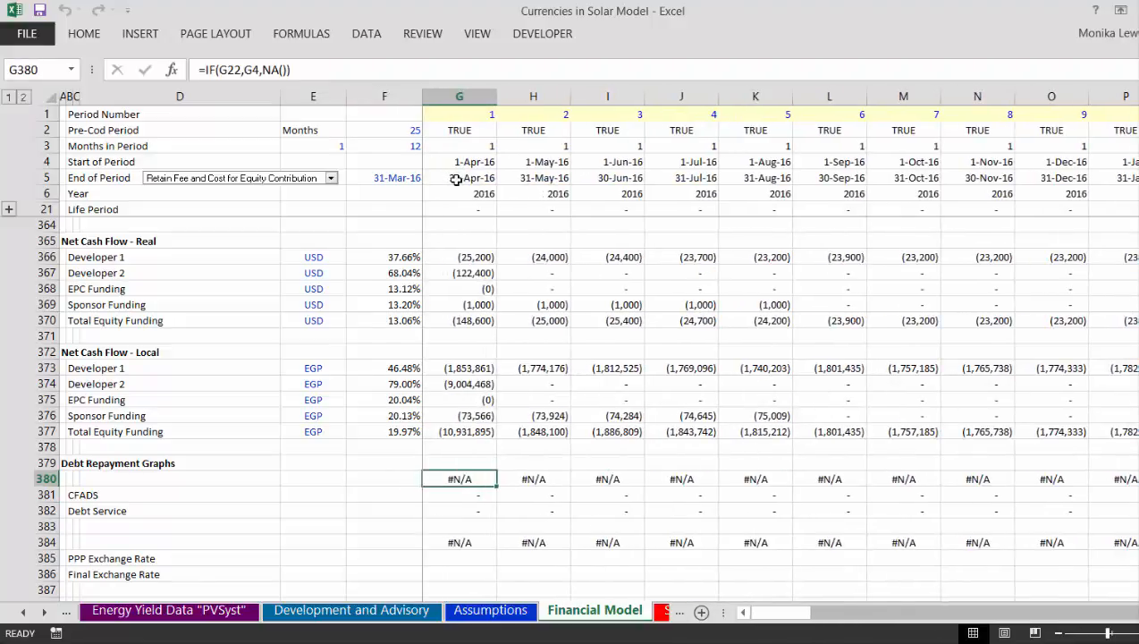
key(ctrl+shift+Right)
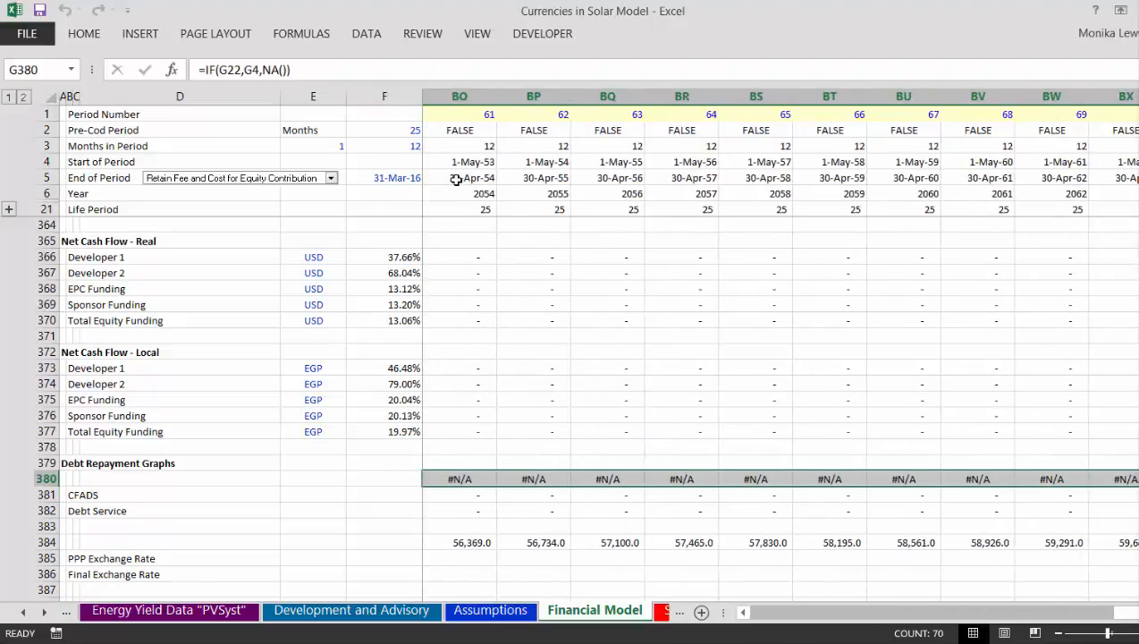
key(Down)
key(Down)
key(Down)
key(Down)
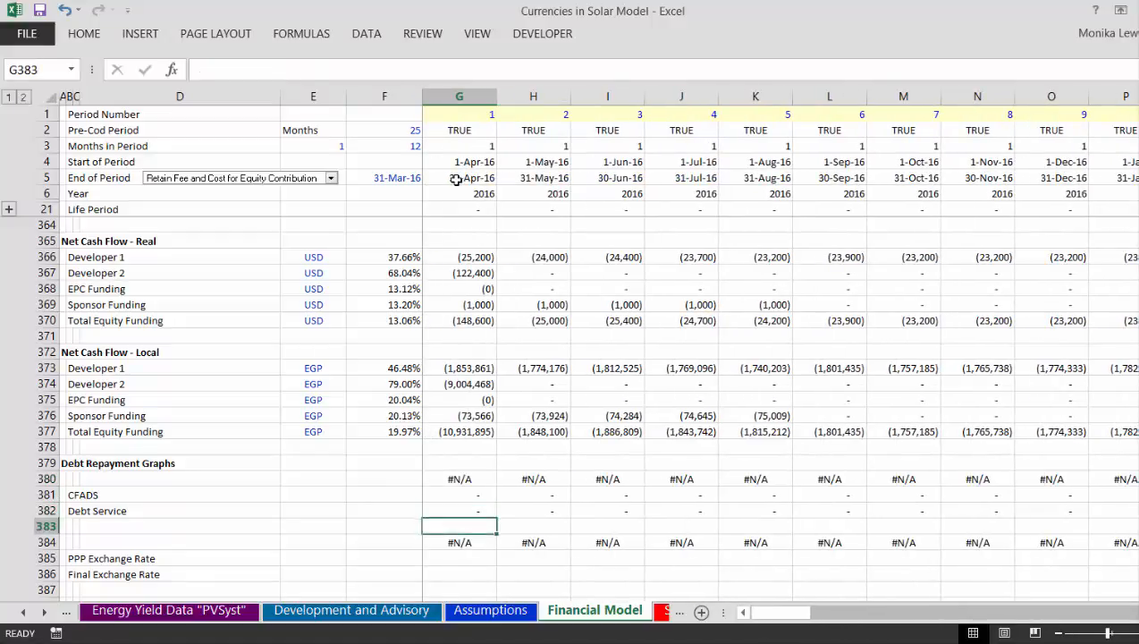
key(Left)
key(Right)
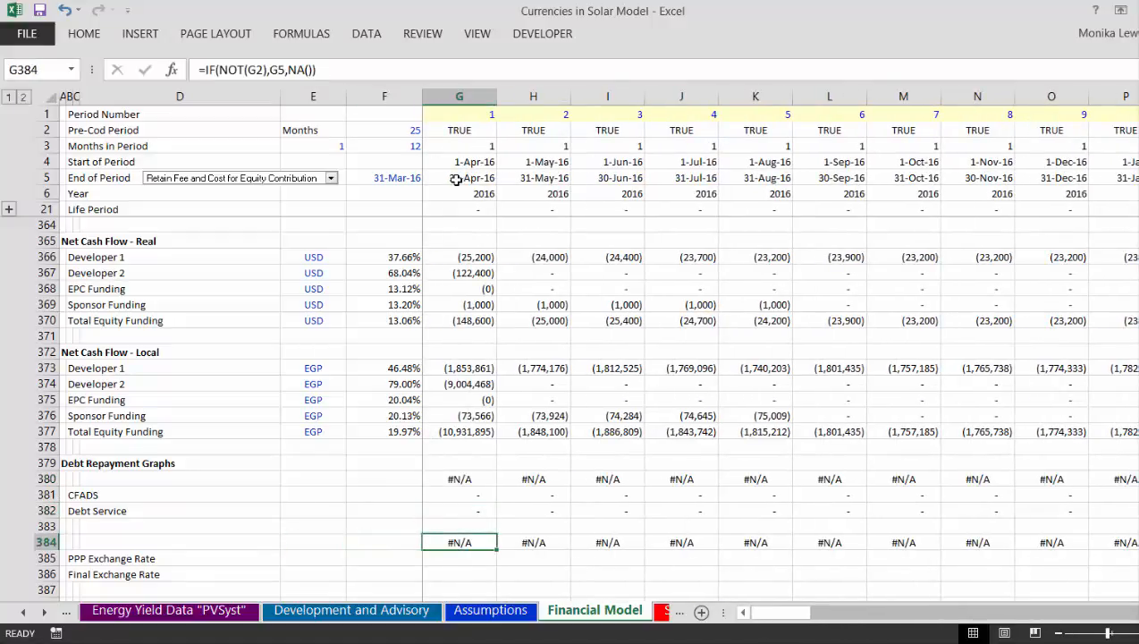
Step: Examine the copied row 384 date formulas from G384 through the operating years to AN384, ending back at A384
key(Right)
key(Right)
key(Right)
key(Right)
key(Right)
key(Right)
key(Right)
key(Right)
key(Right)
key(Right)
key(Right)
key(Right)
key(Right)
key(Right)
key(Right)
key(Right)
key(Right)
key(Right)
key(Right)
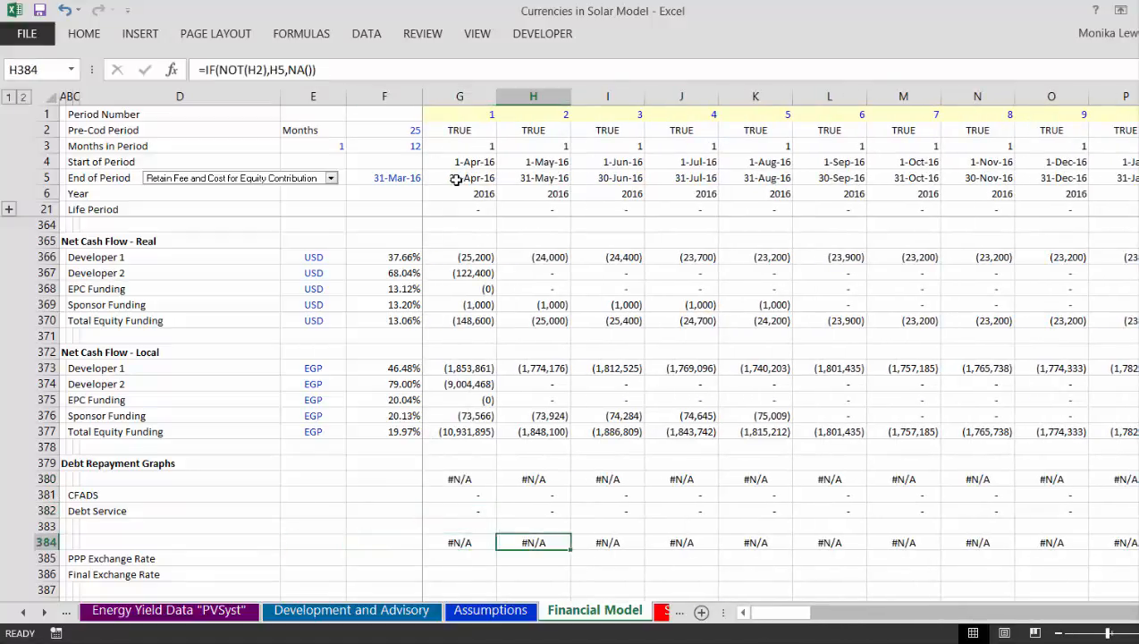
key(Right)
key(Right)
key(Right)
key(Right)
key(Right)
key(Right)
key(Right)
key(Right)
key(Right)
key(Right)
key(Right)
key(Right)
key(Right)
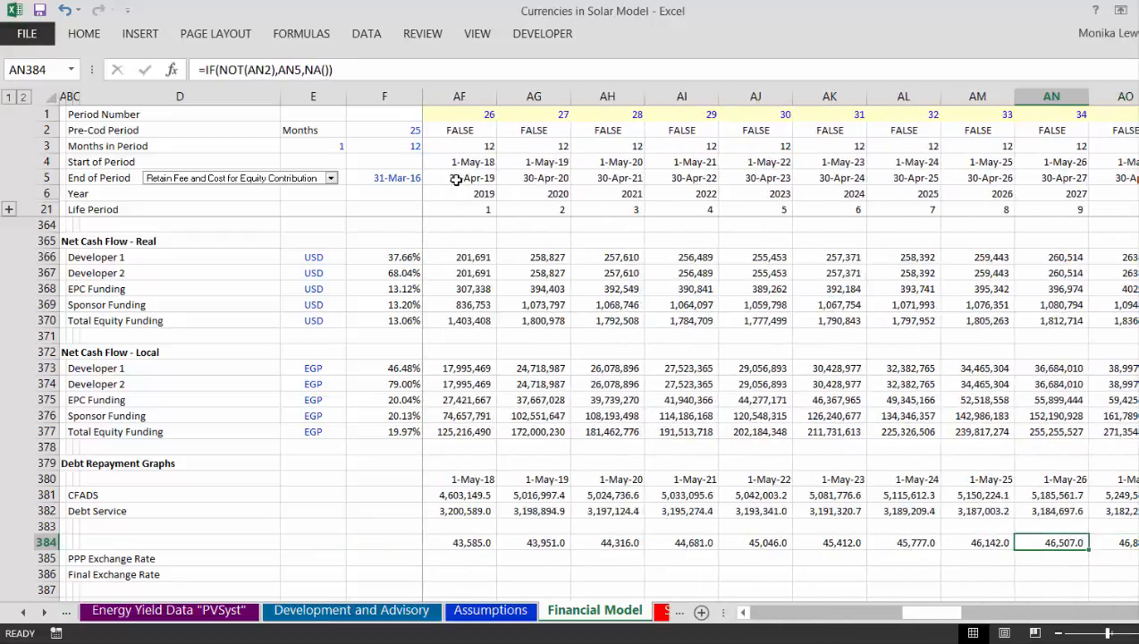
key(Left)
key(Left)
key(Left)
key(Left)
key(Left)
key(Left)
key(Left)
key(Left)
key(Left)
key(Left)
key(Left)
key(Left)
key(Left)
key(Left)
key(Left)
key(Left)
key(Left)
key(Left)
key(Left)
key(Left)
key(Left)
key(Left)
key(Left)
key(Left)
key(Left)
key(Left)
key(Left)
key(Left)
key(Left)
key(Left)
key(Left)
key(Left)
key(Left)
key(Left)
key(Left)
key(Left)
key(Left)
key(Left)
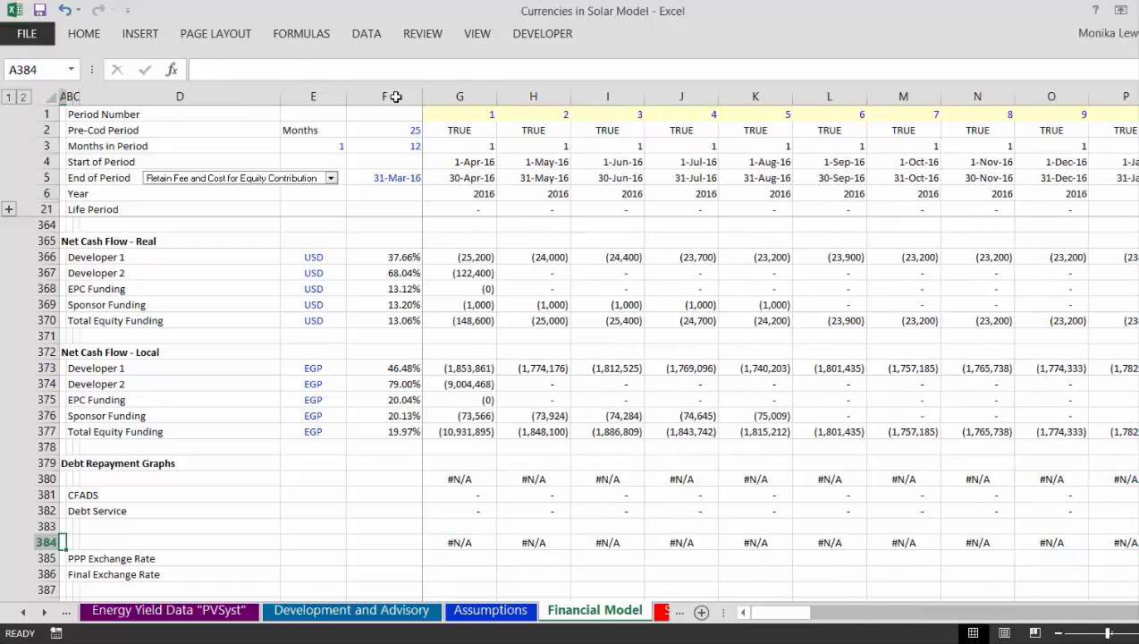
Step: Expand the grouped timing rows 7 to 20 and select the Operations Phase flag formula in G10
click(8, 211)
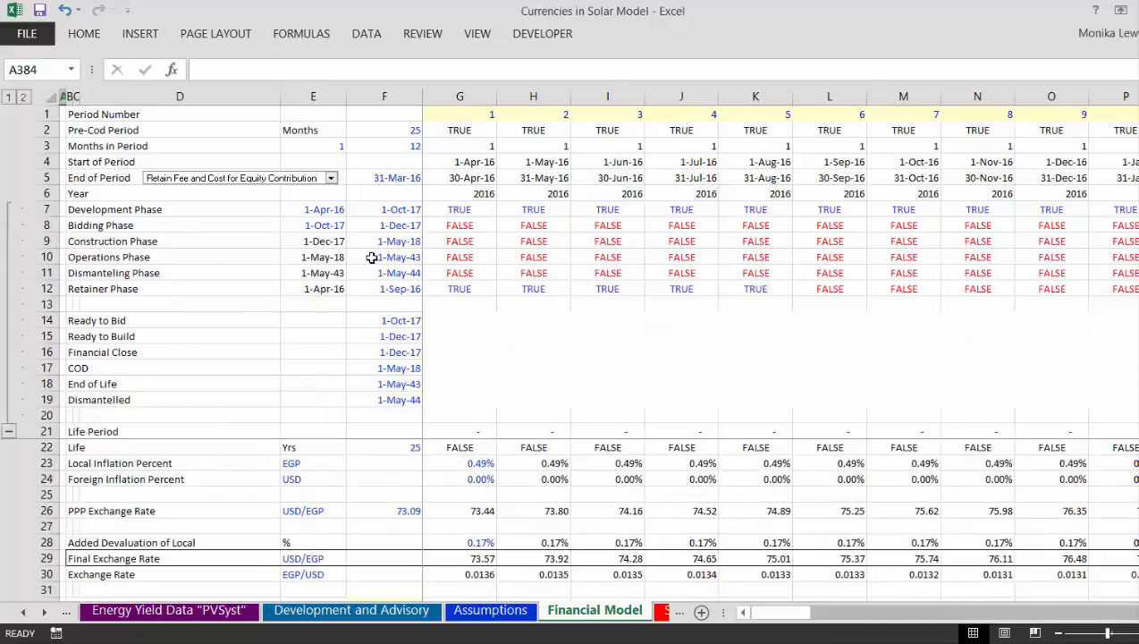
click(445, 254)
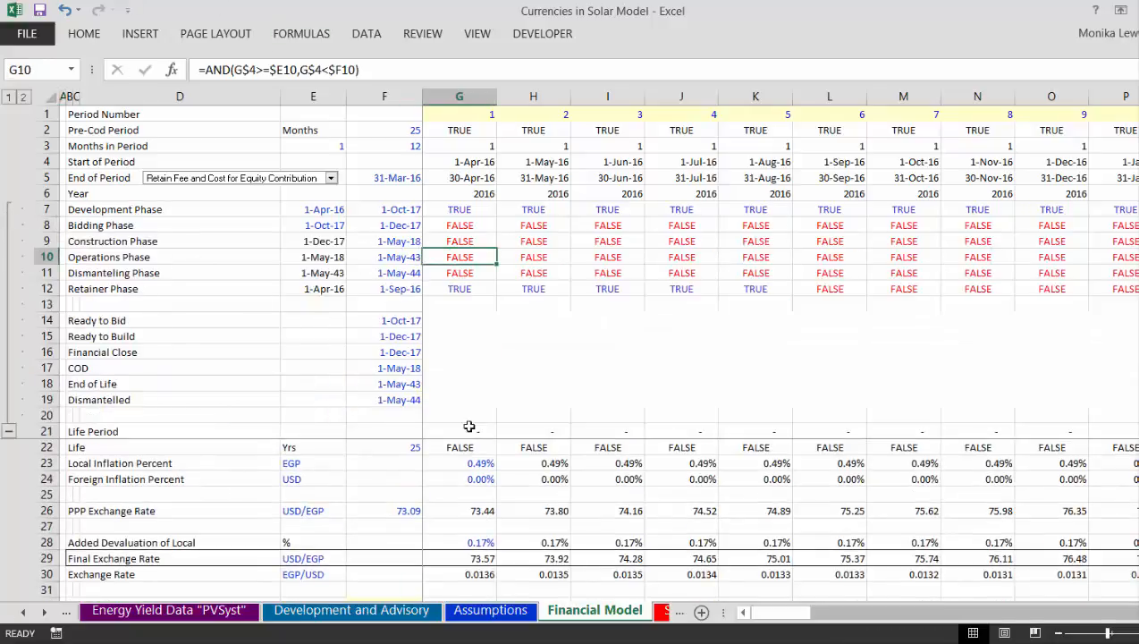
Step: Point the condition of the date formula in G384 to the Operations Phase flag in G10
click(494, 560)
key(Down)
key(Down)
key(Down)
key(Down)
key(Down)
key(Down)
key(Down)
key(Down)
key(Down)
key(Down)
key(Down)
key(Down)
key(Down)
key(Down)
key(Down)
key(Down)
key(Down)
key(Down)
key(Down)
key(Down)
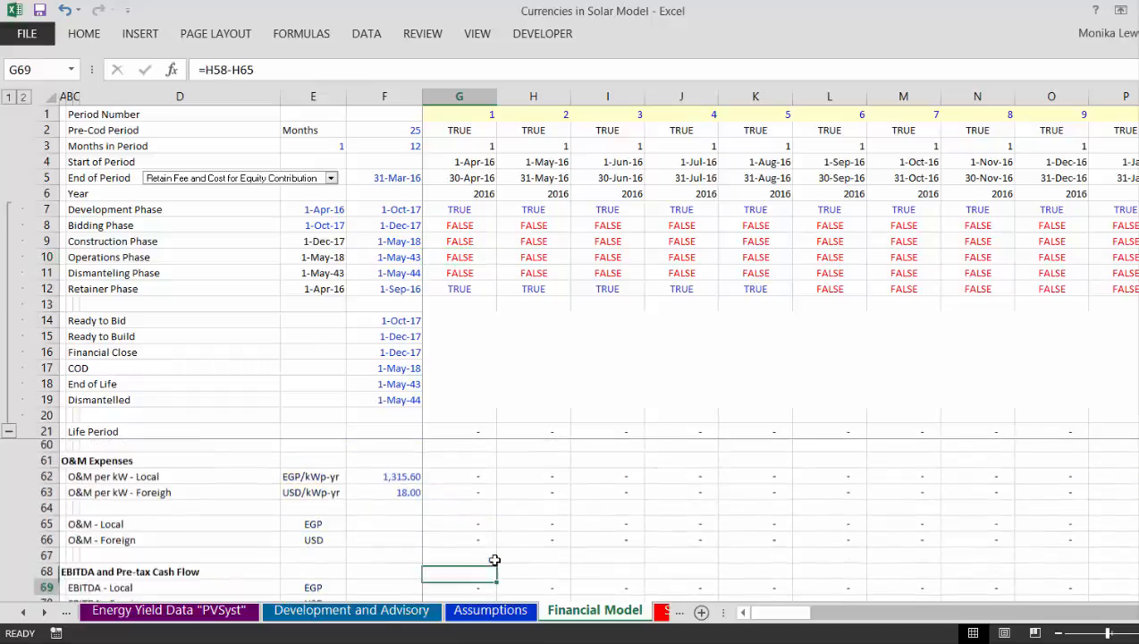
key(Down)
key(Down)
key(Down)
key(Down)
key(Down)
key(Down)
key(Down)
key(Down)
key(Down)
key(Down)
key(Down)
key(Down)
key(Down)
key(Down)
key(Down)
key(Down)
key(Down)
key(Down)
key(Down)
key(Down)
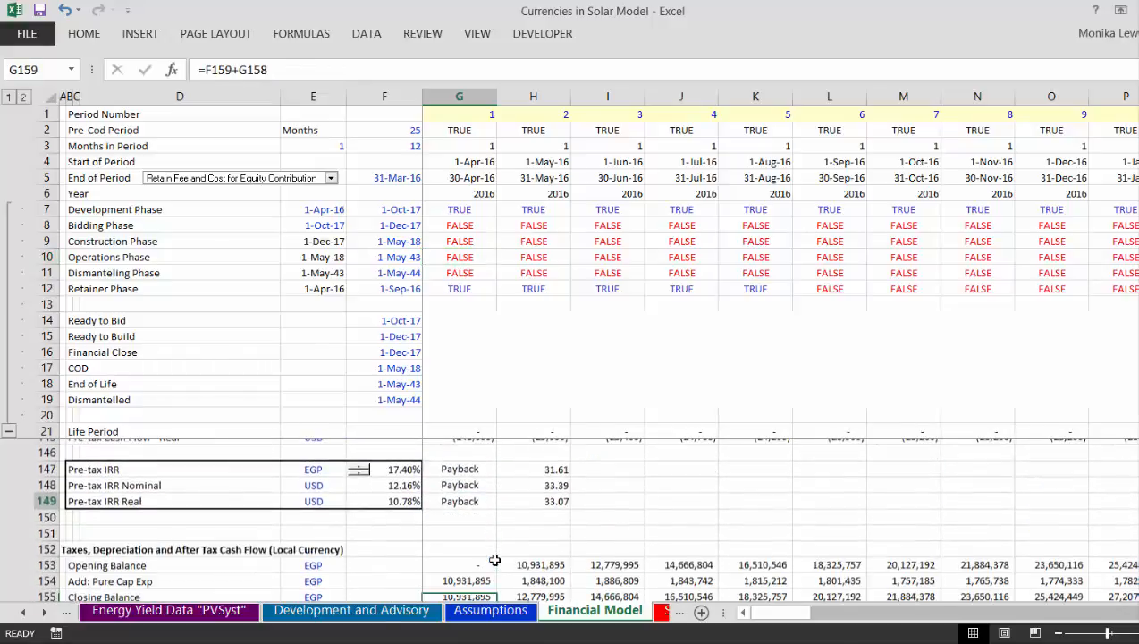
key(Down)
key(Down)
key(Down)
key(Down)
key(Down)
key(Down)
key(Down)
key(Down)
key(Down)
key(Down)
key(Down)
key(Down)
key(Down)
key(Down)
key(Down)
key(Down)
key(Down)
key(Down)
key(Down)
key(Down)
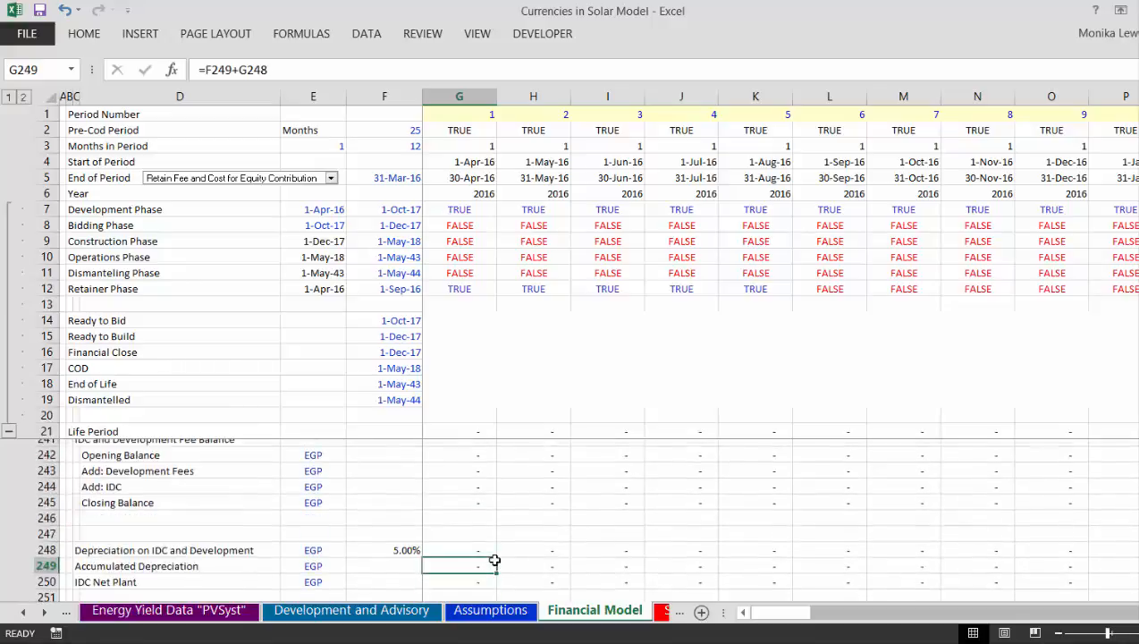
key(Down)
key(Down)
key(Down)
key(Down)
key(Down)
key(Down)
key(Down)
key(Down)
key(Down)
key(Down)
key(Down)
key(Down)
key(Down)
key(Down)
key(Down)
key(Down)
key(Down)
key(Down)
key(Down)
key(Down)
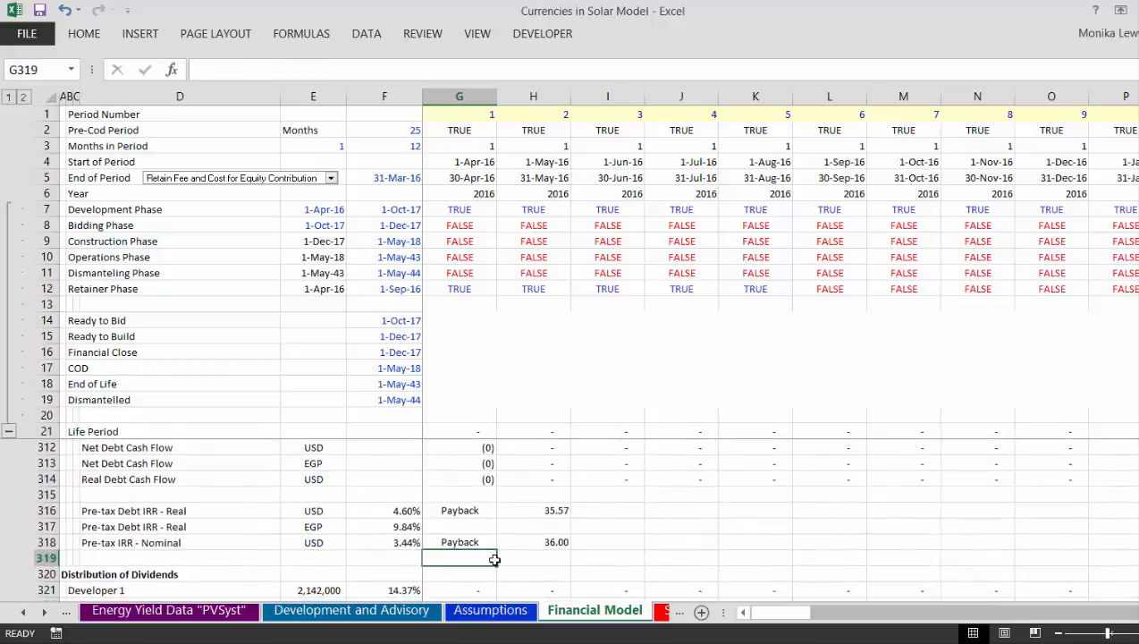
key(Down)
key(Down)
key(Down)
key(Down)
key(Down)
key(Down)
key(Down)
key(Down)
key(Down)
key(Down)
key(Down)
key(Down)
key(Down)
key(Down)
key(Down)
key(Down)
key(Down)
key(Down)
key(Down)
key(Down)
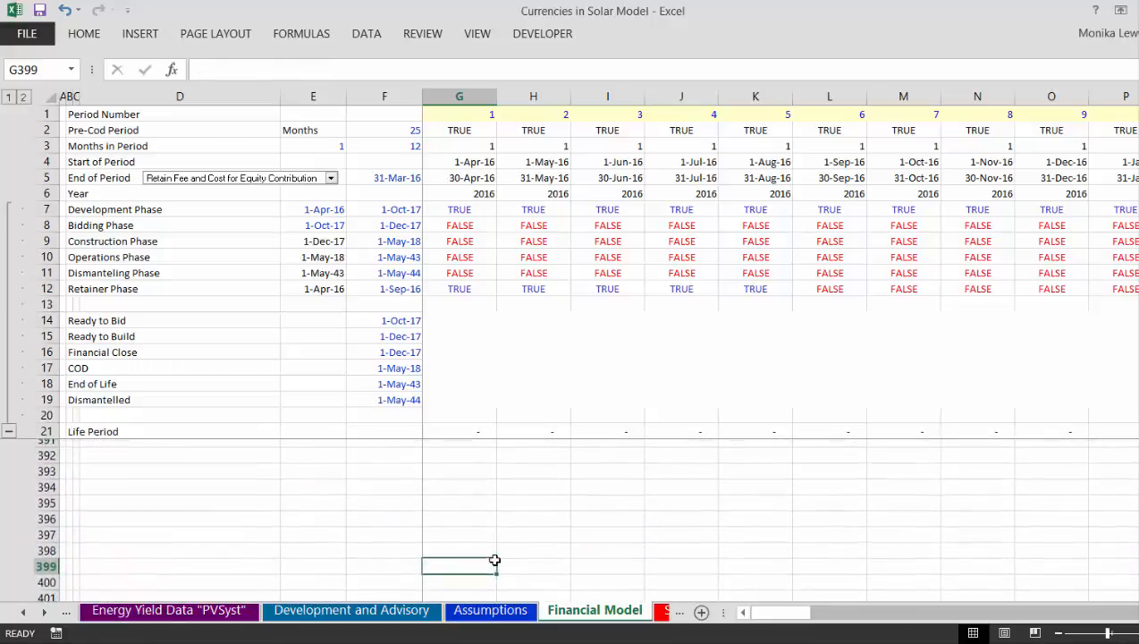
key(Up)
key(Up)
key(Up)
key(Up)
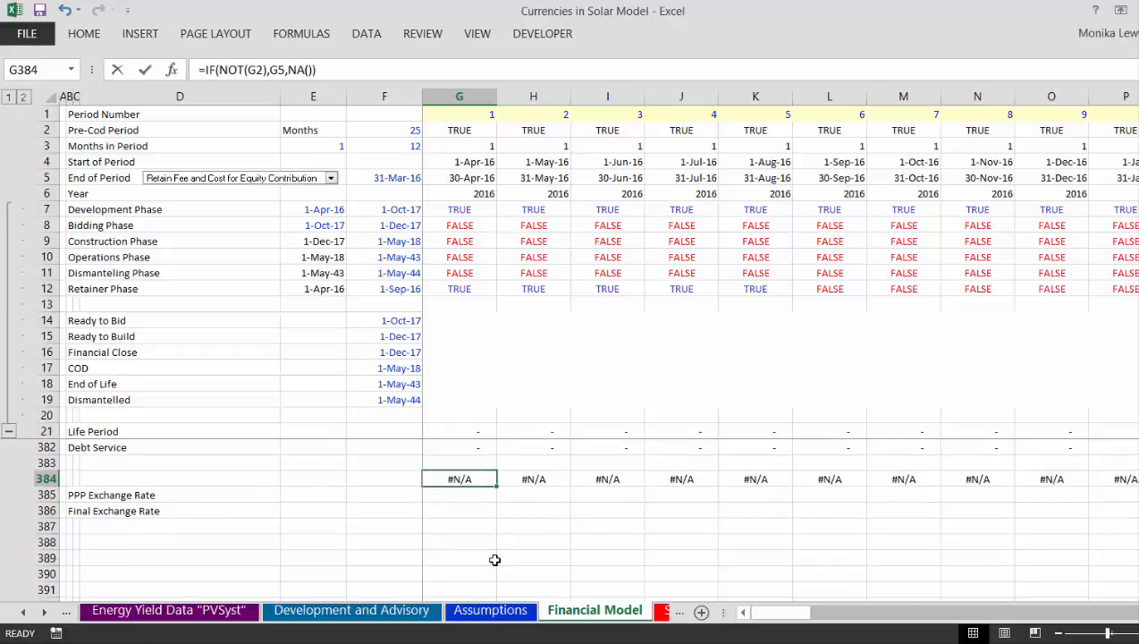
key(F2)
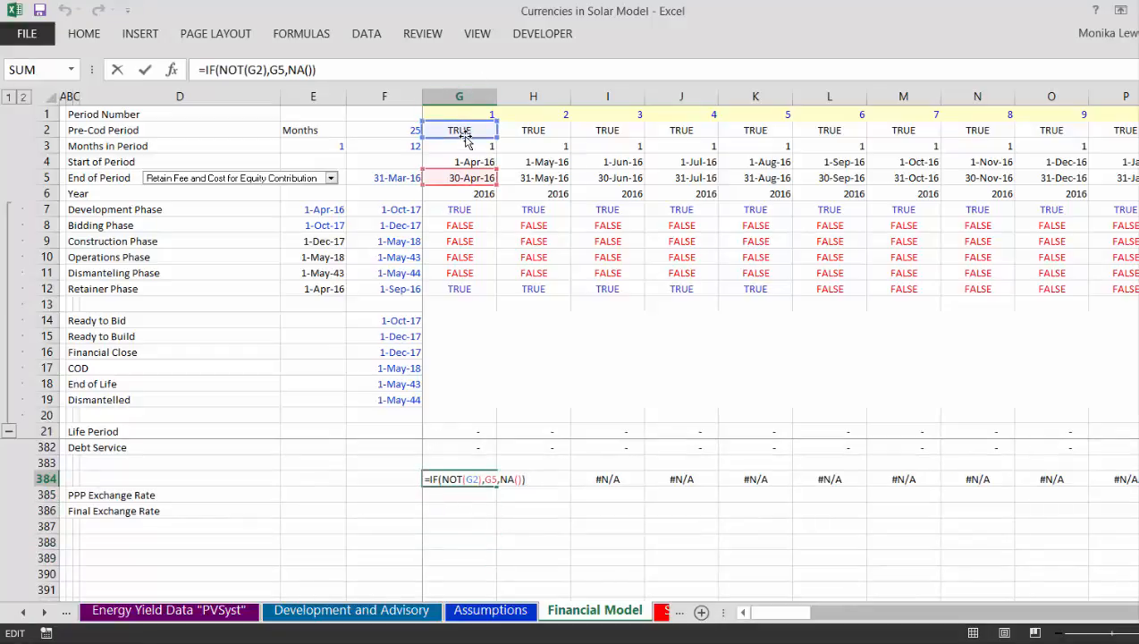
drag(465, 140, 460, 257)
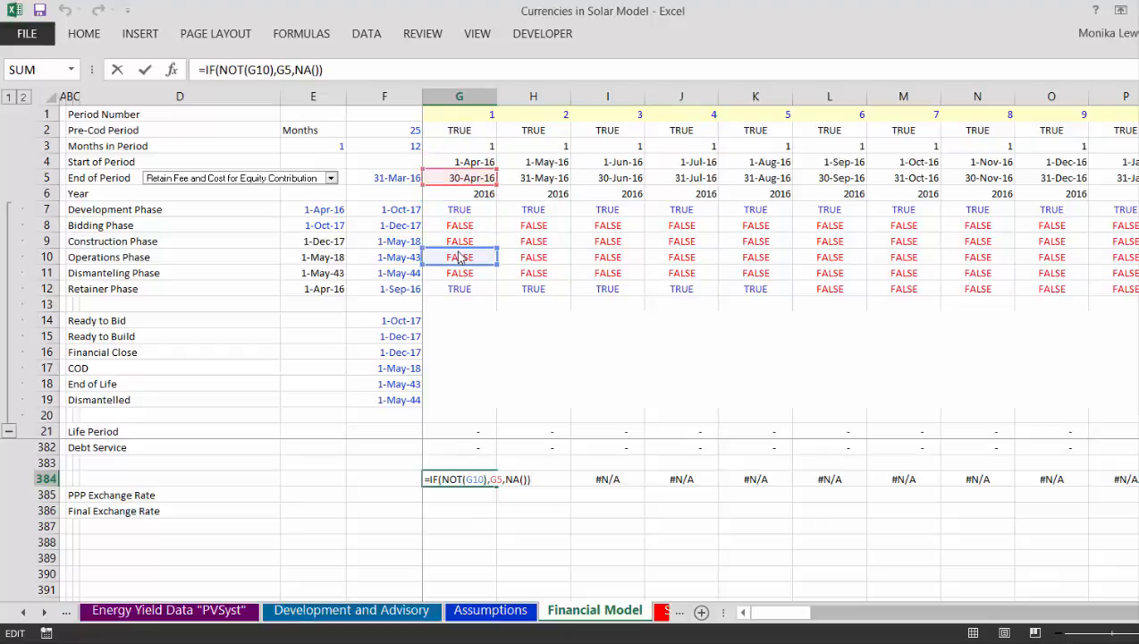
Step: Remove the NOT function and its extra parenthesis from G384 so the formula reads =IF(G10,G5,NA())
click(465, 479)
key(BackSpace)
key(BackSpace)
key(BackSpace)
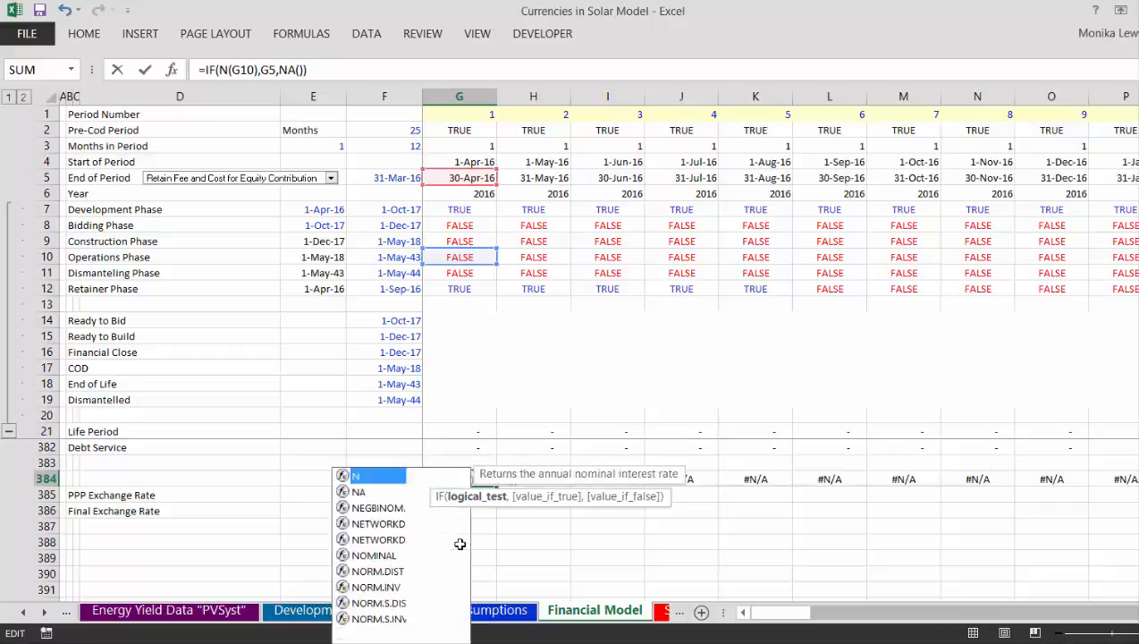
key(BackSpace)
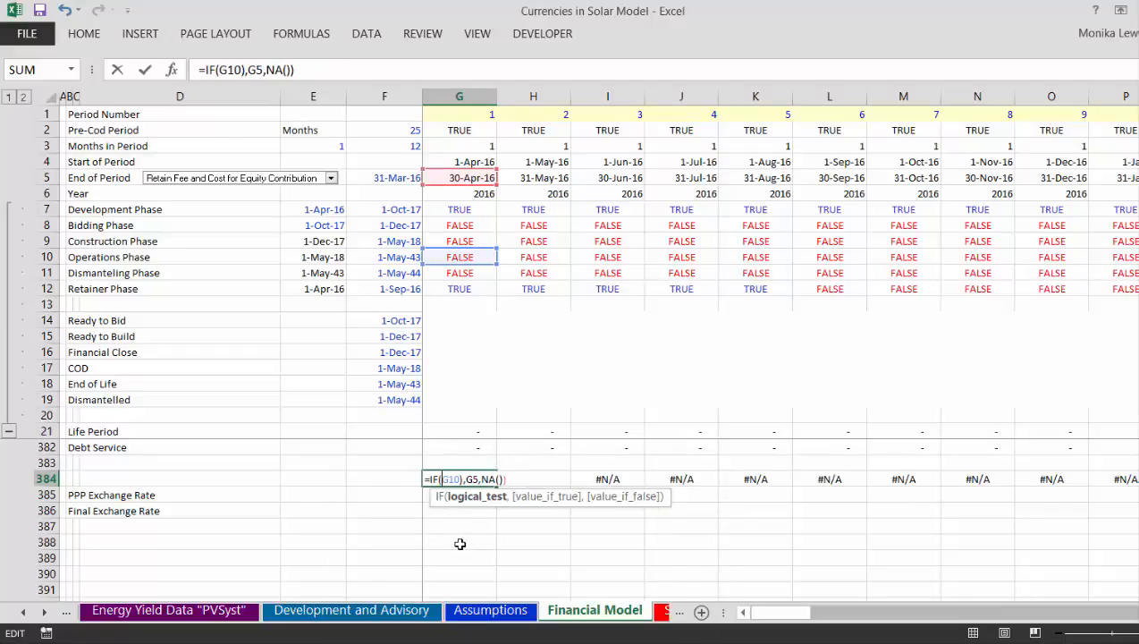
key(Right)
key(Right)
key(Right)
key(Right)
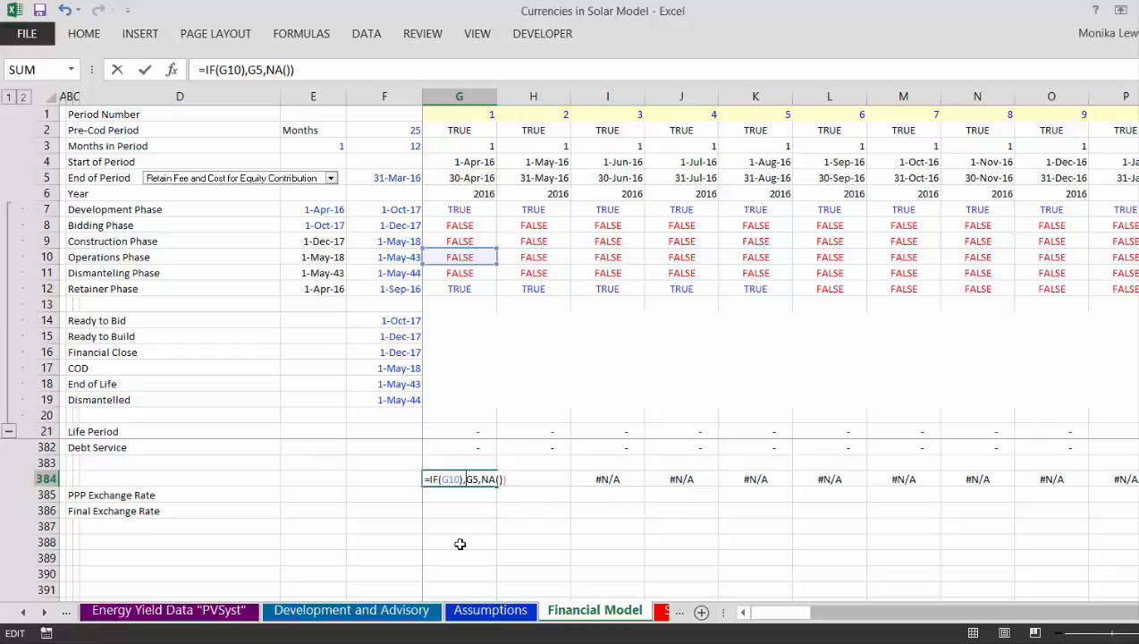
key(Left)
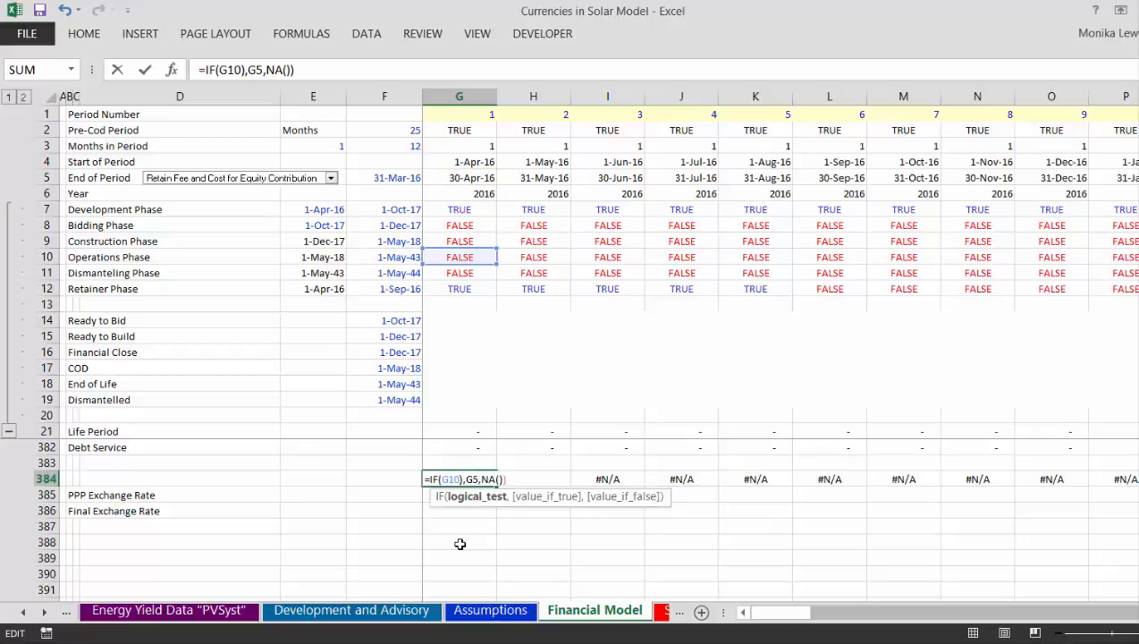
click(459, 544)
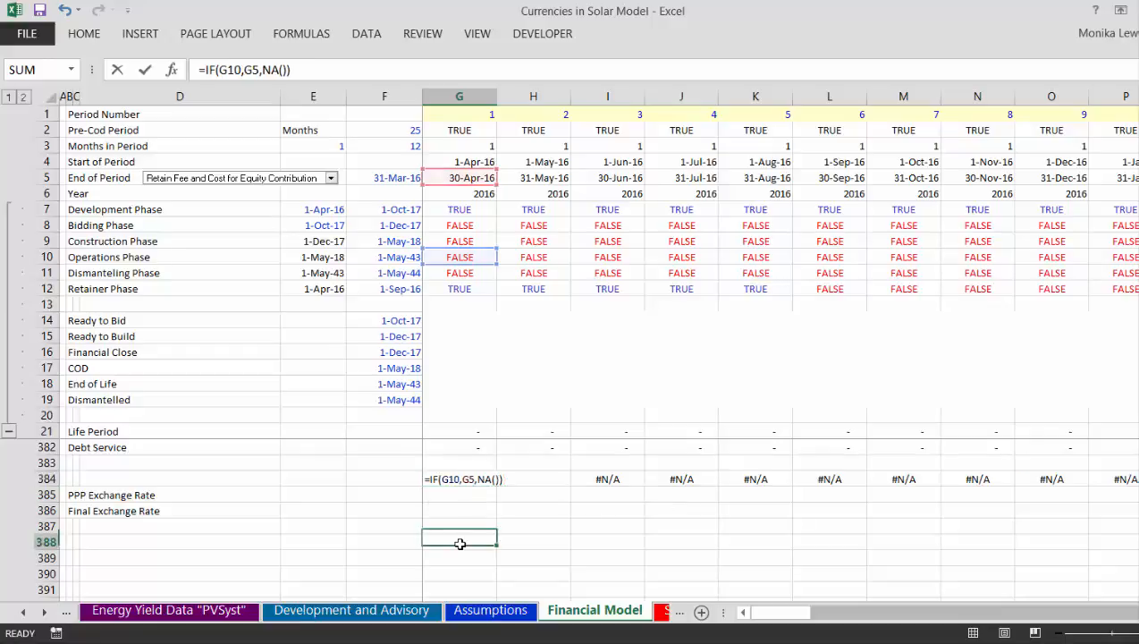
Step: Copy the G384 date formula across row 384 through all periods
key(Up)
key(Up)
key(Up)
key(Up)
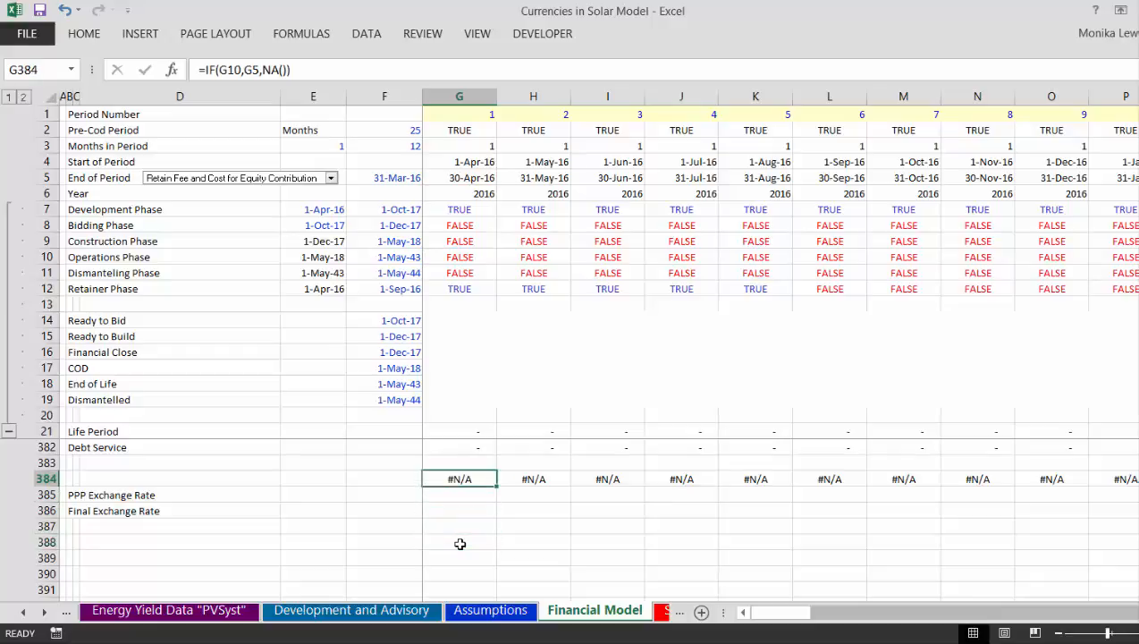
key(ctrl+shift+Right)
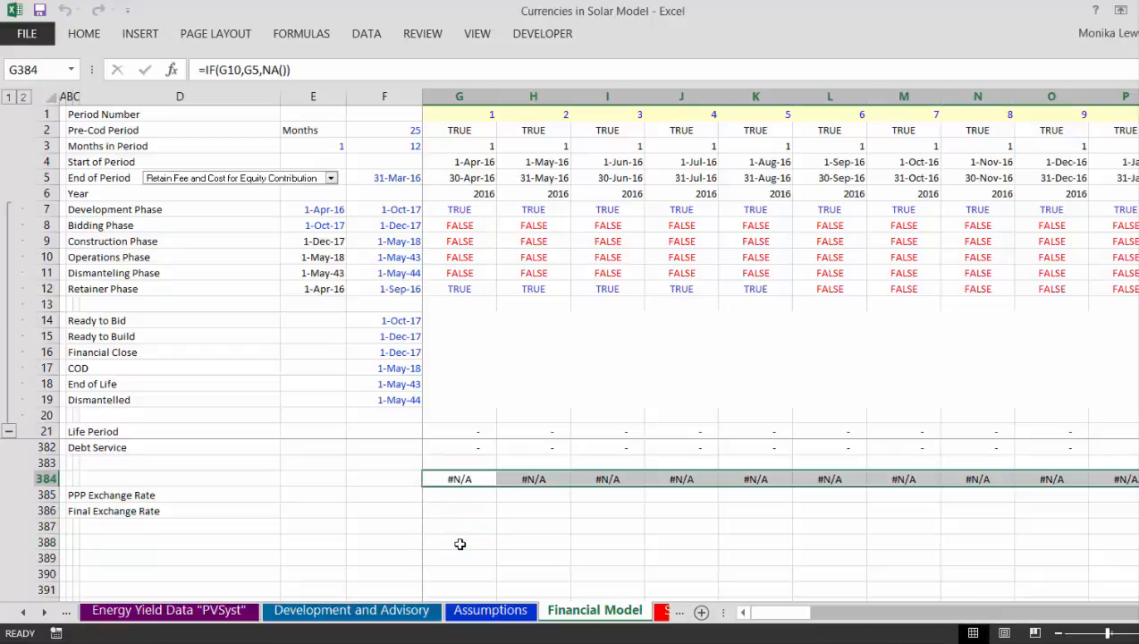
Step: Examine the copied row 384 date formulas from the monthly periods into the operating years, up to AP384
key(Right)
key(Right)
key(Right)
key(Right)
key(Right)
key(Right)
key(Right)
key(Right)
key(Right)
key(Right)
key(Right)
key(Right)
key(Right)
key(Right)
key(Right)
key(Right)
key(Right)
key(Right)
key(Right)
key(Right)
key(Right)
key(Right)
key(Right)
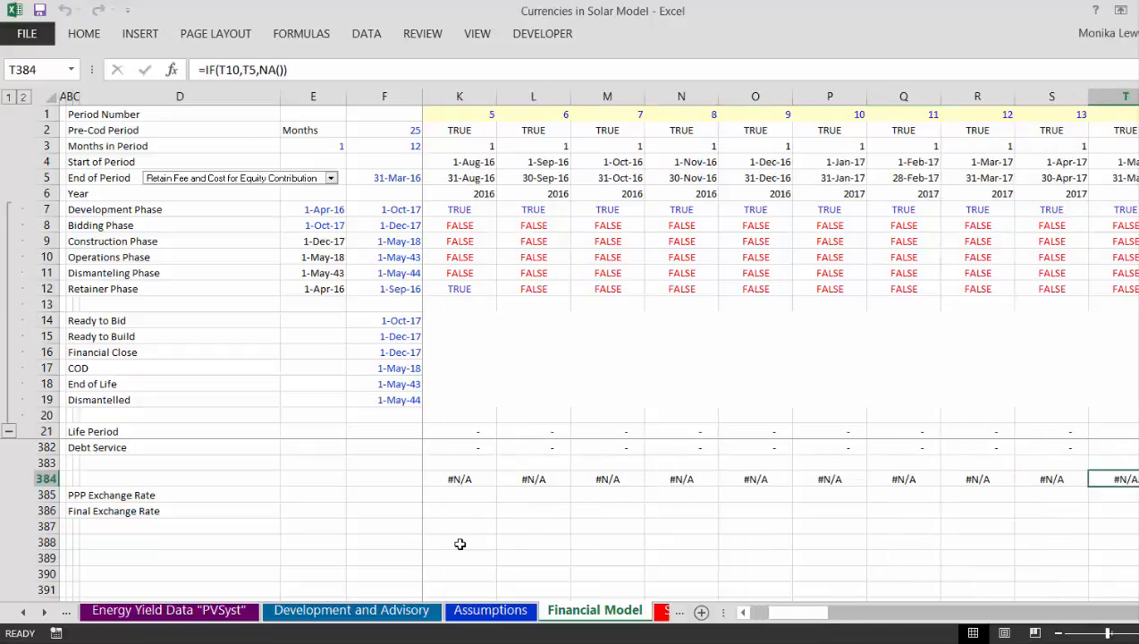
key(Right)
key(Right)
key(Right)
key(Right)
key(Right)
key(Right)
key(Right)
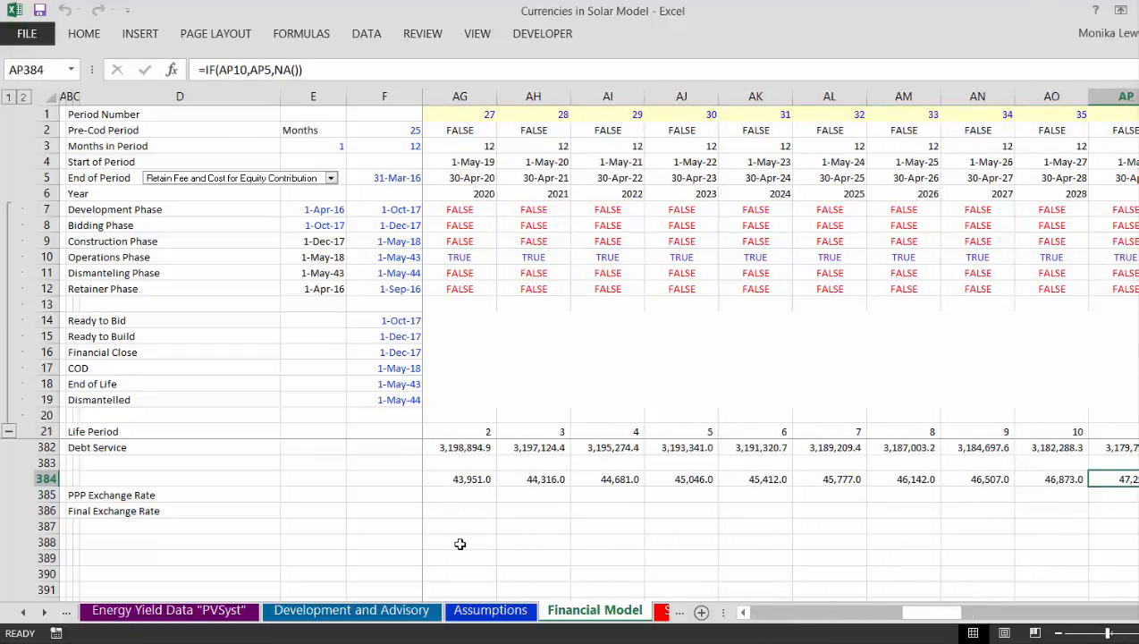
Step: Examine the row 384 date formulas further along the operating years, up to AW384
key(Right)
key(Right)
key(Right)
key(Right)
key(Right)
key(Right)
key(Right)
key(Right)
key(Right)
key(Right)
key(Right)
key(Right)
key(Right)
key(Right)
key(Right)
key(Right)
key(Right)
key(Right)
key(Right)
key(Right)
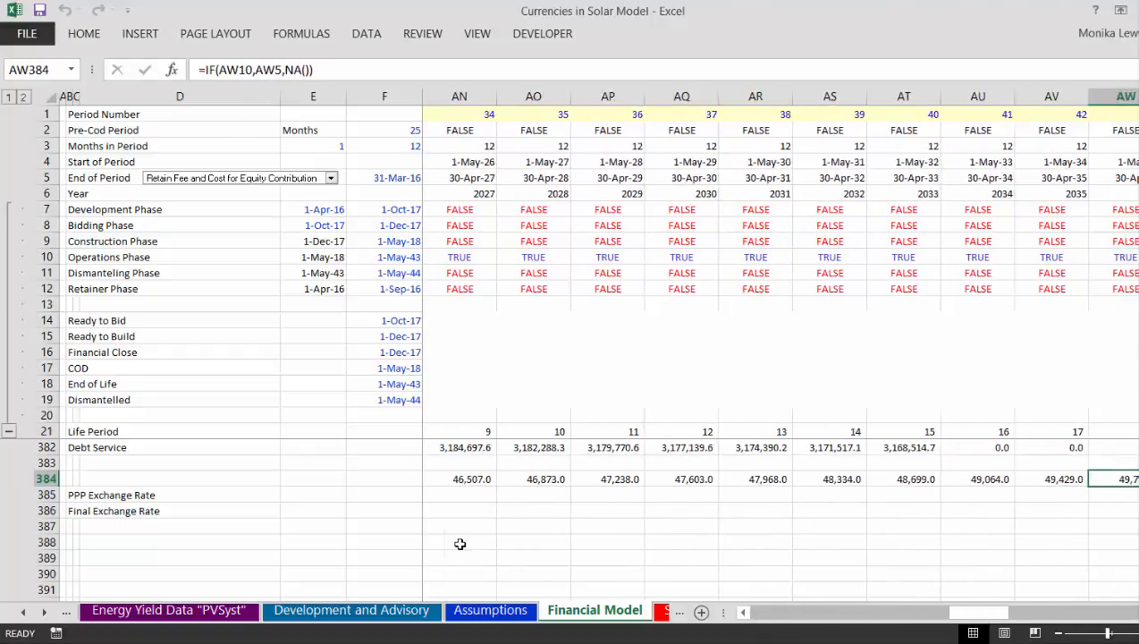
Step: Format row 384 from G384 through the last period as day-month-year dates
key(ctrl+Left)
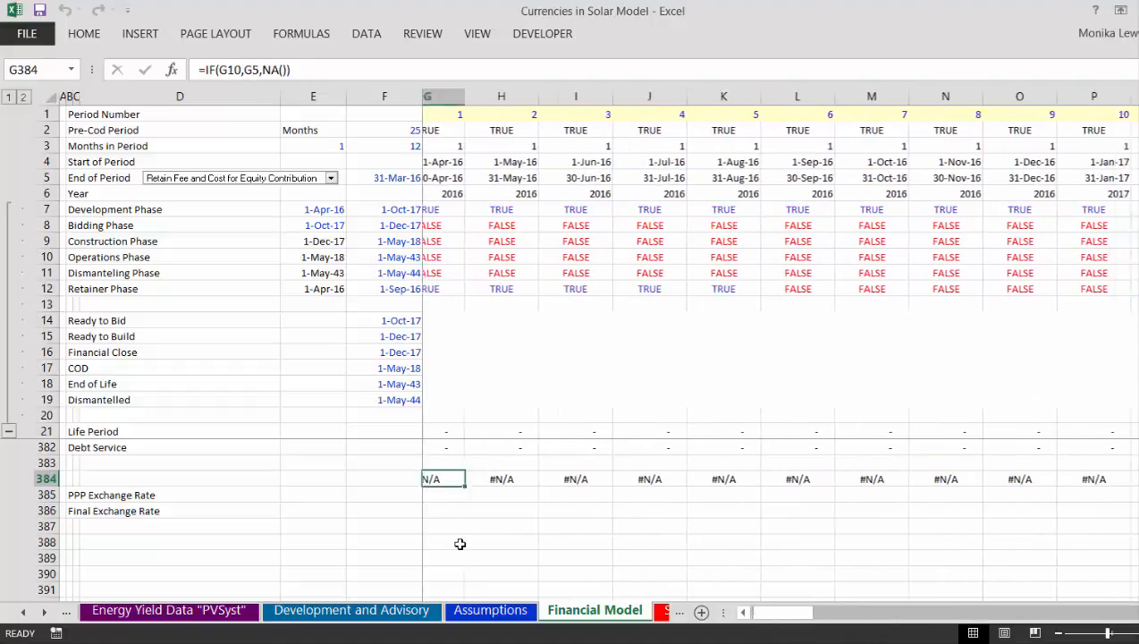
key(Left)
key(Left)
key(Left)
key(Left)
key(Right)
key(Right)
key(ctrl+shift+Right)
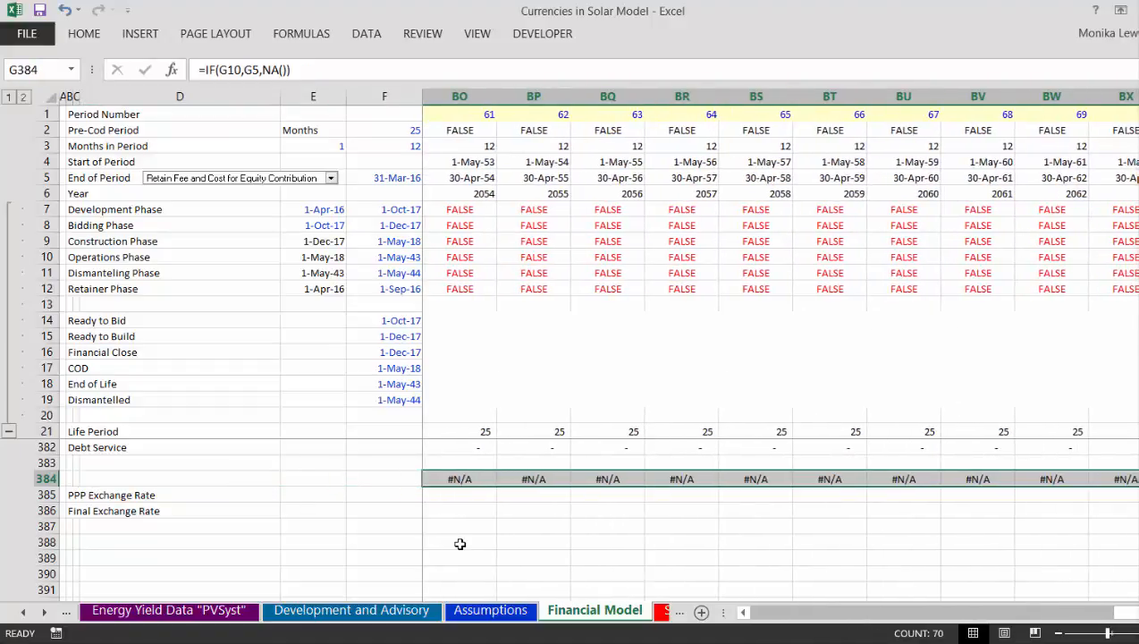
key(Left)
key(Left)
key(Right)
key(Right)
key(Down)
key(Left)
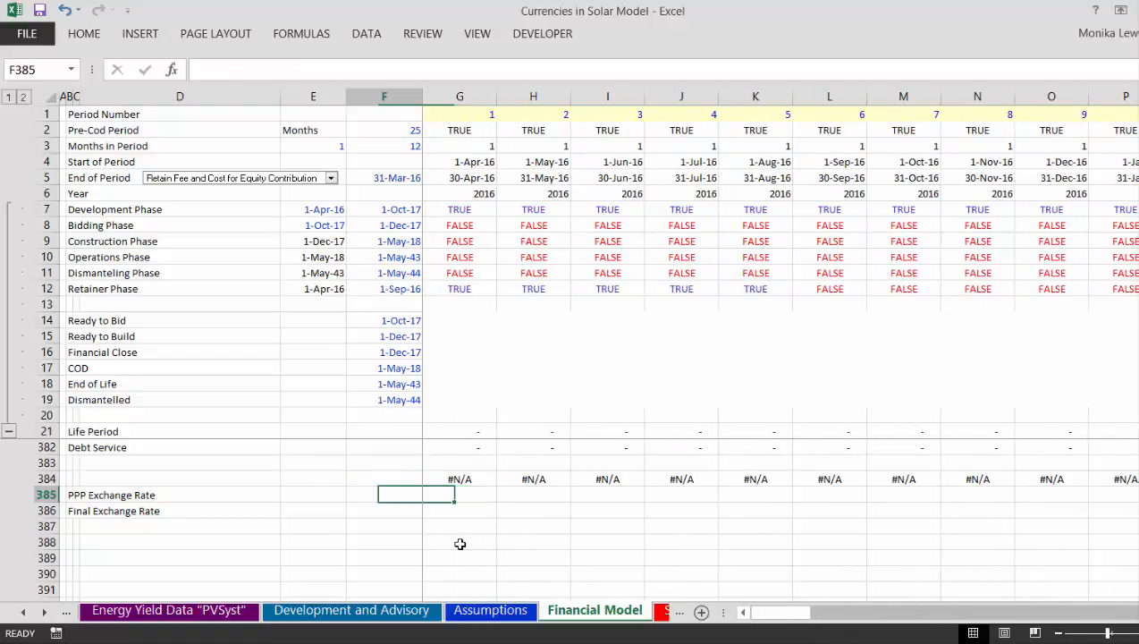
key(Left)
key(Left)
key(Left)
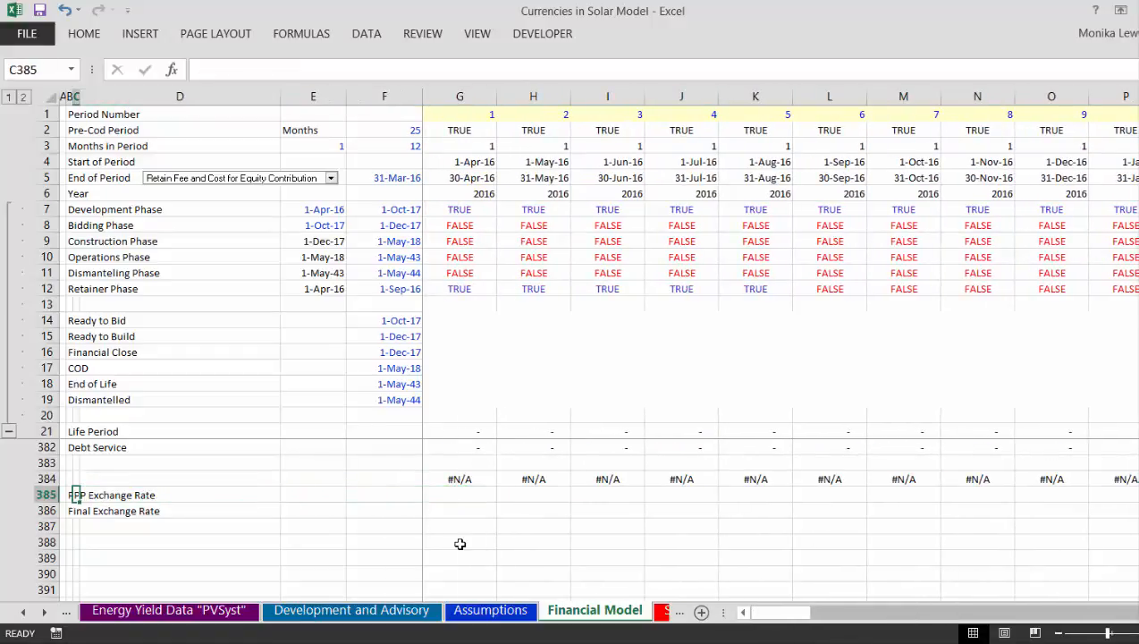
key(ctrl+c)
key(Right)
key(Right)
key(Right)
key(Right)
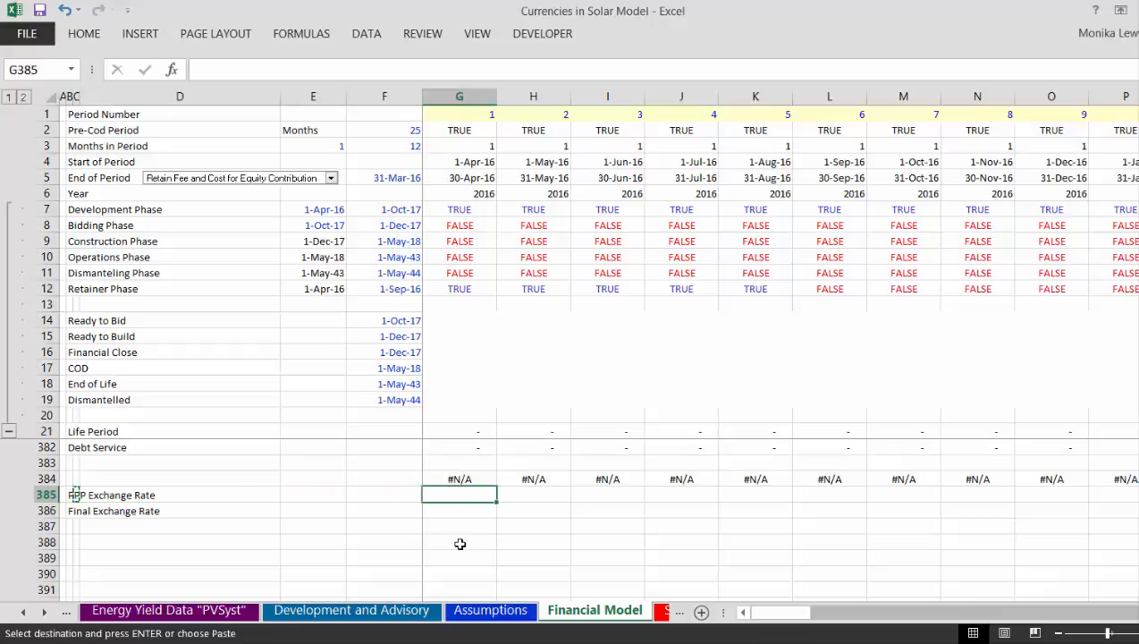
key(Escape)
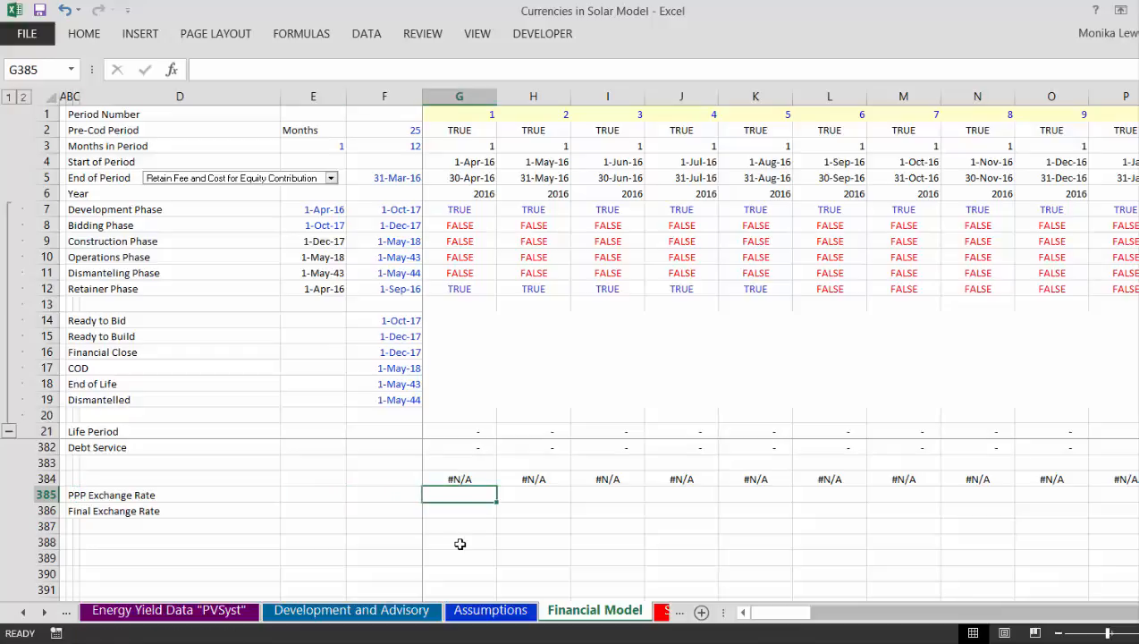
Step: Copy the PPP Exchange Rate link formula from B385 into G385 so it reads =G26
key(Left)
key(Left)
key(Left)
key(Left)
key(Left)
key(Left)
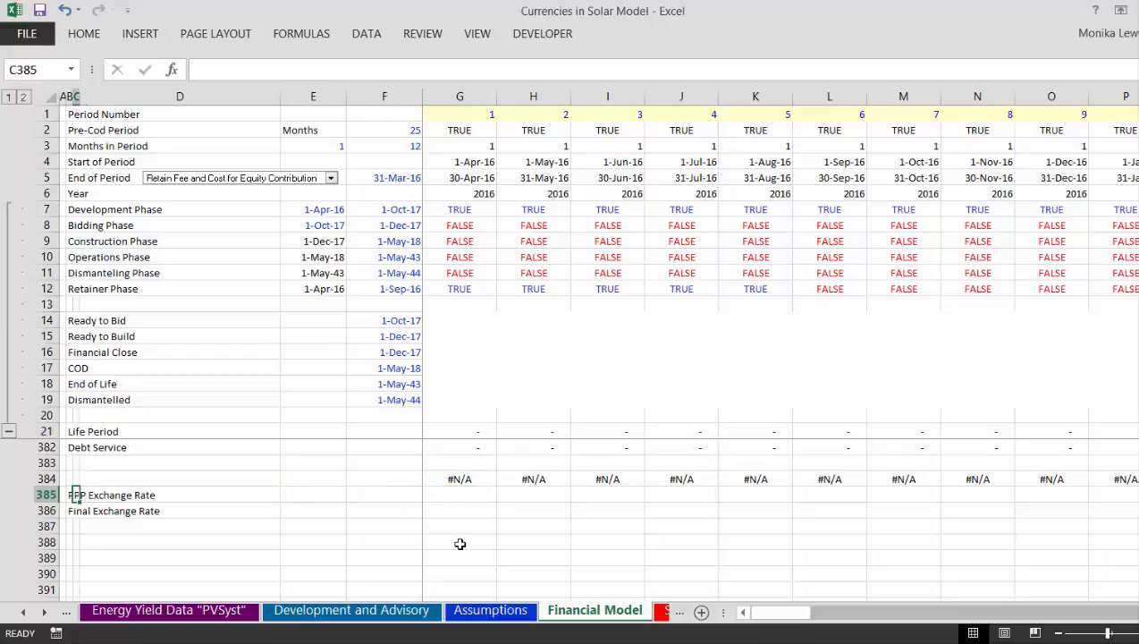
key(Right)
key(ctrl+c)
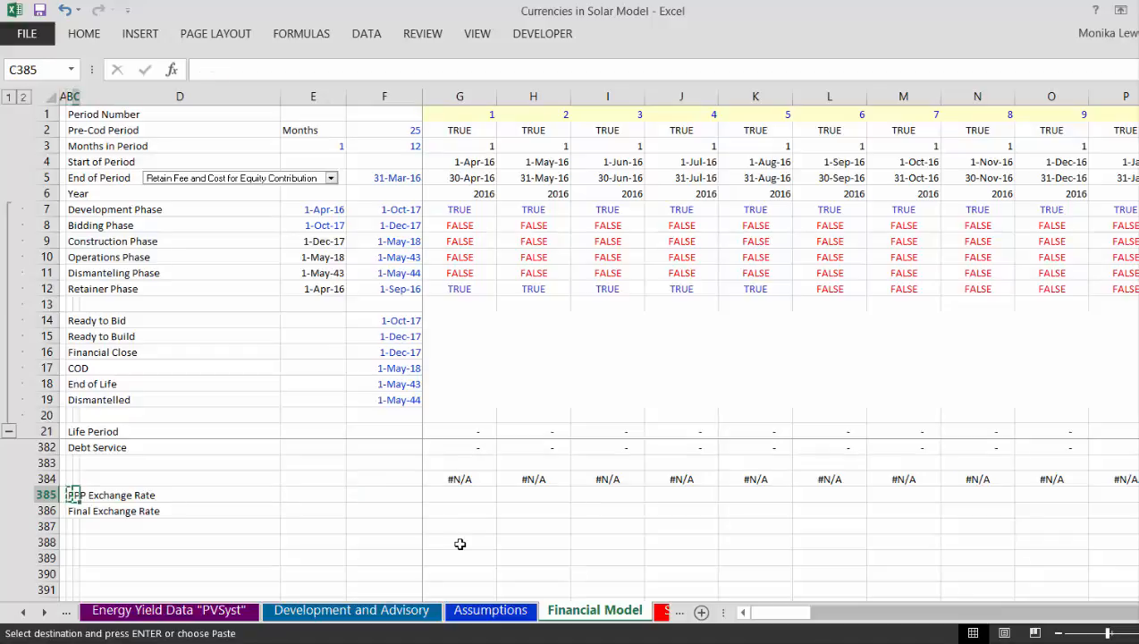
key(Right)
key(Right)
key(Right)
key(Right)
key(Right)
key(Right)
key(Right)
key(Right)
key(Right)
key(Left)
key(Left)
key(Left)
key(Left)
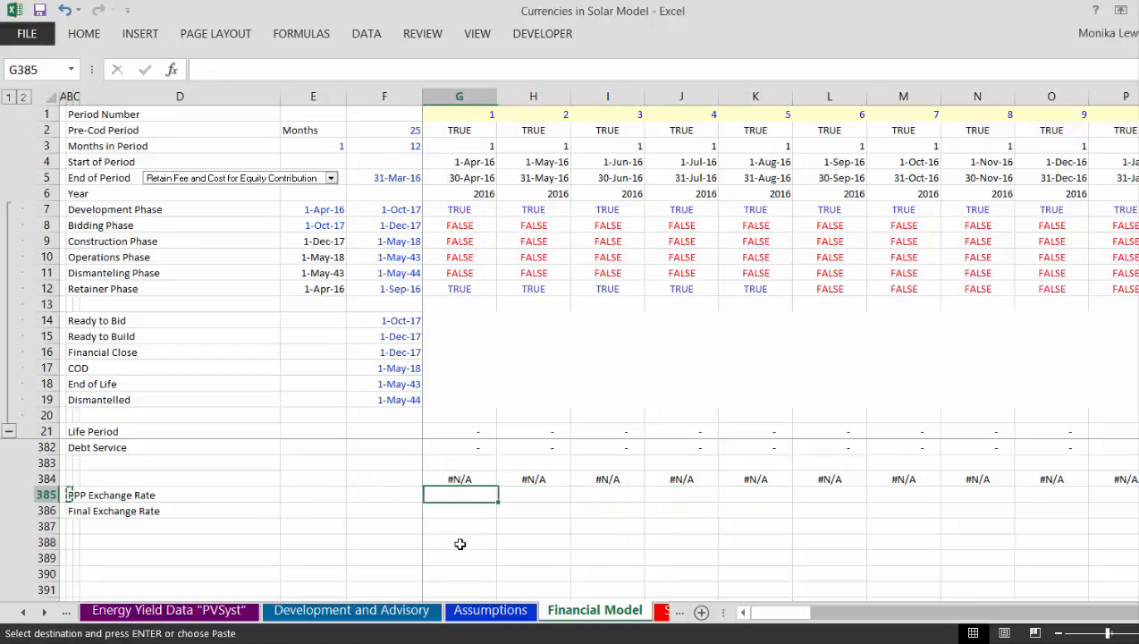
key(ctrl+v)
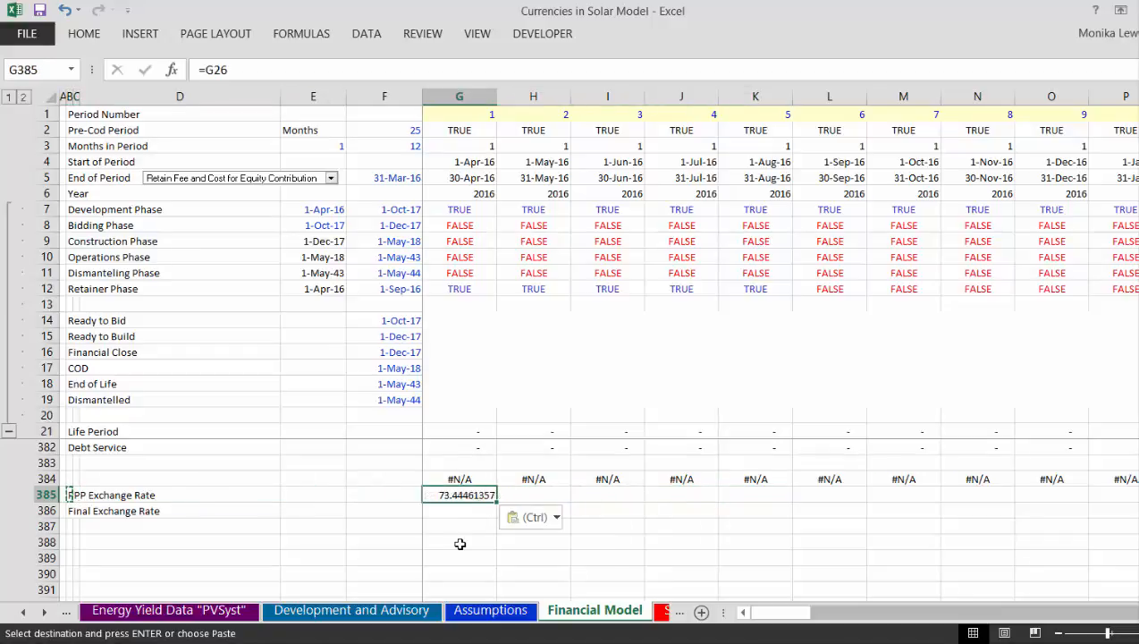
Step: Try to fill the PPP Exchange Rate formula from G385 down into G386
key(shift+Down)
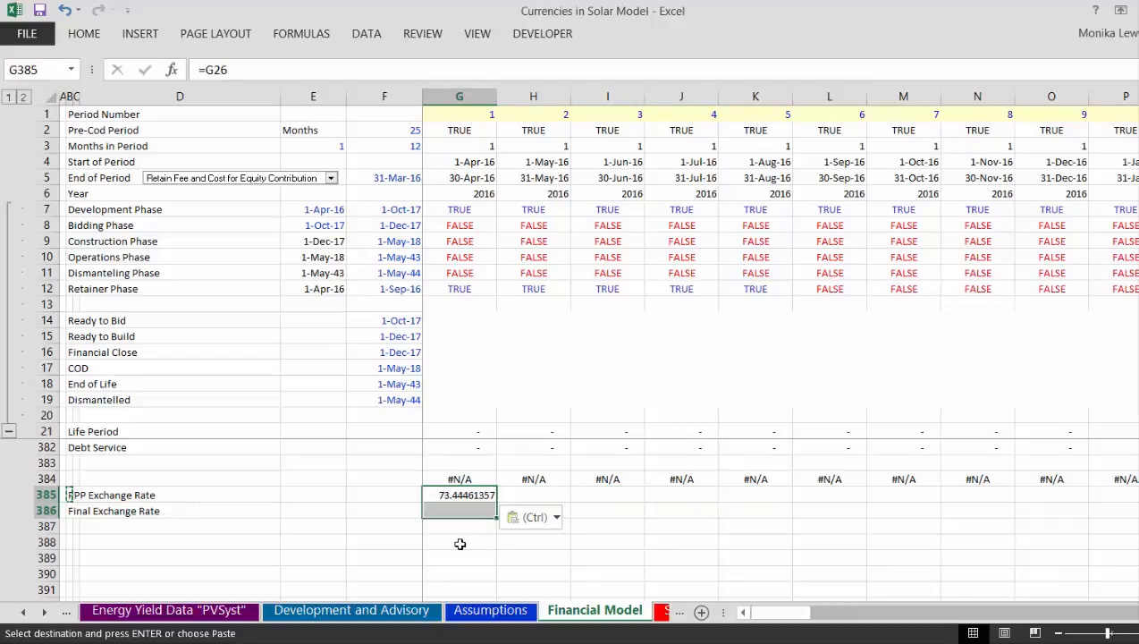
key(ctrl+d)
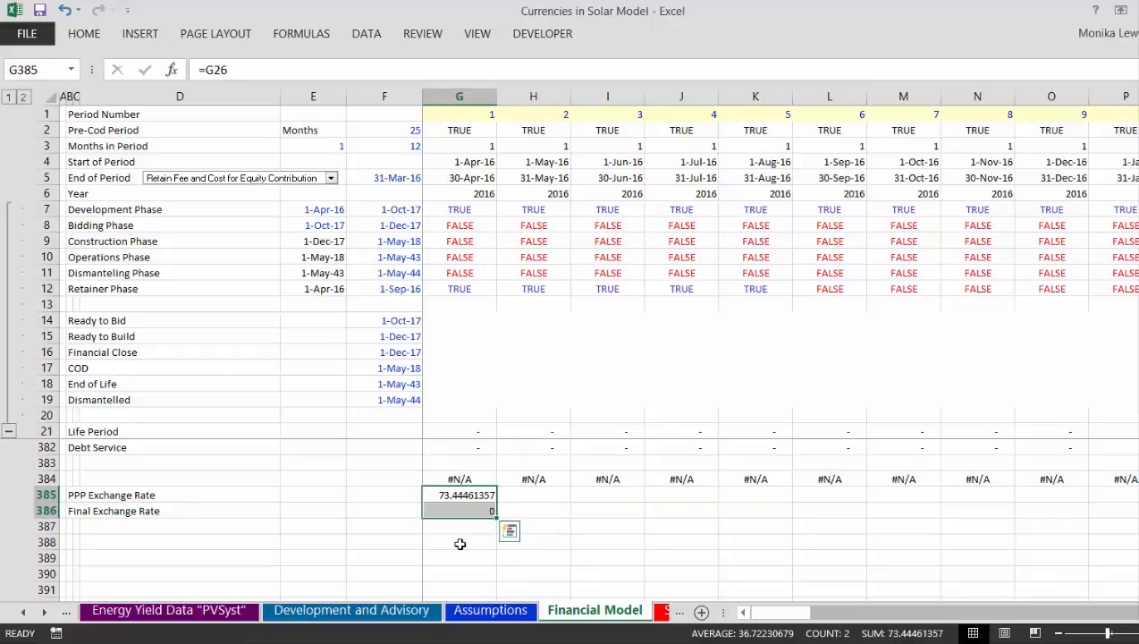
key(Down)
Step: Copy the Final Exchange Rate link formula from B386 into G386
key(Left)
key(Left)
key(Left)
key(Left)
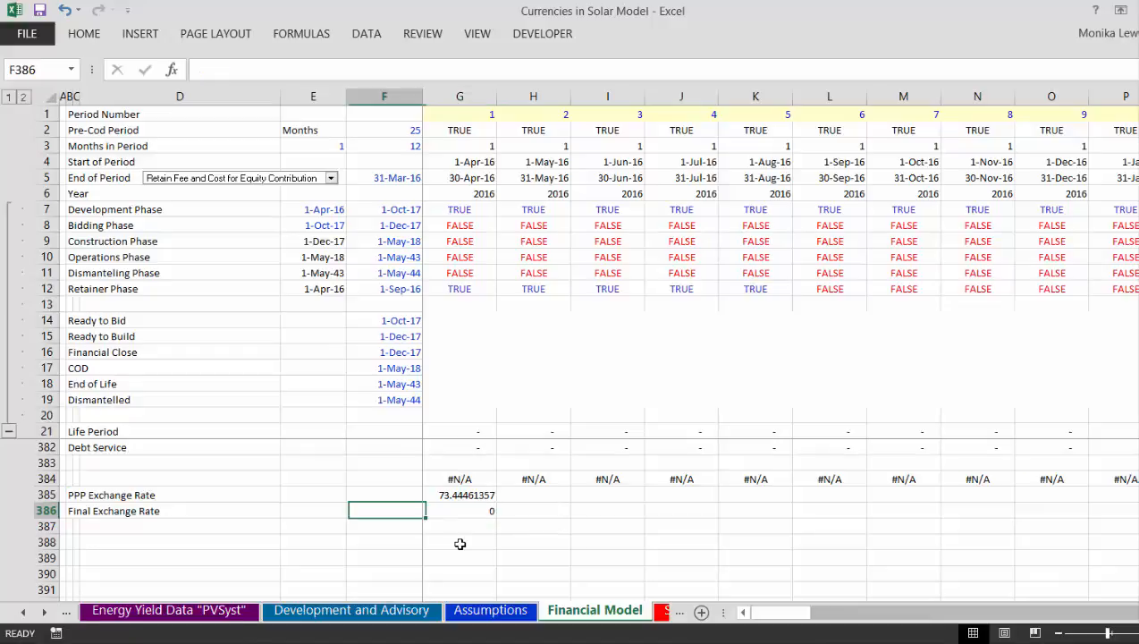
key(Left)
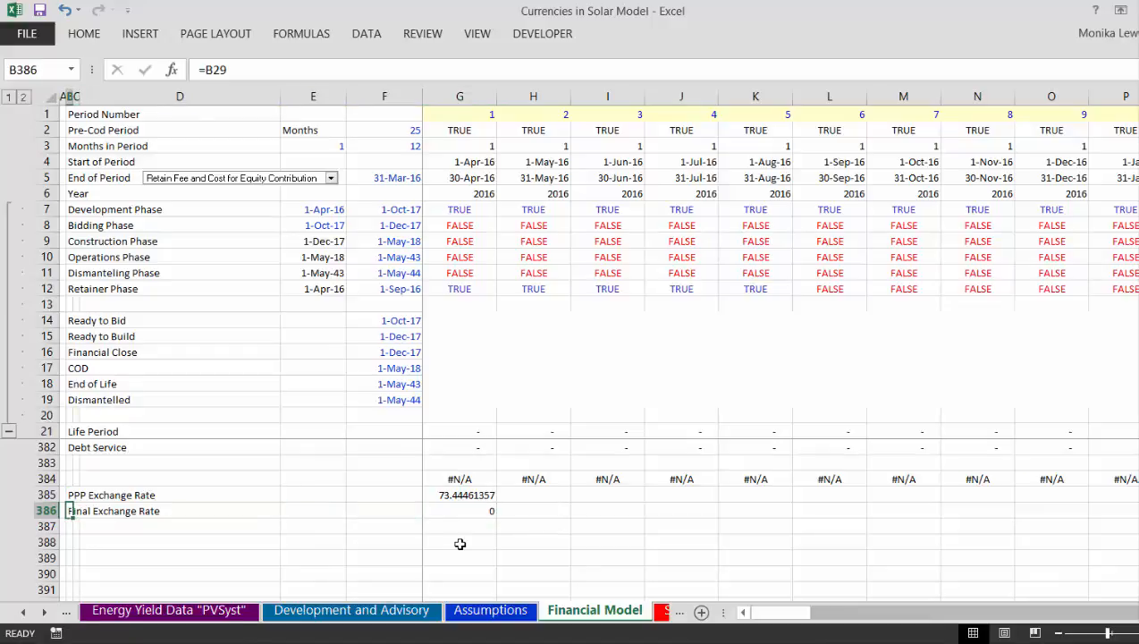
key(ctrl+c)
key(Right)
key(Right)
key(Right)
key(Right)
key(Right)
key(Right)
key(Right)
key(Left)
key(Left)
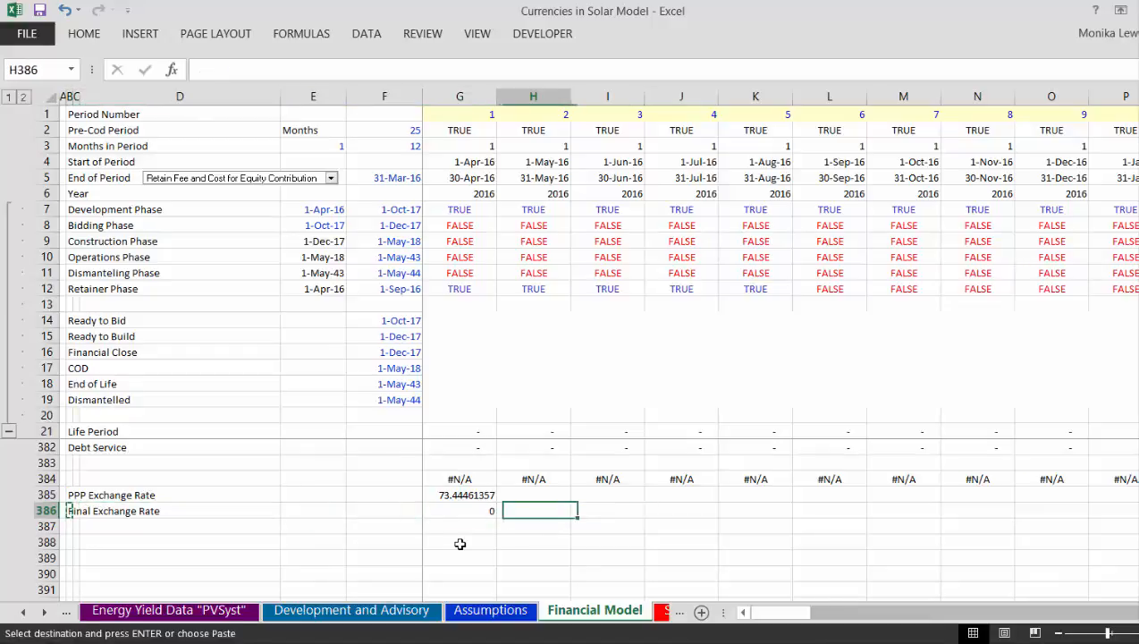
key(ctrl+v)
Step: Format G385:G386 as numbers with two decimals and copy both formulas across all periods
key(Up)
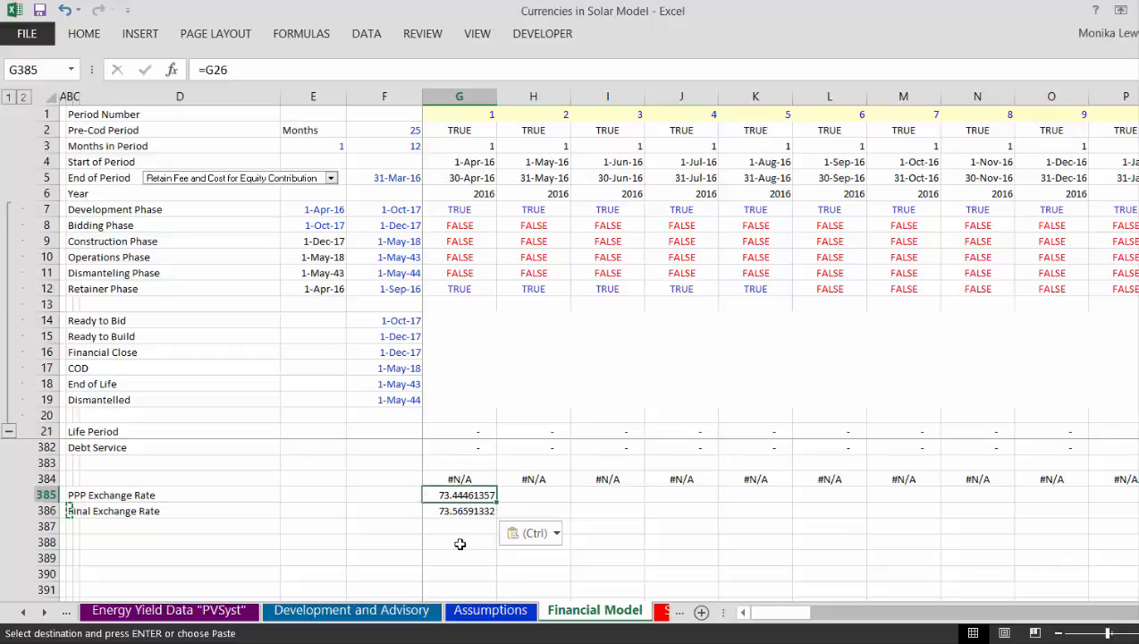
key(shift+Down)
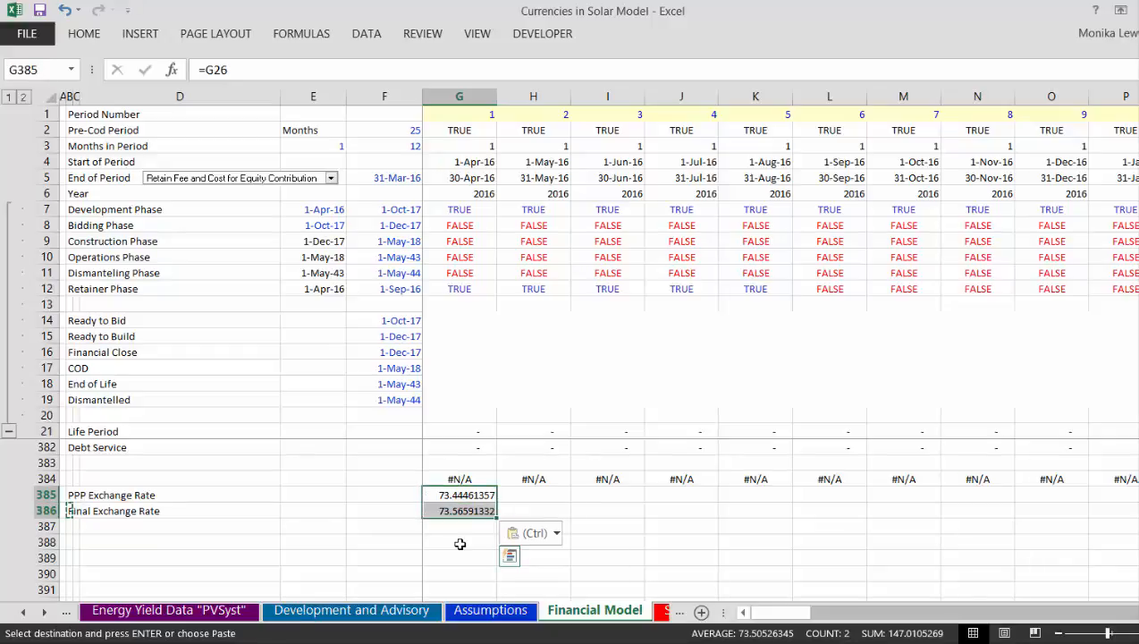
key(ctrl+shift+1)
key(ctrl+shift+r)
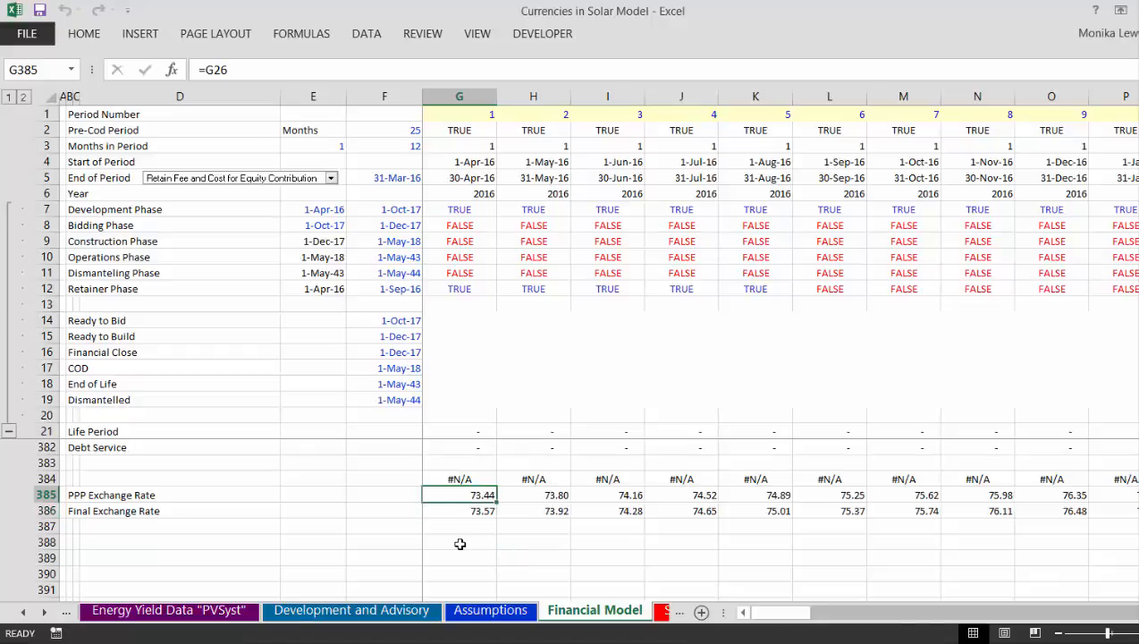
key(shift+Down)
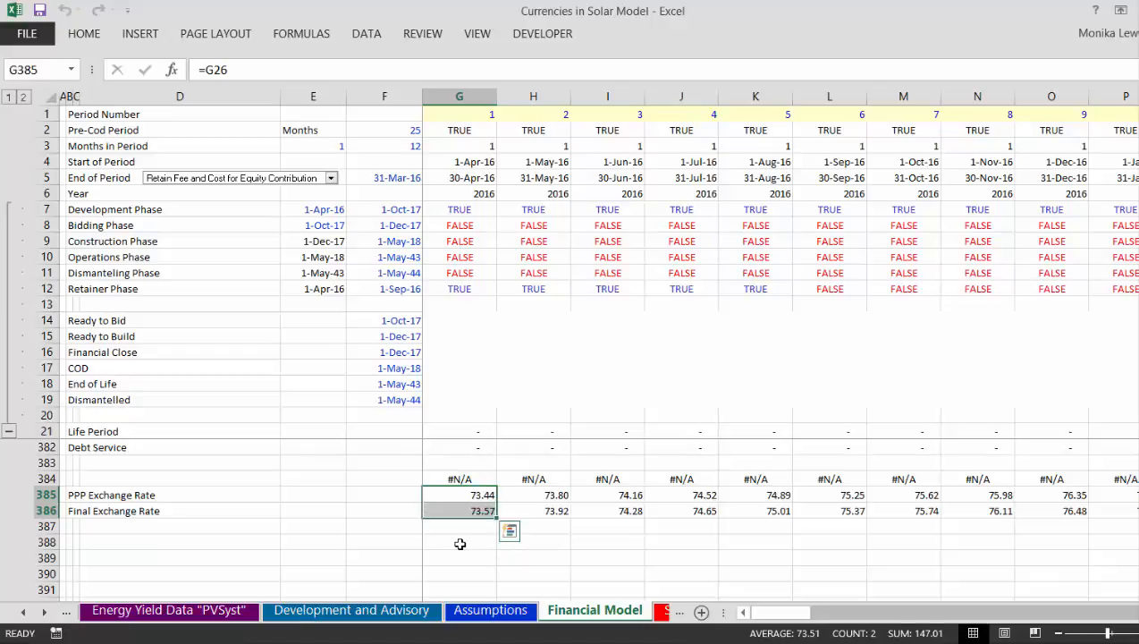
key(ctrl+shift+Right)
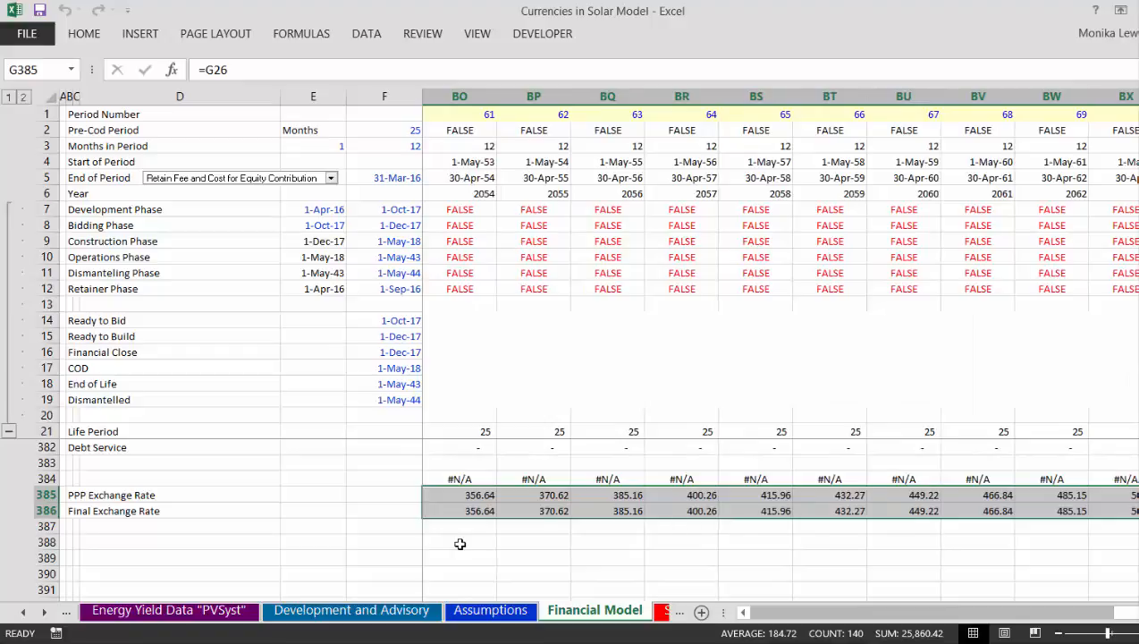
key(F11)
key(Left)
key(Right)
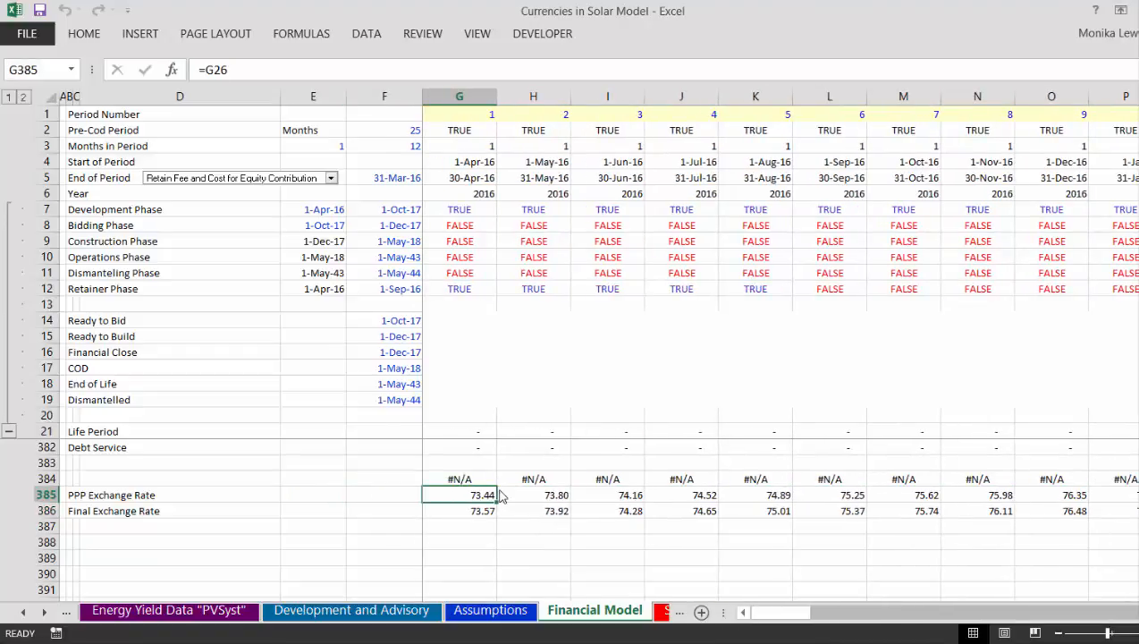
Step: Create a chart sheet from the labels, dates and exchange rates in rows 384 to 386, starting at B384 and running through the last period
key(Up)
key(Left)
key(Left)
key(Left)
key(Left)
key(Left)
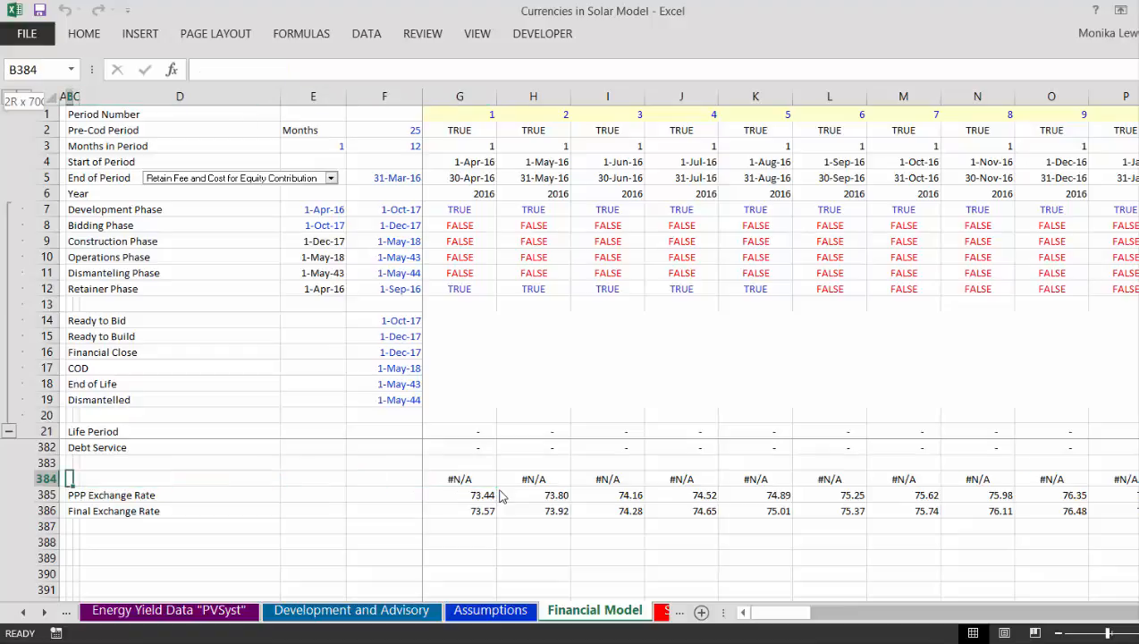
key(shift+Down)
key(shift+Down)
key(ctrl+shift+Right)
key(ctrl+shift+Right)
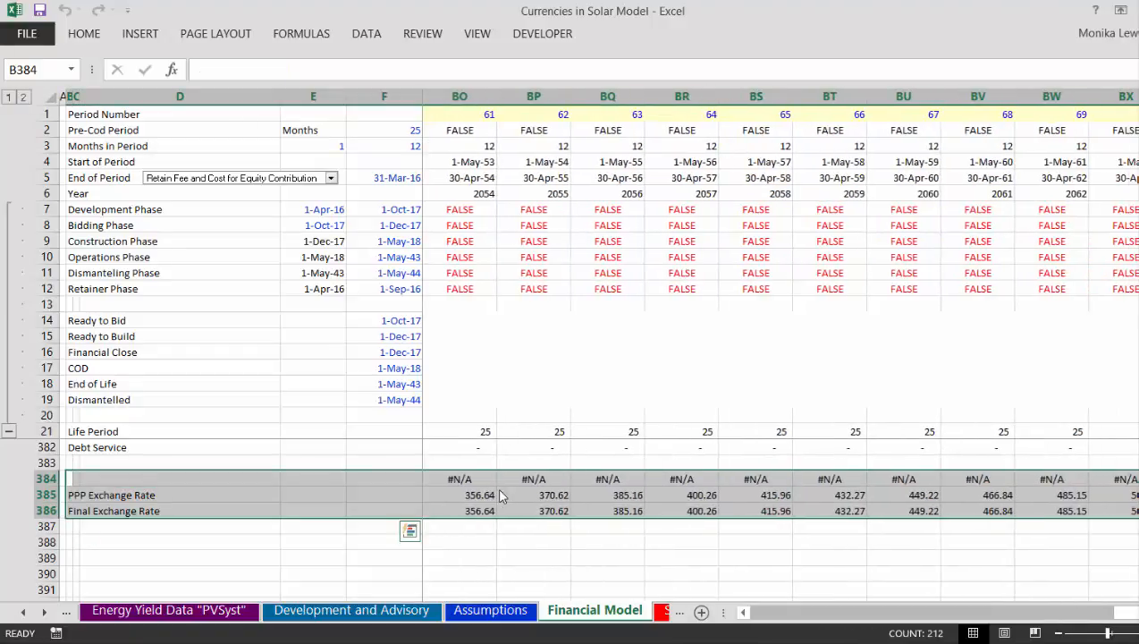
key(F11)
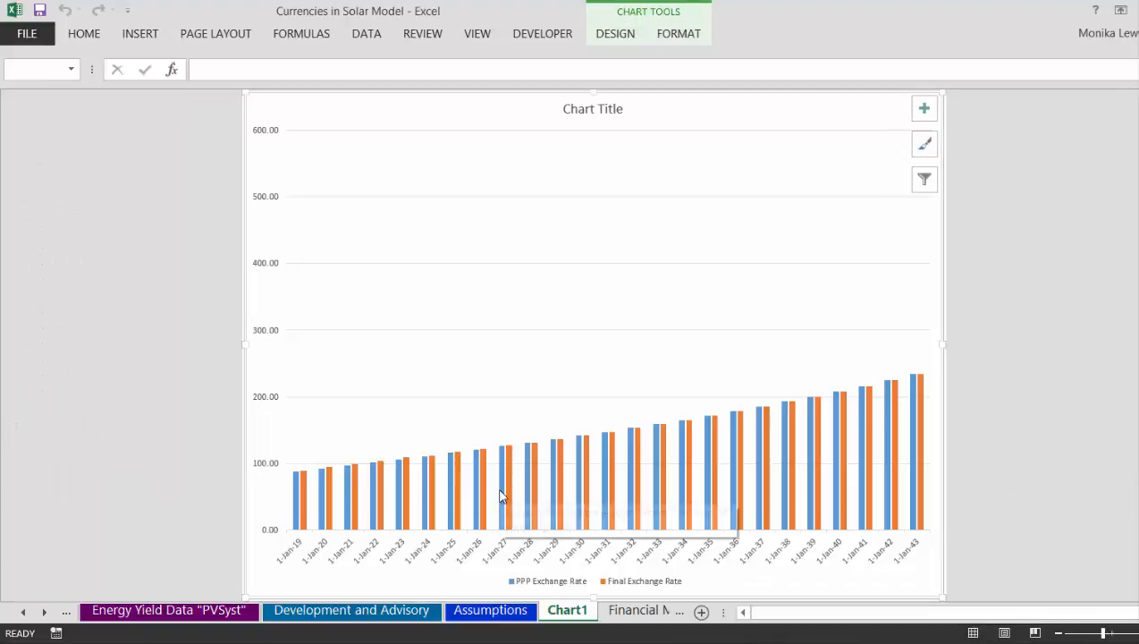
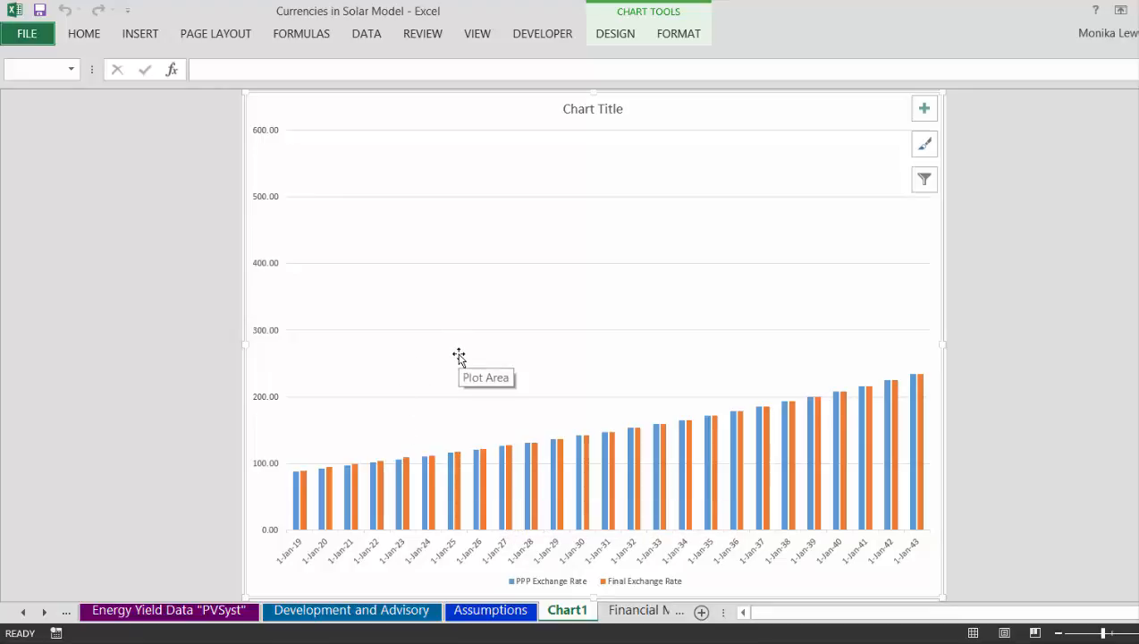
Step: Delete the Chart1 sheet
key(alt+e)
key(l)
key(Return)
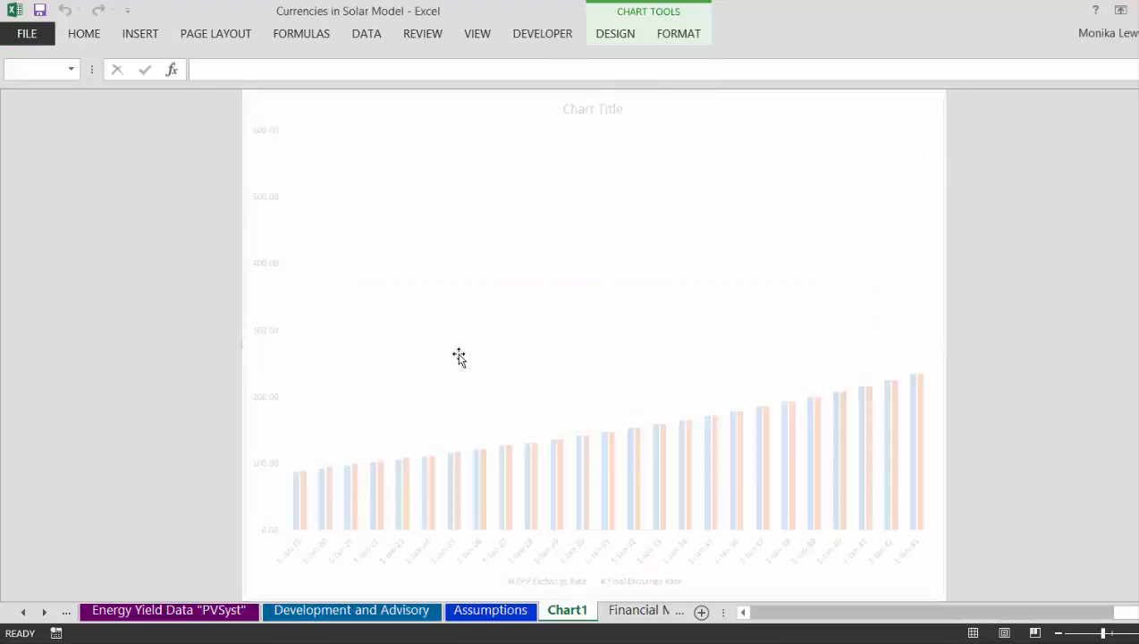
Step: Examine the end-of-period dates in row 384 across the periods, comparing them with the Operations Phase flags
key(Right)
key(Right)
key(Right)
key(Right)
key(Right)
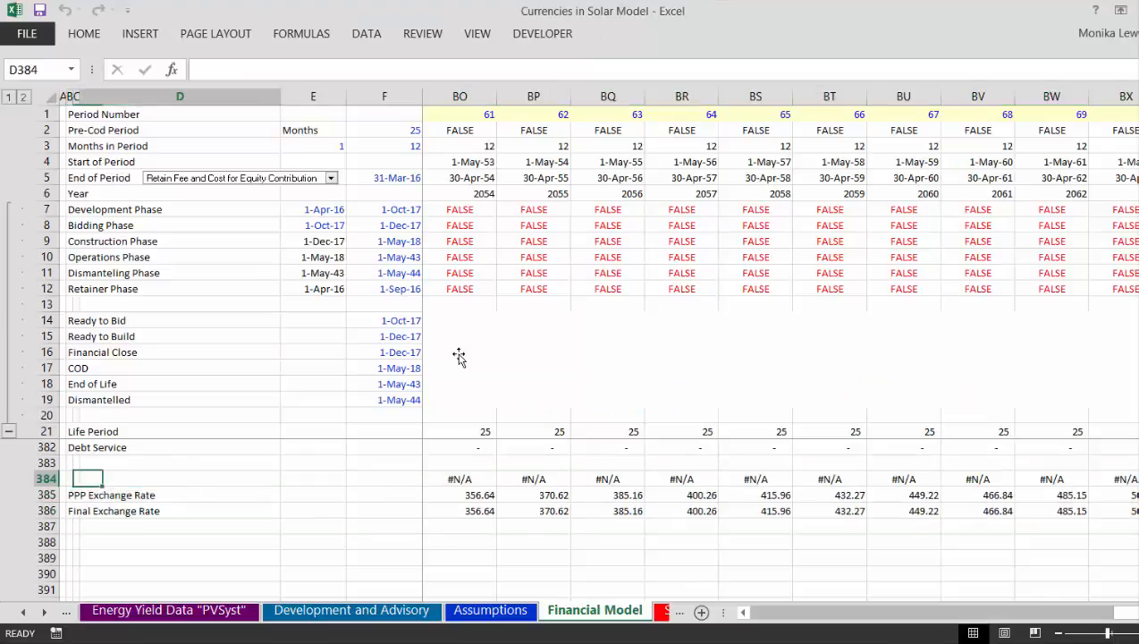
key(Right)
key(Right)
key(Right)
key(Right)
key(Right)
key(Right)
key(Right)
key(Right)
key(Right)
key(Right)
key(Right)
key(Right)
key(Right)
key(Right)
key(Right)
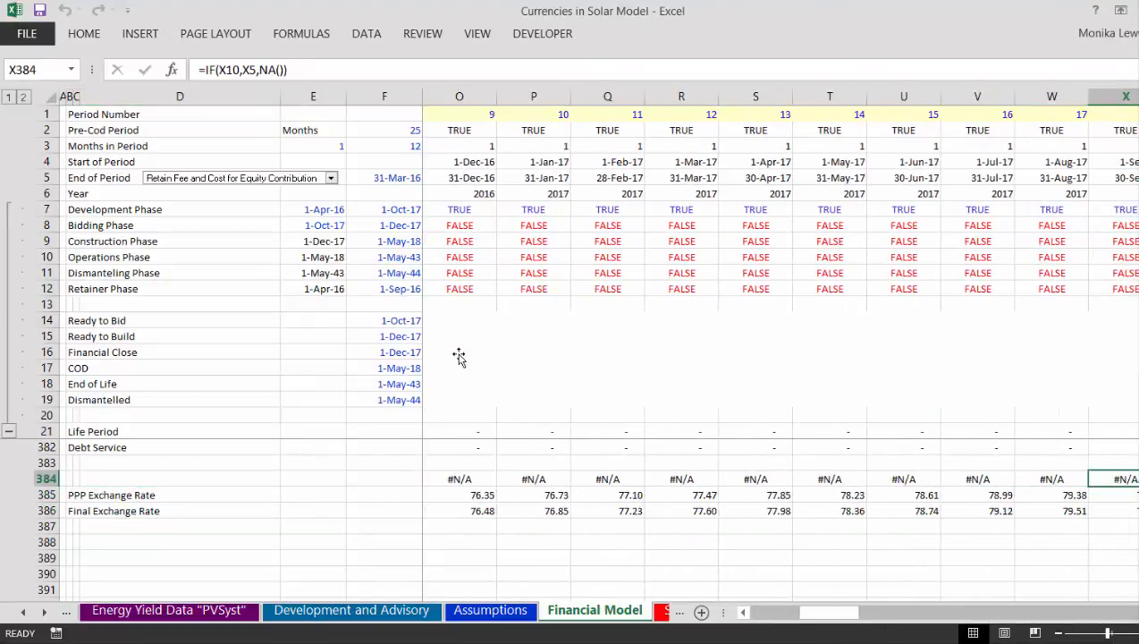
key(Right)
key(Right)
key(Right)
key(Right)
key(Right)
key(Right)
key(Right)
key(Right)
key(Right)
key(Right)
key(Right)
key(Right)
key(Right)
key(Right)
key(Right)
key(Right)
key(Right)
key(Right)
key(Right)
key(Right)
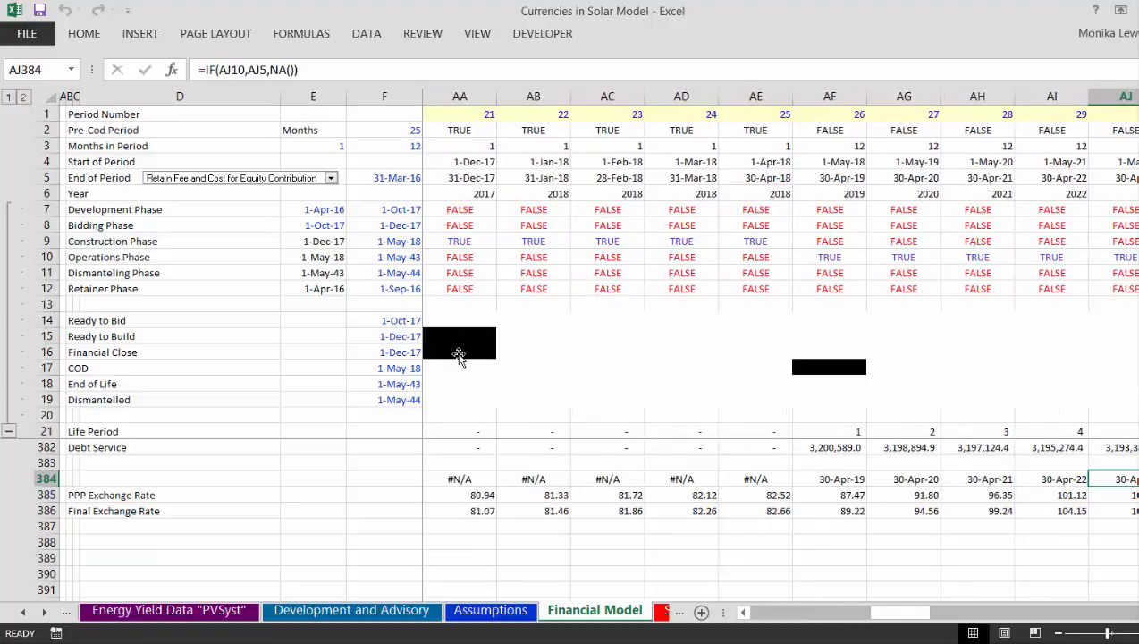
key(Right)
key(Right)
key(Right)
key(Right)
key(Right)
key(Right)
key(Right)
key(Right)
key(Right)
key(Right)
key(Right)
key(Right)
key(Right)
key(Right)
key(Right)
key(Right)
key(Right)
key(Right)
key(Right)
key(Right)
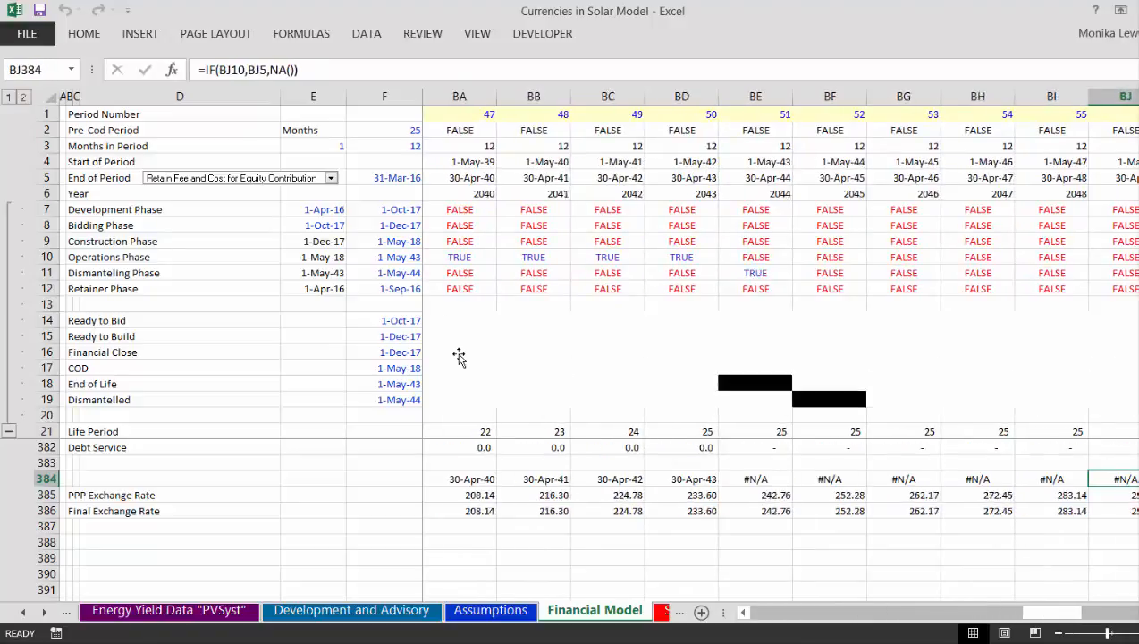
key(Left)
key(Left)
key(Left)
key(Left)
key(Left)
key(Left)
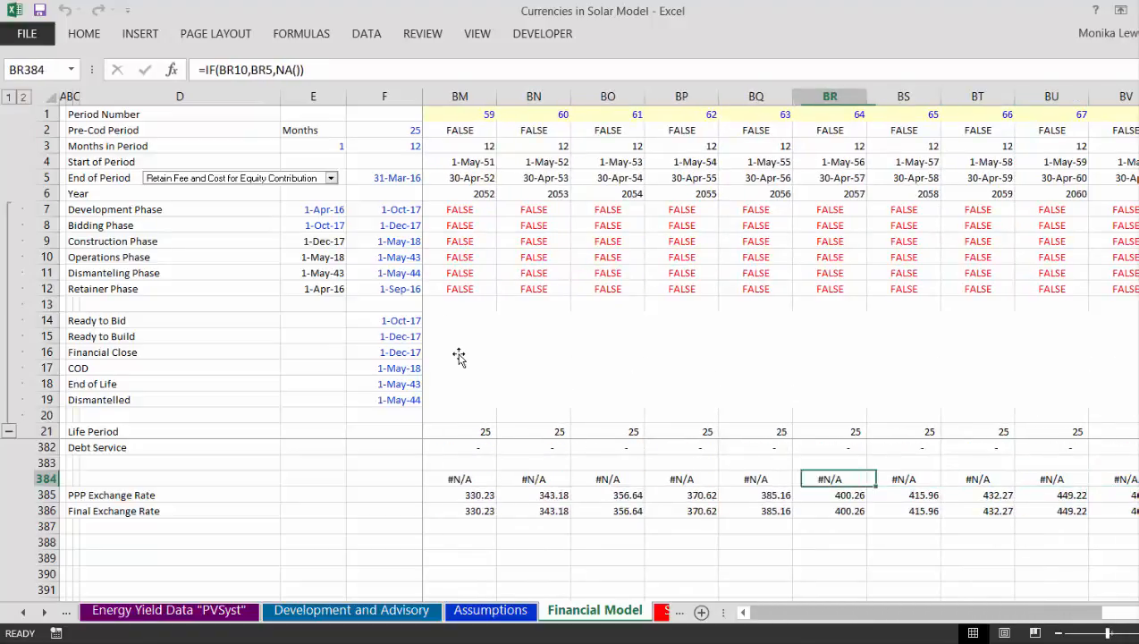
Step: Change the PPP Exchange Rate formula in G385 to =IF(G384,G26) so it depends on the filtered date
key(ctrl+Left)
key(Down)
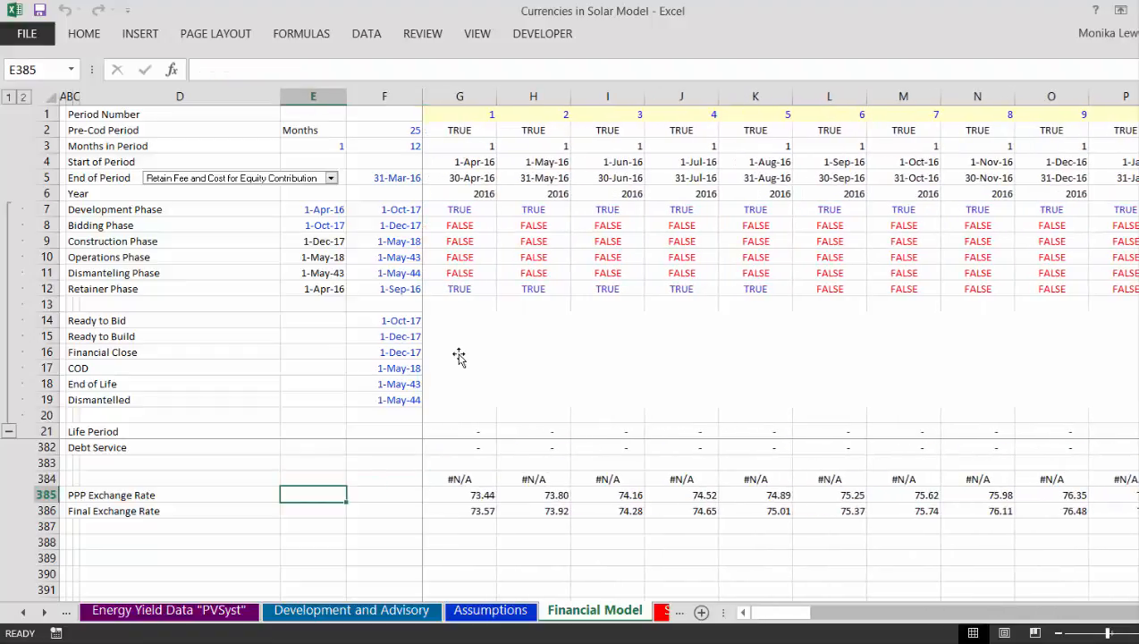
text(=G26)
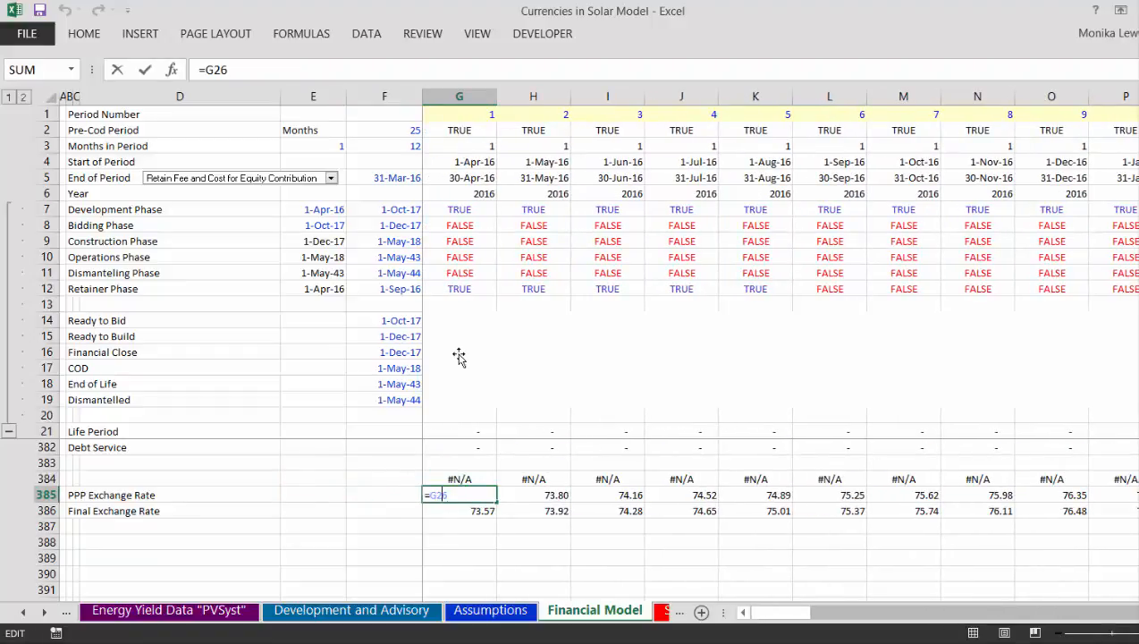
key(Home)
key(Right)
text(if()
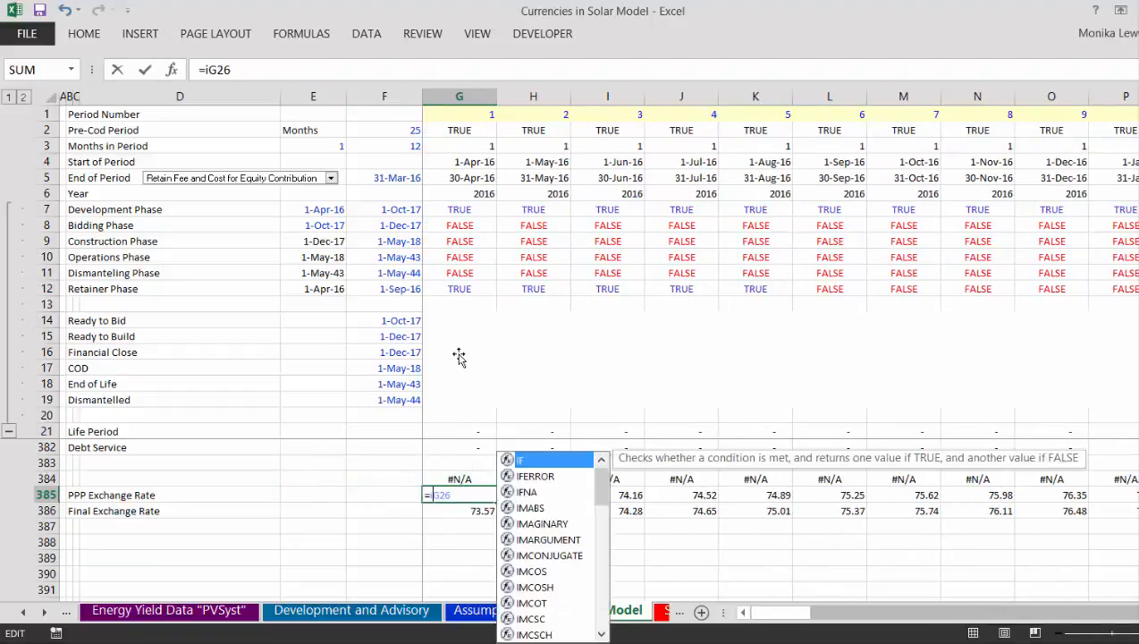
click(445, 476)
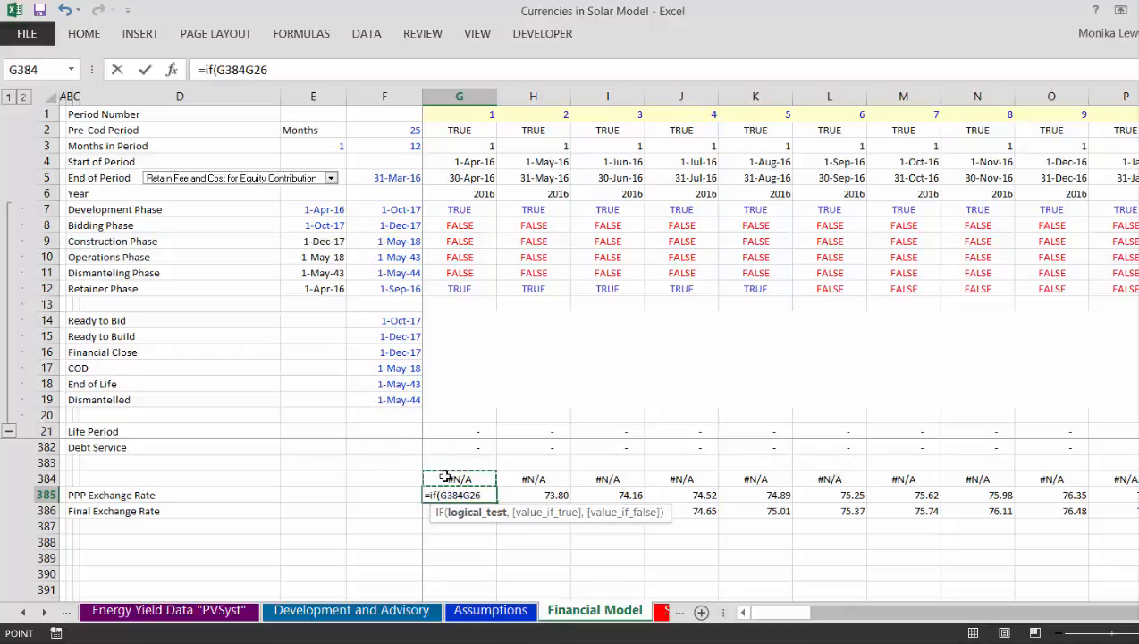
text(,)
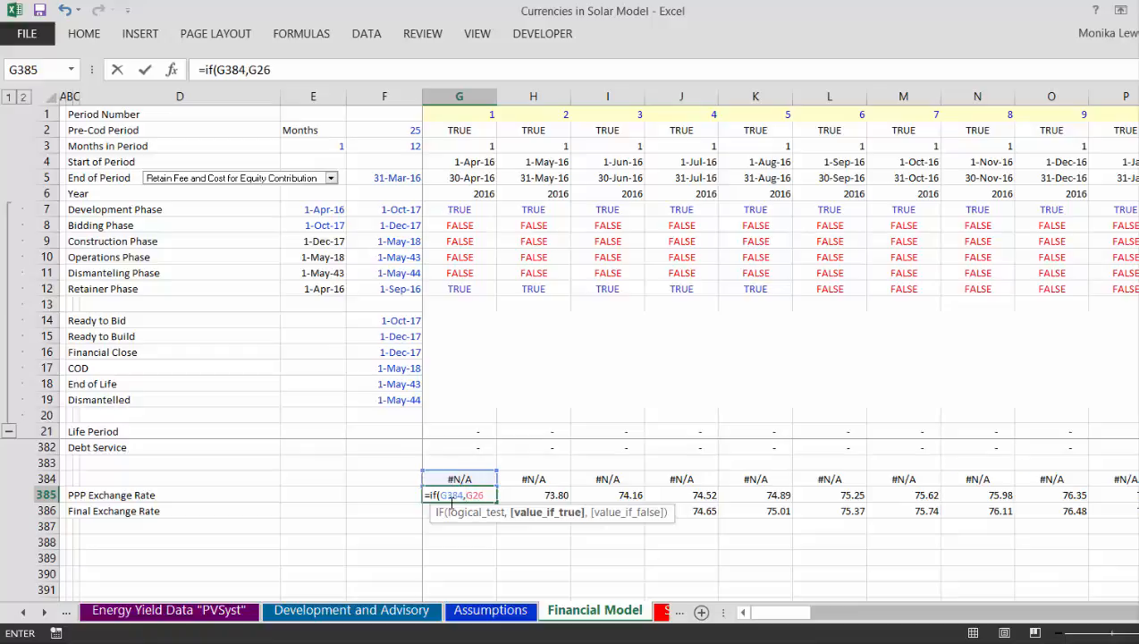
key(Return)
key(Up)
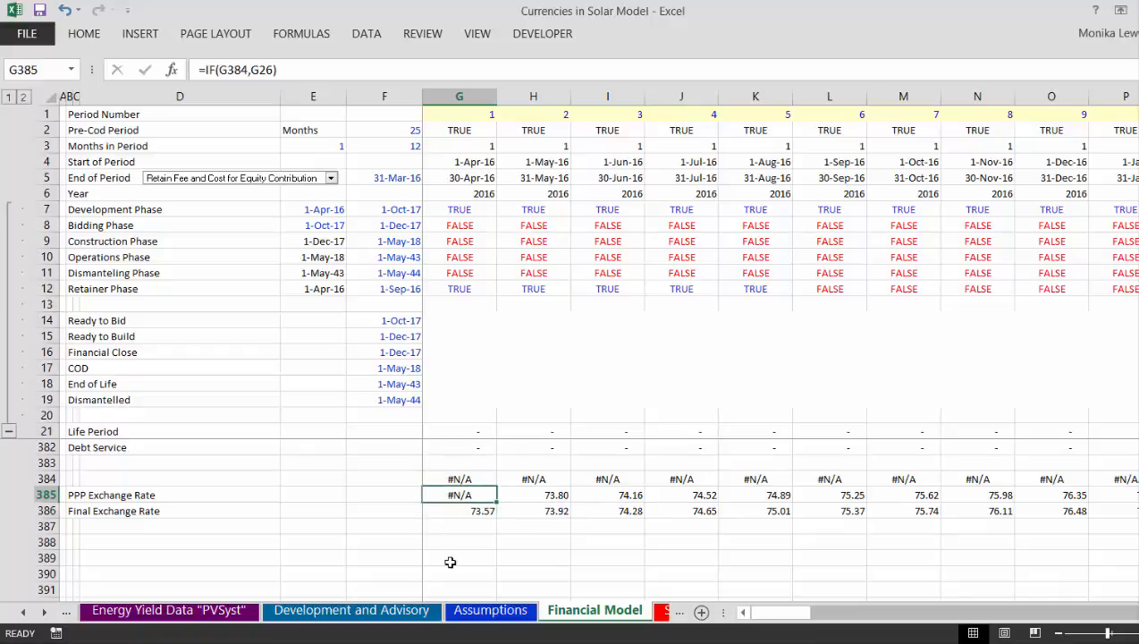
Step: Change the Final Exchange Rate formula in G386 to =IF(G384,G29)
key(shift+Down)
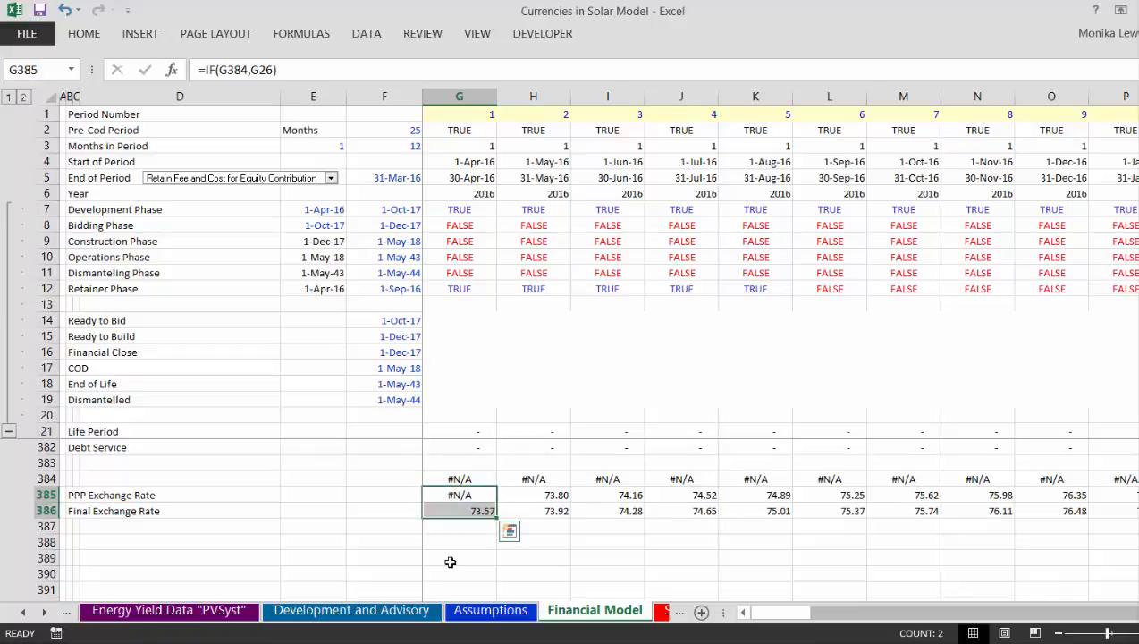
key(Down)
key(F2)
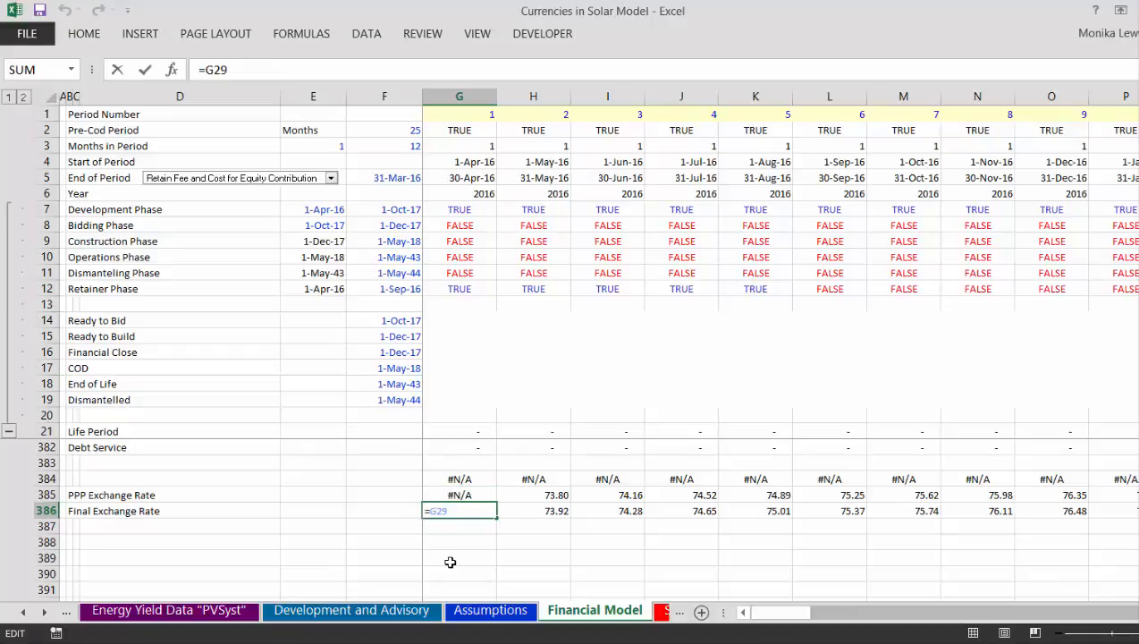
text(if()
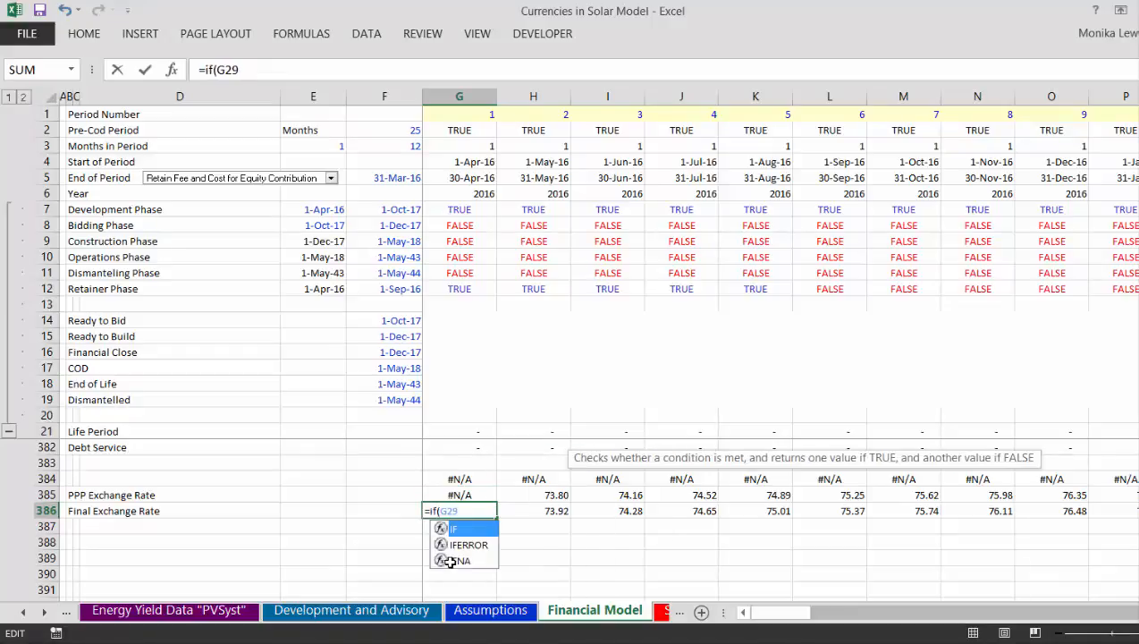
click(454, 474)
text(,G)
key(Return)
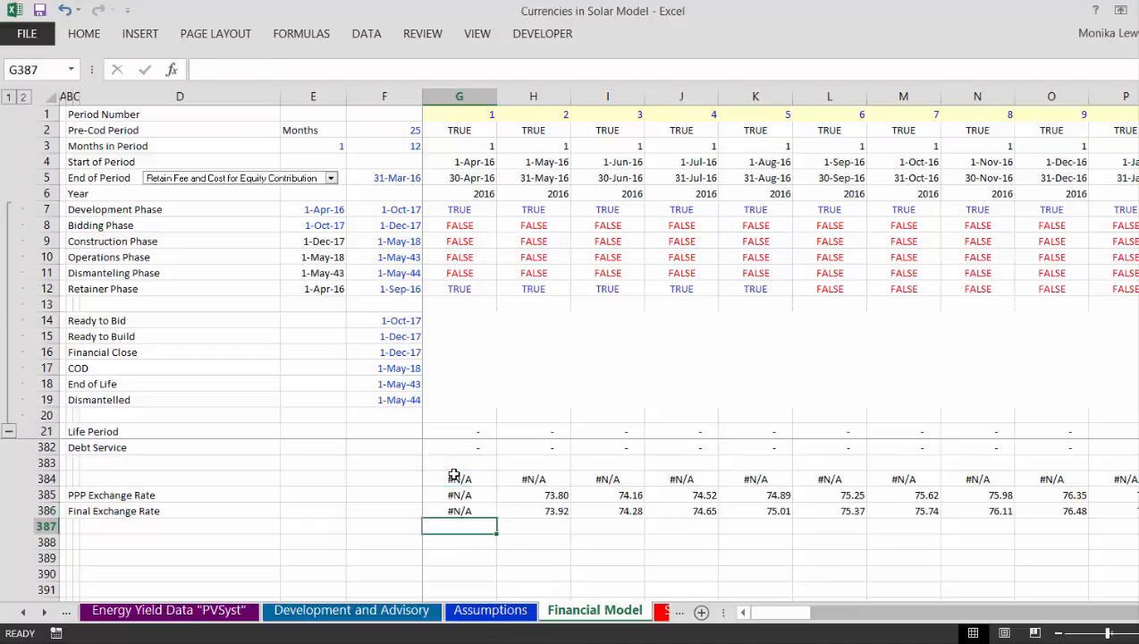
Step: Copy the revised formulas in G385:G386 across all periods
key(Up)
key(Up)
key(shift+Down)
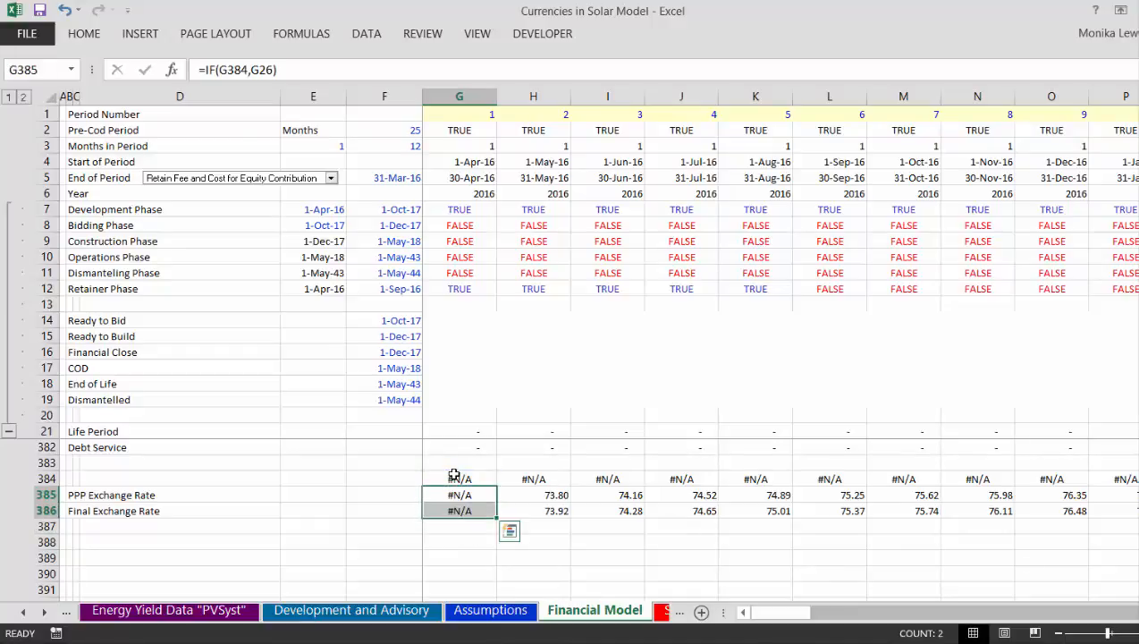
key(shift+Up)
Step: Check the PPP and Final Exchange Rate rows across the periods before, during and after the Operations Phase
key(Right)
key(Right)
key(Right)
key(Right)
key(Right)
key(Right)
key(Right)
key(Right)
key(Right)
key(Right)
key(Right)
key(Right)
key(Right)
key(Right)
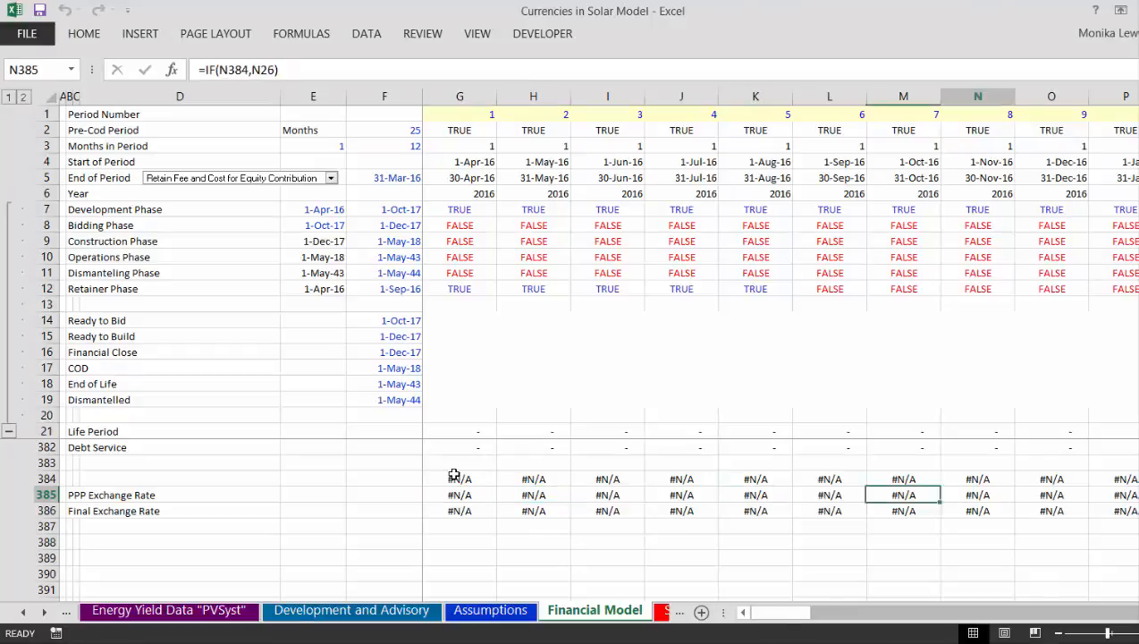
key(Right)
key(Right)
key(Right)
key(Right)
key(Right)
key(Right)
key(Right)
key(Right)
key(Right)
key(Right)
key(Right)
key(Right)
key(Right)
key(Right)
key(Right)
key(Right)
key(Right)
key(Right)
key(Right)
key(Right)
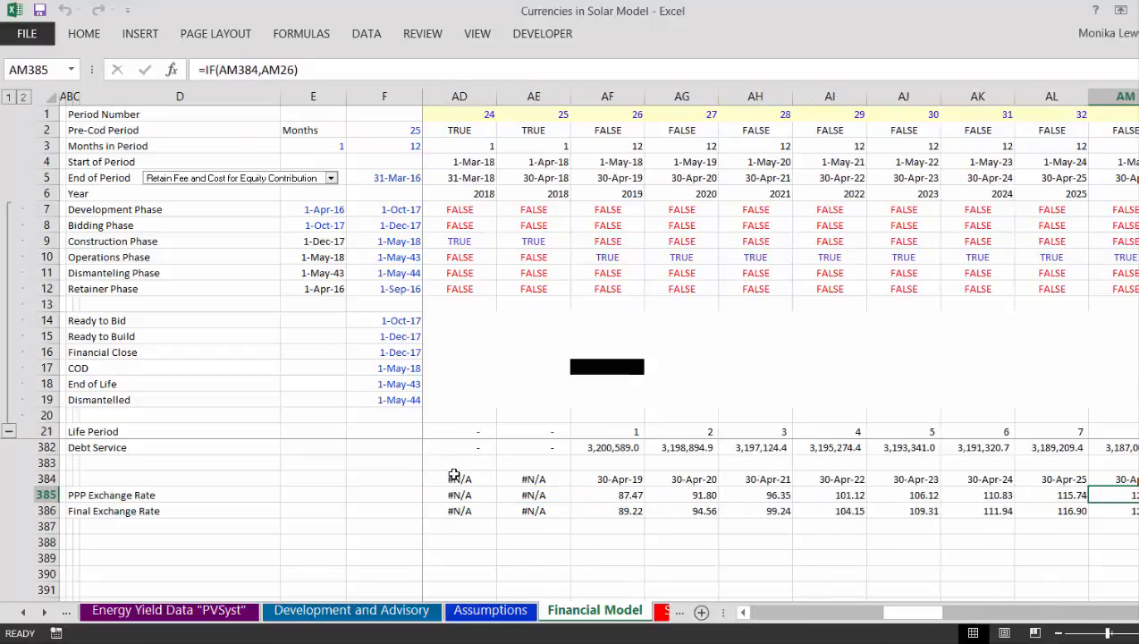
key(Right)
key(Right)
key(Right)
key(Right)
key(Right)
key(Right)
key(Right)
key(Right)
key(Right)
key(Right)
key(Right)
key(Right)
key(Right)
key(Right)
key(Right)
key(Right)
key(Right)
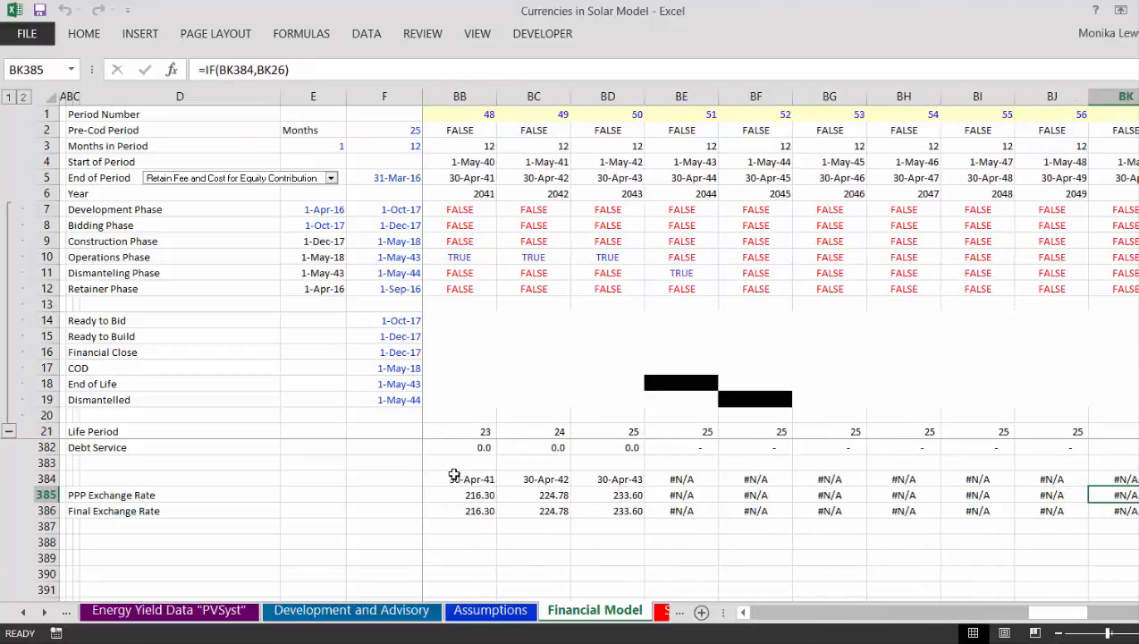
key(Left)
key(Left)
key(Left)
key(Left)
key(Left)
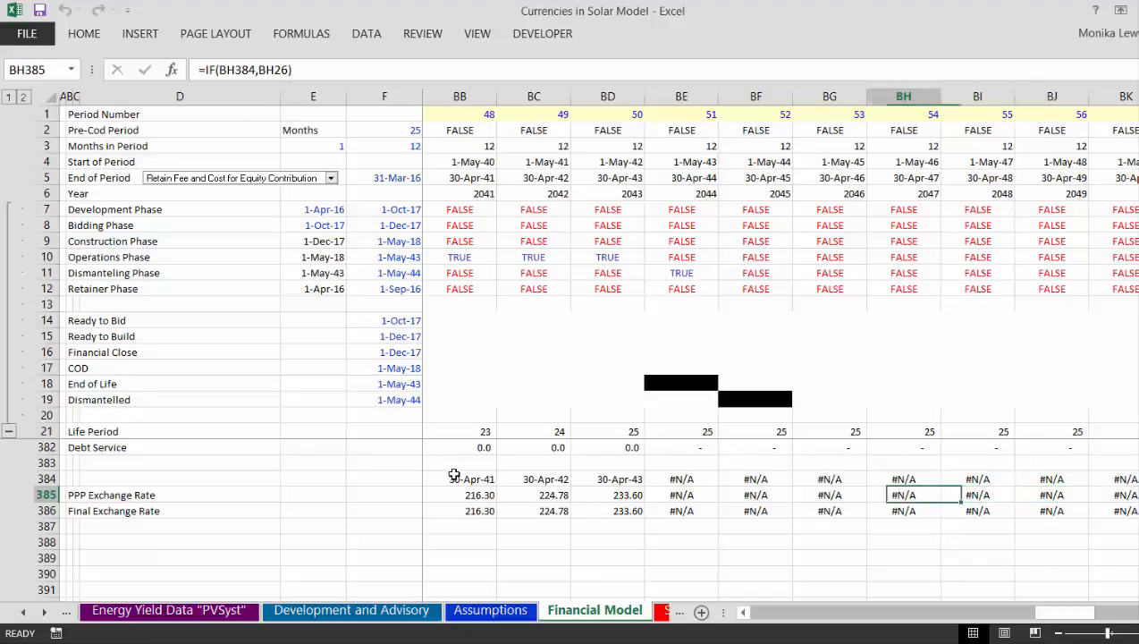
Step: Create a new chart sheet from the filtered dates and exchange rates in rows 384 to 386, from B384 through the last period
key(Up)
key(ctrl+Left)
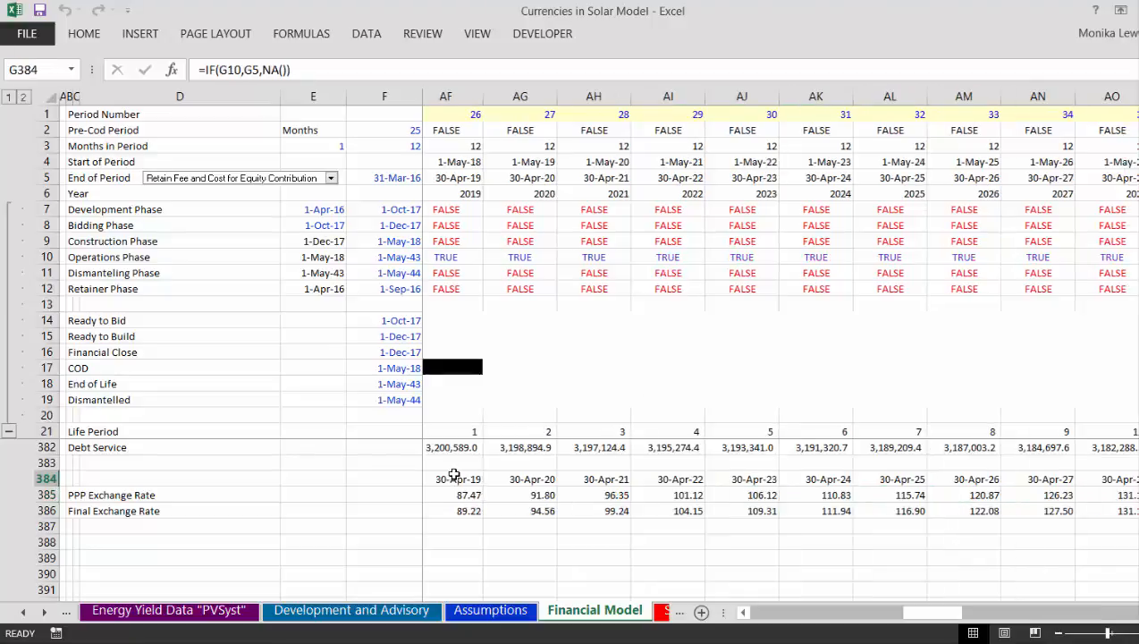
key(ctrl+Left)
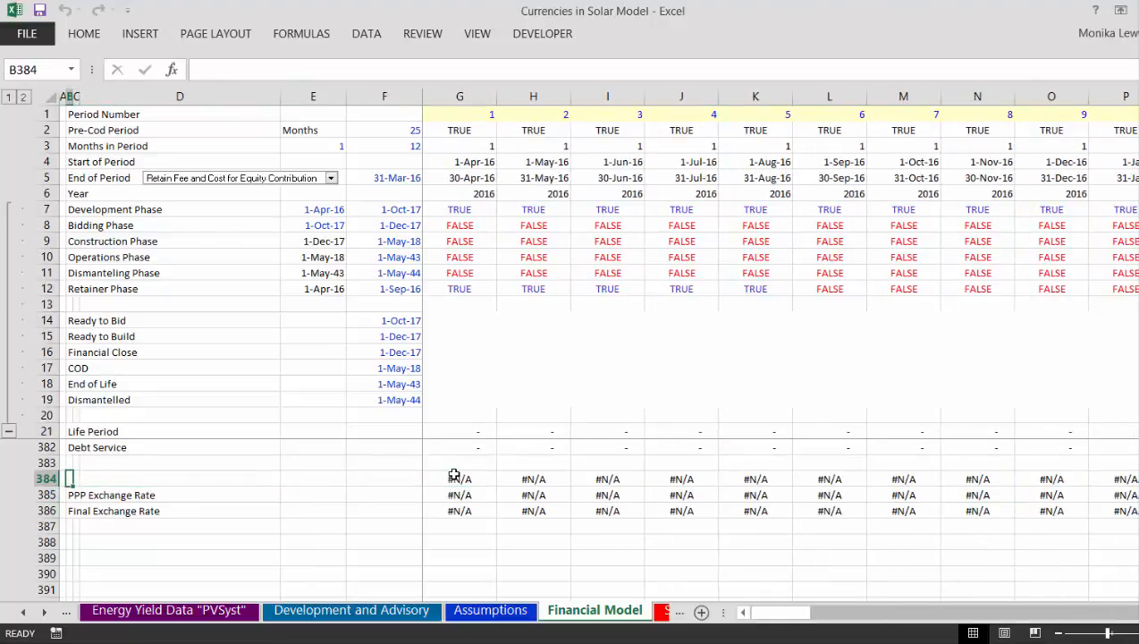
key(shift+Down)
key(shift+Down)
key(ctrl+shift+Right)
key(ctrl+shift+Right)
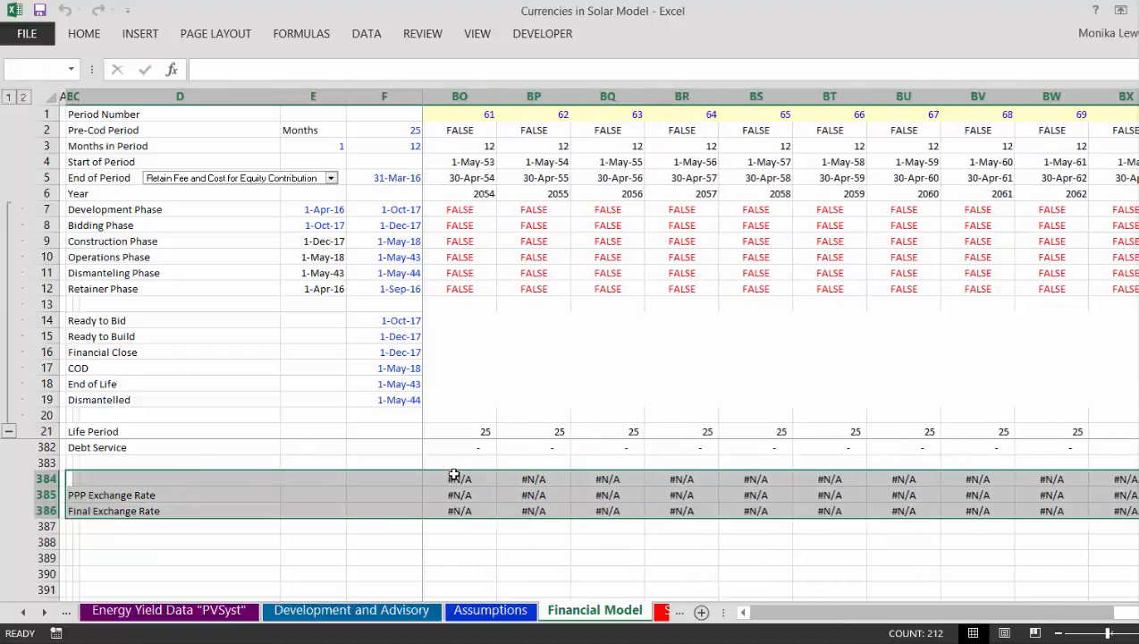
key(F11)
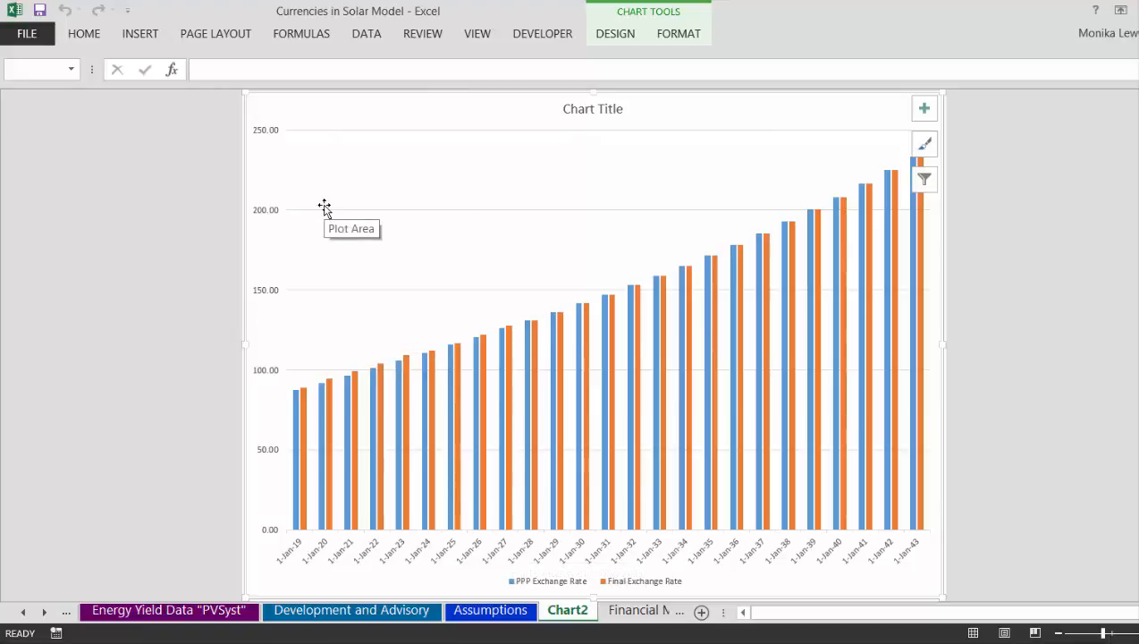
Step: Move the exchange rate chart into the Summary sheet as an object and delete its chart title
right_click(261, 101)
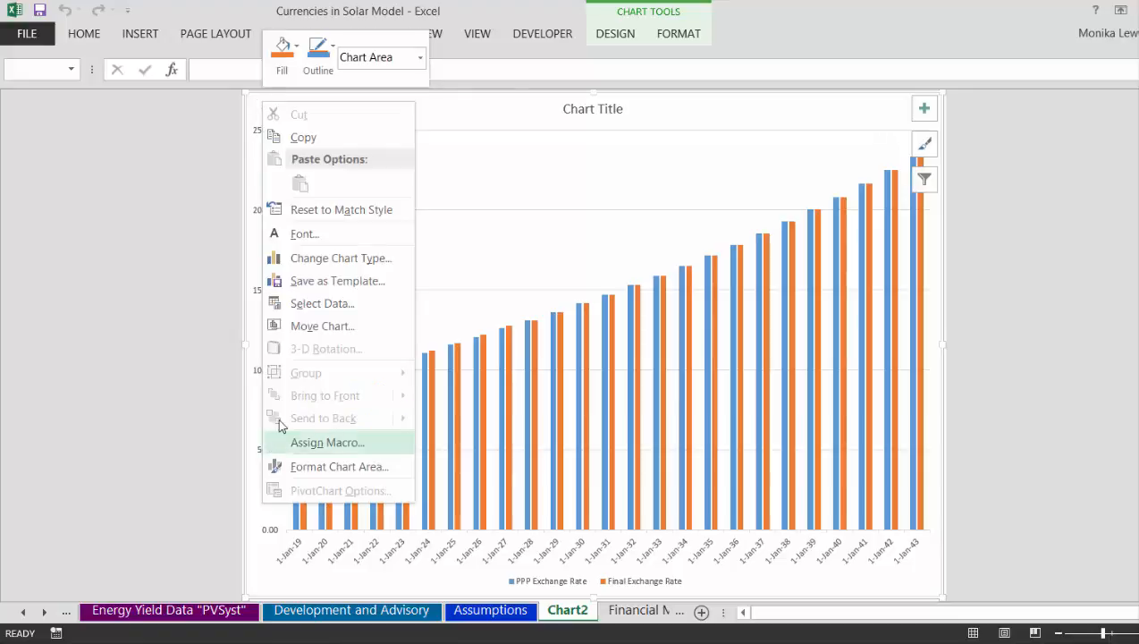
click(298, 329)
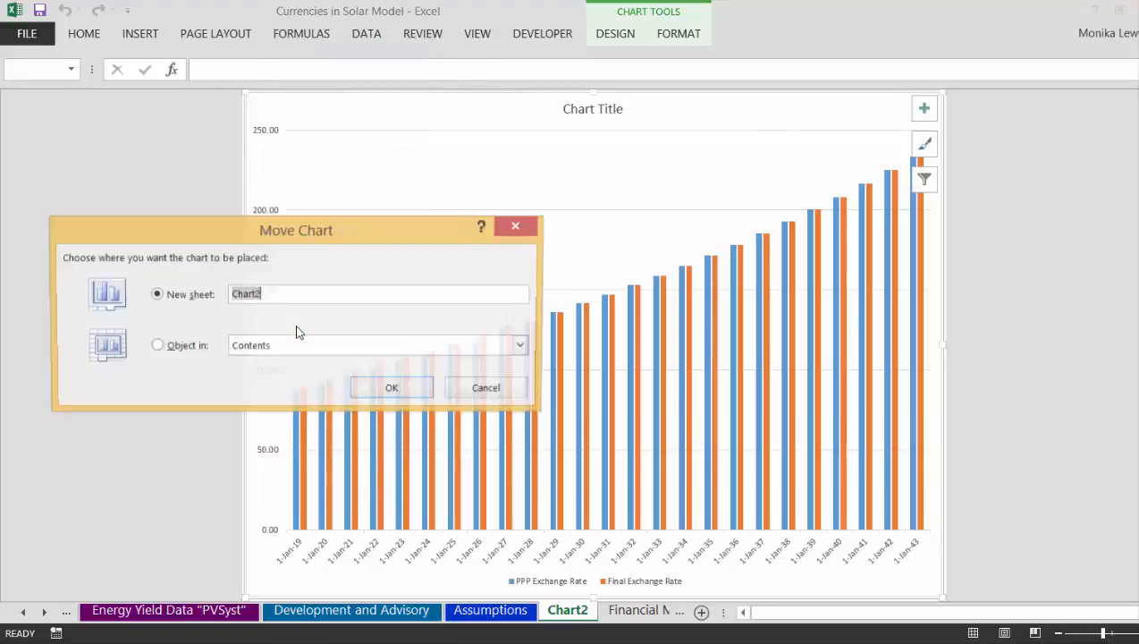
click(157, 347)
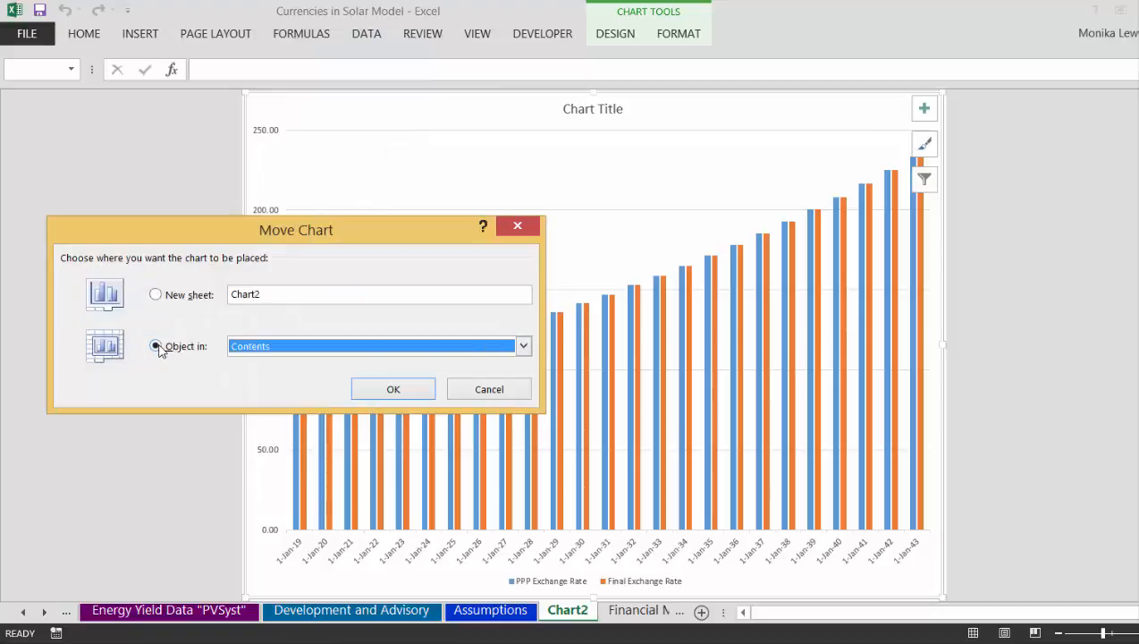
click(524, 346)
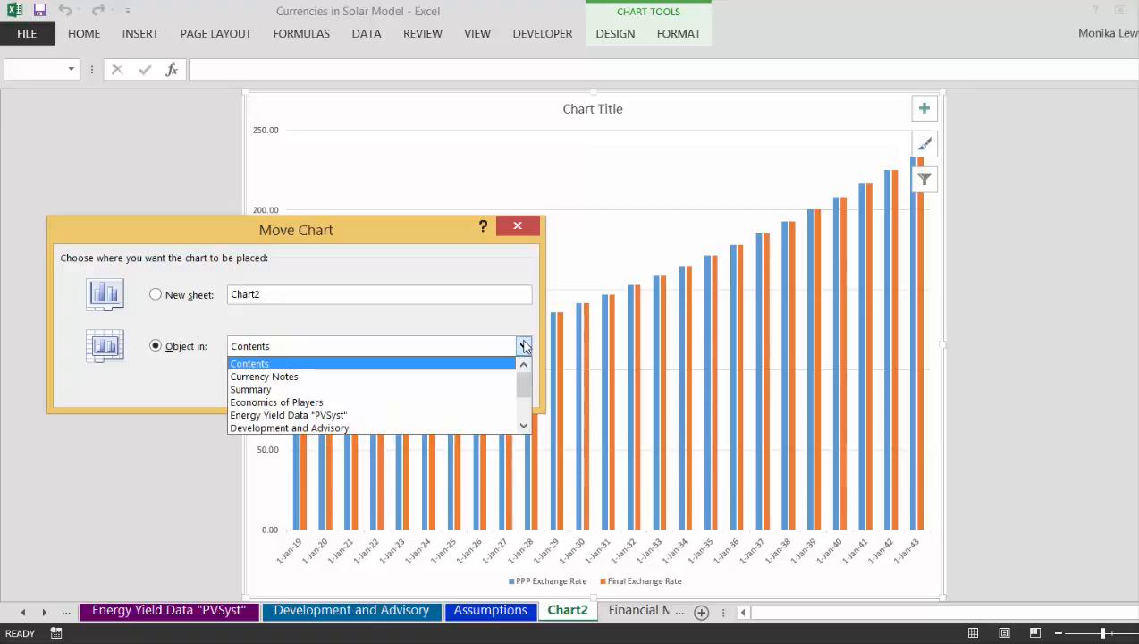
click(456, 390)
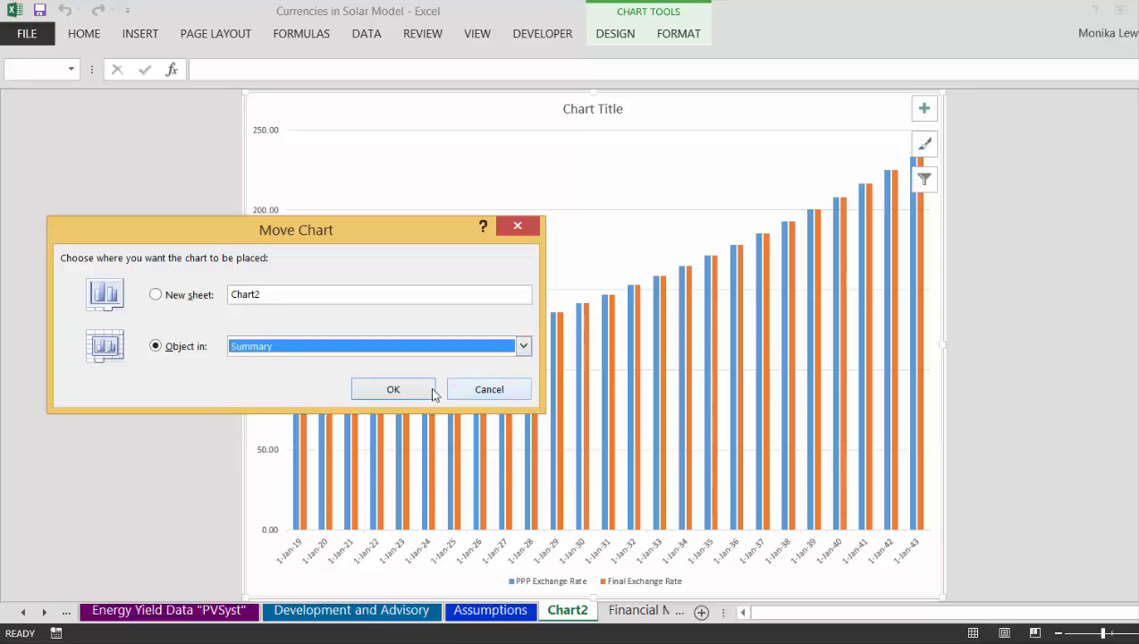
click(374, 391)
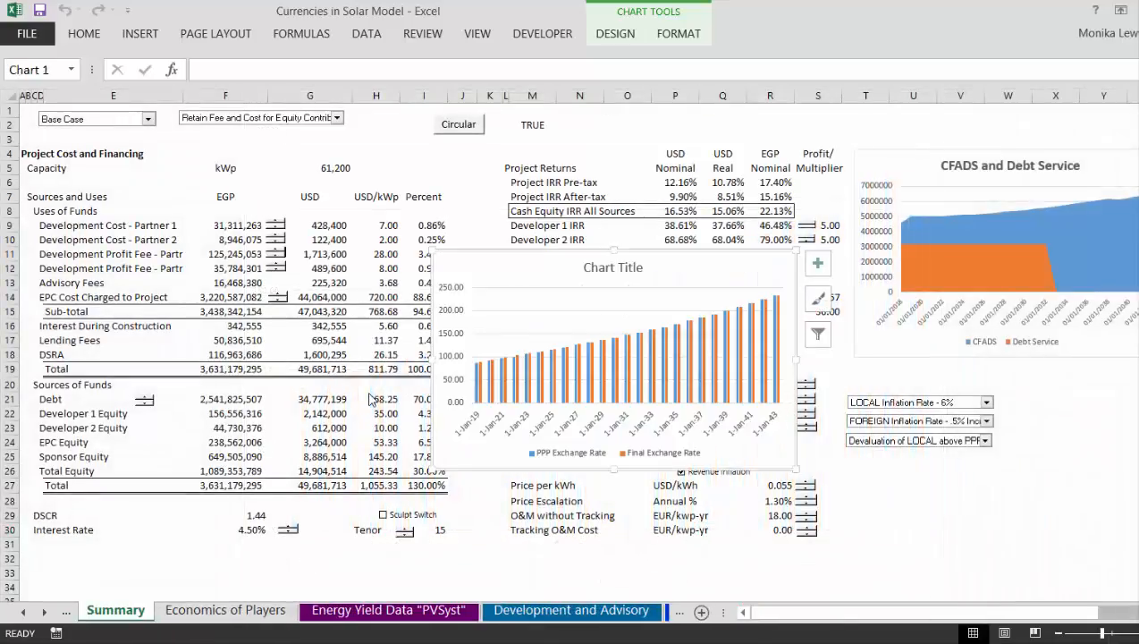
click(598, 271)
key(Delete)
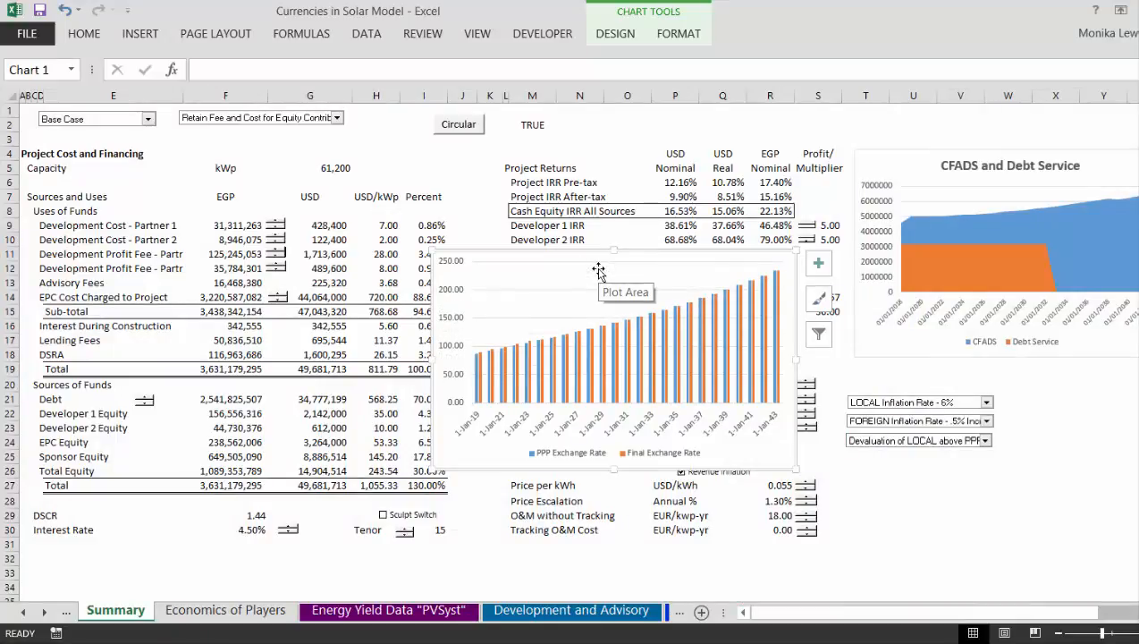
Step: Test the exchange rate chart with the Mixed Devaluation and Appreciation scenario, followed by 1% Appreciation in LOCAL relative to PPP
click(986, 441)
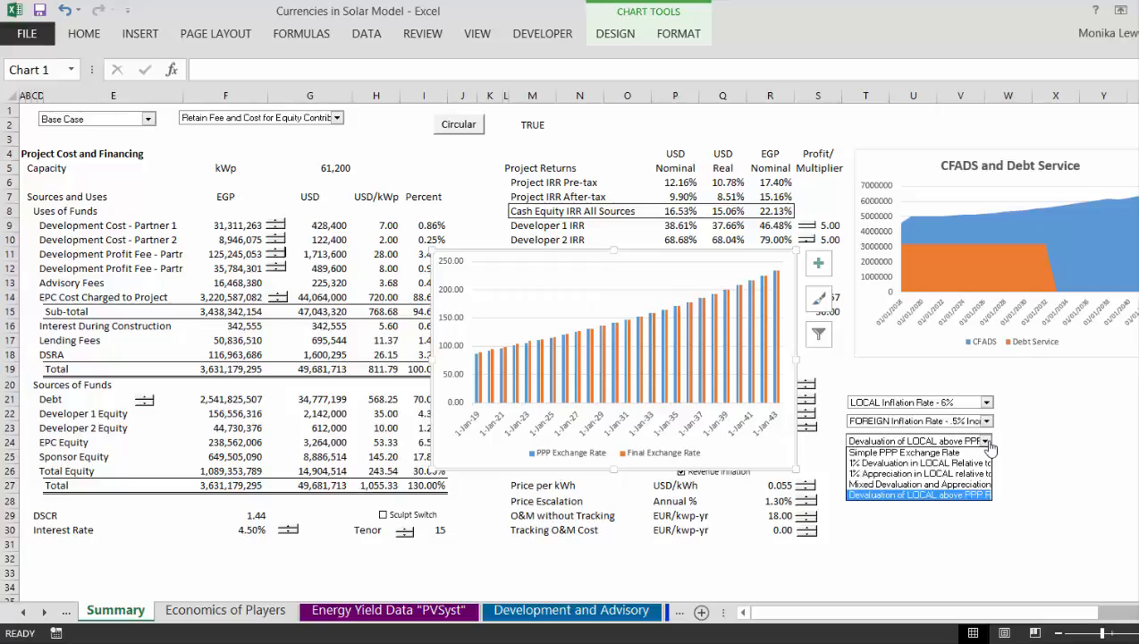
key(Up)
key(Return)
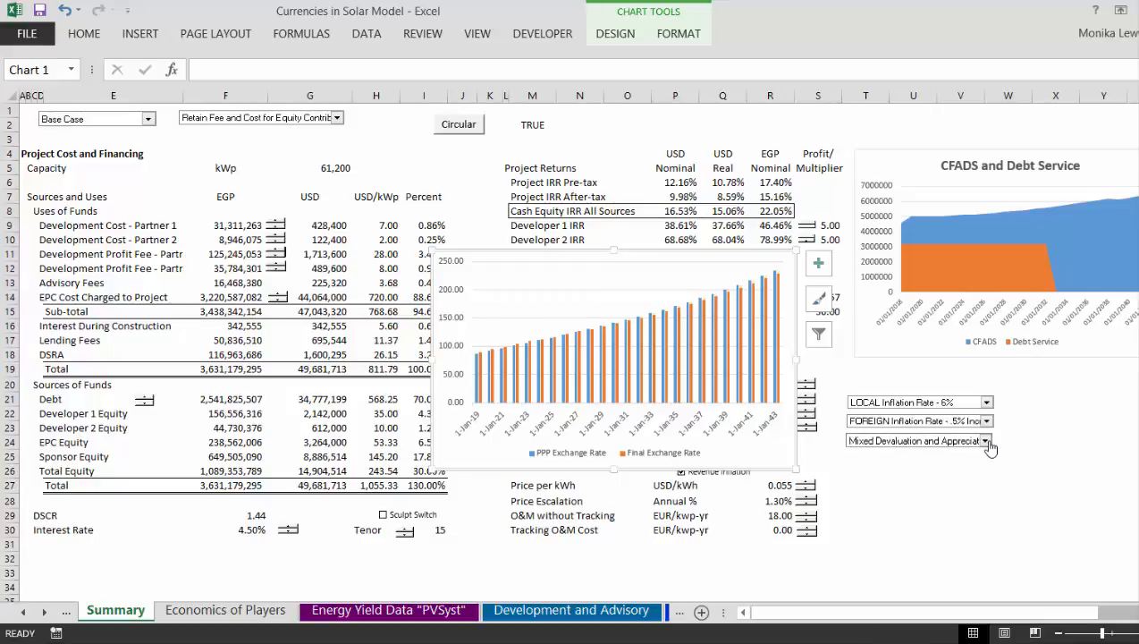
click(986, 441)
key(Up)
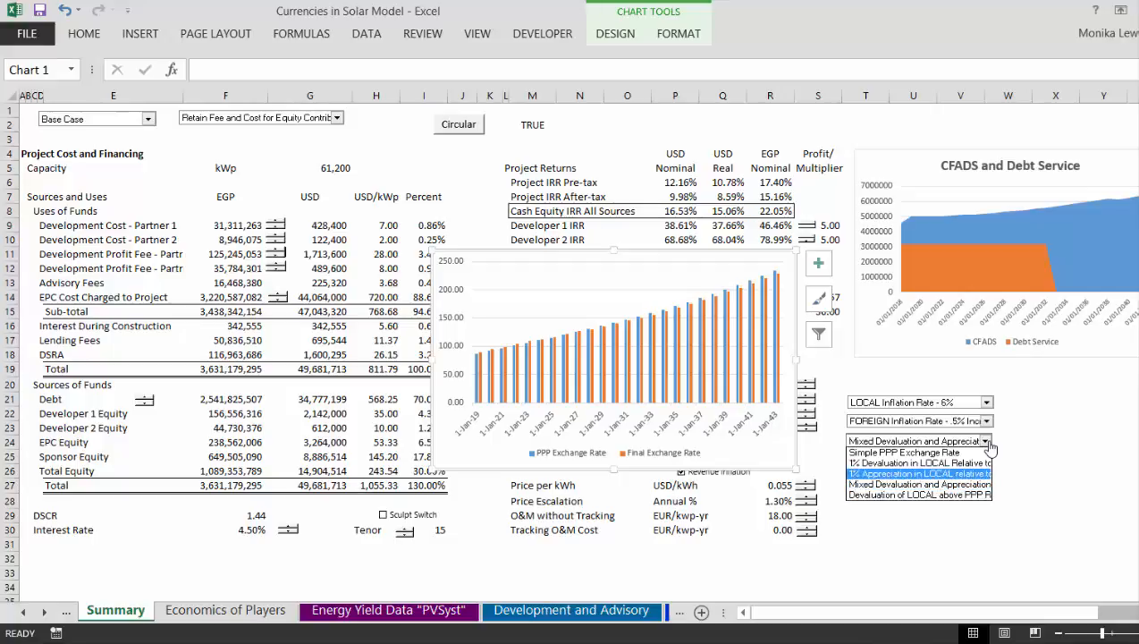
key(Return)
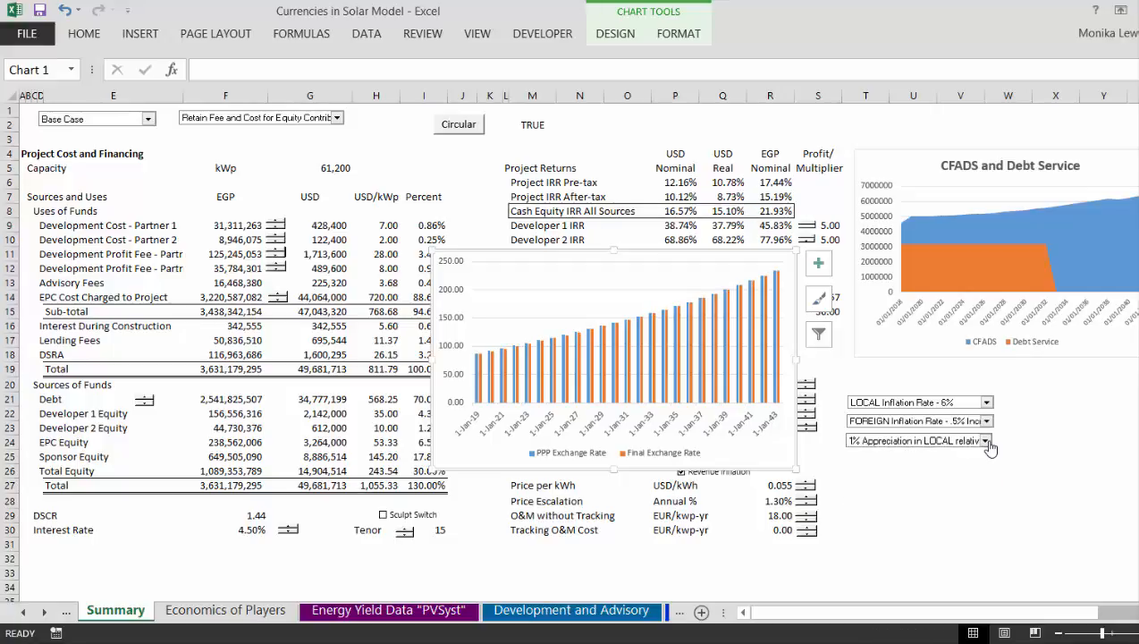
Step: Switch the exchange rate scenario to 1% Devaluation in LOCAL Relative to PPP and then to Simple PPP Exchange Rate
click(986, 441)
key(Up)
key(Return)
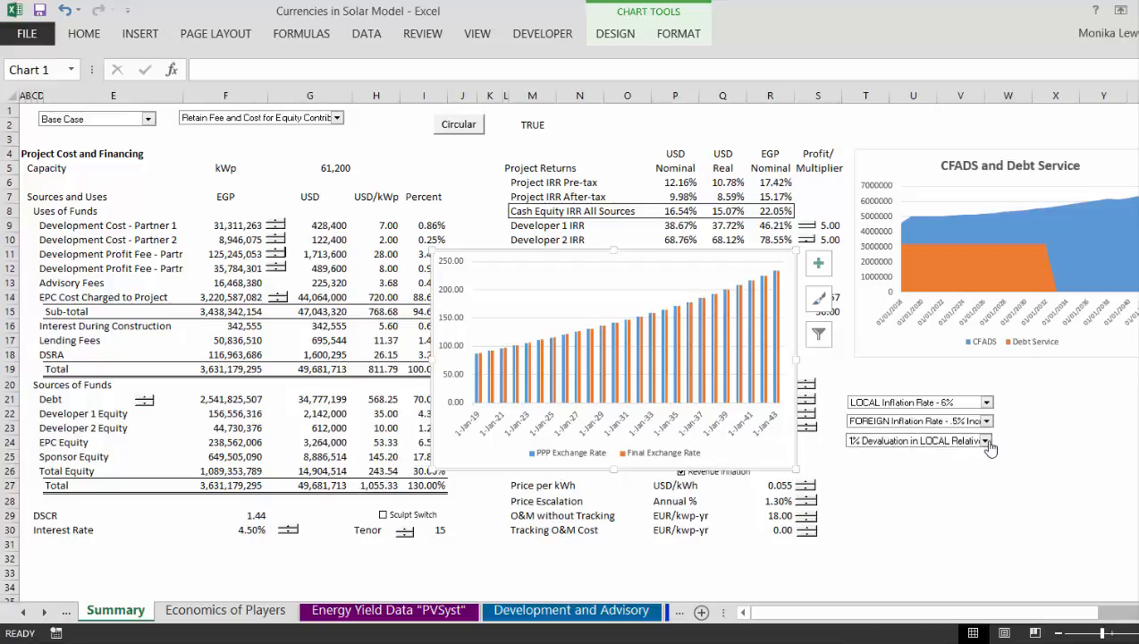
click(986, 441)
key(Up)
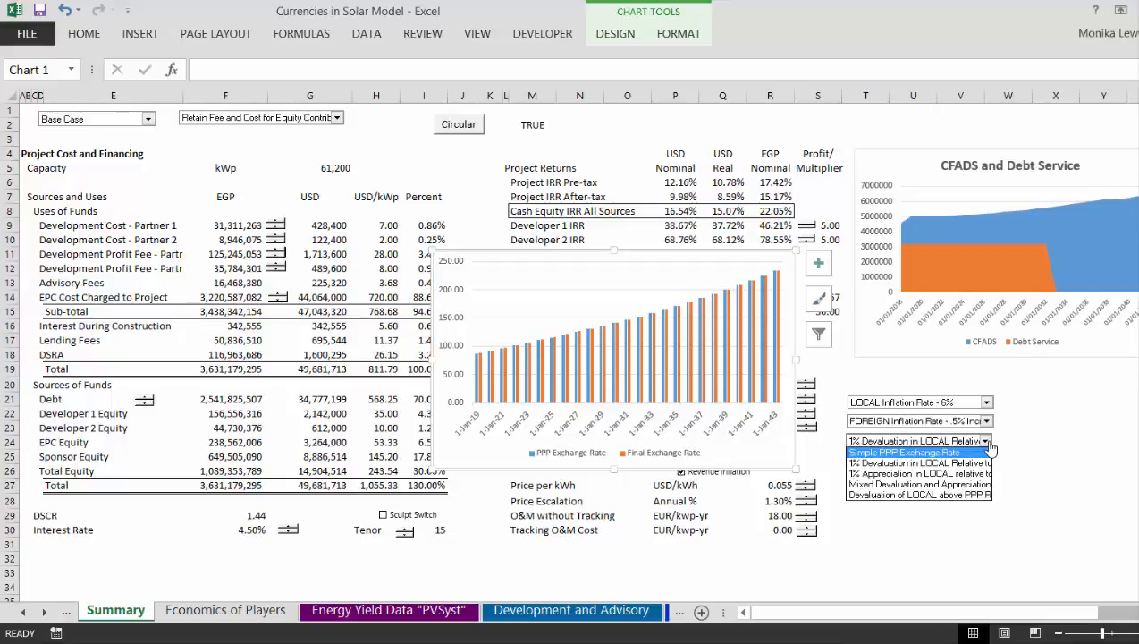
key(Return)
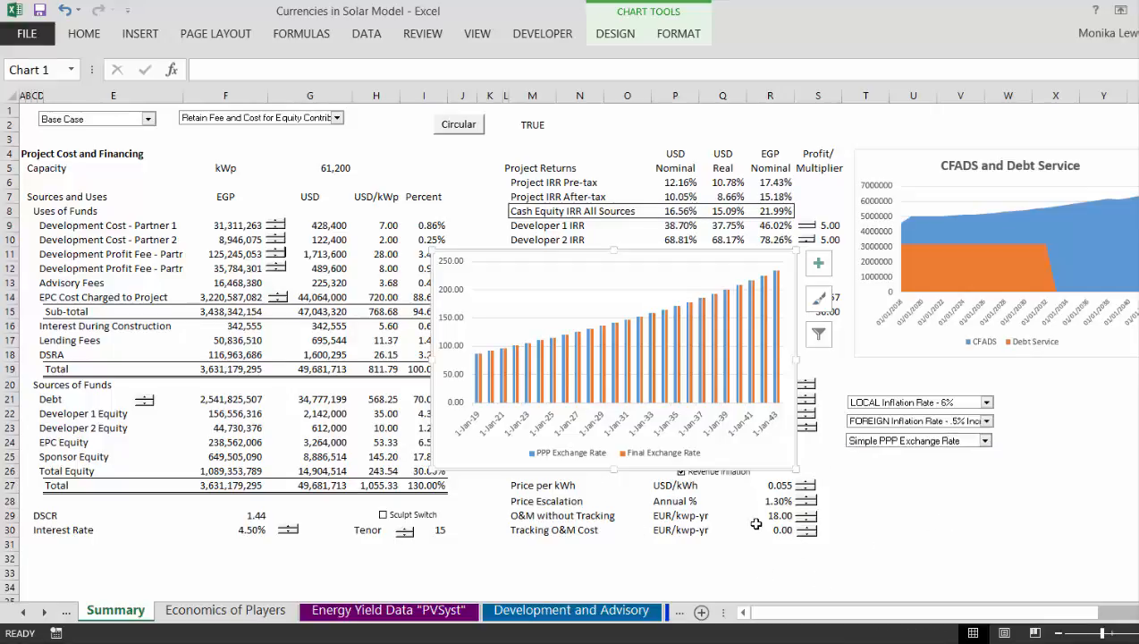
Step: Set the font size of the exchange rate chart's date axis labels to 5
click(567, 432)
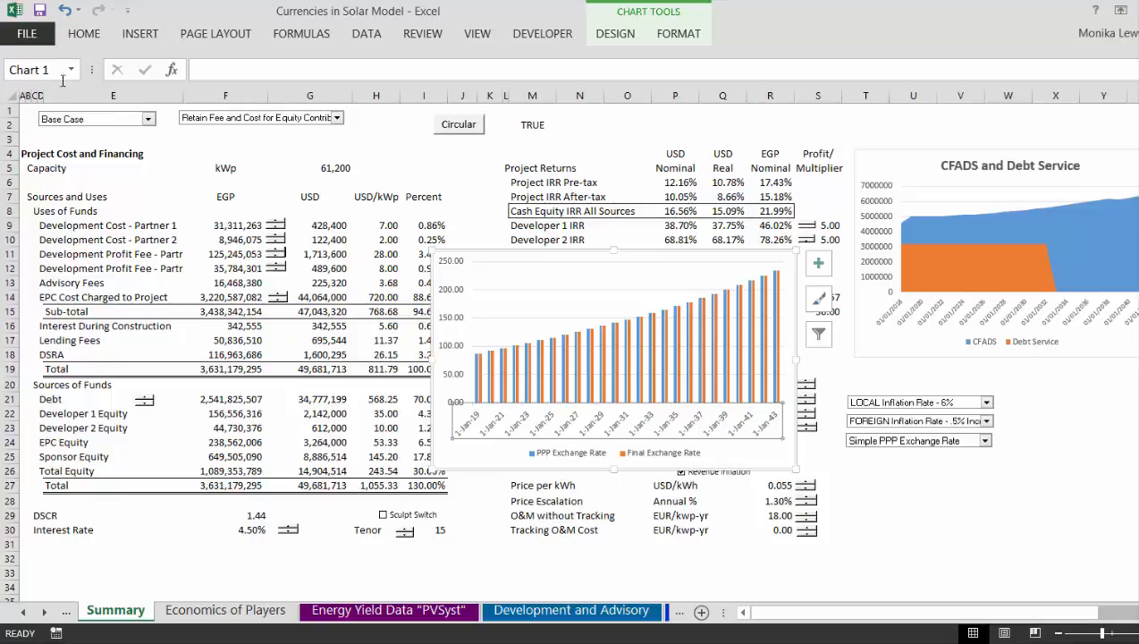
click(87, 36)
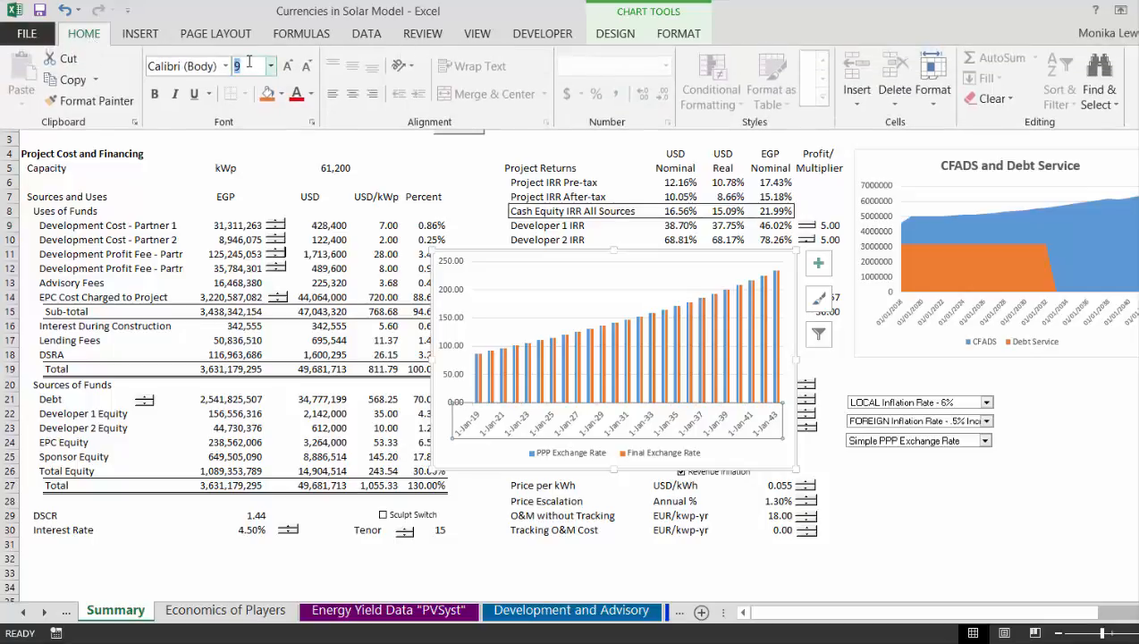
key(Return)
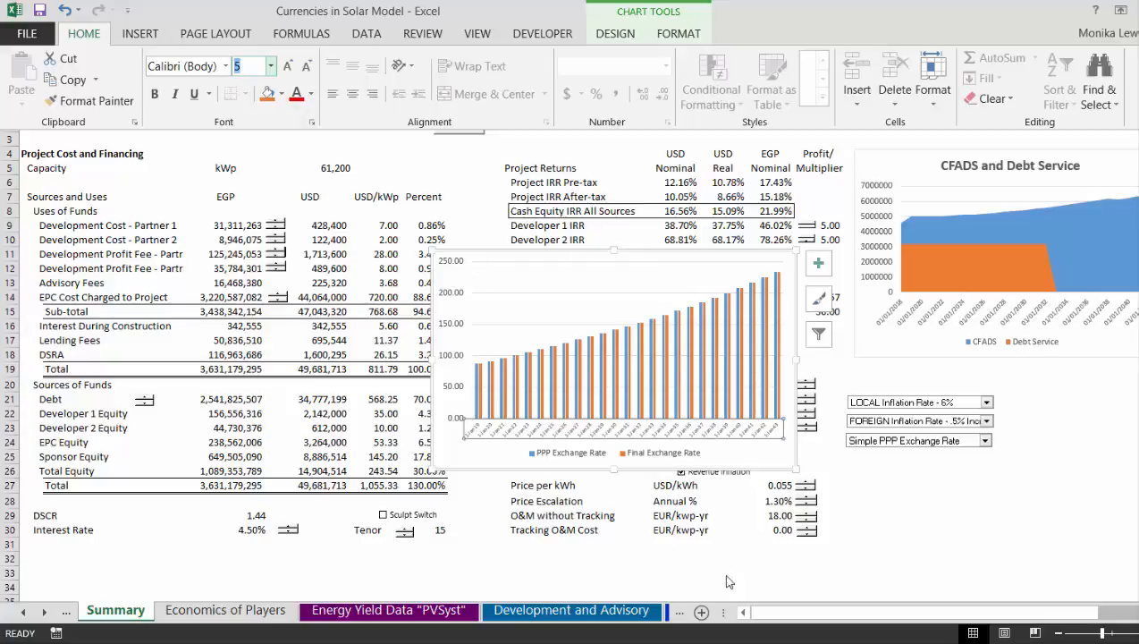
key(Escape)
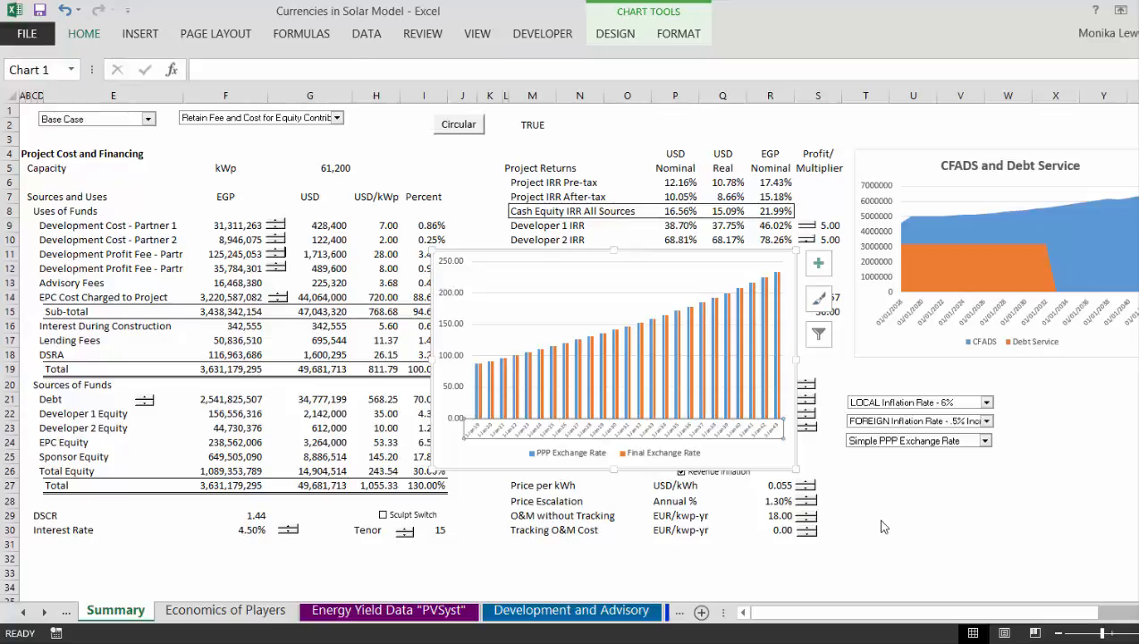
Step: On the Financial Model sheet, collapse the grouped phase and event rows between Year and Life Period
click(881, 520)
key(ctrl+Page_Down)
key(ctrl+Page_Down)
key(ctrl+Page_Down)
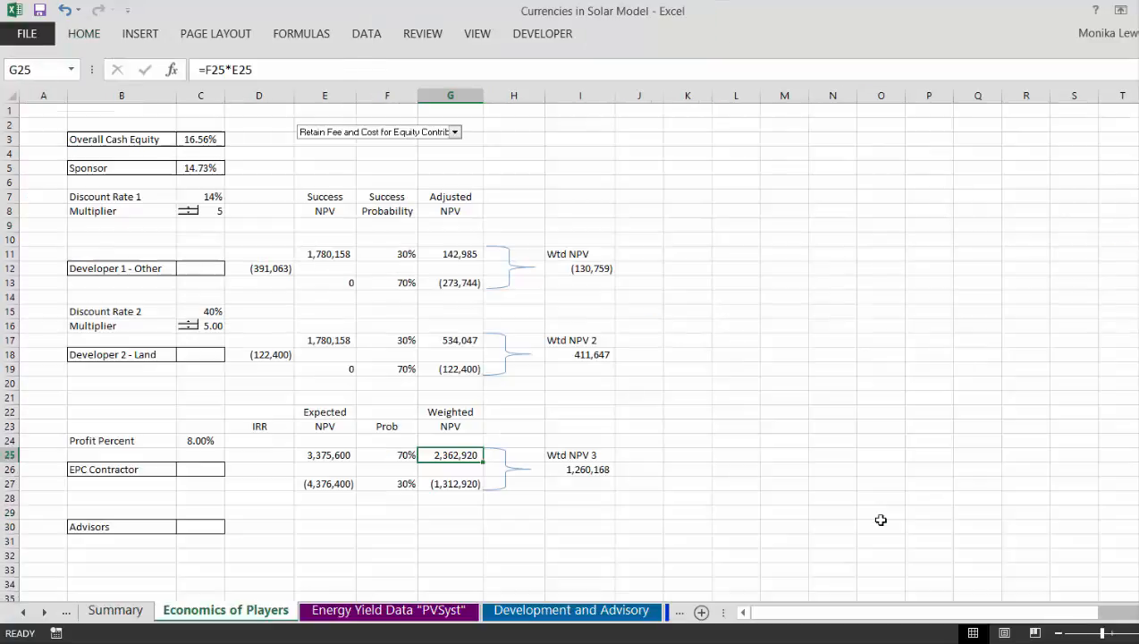
key(ctrl+Page_Down)
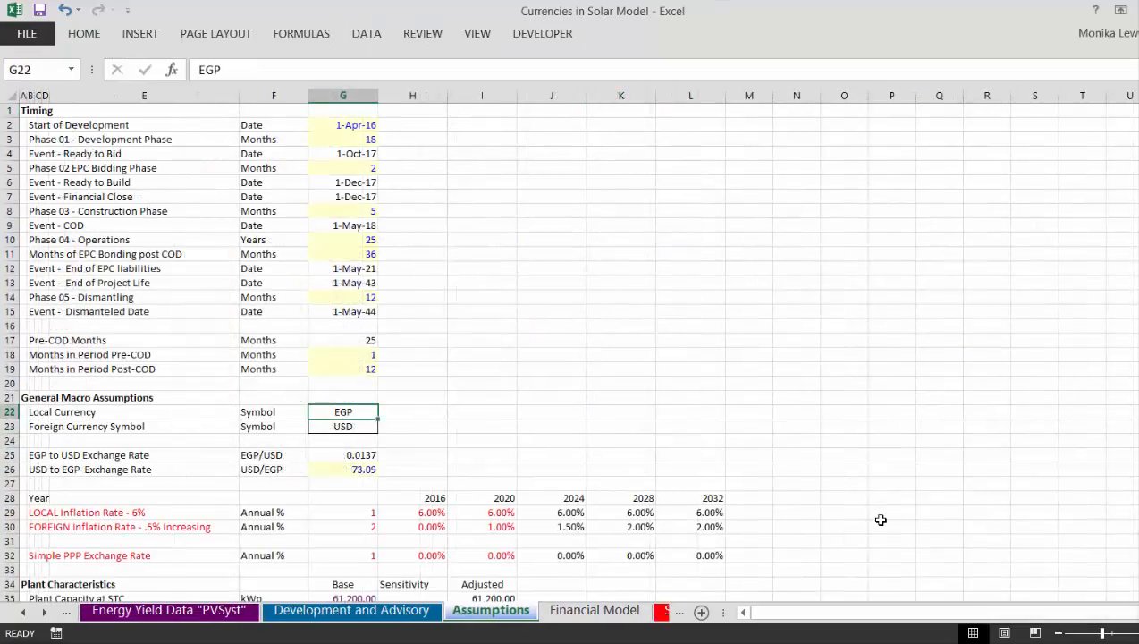
key(ctrl+Page_Down)
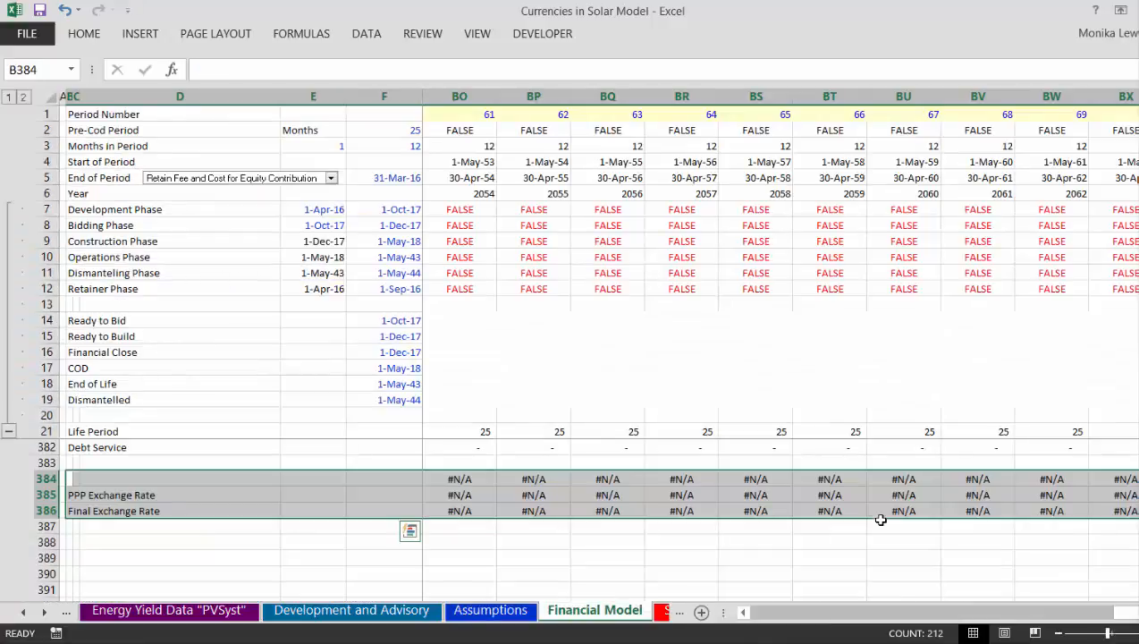
key(Left)
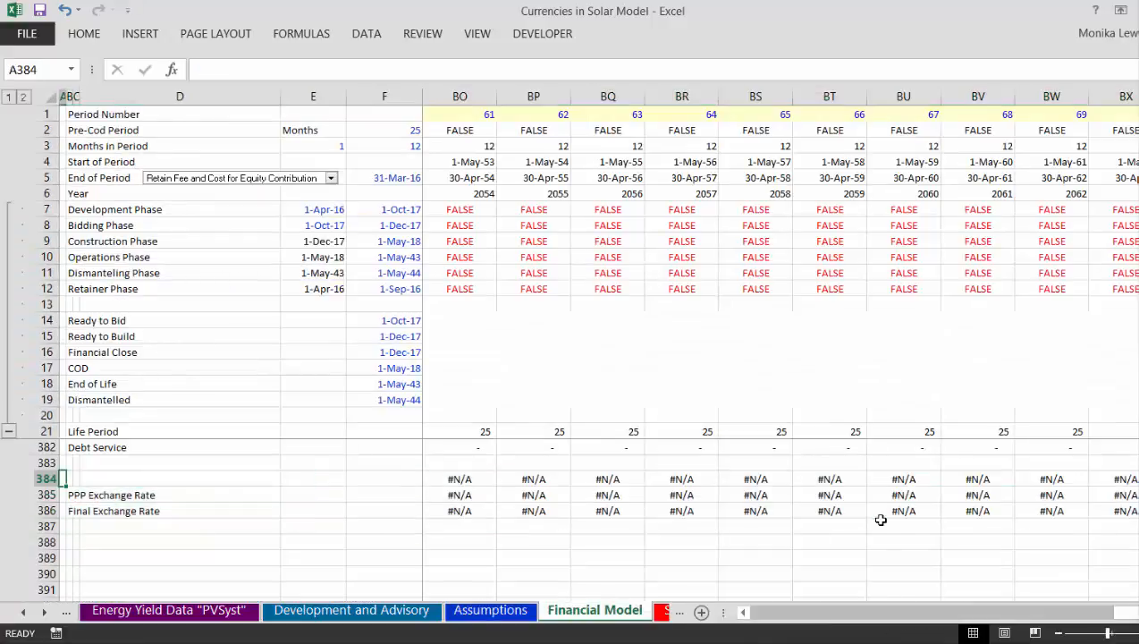
key(Up)
key(Up)
key(Up)
key(Up)
key(Up)
key(Up)
key(Up)
key(Up)
key(Up)
key(Up)
key(Up)
key(Up)
key(Up)
key(Up)
key(Up)
key(Up)
key(Up)
key(Up)
key(Up)
key(Up)
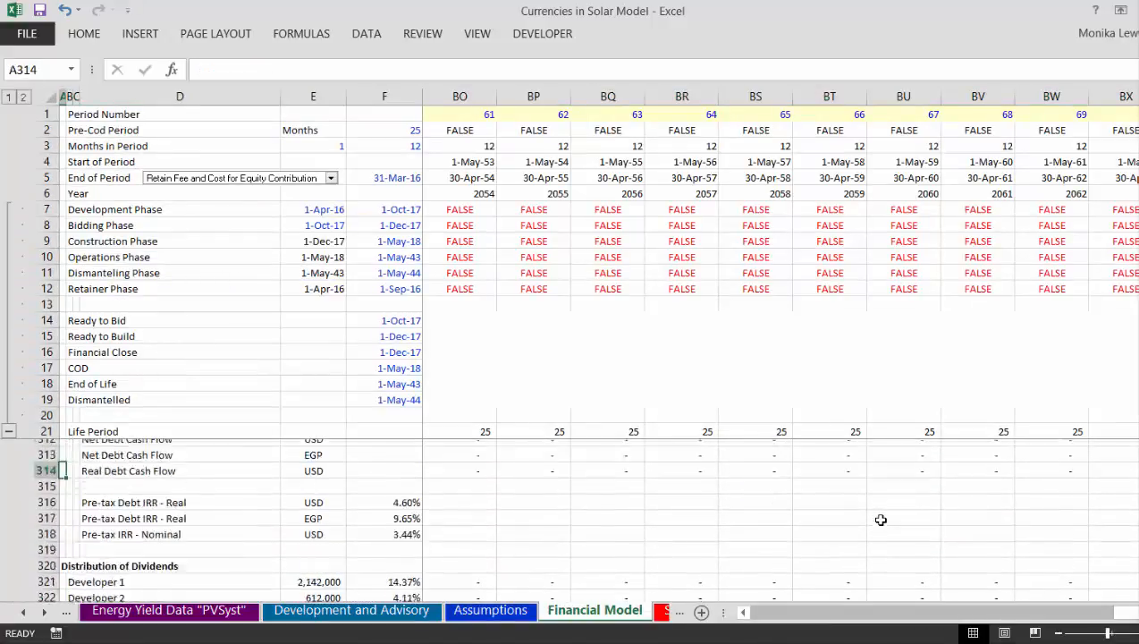
key(Up)
key(Up)
key(Up)
key(Up)
key(Up)
key(Up)
key(Up)
key(Up)
key(Up)
key(Up)
key(Up)
key(Up)
key(Up)
key(Up)
key(Up)
key(Up)
key(Up)
key(Up)
key(Up)
key(Up)
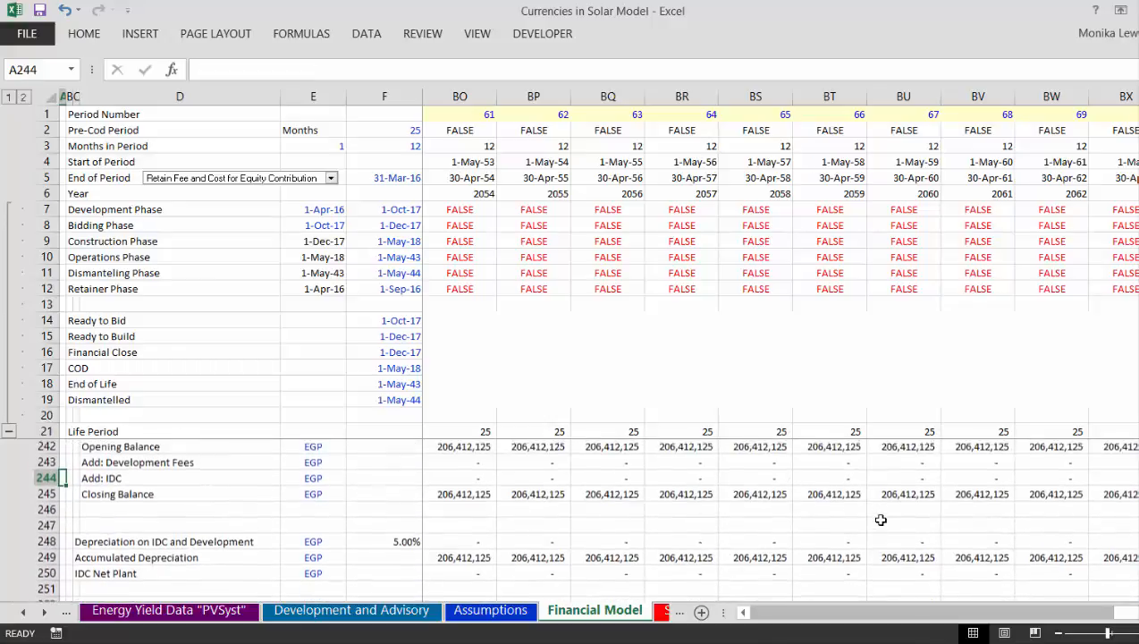
key(Up)
key(Up)
key(Up)
key(Up)
key(Up)
key(Up)
key(Up)
key(Up)
key(Up)
key(Up)
key(Up)
key(Up)
key(Up)
key(Up)
key(Up)
key(Up)
key(Up)
key(Up)
key(Up)
key(Up)
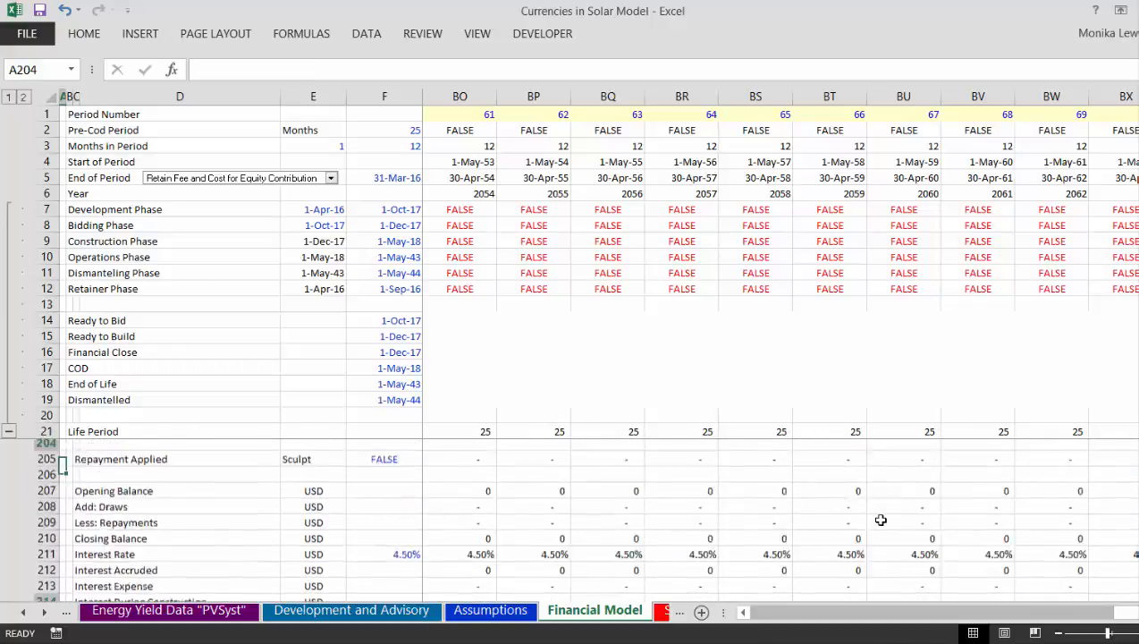
scroll(474, 565, up, 1)
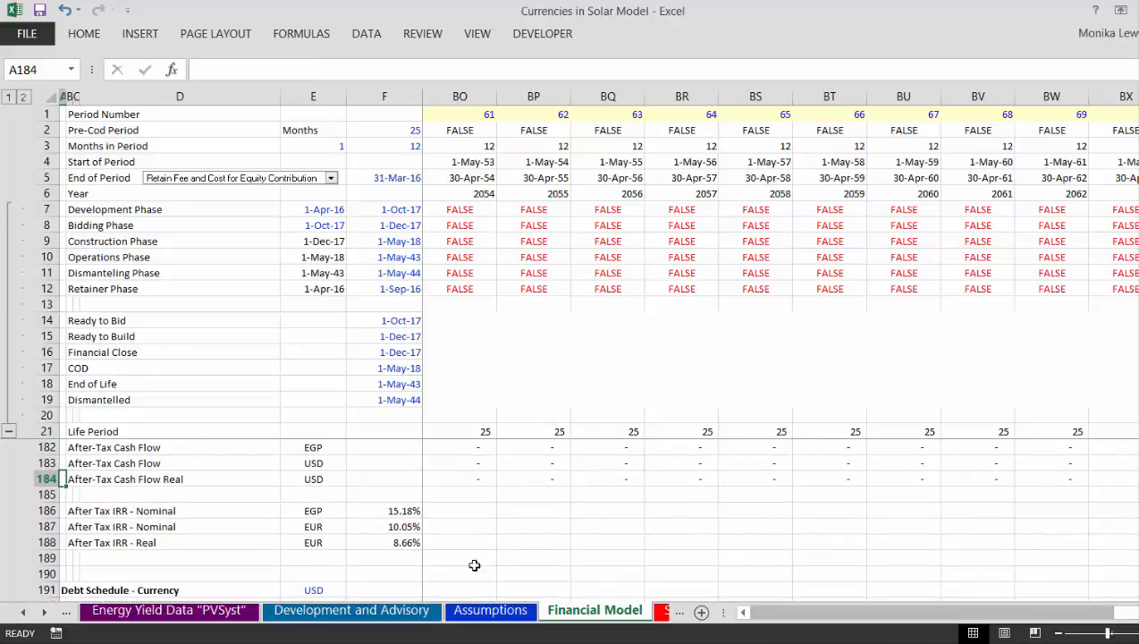
click(9, 432)
click(10, 432)
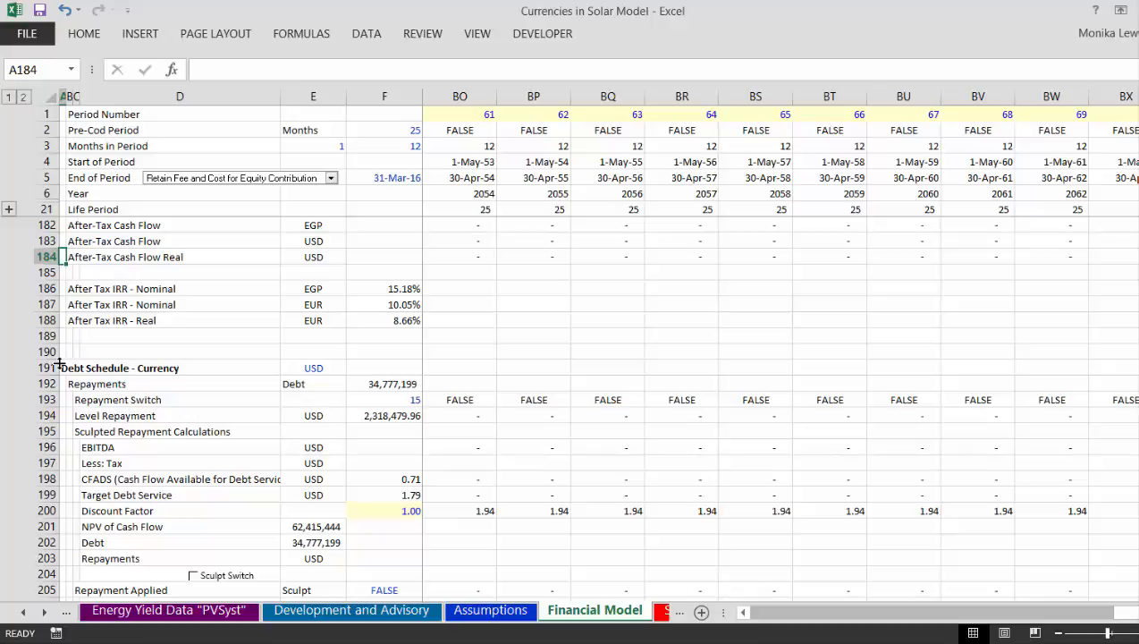
Step: Examine the Added Devaluation of Local formula in row 28 of the Financial Model sheet for the first periods
key(Page_Up)
key(Page_Up)
key(Page_Up)
key(Page_Down)
key(Page_Down)
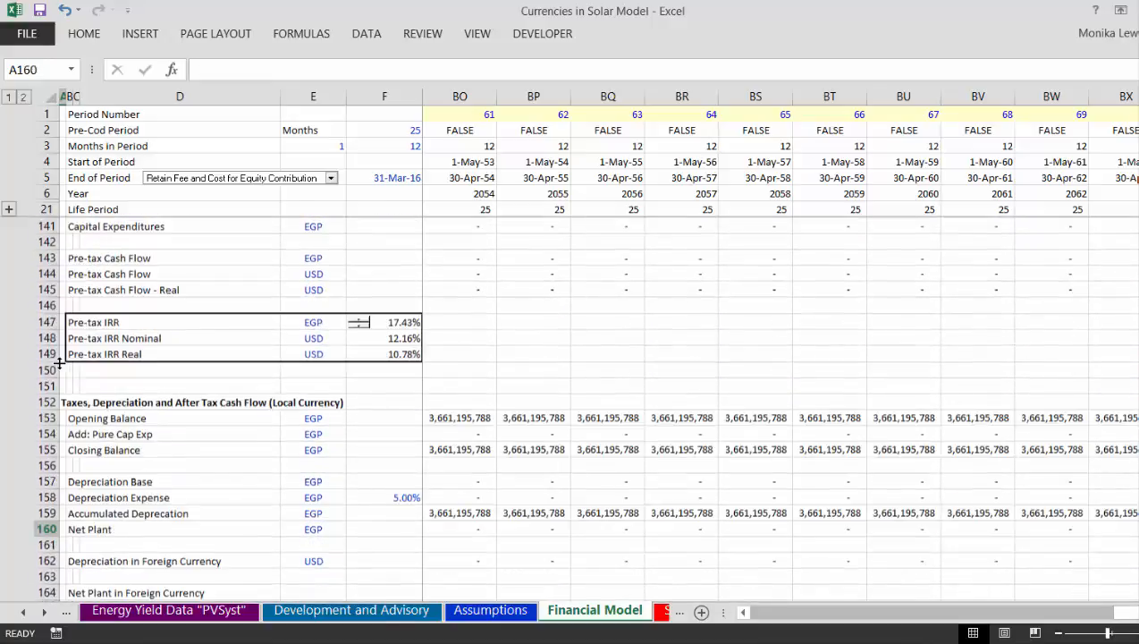
scroll(59, 362, down, 6)
key(Page_Up)
key(Page_Up)
key(Page_Up)
key(Page_Up)
key(Page_Up)
key(Page_Up)
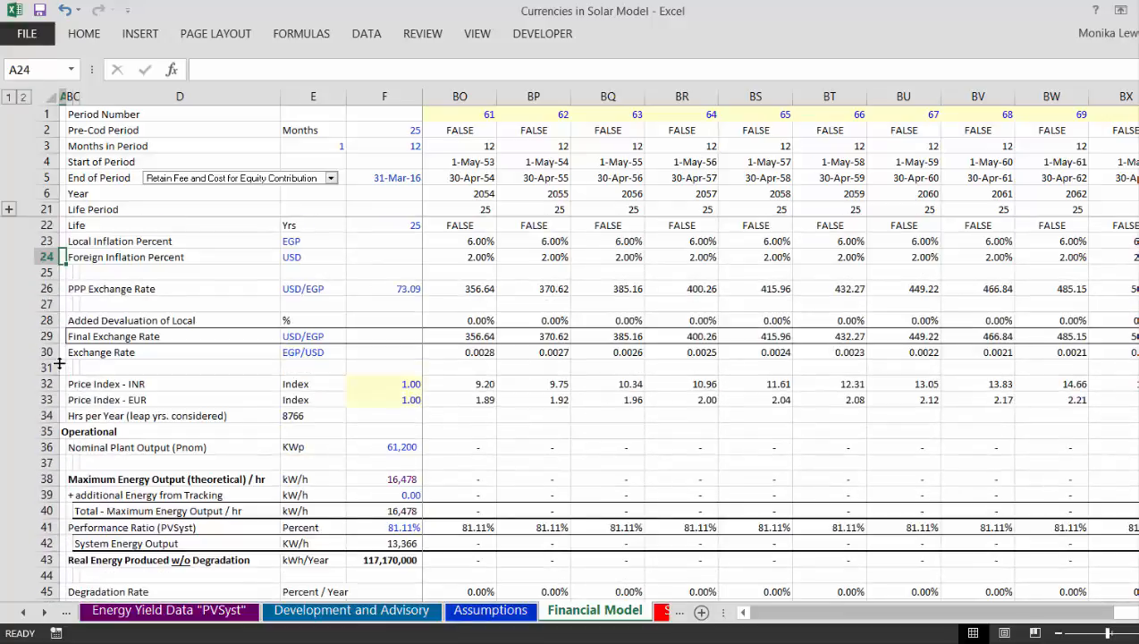
key(Right)
key(Right)
key(Right)
key(Right)
key(Right)
key(Down)
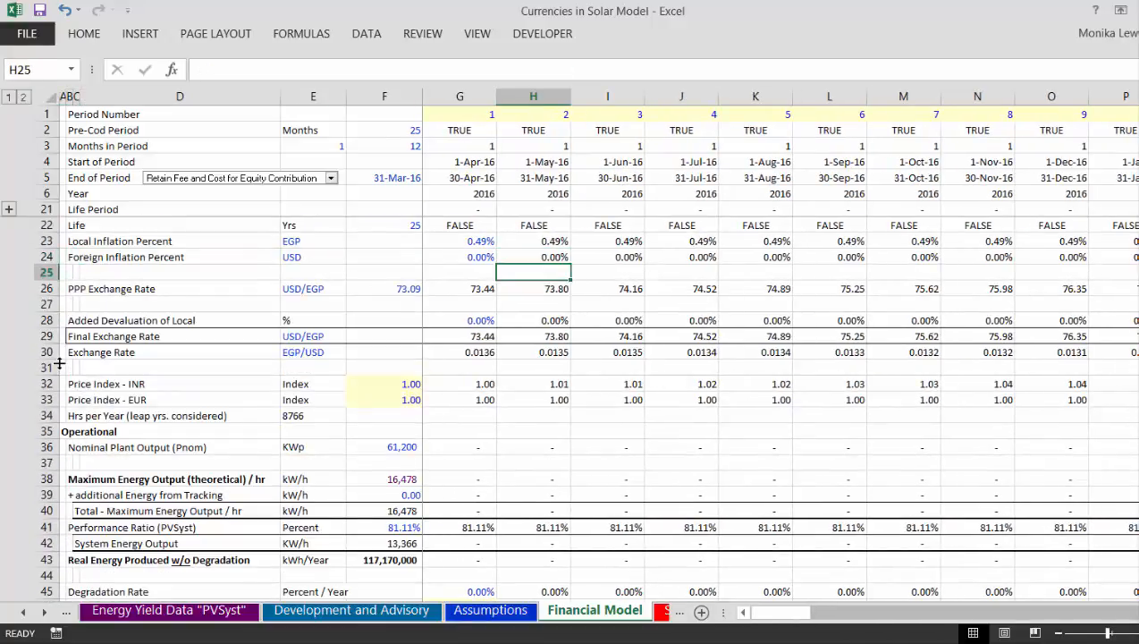
key(Down)
key(Down)
key(Down)
key(Down)
key(Up)
key(Left)
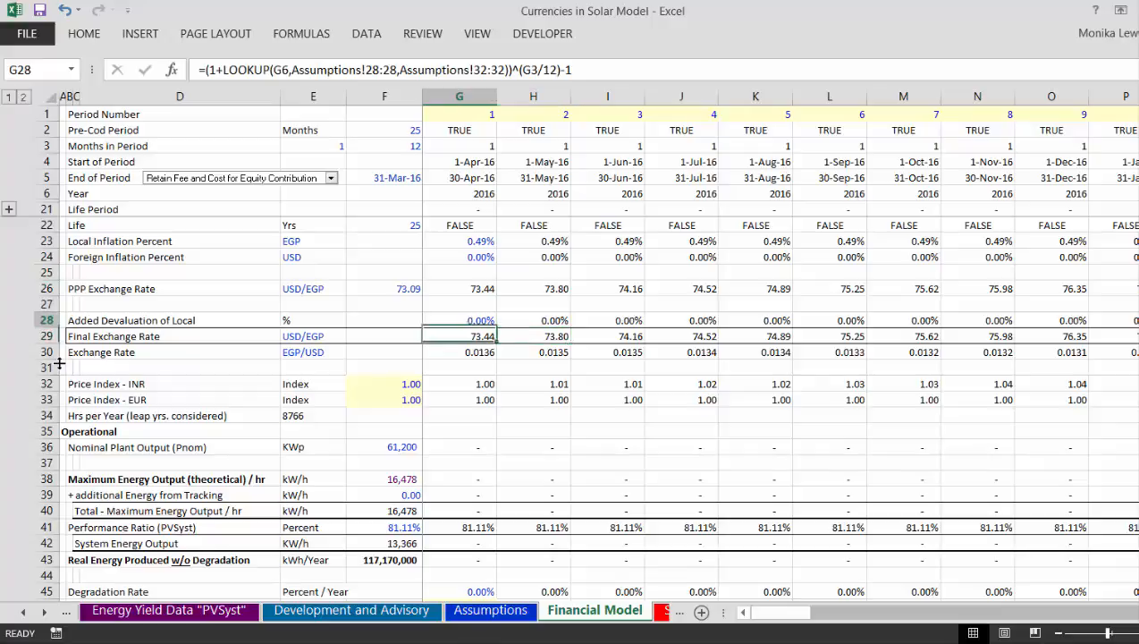
key(Right)
key(Right)
key(Left)
key(Left)
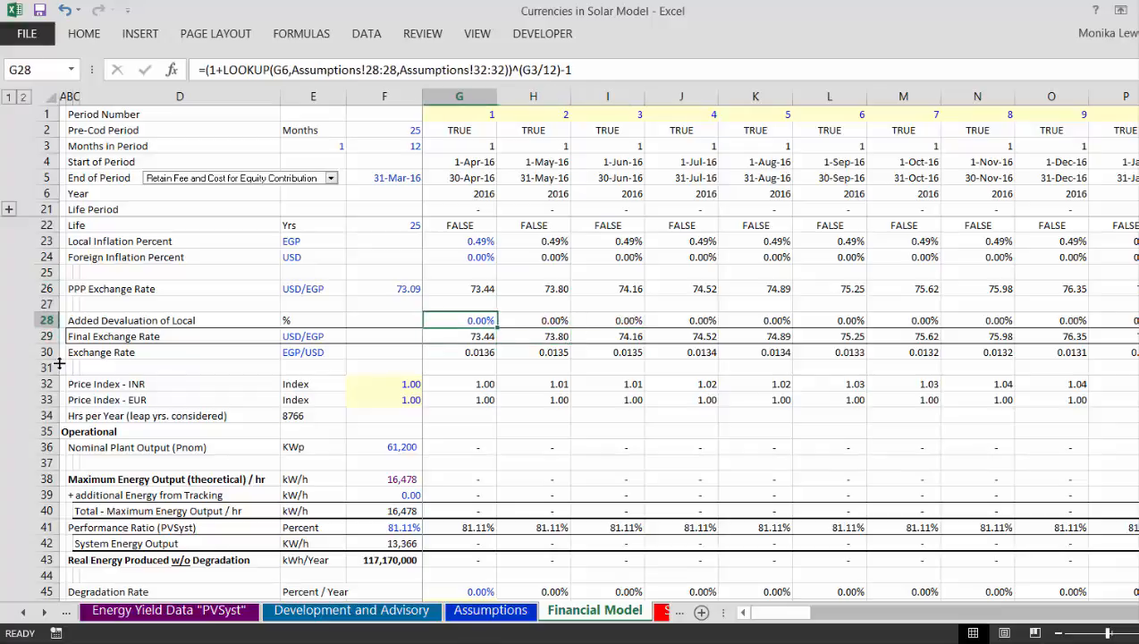
key(Right)
key(Left)
Step: On the Sensitivity Factors sheet, set the exchange rate scenario to 1% Devaluation in LOCAL Relative to PPP
key(ctrl+Page_Down)
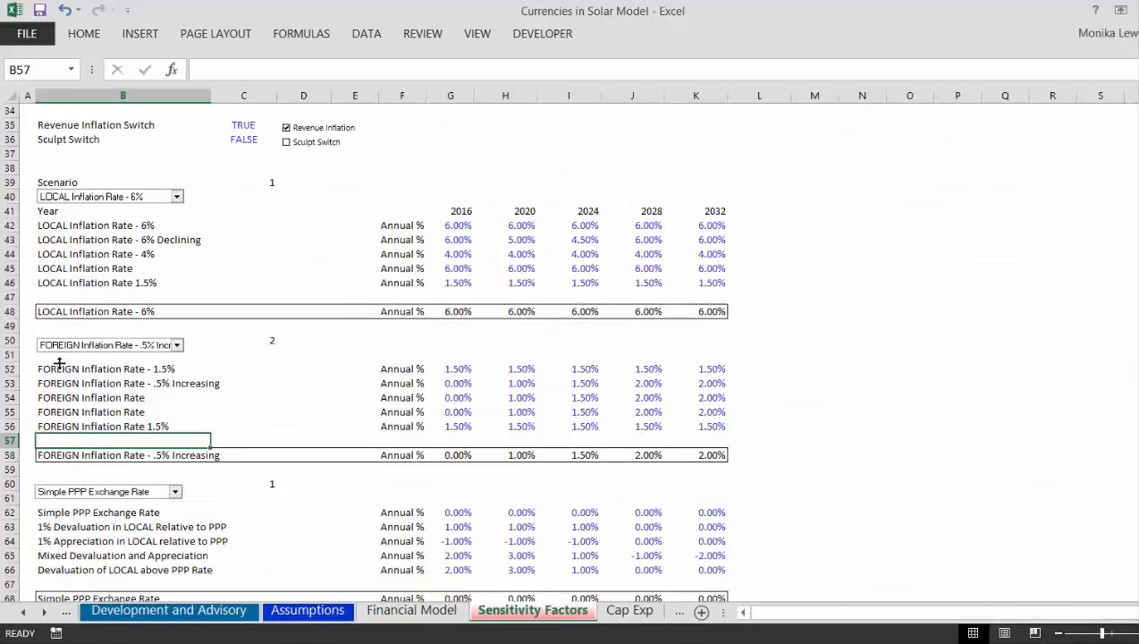
key(ctrl+Page_Down)
key(ctrl+Page_Up)
click(177, 493)
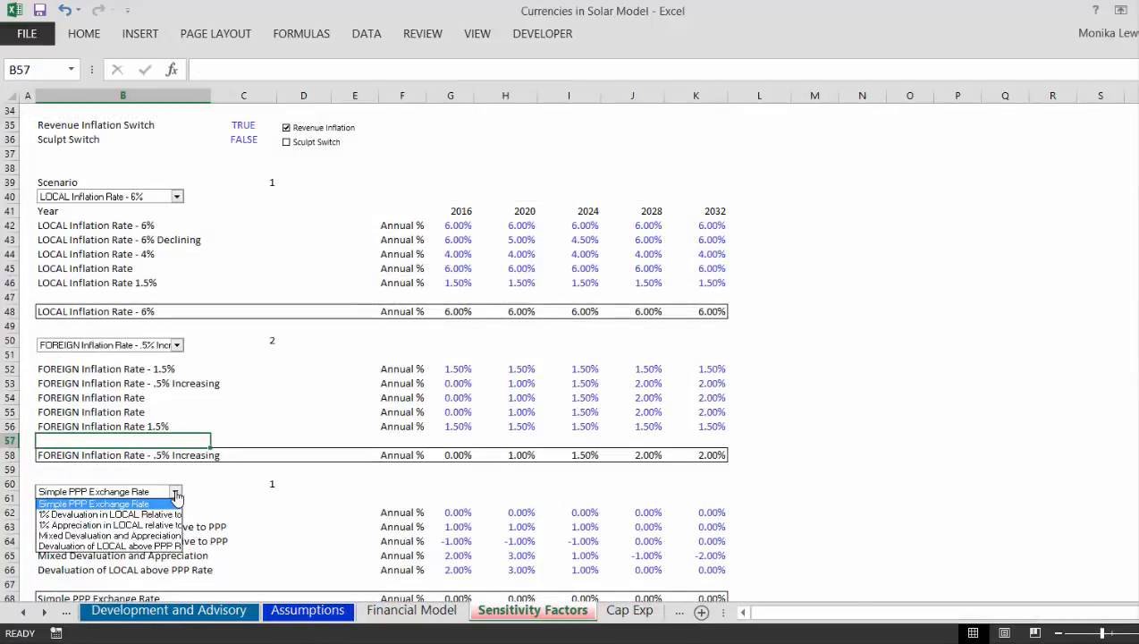
key(Down)
key(Return)
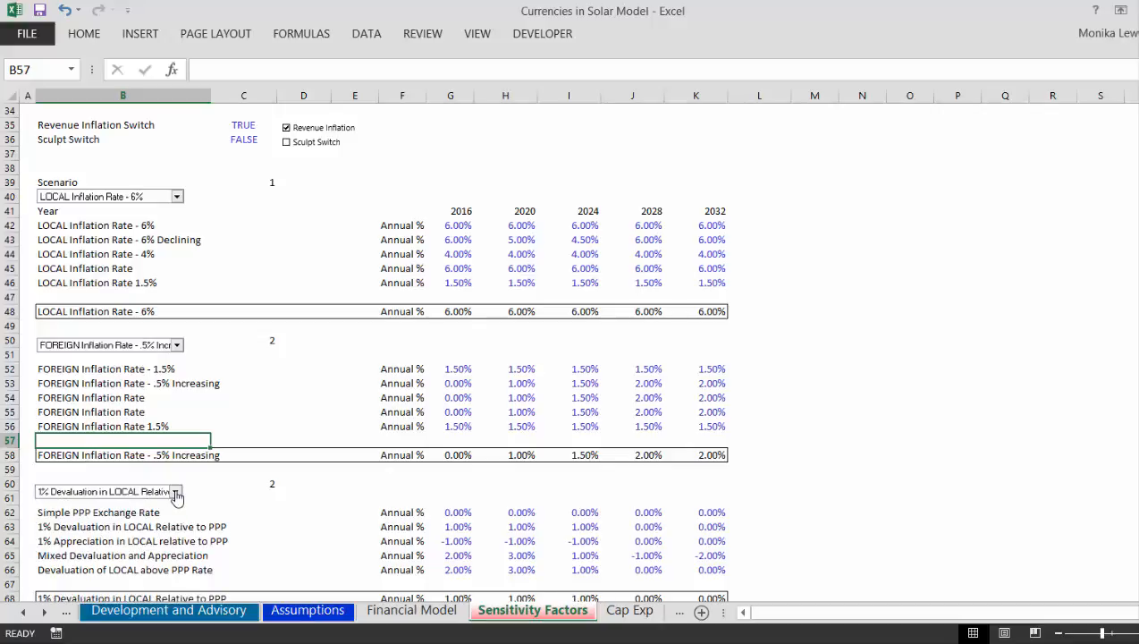
Step: Check the Added Devaluation of Local row on the Financial Model sheet from the monthly periods into the annual operating periods
key(ctrl+Page_Up)
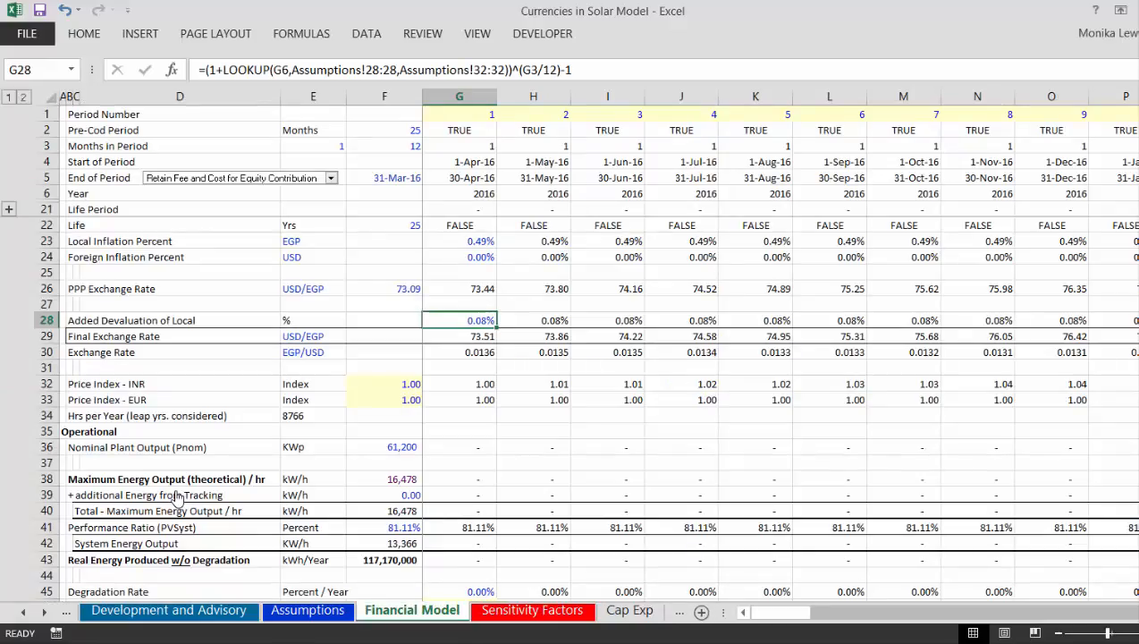
key(Right)
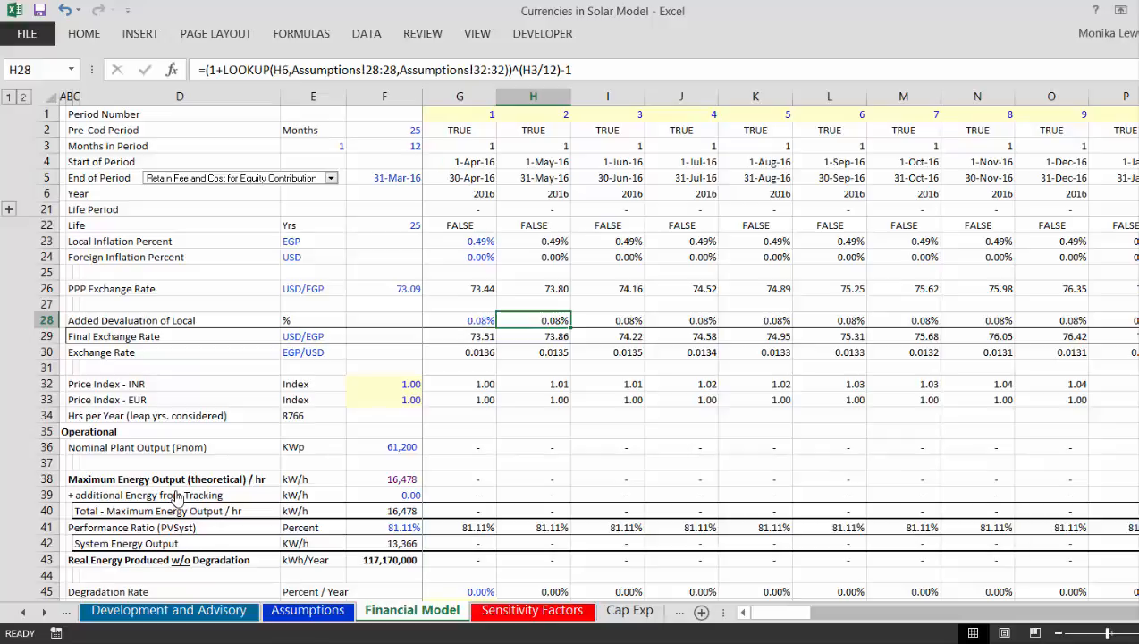
key(Left)
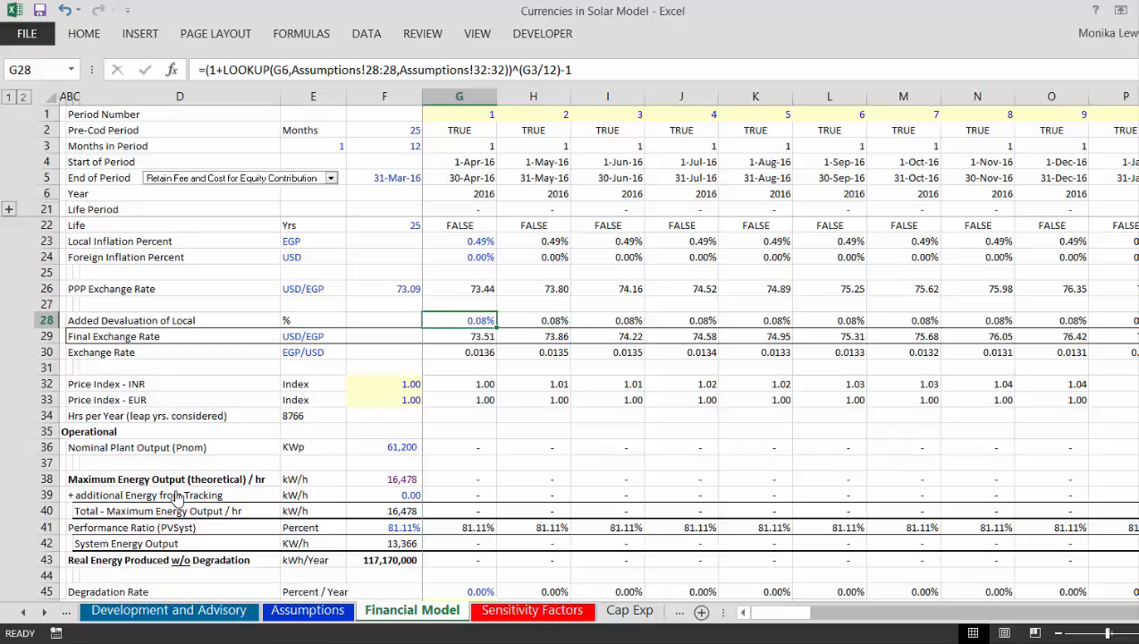
key(Right)
key(Right)
key(Right)
key(Right)
key(Right)
key(Right)
key(Right)
key(Right)
key(Right)
key(Right)
key(Right)
key(Right)
key(Right)
key(Right)
key(Right)
key(Right)
key(Right)
key(Right)
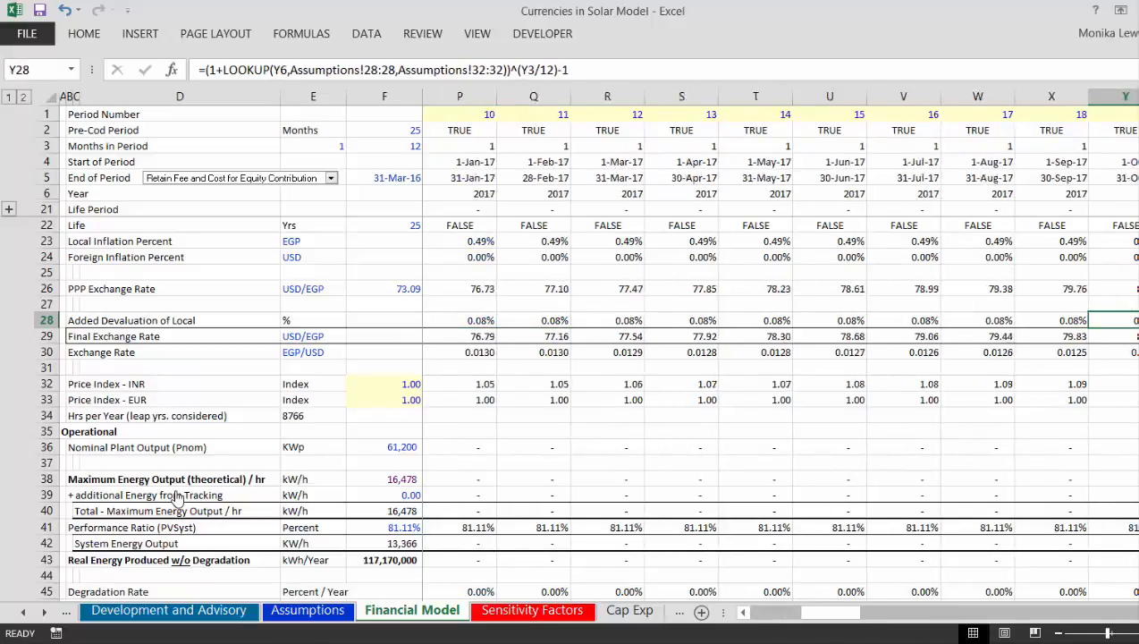
key(Right)
key(Right)
key(Right)
key(Right)
key(Right)
key(Right)
key(Right)
key(Right)
key(Right)
key(Right)
key(Right)
key(Right)
key(Right)
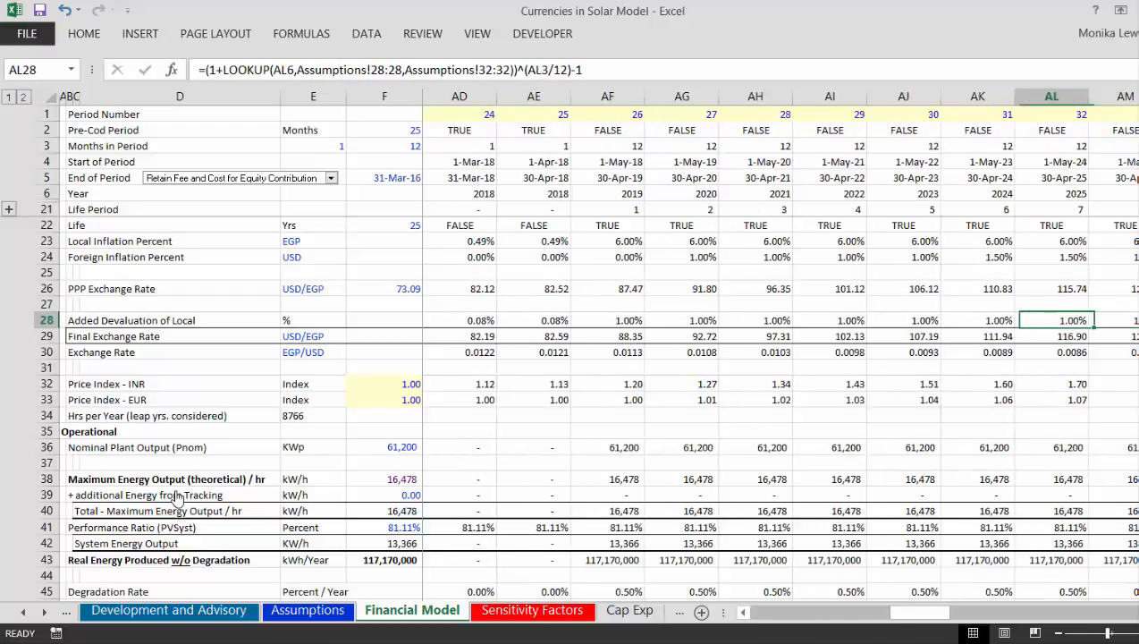
key(Left)
key(Left)
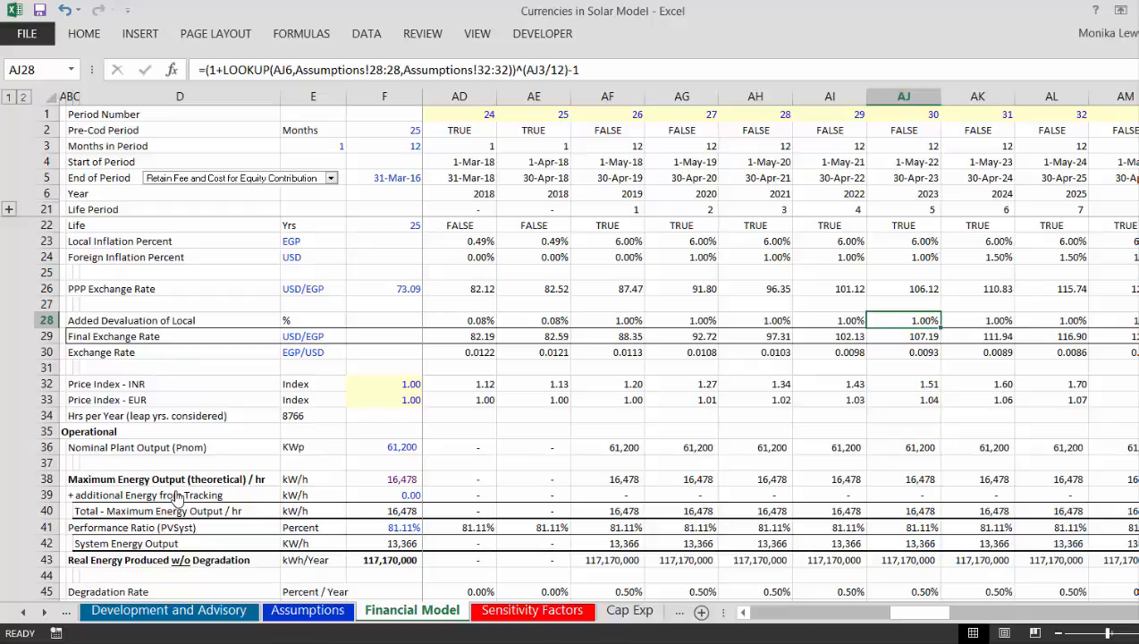
Step: Insert a blank row above the Final Exchange Rate row on the Financial Model sheet
key(Down)
key(Left)
key(Left)
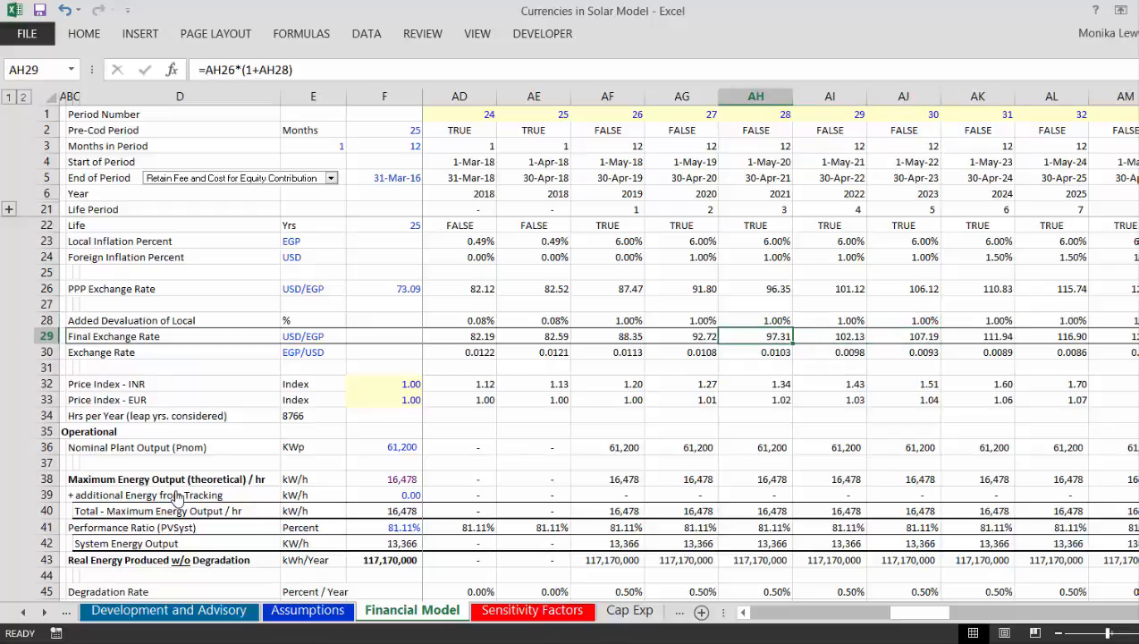
key(ctrl+Left)
key(Left)
key(Left)
key(Left)
key(Left)
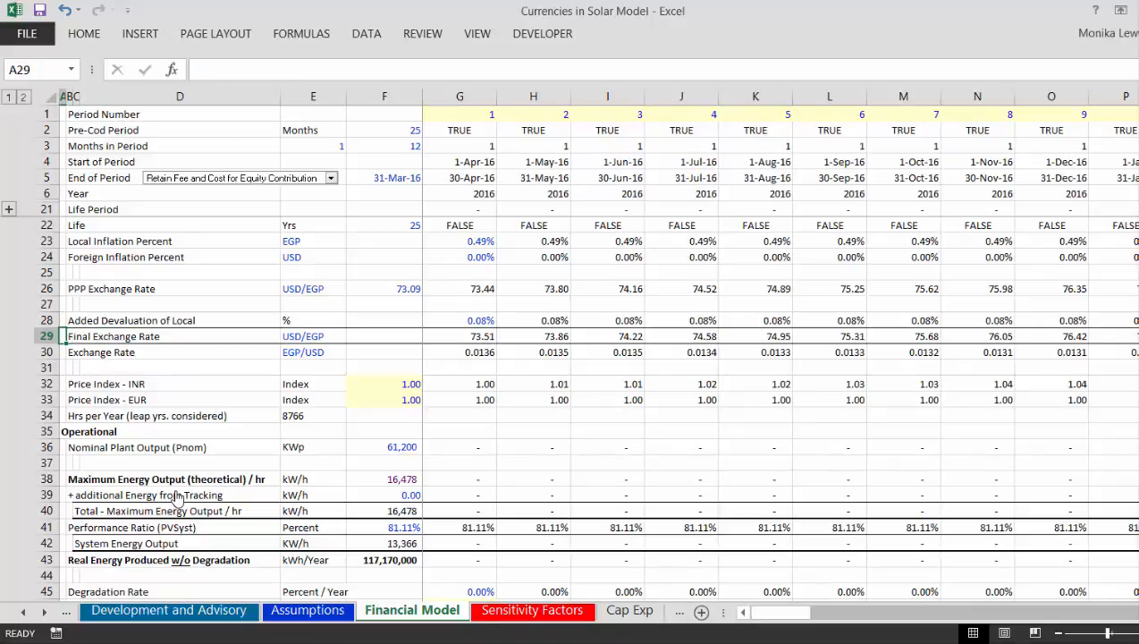
key(shift+space)
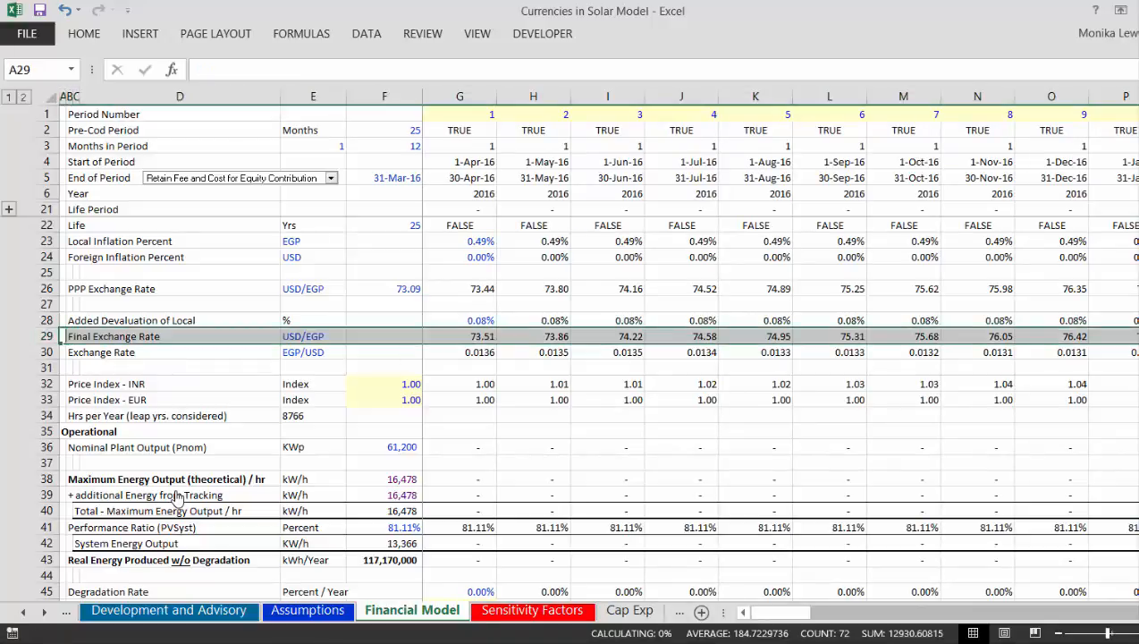
key(ctrl+shift+plus)
Step: Label the new row 29 as Added Devaluation Index in column B
key(Right)
key(Right)
key(Left)
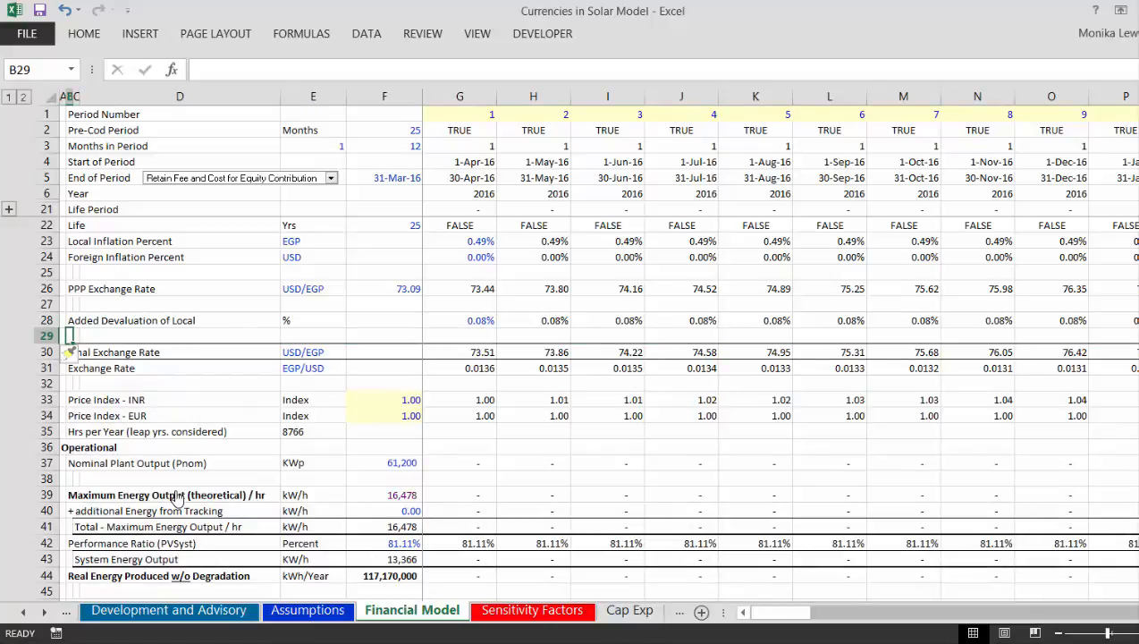
text(Added )
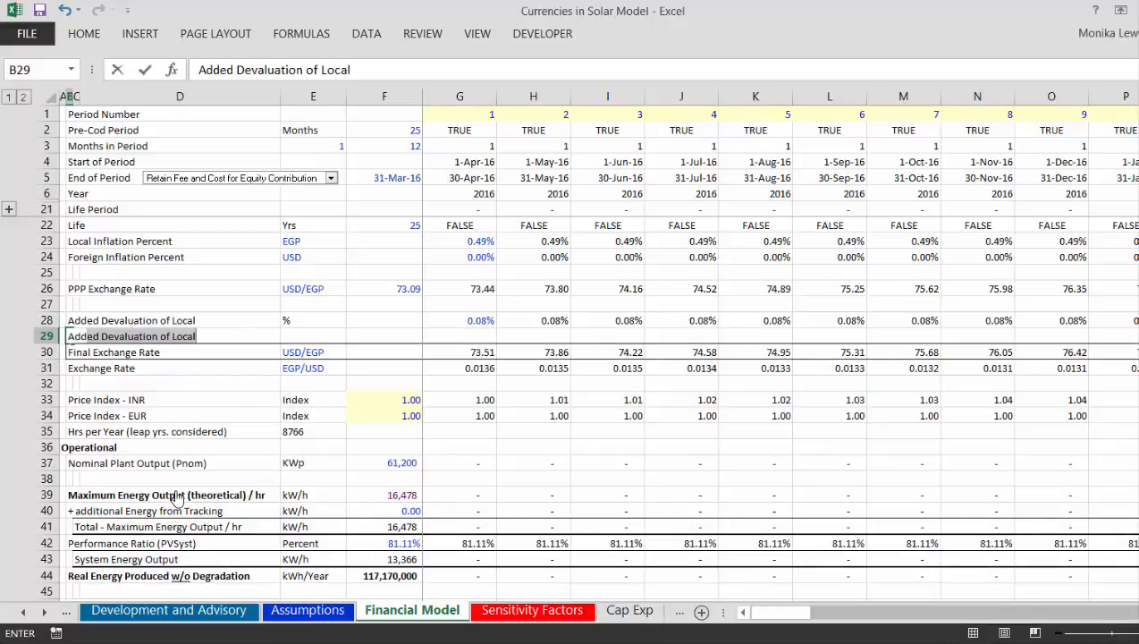
text(Devaluateion)
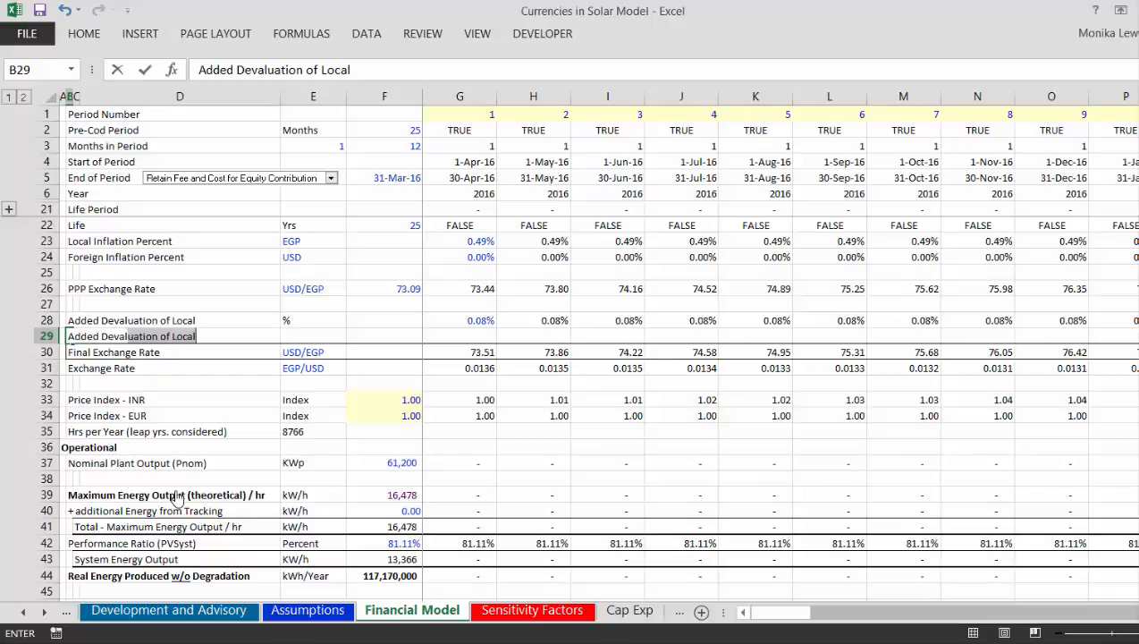
key(BackSpace)
key(BackSpace)
key(BackSpace)
key(BackSpace)
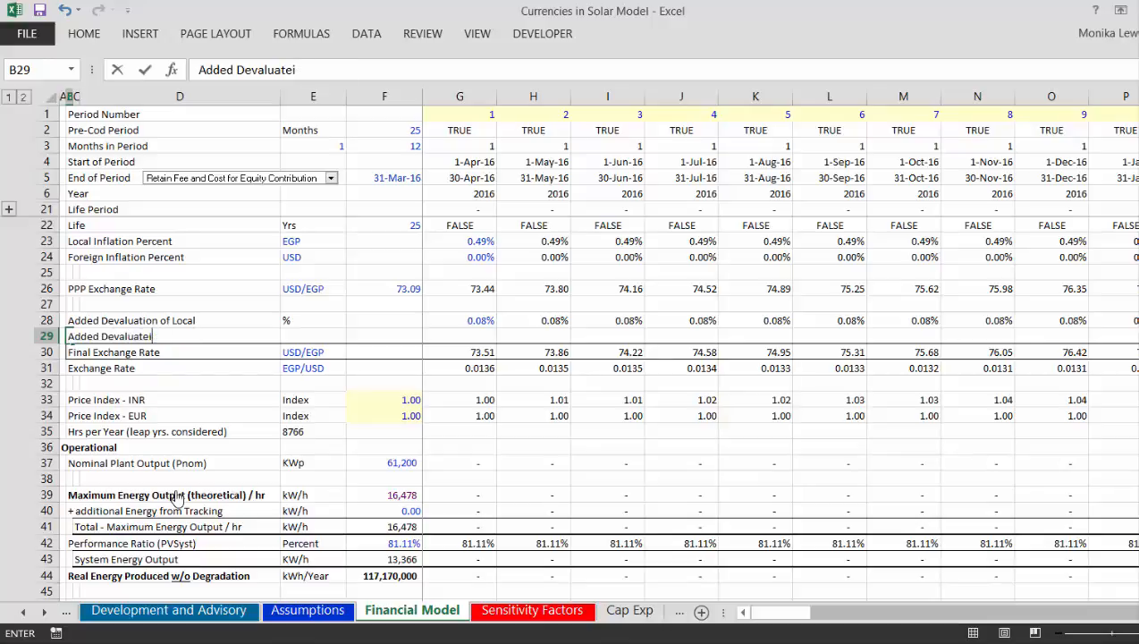
text(ion)
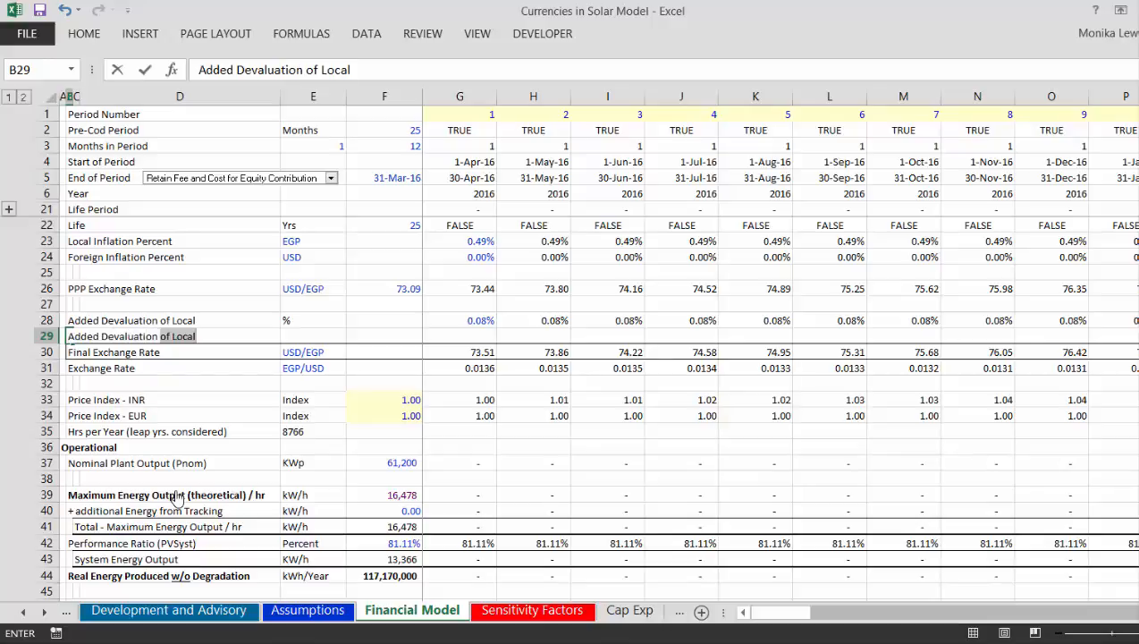
text( of )
text(L)
key(BackSpace)
key(BackSpace)
key(BackSpace)
key(BackSpace)
key(BackSpace)
key(BackSpace)
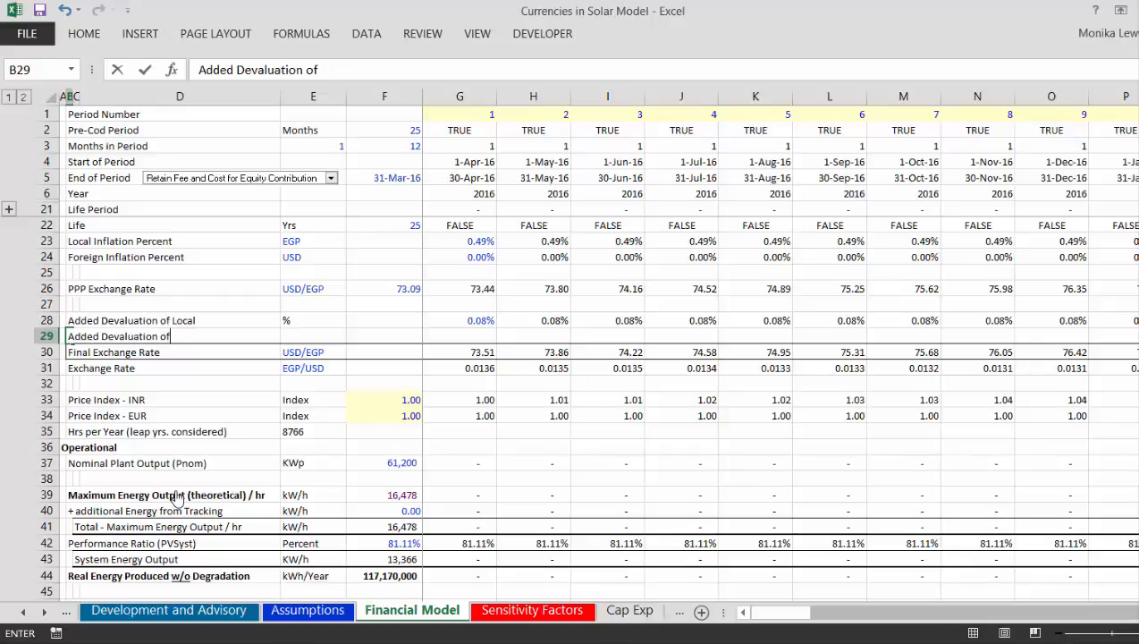
text(Index)
key(Return)
Step: Enter a starting value of 1 for the Added Devaluation Index in cell F29
key(Up)
key(Right)
key(Right)
key(Right)
key(Right)
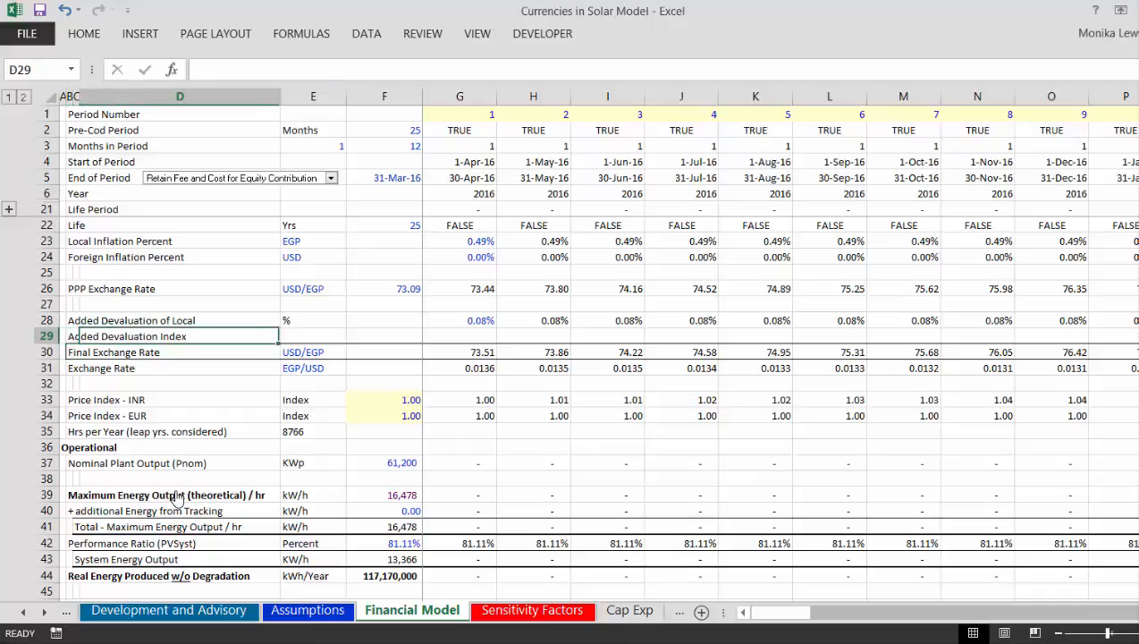
text(1)
key(Right)
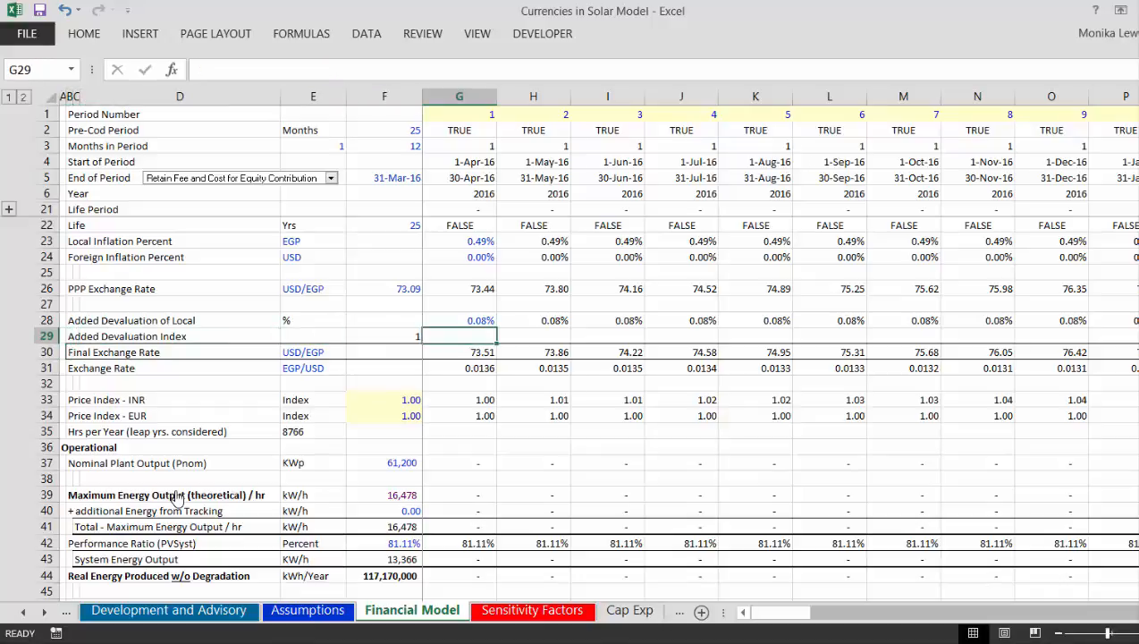
Step: Enter the formula =F29*(1+G28) in G29 to compound the index by each period's added devaluation
text(=)
key(Left)
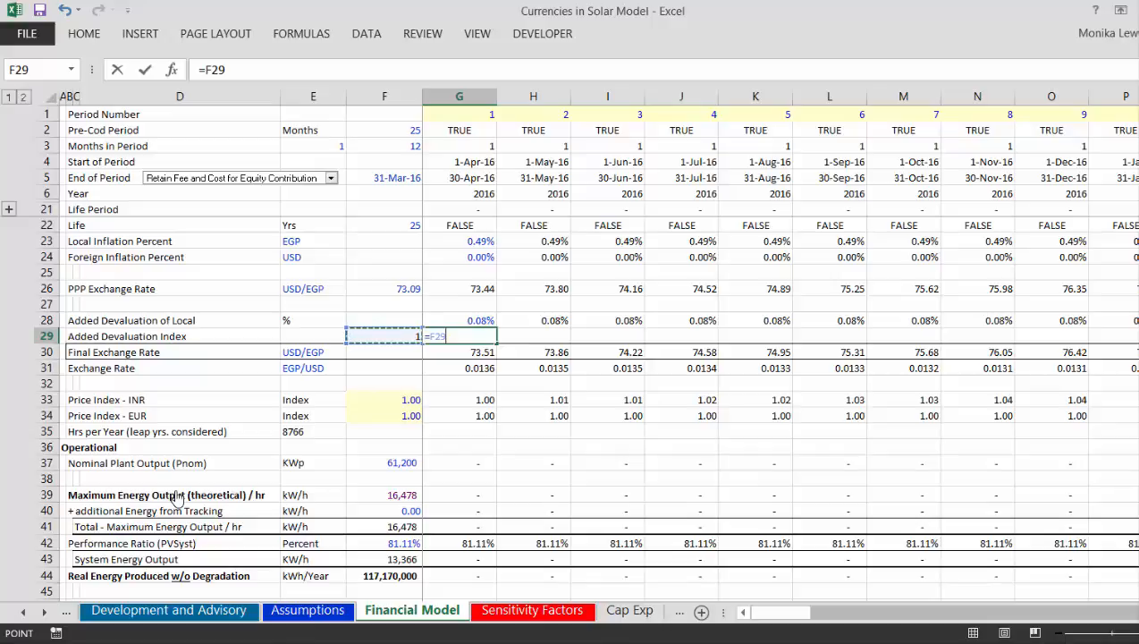
text(*(1+)
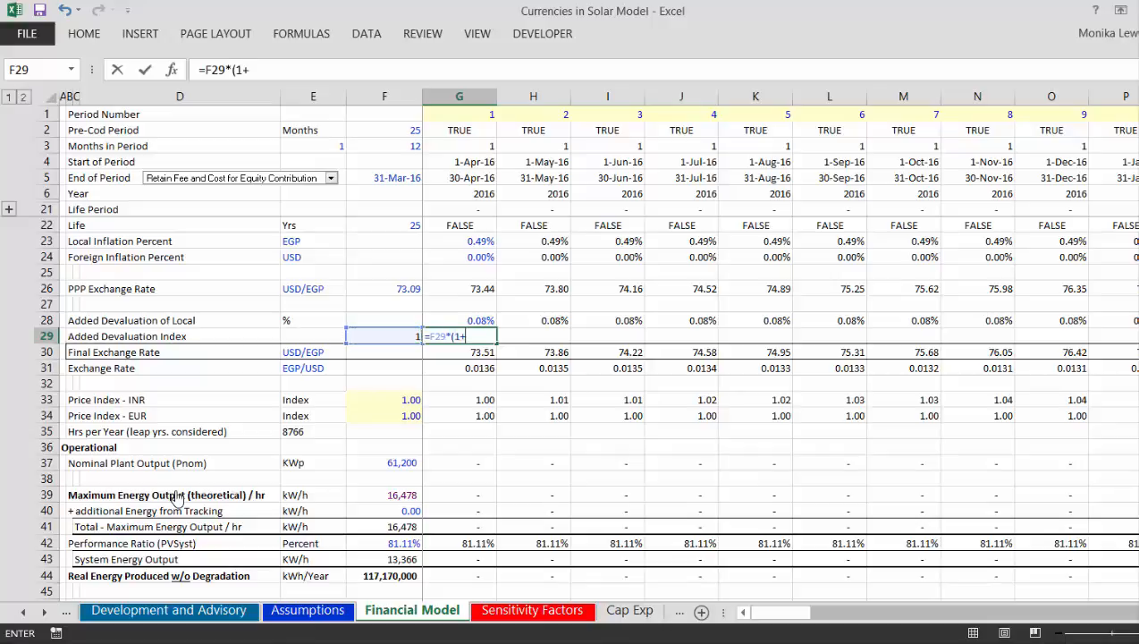
key(Up)
text())
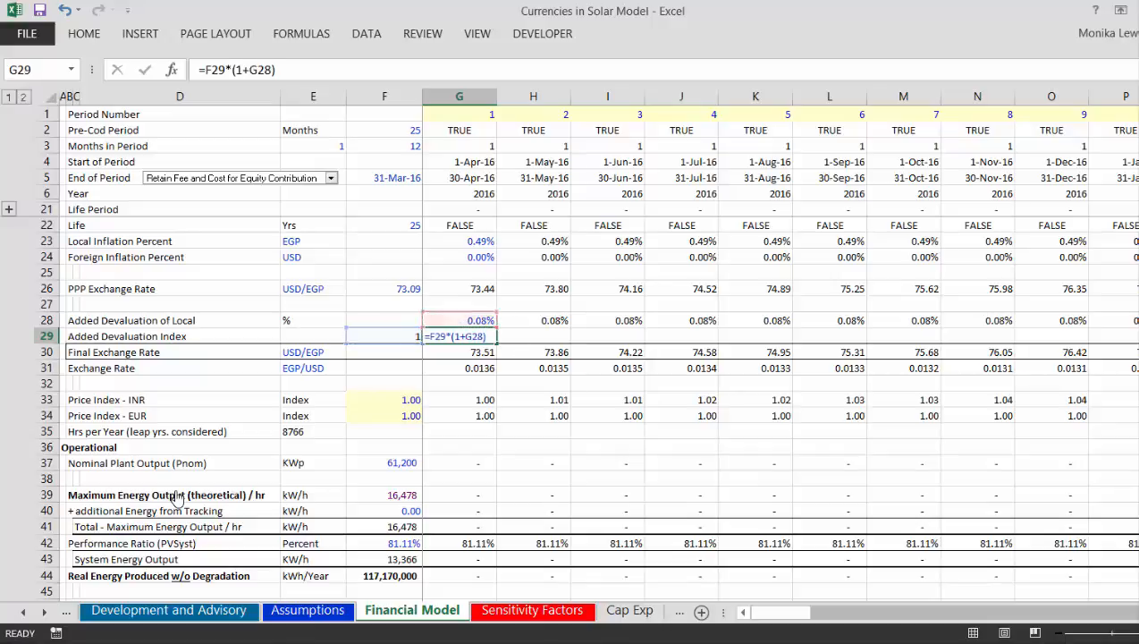
key(Return)
Step: Format G29 as a number with two decimals and copy its index formula across all remaining periods
key(Up)
key(ctrl+shift+1)
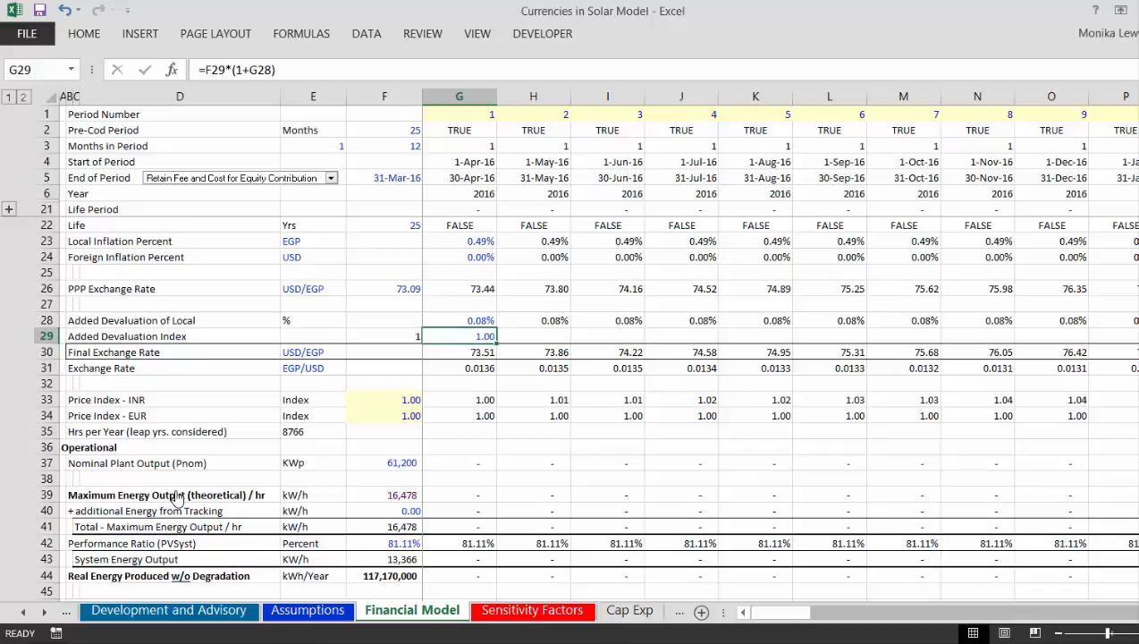
key(ctrl+shift+Right)
key(ctrl+r)
Step: Check the Added Devaluation Index row from the first monthly periods into the annual operating periods
key(Right)
key(Right)
key(Right)
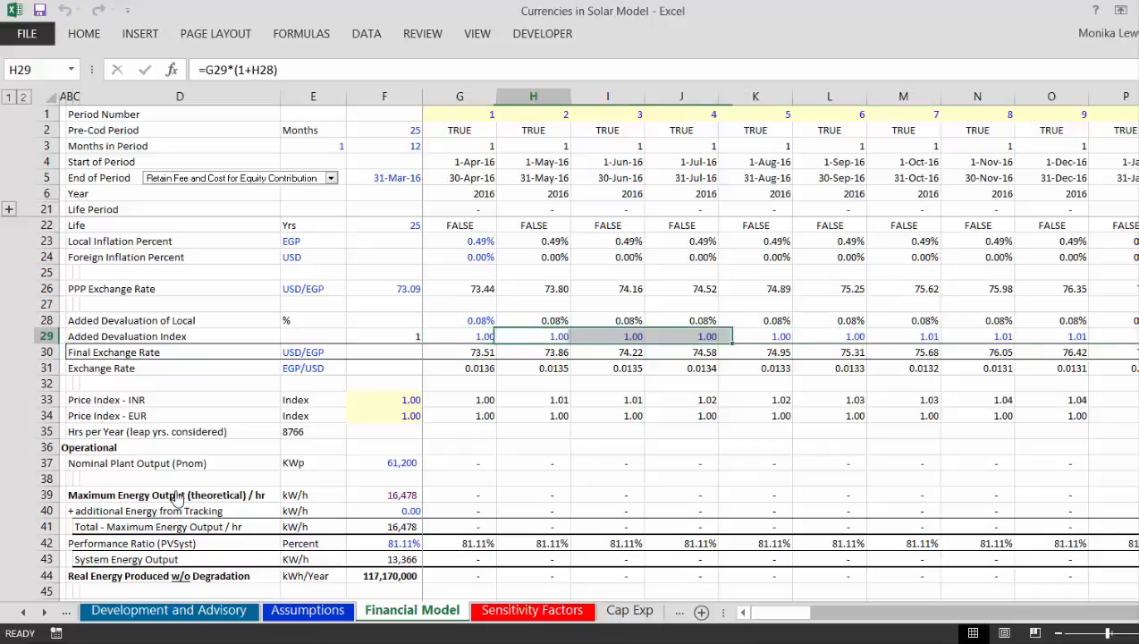
key(Right)
key(Right)
key(Right)
key(Right)
key(Right)
key(Right)
key(Right)
key(Right)
key(Right)
key(Right)
key(Right)
key(Right)
key(Right)
key(Right)
key(Right)
key(Right)
key(Right)
key(Right)
key(Right)
key(Right)
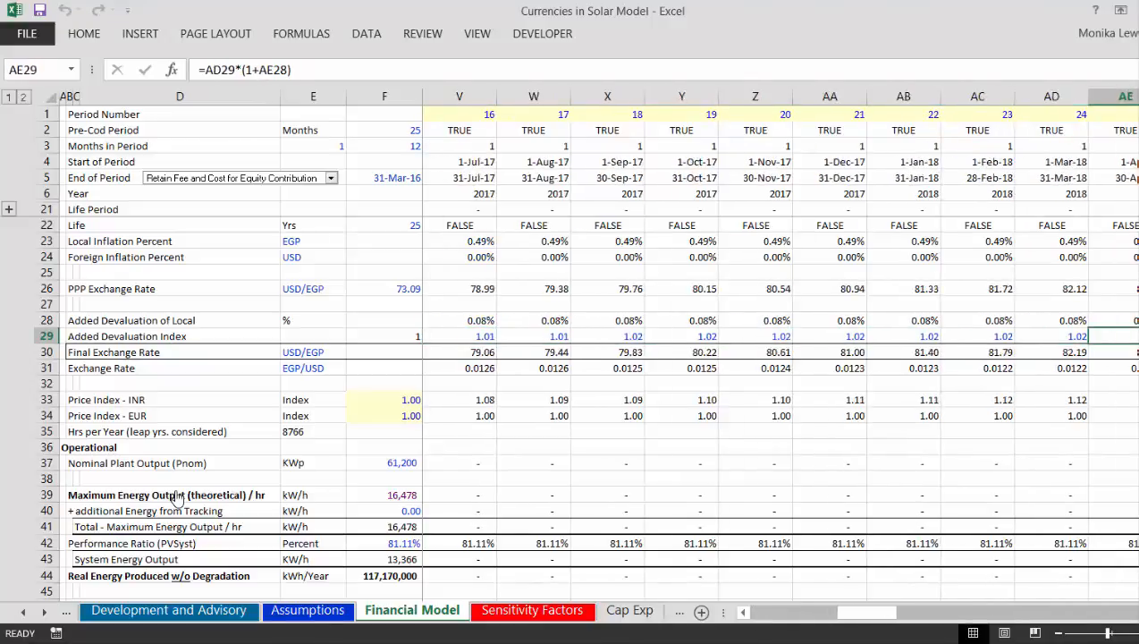
key(Right)
key(Right)
key(Right)
key(Right)
Step: Examine which rows the Final Exchange Rate formula references in the first periods of row 30
key(Down)
key(ctrl+Left)
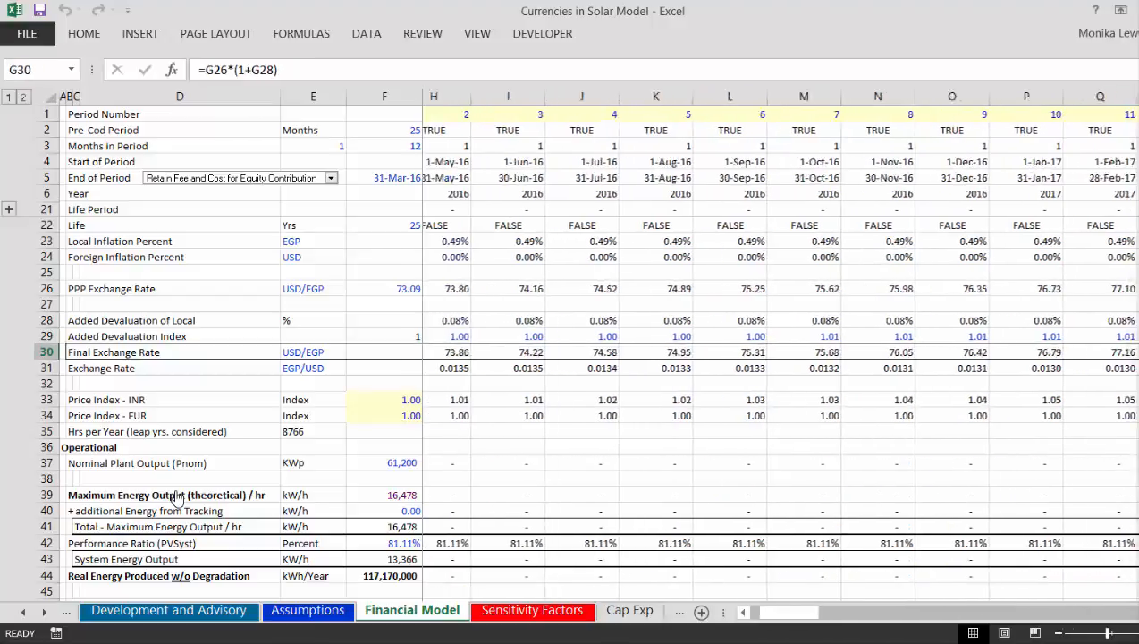
key(Left)
key(Left)
key(Right)
key(Right)
key(F2)
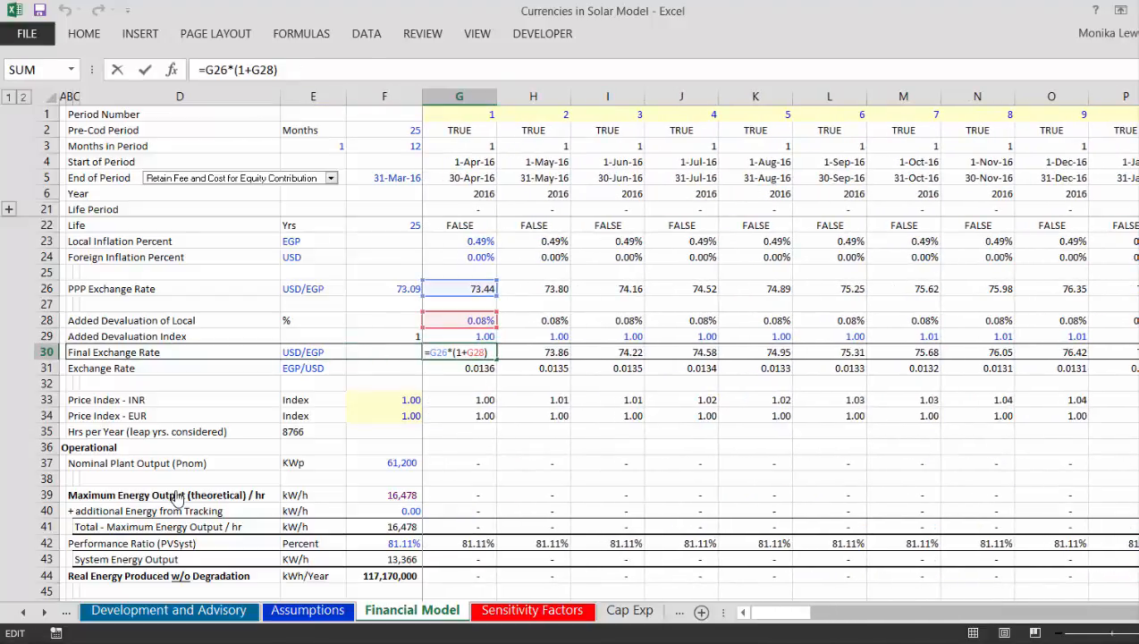
key(Escape)
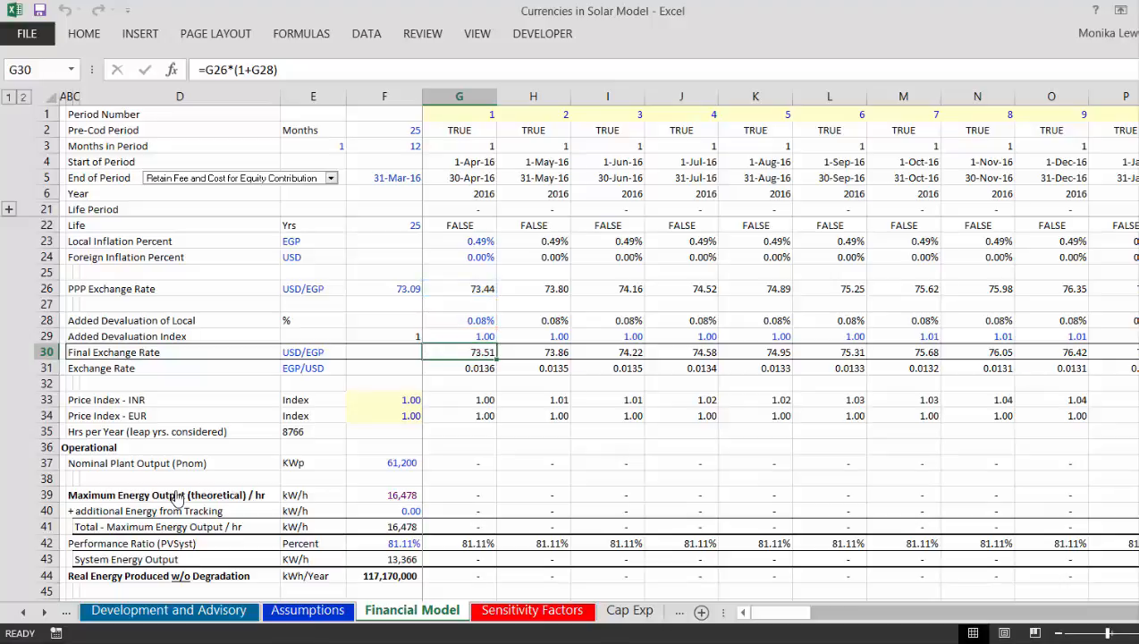
key(Left)
key(Right)
key(Right)
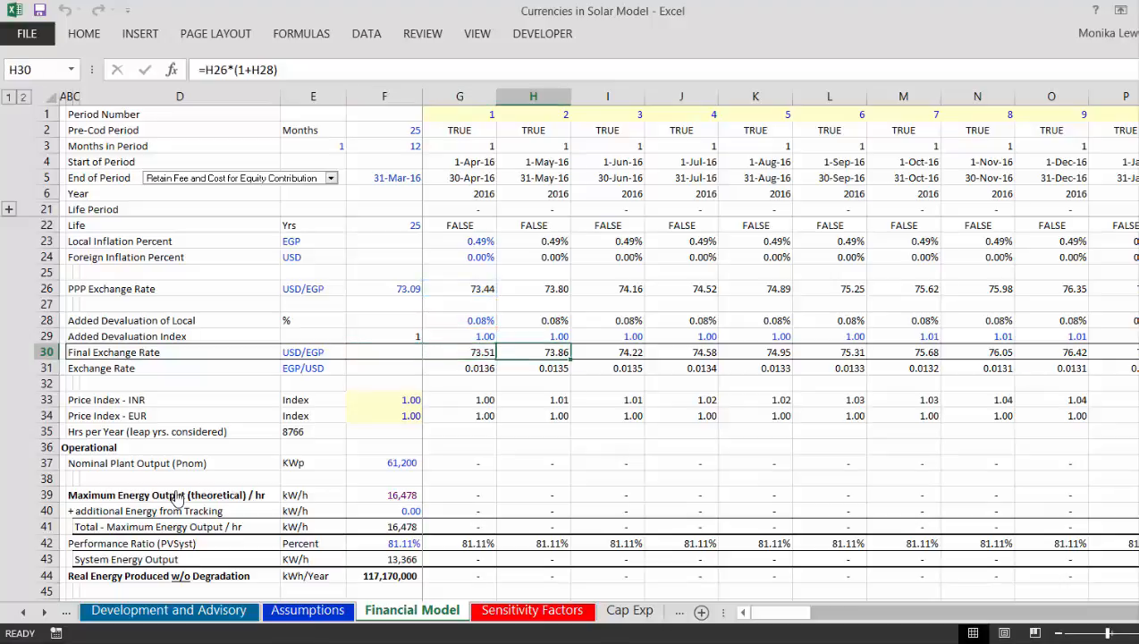
Step: Replace the Final Exchange Rate formula in G30 with =G26*G29 and copy it across all periods
key(Left)
text(=)
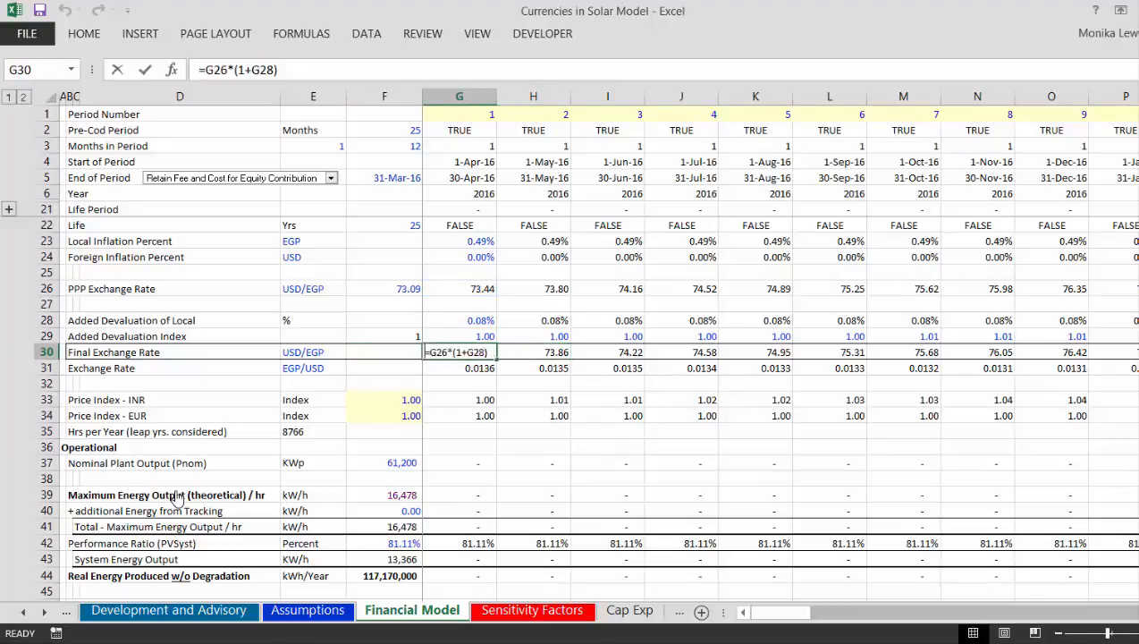
key(Up)
key(Up)
key(Up)
key(Up)
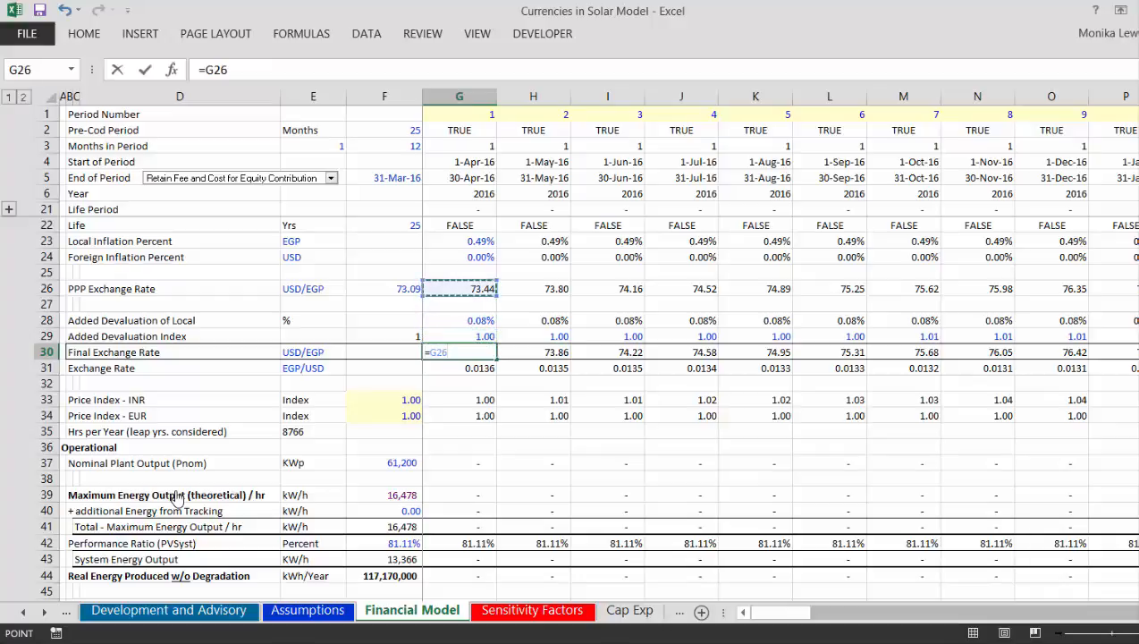
text(*)
key(Down)
key(Down)
key(Down)
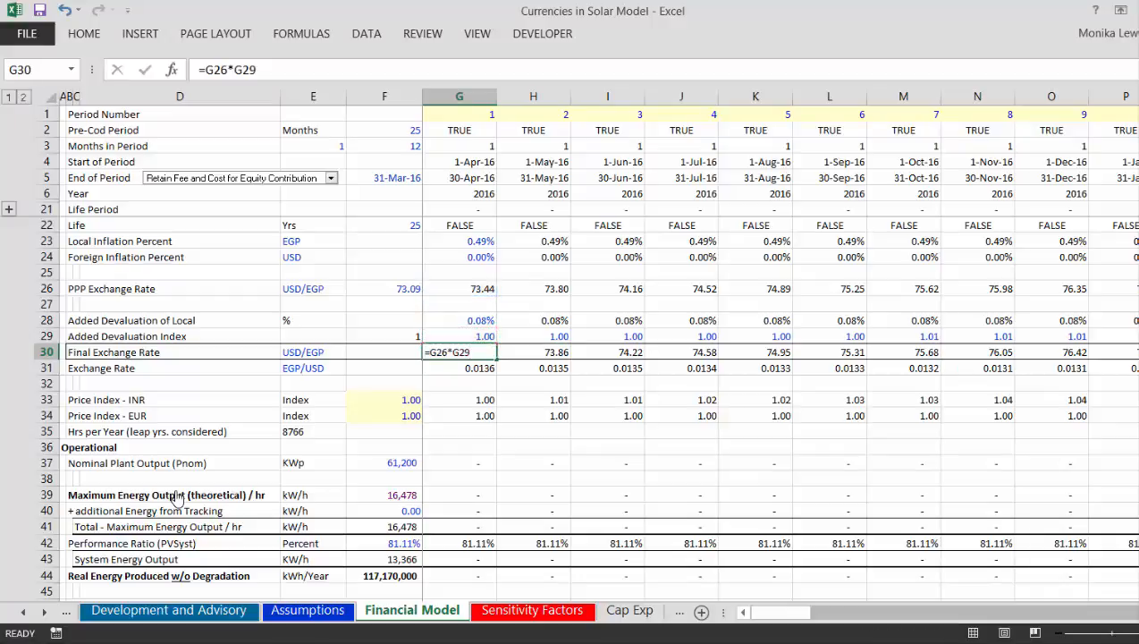
key(Return)
key(Up)
key(ctrl+shift+r)
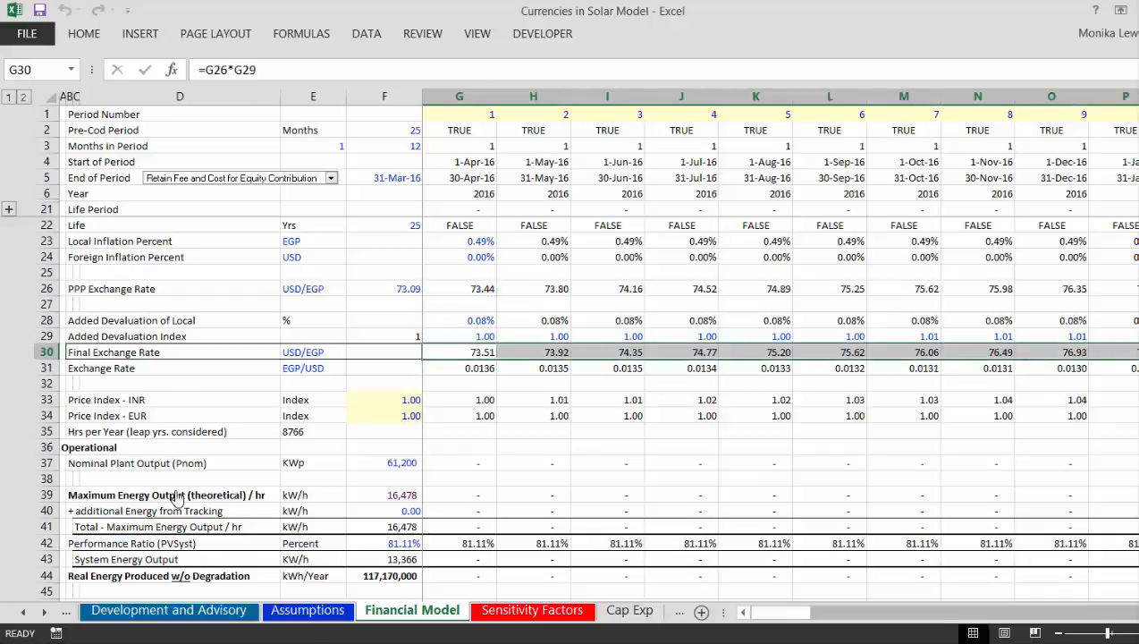
Step: Check the Final Exchange Rate row against the PPP rate and devaluation index through the last model periods
key(Right)
key(Right)
key(Right)
key(Right)
key(Right)
key(Right)
key(Right)
key(Right)
key(Right)
key(Right)
key(Right)
key(Right)
key(Right)
key(Right)
key(Right)
key(Right)
key(Right)
key(Right)
key(Right)
key(Right)
key(Right)
key(Right)
key(Right)
key(Right)
key(Right)
key(Right)
key(Right)
key(Right)
key(Right)
key(Right)
key(Right)
key(Right)
key(Right)
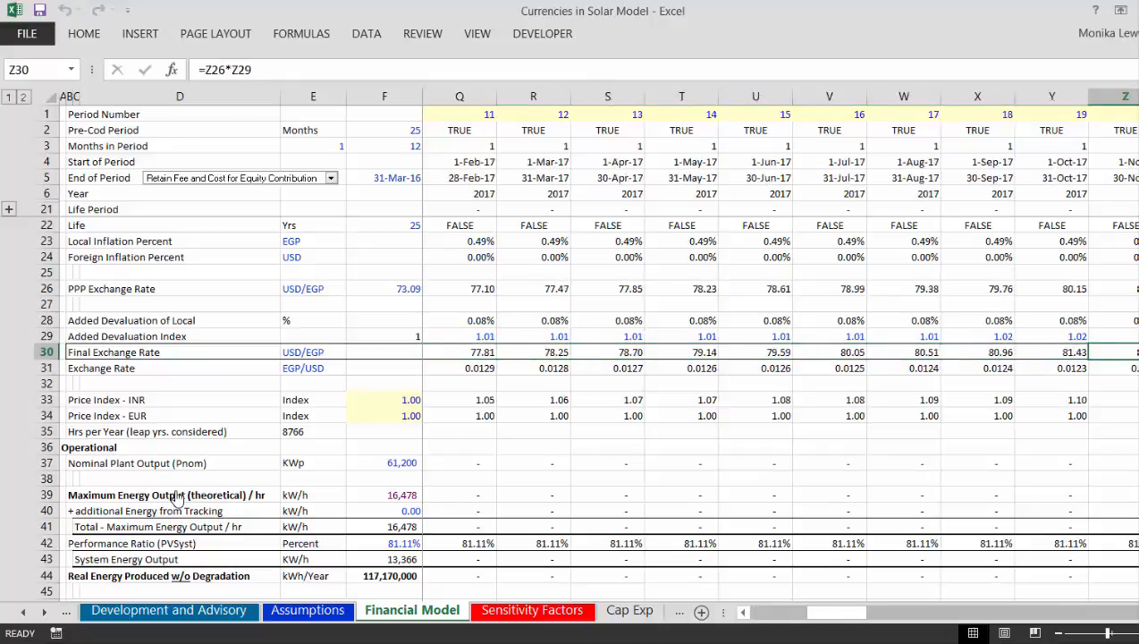
key(Right)
key(Right)
key(Right)
key(Right)
key(Right)
key(Right)
key(Right)
key(Right)
key(Right)
key(Right)
key(Right)
key(Right)
key(Right)
key(Right)
key(Right)
key(Right)
key(Right)
key(Right)
key(Right)
key(Right)
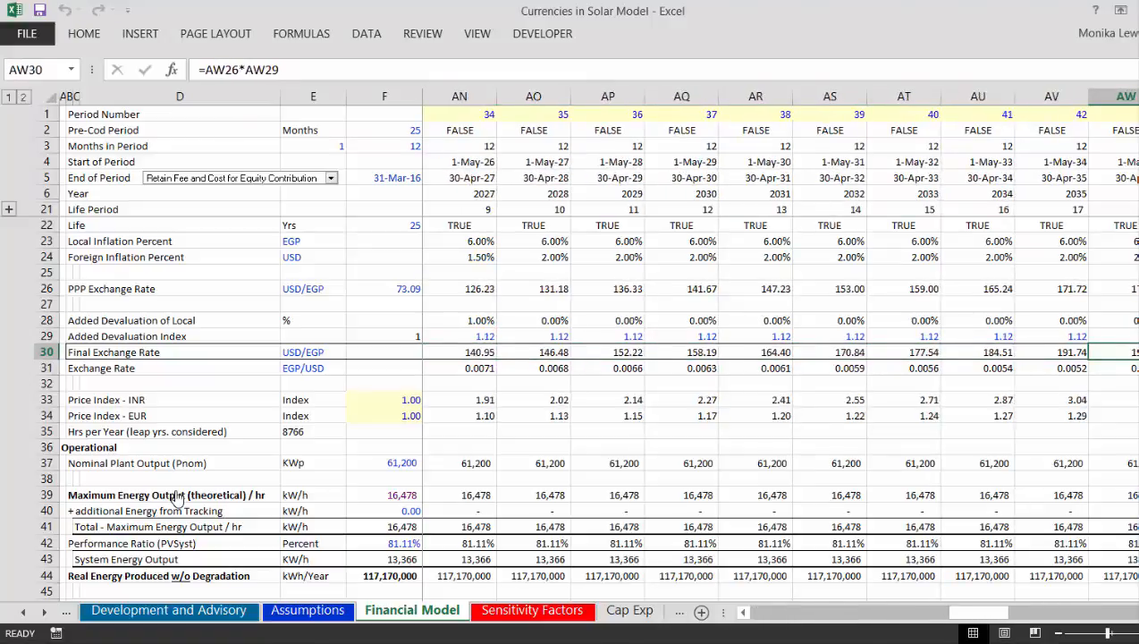
key(Right)
key(Right)
key(Right)
key(Right)
key(Right)
key(Right)
key(Right)
key(Right)
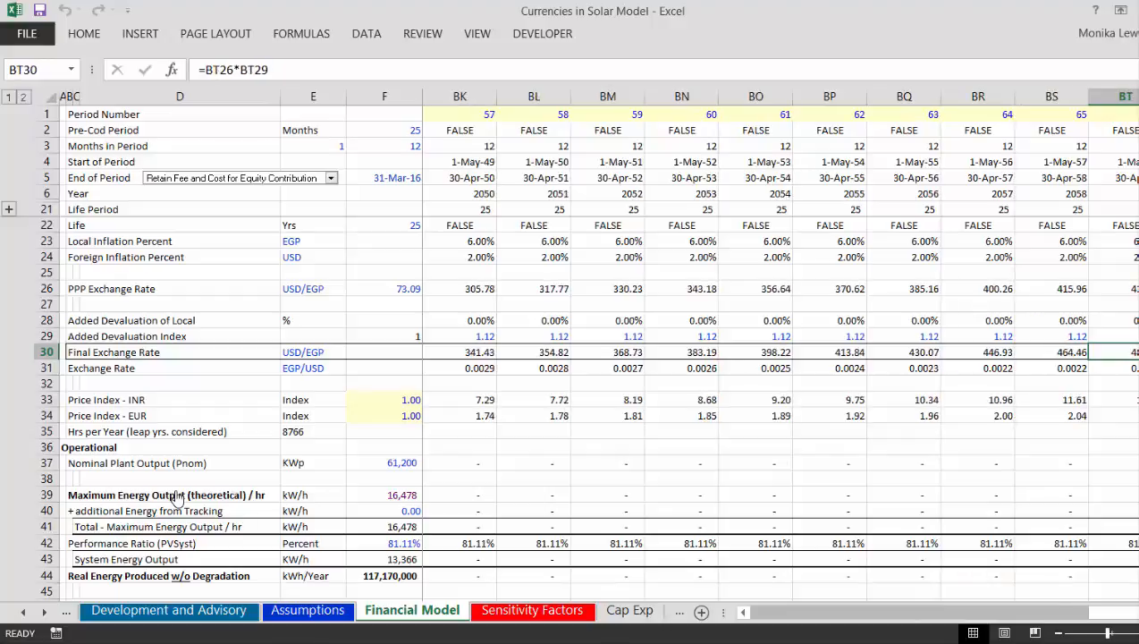
Step: Return to the start of the Final Exchange Rate row and switch to the Summary sheet with the exchange rate chart
key(ctrl+Left)
key(Left)
key(Left)
key(Left)
key(Left)
key(Left)
key(Left)
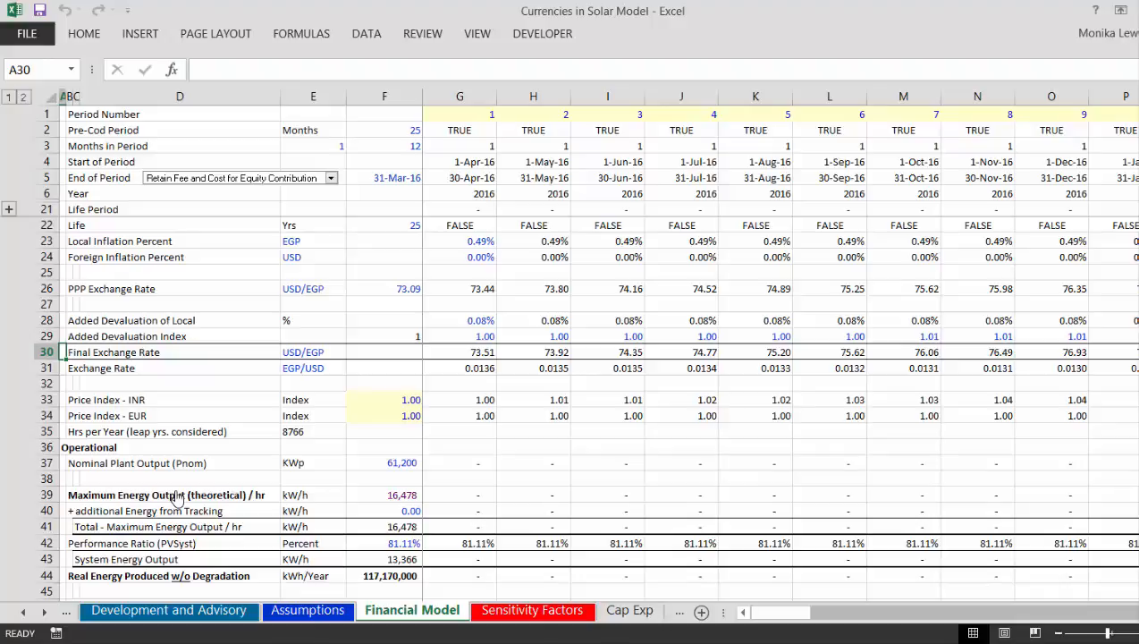
key(ctrl+Page_Up)
key(ctrl+Page_Up)
key(ctrl+Page_Up)
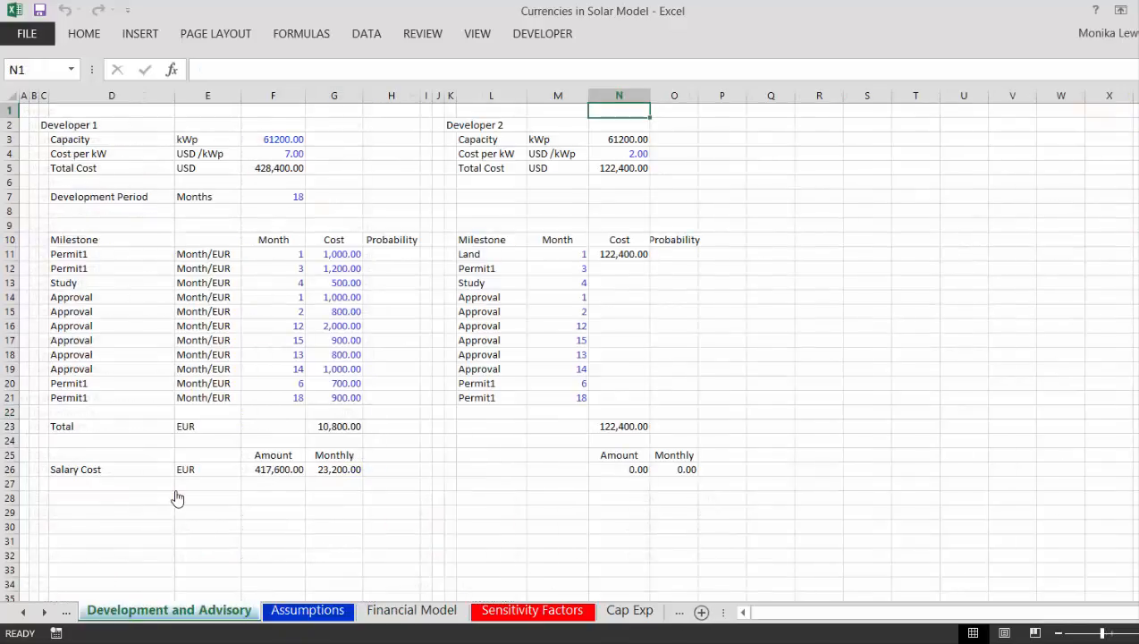
key(ctrl+Page_Up)
key(ctrl+Page_Up)
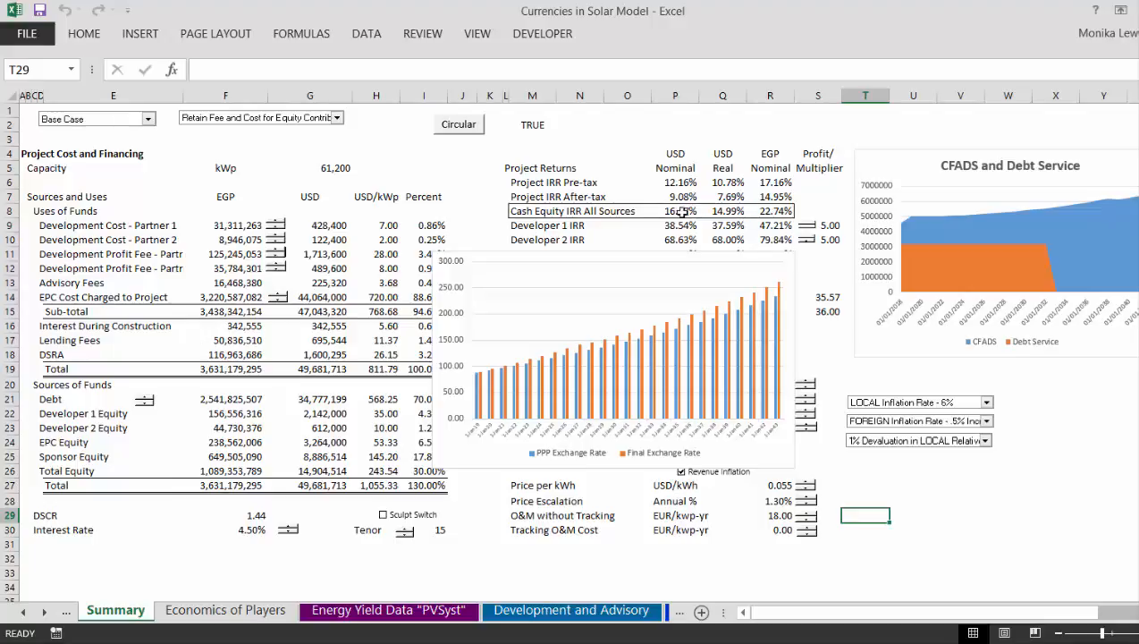
Step: Test the Simple PPP Exchange Rate scenario, followed by the Mixed Devaluation and Appreciation scenario, against the exchange rate chart
click(985, 441)
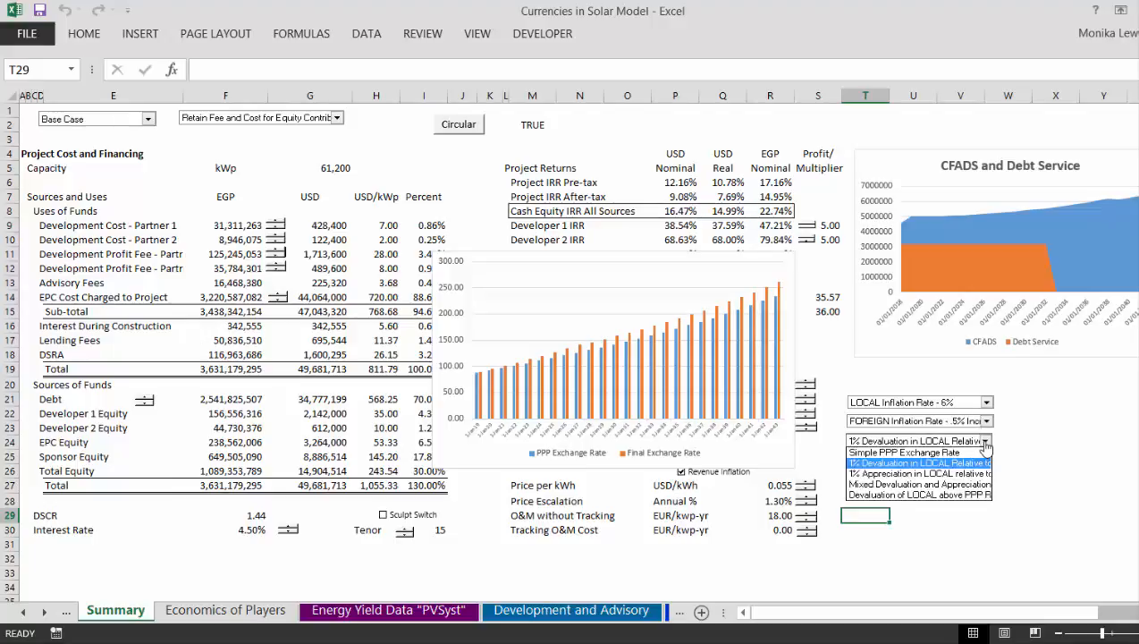
click(983, 451)
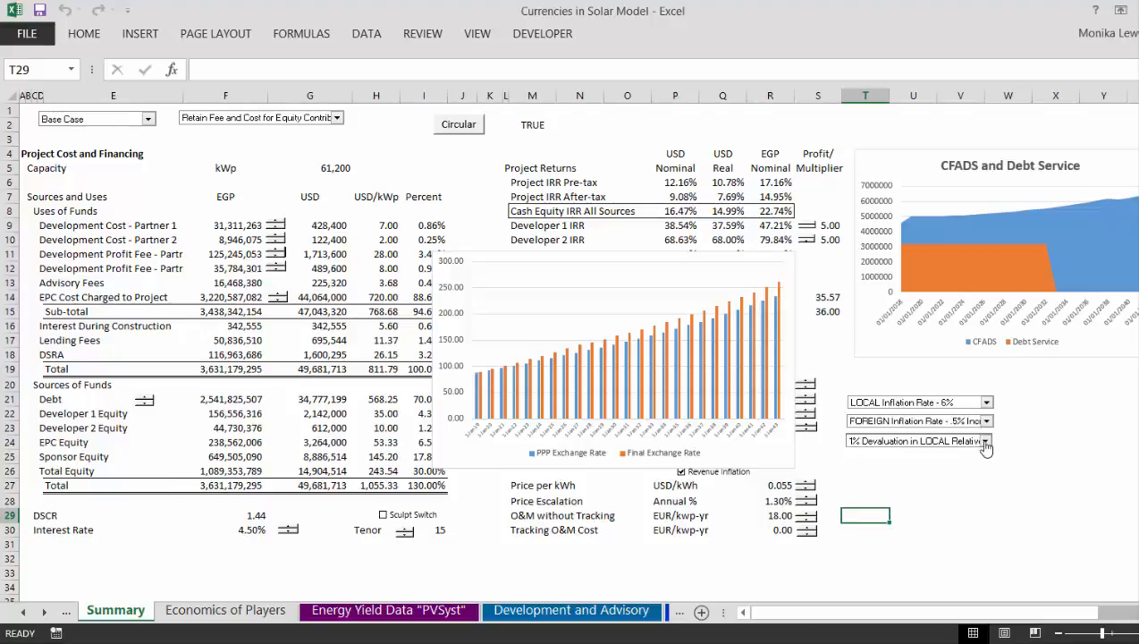
click(985, 442)
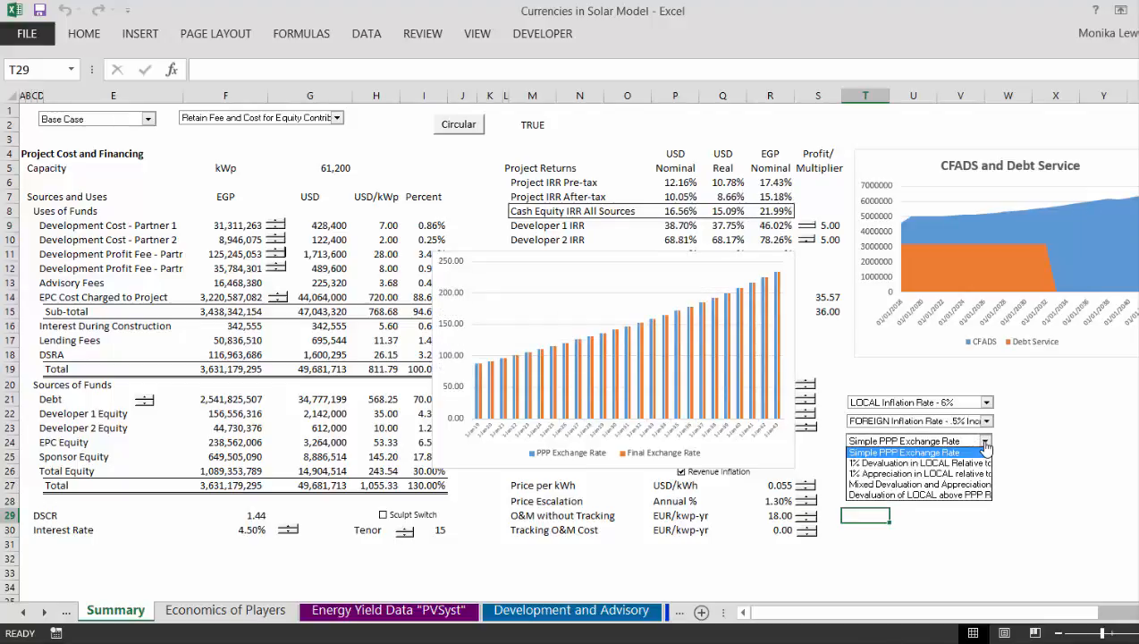
key(Down)
key(Down)
key(Down)
key(Down)
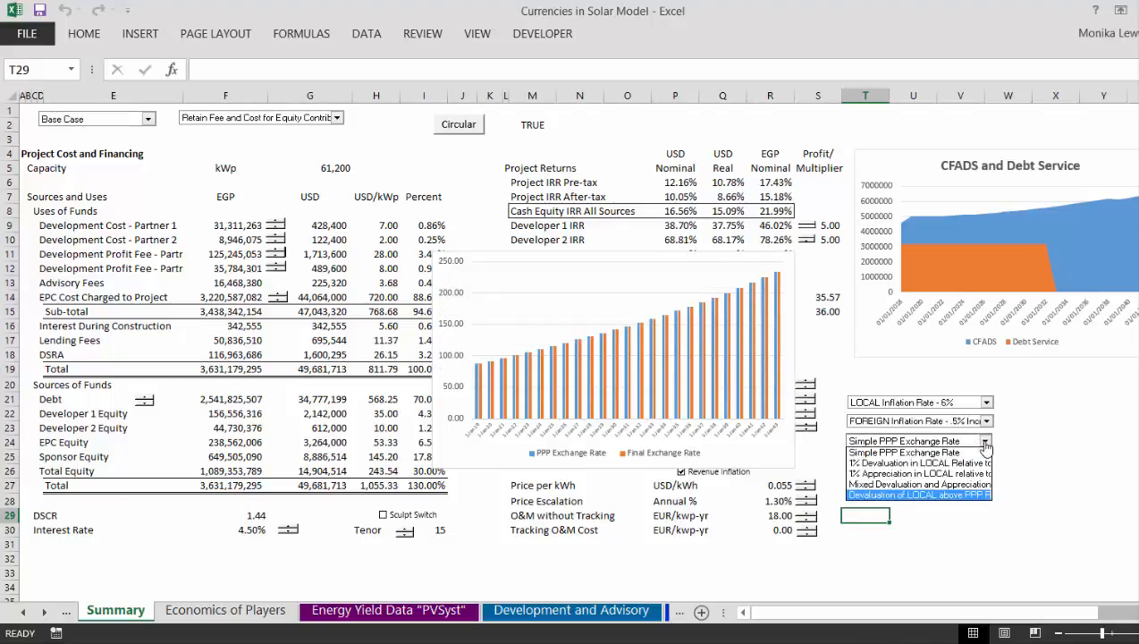
key(Up)
key(Return)
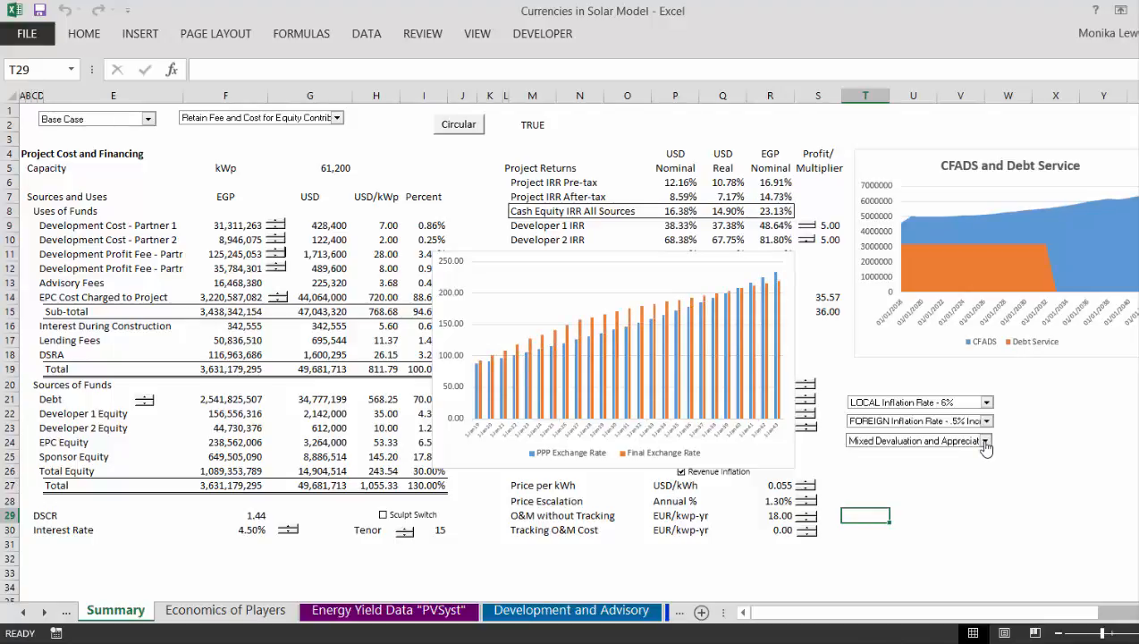
Step: Switch the exchange rate scenario to Devaluation of LOCAL above PPP
click(985, 442)
key(Down)
key(Return)
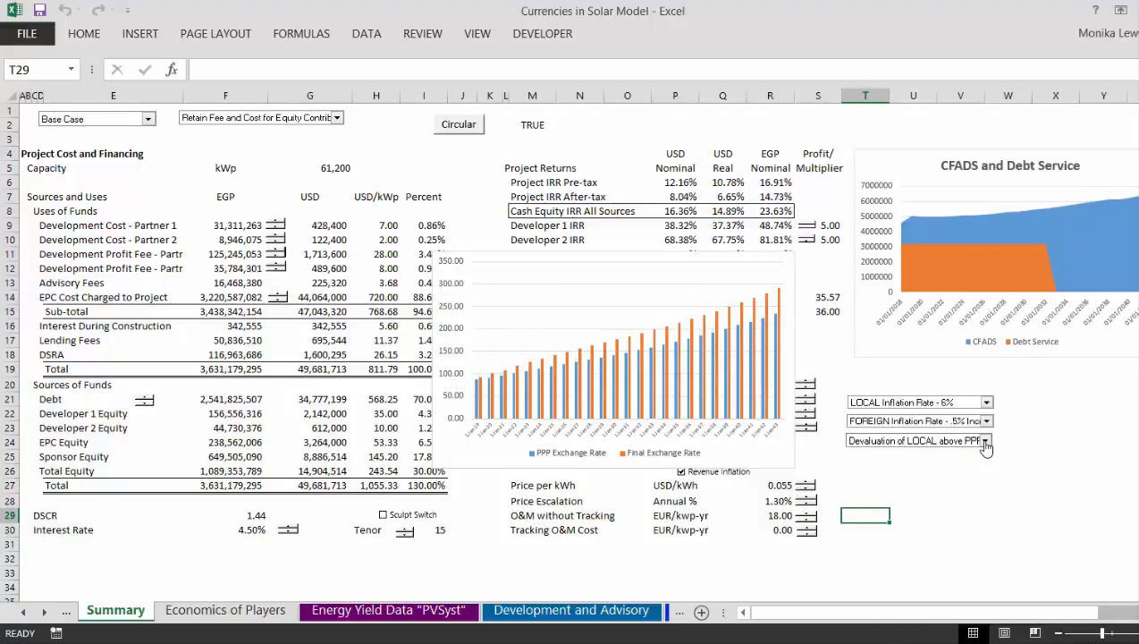
Step: Set the exchange rate scenario back to Simple PPP Exchange Rate, followed by 1% Devaluation in LOCAL, to compare the returns
click(985, 441)
key(Up)
key(Up)
key(Up)
key(Up)
key(Return)
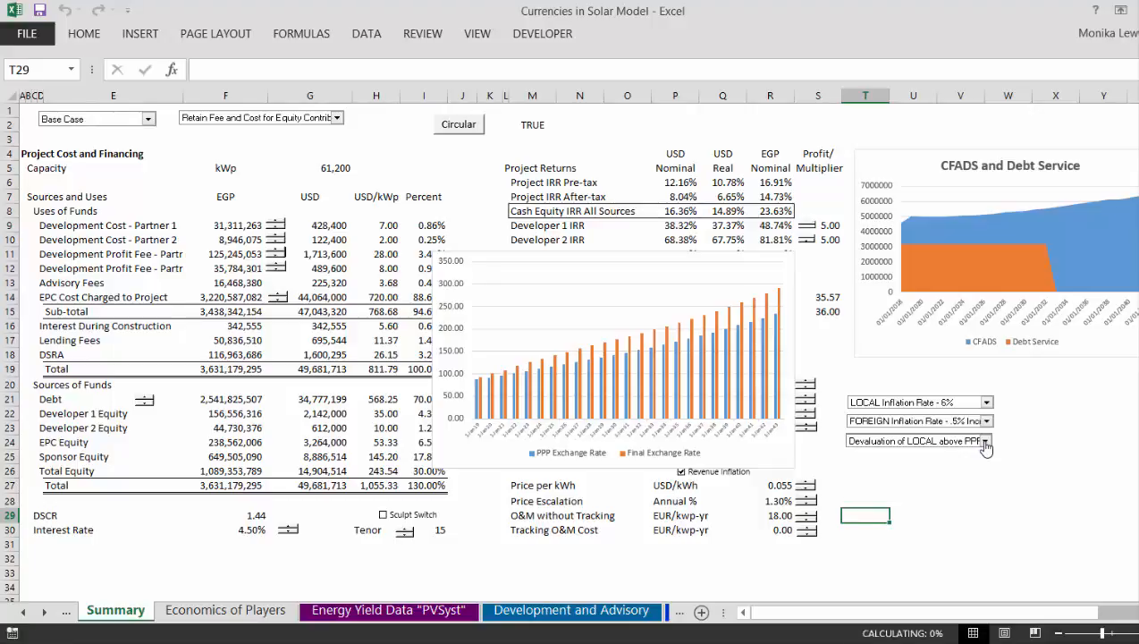
click(985, 441)
key(Down)
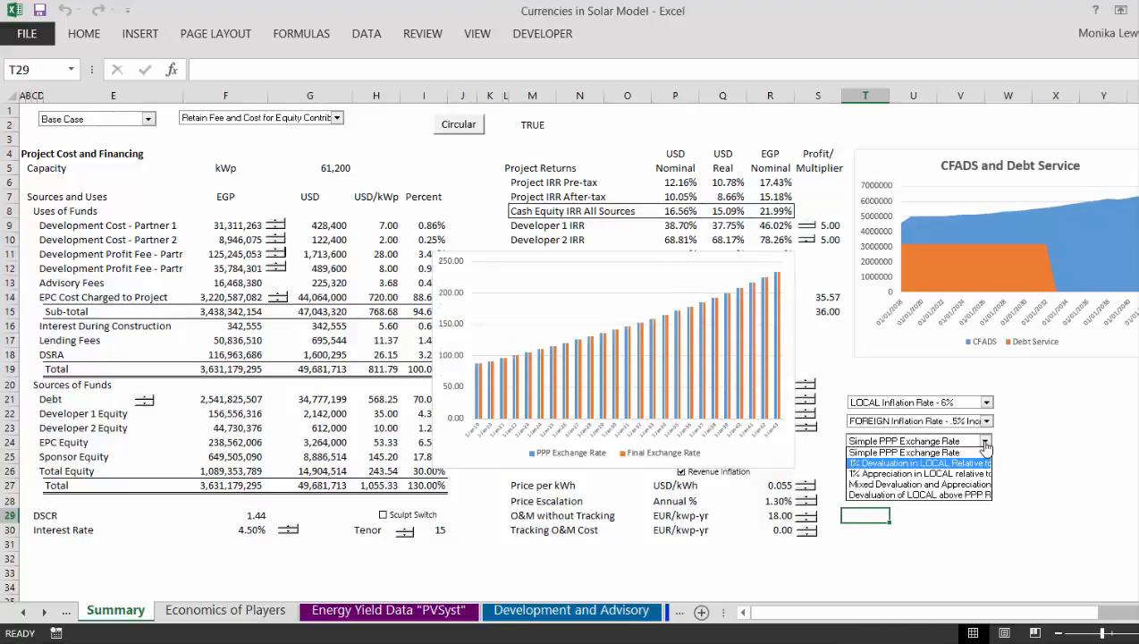
key(Return)
Step: Set the exchange rate scenario to Devaluation of LOCAL above PPP on the Summary sheet
click(985, 442)
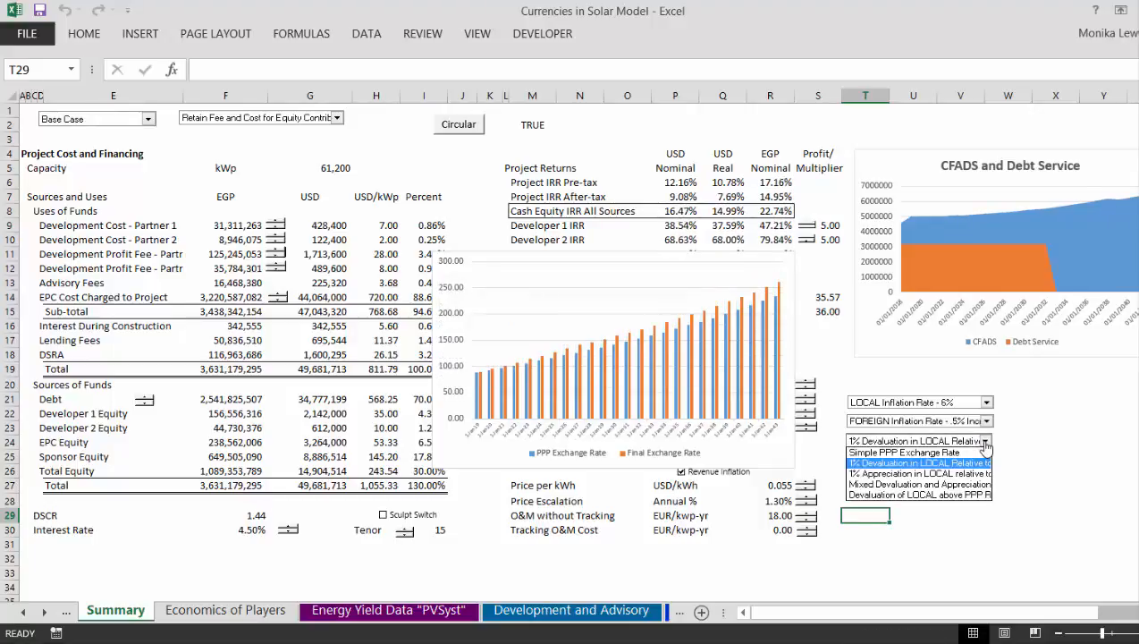
key(Down)
key(Down)
key(Down)
key(Return)
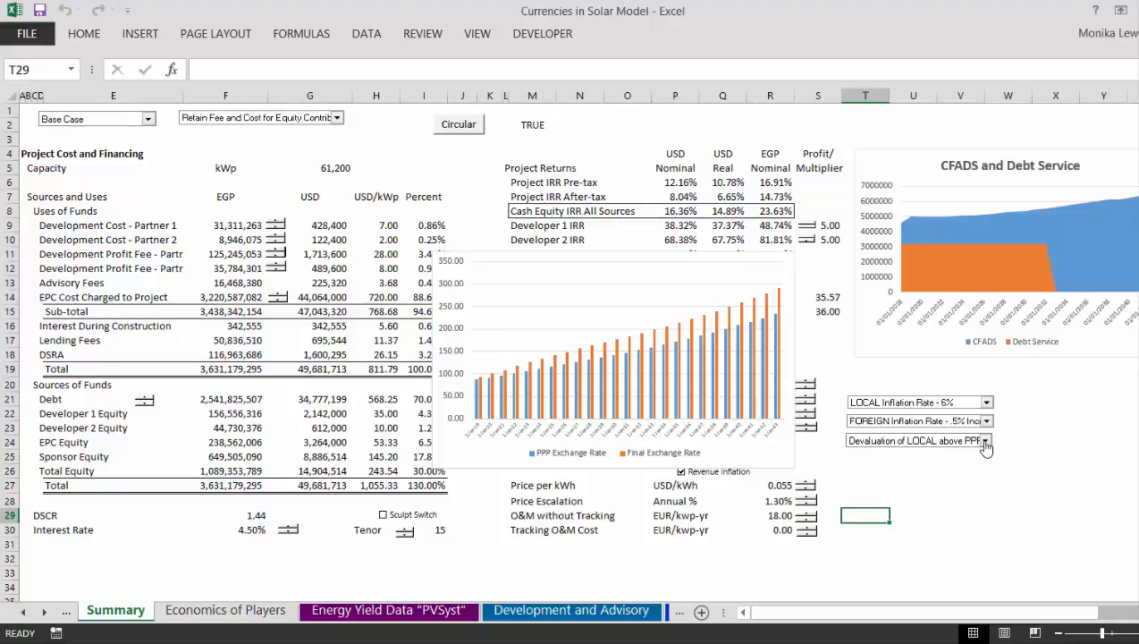
Step: Switch to the Currency Notes sheet to review the list of currency modelling steps
key(ctrl+Page_Up)
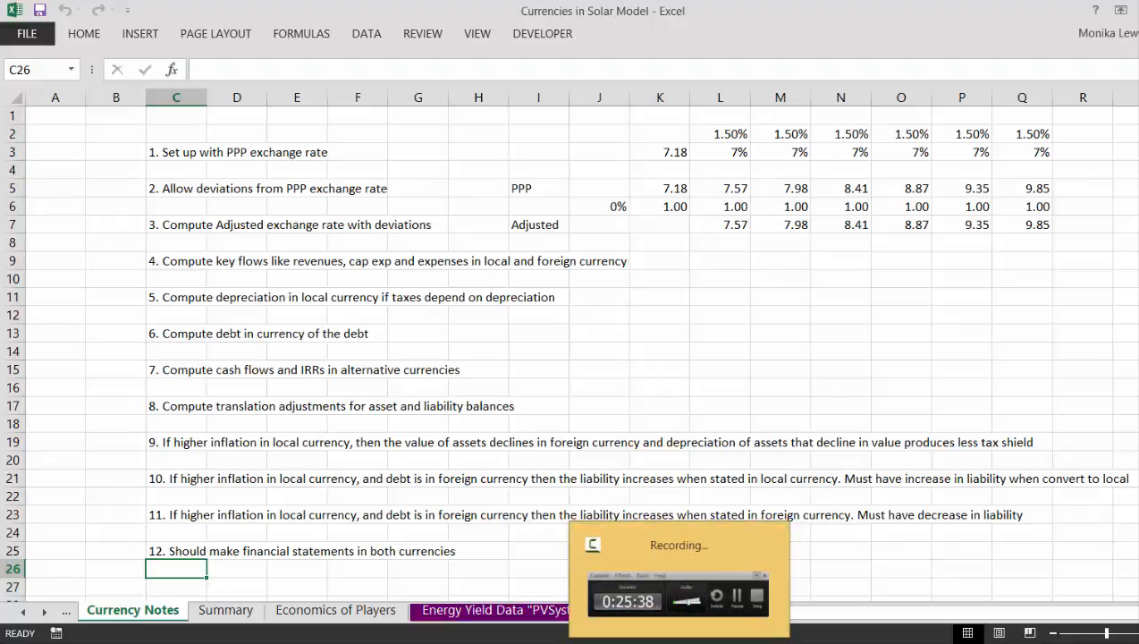
click(675, 641)
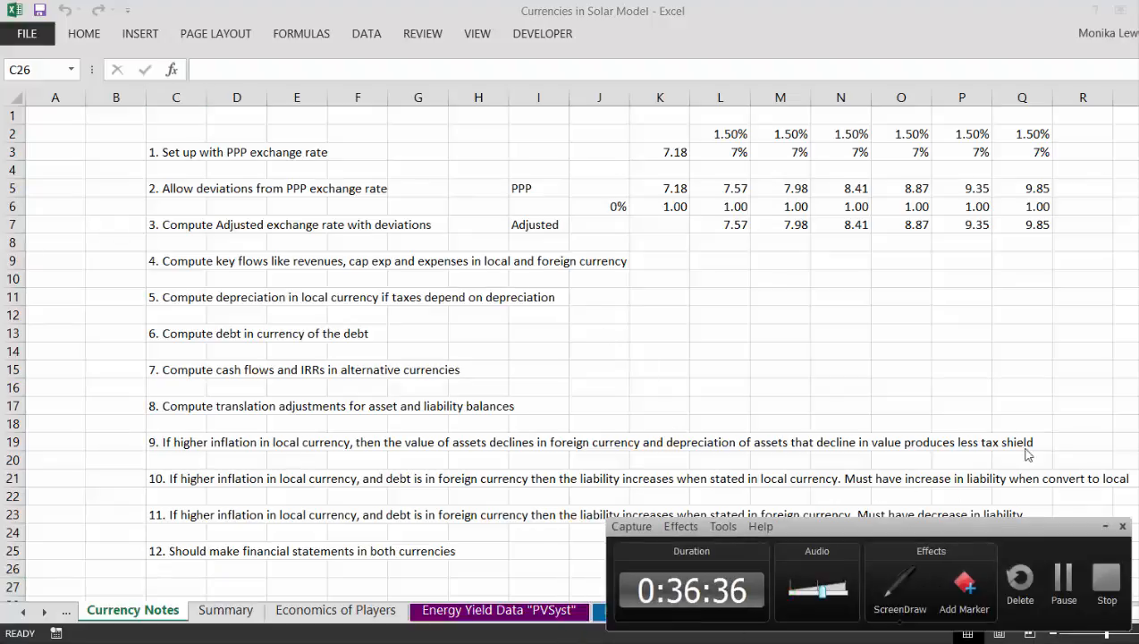